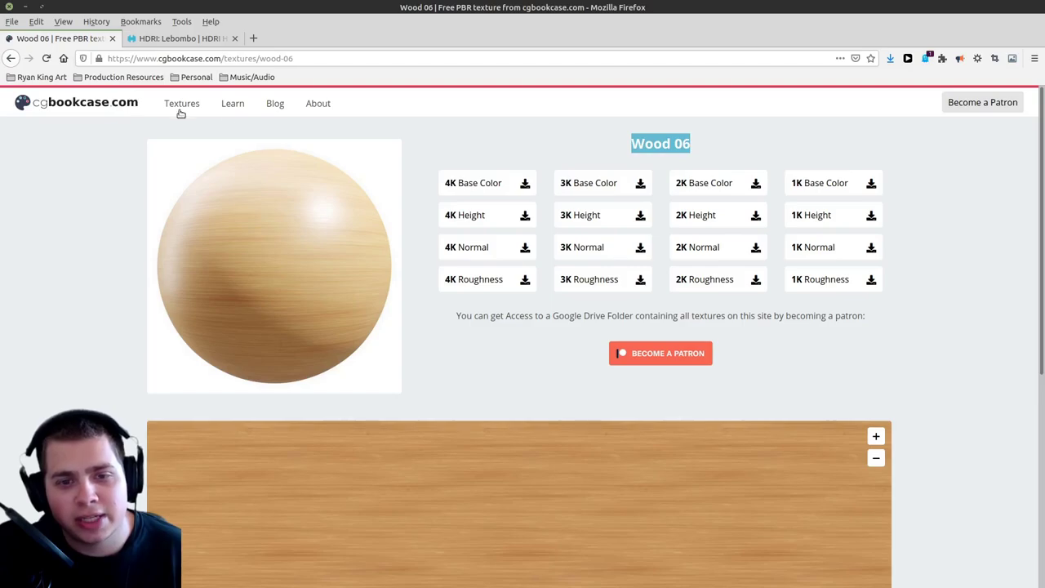
Examine the Lebombo HDRI page on HDRI Haven, including its panorama, preview spheres and download sizes
left_click(186, 39)
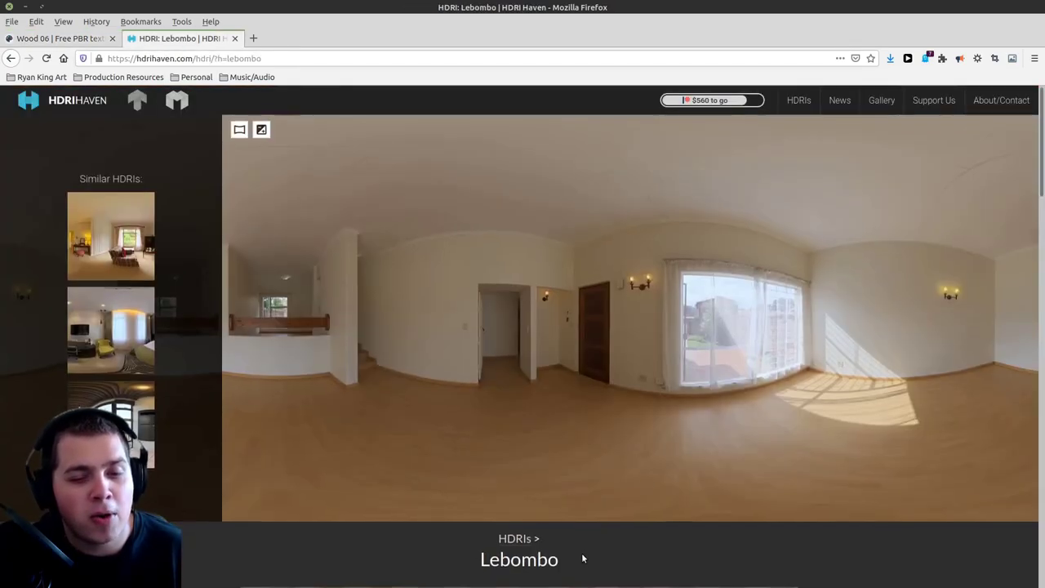
scroll(582, 561, "down", 1)
double_click(557, 501)
left_click(556, 505)
scroll(601, 481, "down", 3)
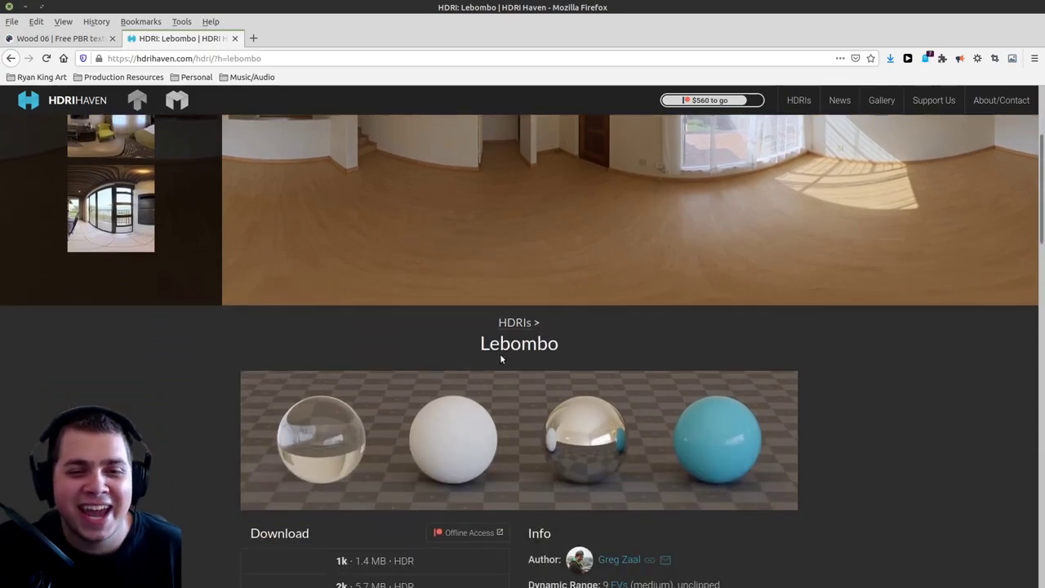
scroll(722, 398, "up", 4)
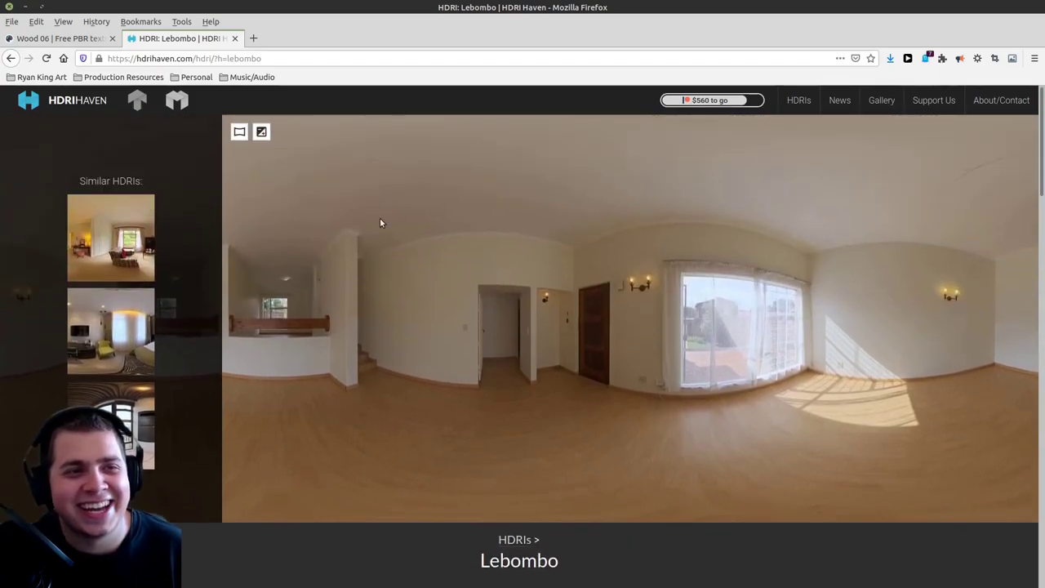
scroll(530, 356, "down", 6)
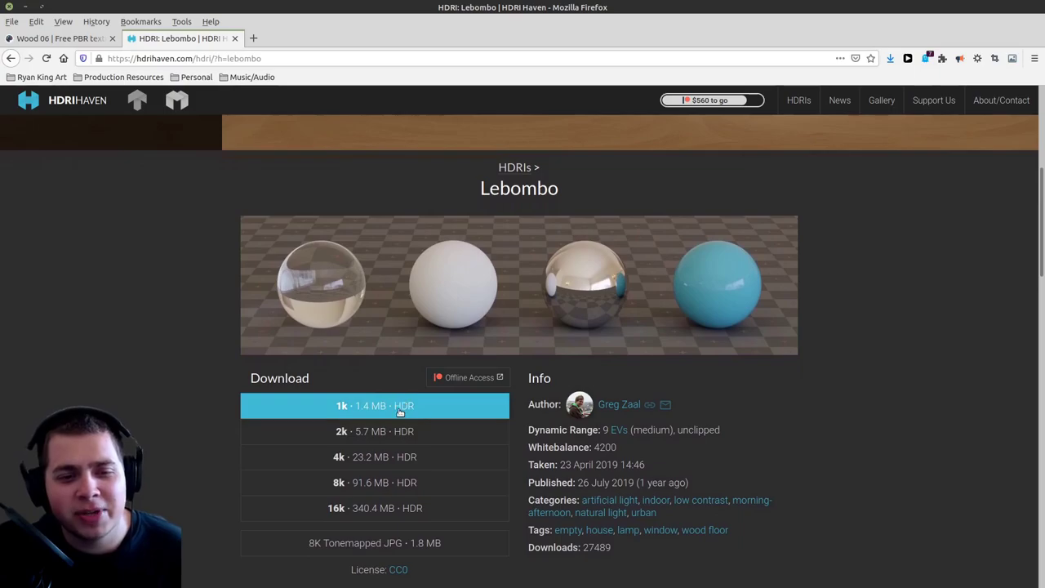
scroll(457, 408, "up", 4)
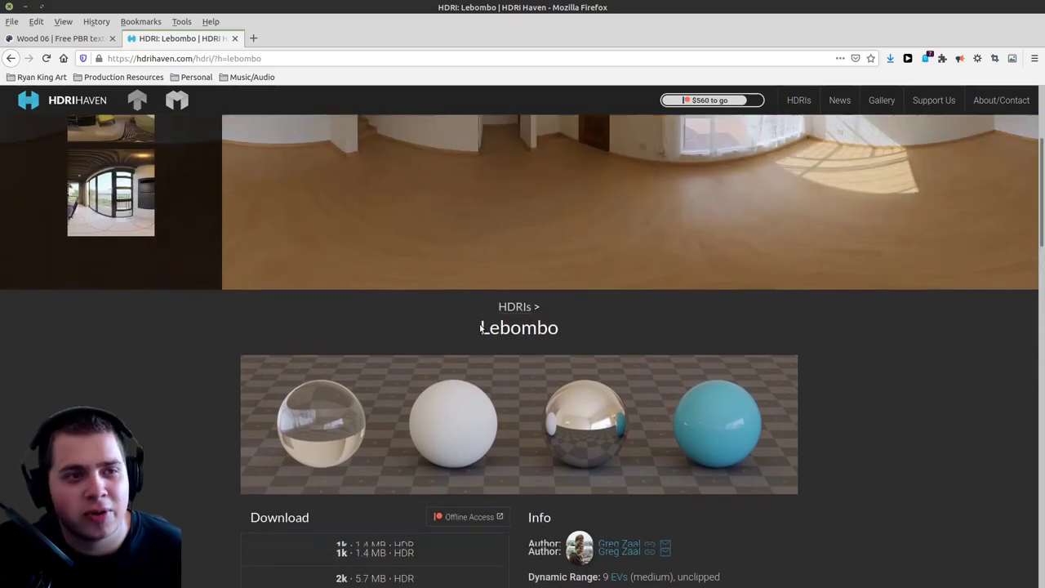
Review the Wood 06 texture maps on cgbookcase alongside the Lebombo HDRI download options
left_click(33, 38)
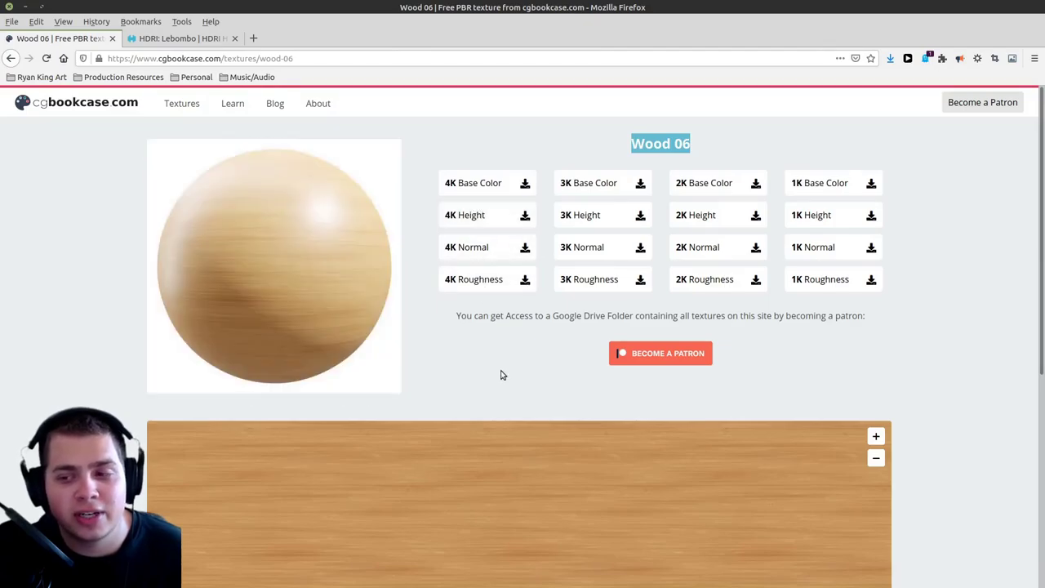
left_click(178, 39)
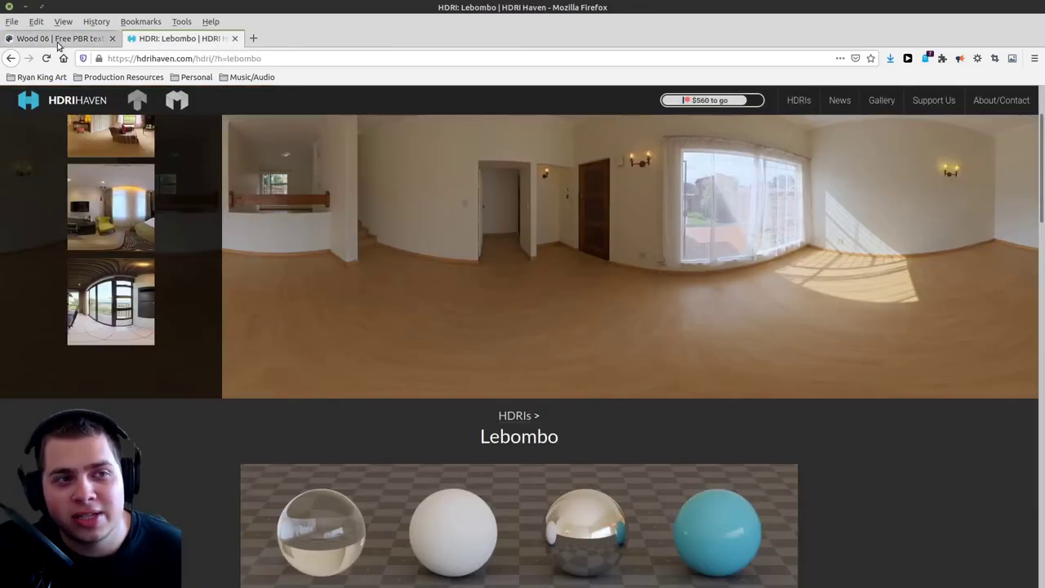
scroll(461, 229, "down", 5)
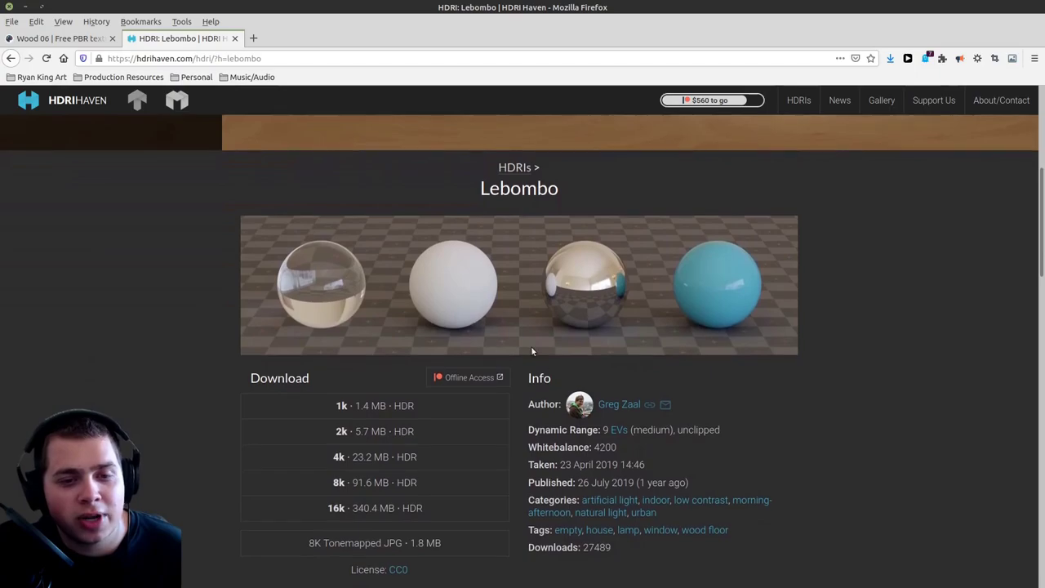
left_click(94, 40)
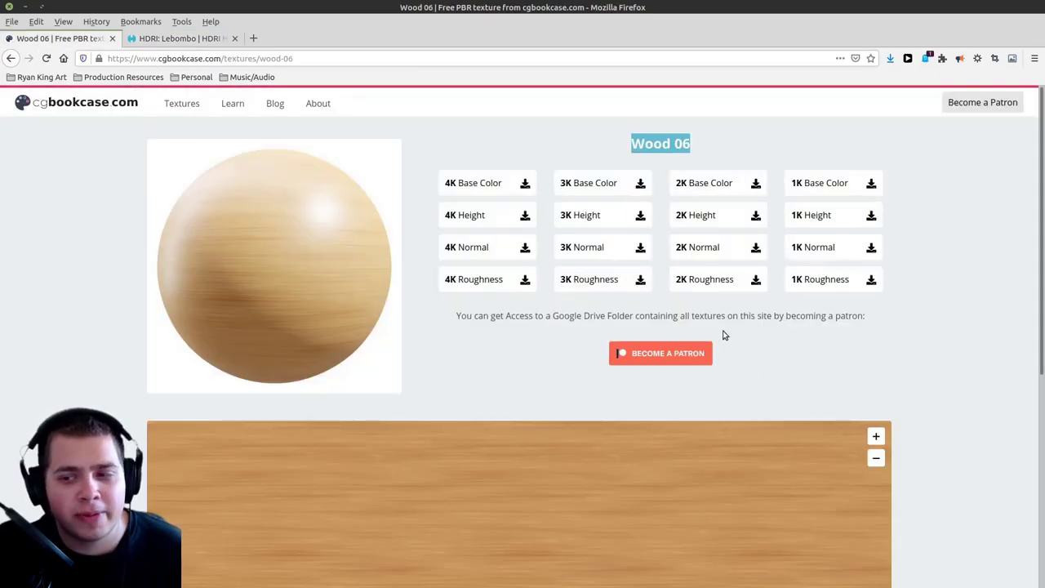
left_click(716, 144)
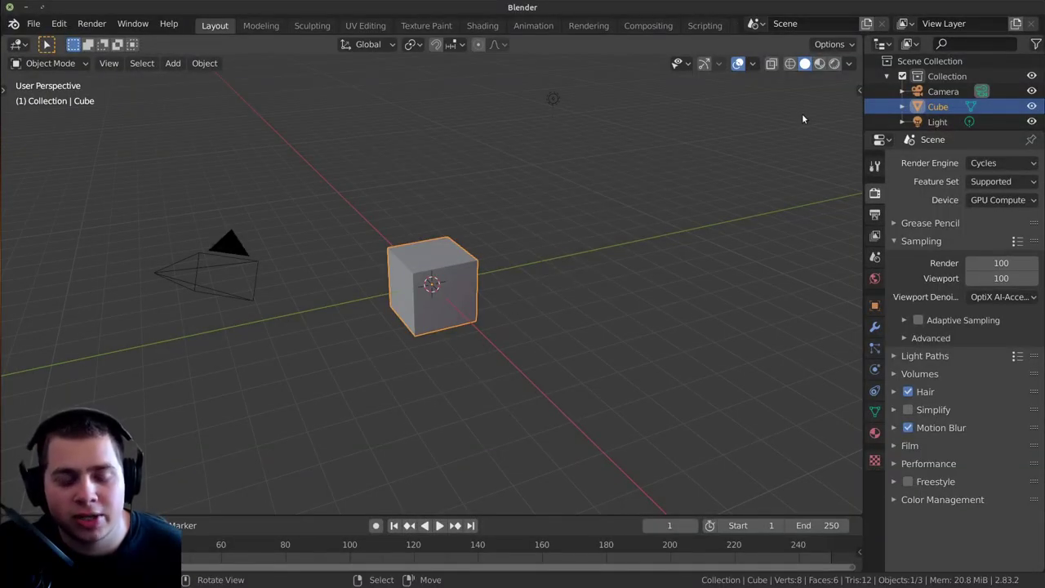
Switch to Blender and start the Shortcut VUr key display, then hide the sidebar again
key("n")
left_click(855, 214)
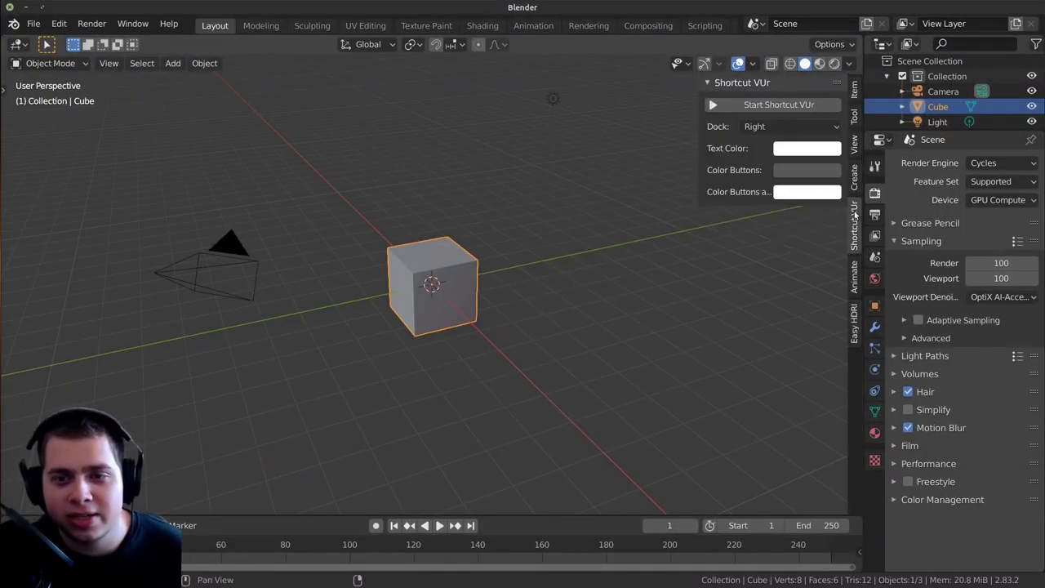
left_click(764, 109)
key("n")
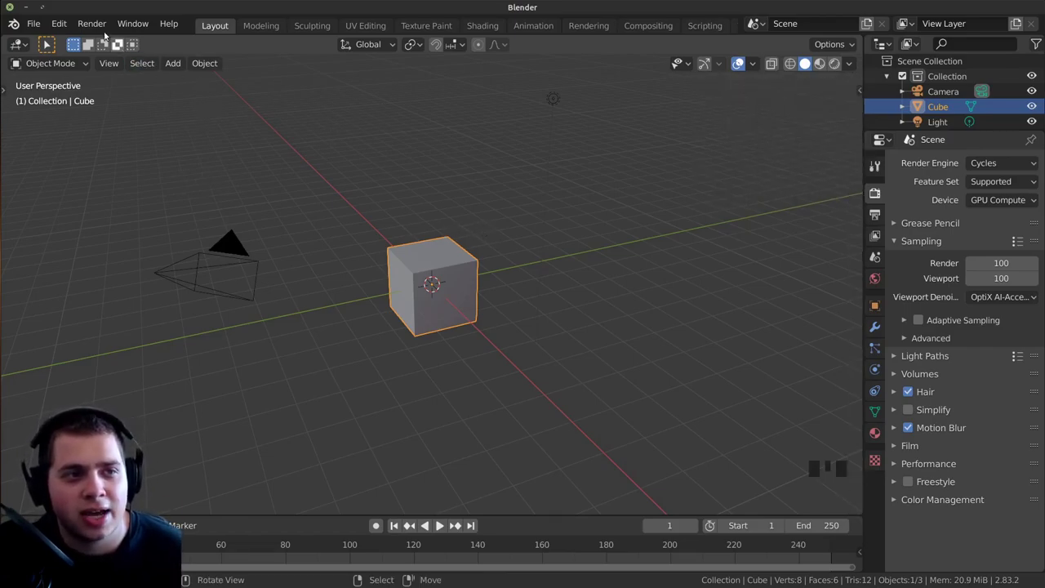
Search the add-on preferences for "loop" and inspect the details of the Mesh: LoopTools add-on
left_click(57, 24)
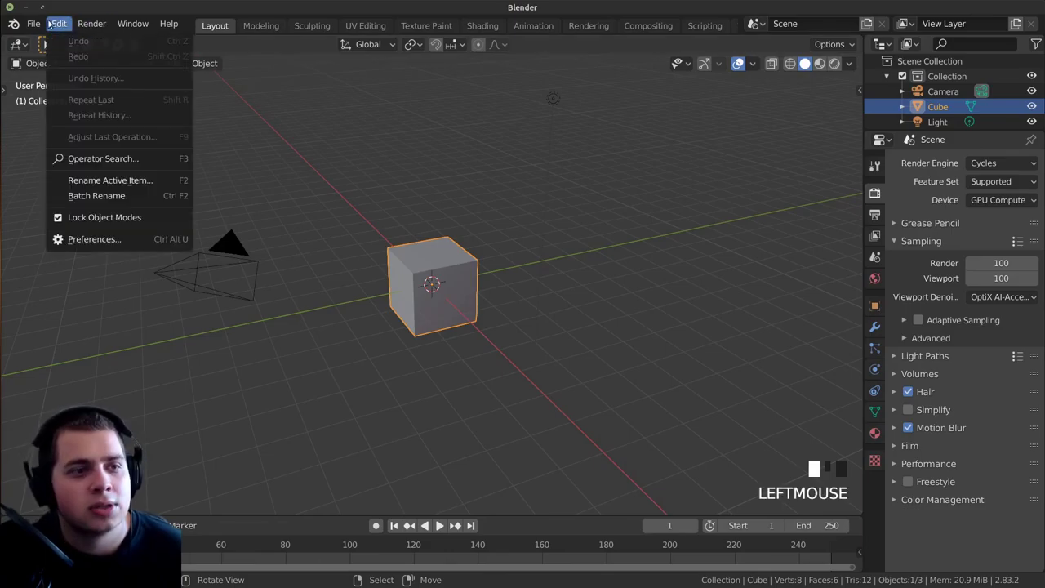
left_click(94, 240)
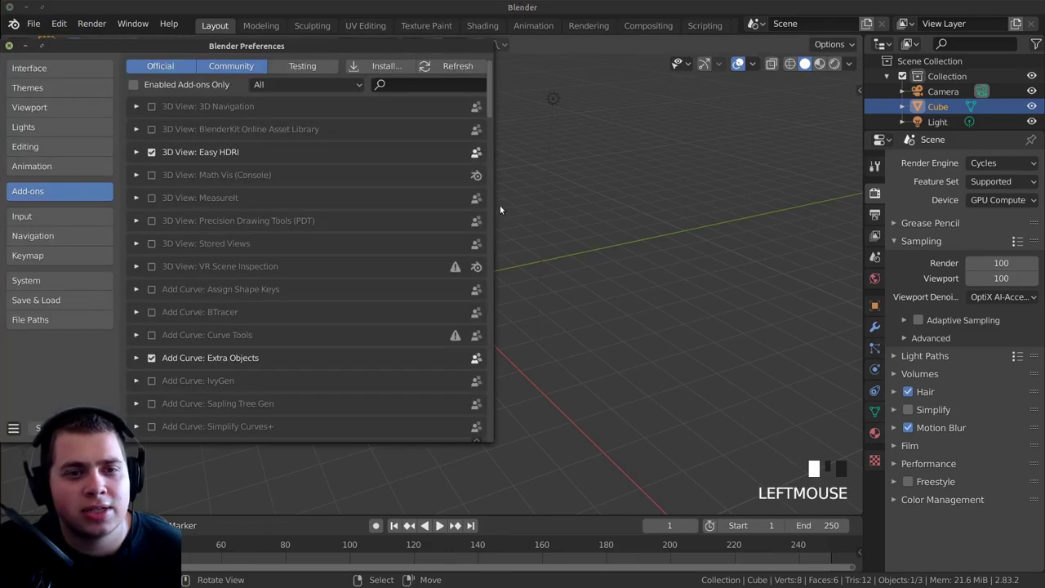
left_click(413, 87)
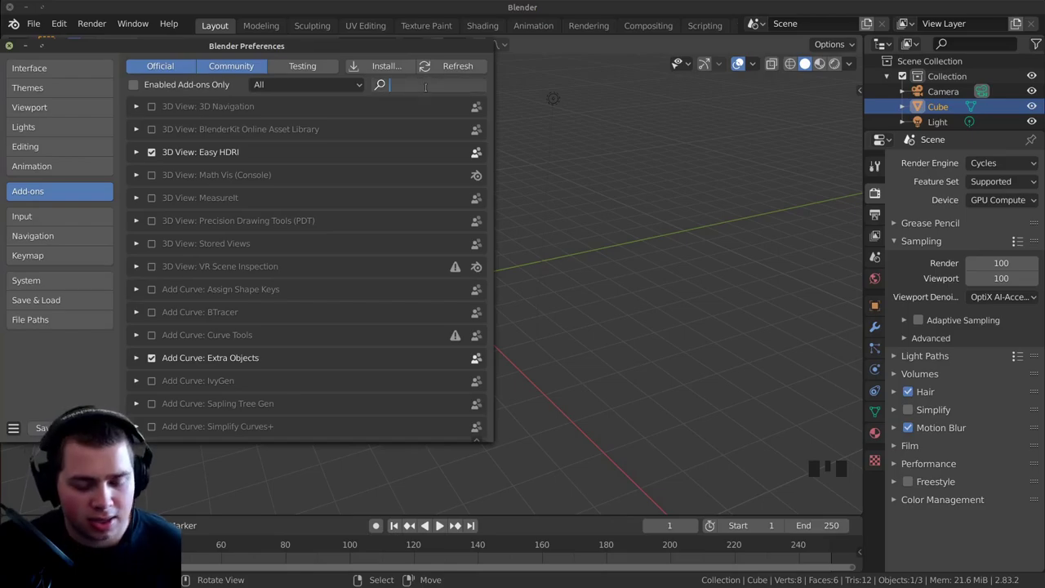
type("loop")
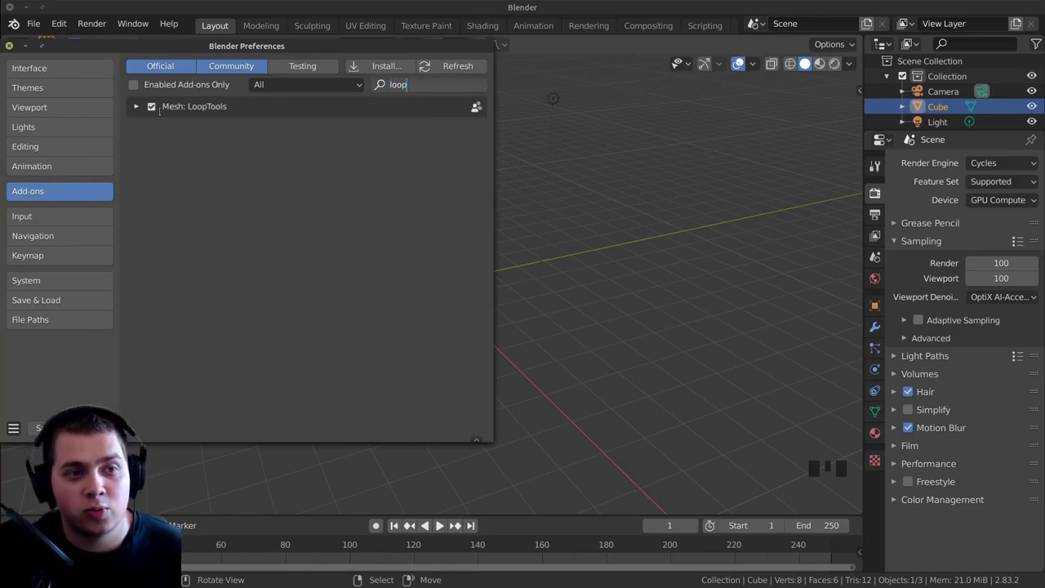
left_click(138, 106)
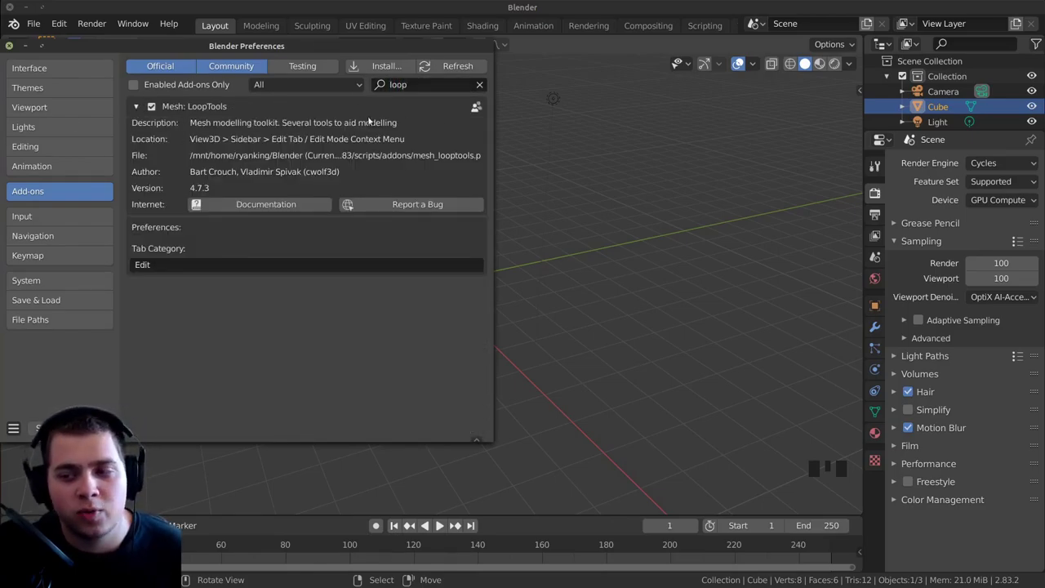
Search the add-ons for "node", inspect the Node Wrangler details, and leave the preferences
left_click(428, 83)
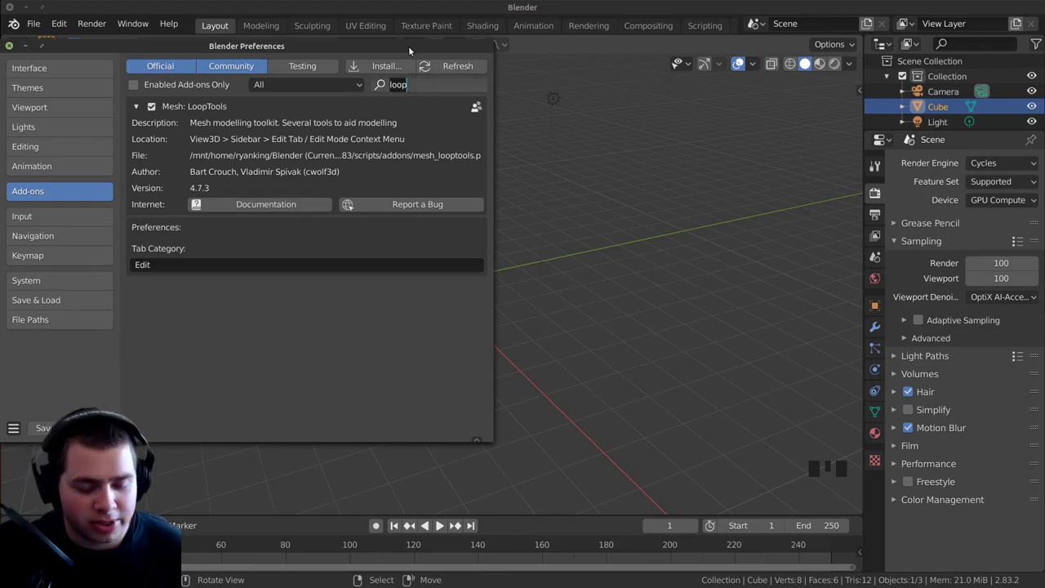
type("node")
key("Return")
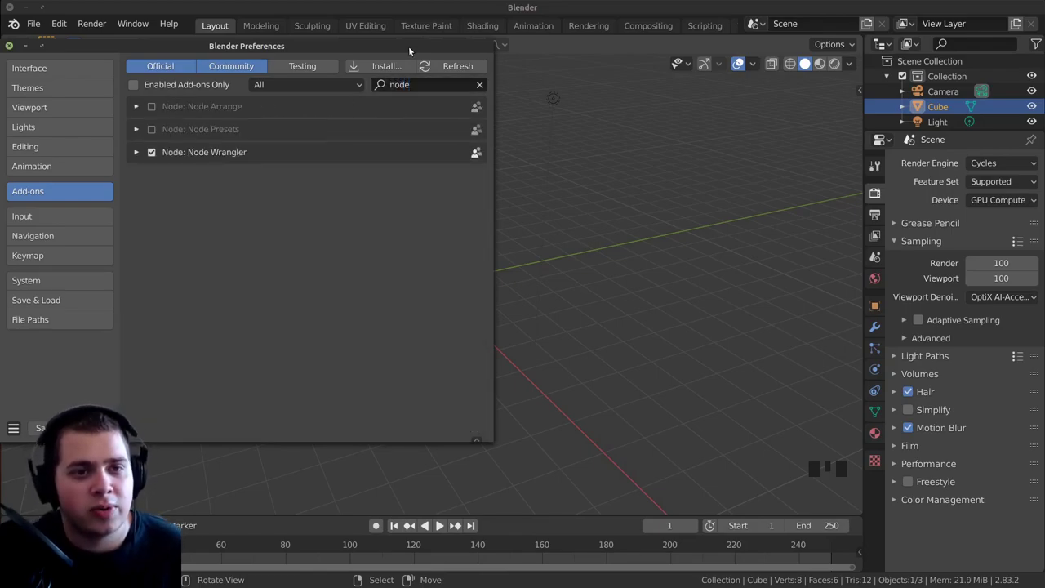
left_click(160, 152)
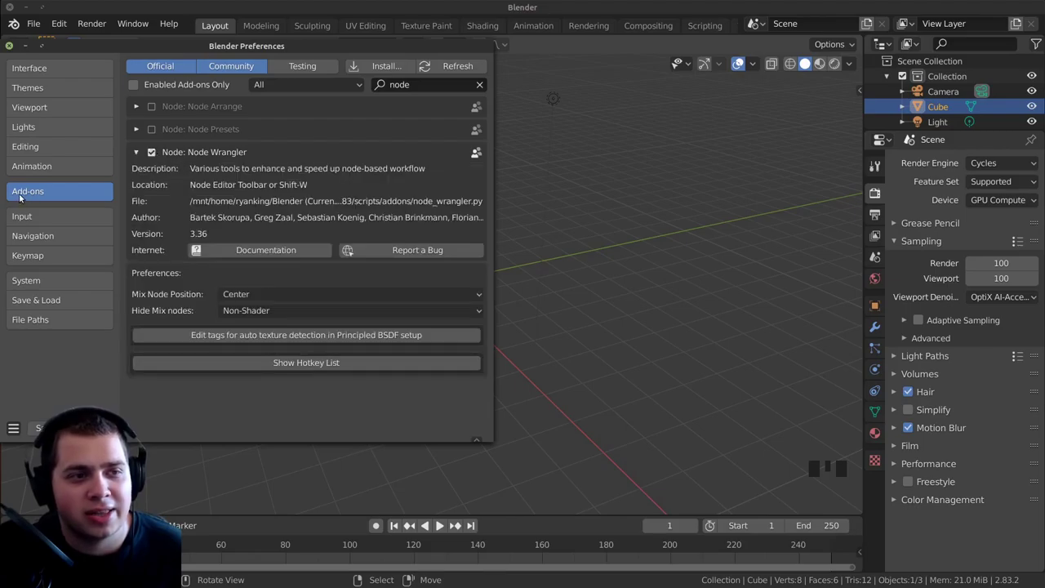
left_click(137, 152)
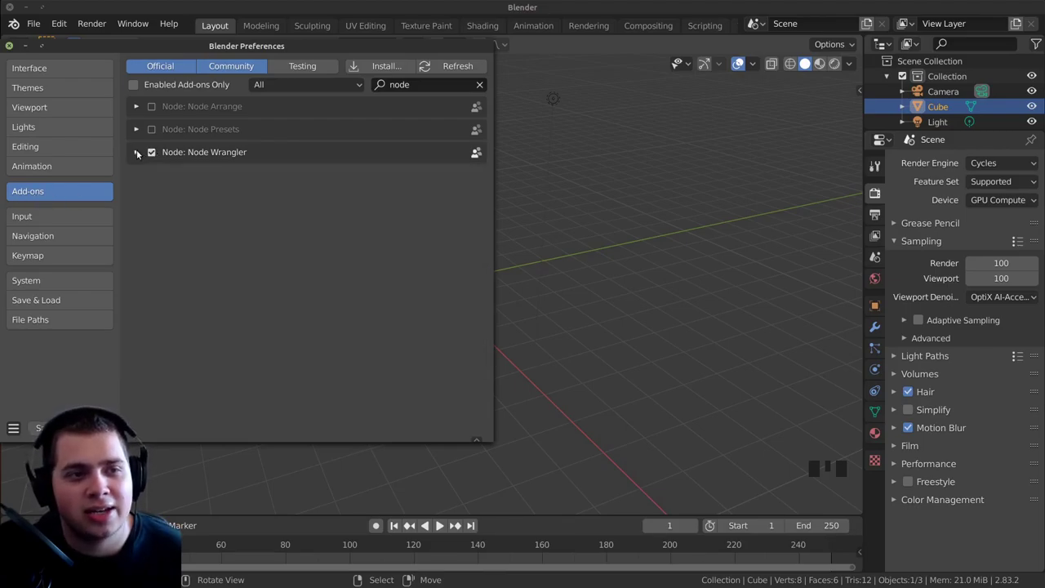
left_click(549, 160)
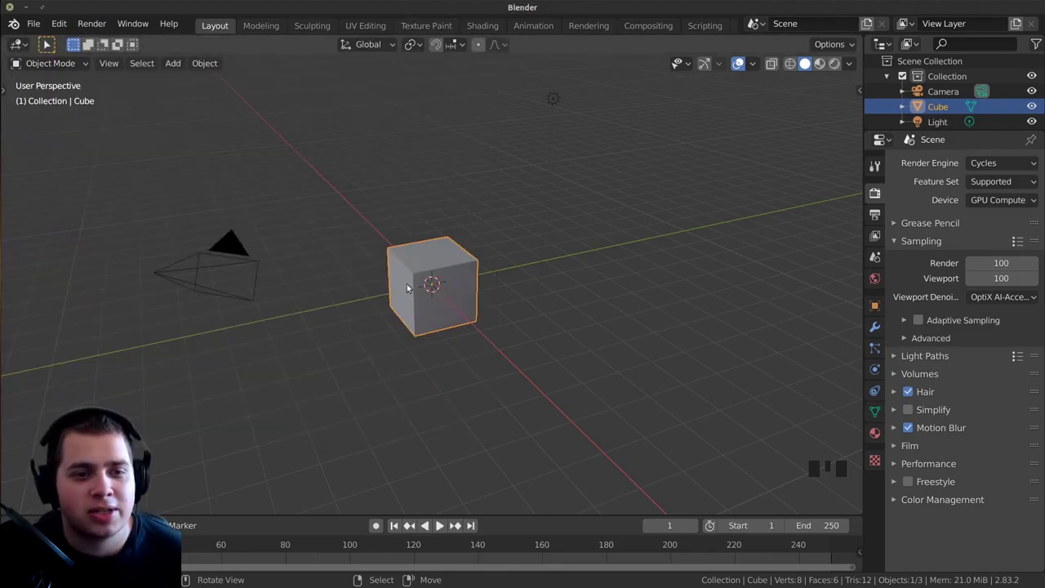
Delete the default camera and light, keeping only the cube in the scene
right_click(243, 240)
right_click(553, 99, "shift")
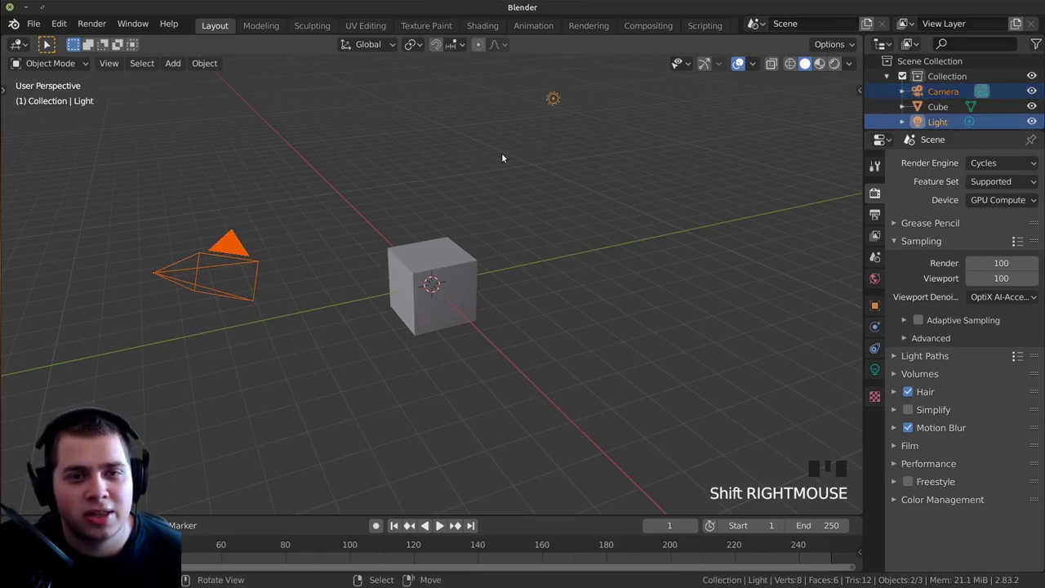
key("x")
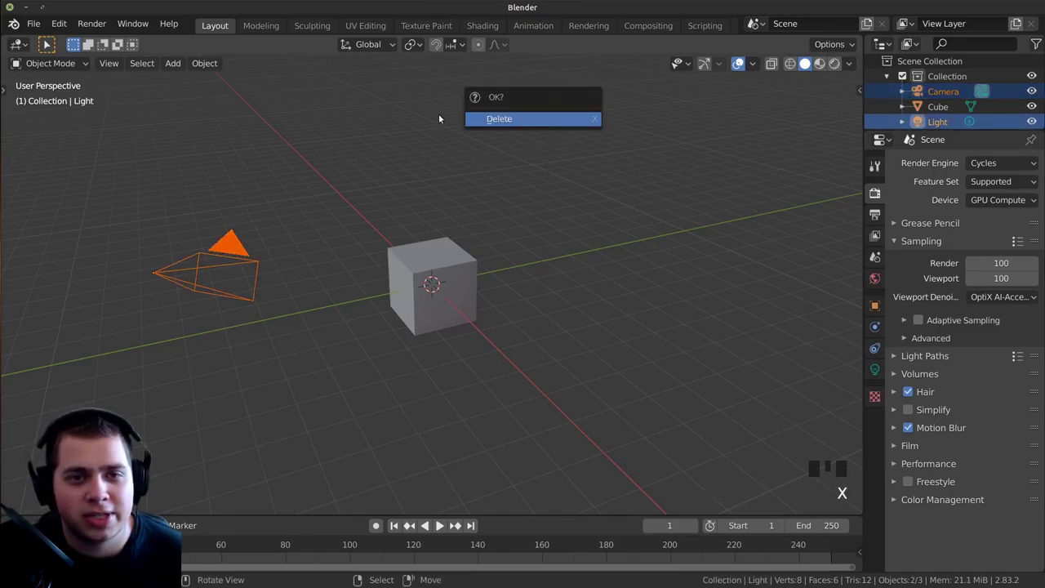
left_click(530, 119)
Scale the cube's mesh along Z in Edit Mode, flattening it into a thin slab about 0.1 m thick
scroll(424, 295, "up", 4)
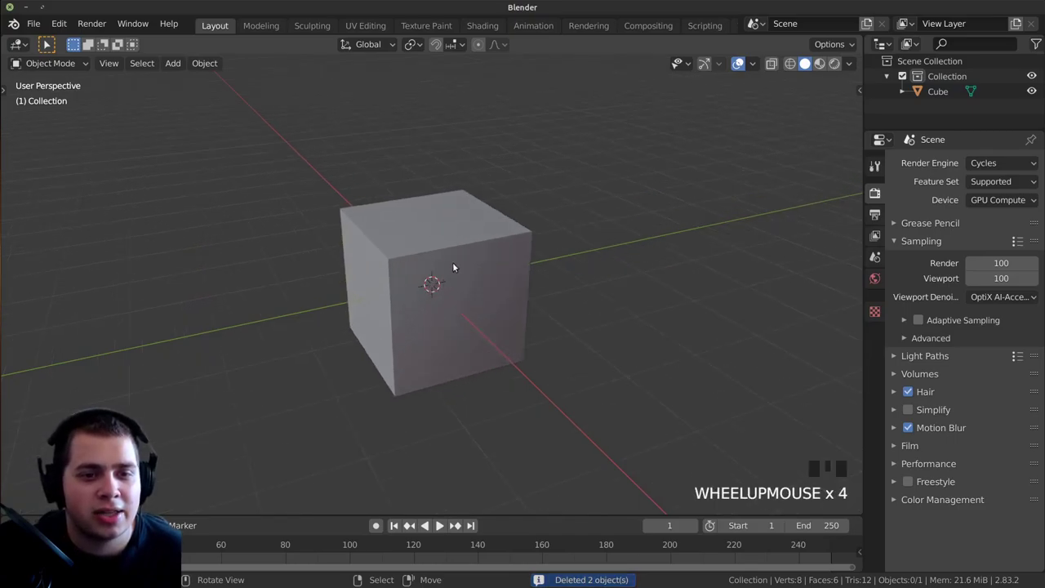
scroll(489, 302, "up", 1)
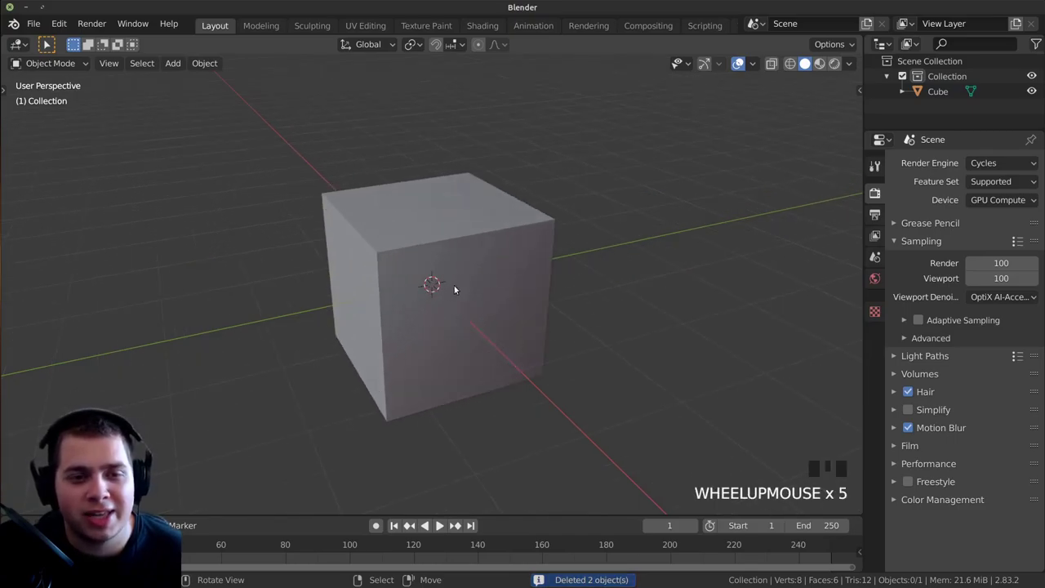
left_click(464, 273)
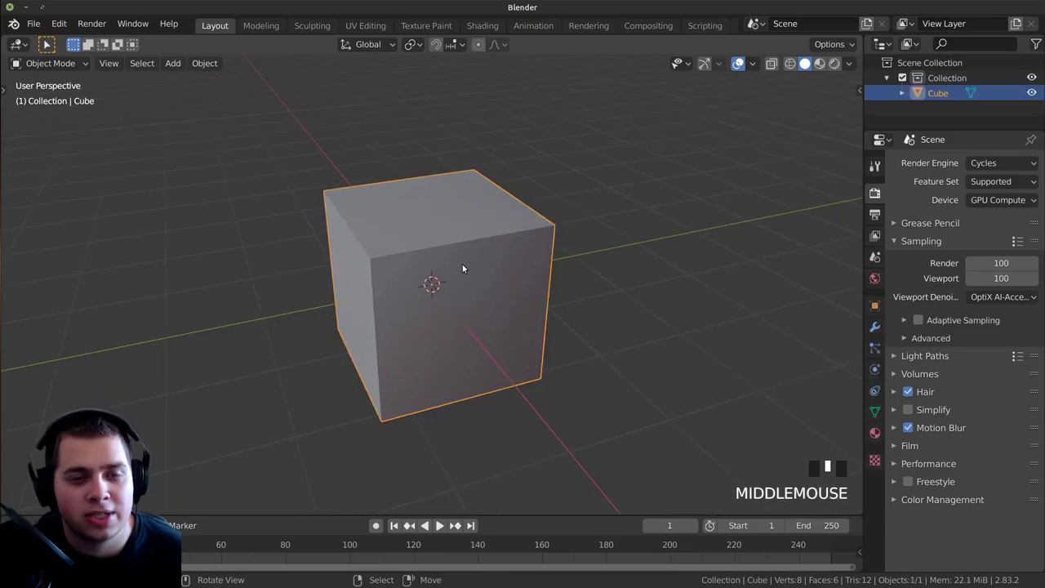
key("Tab")
middle_click_drag(462, 264, 512, 296)
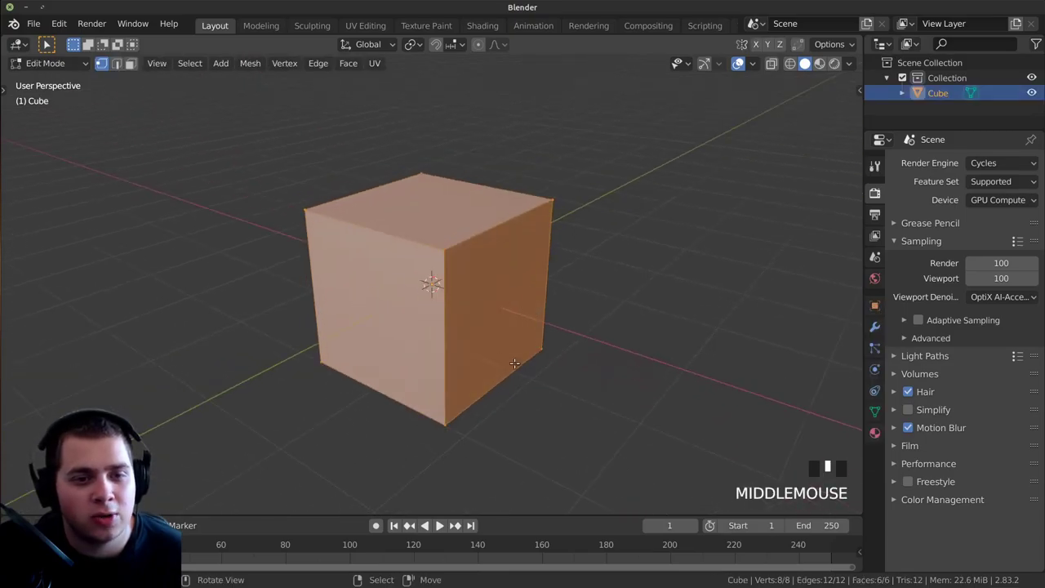
scroll(668, 373, "up", 1)
key("s")
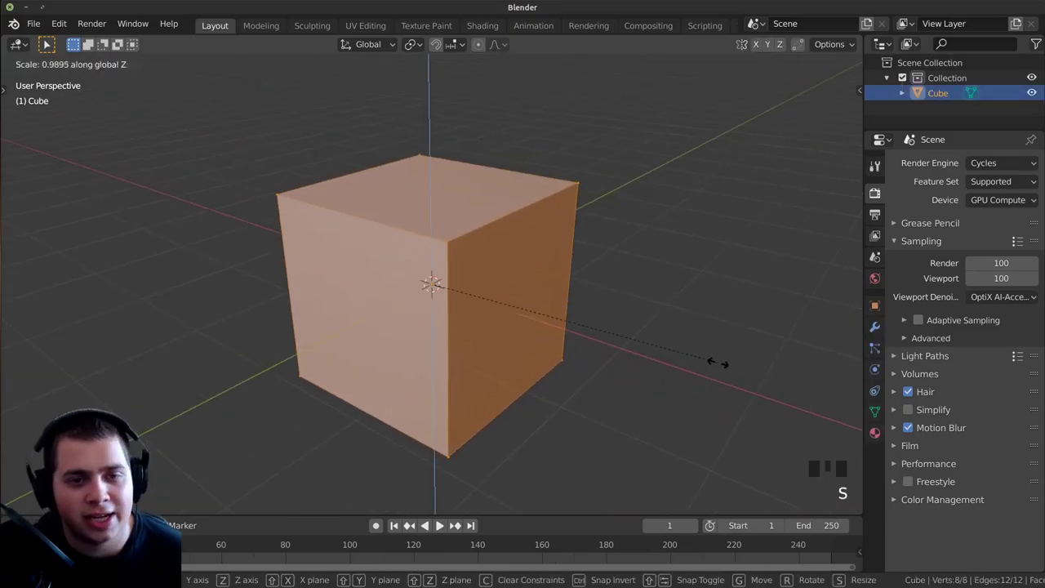
key("z")
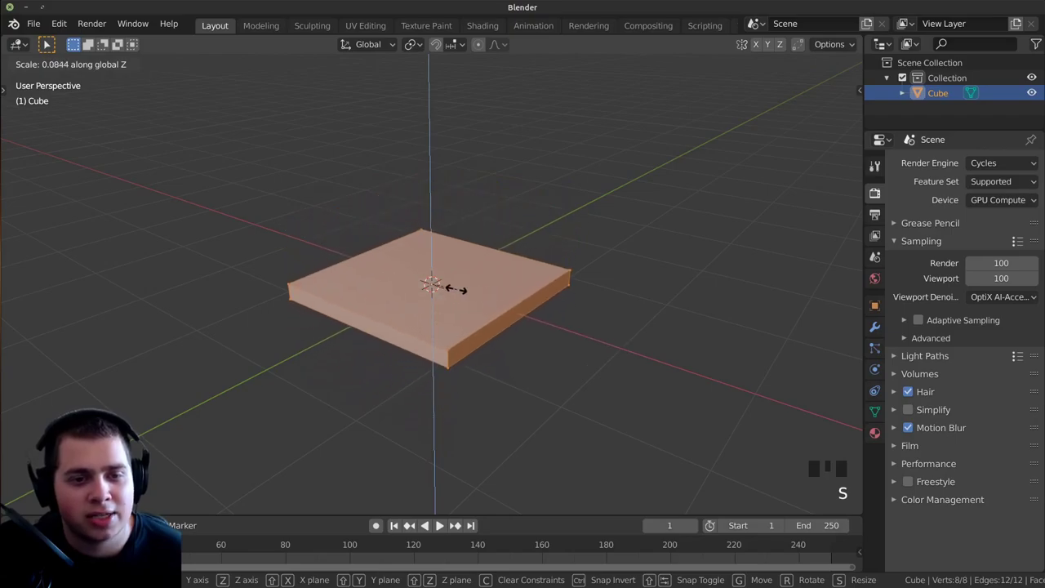
left_click(441, 288)
middle_click_drag(441, 287, 498, 329)
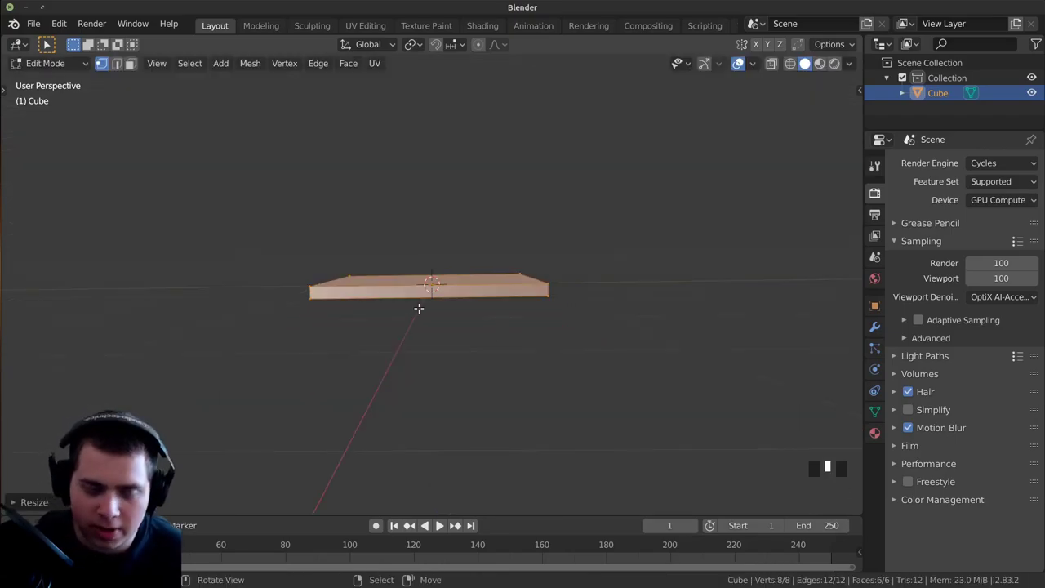
Extrude the slab's -Y end face outward by about 0.1 m, working in the right orthographic wireframe view
key("KP_3")
scroll(506, 307, "up", 3)
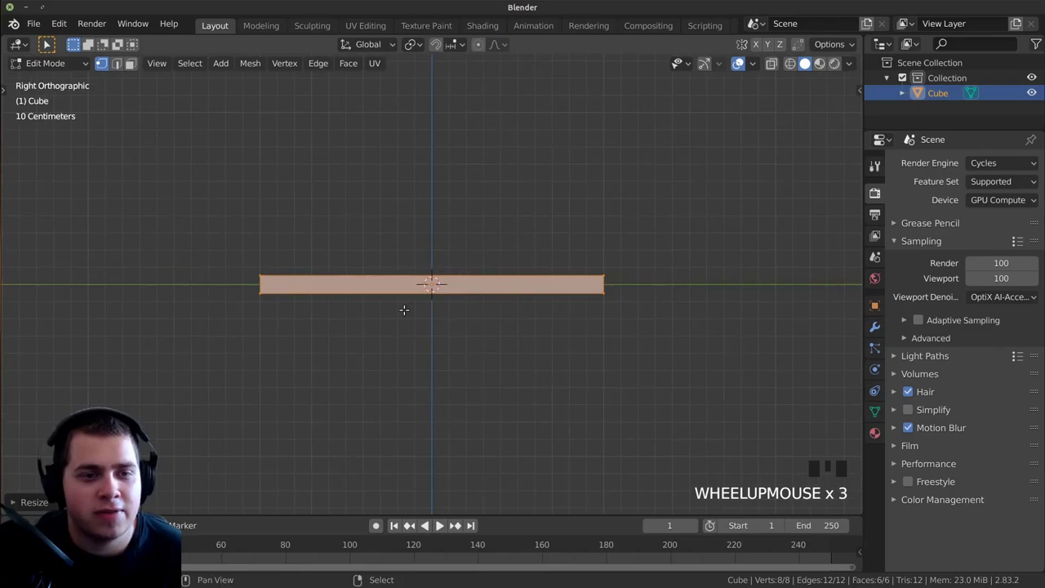
middle_click_drag(401, 303, 550, 281, "shift")
key("z")
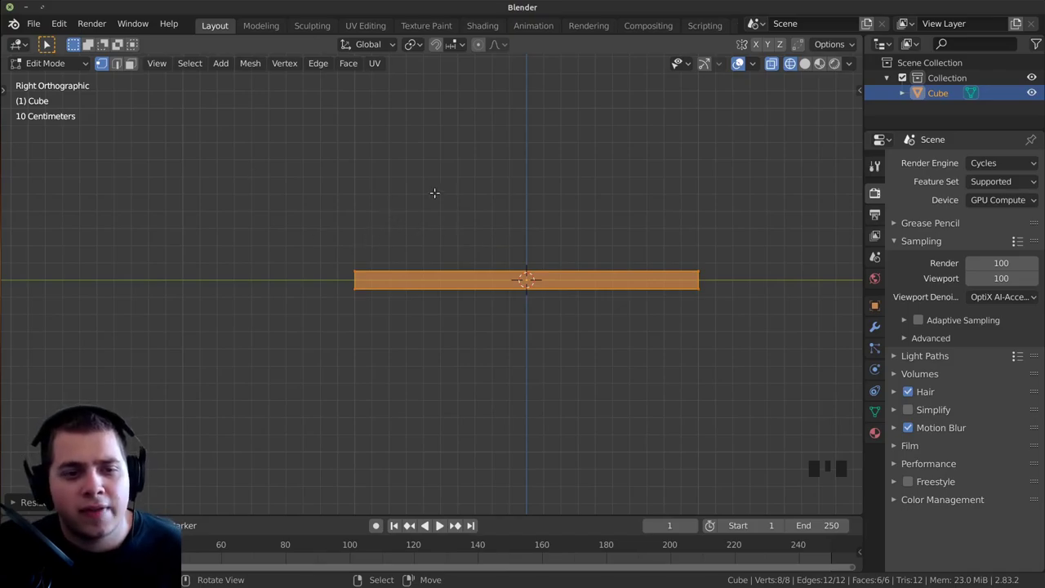
key("a")
key("a")
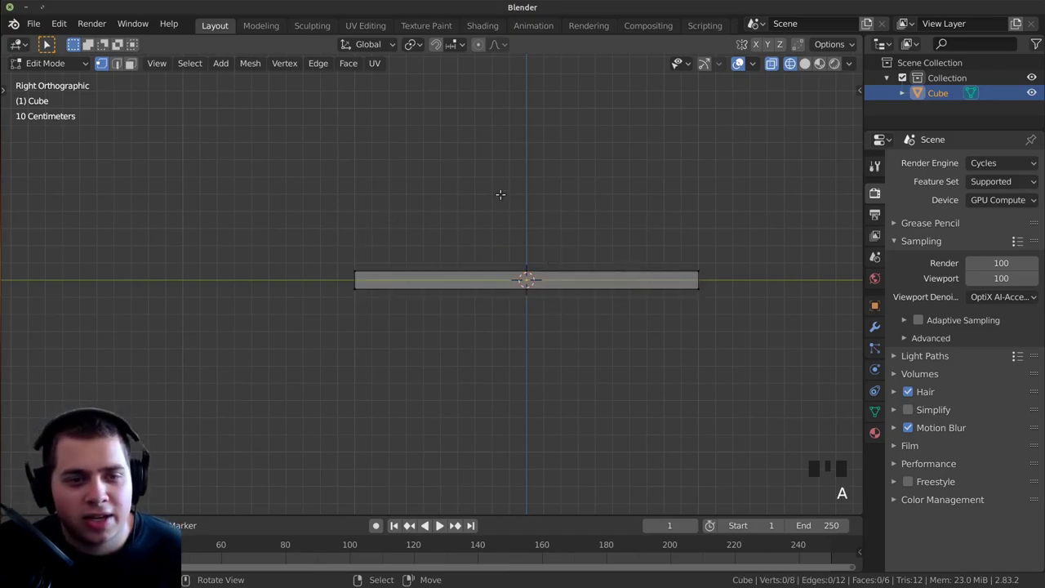
key("b")
left_click_drag(483, 147, 304, 341)
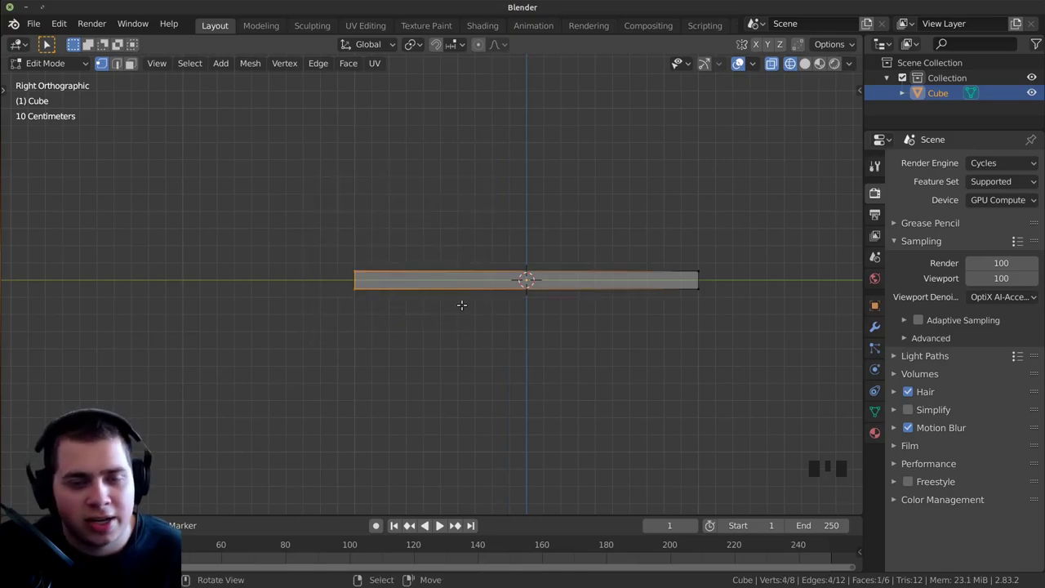
scroll(444, 301, "up", 2)
mouse_move(396, 283)
middle_mouse_down("shift")
mouse_move(362, 278)
mouse_move(414, 288)
middle_mouse_up("shift")
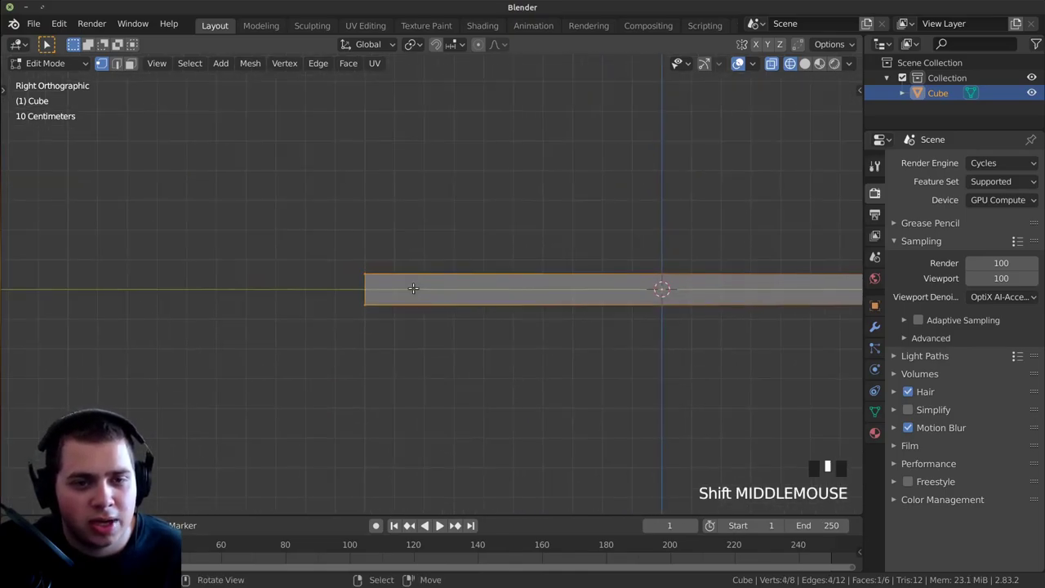
scroll(414, 288, "up", 1)
key("e")
left_click(543, 254)
Rotate and lower the extruded end face in the side view so the new segment bends downward
key("r")
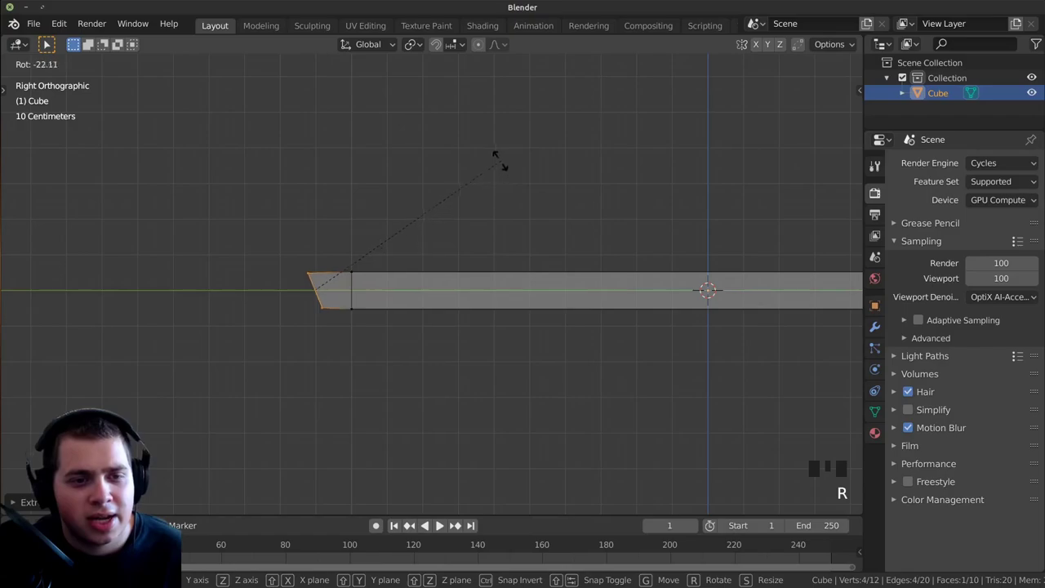
left_click(472, 150)
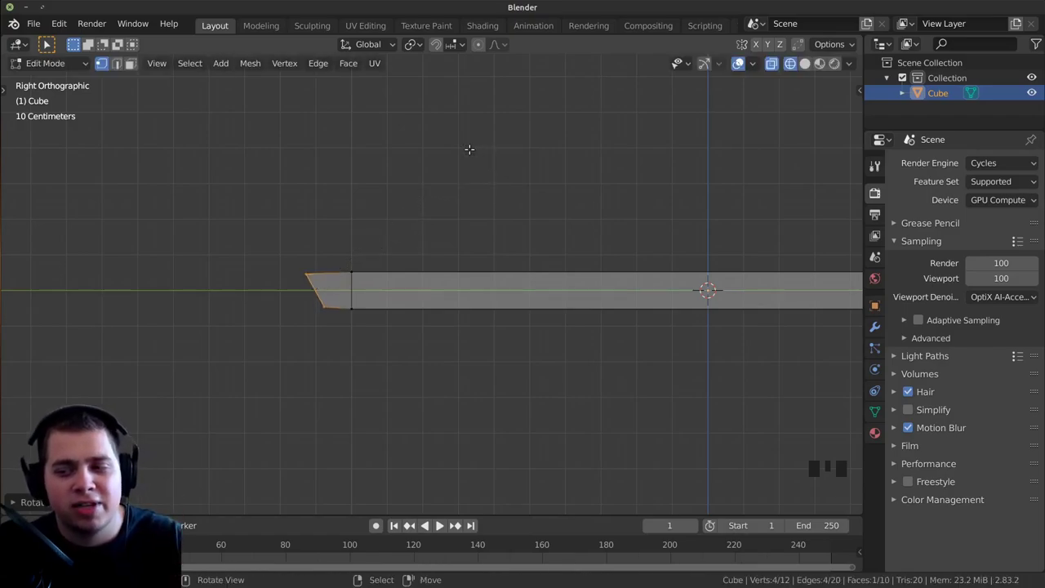
scroll(436, 263, "down", 1)
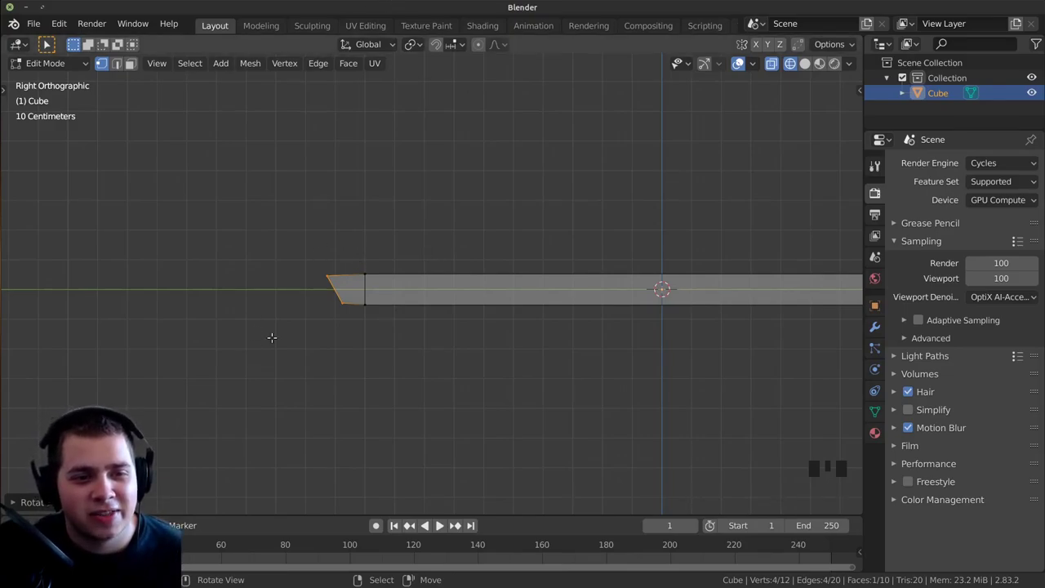
scroll(286, 246, "down", 2)
middle_click_drag(316, 252, 399, 286)
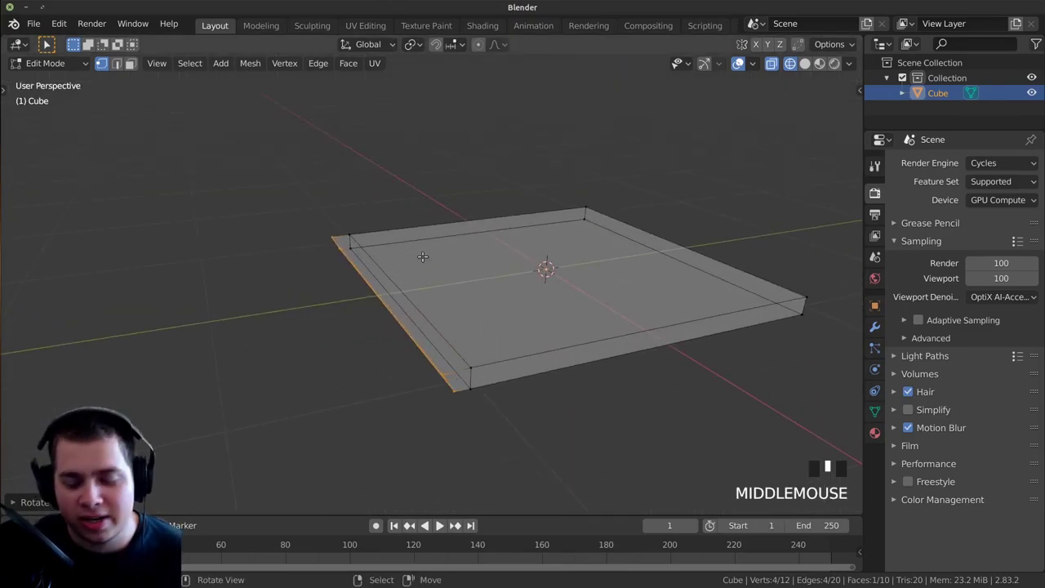
key("KP_3")
scroll(355, 275, "up", 3)
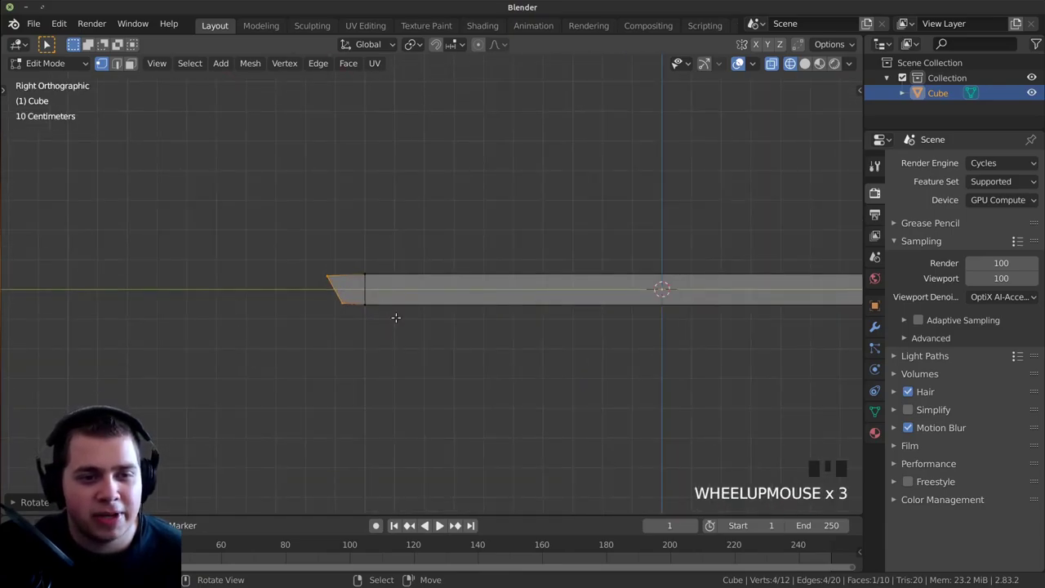
key("r")
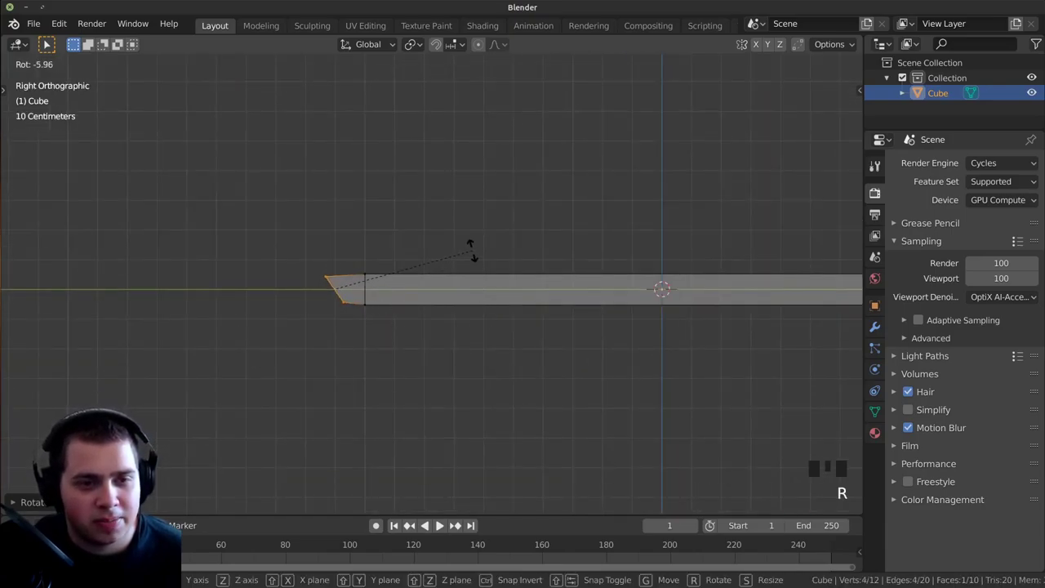
key("g")
left_click(472, 256)
key("r")
left_click(470, 244)
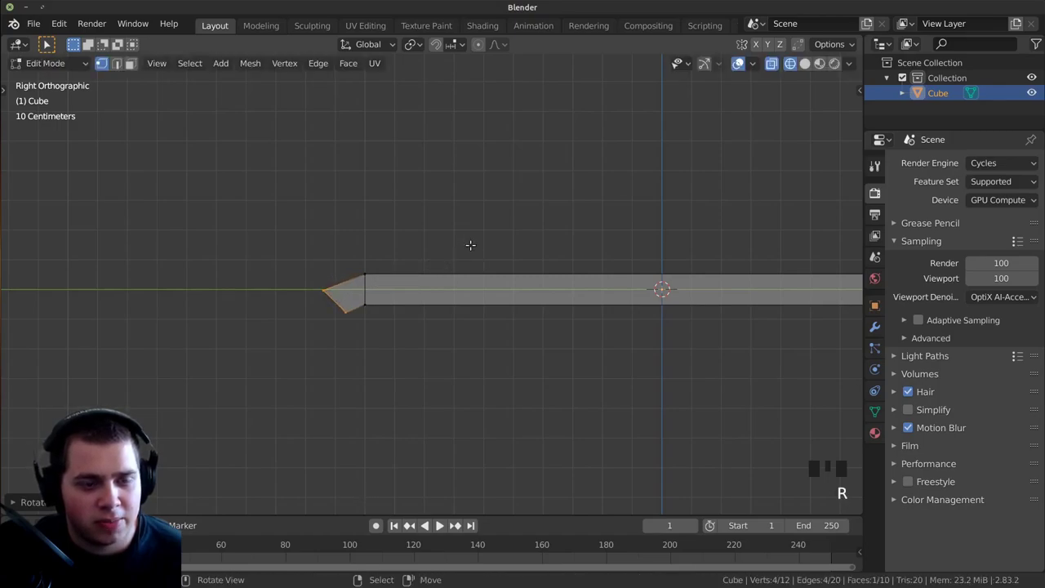
Extrude the bent end face again, rotate and adjust it into a steeper downward lip, and return to solid shading
key("e")
left_click(468, 253)
key("r")
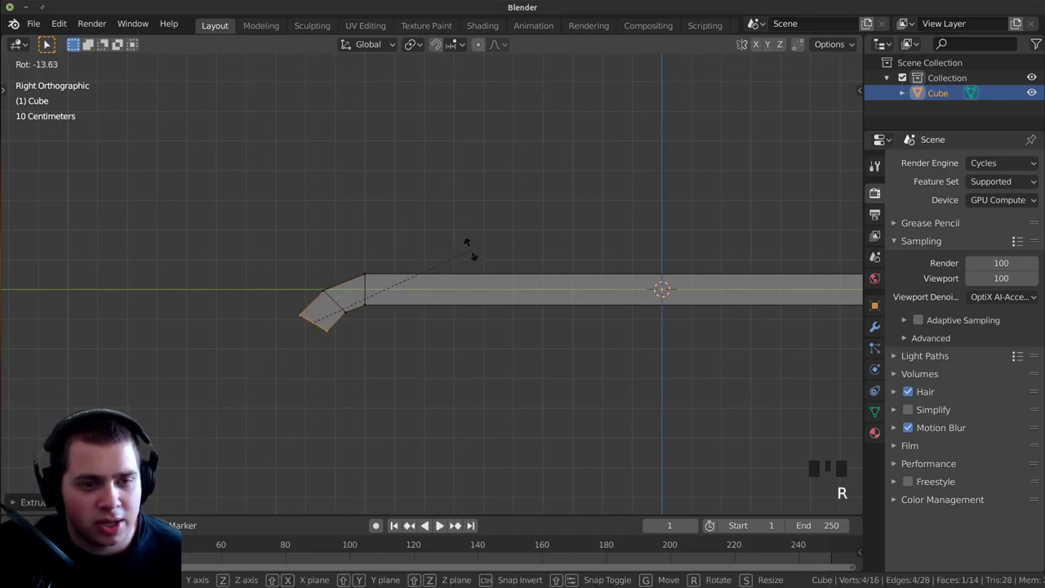
left_click(461, 215)
key("g")
key("r")
key("g")
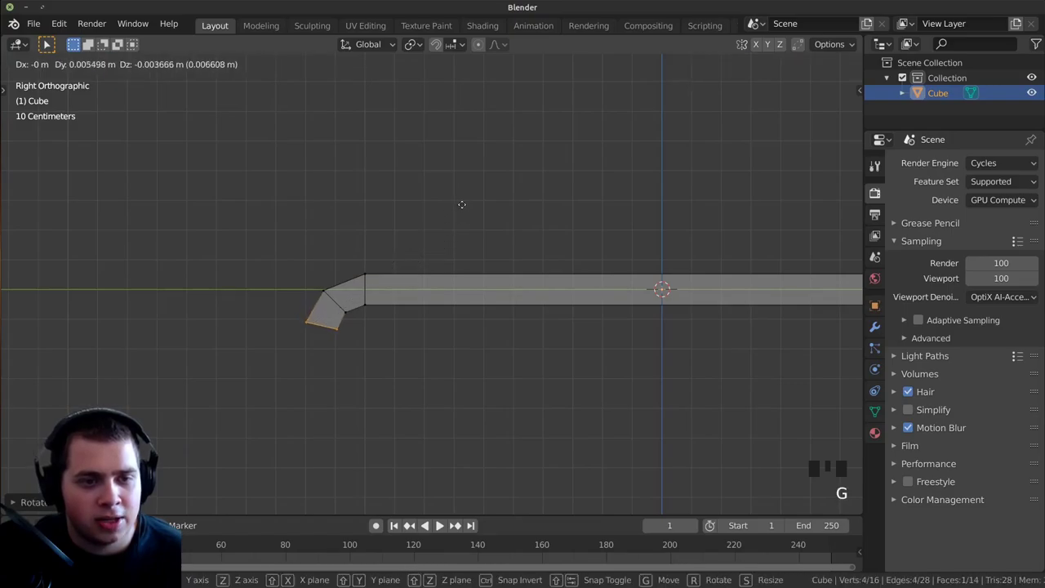
left_click(465, 208)
key("alt+z")
scroll(358, 291, "down", 3)
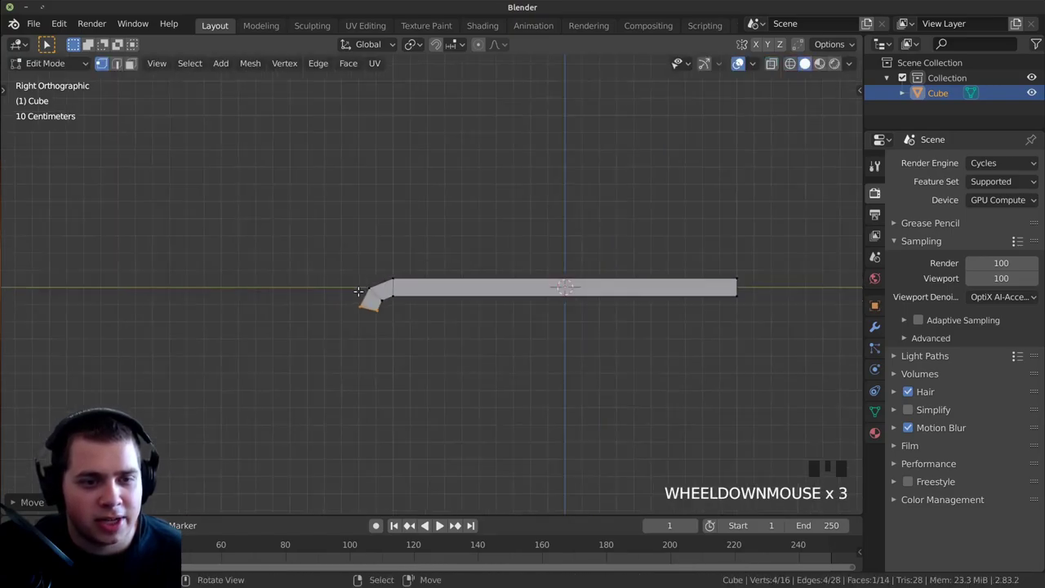
Add a centred loop cut along the Y axis that splits the slab and its lip into two equal halves
scroll(473, 269, "down", 1)
mouse_move(474, 272)
middle_mouse_down()
mouse_move(463, 313)
mouse_move(438, 316)
mouse_move(400, 295)
mouse_move(386, 272)
mouse_move(386, 316)
mouse_move(407, 335)
mouse_move(489, 282)
middle_mouse_up()
key("Tab")
scroll(453, 311, "down", 2)
key("Tab")
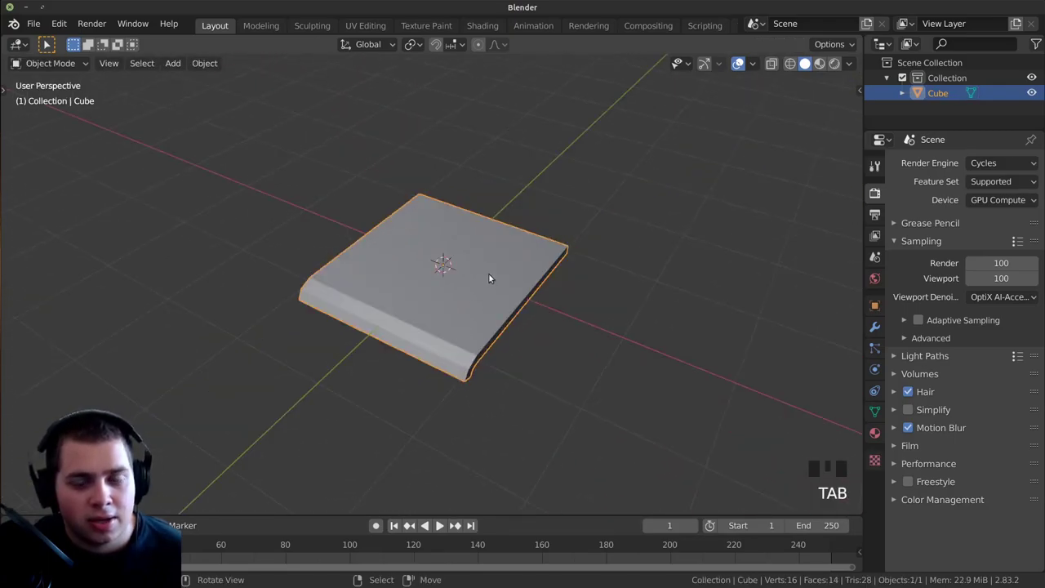
middle_click_drag(525, 362, 513, 331)
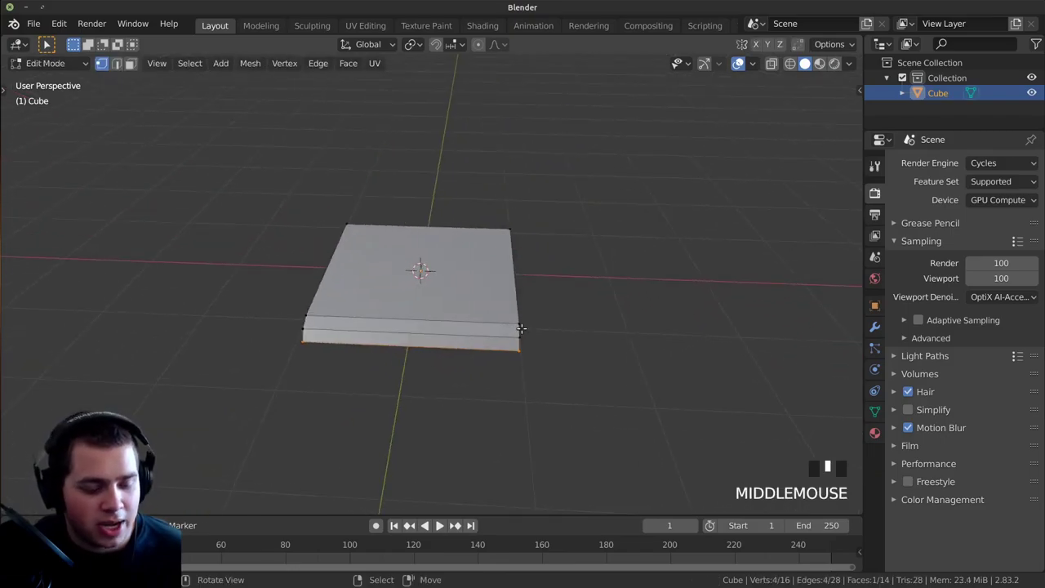
key("ctrl+r")
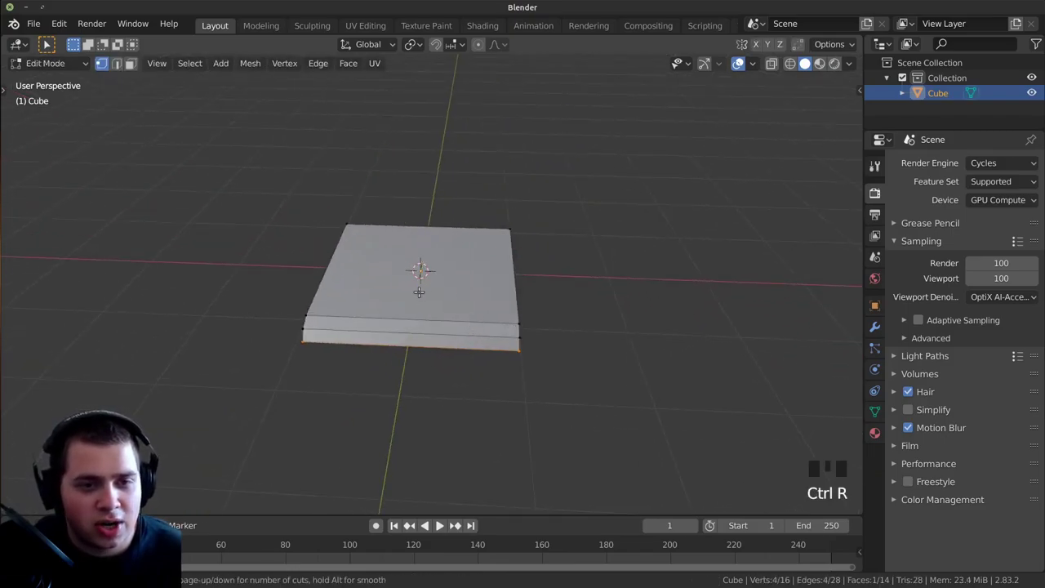
left_click(412, 342)
right_click(452, 346)
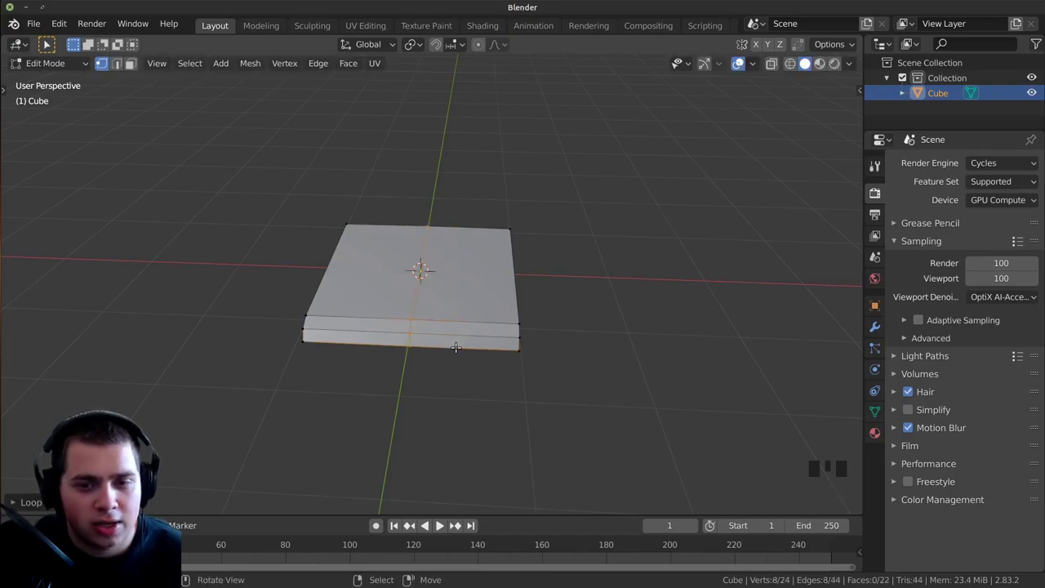
Select the vertices of the slab's -X half in wireframe shading and delete them
middle_click_drag(611, 331, 641, 327)
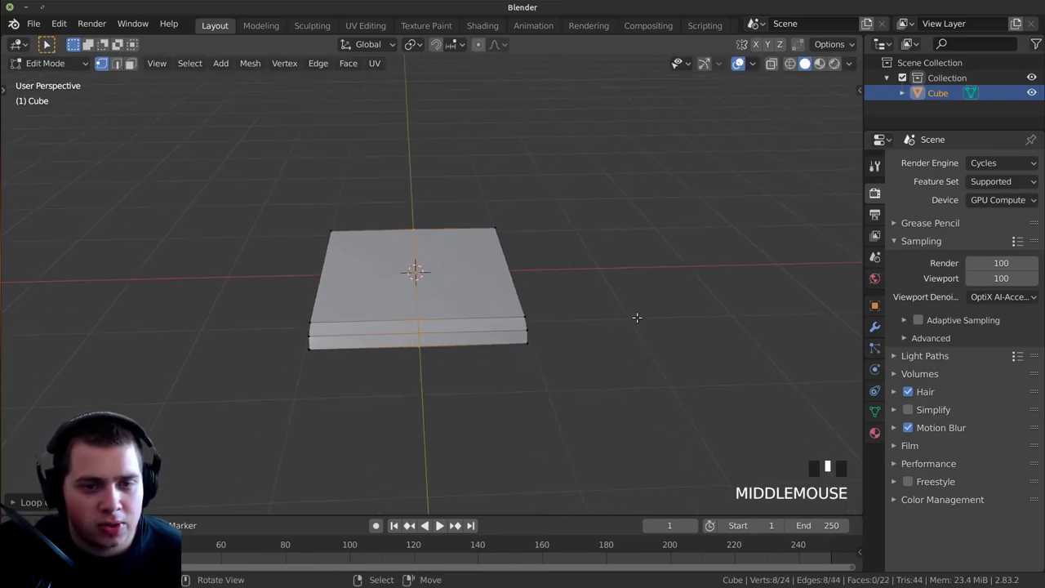
key("z")
key("z")
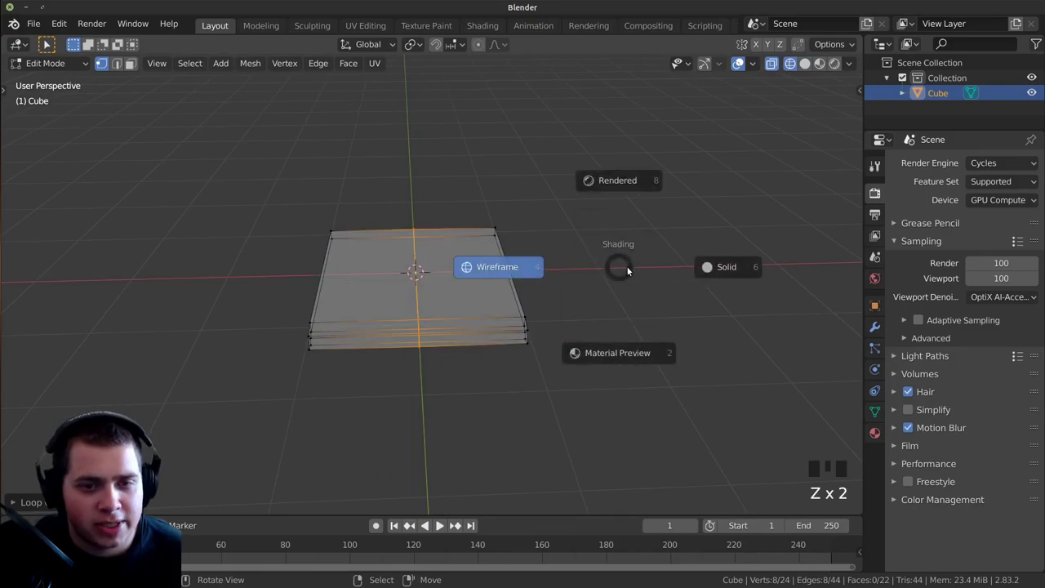
left_click(495, 266)
key("alt+a")
key("b")
left_click_drag(387, 155, 188, 457)
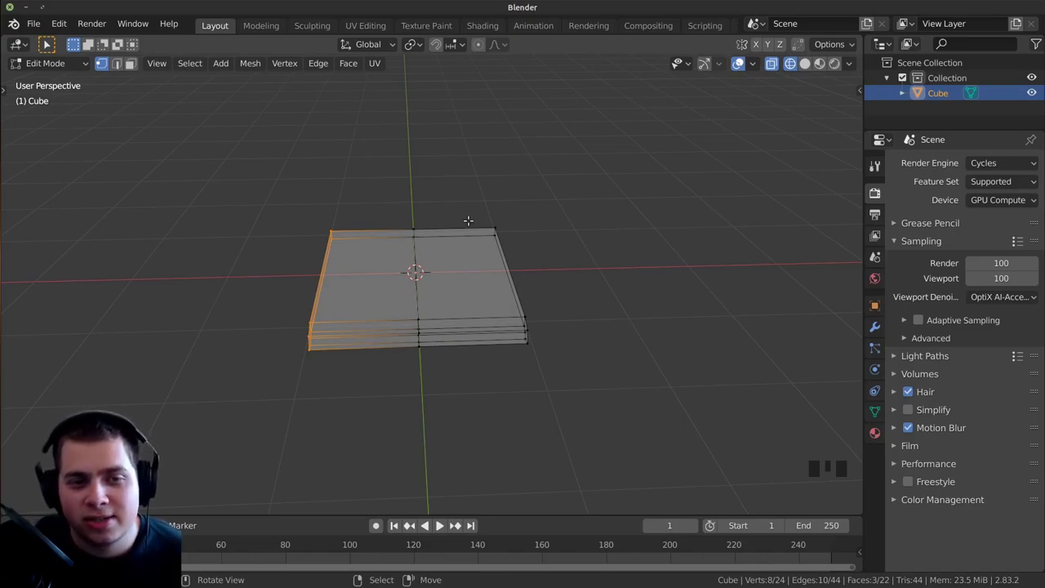
key("x")
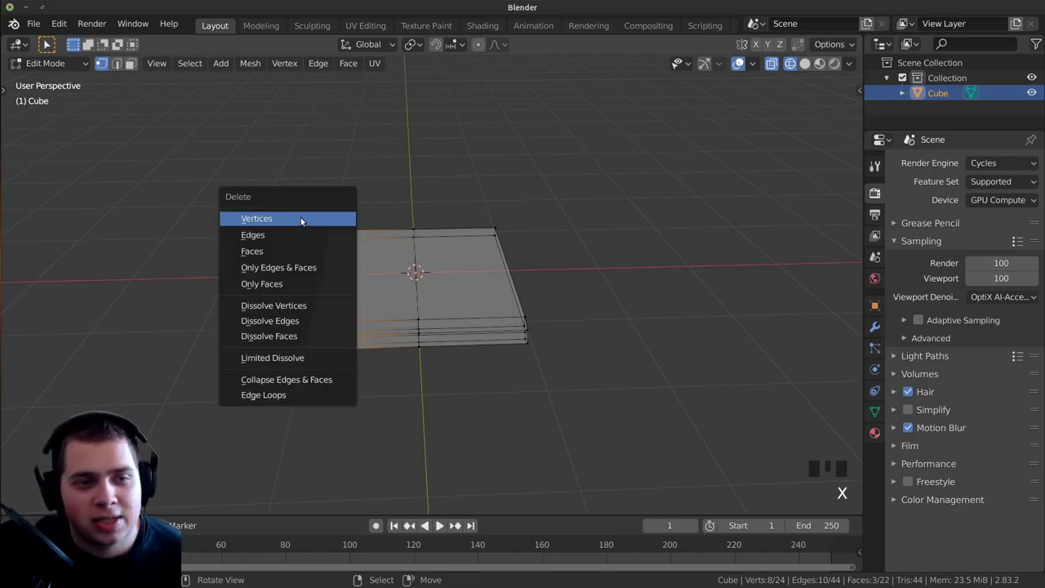
left_click(275, 219)
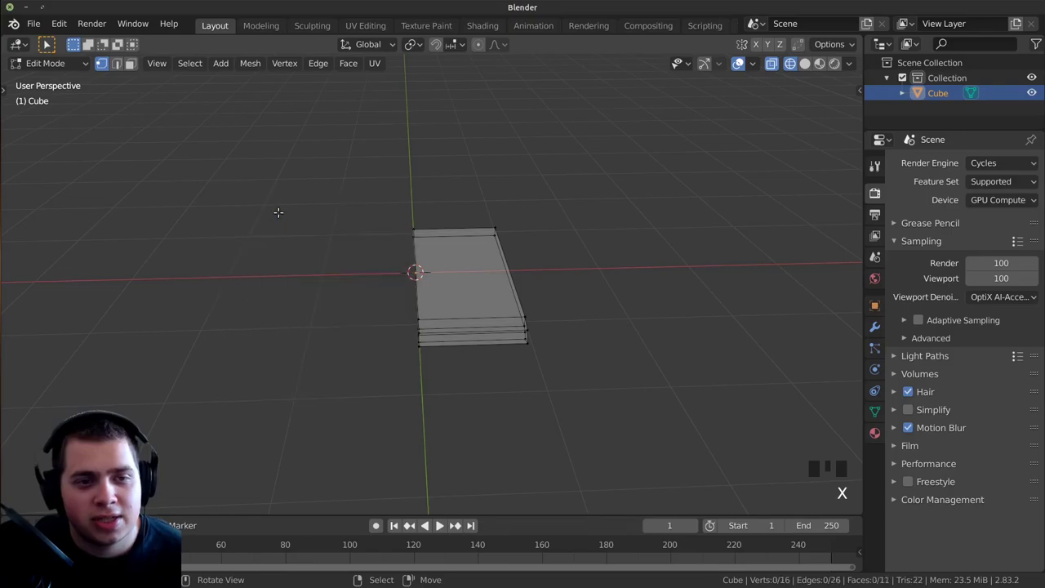
Add a Mirror modifier on the X axis to the half slab and enable Clipping
left_click(874, 327)
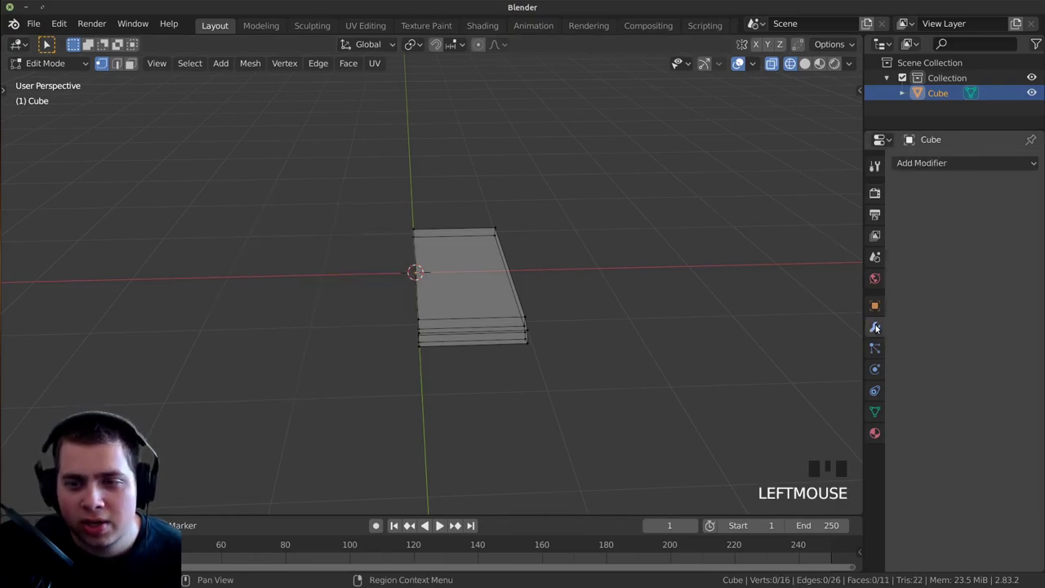
left_click(932, 164)
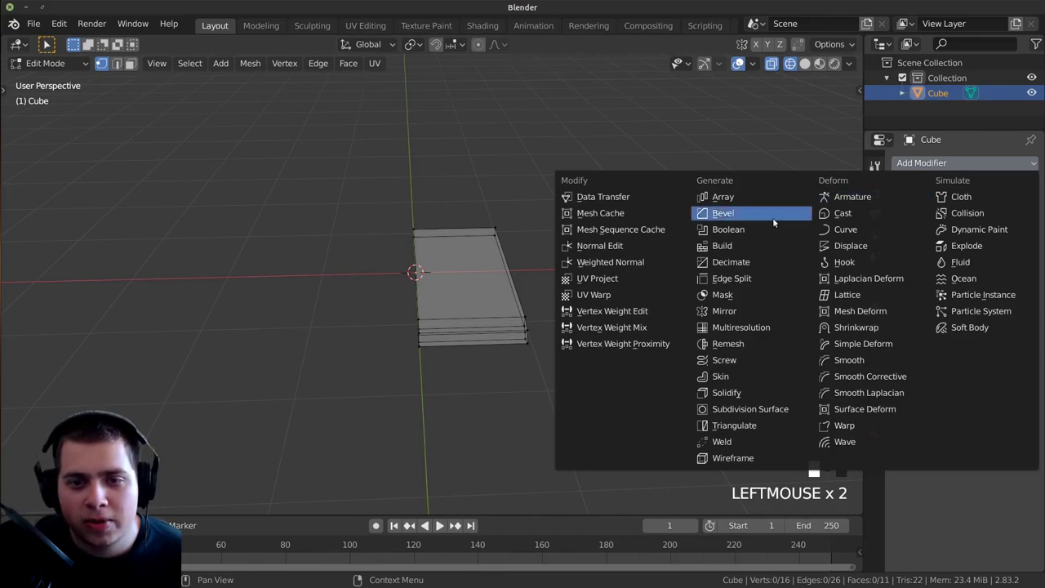
left_click(725, 311)
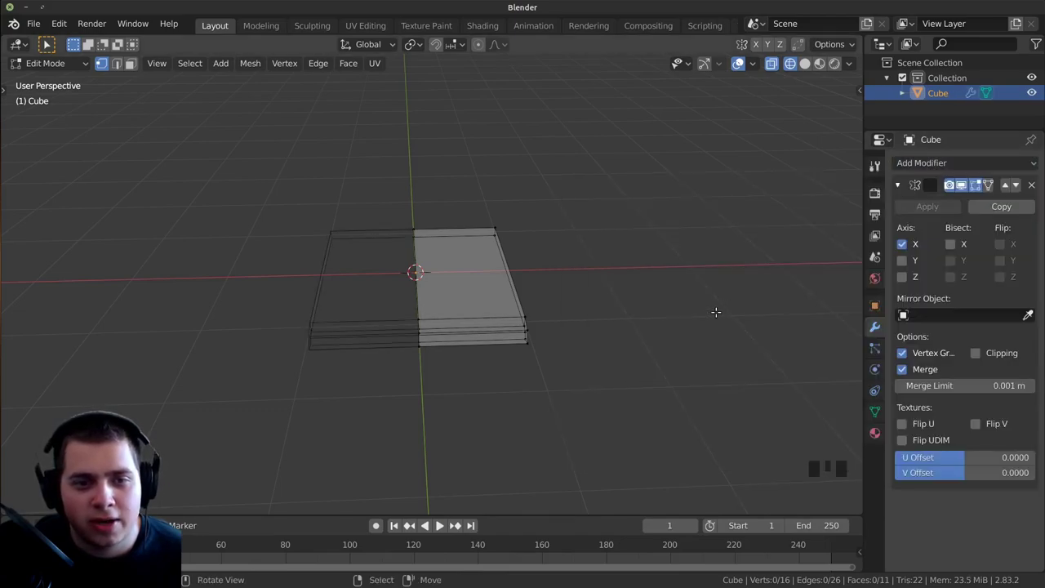
left_click(975, 352)
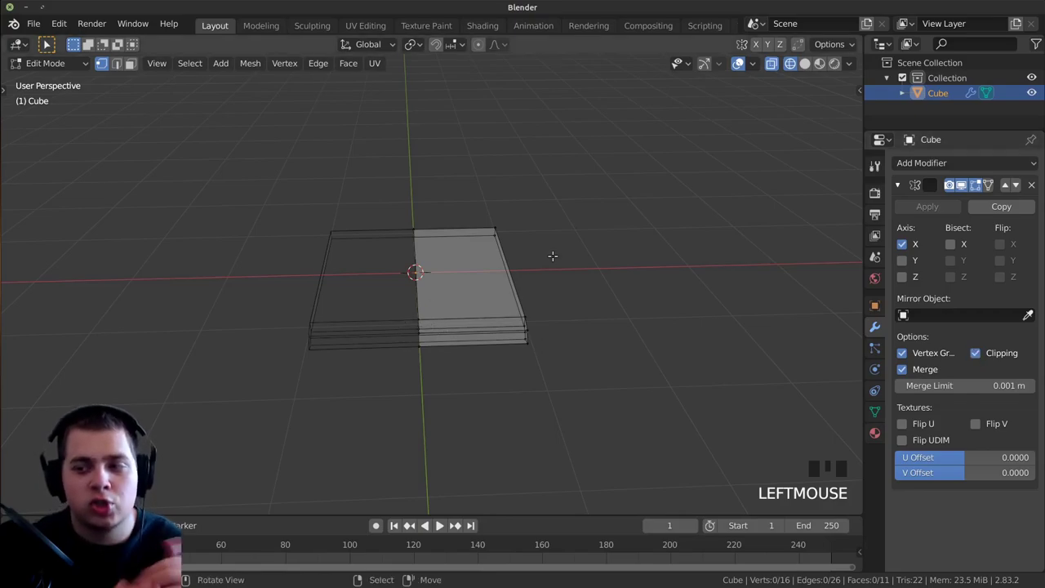
Compare trial moves of the whole half mesh with the mirror's Clipping off and on, cancelling each move
left_click(976, 354)
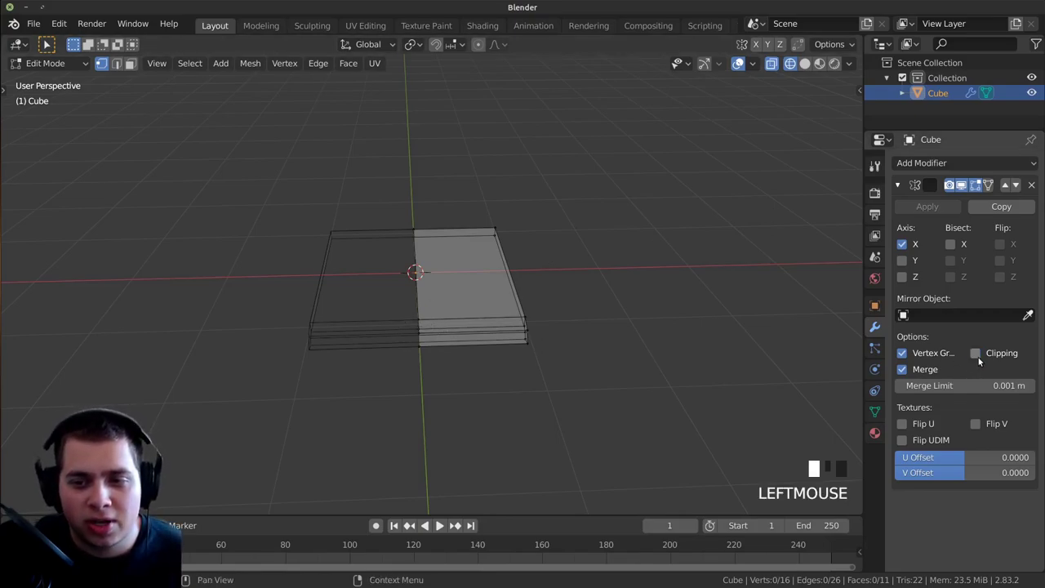
key("a")
key("g")
key("g")
key("shift+z")
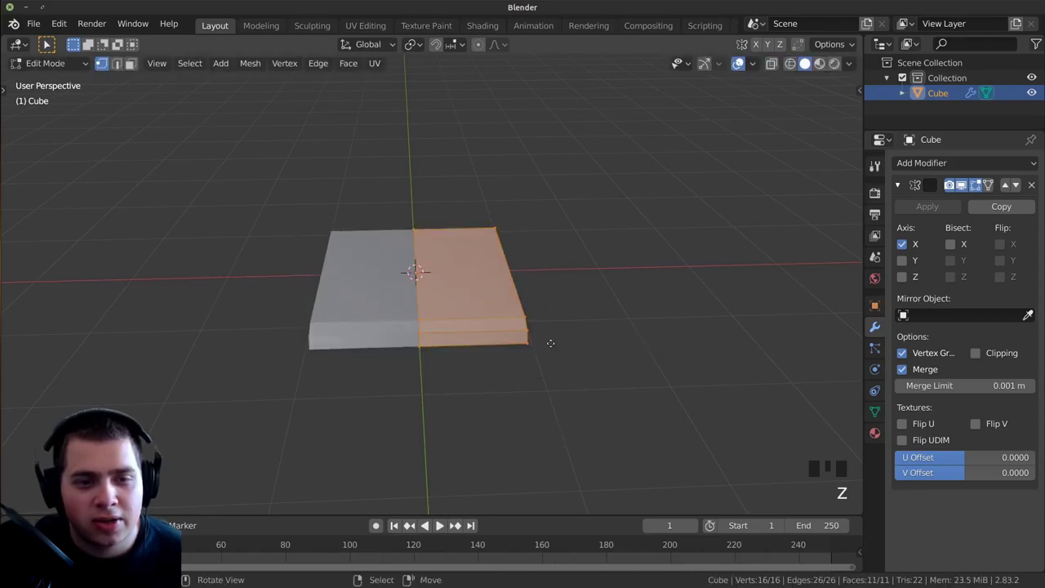
key("g")
right_click(688, 359)
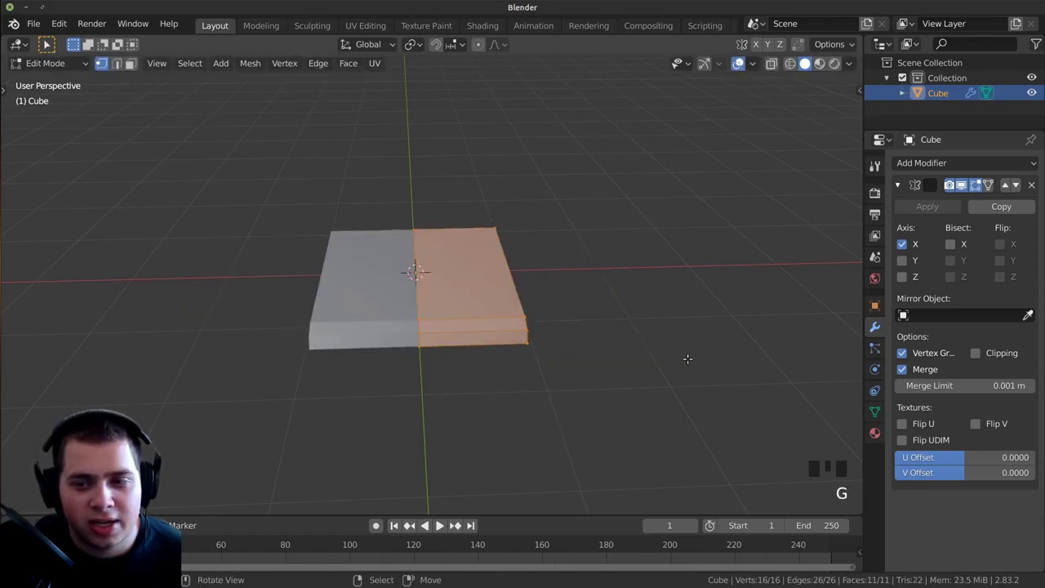
left_click(976, 354)
key("g")
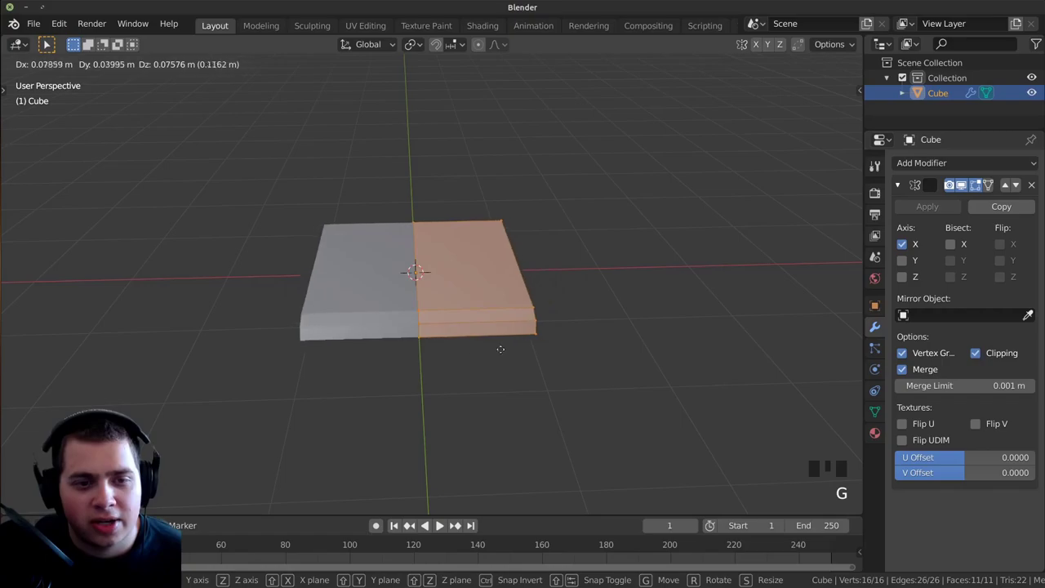
right_click(523, 348)
Add a loop cut running along the Y axis on the half slab and slide it close to the outer +X side
middle_click_drag(691, 346, 432, 327)
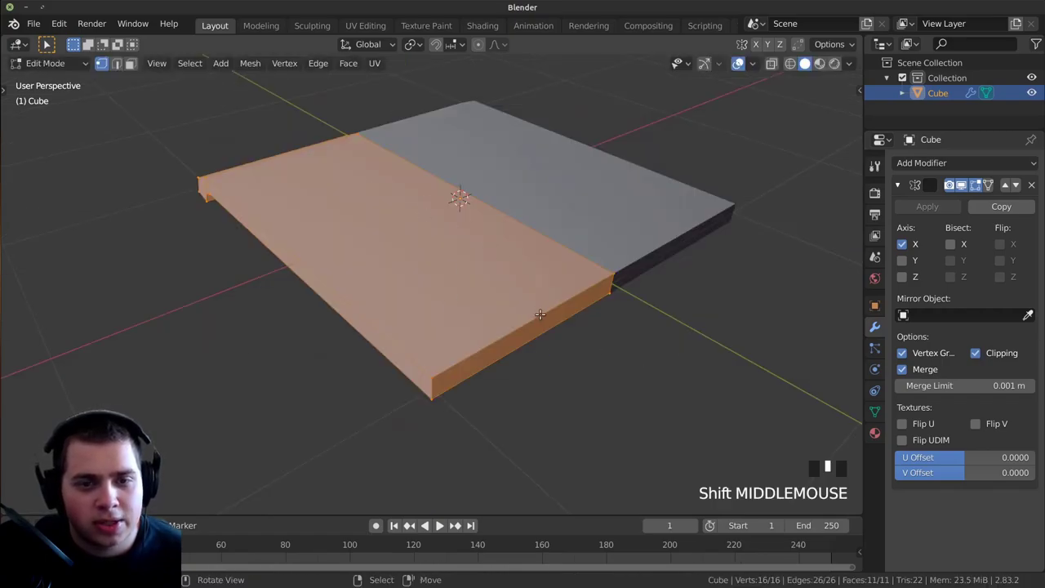
key("ctrl+r")
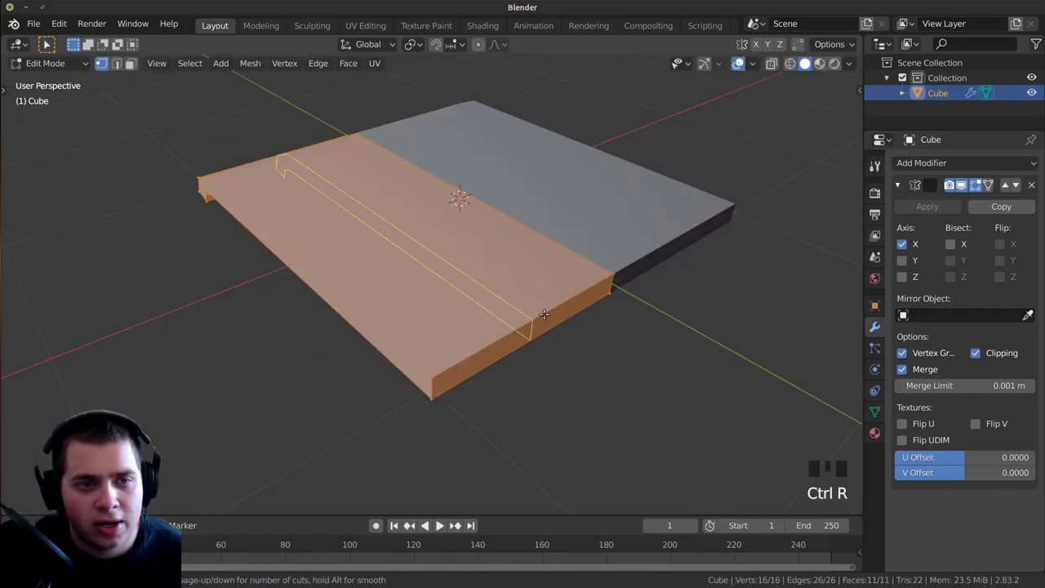
left_click(544, 314)
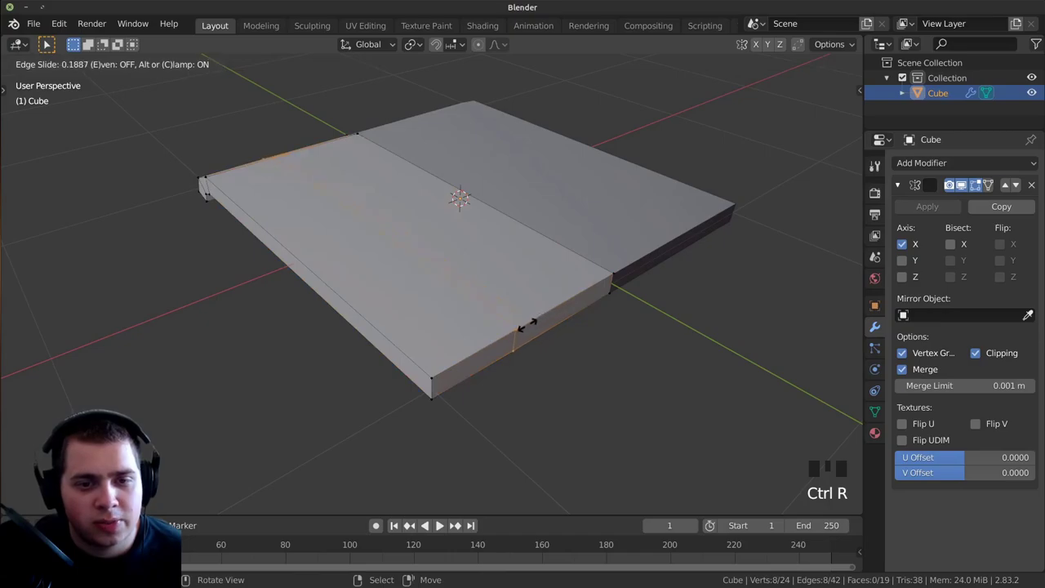
left_click_drag(514, 329, 470, 349)
middle_click_drag(470, 349, 527, 246, "shift")
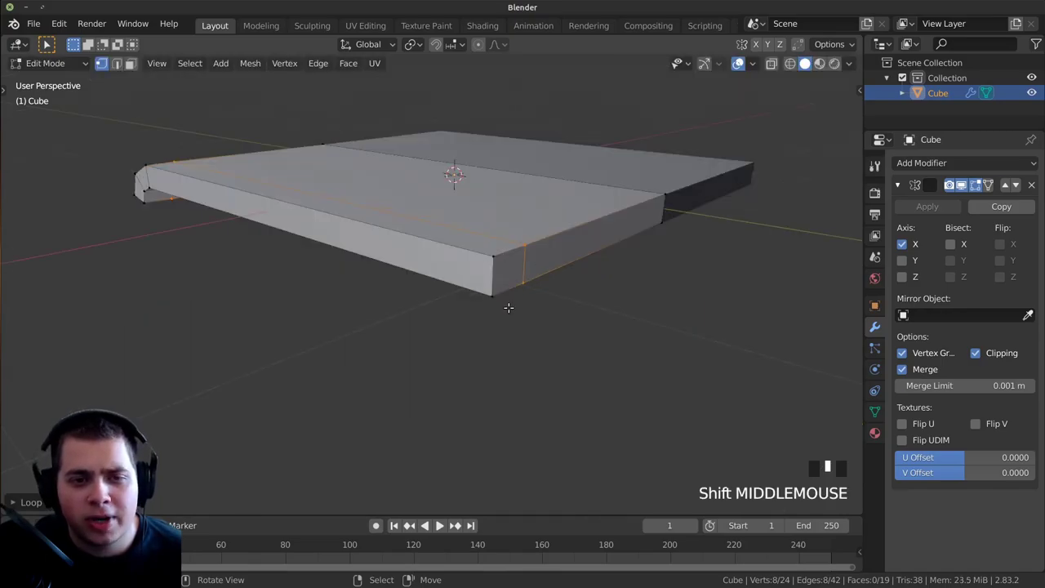
middle_click_drag(534, 304, 593, 259)
middle_click_drag(532, 282, 560, 278)
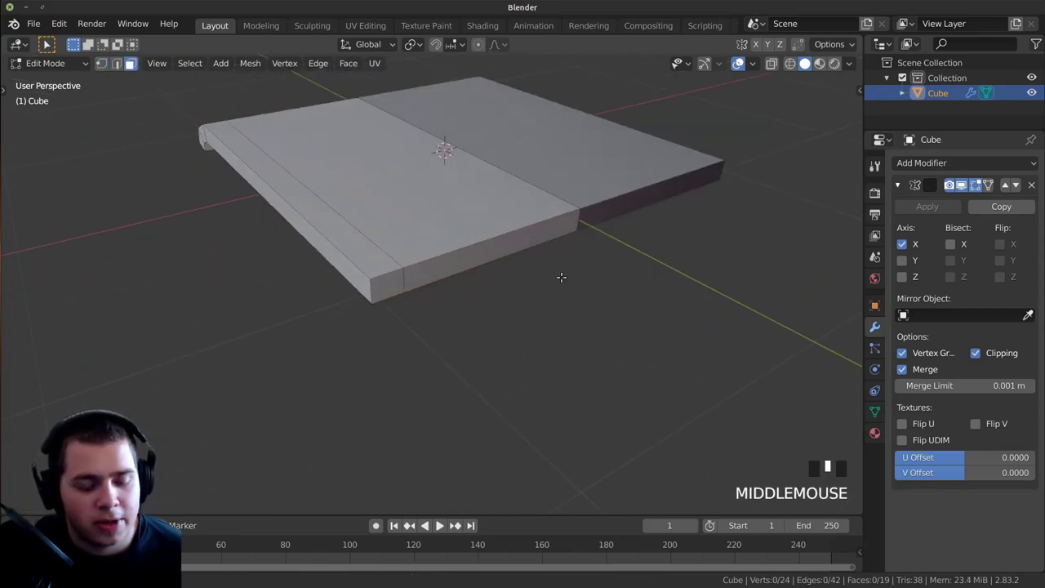
Extrude the wide face on the slab's back edge, between the centre and the new loop cut, outward by about 0.13 m
key("3")
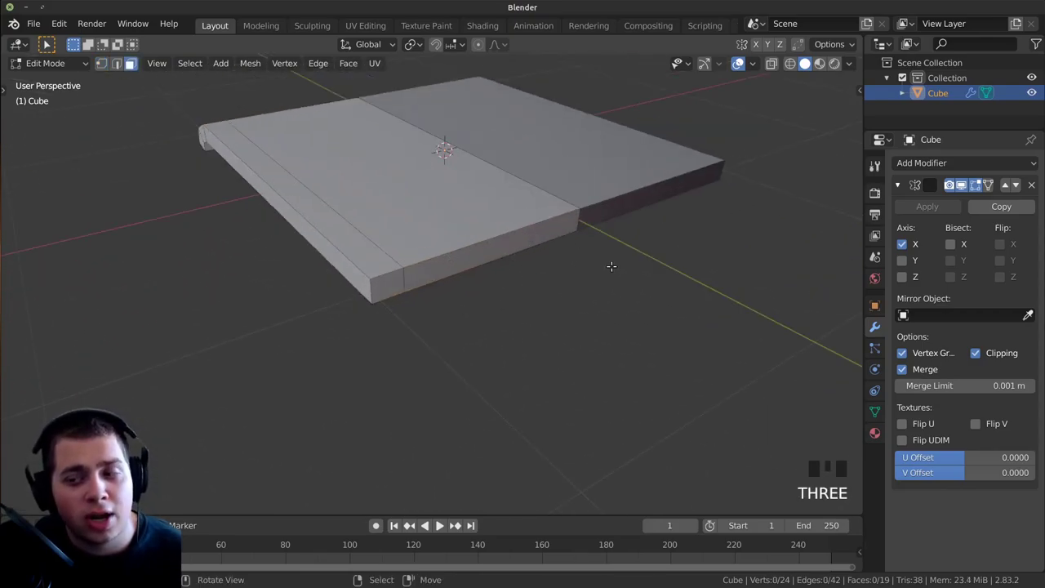
middle_click_drag(564, 333, 572, 319)
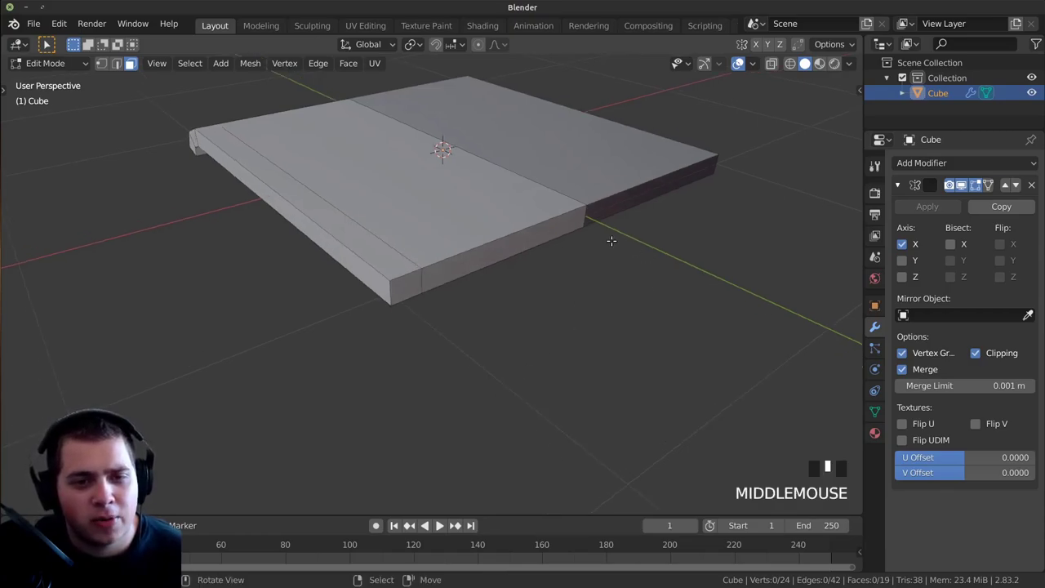
scroll(615, 243, "up", 1)
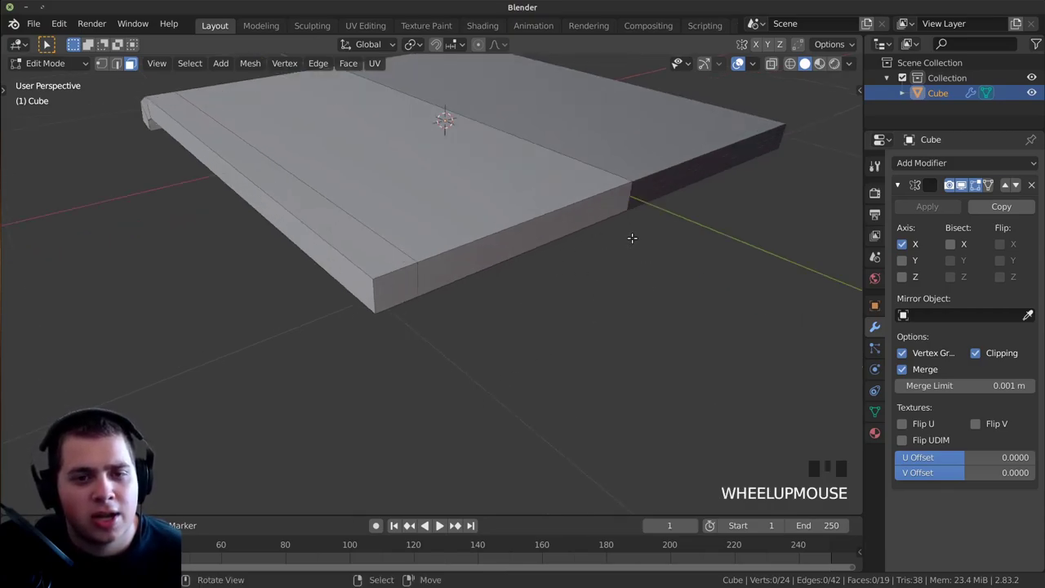
right_click(513, 239)
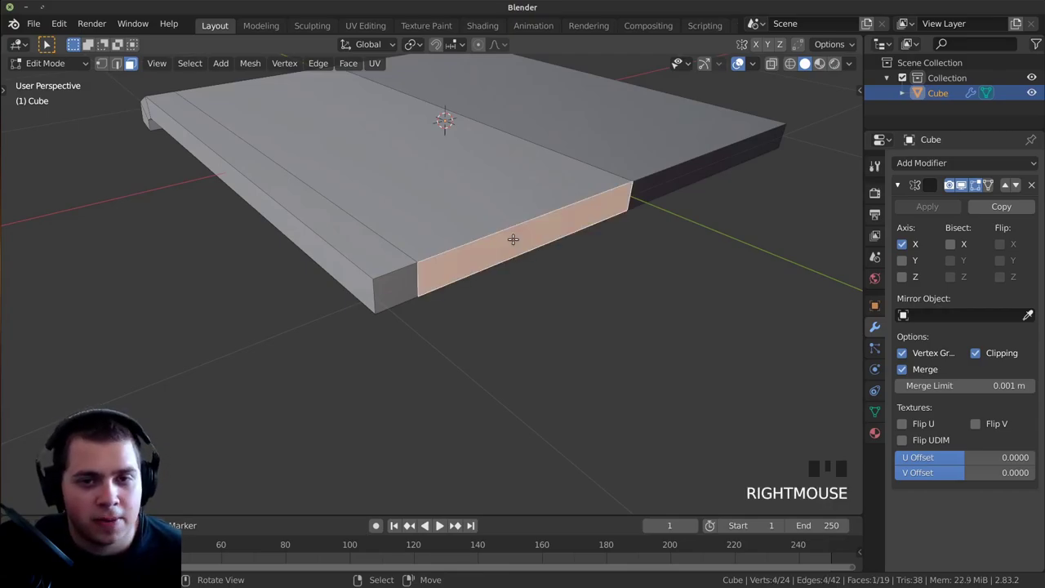
key("KP_7")
middle_click_drag(503, 183, 464, 334, "shift")
scroll(482, 333, "up", 2)
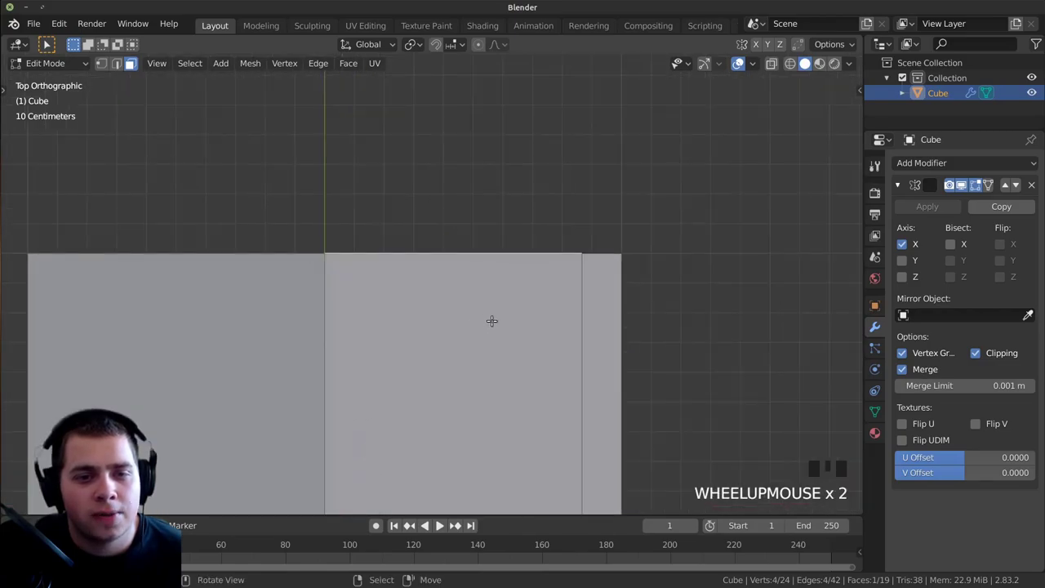
key("e")
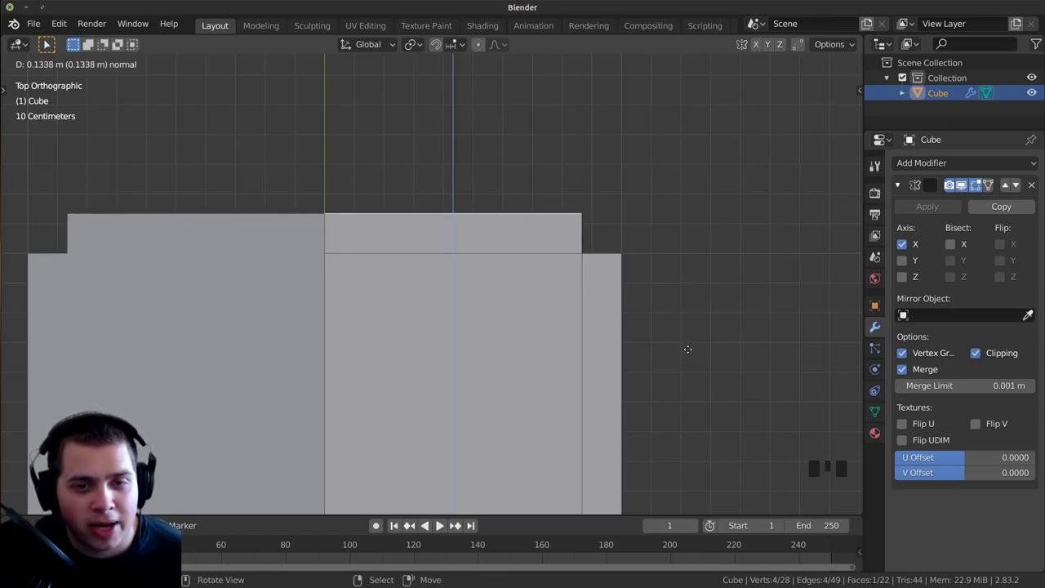
left_click(654, 278)
Pull the extruded back face in slightly along the Y axis, by about 0.009 m, and return to Object Mode
scroll(645, 267, "up", 2)
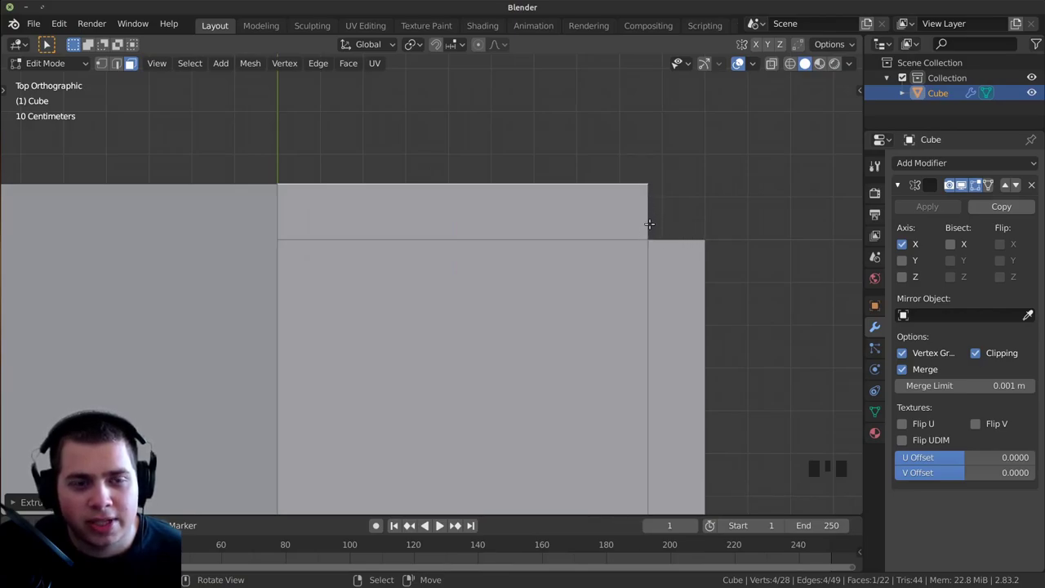
key("g")
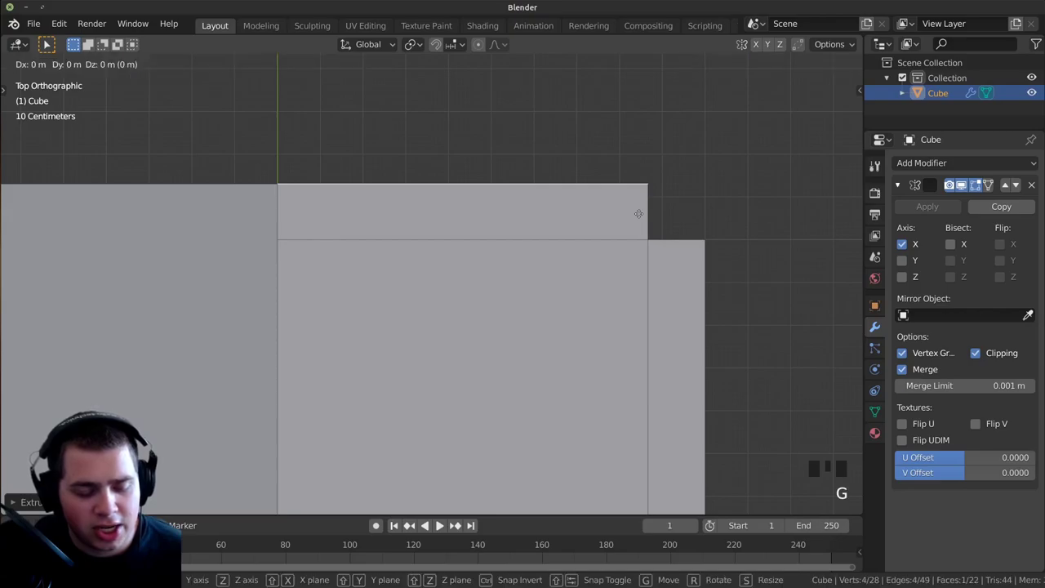
key("y")
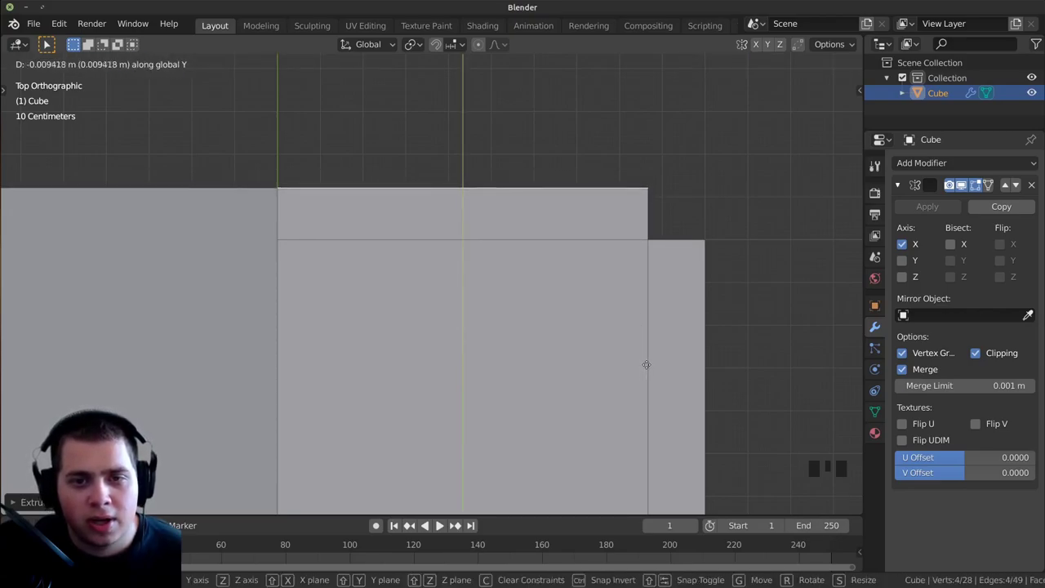
left_click(646, 357)
middle_click_drag(647, 357, 580, 245)
key("Tab")
scroll(492, 362, "down", 3)
scroll(462, 259, "up", 2)
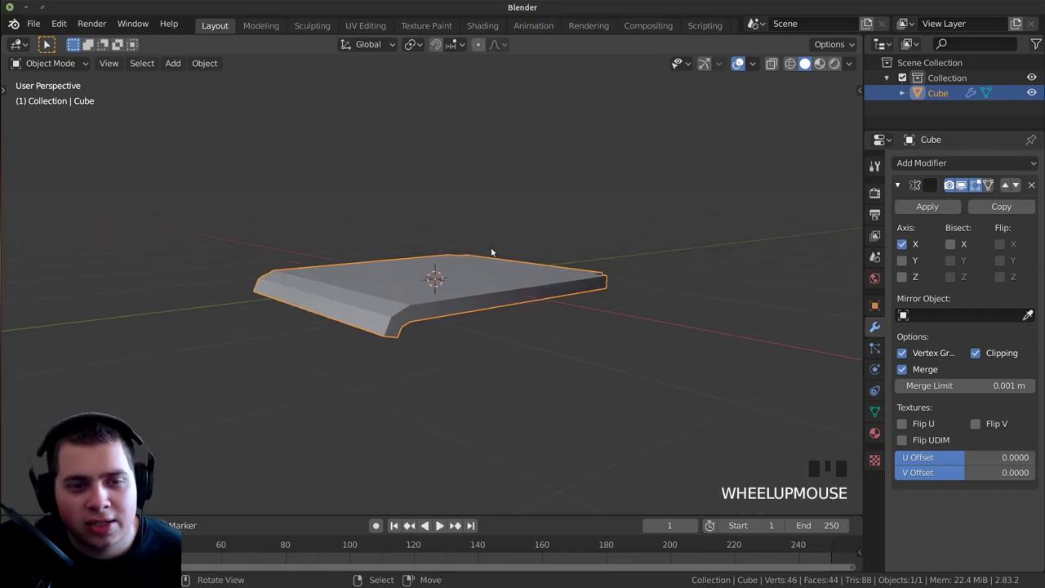
Add a cylinder mesh with 8 vertices at the centre of the slab
middle_click_drag(490, 250, 460, 205)
key("shift+a")
mouse_move(522, 200)
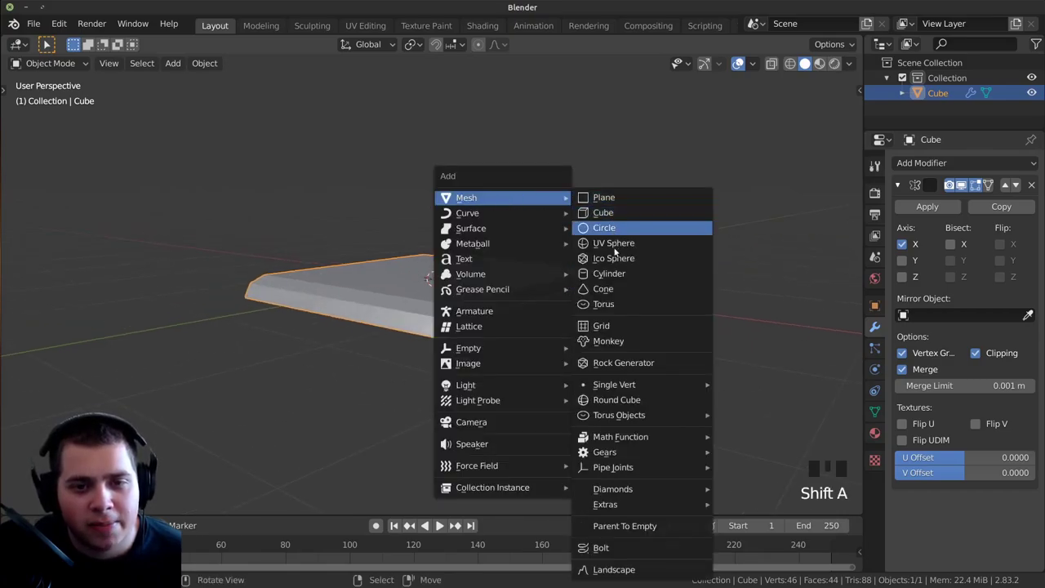
left_click(610, 276)
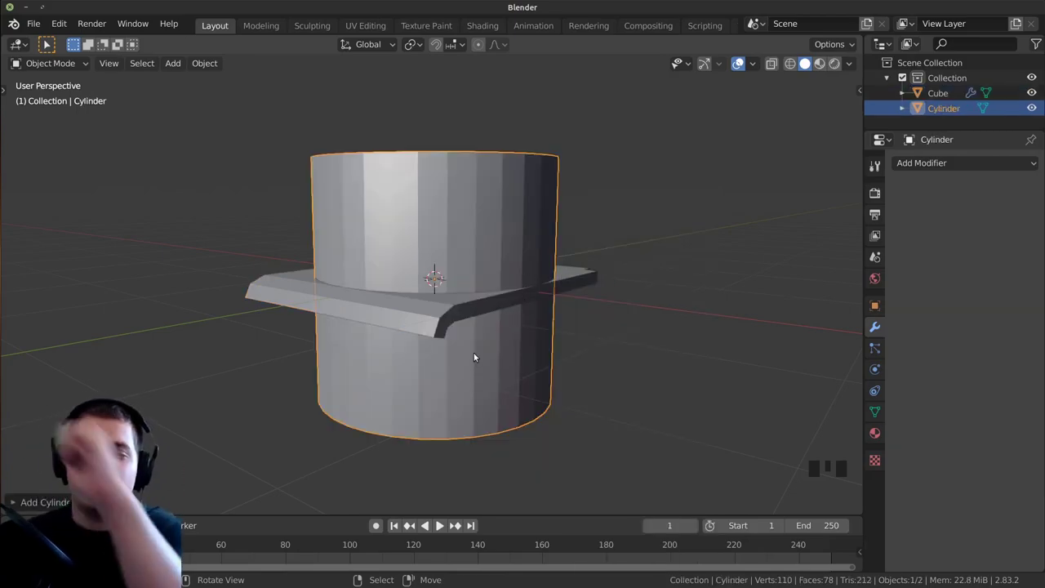
left_click(24, 504)
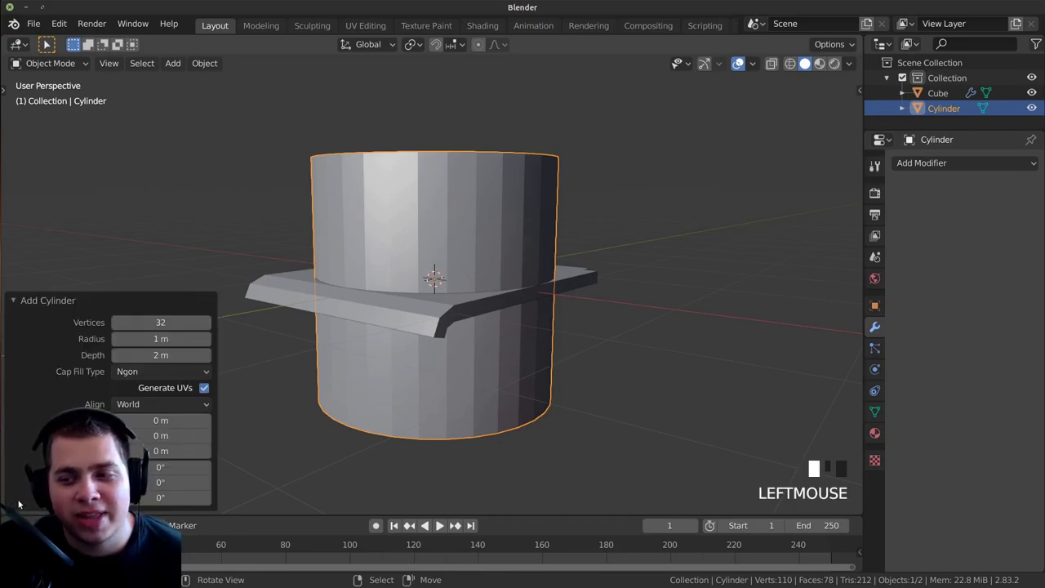
left_click(153, 324)
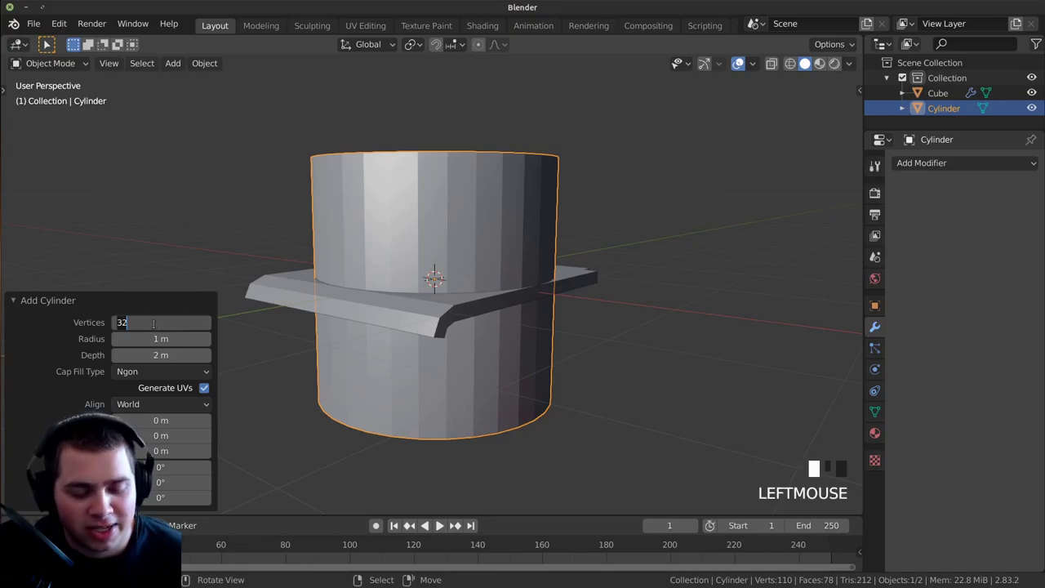
type("8")
middle_click(158, 282)
middle_click_drag(158, 282, 573, 230)
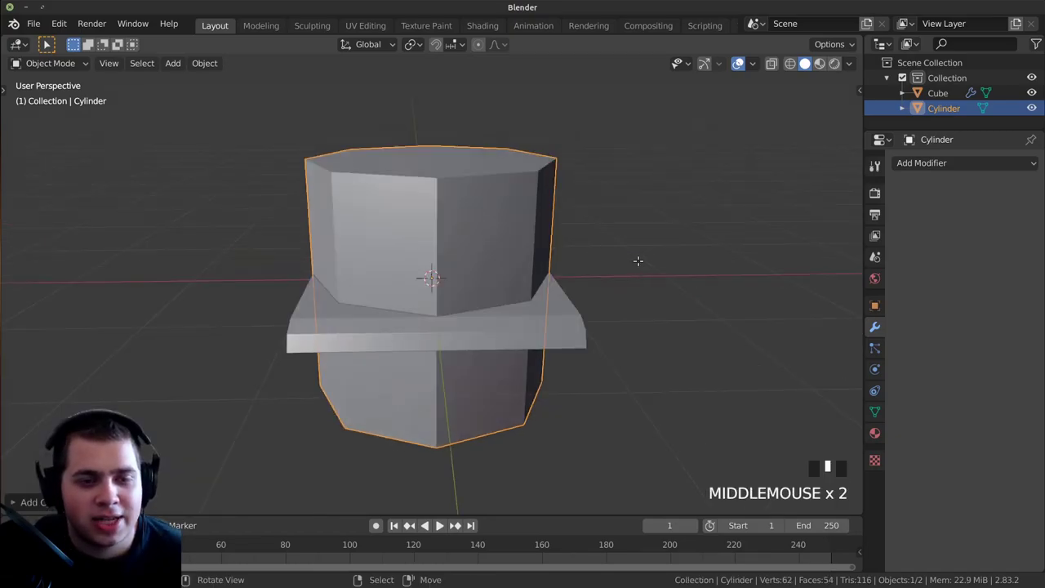
Scale the cylinder's whole mesh down in Edit Mode to a small piece at the slab's centre
key("Tab")
middle_click_drag(691, 286, 684, 320)
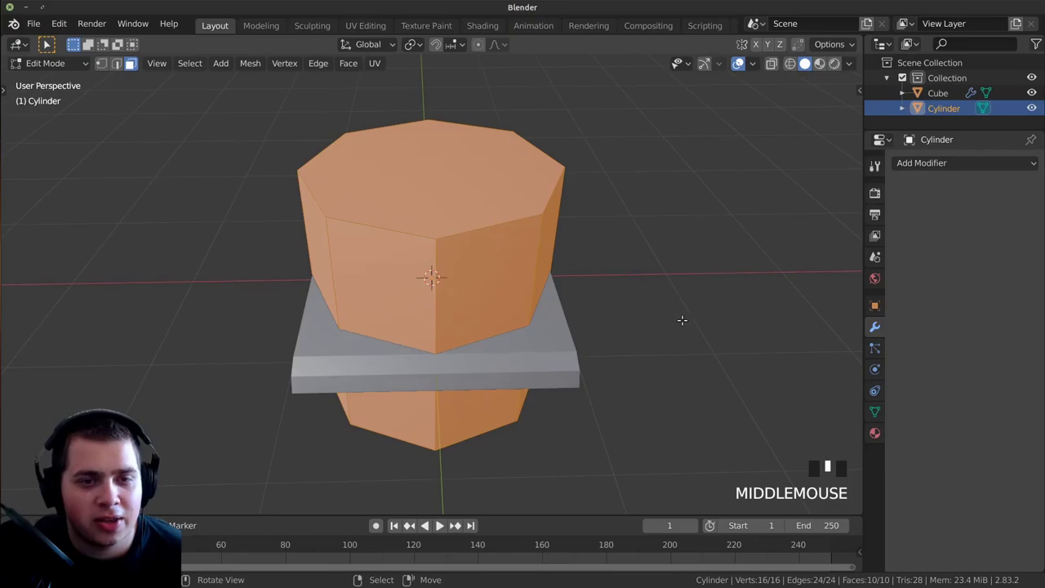
key("s")
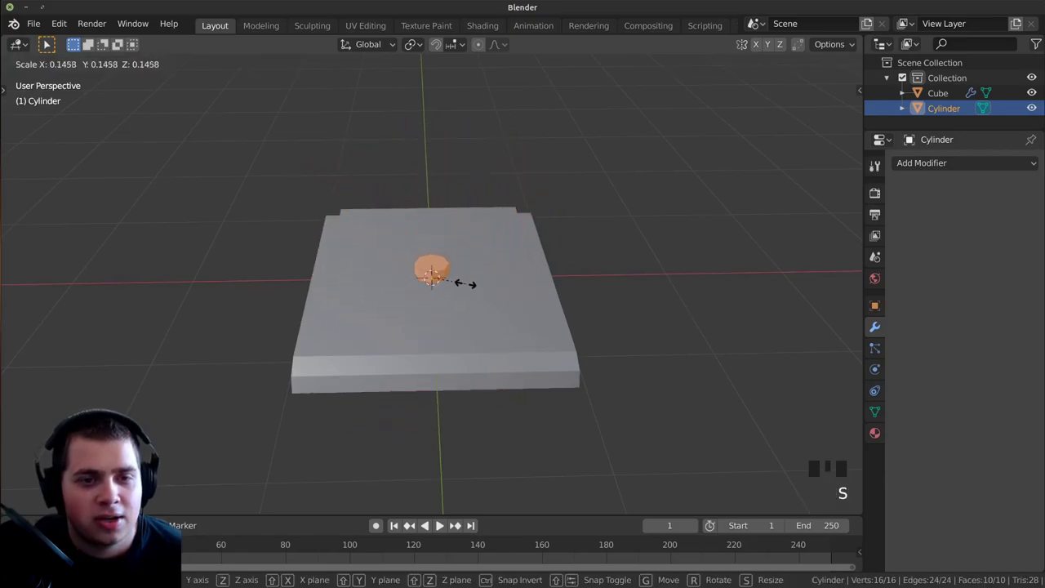
left_click(454, 280)
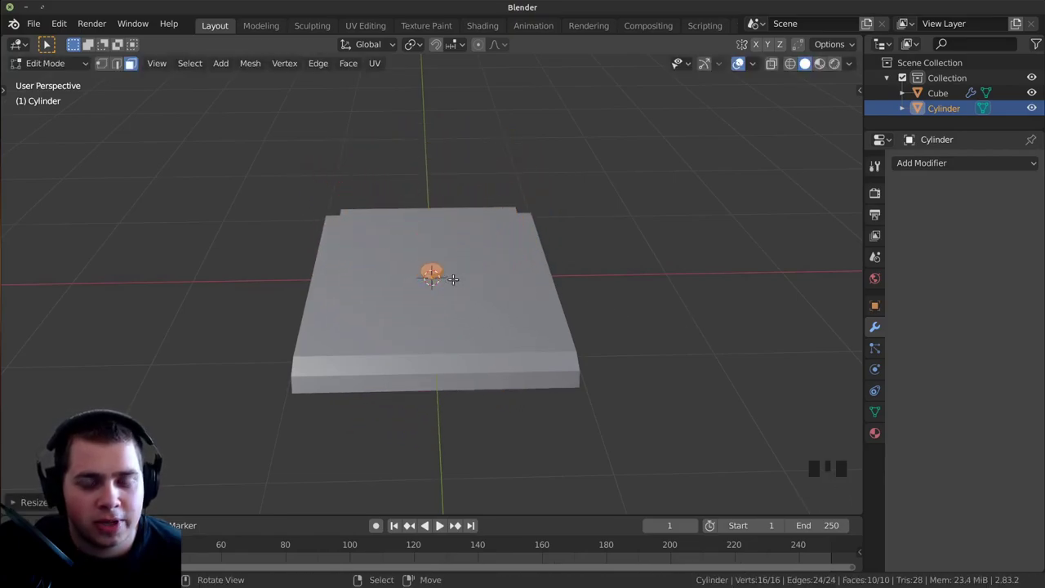
Move the small cylinder in top wireframe view to the slab's front corner on the +X side
key("KP_7")
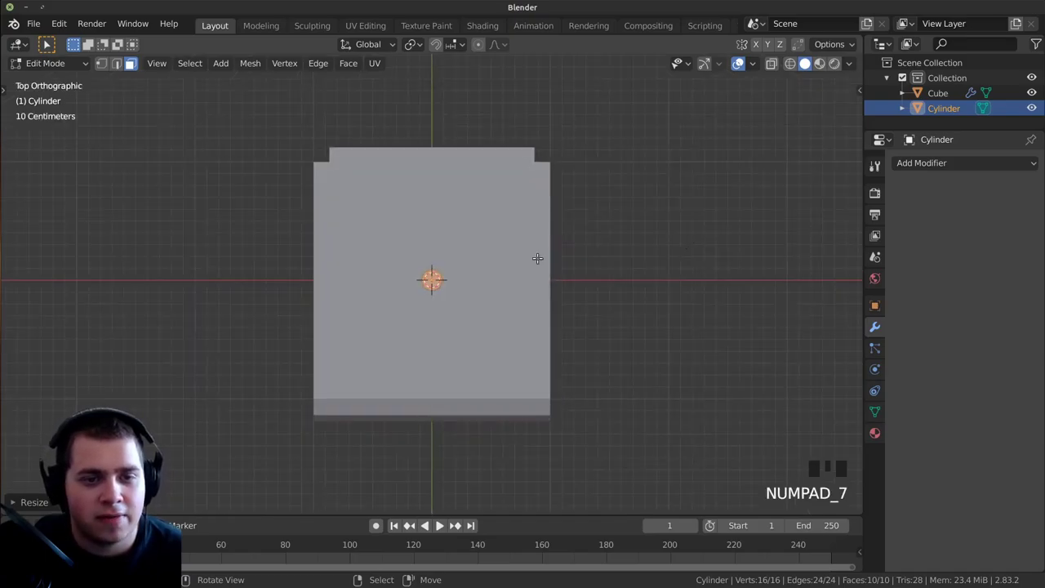
scroll(531, 258, "up", 1)
key("z")
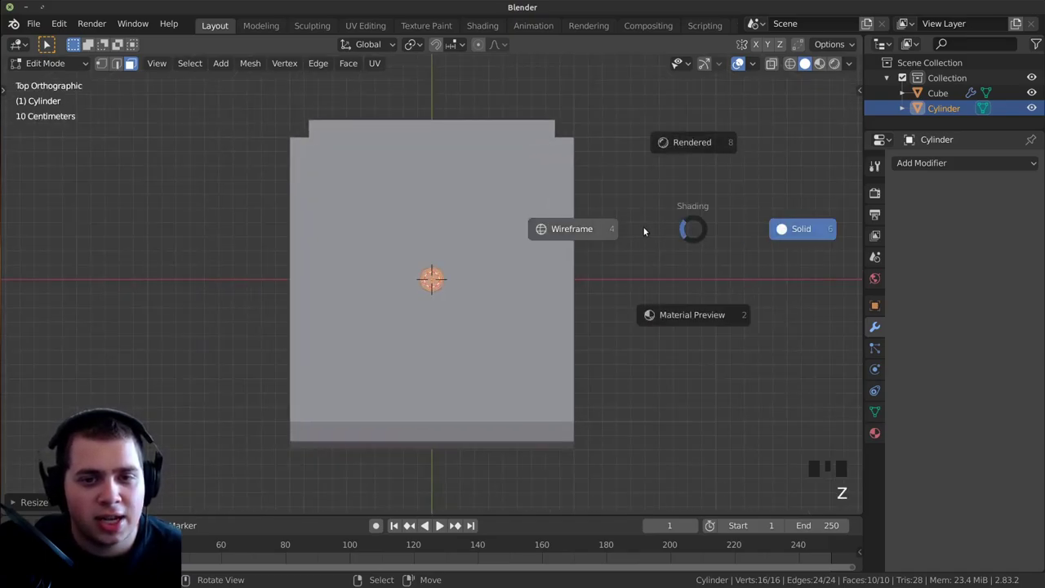
left_click(564, 228)
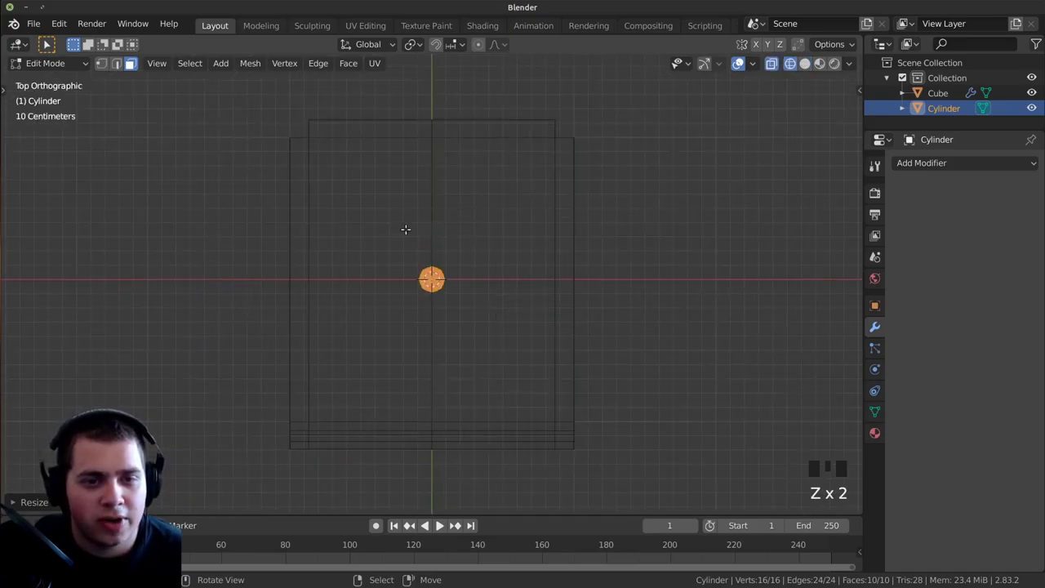
mouse_move(471, 273)
middle_mouse_down("shift")
mouse_move(447, 237)
mouse_move(424, 232)
middle_mouse_up("shift")
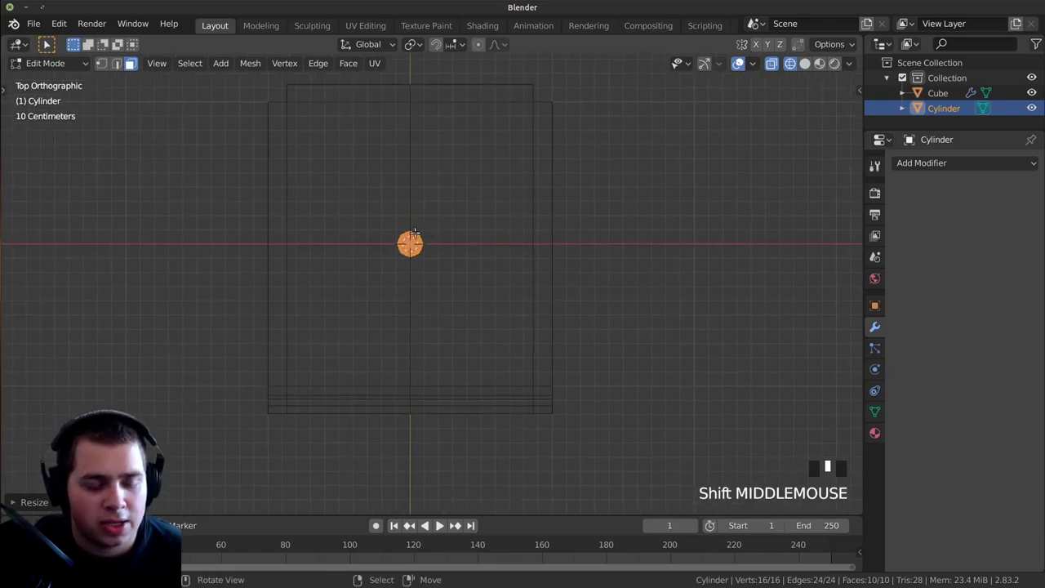
key("g")
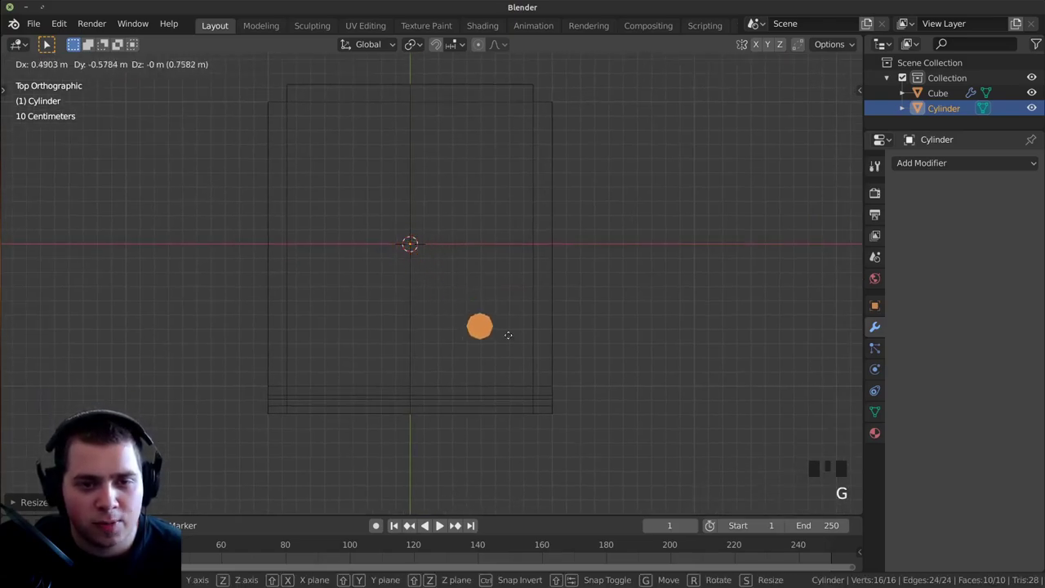
left_click(563, 391)
Adjust the cylinder's scale and position so it fits between the loop cut and the slab's +X edge
middle_click_drag(778, 391, 725, 314, "shift")
key("s")
left_click(675, 316)
key("g")
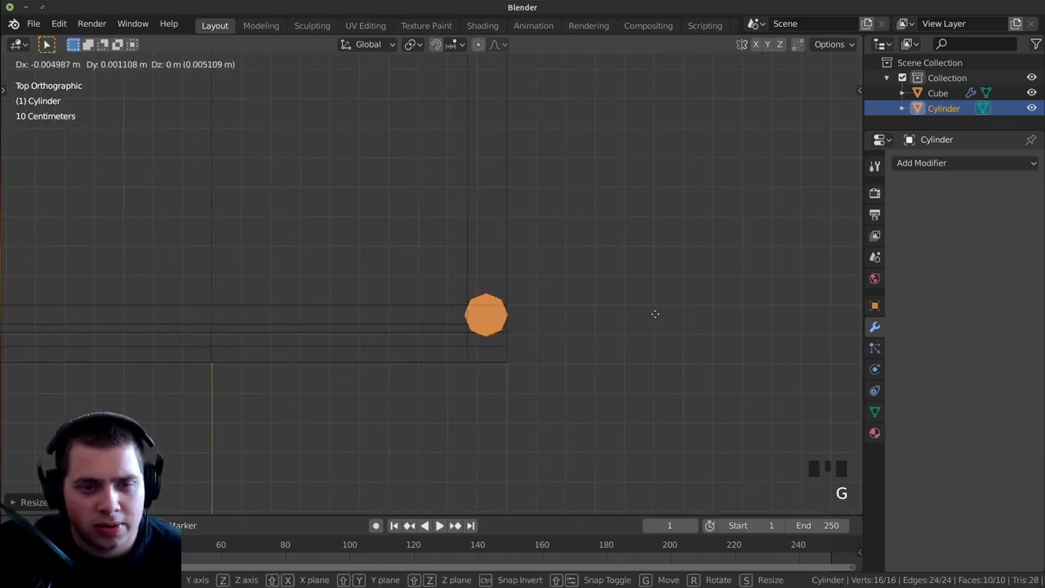
left_click(653, 313)
Lower the cylinder along the Z axis by about 0.09 m so it sits beneath the slab's top surface
middle_click_drag(695, 310, 538, 184)
scroll(478, 233, "up", 2)
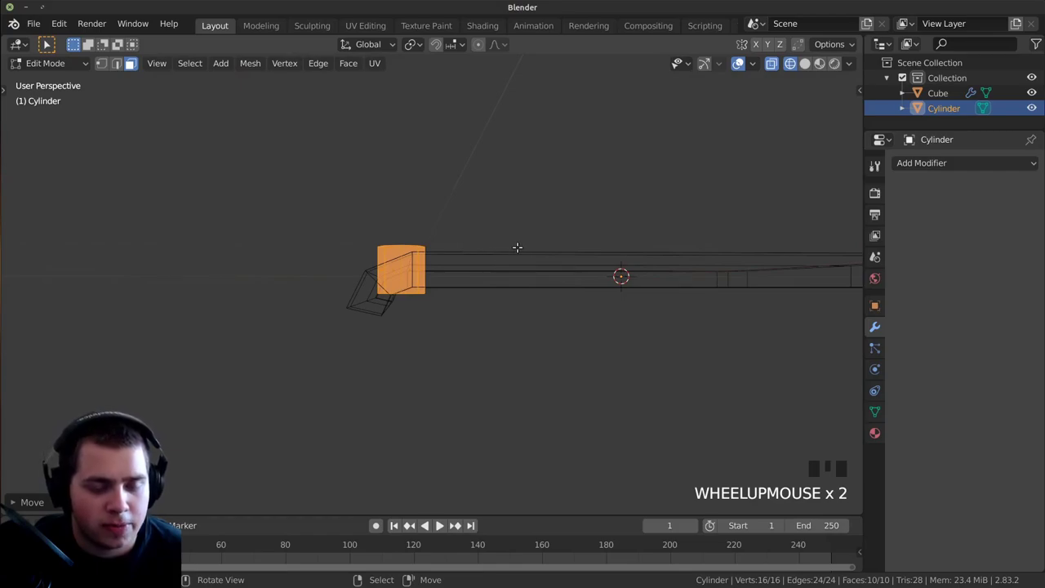
key("g")
key("z")
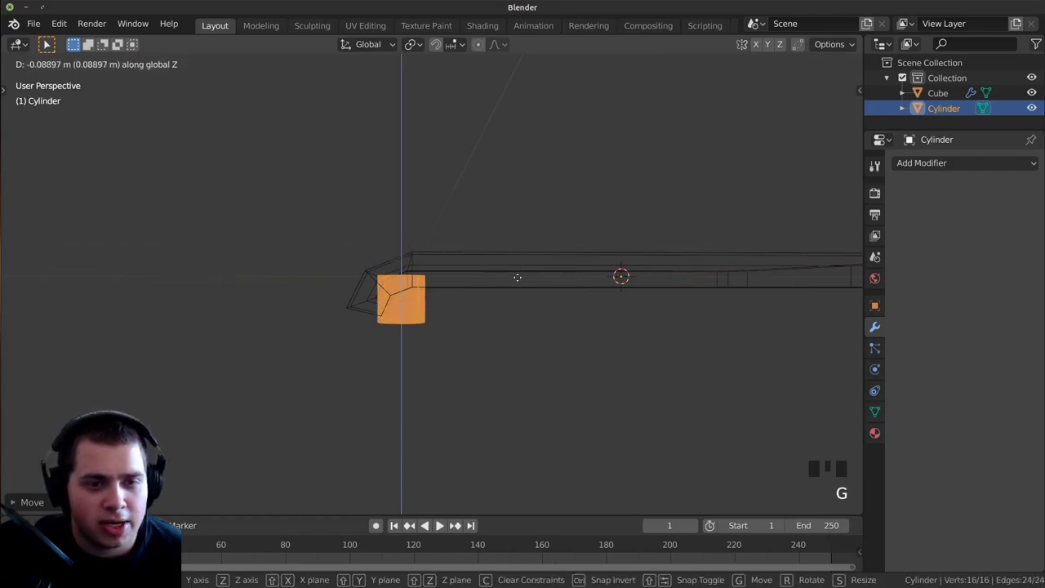
left_click(516, 279)
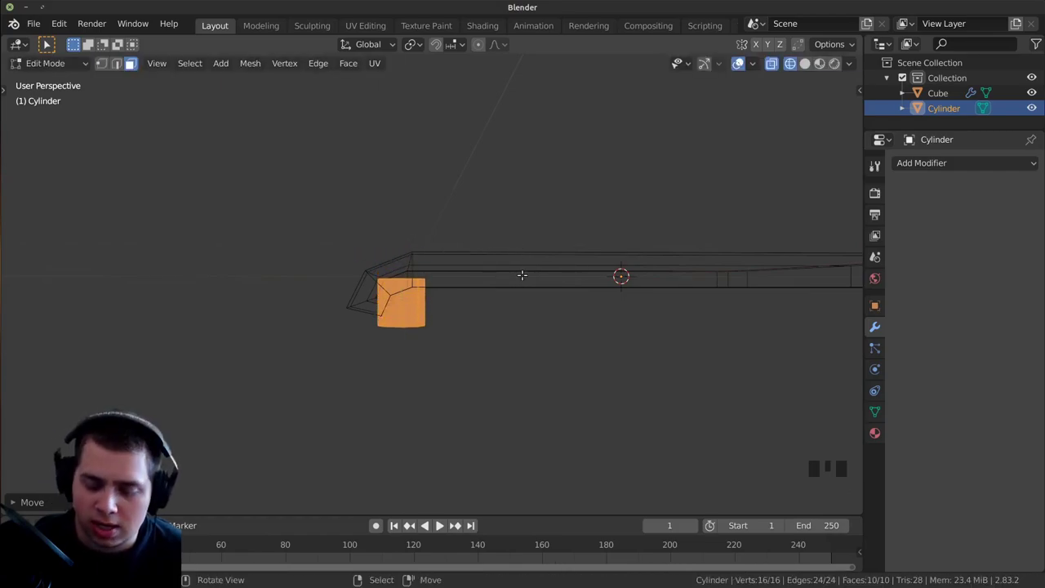
Shift the cylinder back along the Y axis in the right side view, clear of the bent front lip
key("KP_3")
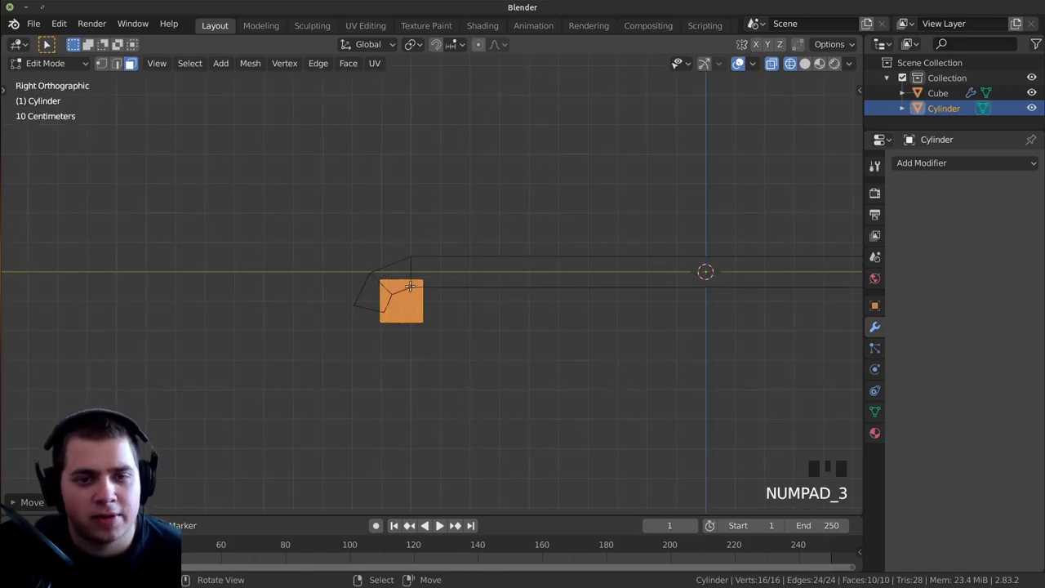
scroll(383, 284, "up", 2)
key("g")
right_click(419, 315)
key("g")
middle_click(419, 315)
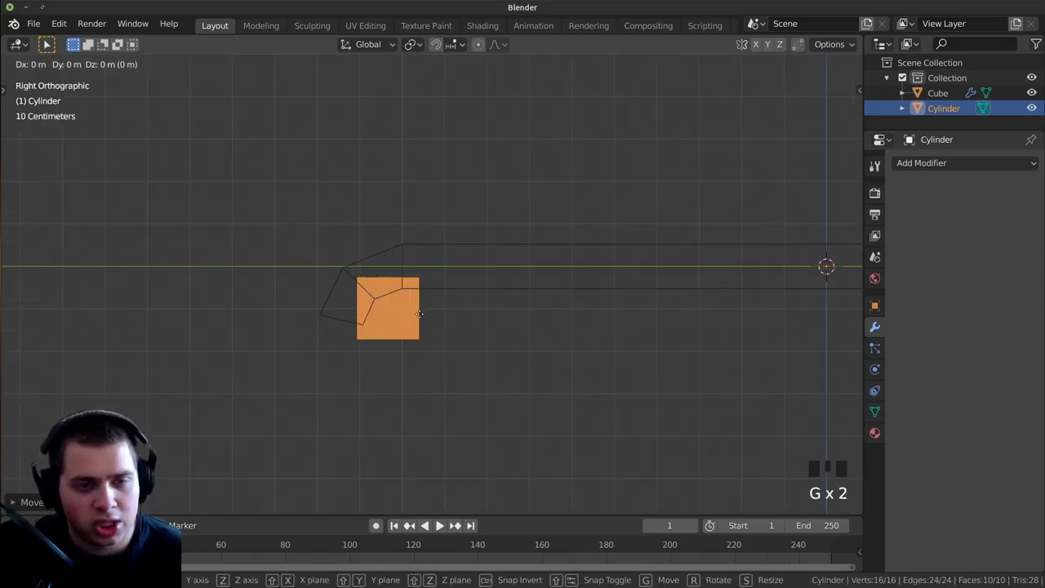
left_click(447, 314)
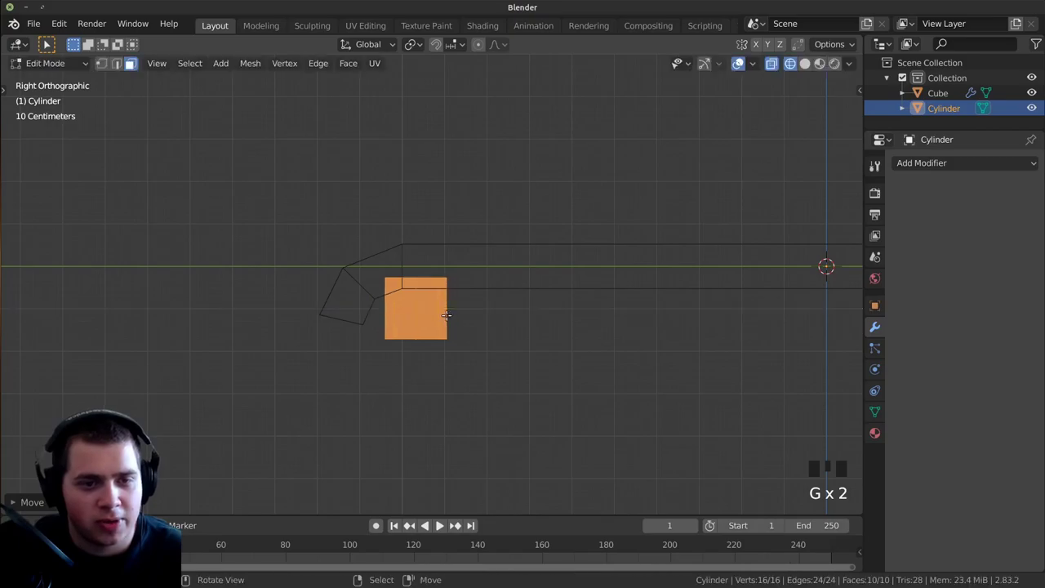
Nudge the small cylinder about 0.02 m further back along the Y axis beneath the slab, away from the bent front lip
key("z")
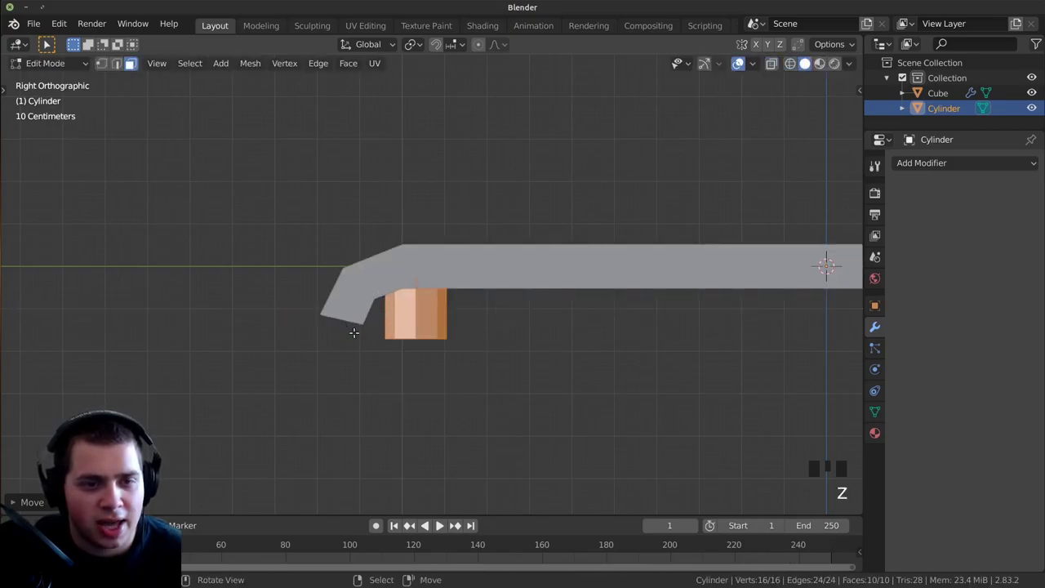
key("g")
middle_click(471, 313)
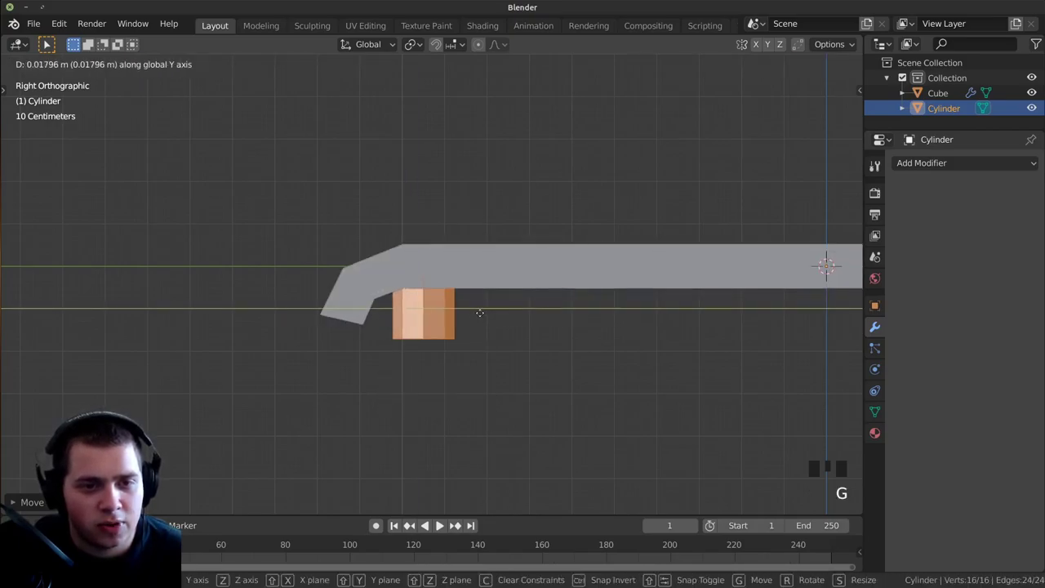
left_click(471, 302)
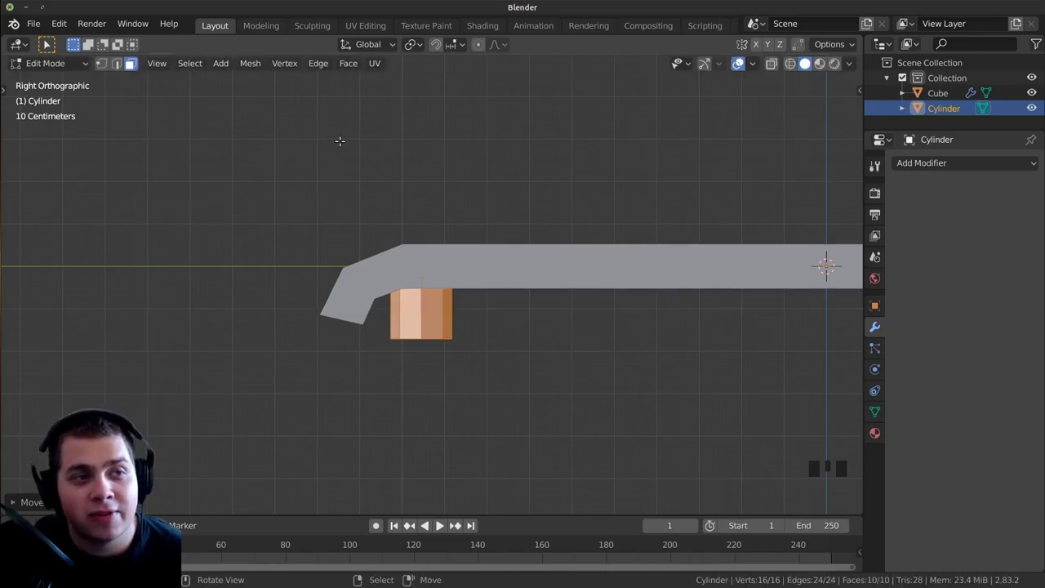
Save the project as a new file named Chairs1.blend in the chair tutorial folder
left_click(33, 24)
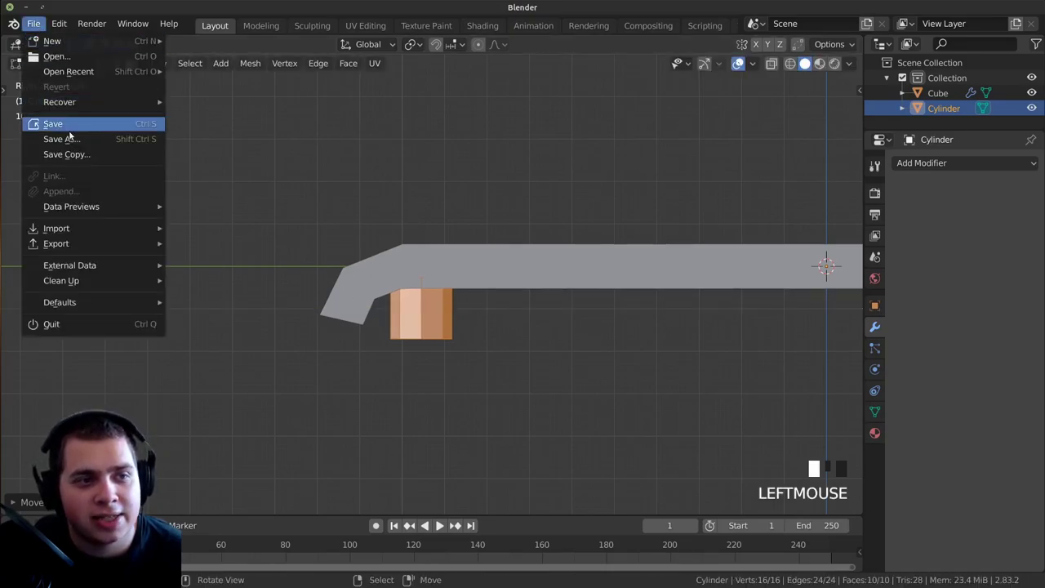
left_click(114, 139)
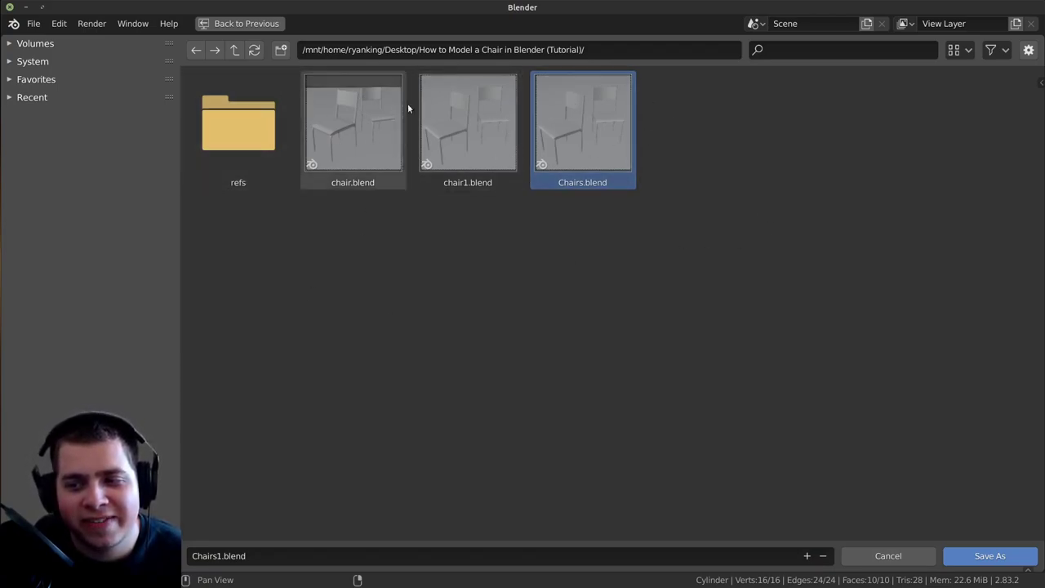
left_click(978, 553)
Show the model in wireframe and set the cylinder's mesh editing to vertex selection
middle_click_drag(539, 310, 622, 285, "shift")
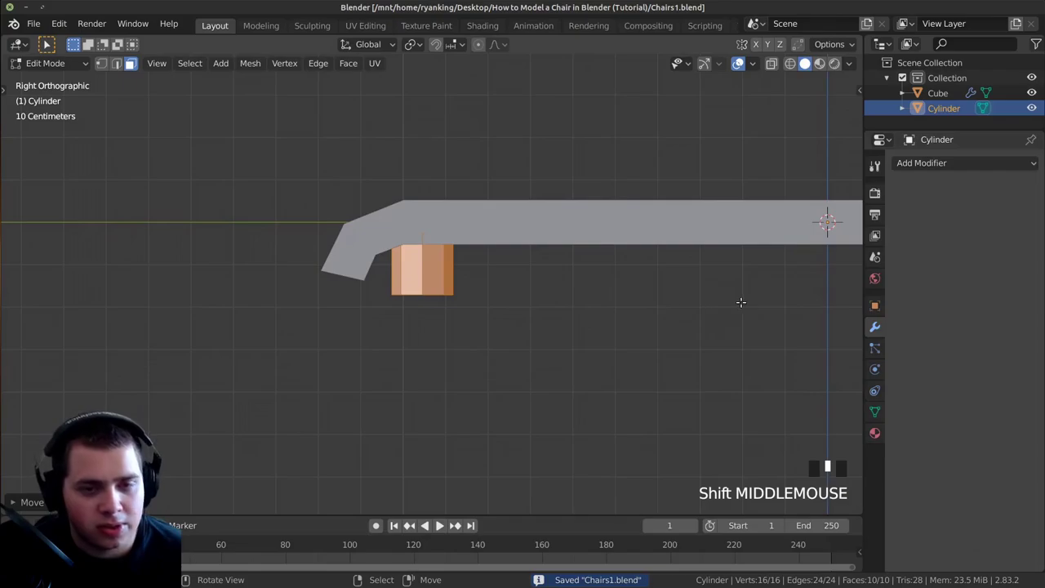
key("z")
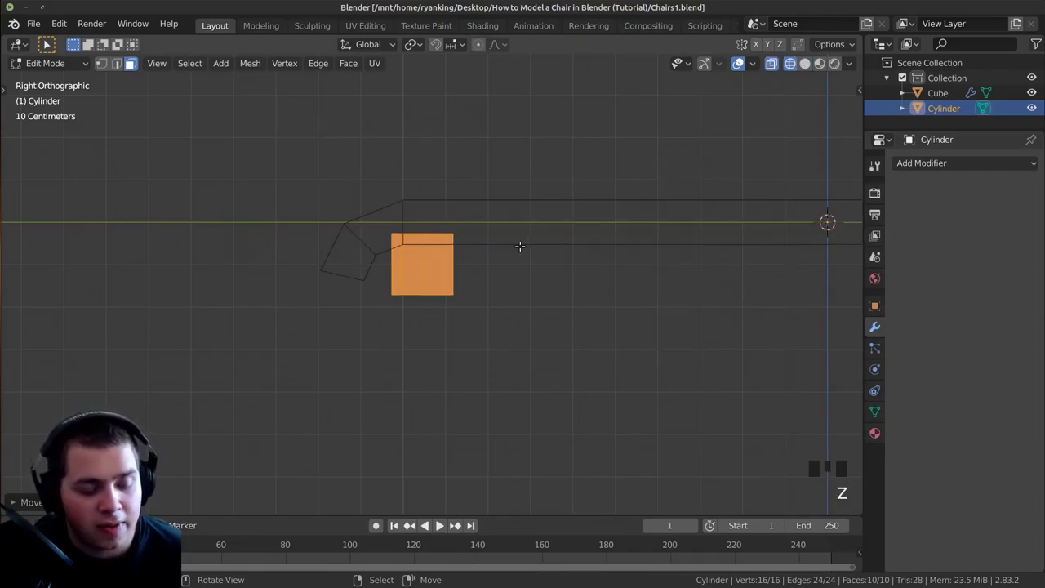
key("1")
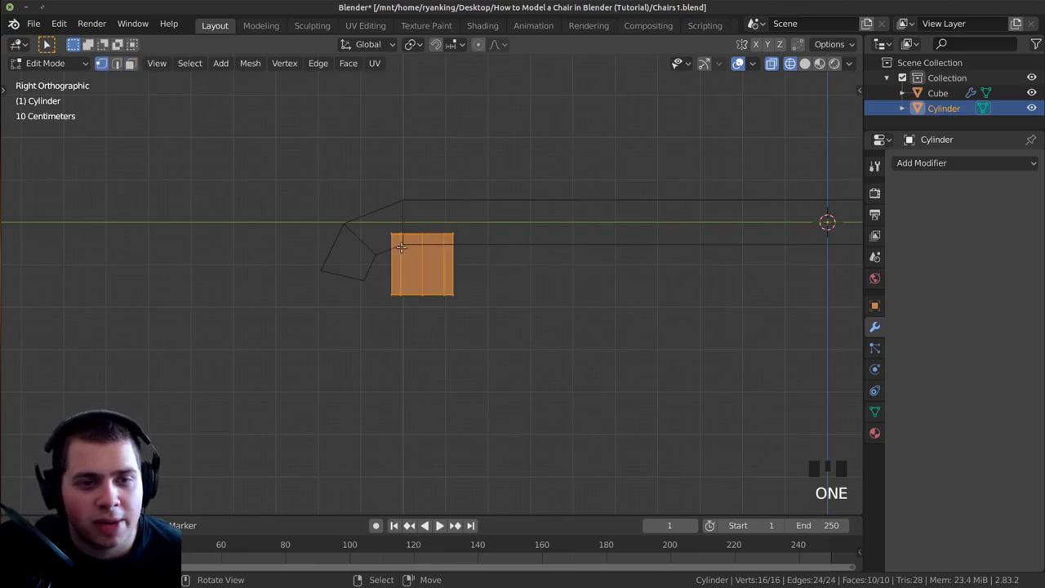
scroll(432, 285, "up", 3)
right_click(471, 308)
key("g")
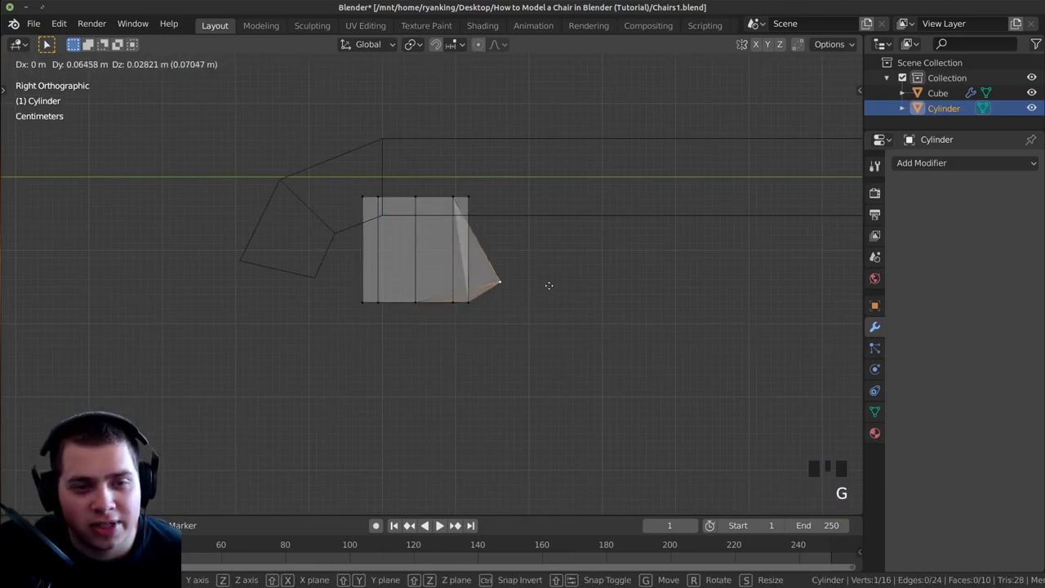
right_click(540, 280)
Stretch the cylinder into a front leg by moving its bottom vertices down the Z axis about 1.7 m
key("a")
key("b")
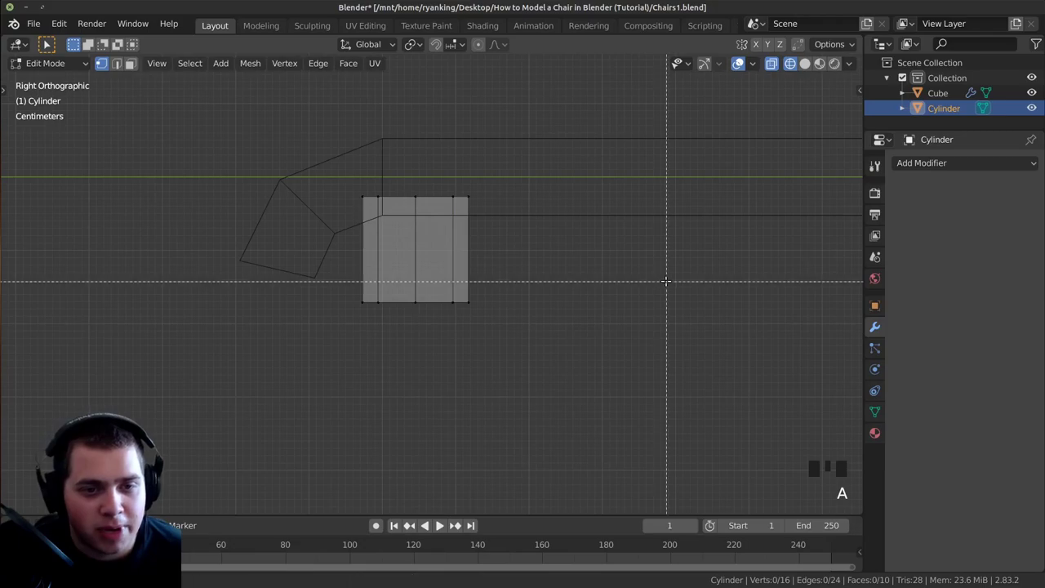
left_click_drag(667, 280, 356, 352)
scroll(357, 352, "down", 10)
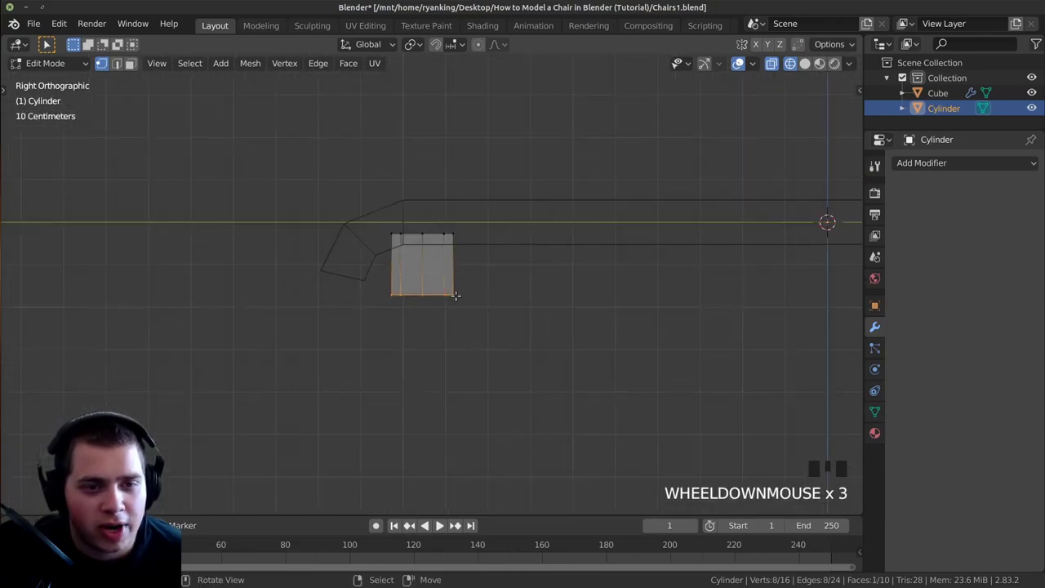
middle_click_drag(483, 322, 486, 225, "shift")
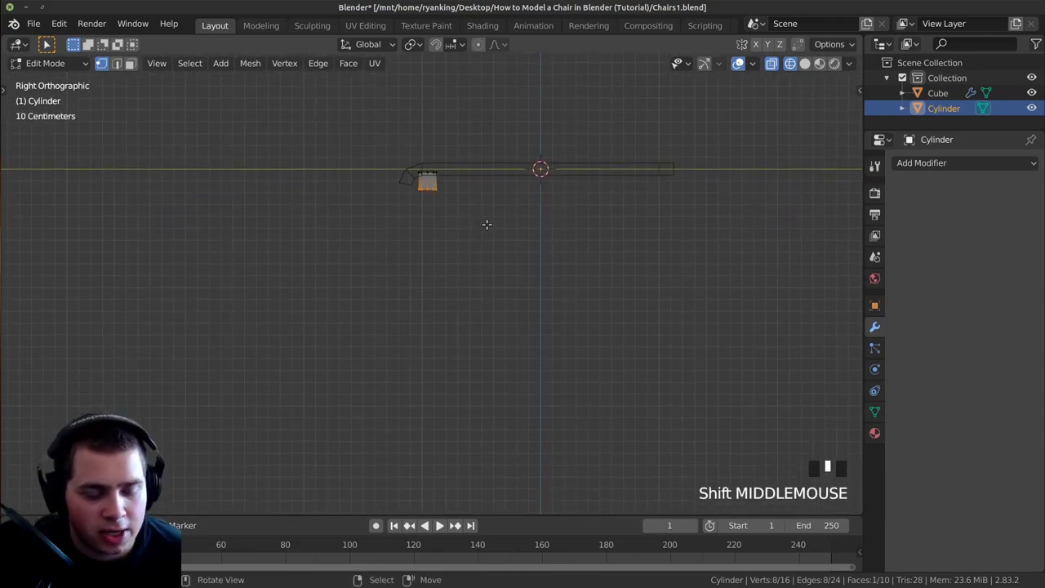
key("g")
key("z")
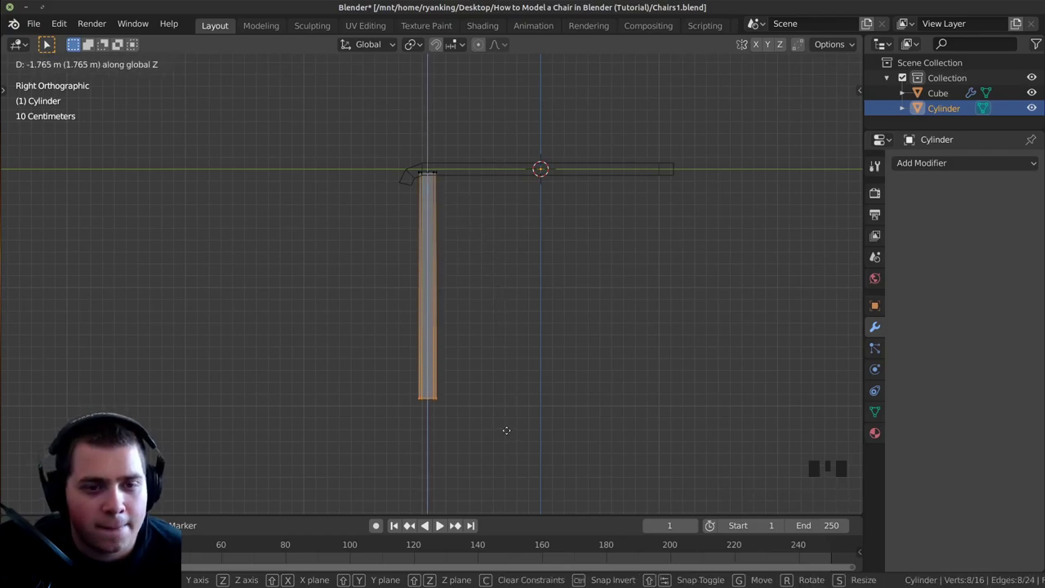
left_click(503, 420)
Leave mesh editing and raise the slab and leg together along the Z axis above the ground grid
middle_click_drag(490, 416, 745, 386)
key("z")
middle_click_drag(723, 351, 665, 325)
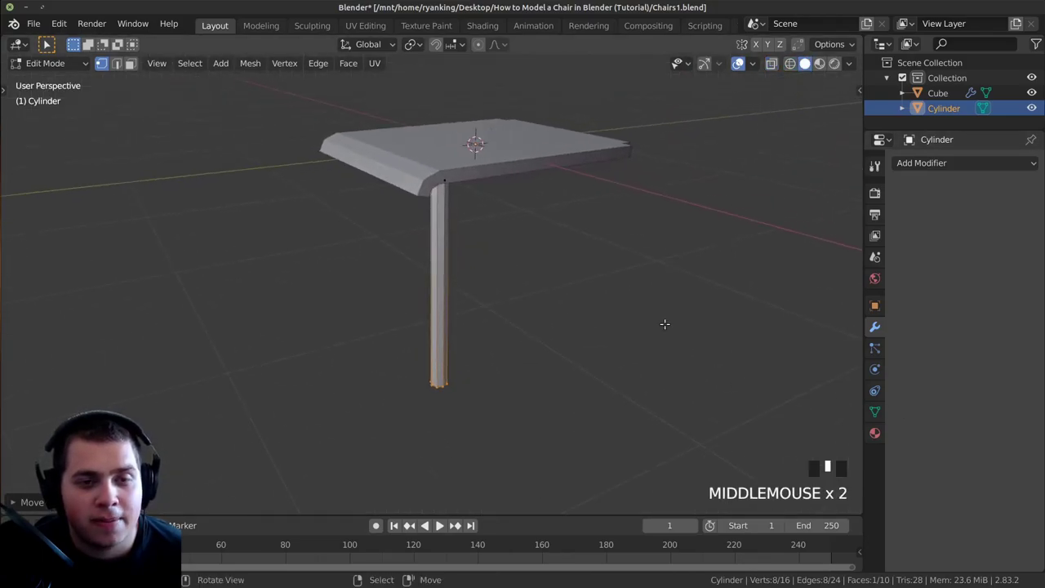
key("Tab")
scroll(549, 354, "down", 1)
key("a")
key("a")
key("a")
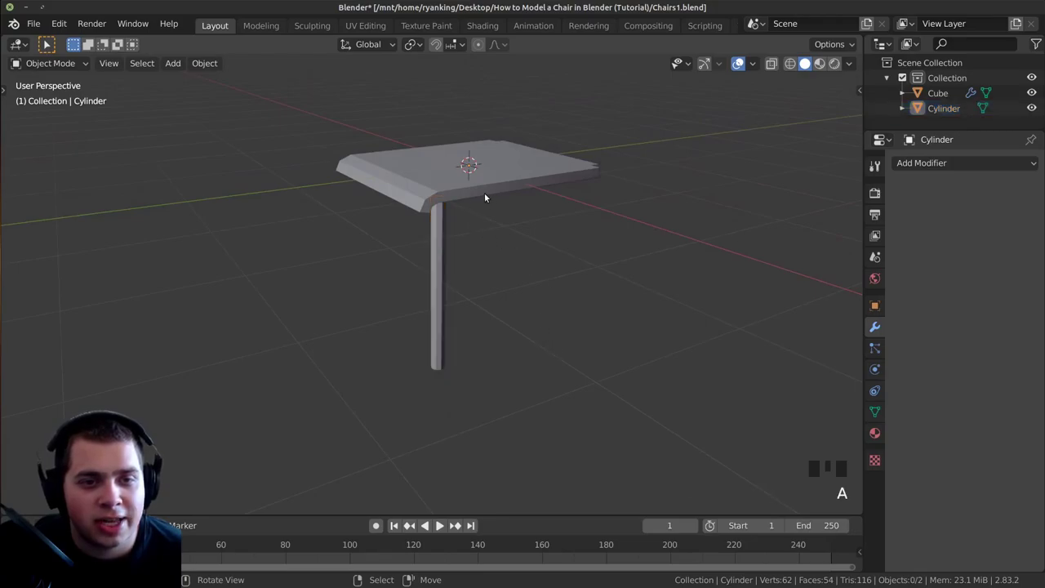
scroll(506, 270, "down", 1)
key("g")
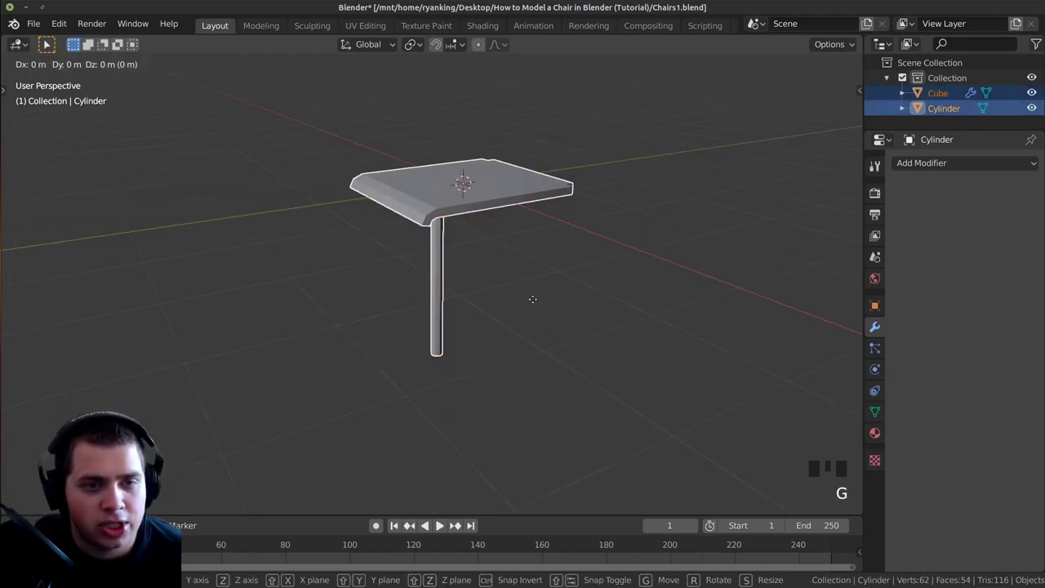
key("z")
left_click(549, 156)
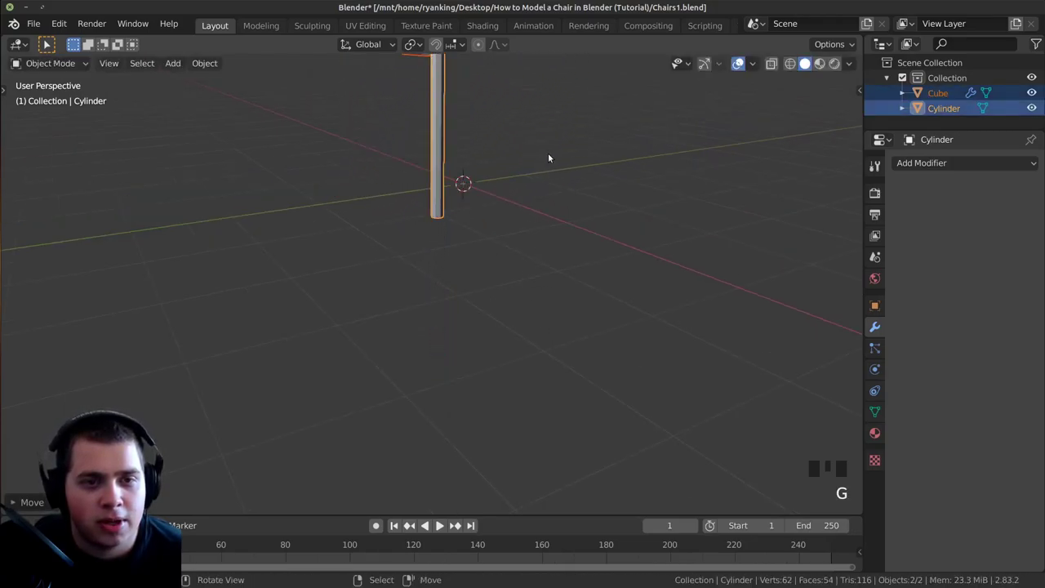
Adjust the height of the slab and leg in the right side view so the leg's base rests on the ground line
key("KP_3")
middle_click_drag(350, 199, 341, 292, "shift")
scroll(576, 280, "up", 5)
key("g")
key("z")
left_click(559, 256)
key("g")
key("z")
right_click(558, 257)
middle_click_drag(558, 256, 450, 234)
key("KP_3")
Lower the leg's top vertices along the Z axis by about 0.26 m to leave a gap beneath the slab
key("Tab")
scroll(557, 301, "up", 3)
scroll(588, 300, "up", 3)
key("z")
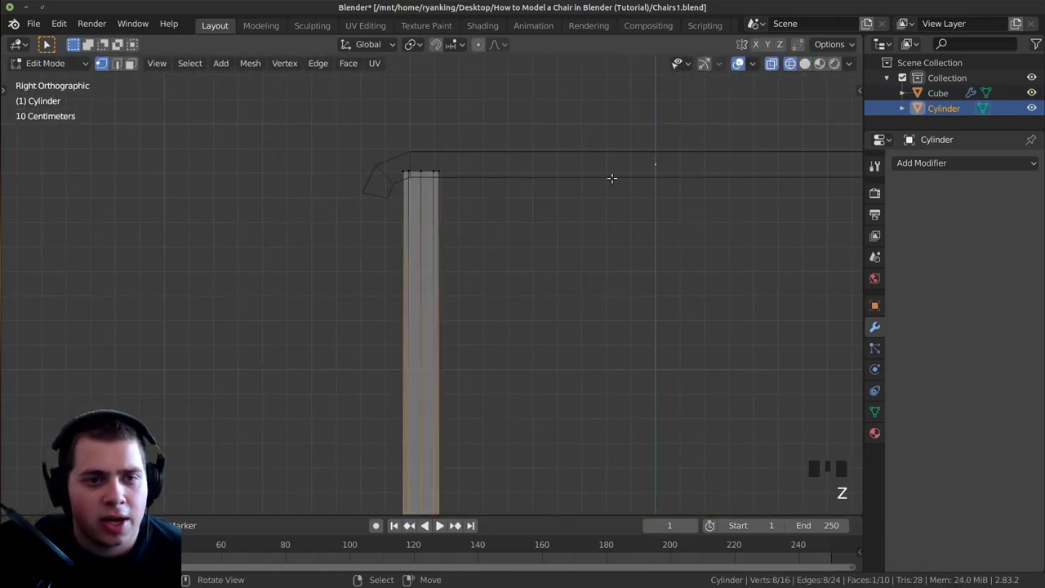
key("alt+a")
scroll(413, 148, "down", 3)
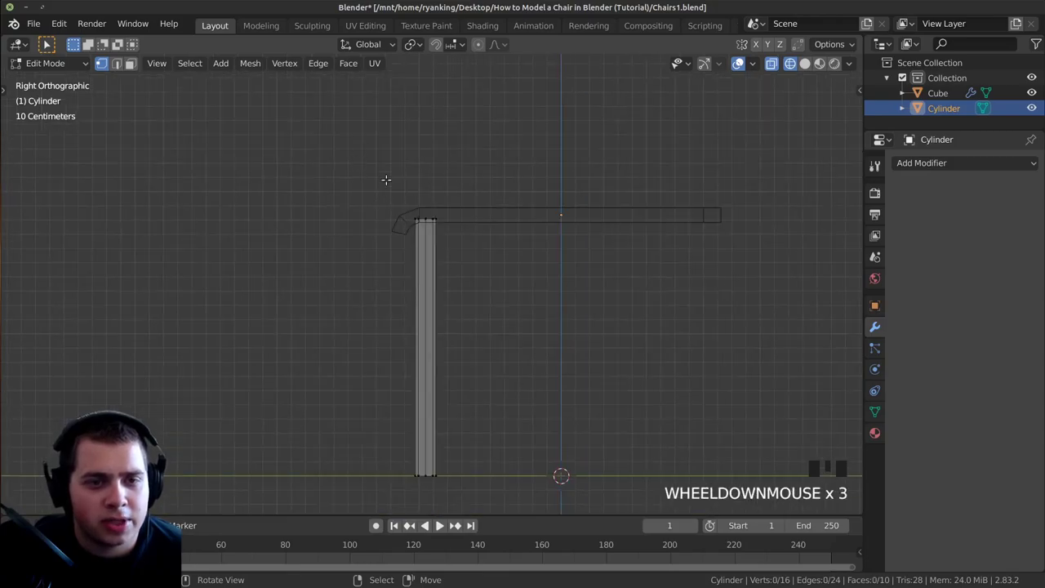
left_click_drag(375, 171, 459, 245)
scroll(464, 216, "up", 2)
middle_click_drag(464, 216, 457, 198, "shift")
key("g")
key("z")
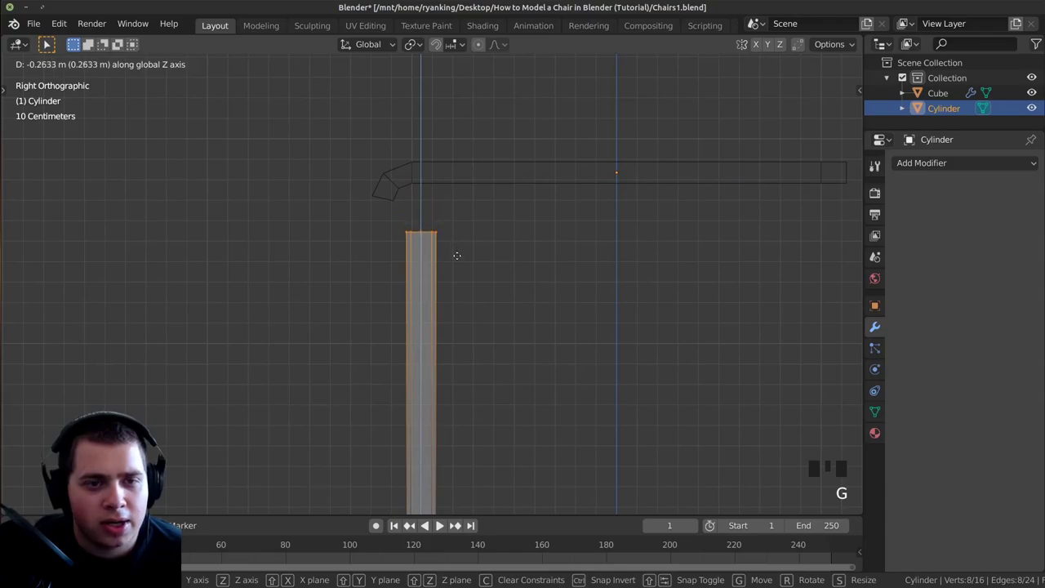
left_click(457, 255)
Lower the leg's top vertices slightly further along the Z axis to make room for a bend
middle_click_drag(457, 255, 455, 278, "shift")
scroll(406, 253, "up", 3)
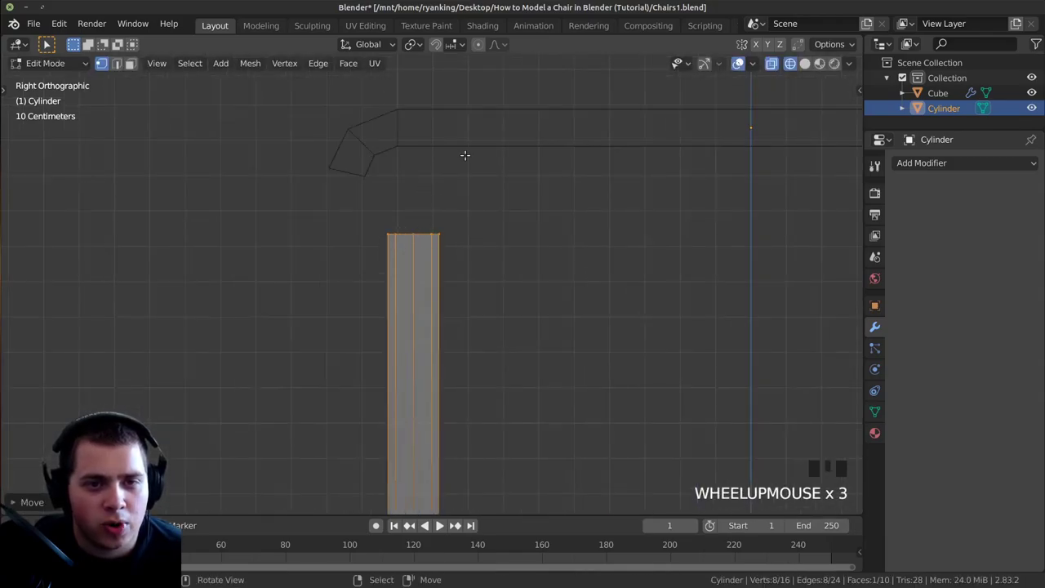
key("g")
key("z")
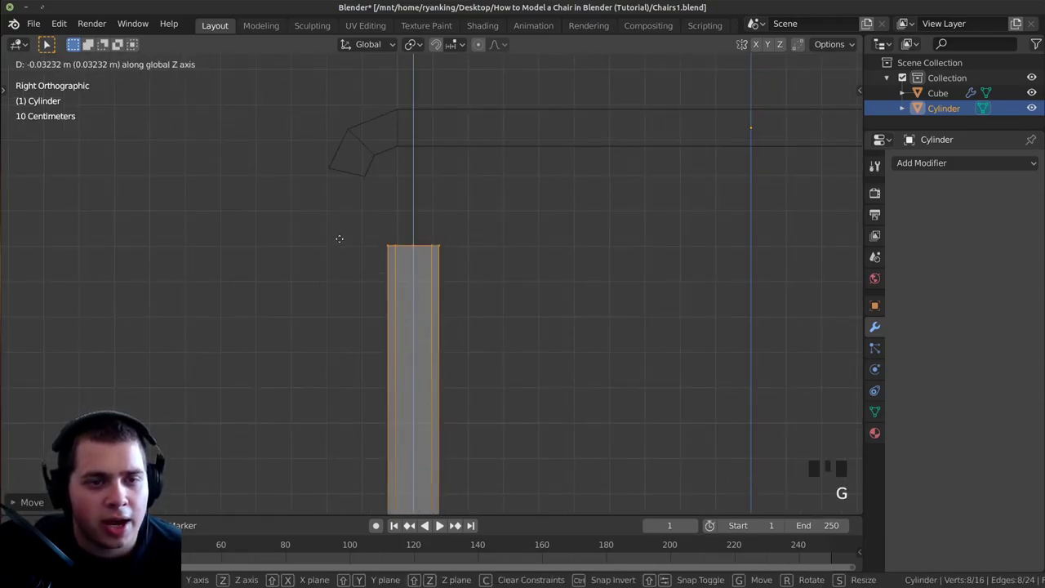
left_click(341, 234)
Extrude the leg's top in three short segments that curve backward to run under the slab in the right side view
middle_click_drag(335, 213, 352, 252)
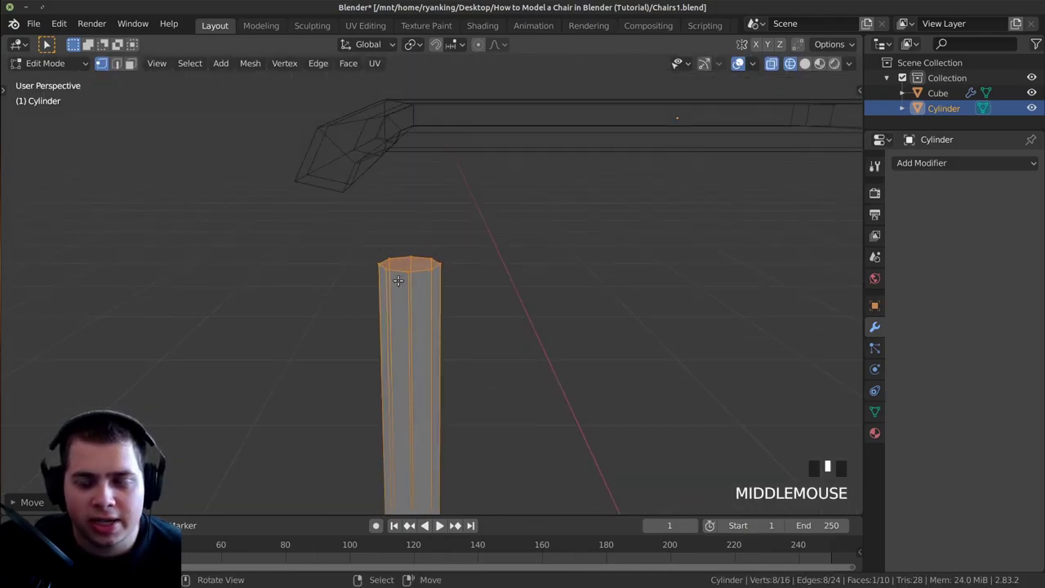
key("KP_1")
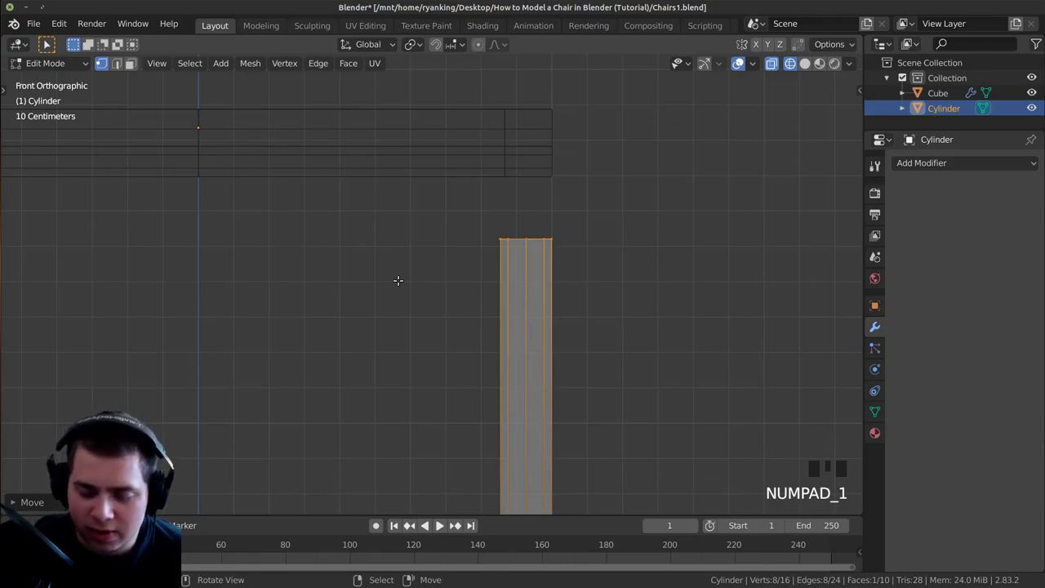
key("KP_3")
scroll(555, 220, "up", 1)
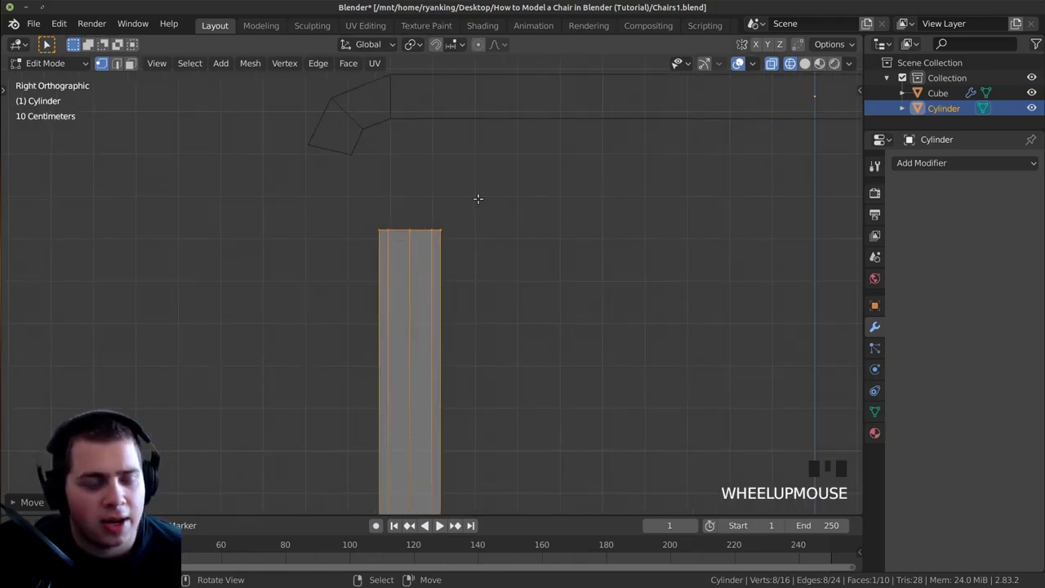
left_click(414, 178, "ctrl")
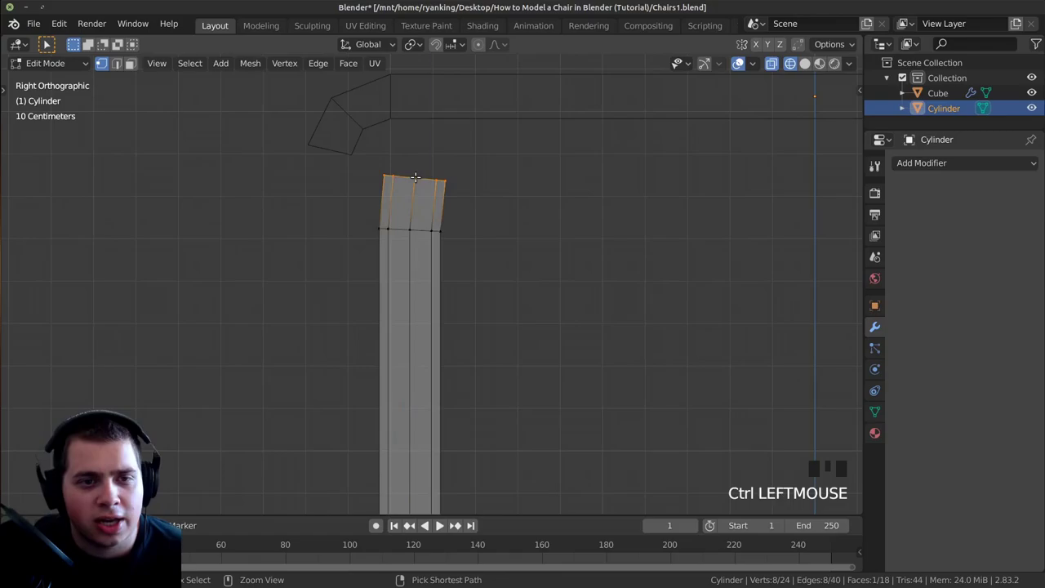
left_click(478, 141, "ctrl")
left_click(532, 138, "ctrl")
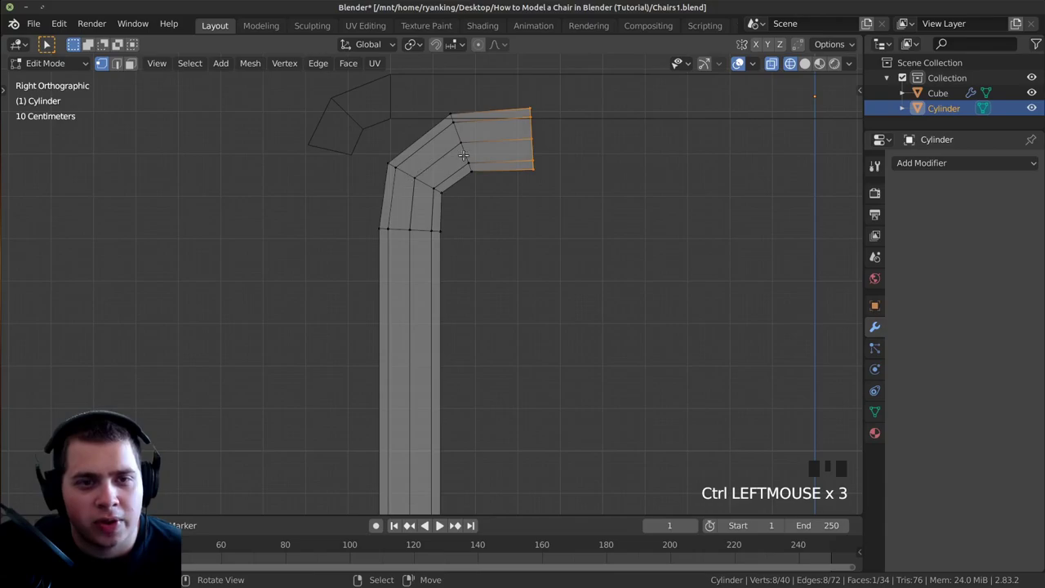
Move and rotate the bend's last segment so it lies level against the underside of the slab
key("a")
key("b")
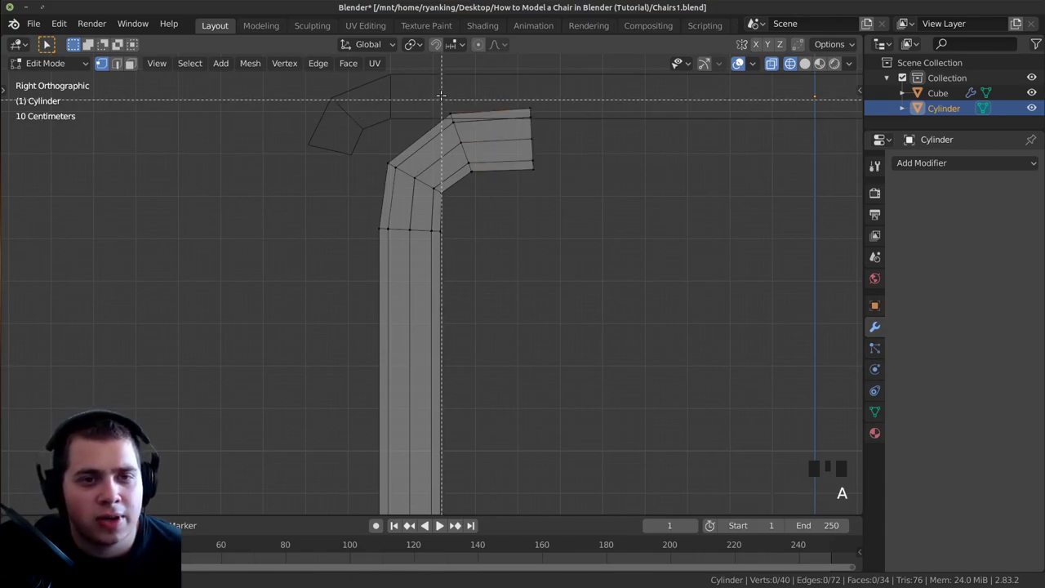
left_click_drag(442, 73, 544, 179)
key("g")
left_click(573, 182)
key("r")
left_click(575, 194)
key("g")
left_click(574, 196)
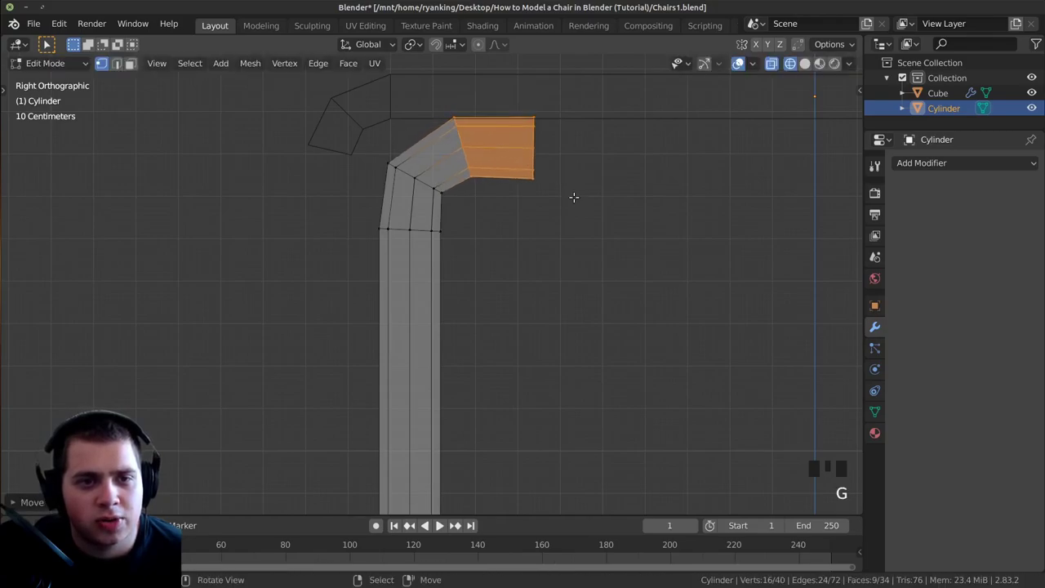
Extrude the bend's end face about 1.6 m backward under the slab, ending just short of its rear loop cut
key("alt+a")
scroll(517, 205, "down", 2)
middle_click_drag(518, 205, 394, 132, "shift")
left_click_drag(391, 121, 429, 245)
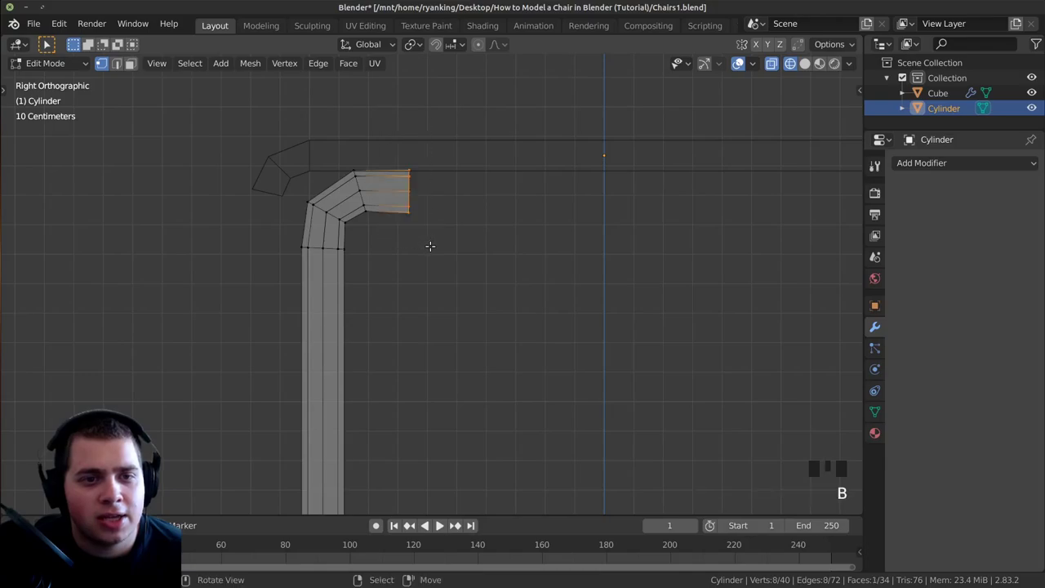
scroll(430, 245, "down", 1)
middle_click_drag(429, 245, 411, 247, "shift")
key("e")
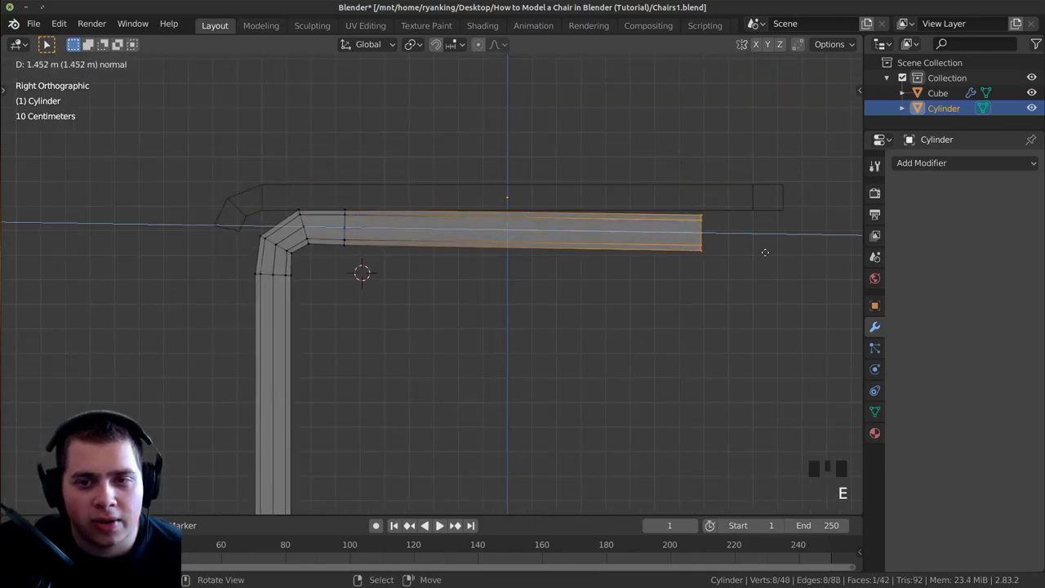
left_click(809, 258)
Extrude the bar's rear end in three short segments that curve downward behind the slab's back edge for the rear leg
middle_click_drag(809, 259, 445, 237, "shift")
scroll(445, 237, "down", 2)
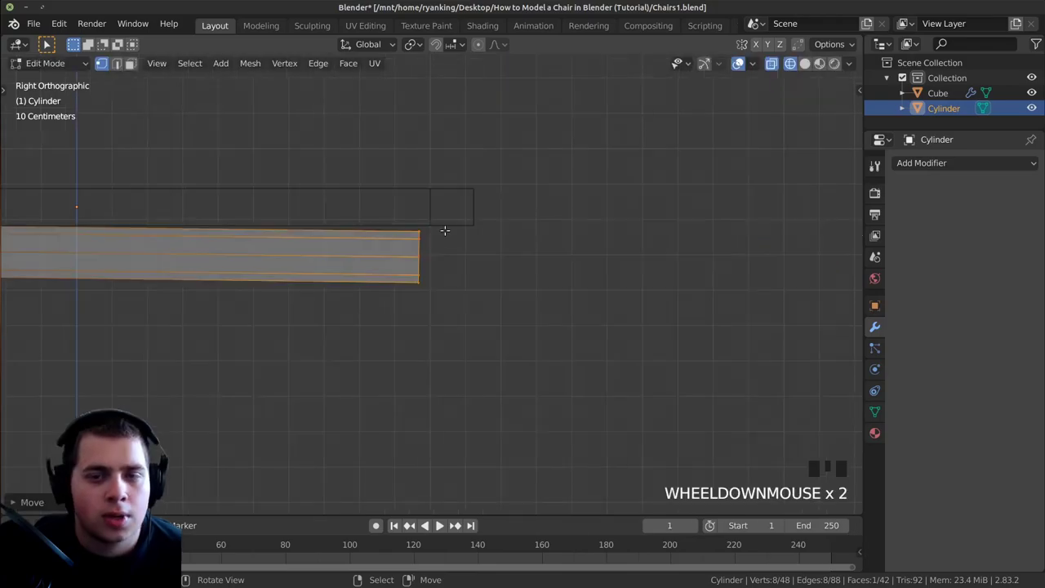
scroll(453, 227, "up", 2)
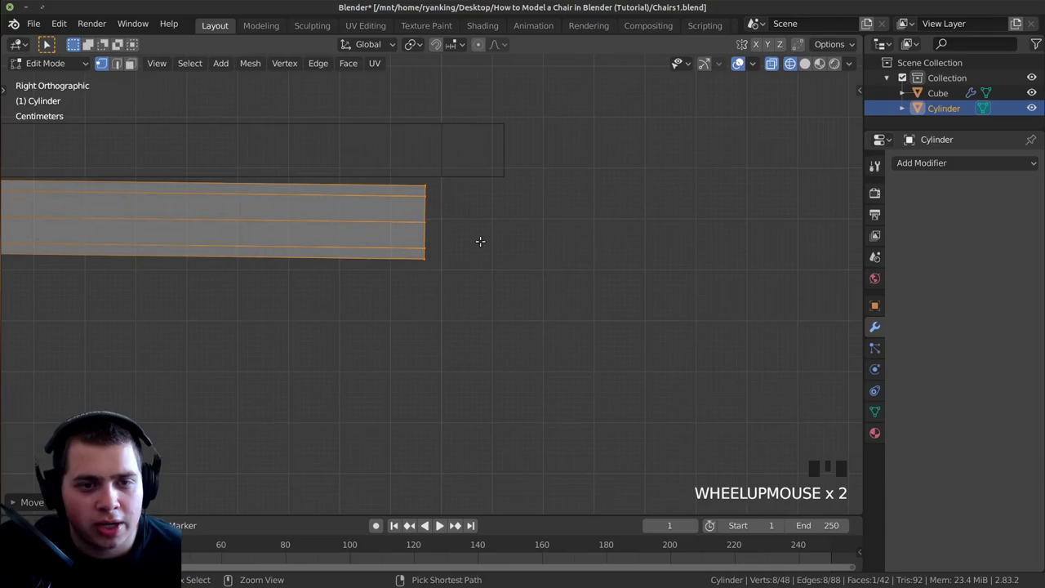
left_click(480, 241, "ctrl")
left_click(504, 321, "ctrl")
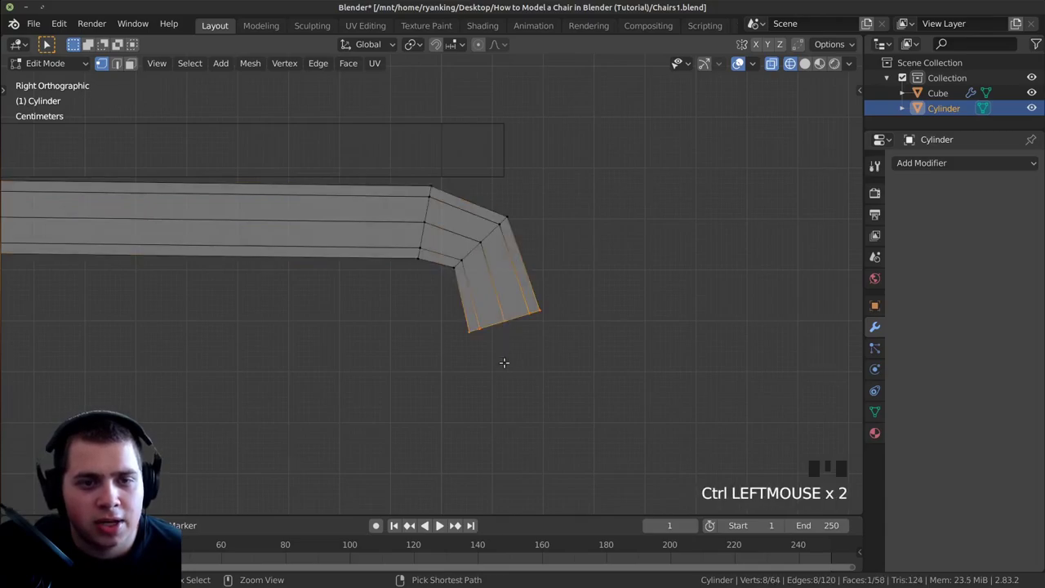
left_click(498, 403, "ctrl")
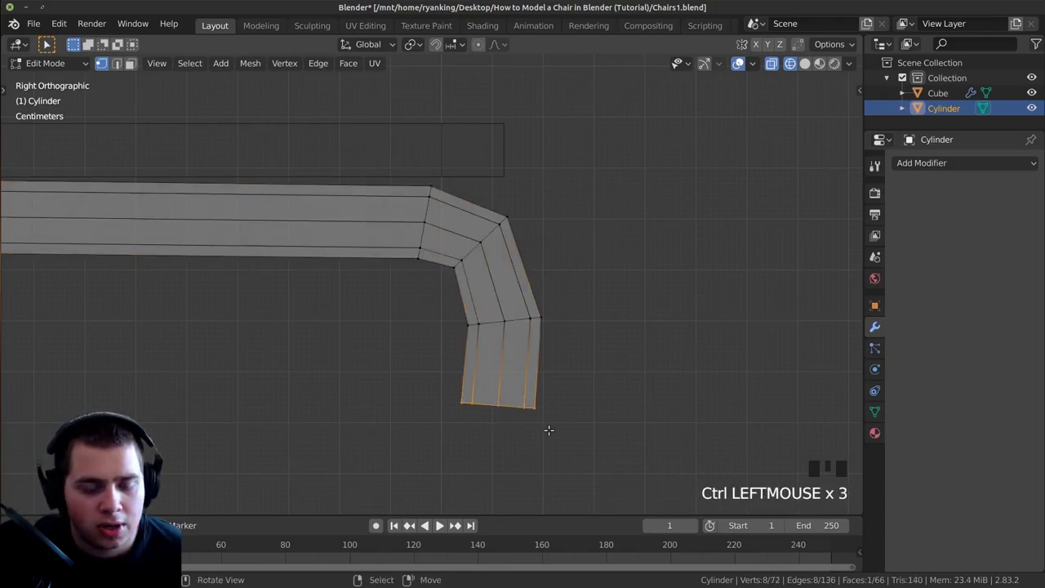
Rotate the rear bend's end face by about -4° so that it lies level
middle_click_drag(600, 389, 588, 327, "shift")
key("r")
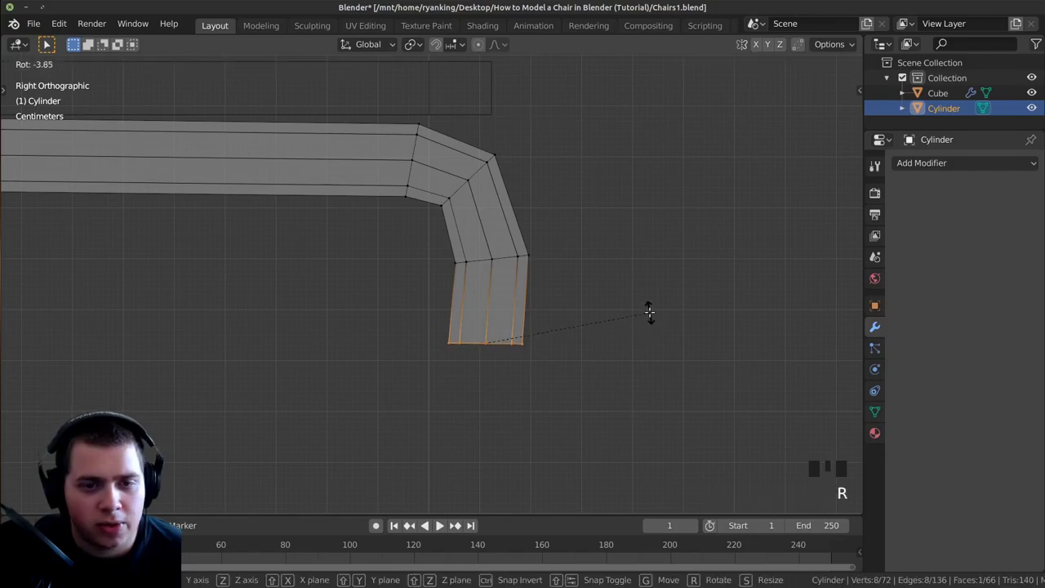
key("g")
key("Escape")
Select the whole rear bend and move it slightly forward under the slab's back edge
key("alt+a")
key("b")
left_click_drag(315, 70, 607, 388)
key("g")
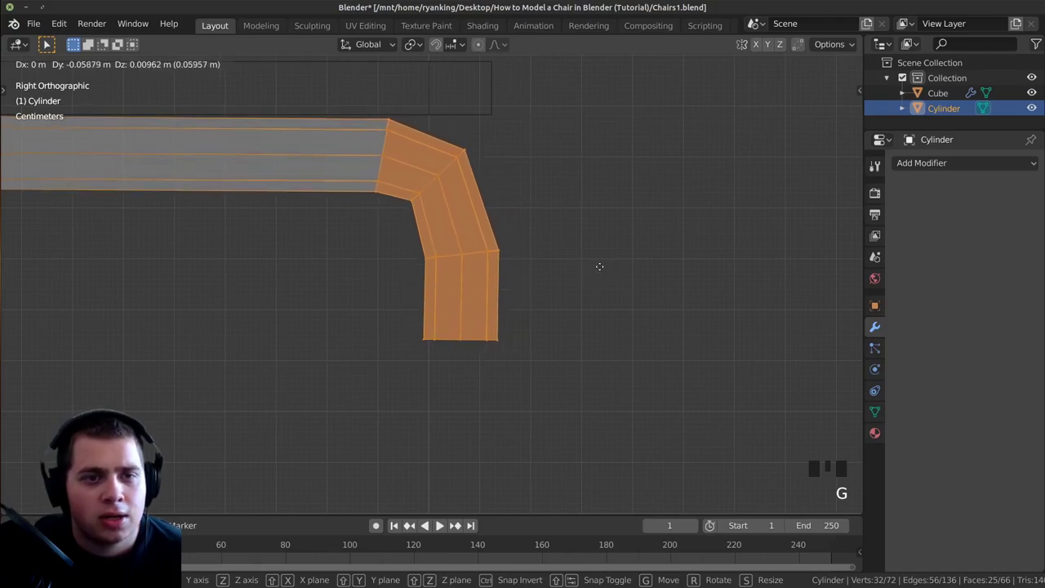
left_click(605, 266)
key("alt+a")
Extrude the rear bend's end face straight down to the ground line to form the rear leg
scroll(441, 354, "down", 6)
middle_click_drag(440, 353, 401, 249, "shift")
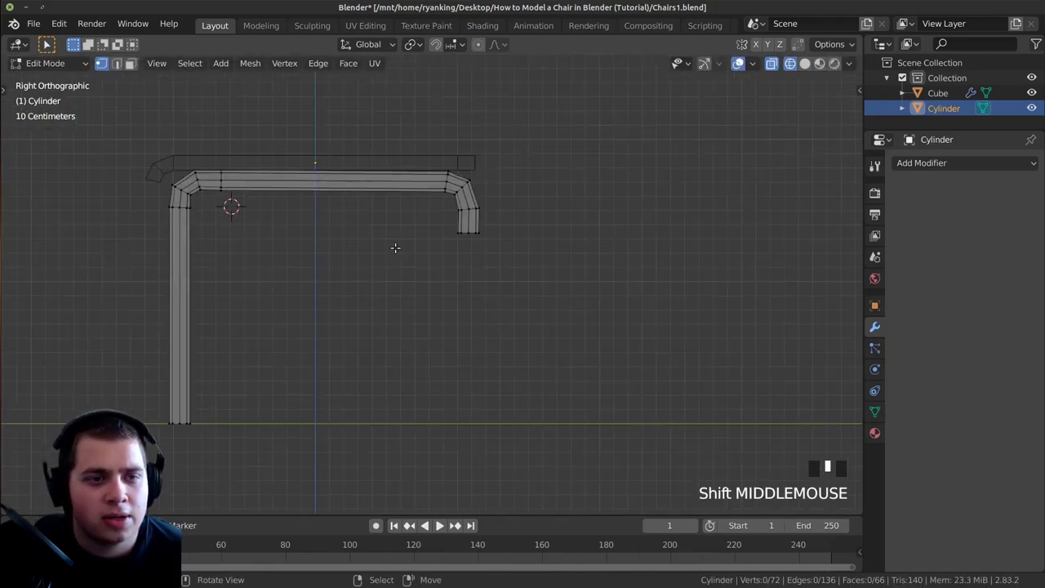
key("b")
left_click_drag(406, 229, 513, 257)
key("e")
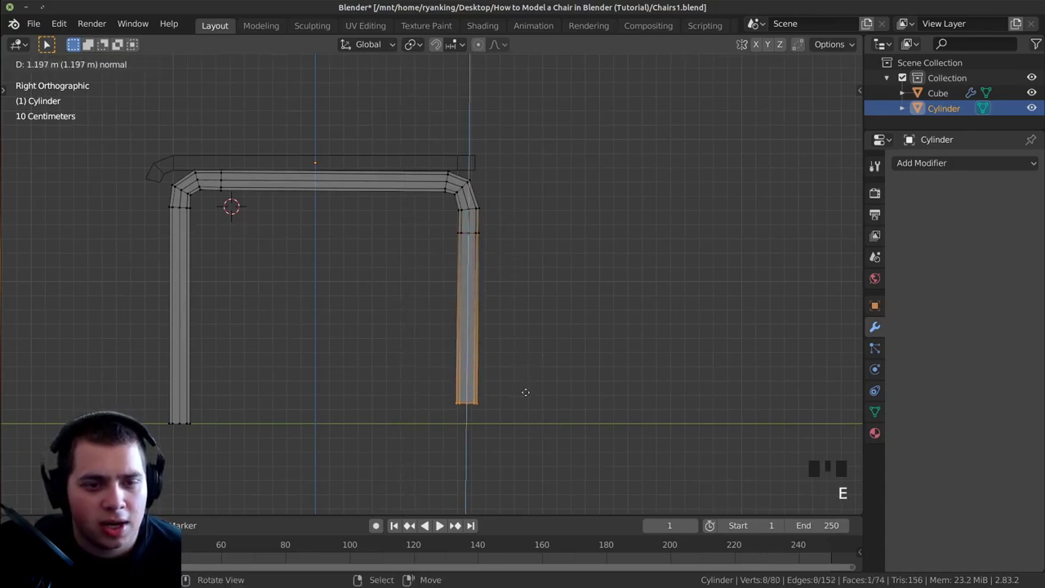
left_click(526, 410)
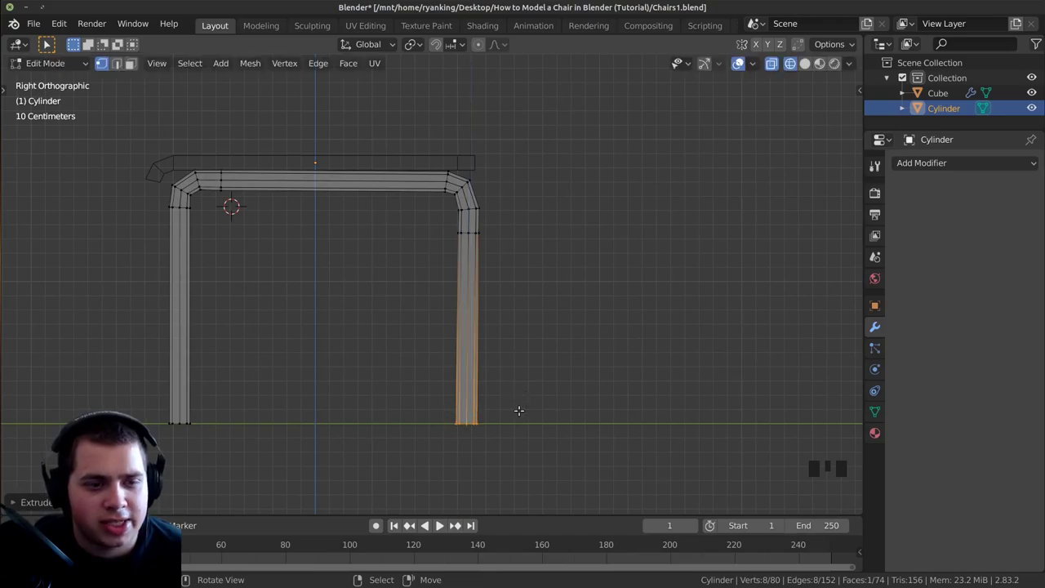
Switch from wireframe to solid shading with the rear bend seen close up in perspective
middle_click_drag(504, 414, 366, 326)
scroll(443, 266, "up", 2)
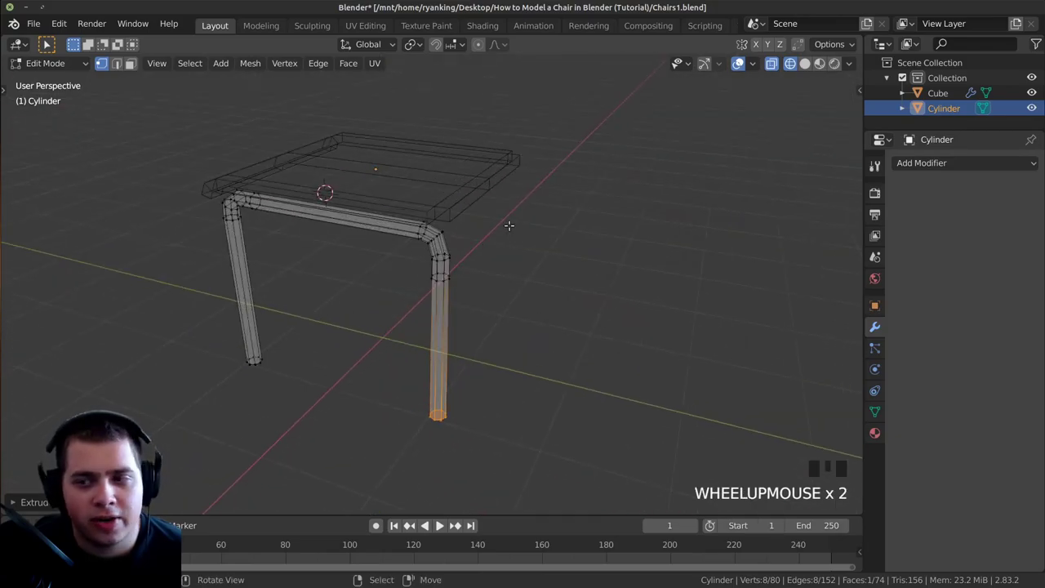
middle_click_drag(509, 227, 509, 280, "shift")
scroll(515, 269, "up", 2)
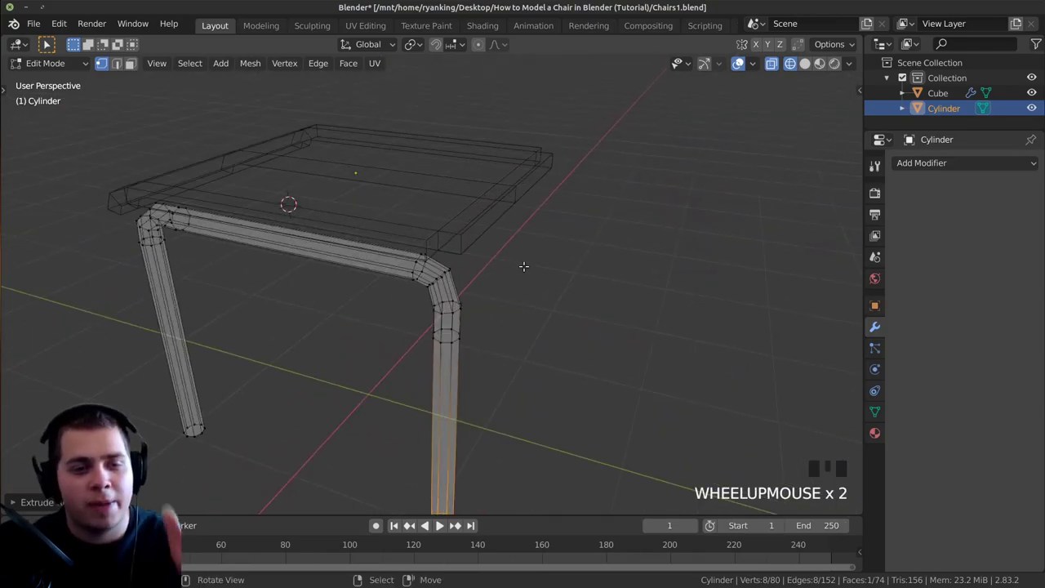
middle_click_drag(401, 253, 384, 248)
scroll(386, 248, "up", 3)
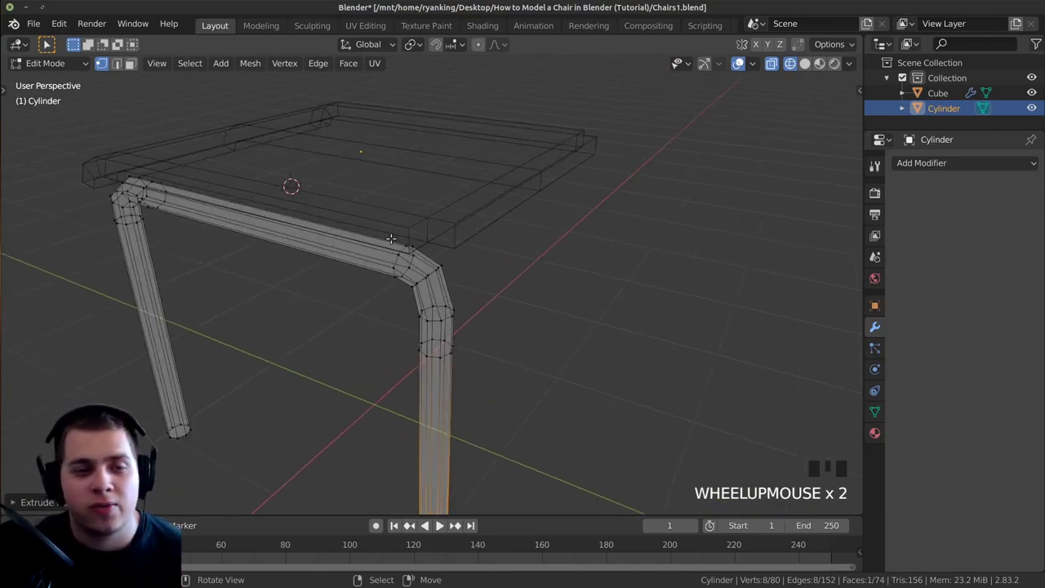
scroll(411, 240, "up", 2)
middle_click_drag(411, 241, 343, 265, "shift")
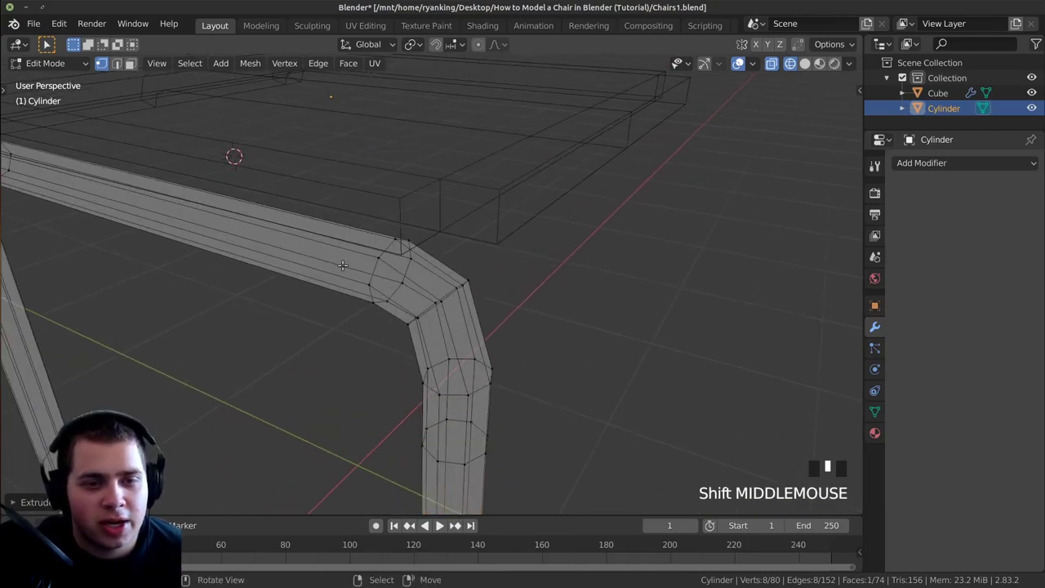
key("z")
key("z")
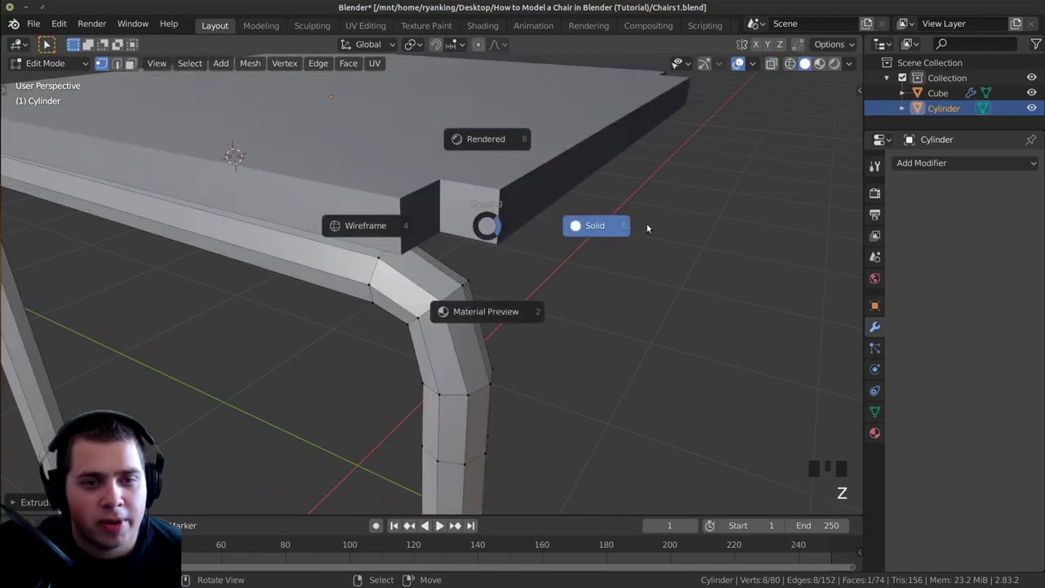
mouse_move(563, 247)
middle_mouse_down()
mouse_move(553, 250)
mouse_move(583, 250)
mouse_move(475, 293)
middle_mouse_up()
Move the edge loop at the rear bend's upper corner backward about 0.03 m along the global Y axis
key("alt")
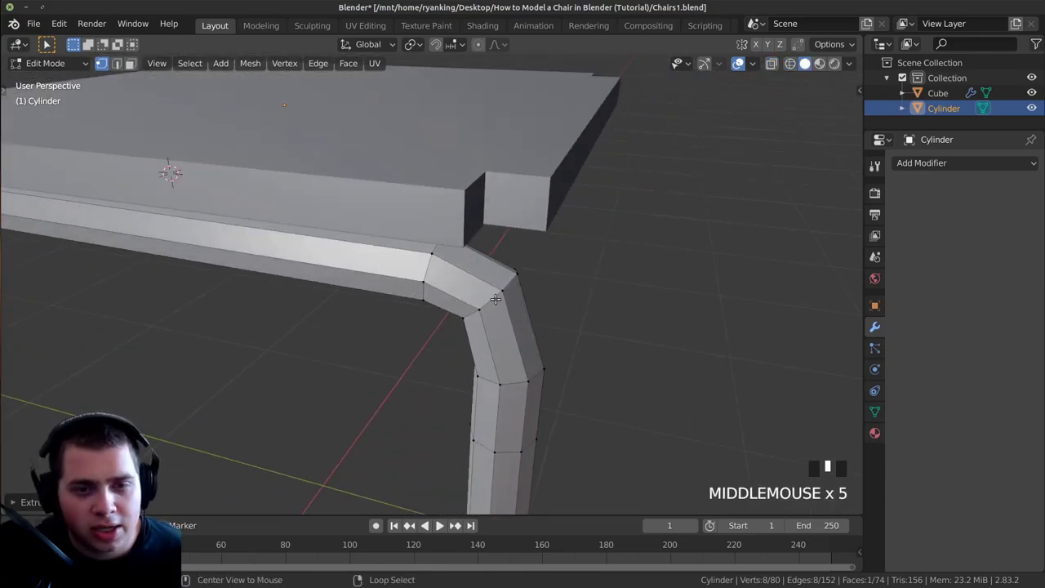
right_click(495, 300, "alt")
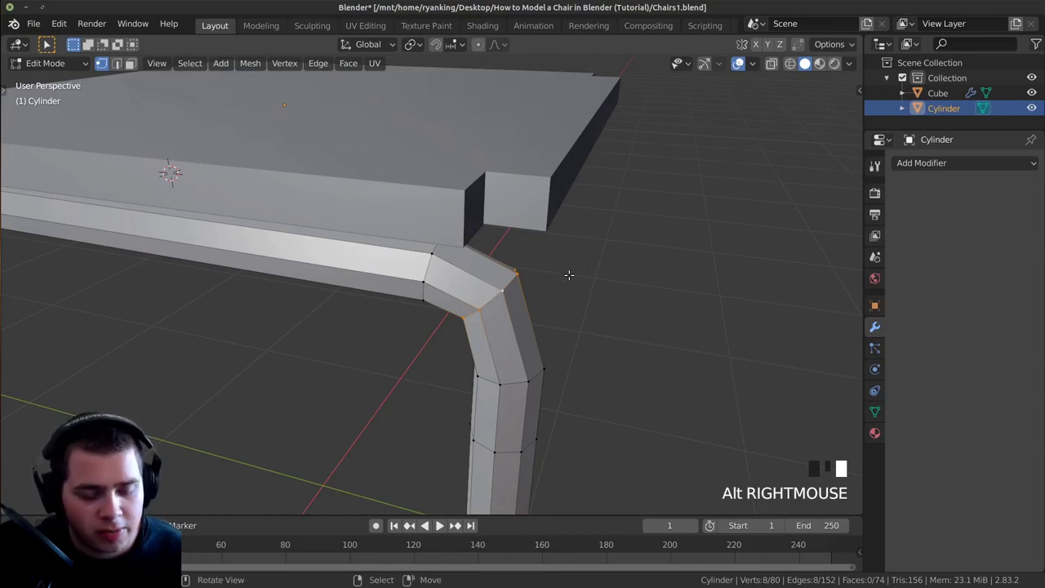
key("g")
key("y")
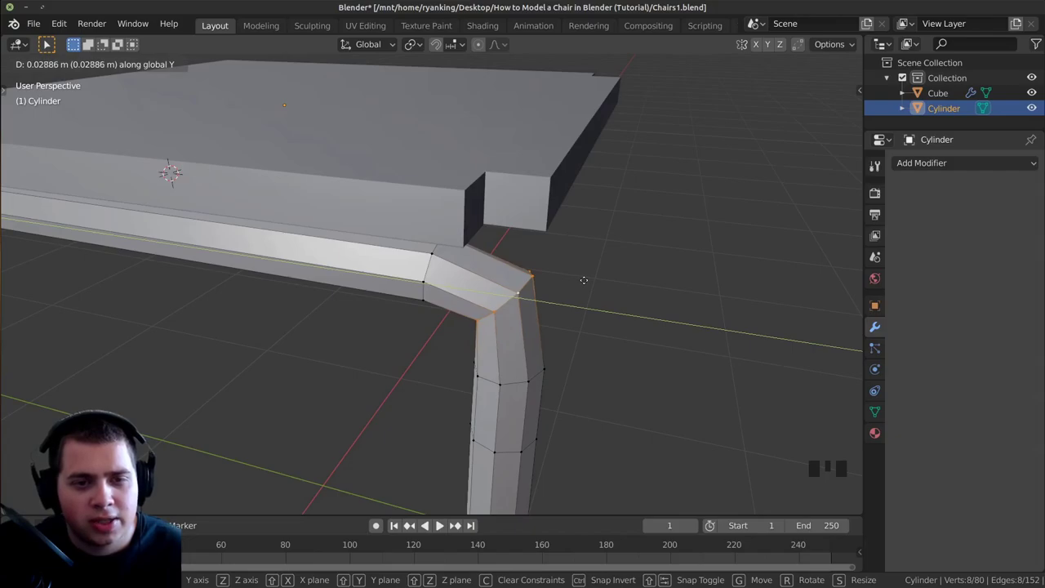
left_click(582, 280)
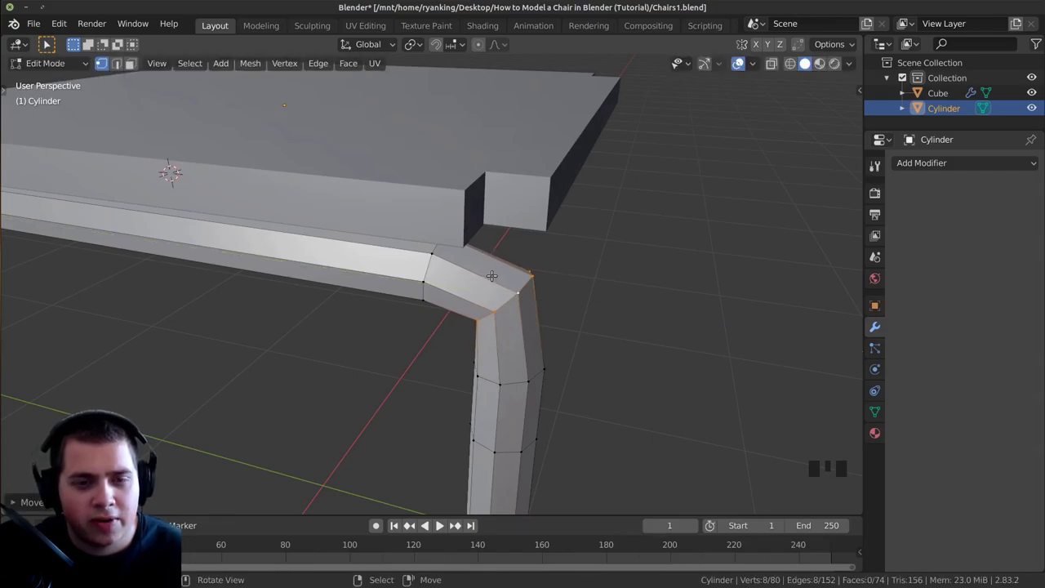
Add two evenly spaced loop cuts across the upper segment of the rear bend
key("ctrl")
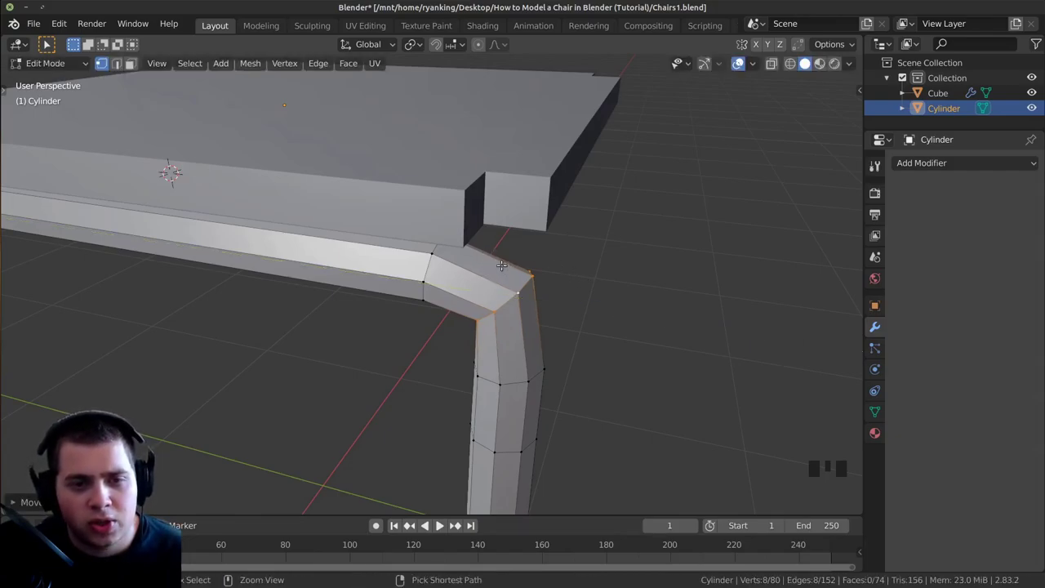
key("ctrl+r")
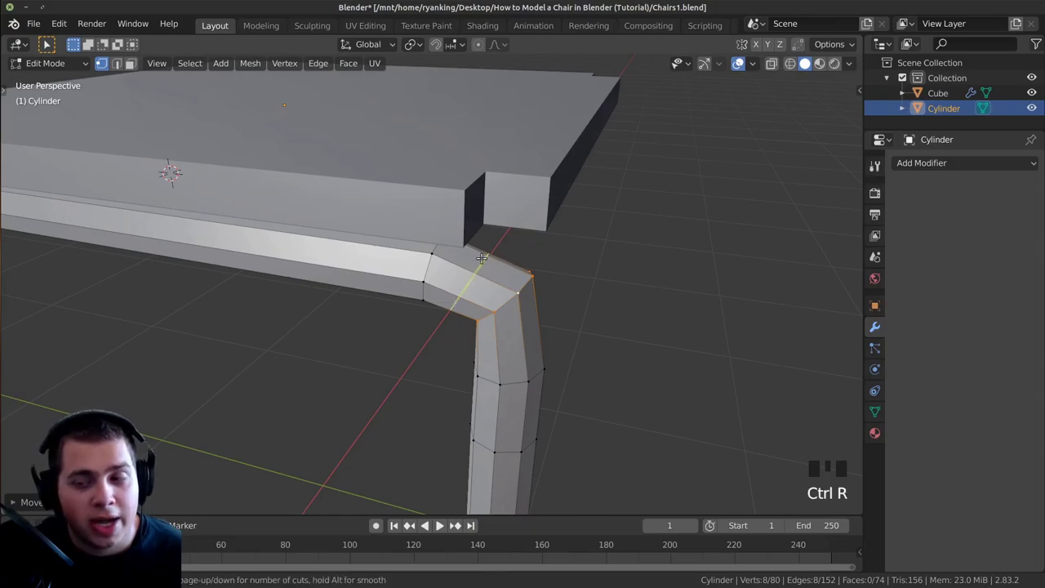
scroll(482, 258, "up", 3)
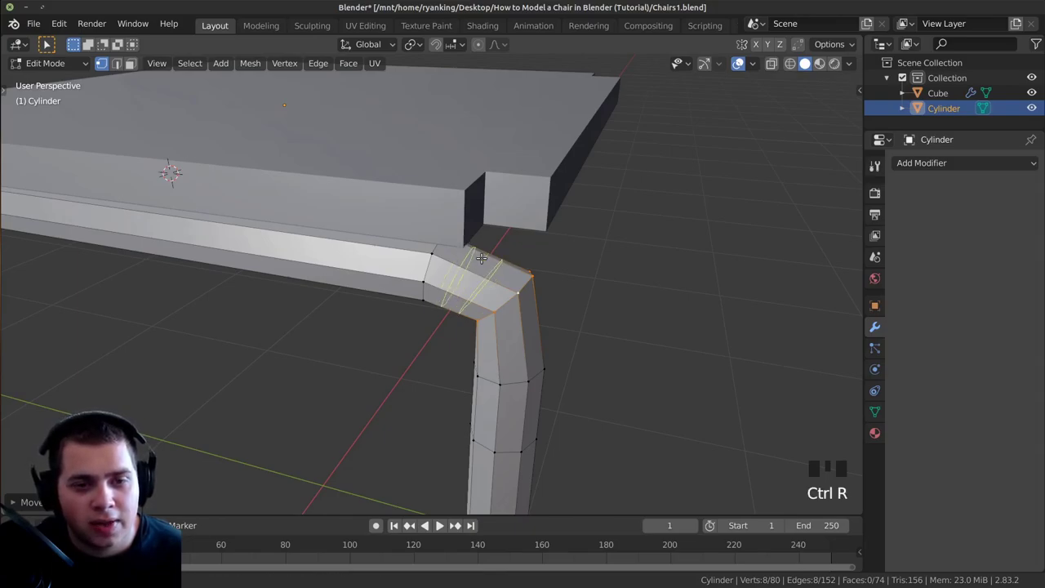
left_click(481, 258)
right_click(480, 259)
middle_click_drag(480, 259, 446, 326)
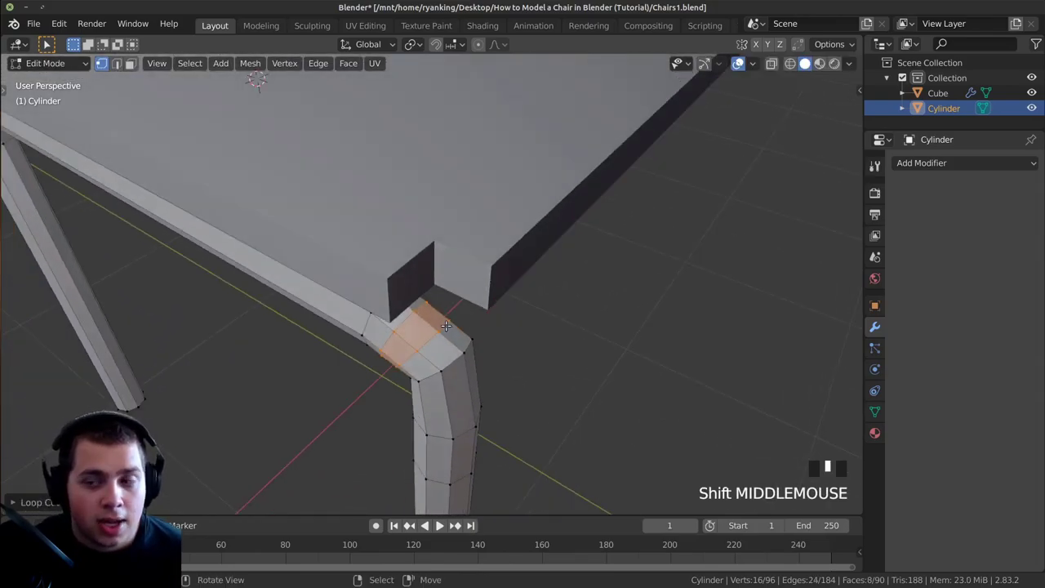
key("alt+a")
Set the leg mesh to face selection
scroll(450, 329, "up", 1)
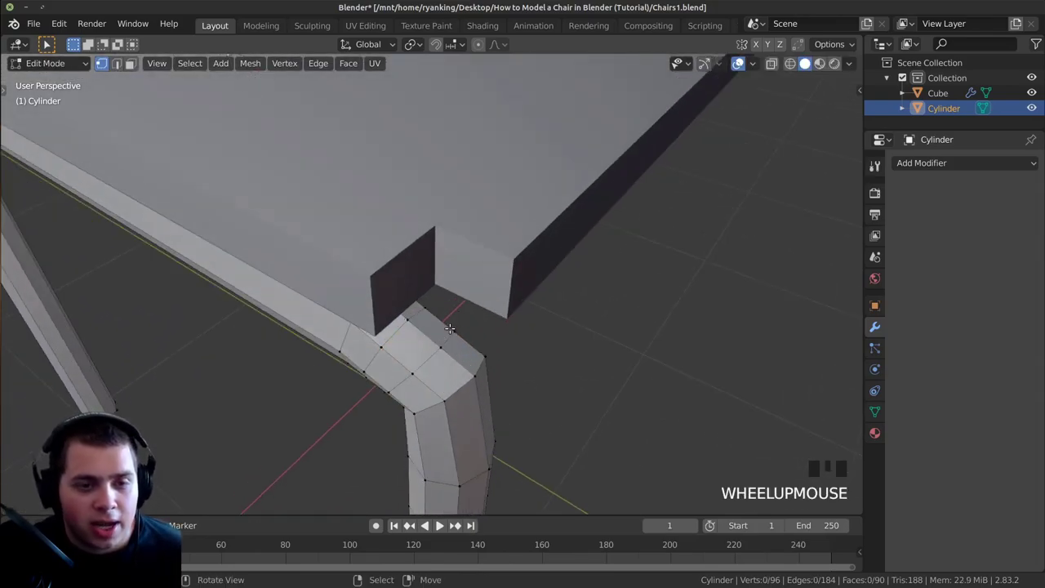
key("3")
middle_click_drag(444, 367, 452, 339, "shift")
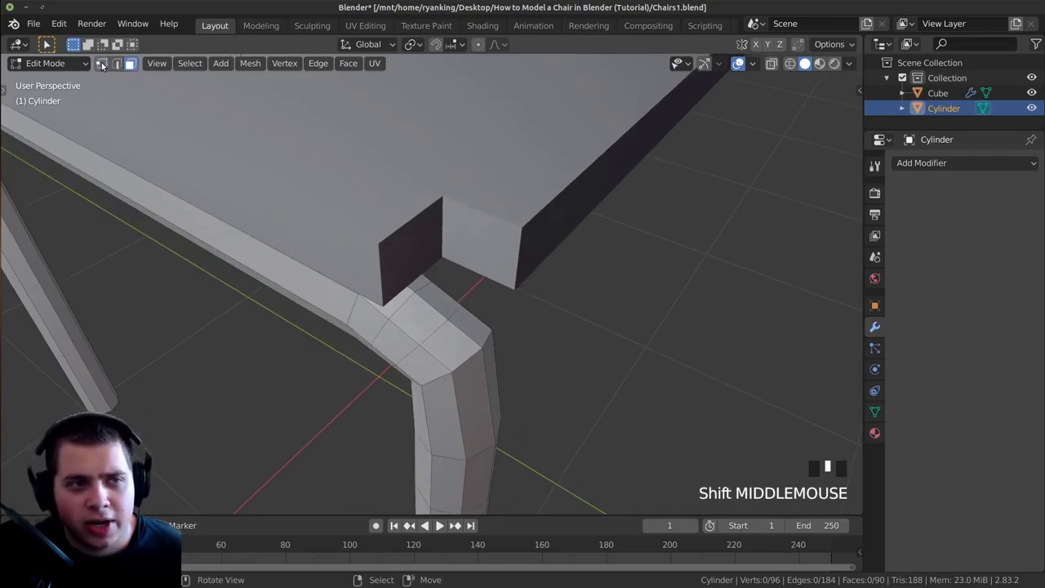
left_click(101, 64)
left_click(116, 63)
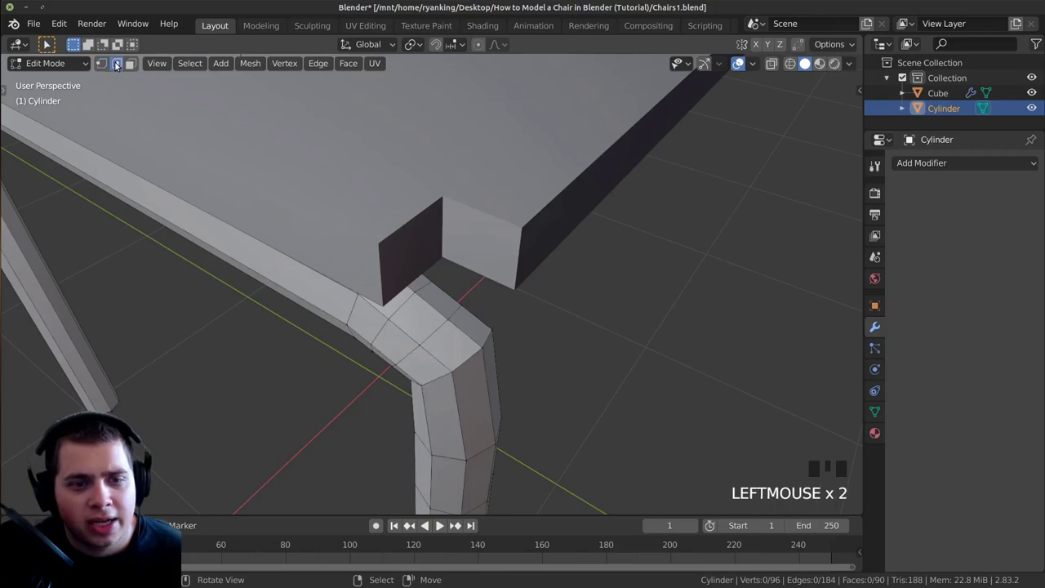
left_click(131, 64)
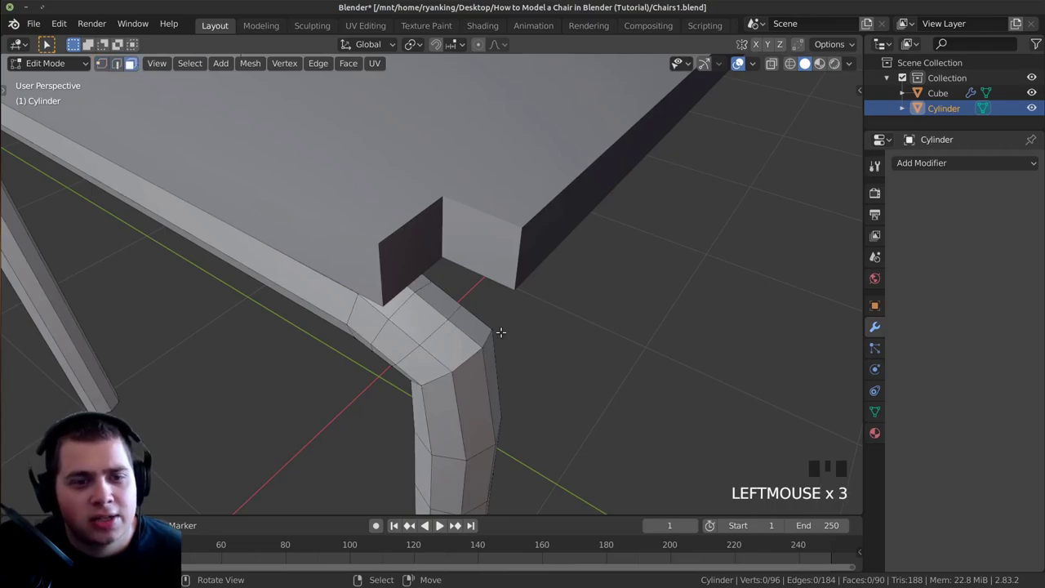
Select the four adjoining faces on top of the rear bend and shape them into a circle with LoopTools Circle
right_click(436, 315)
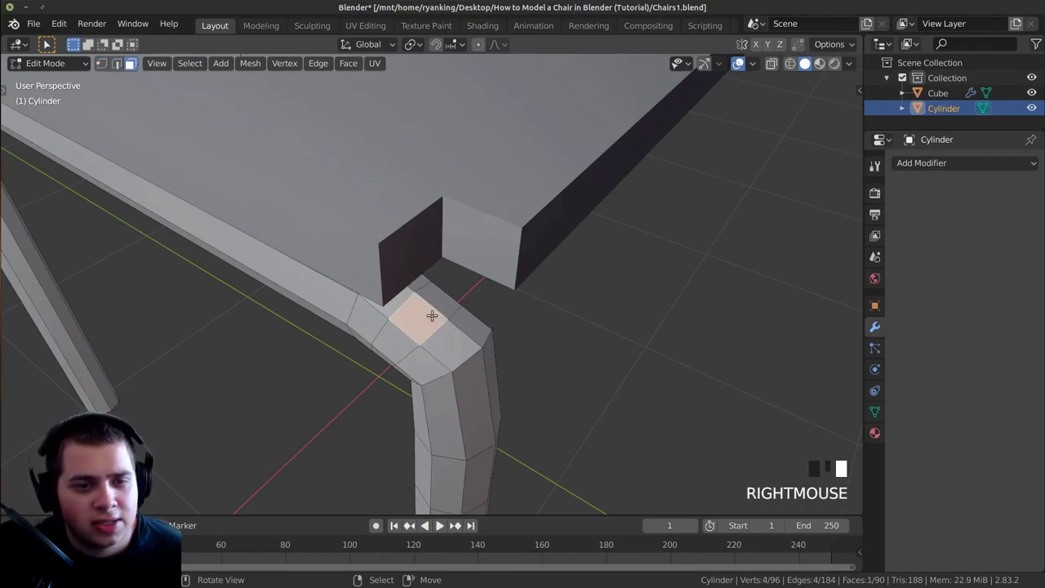
middle_click_drag(433, 315, 416, 312)
right_click(426, 303, "shift")
right_click(455, 333, "shift")
right_click(441, 347, "shift")
middle_click_drag(440, 347, 493, 330)
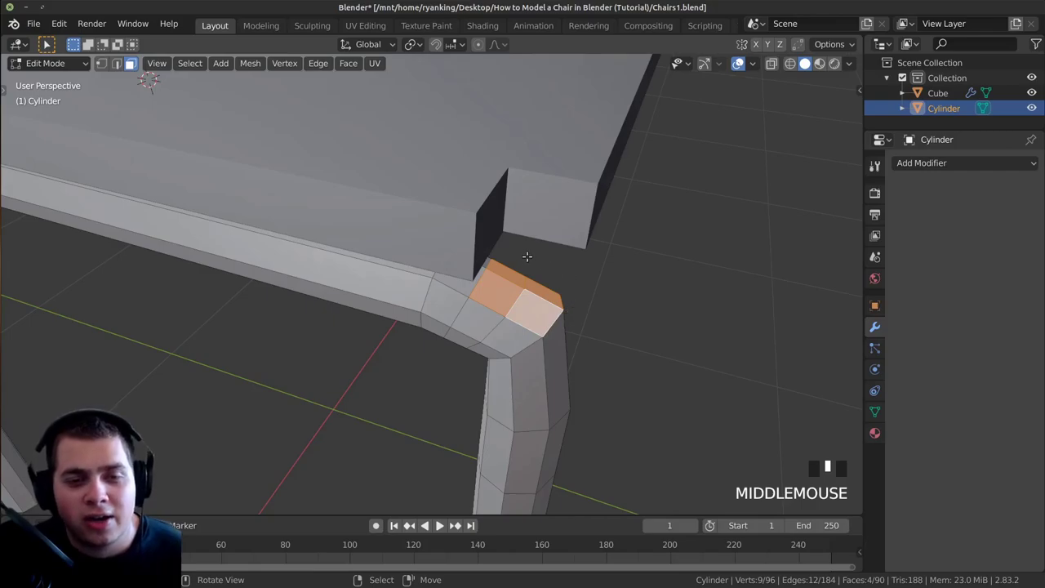
scroll(567, 294, "down", 3)
scroll(523, 302, "up", 2)
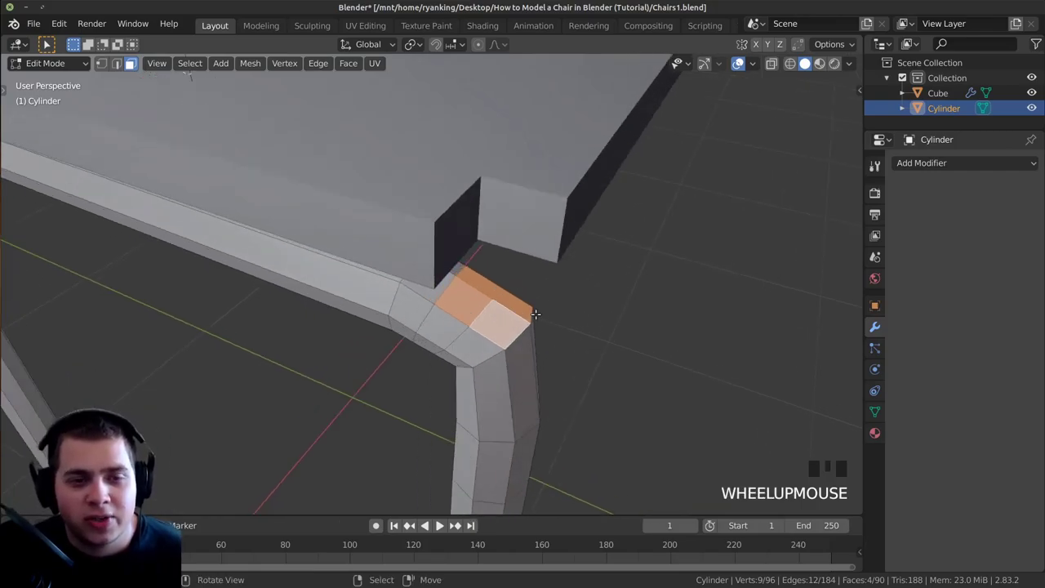
middle_click_drag(549, 306, 609, 294)
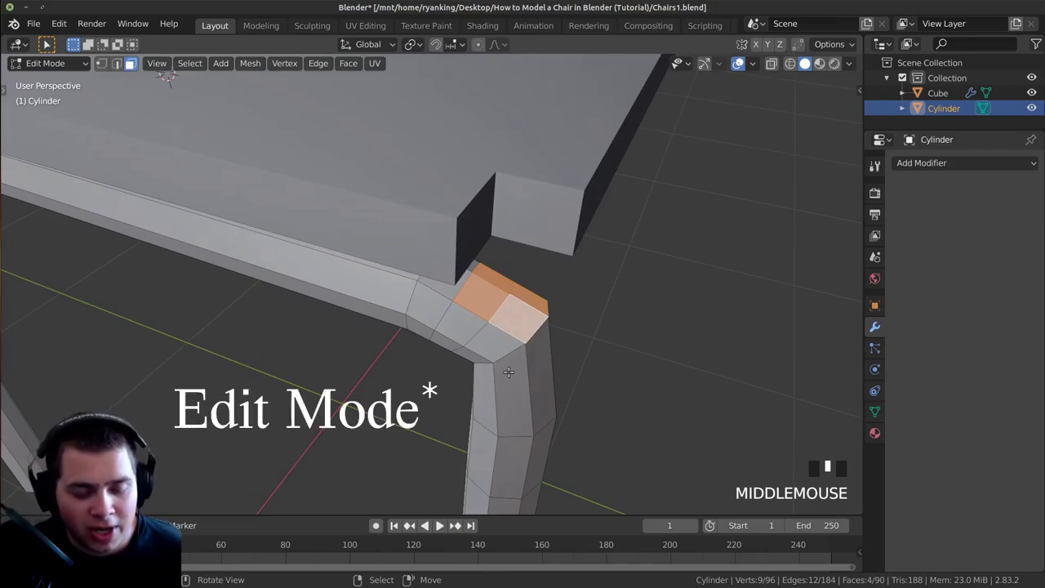
key("n")
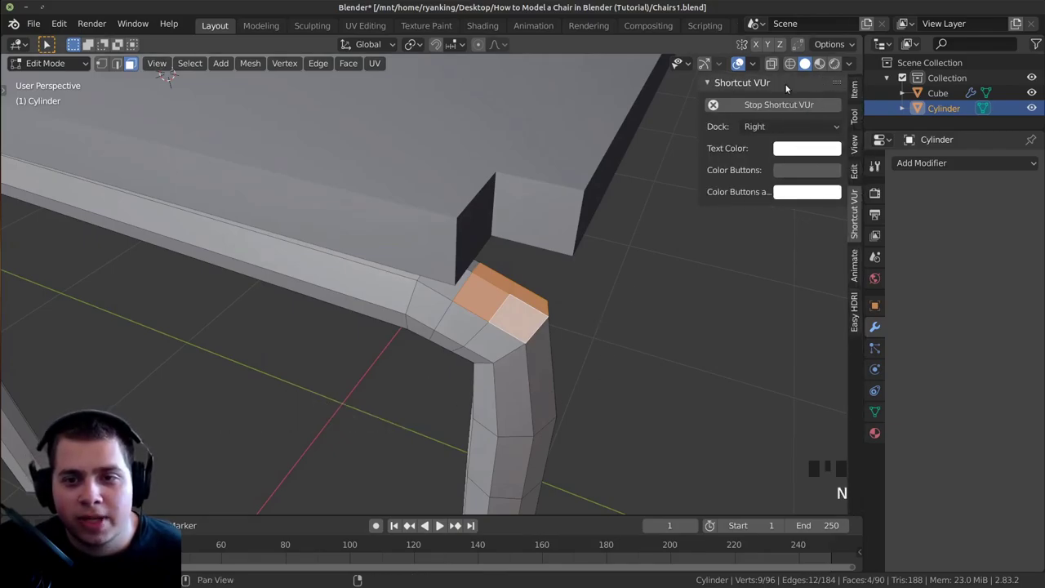
left_click(855, 171)
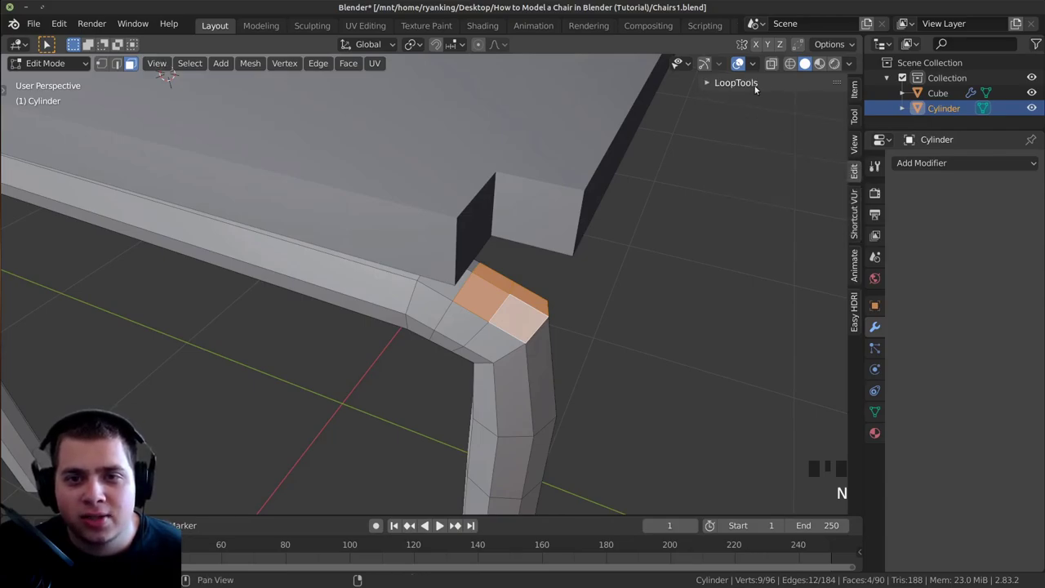
left_click(705, 83)
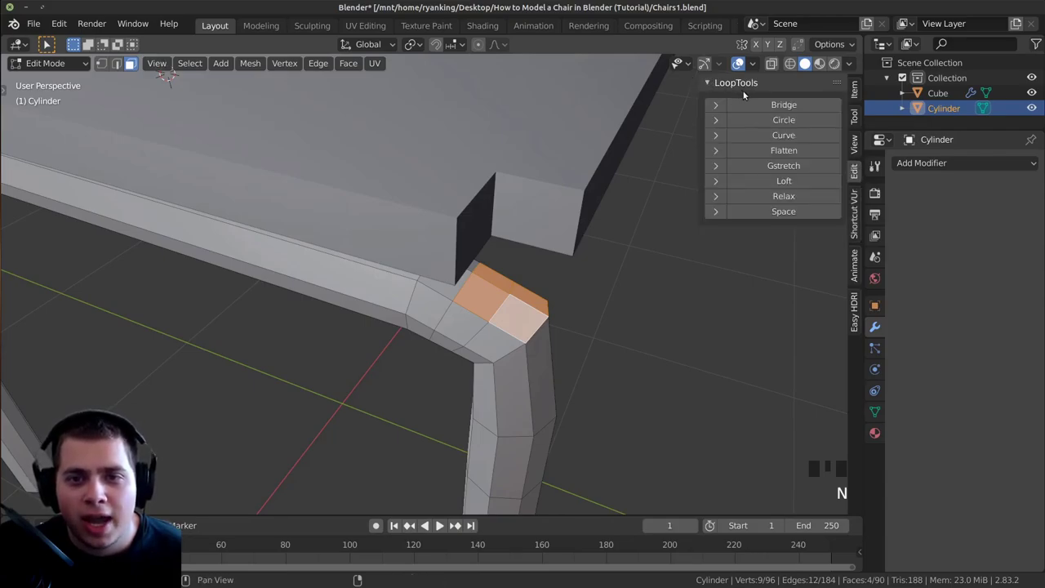
left_click(784, 121)
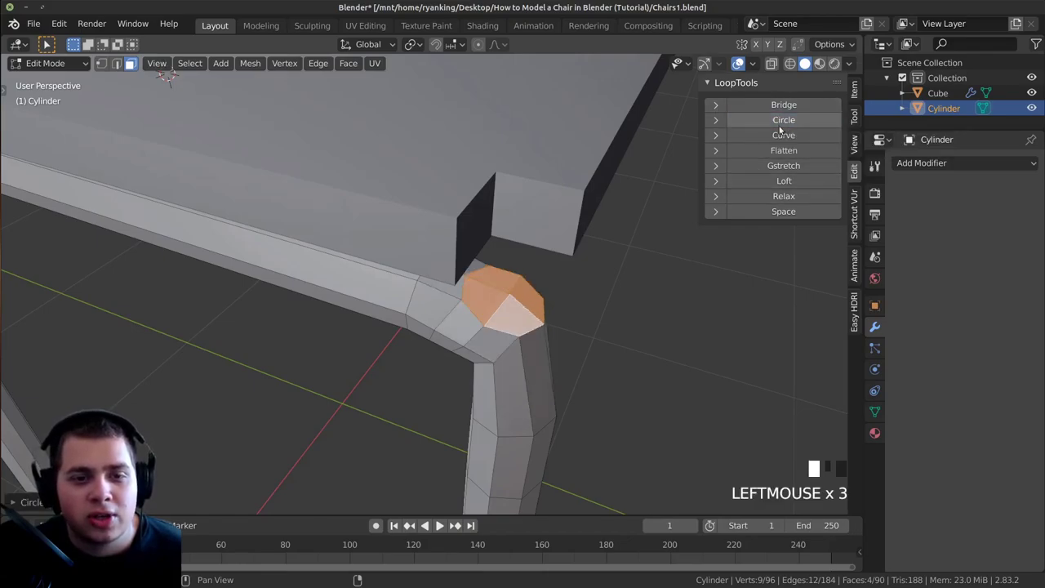
Examine the rounded face patch on the rear bend from above and from several sides
middle_click_drag(694, 184, 663, 187)
key("KP_Decimal")
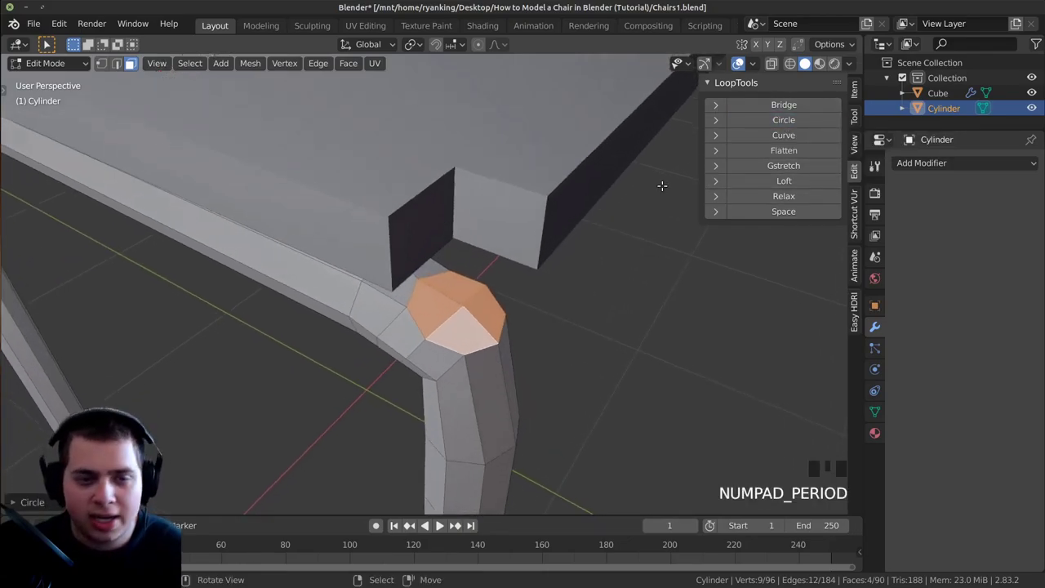
middle_click_drag(542, 210, 492, 232)
scroll(507, 250, "down", 3)
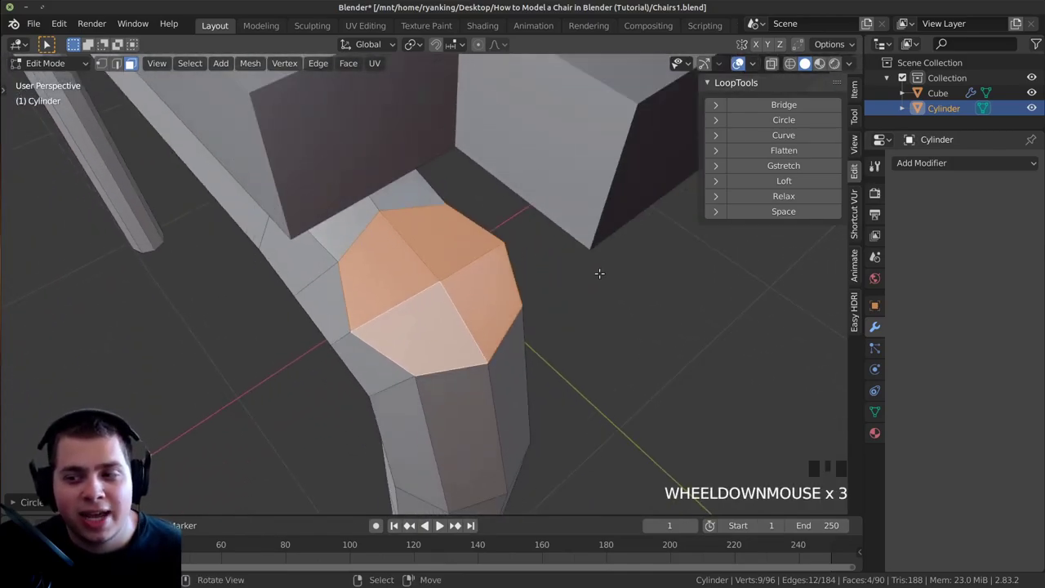
middle_click_drag(502, 294, 392, 291)
scroll(392, 291, "down", 1)
middle_click_drag(446, 262, 553, 274)
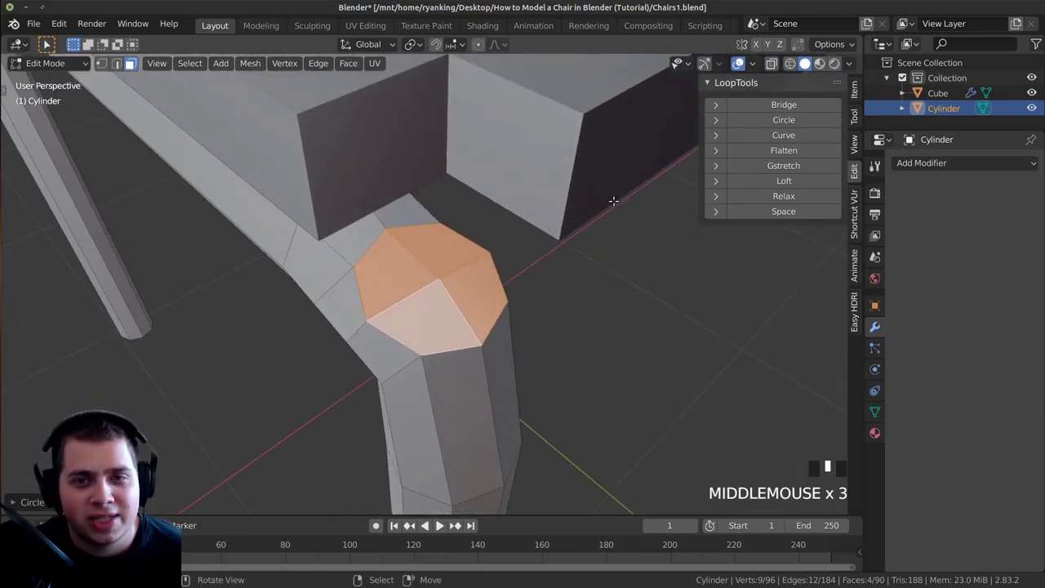
middle_click_drag(482, 253, 500, 168)
Hide the LoopTools options and save the file Chairs1.blend
key("n")
scroll(618, 251, "down", 2)
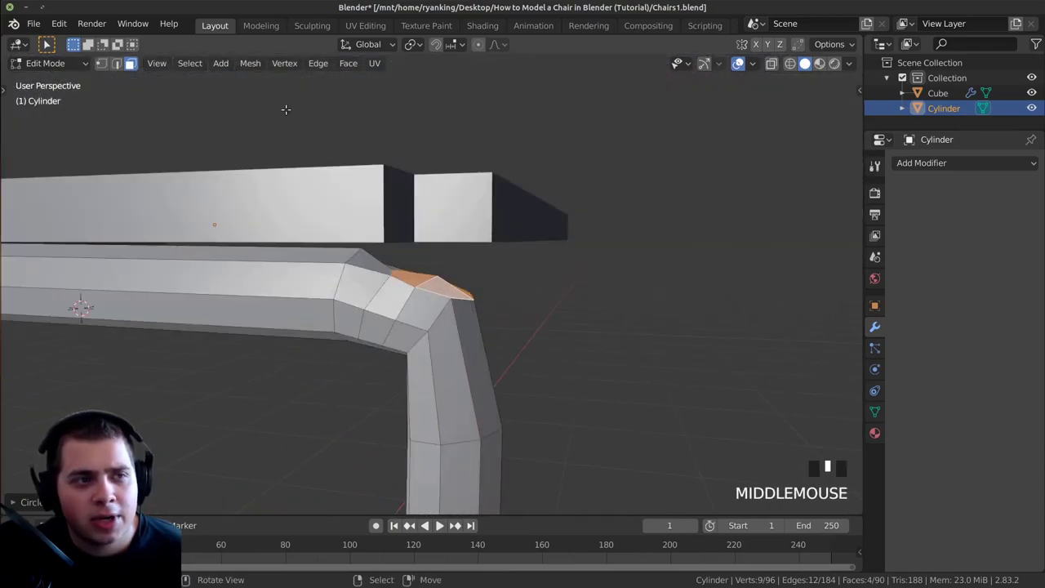
left_click(33, 23)
left_click(74, 126)
middle_click_drag(417, 184, 457, 208)
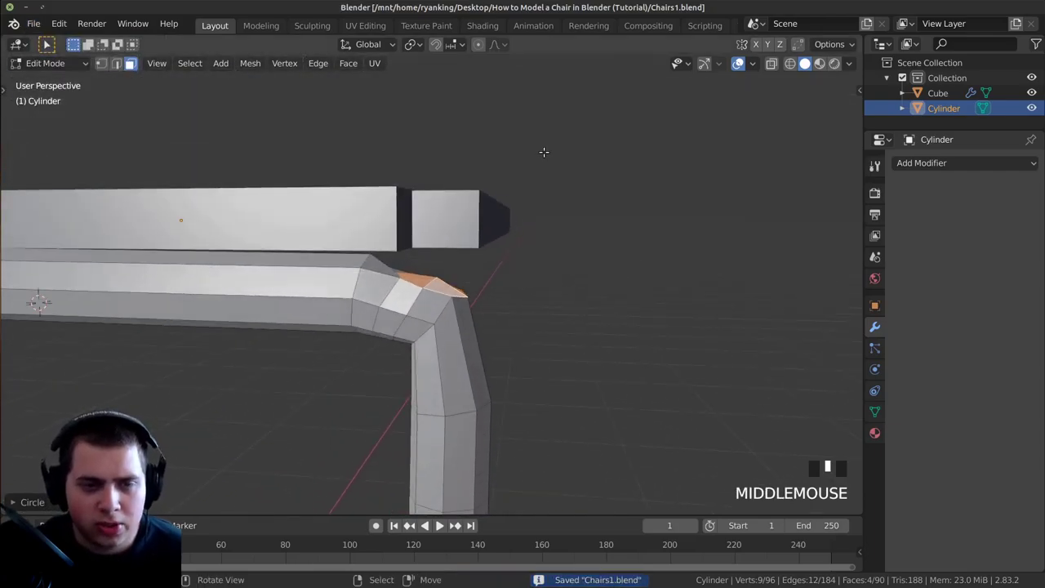
Raise the rounded face patch on the rear bend about 0.02 m and rotate it slightly in the right side view
key("KP_3")
scroll(509, 209, "up", 2)
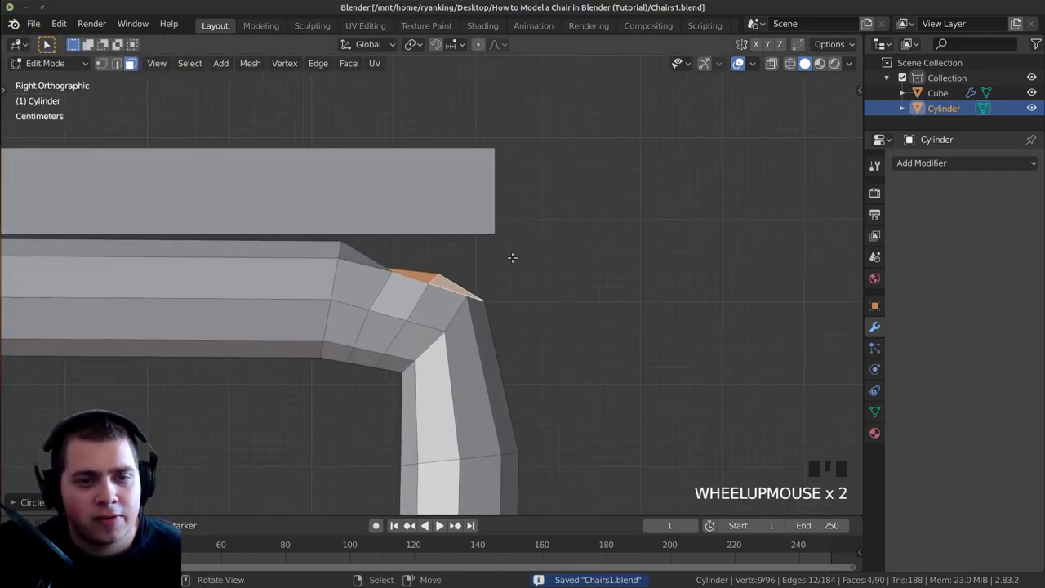
key("g")
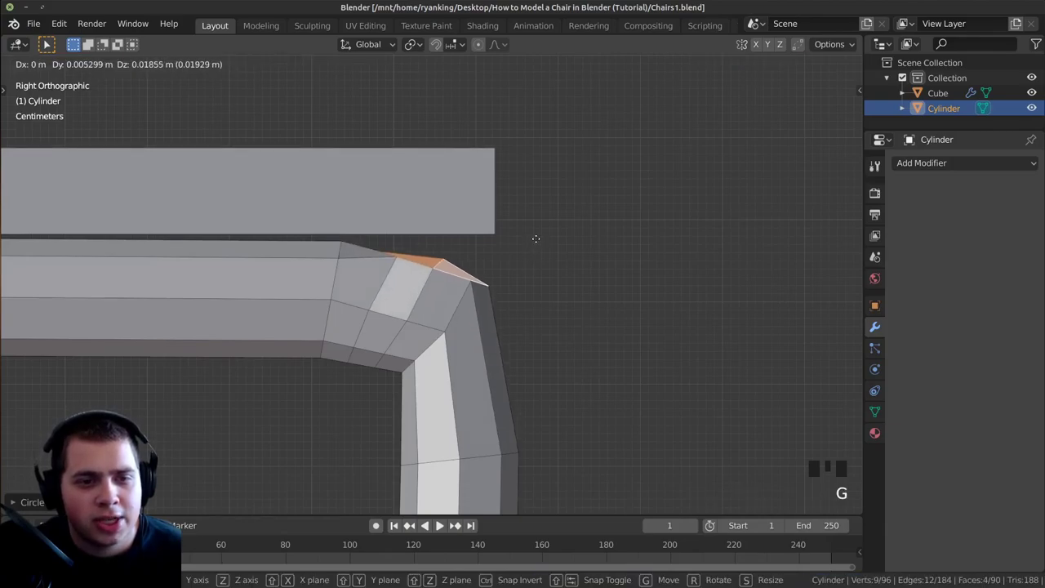
left_click(536, 238)
key("r")
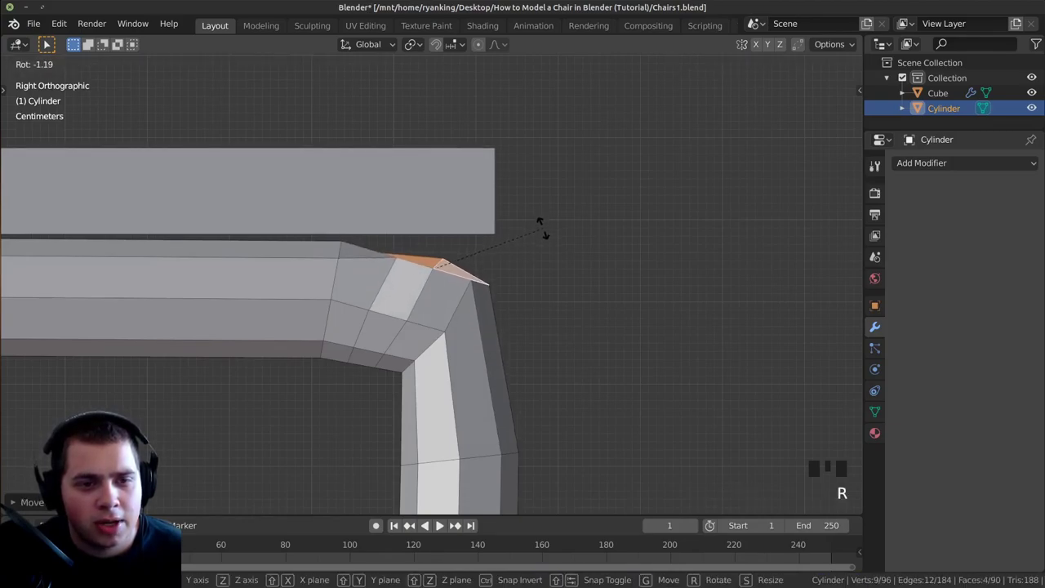
left_click(559, 219)
Extrude the patch upward into a short stub beside the seat's rear edge, rotate its top level and nudge it into line
key("e")
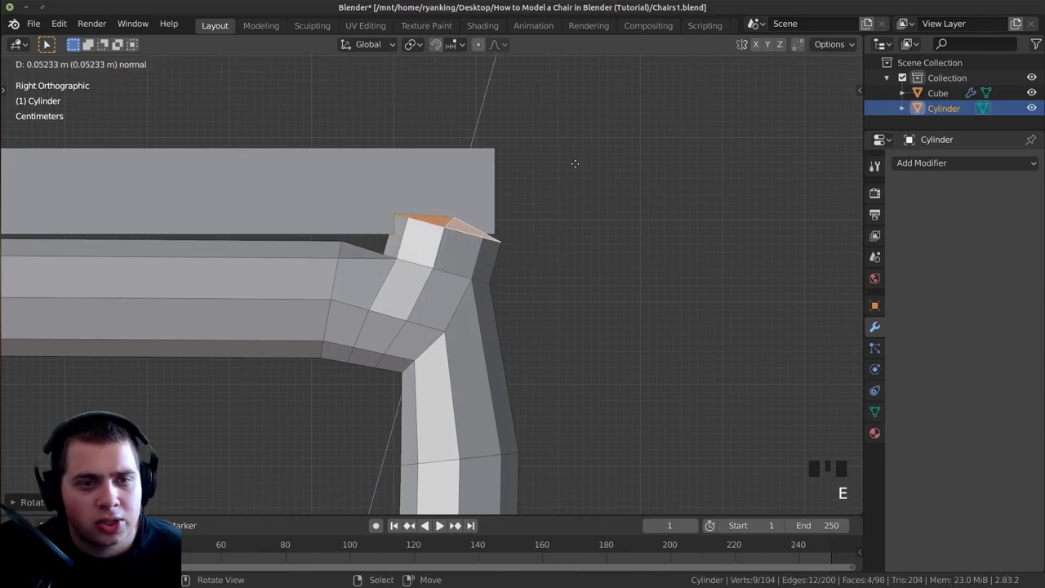
key("r")
key("g")
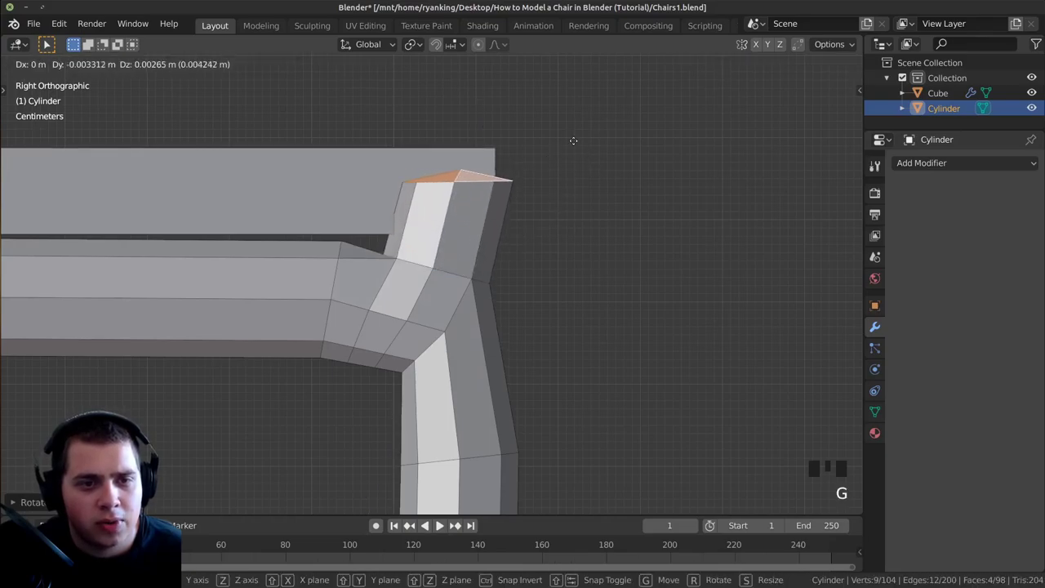
left_click(570, 137)
Extrude the stub's top faces upward about 2 m to form the tall backrest post
scroll(527, 303, "down", 5)
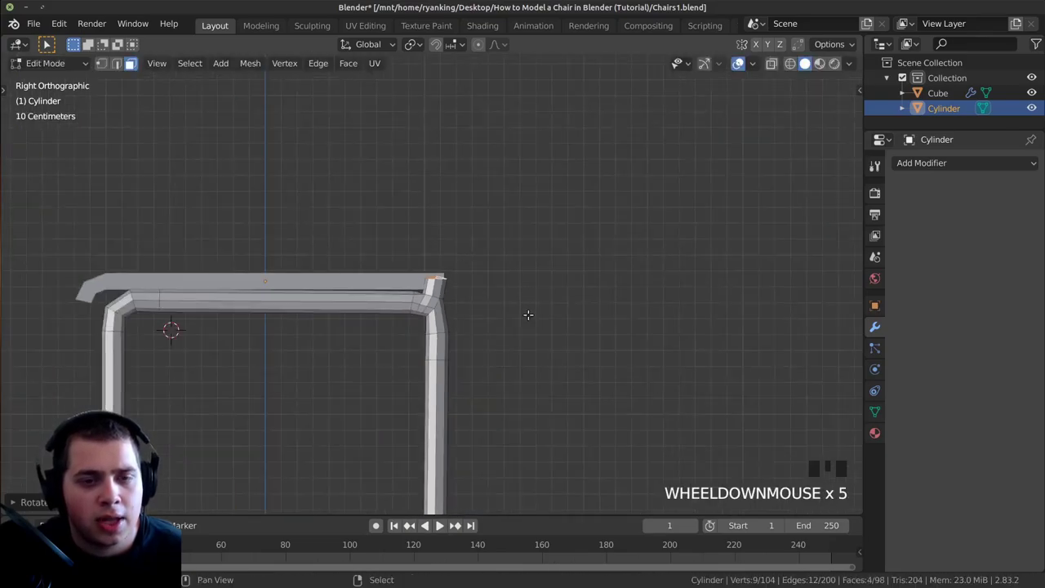
scroll(509, 406, "down", 4)
key("e")
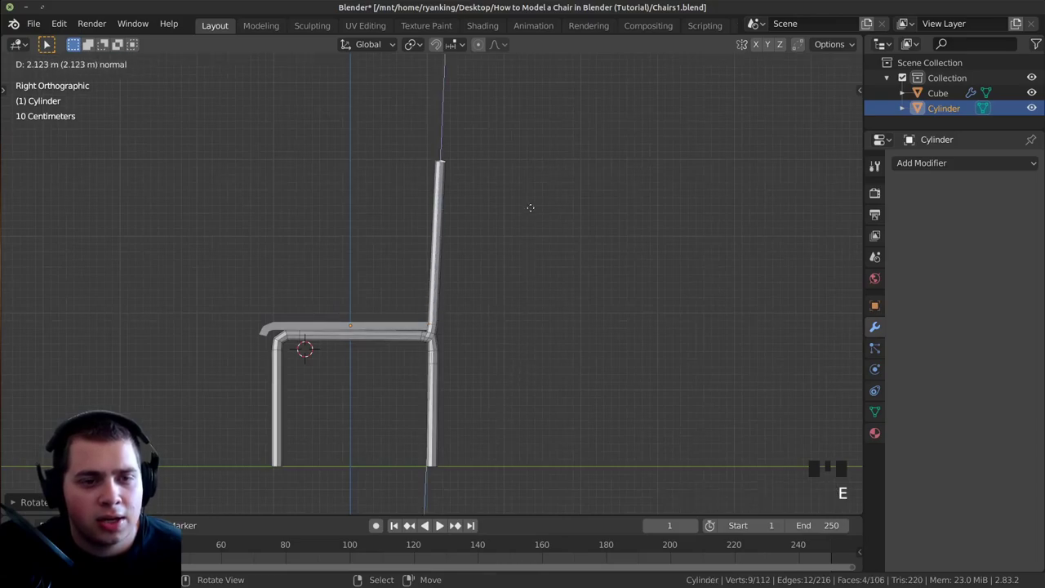
left_click(507, 242)
scroll(476, 345, "up", 3)
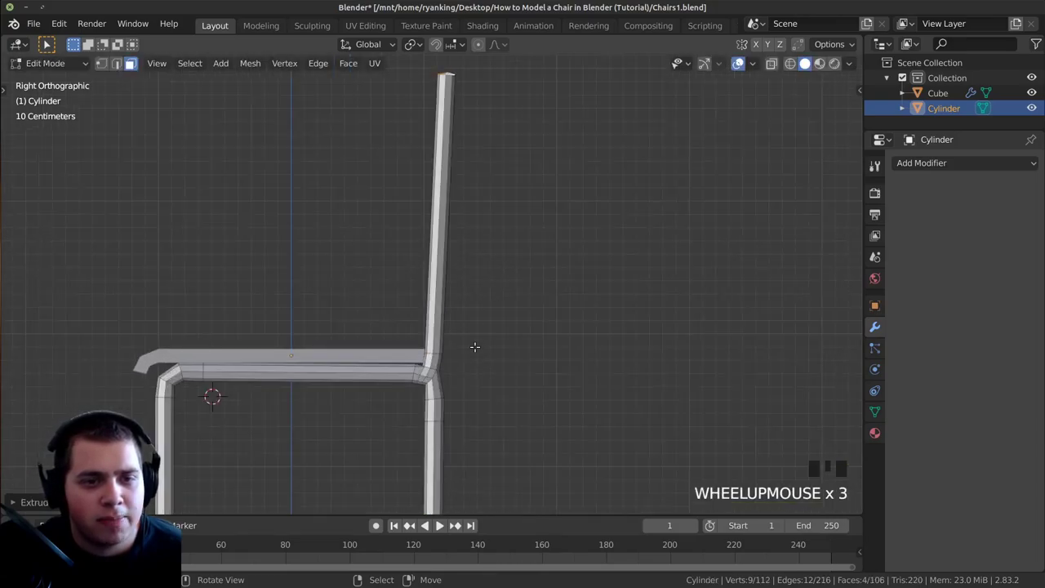
scroll(441, 347, "down", 2)
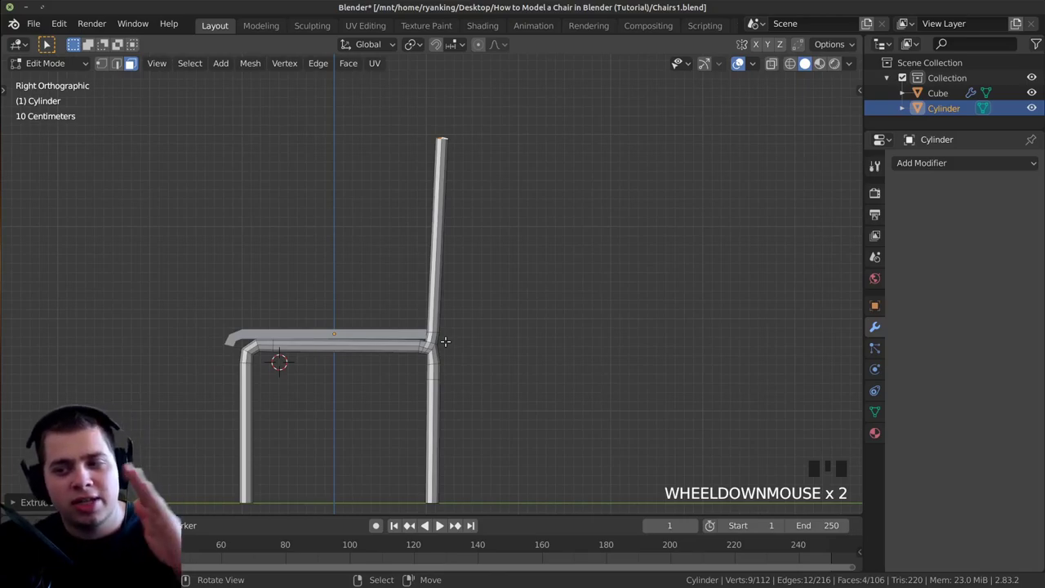
scroll(469, 320, "up", 1)
scroll(578, 301, "up", 1)
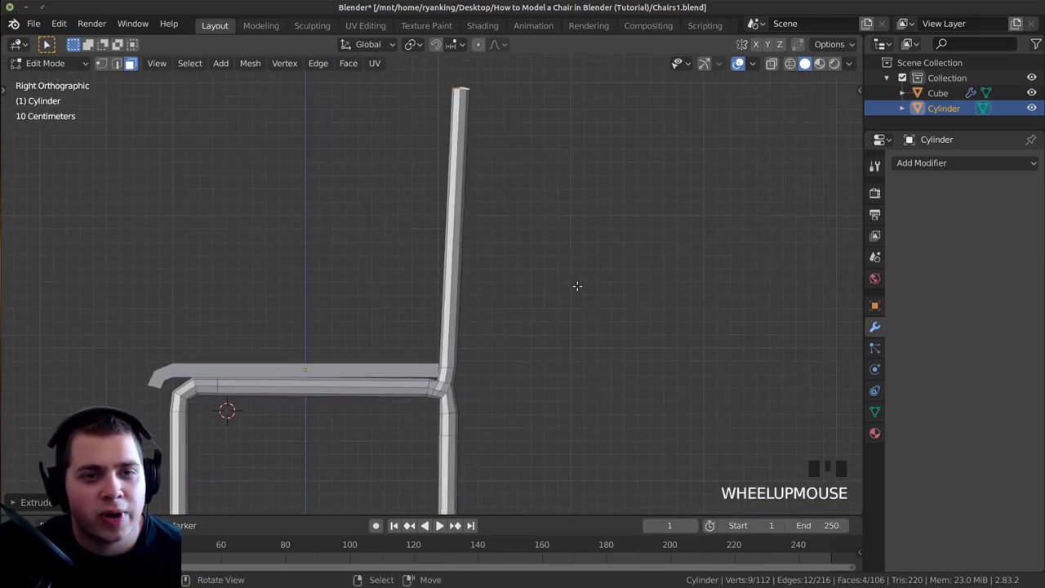
Move the top of the backrest post slightly backward along the Y axis so the post leans back
key("g")
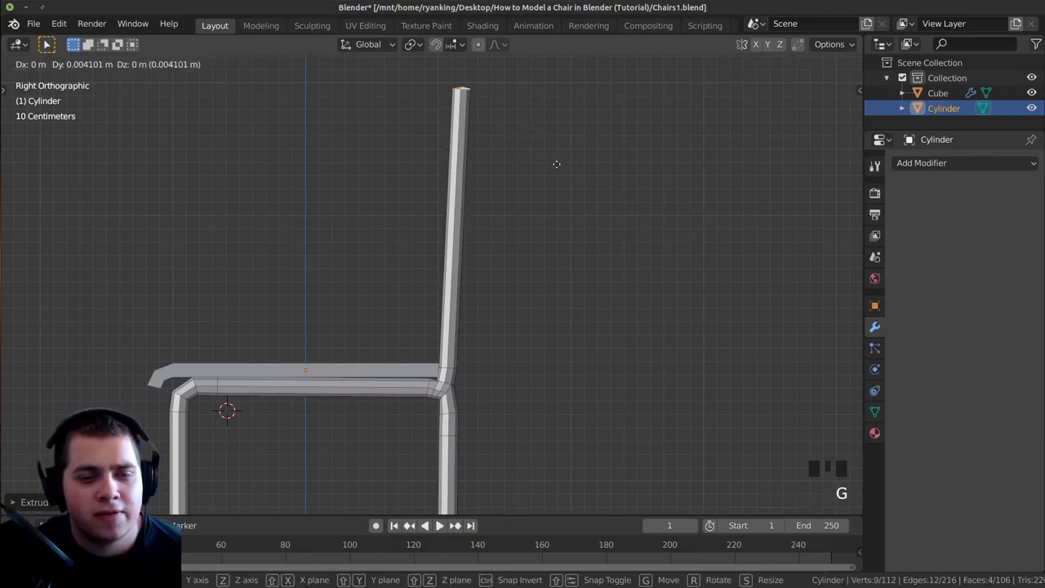
key("y")
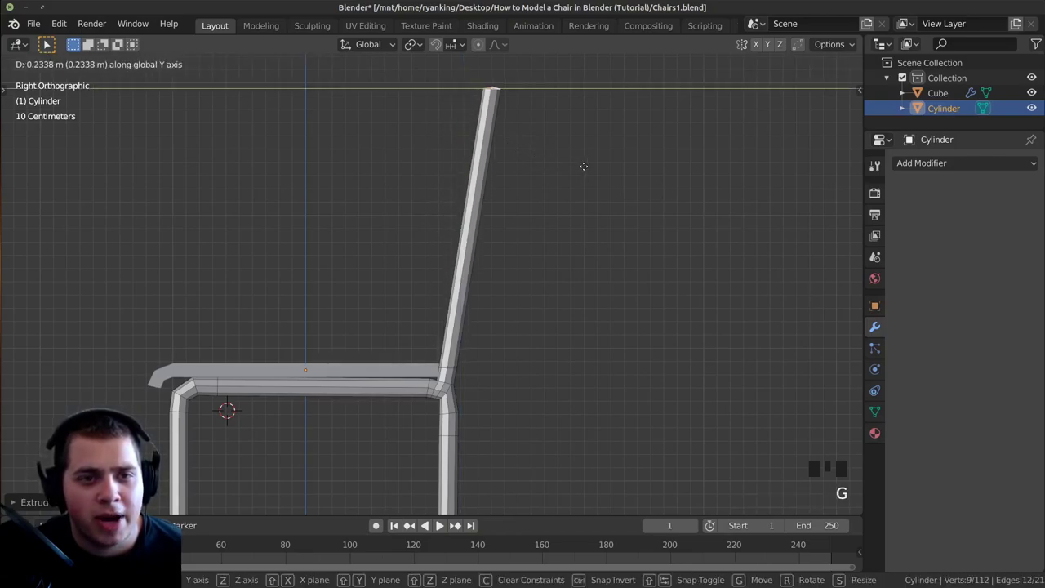
left_click(561, 168)
key("g")
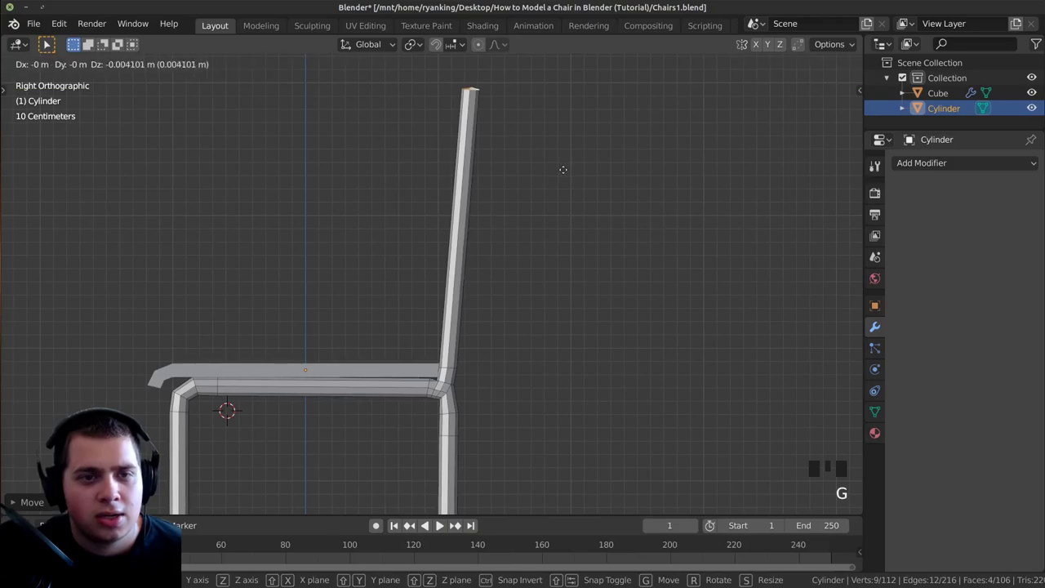
right_click(560, 164)
scroll(494, 291, "down", 3)
middle_click_drag(494, 292, 520, 327)
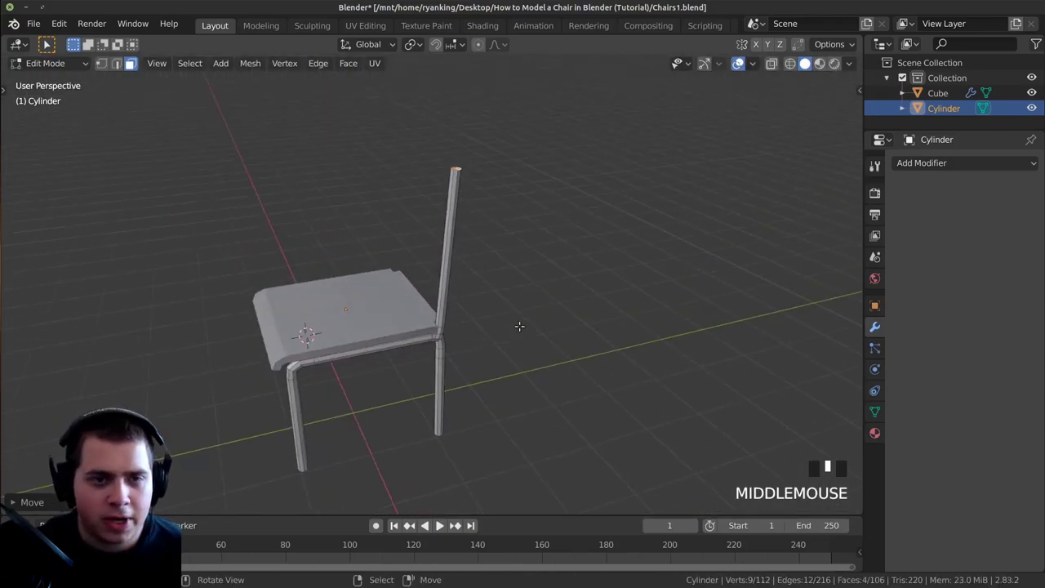
Delete the centre vertex of the backrest post's top cap, using vertex selection
key("KP_Decimal")
scroll(540, 260, "down", 3)
scroll(518, 285, "down", 1)
middle_click_drag(518, 285, 450, 321)
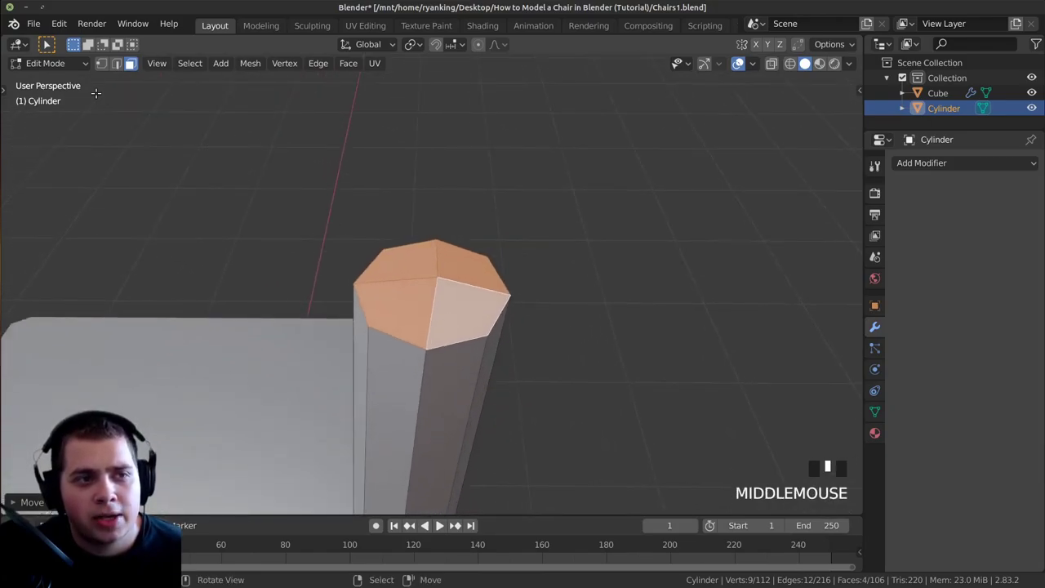
key("1")
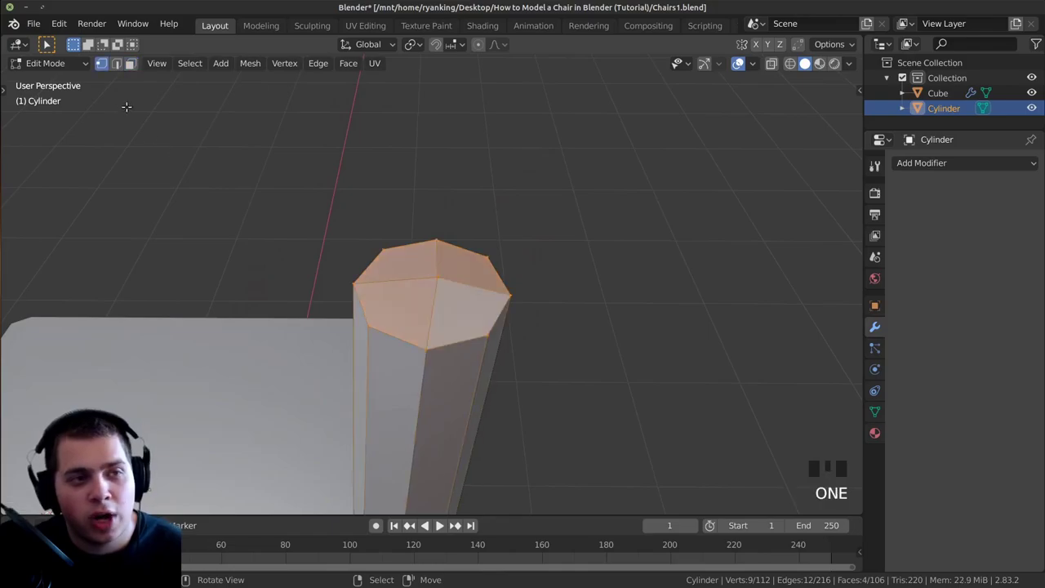
left_click(105, 67)
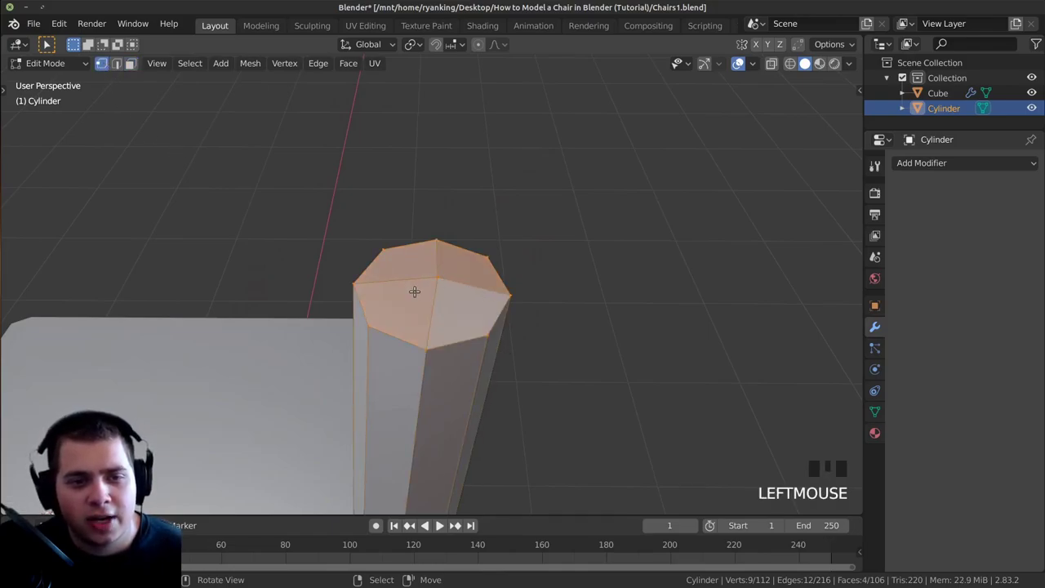
right_click(435, 280)
middle_click_drag(433, 308, 440, 277)
key("x")
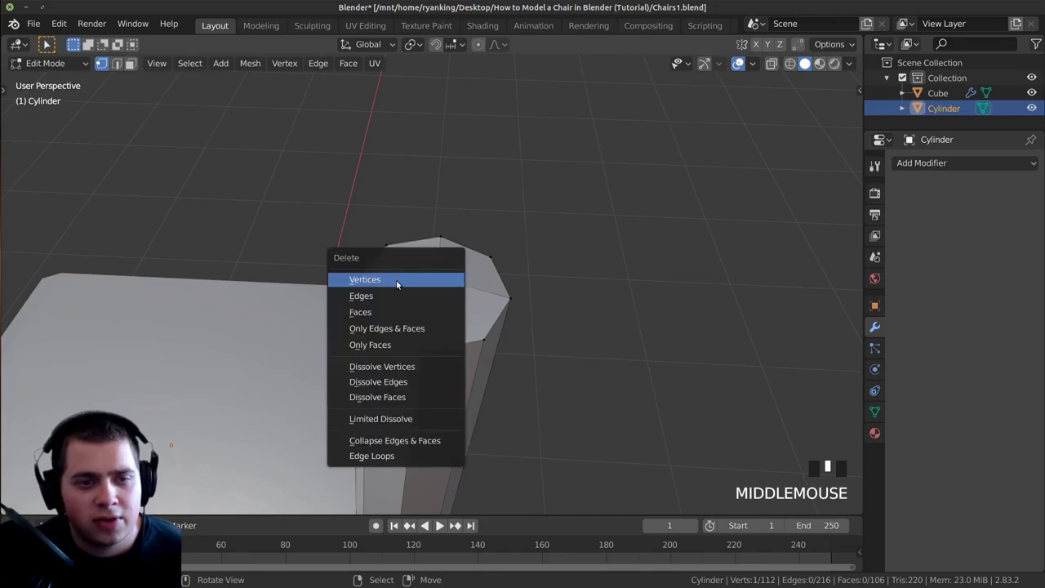
left_click(397, 282)
middle_click_drag(425, 316, 458, 349)
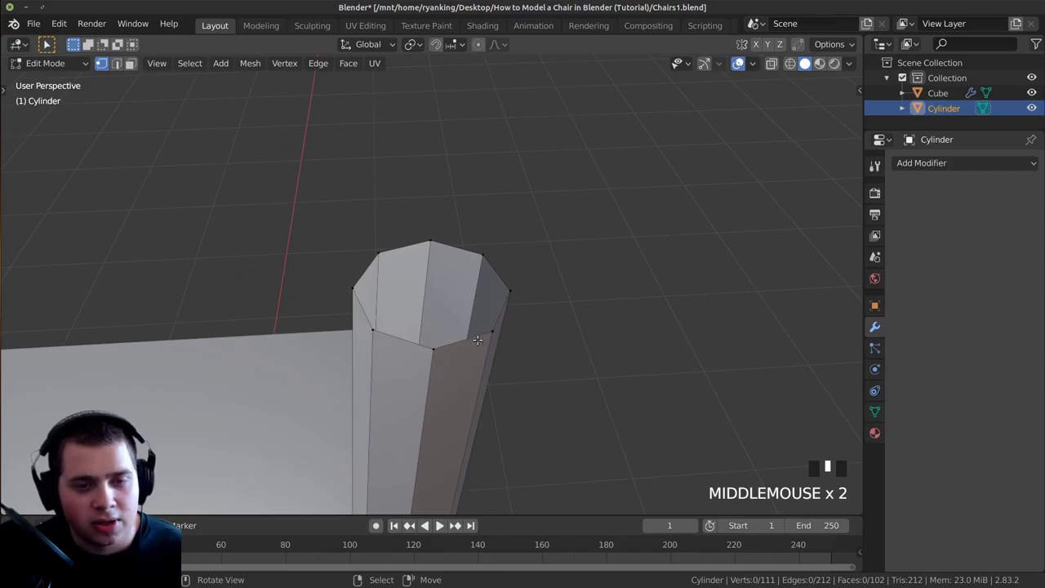
Select the open rim at the top of the backrest post and fill it with a single face
right_click(405, 317, "alt")
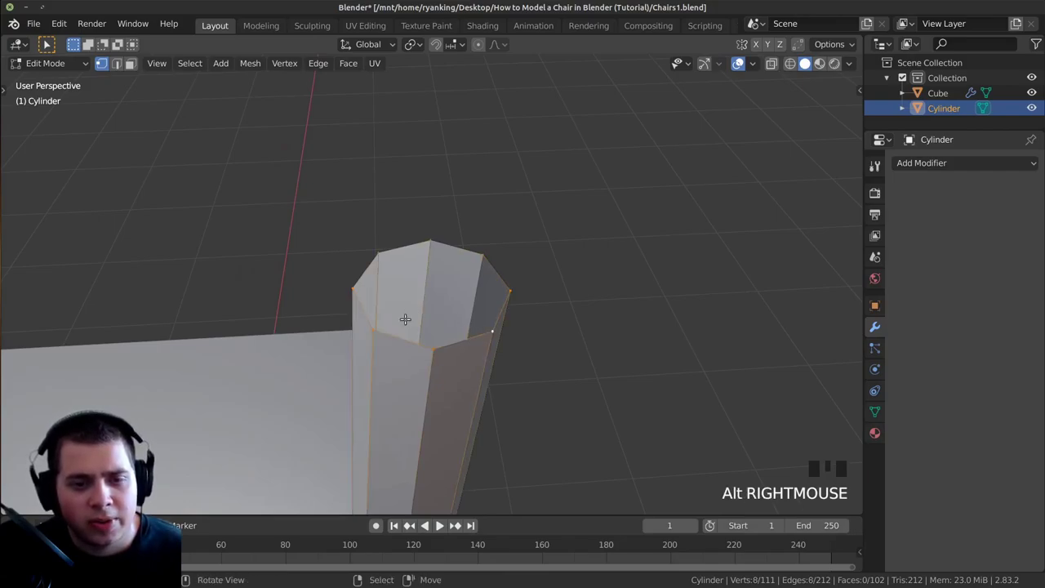
right_click(493, 328, "alt")
middle_click_drag(493, 327, 514, 273)
right_click(513, 273, "alt")
middle_click_drag(598, 361, 542, 294)
key("f")
scroll(554, 301, "up", 1)
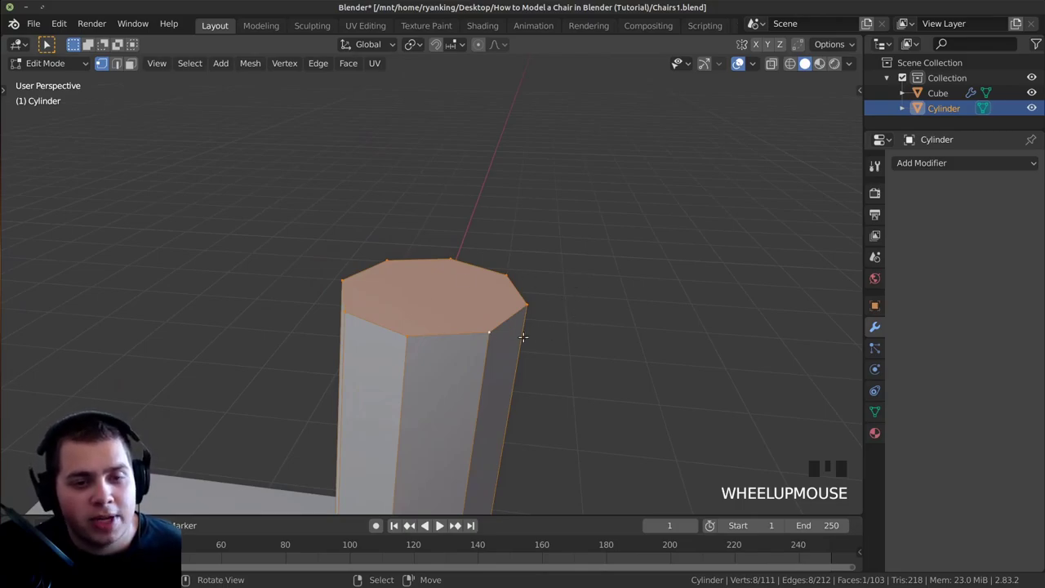
Bevel the rim of the post's top cap with two segments and a width of about 0.016 m
key("ctrl+b")
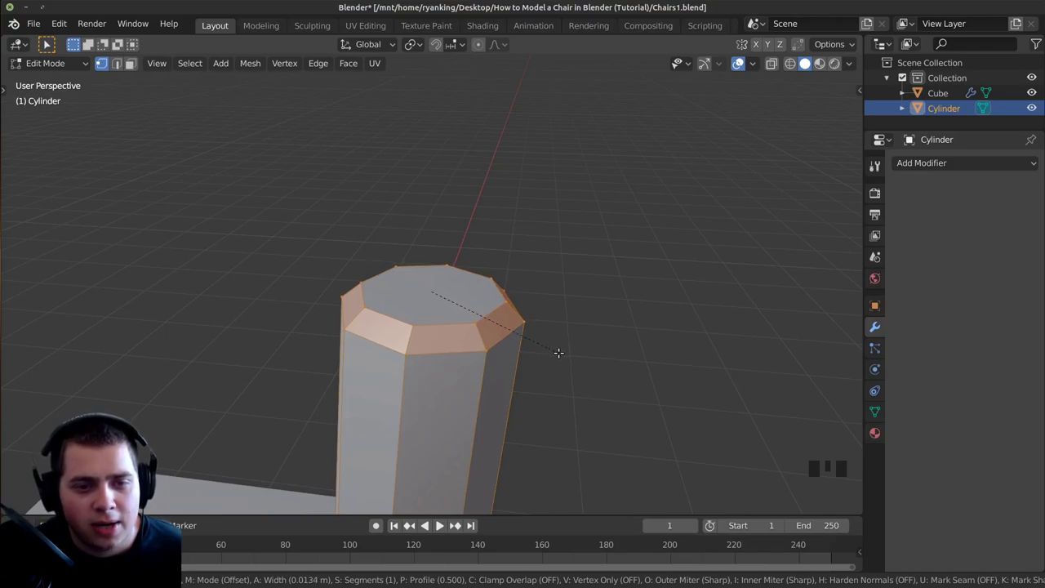
scroll(560, 353, "up", 1)
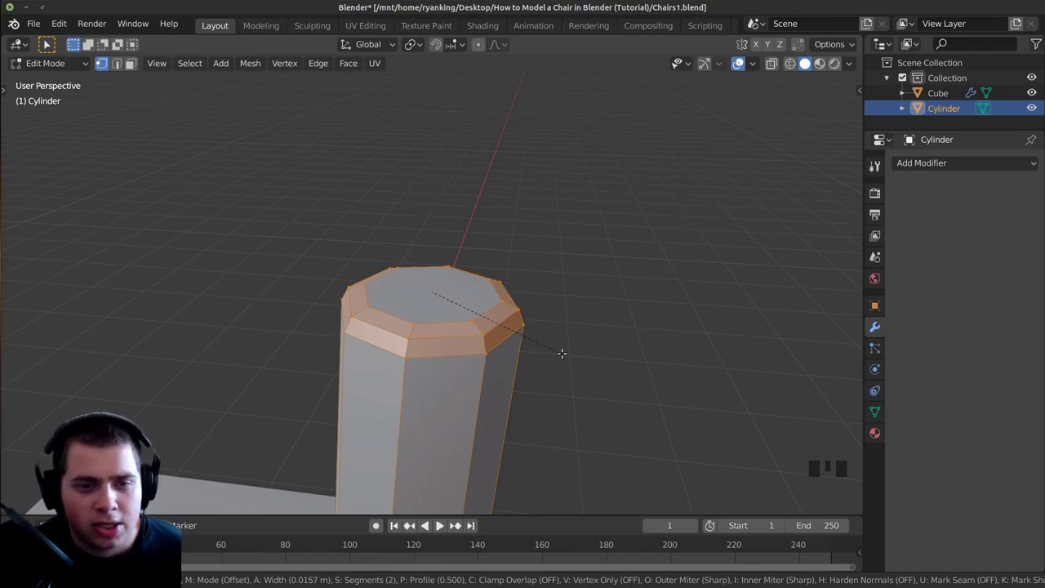
left_click(562, 352)
scroll(547, 359, "down", 3)
middle_click_drag(544, 362, 425, 376)
Leave mesh editing and add a Mirror modifier on the X axis to the leg frame
key("Tab")
scroll(368, 419, "down", 2)
middle_click_drag(367, 419, 560, 292, "shift")
left_click(921, 163)
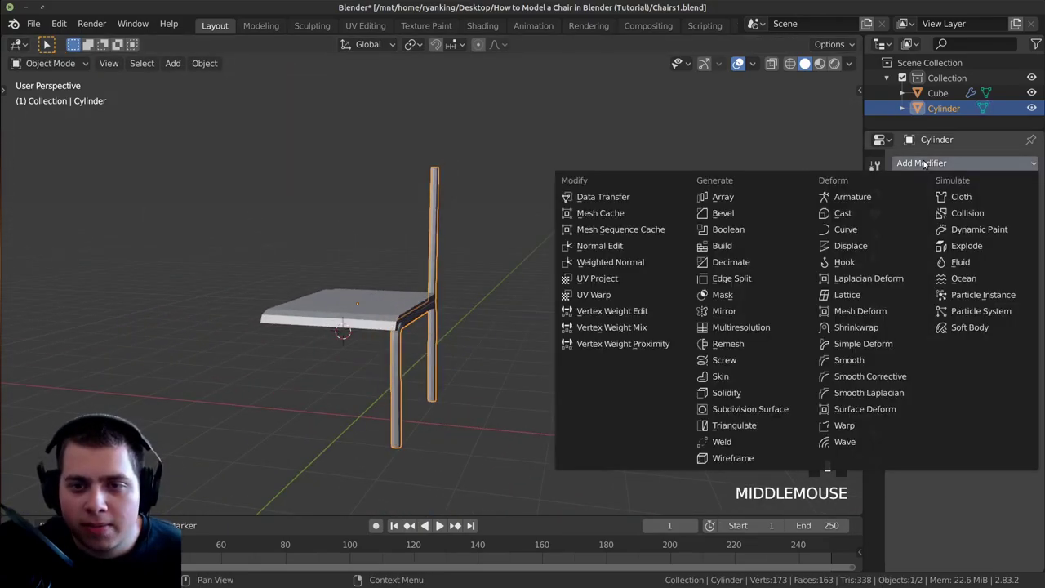
left_click(713, 312)
middle_click_drag(409, 266, 412, 297)
scroll(499, 304, "up", 3)
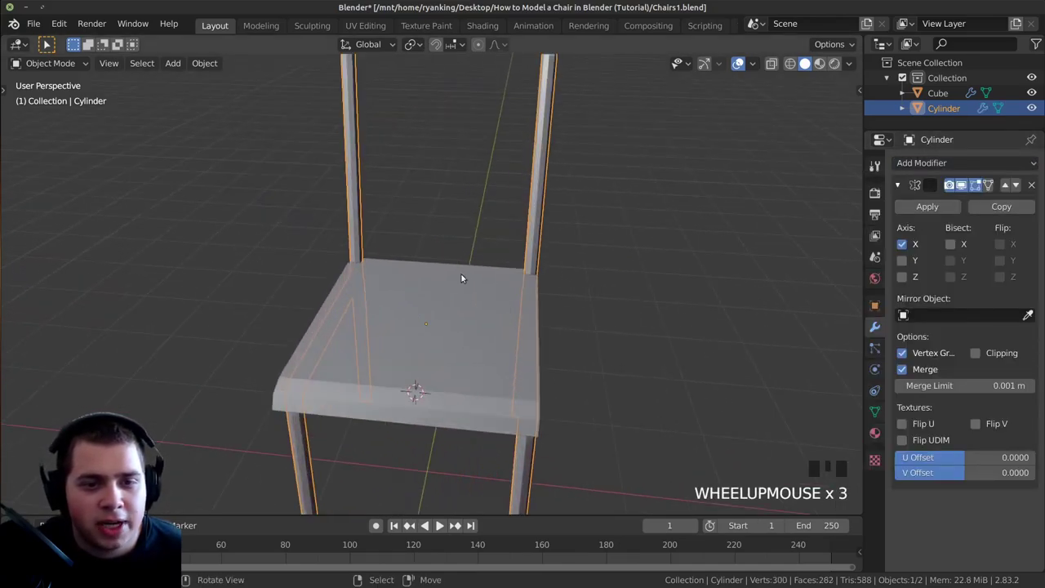
middle_click_drag(622, 258, 351, 318)
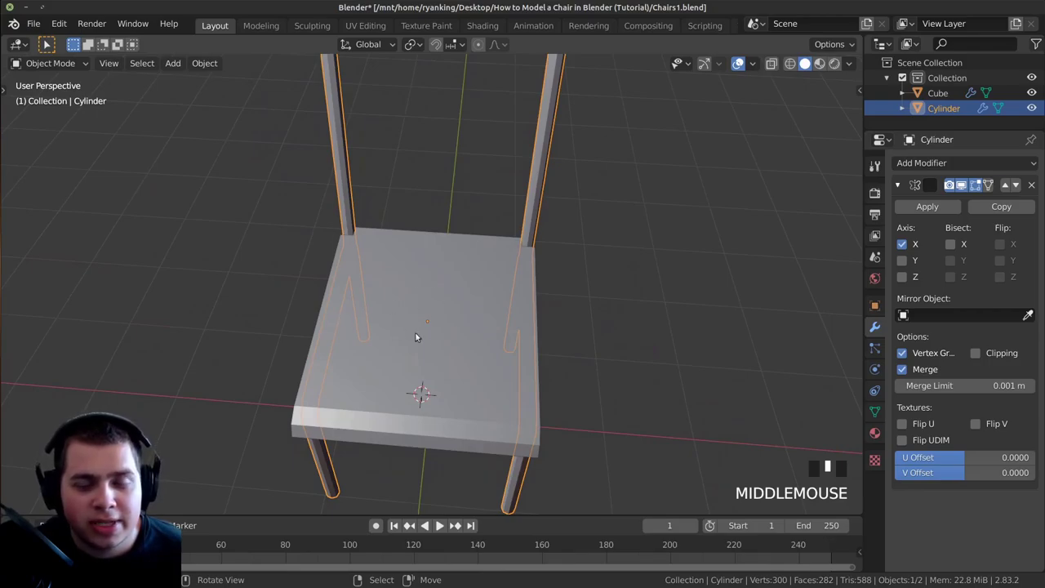
middle_click_drag(426, 330, 441, 336)
scroll(457, 337, "up", 1)
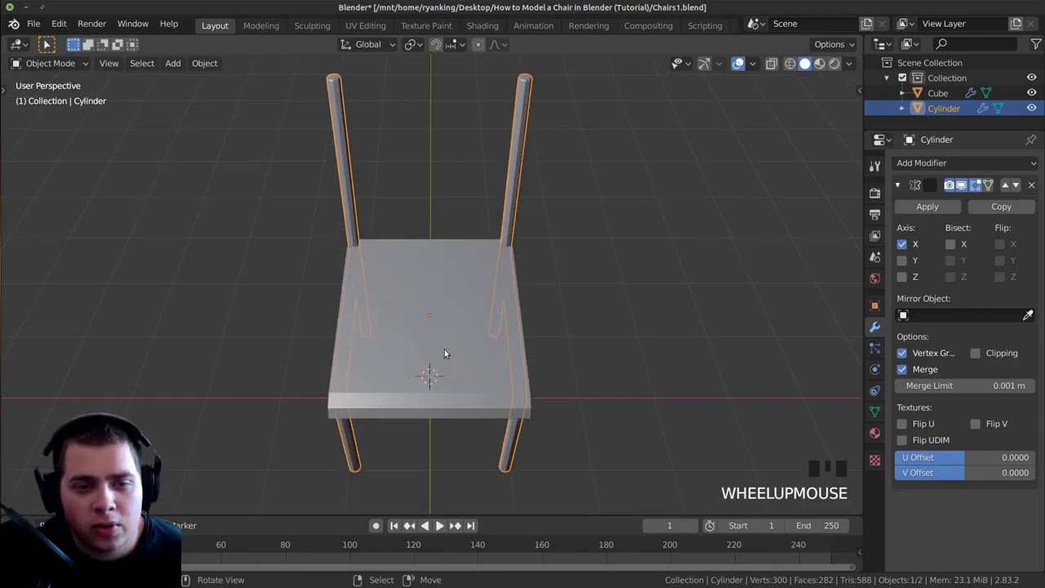
middle_click_drag(478, 266, 608, 272)
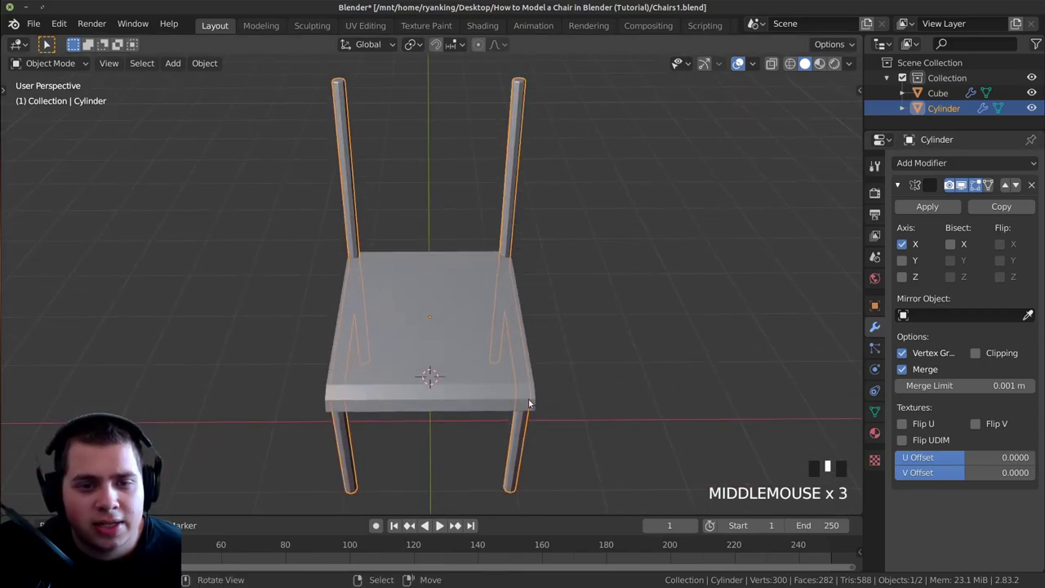
scroll(526, 399, "up", 1)
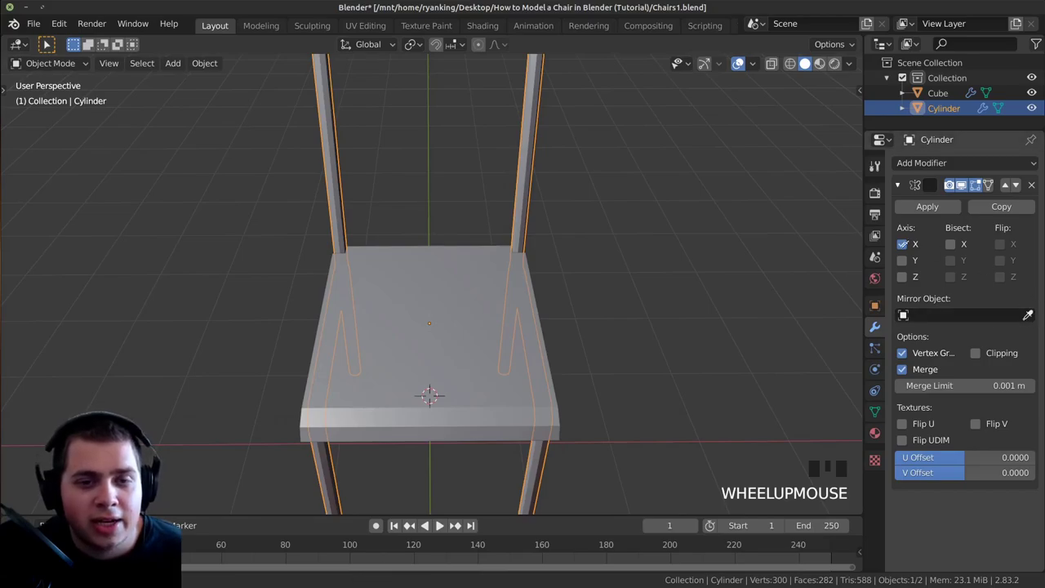
Set the seat (Cube) as the leg frame's mirror object and check both sides of the chair
left_click(1028, 316)
left_click(469, 335)
middle_click_drag(469, 335, 381, 324)
scroll(406, 283, "down", 2)
middle_click_drag(512, 327, 562, 310)
key("Tab")
key("Tab")
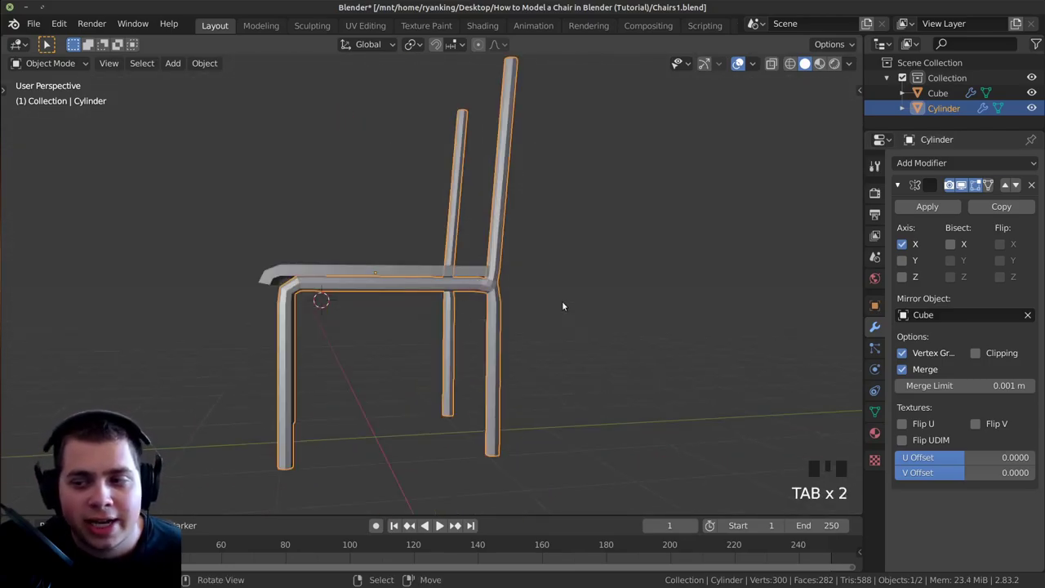
middle_click_drag(535, 247, 709, 246)
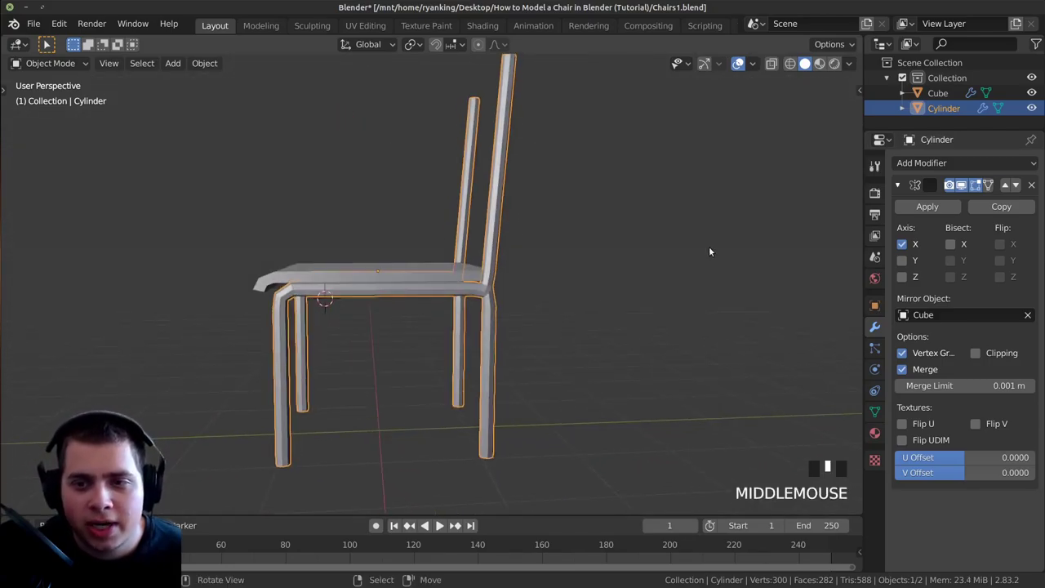
Add a Subdivision Surface modifier to the mirrored leg frame
left_click(931, 164)
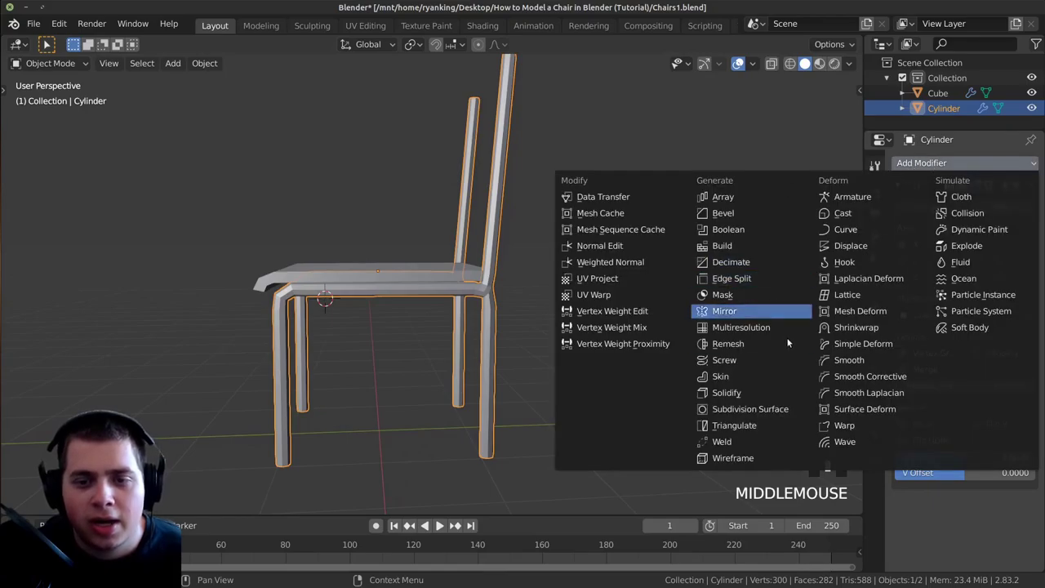
left_click(771, 411)
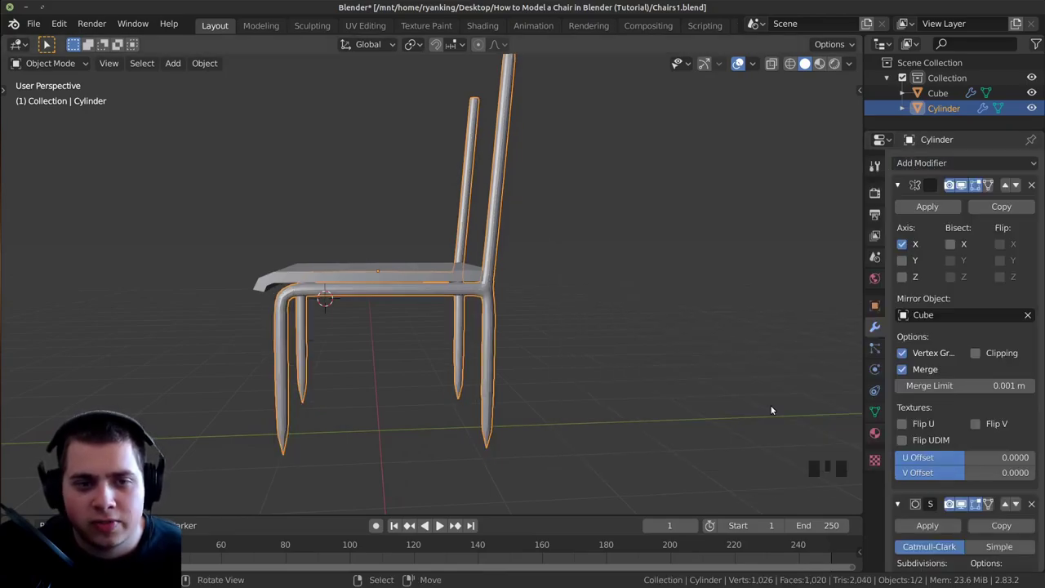
middle_click_drag(713, 390, 546, 243)
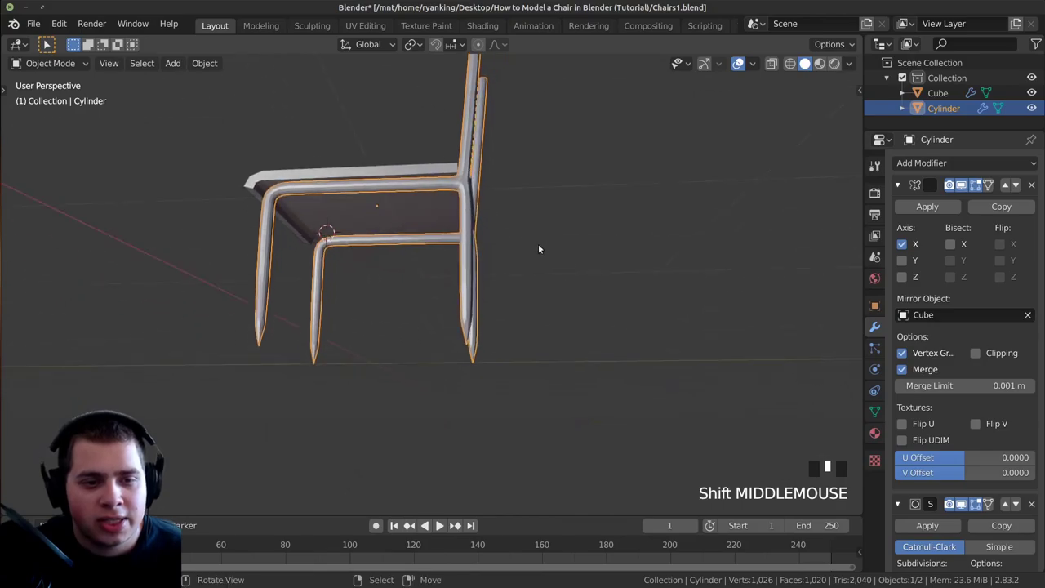
Edit the leg frame's mesh and add a loop cut to the rear leg, slid down close to its bottom end
scroll(586, 343, "up", 3)
key("Tab")
middle_click_drag(503, 434, 509, 280)
scroll(531, 311, "up", 2)
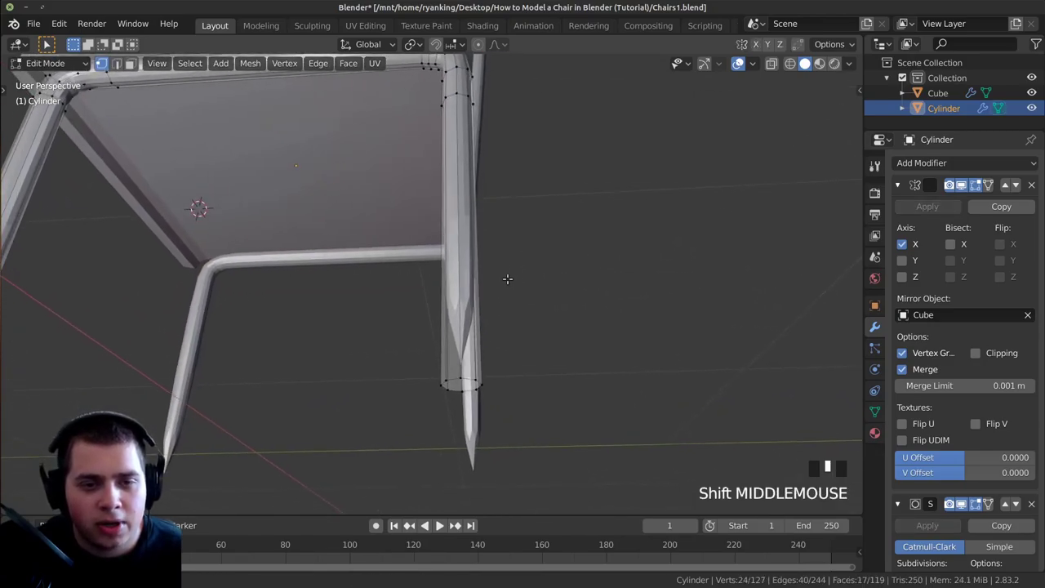
scroll(504, 313, "up", 2)
key("ctrl+r")
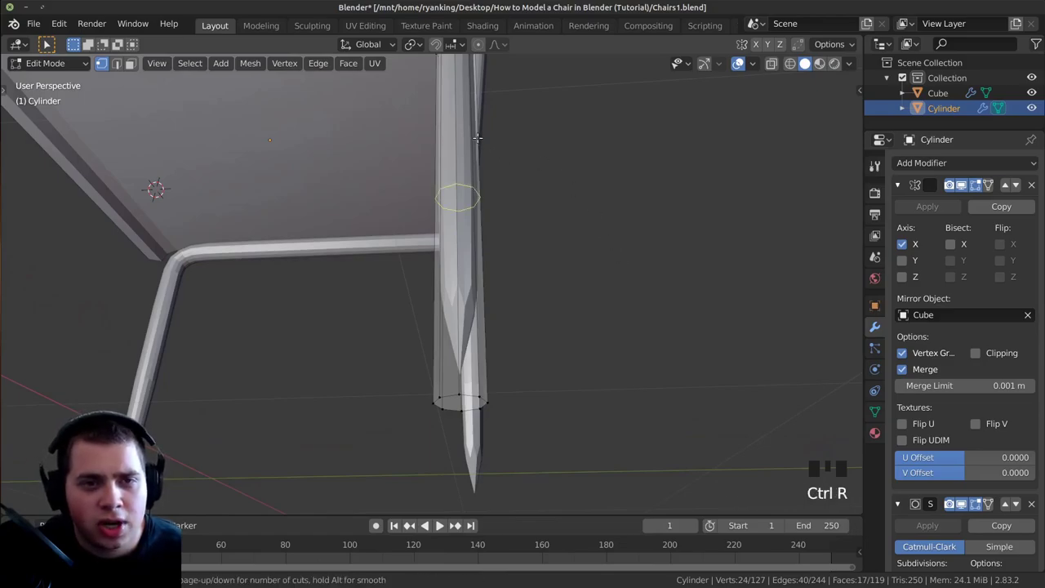
left_click(470, 127)
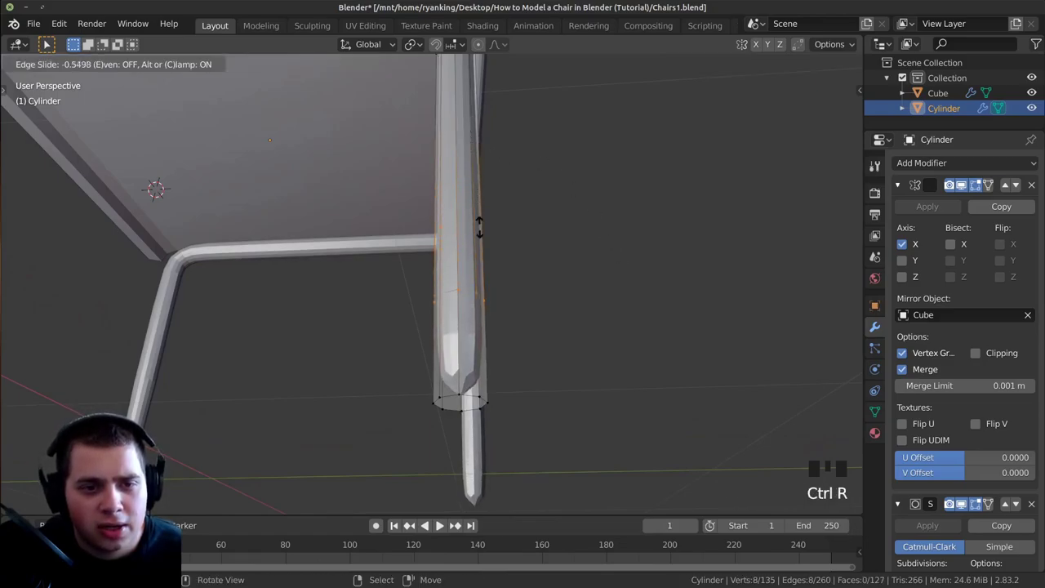
left_click(482, 304)
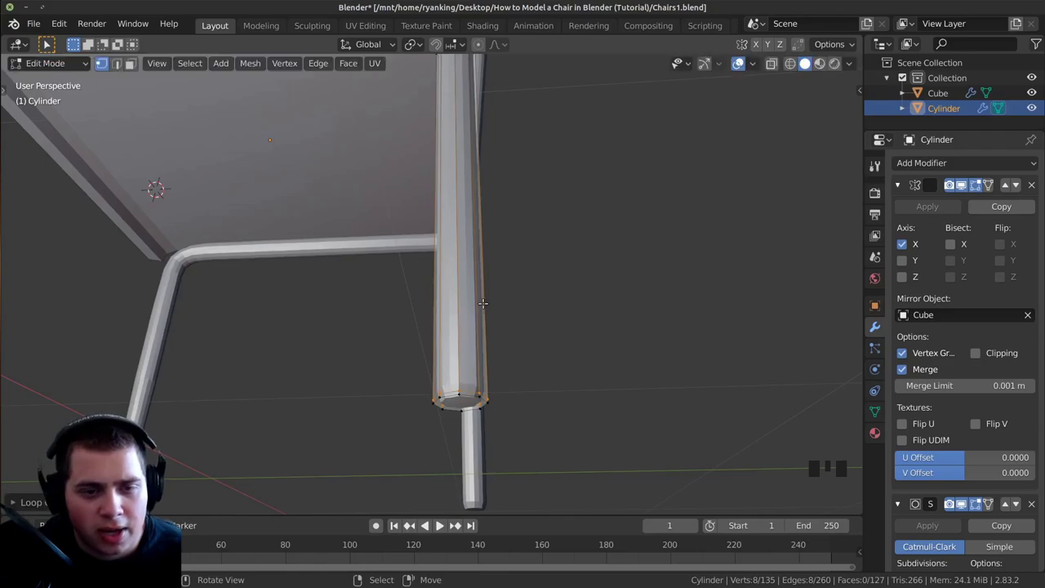
Inset the bottom face of the rear leg to leave a thin border and slightly adjust the inner face's scale
middle_click_drag(482, 293, 458, 139)
scroll(455, 130, "up", 3)
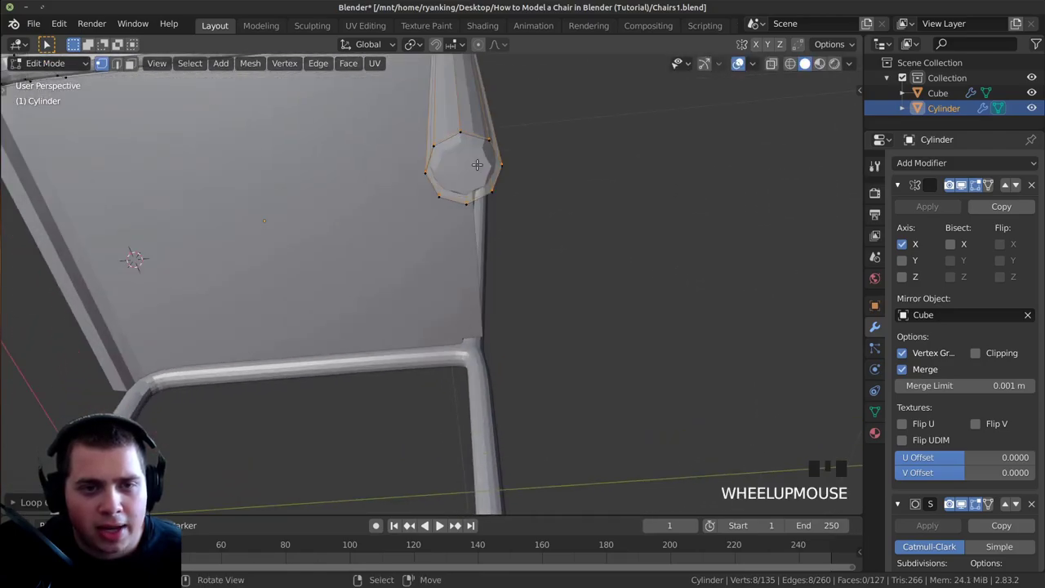
middle_click_drag(483, 167, 436, 167, "shift")
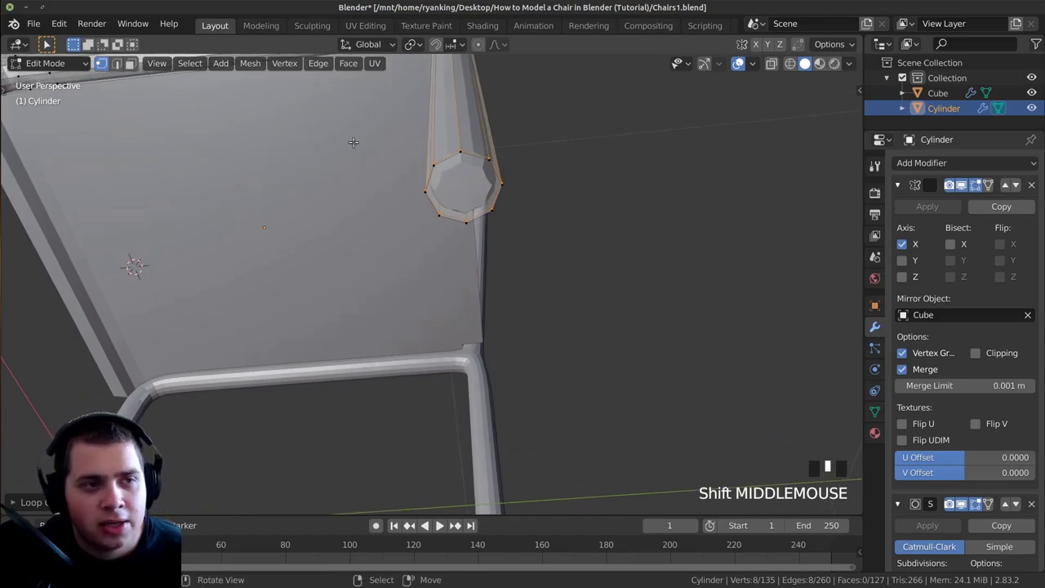
left_click(129, 64)
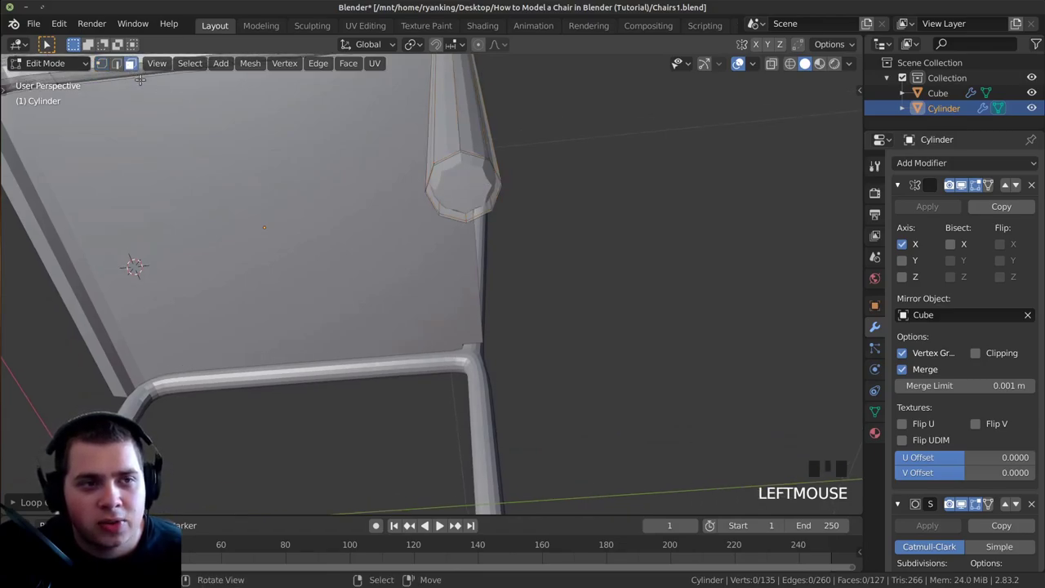
right_click(466, 181)
key("i")
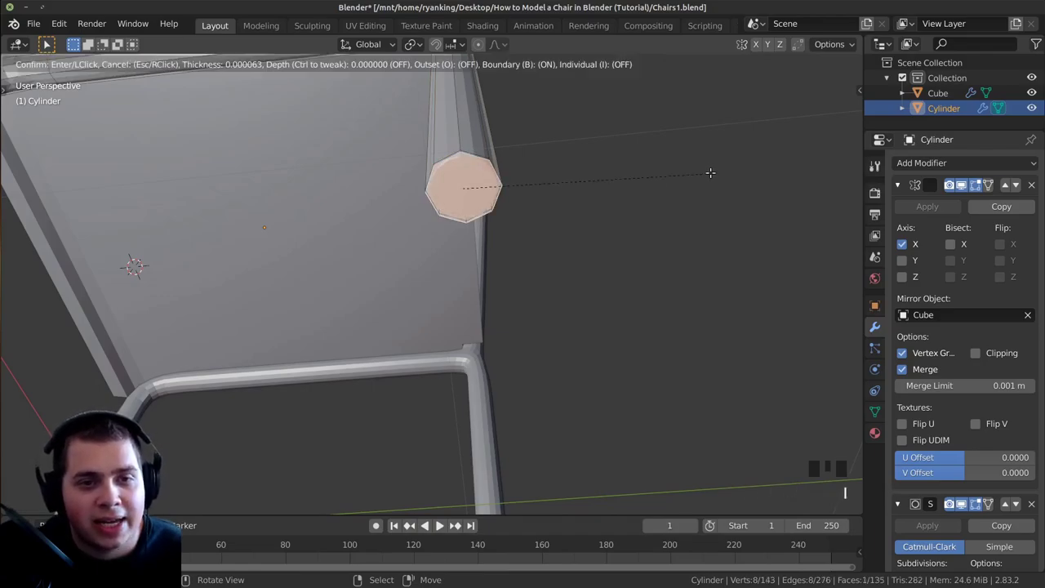
left_click(704, 175)
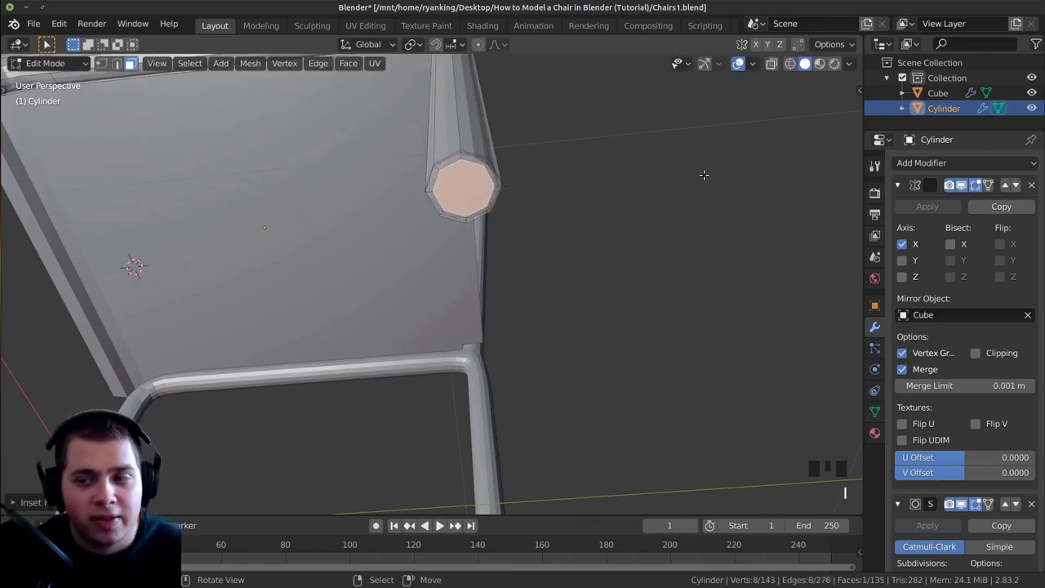
key("s")
left_click(677, 212)
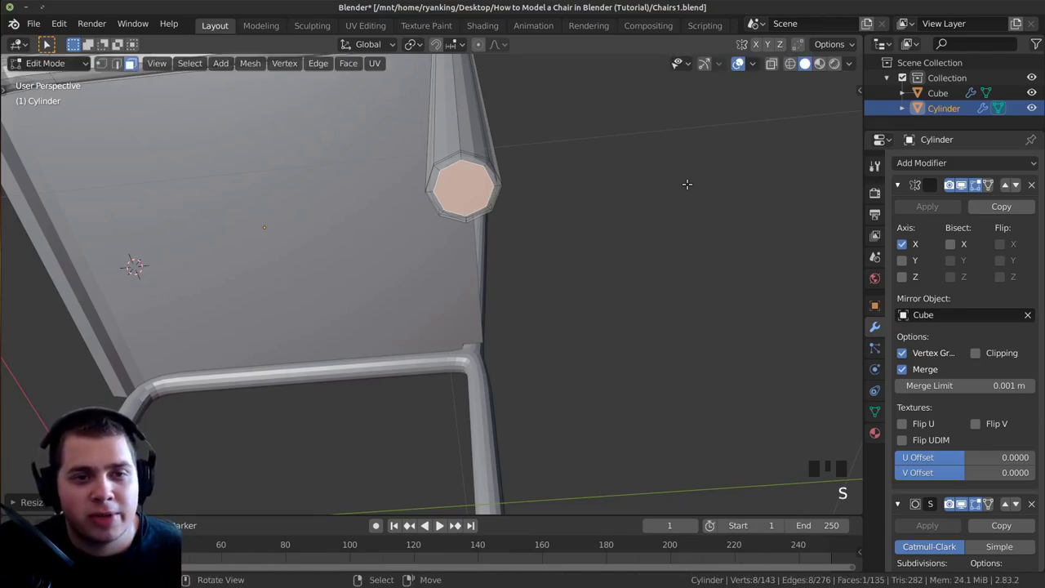
Leave mesh editing and apply Shade Smooth to the leg frame
middle_click_drag(598, 198, 602, 222)
key("Tab")
middle_click_drag(486, 273, 517, 439)
scroll(572, 347, "down", 2)
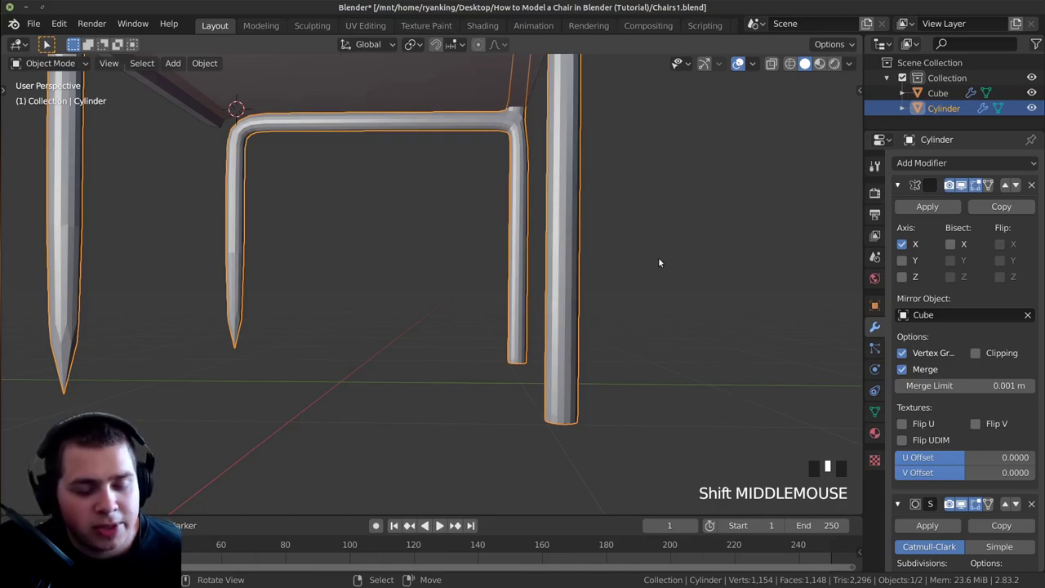
right_click(584, 202)
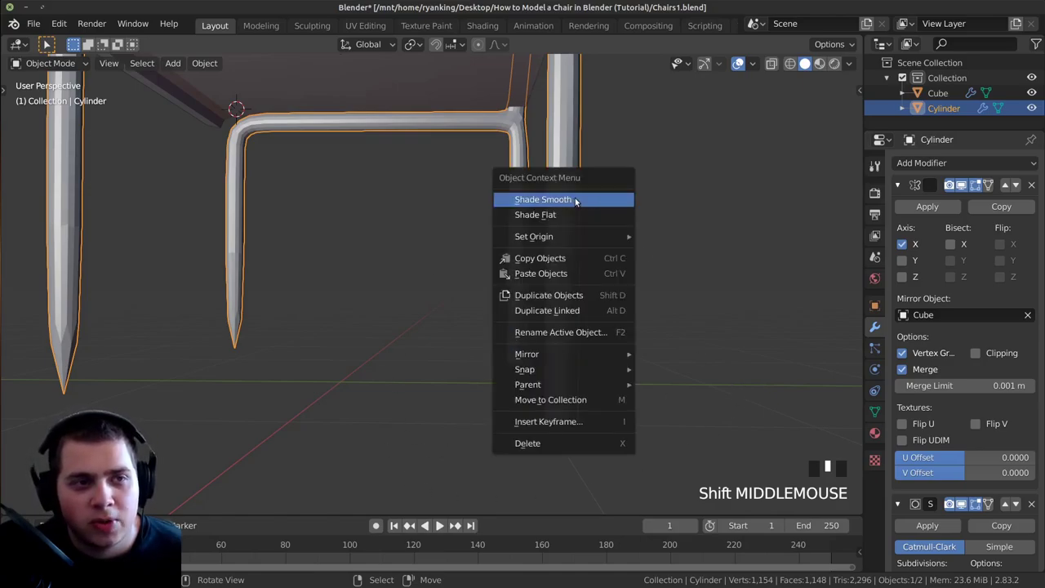
left_click(544, 199)
key("w")
left_click(205, 63)
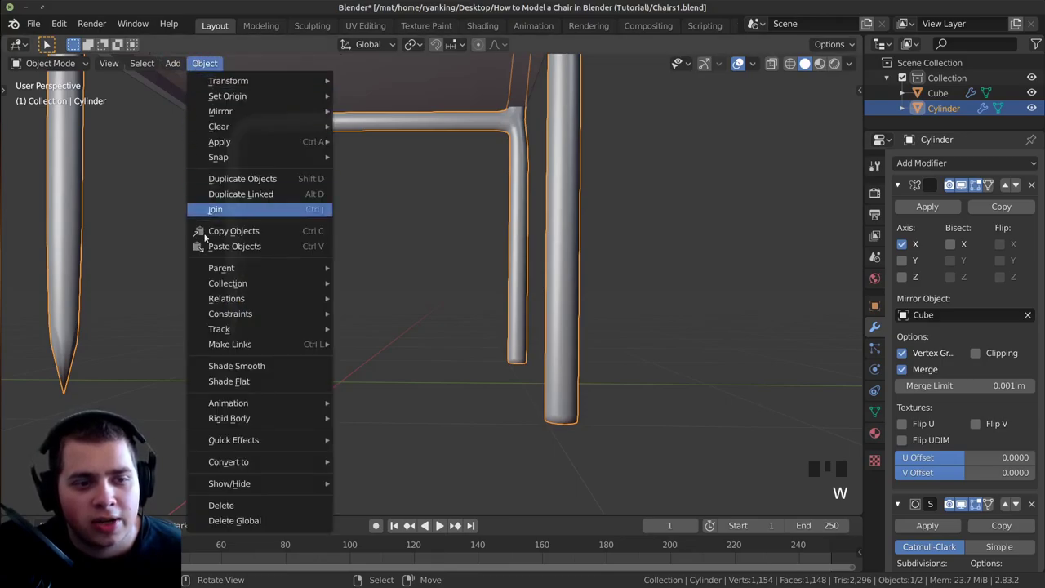
left_click(220, 366)
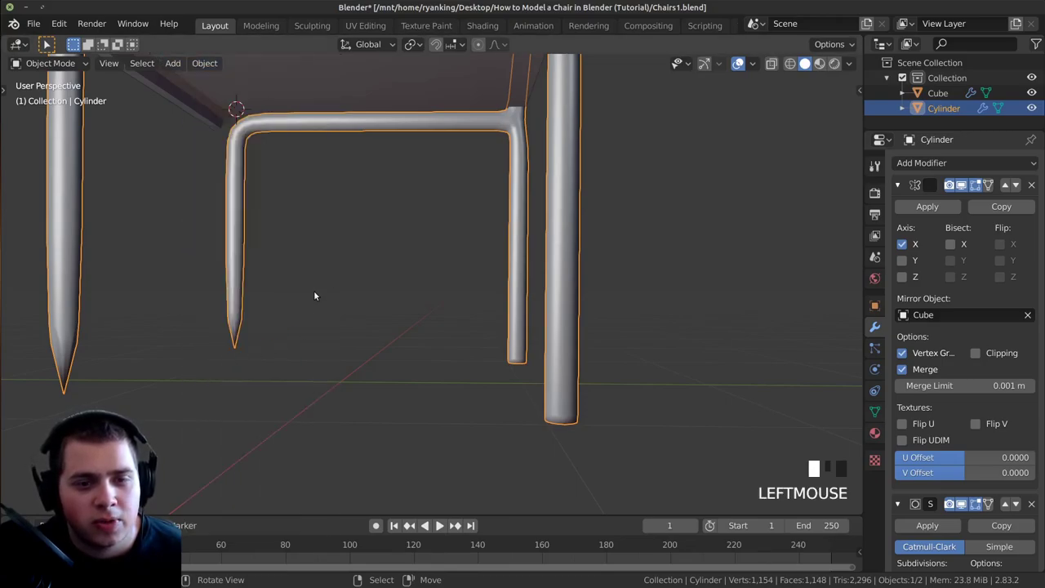
Examine the legs' shape and set the leg frame's Subdivision Surface viewport level to 2
scroll(322, 282, "down", 2)
middle_click_drag(309, 228, 444, 242, "shift")
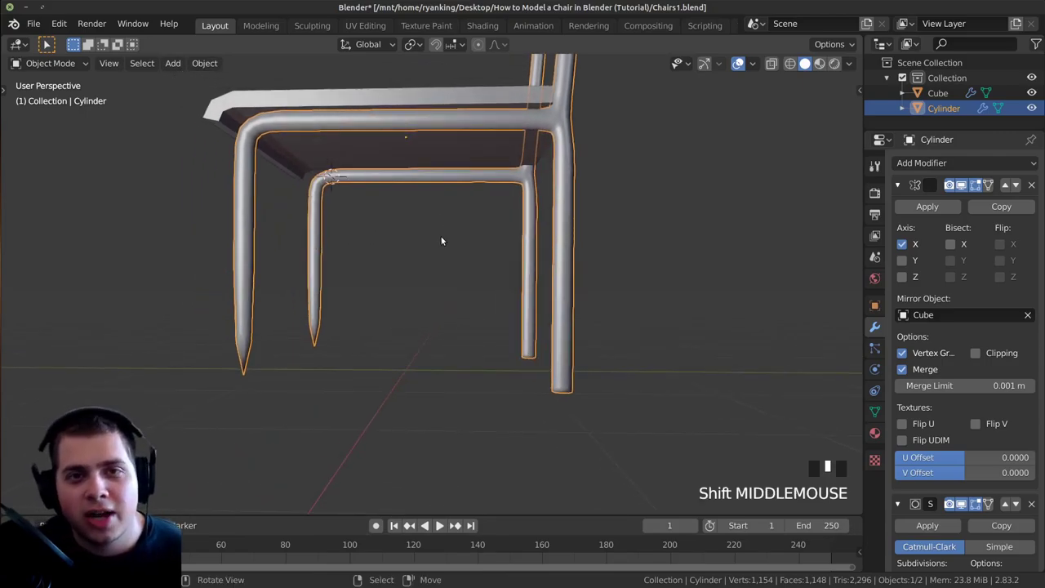
middle_click_drag(450, 222, 534, 372)
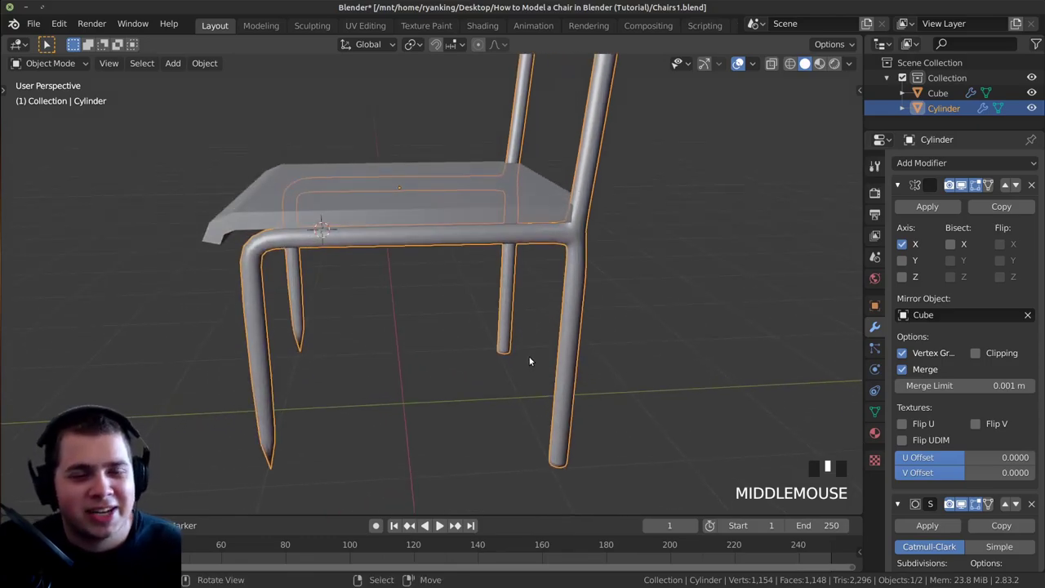
middle_click_drag(425, 381, 535, 302)
middle_click_drag(535, 302, 517, 280, "shift")
scroll(490, 310, "up", 4)
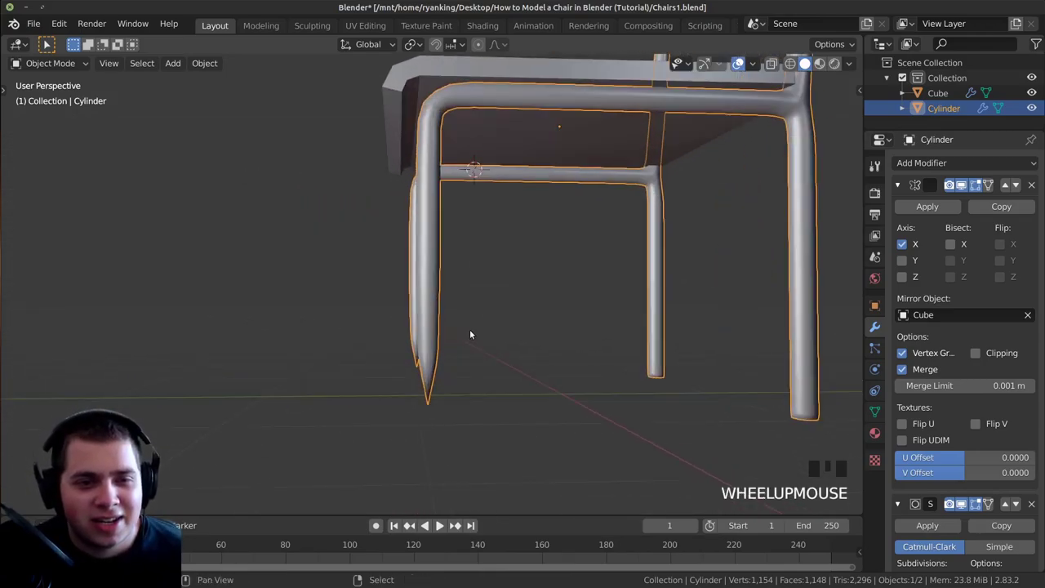
middle_click_drag(422, 284, 465, 300)
scroll(467, 329, "up", 3)
scroll(963, 392, "down", 2)
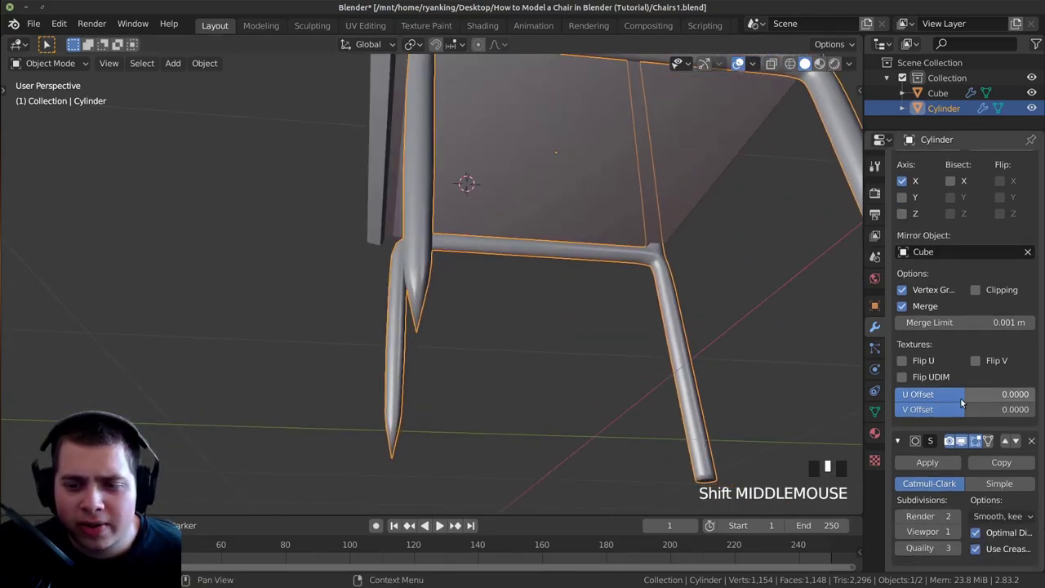
left_click(958, 532)
scroll(695, 406, "down", 2)
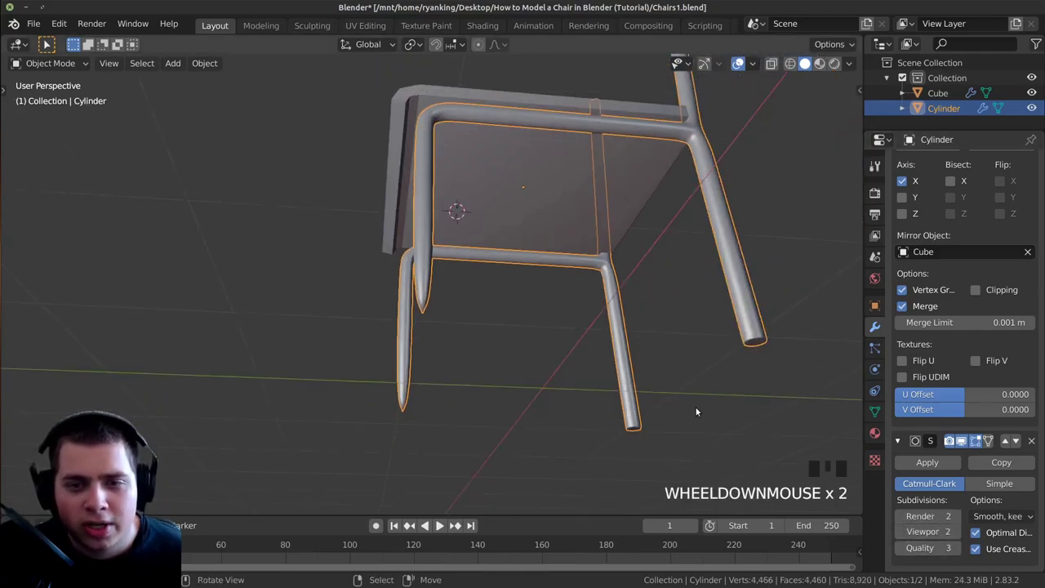
middle_click_drag(695, 406, 684, 414)
Edit the leg frame's mesh and add a loop cut to the front leg, slid down to its bottom end
middle_click_drag(676, 372, 539, 258)
scroll(540, 258, "up", 4)
key("Tab")
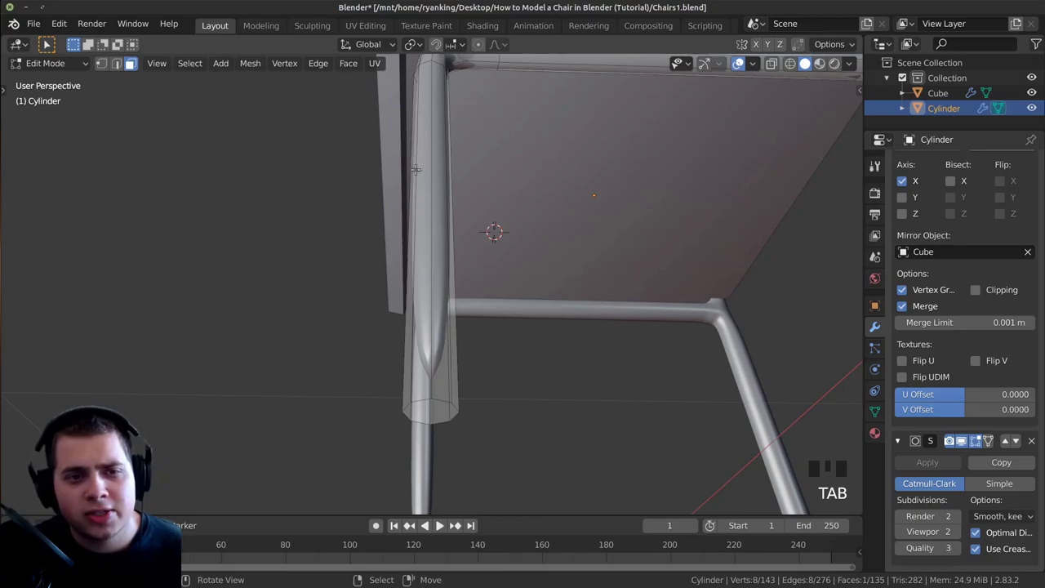
key("ctrl+r")
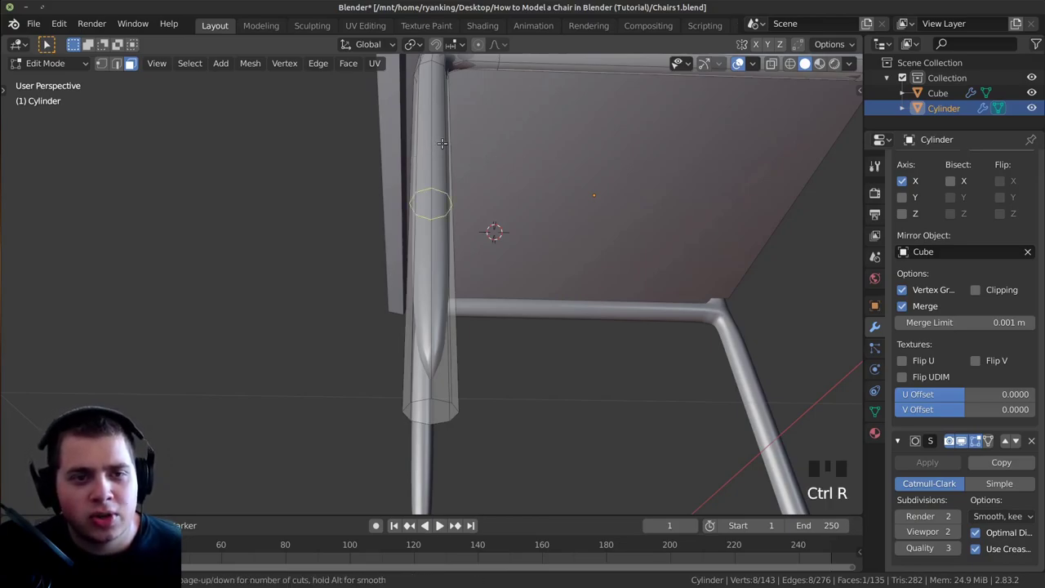
left_click(441, 150)
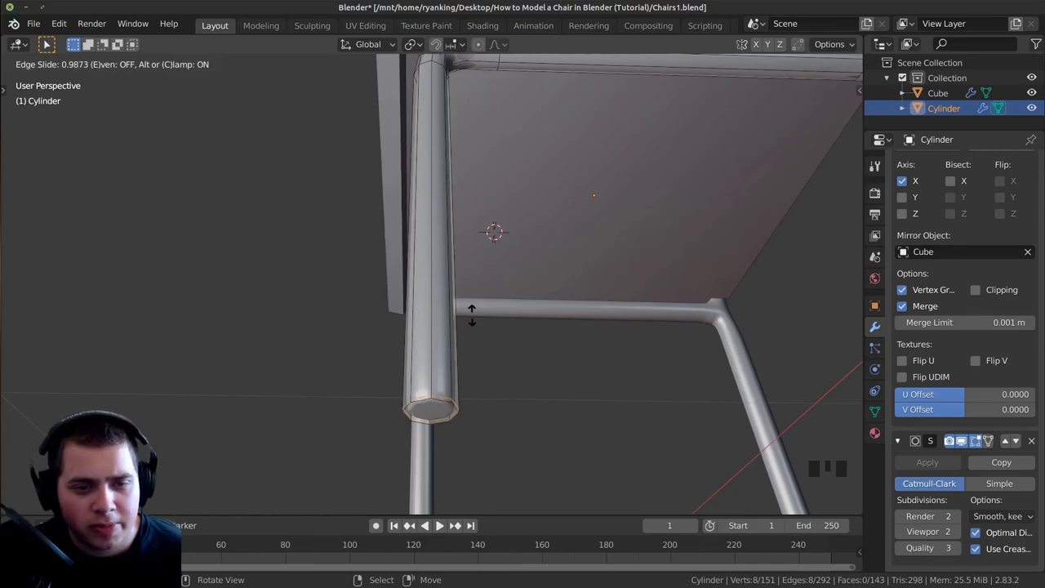
left_click(472, 315)
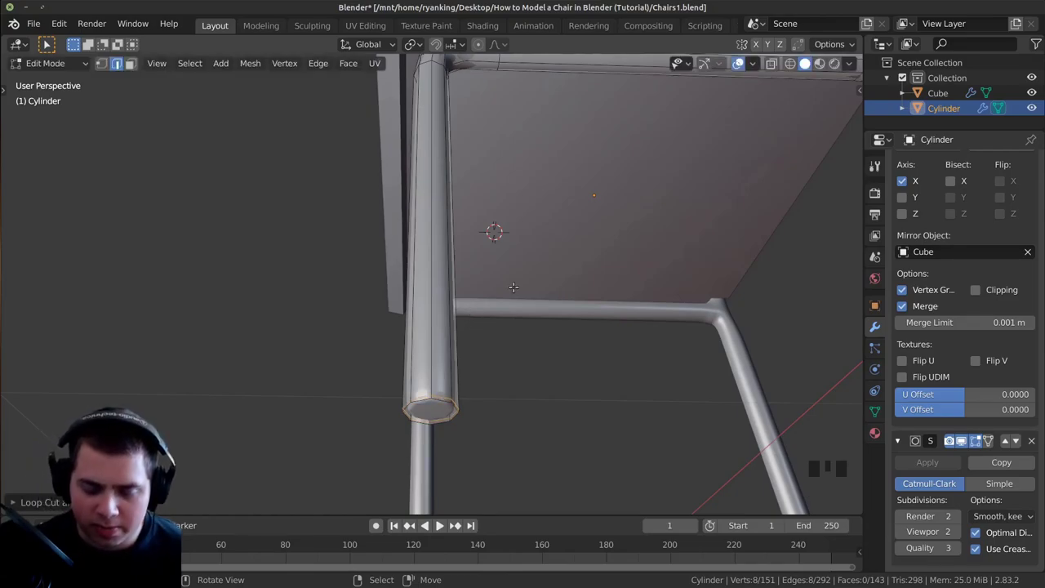
Inset the bottom face of the front leg by about 0.012 m
key("KP_Decimal")
middle_click_drag(358, 266, 455, 278)
scroll(452, 296, "up", 2)
key("3")
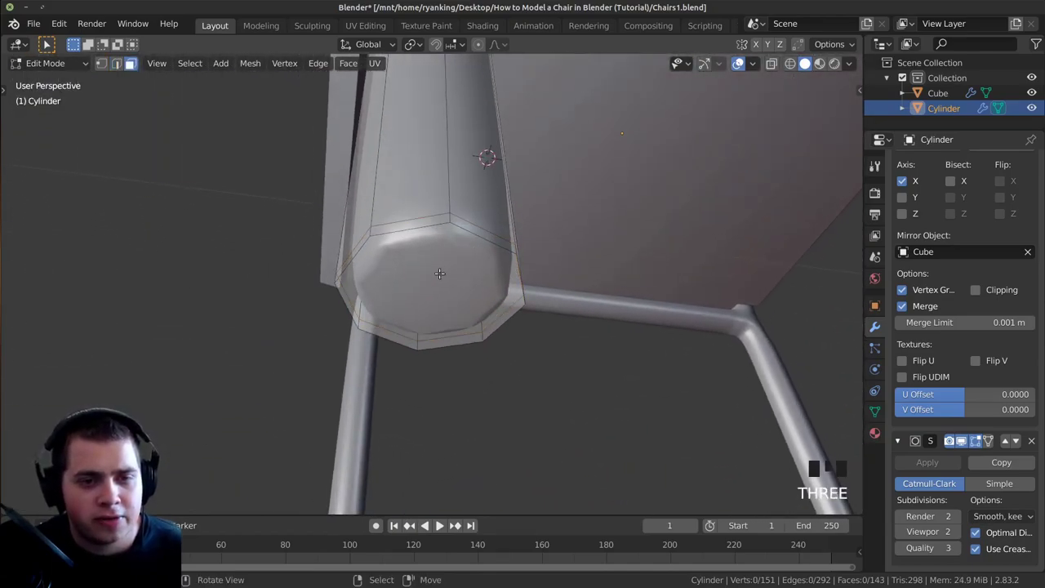
right_click(453, 290)
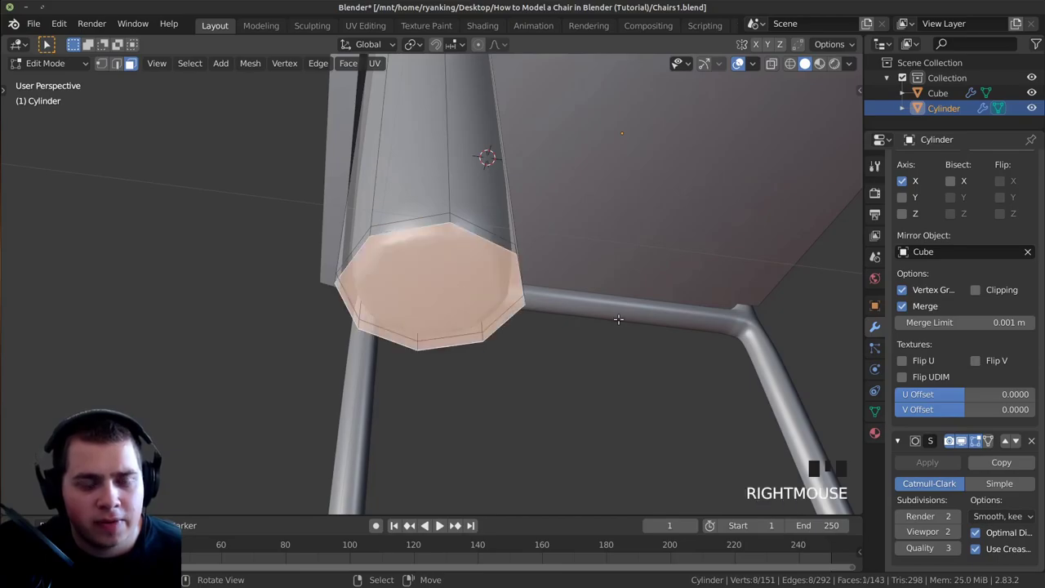
middle_click_drag(621, 320, 653, 322)
key("i")
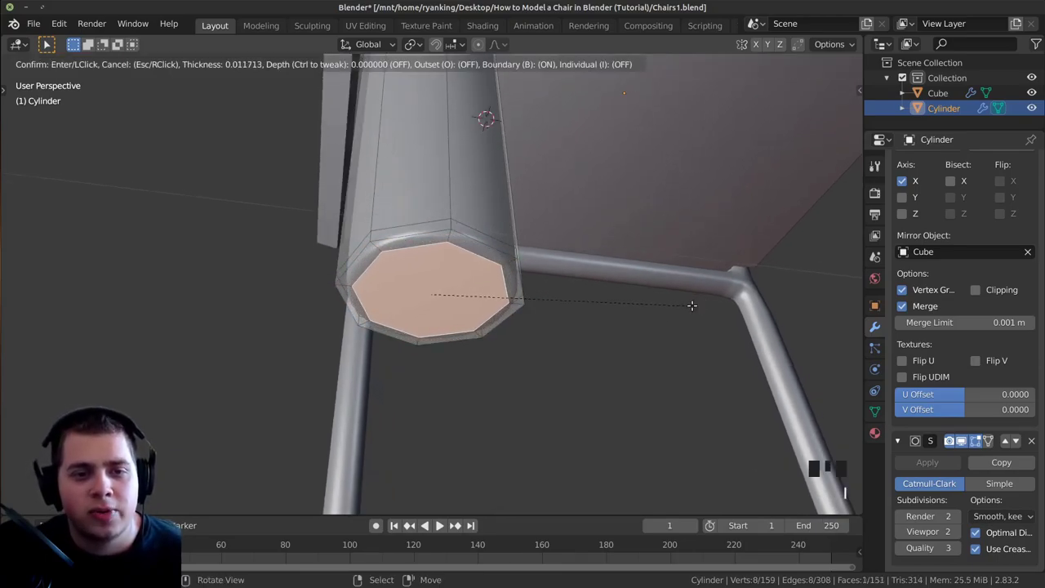
left_click(688, 305)
middle_click_drag(688, 306, 417, 290)
scroll(502, 429, "down", 3)
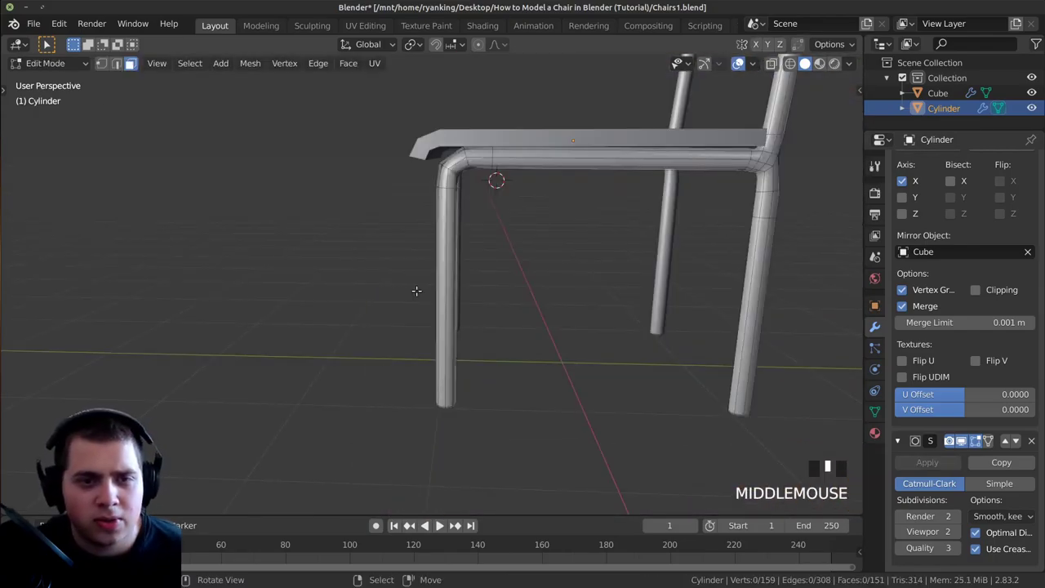
Leave the leg frame's mesh editing and select the seat in the right orthographic view
key("KP_3")
middle_click_drag(468, 294, 452, 369, "shift")
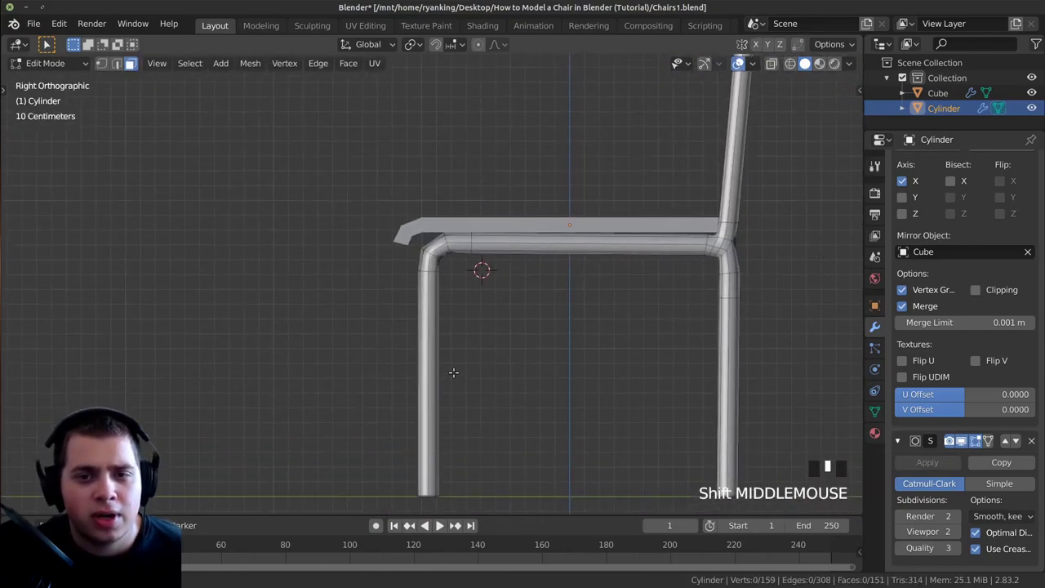
scroll(452, 347, "up", 2)
key("Tab")
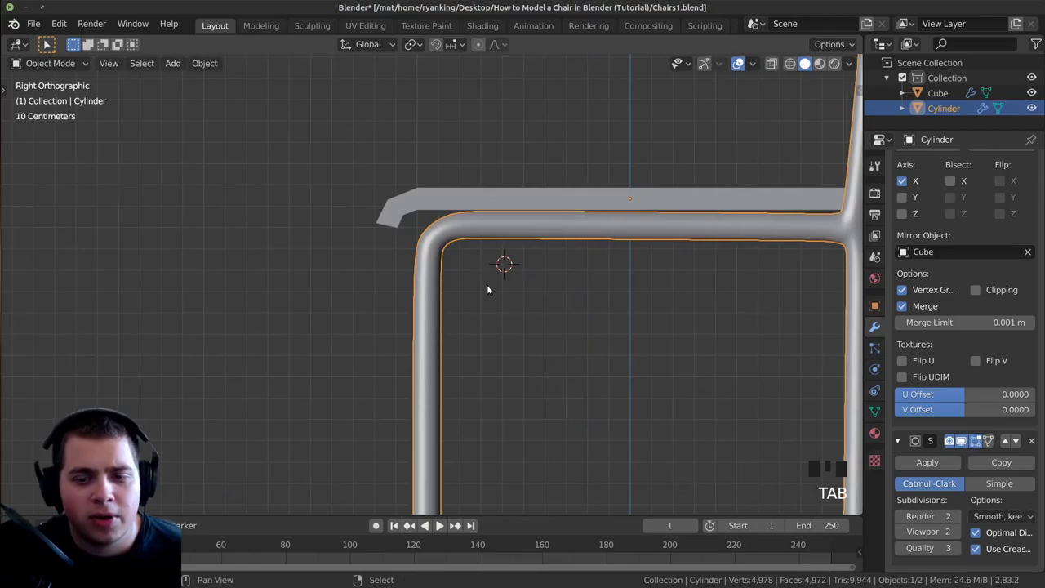
middle_click_drag(490, 287, 509, 355, "shift")
scroll(502, 364, "up", 1)
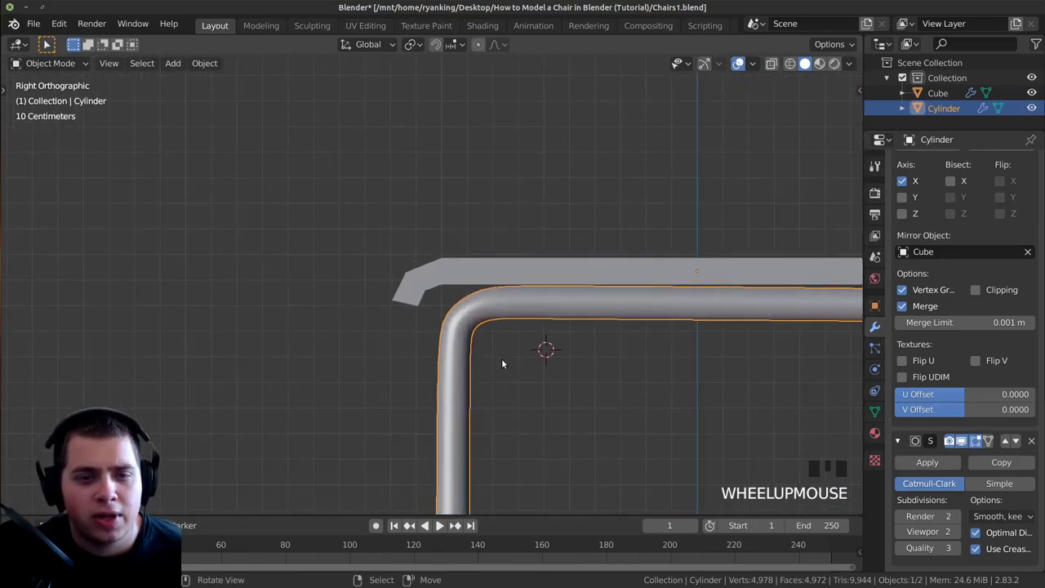
right_click(486, 274)
middle_click_drag(485, 274, 450, 267, "shift")
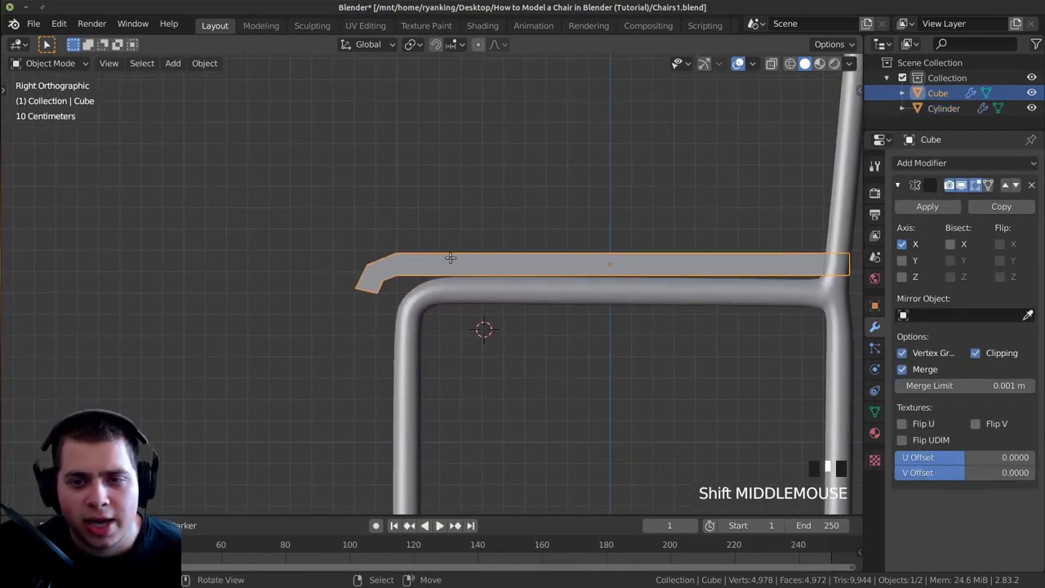
Edit the seat's mesh and move all of it down about 0.017 m along Z onto the leg frame
key("Tab")
scroll(539, 266, "up", 3)
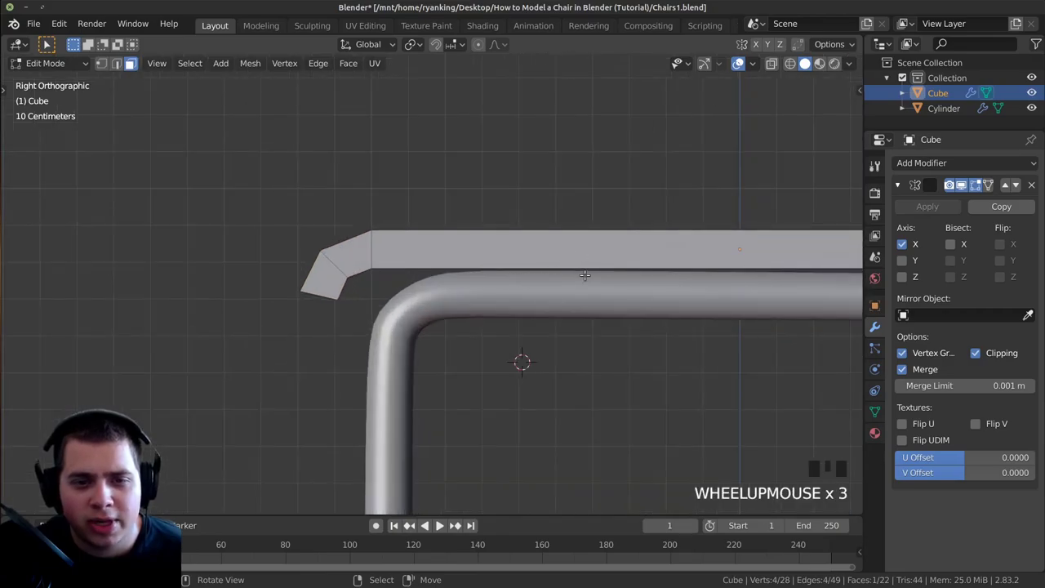
middle_click_drag(681, 263, 539, 252, "shift")
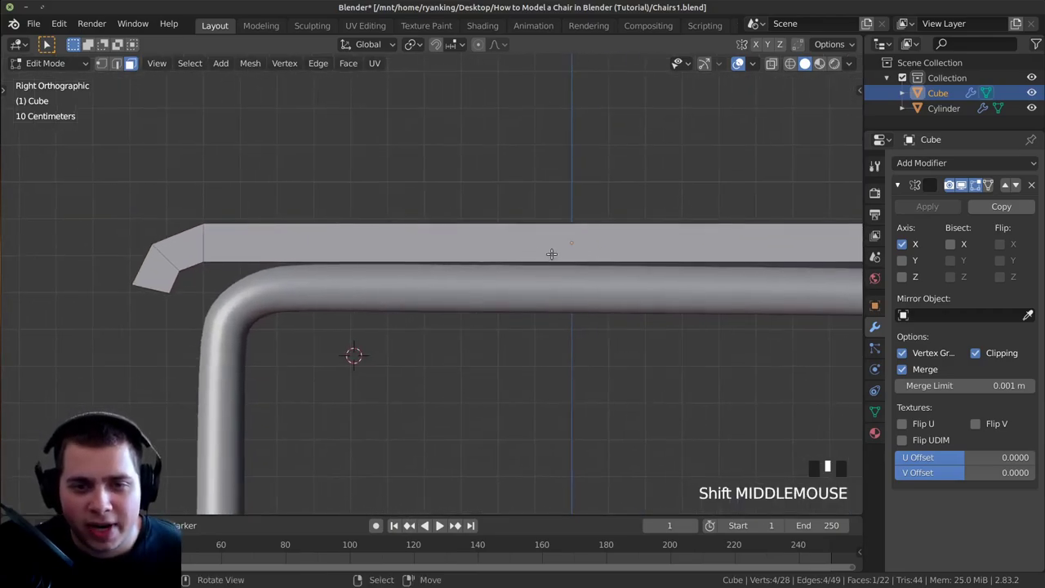
scroll(523, 271, "up", 3)
scroll(528, 252, "down", 4)
key("a")
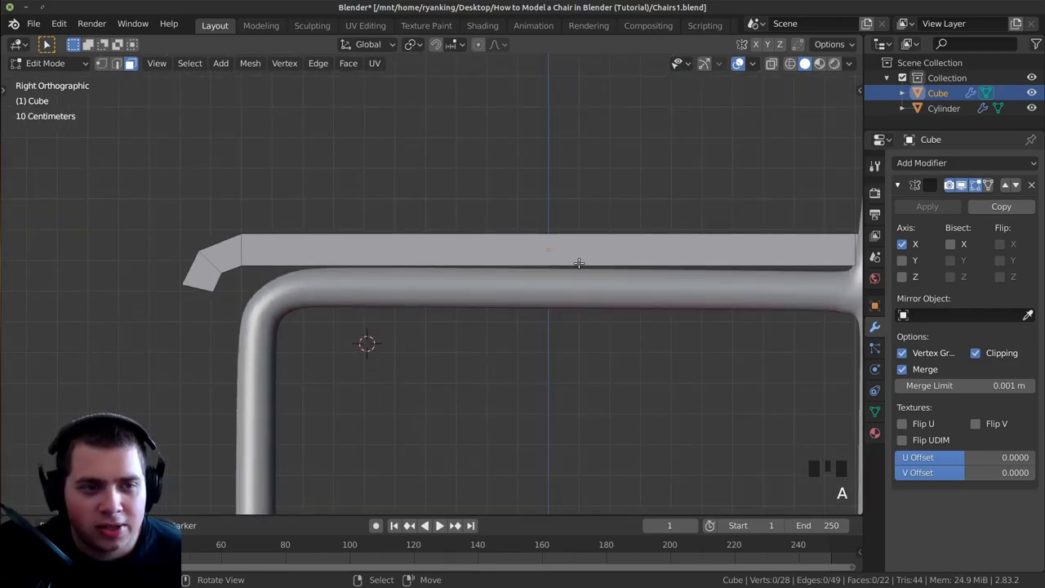
key("a")
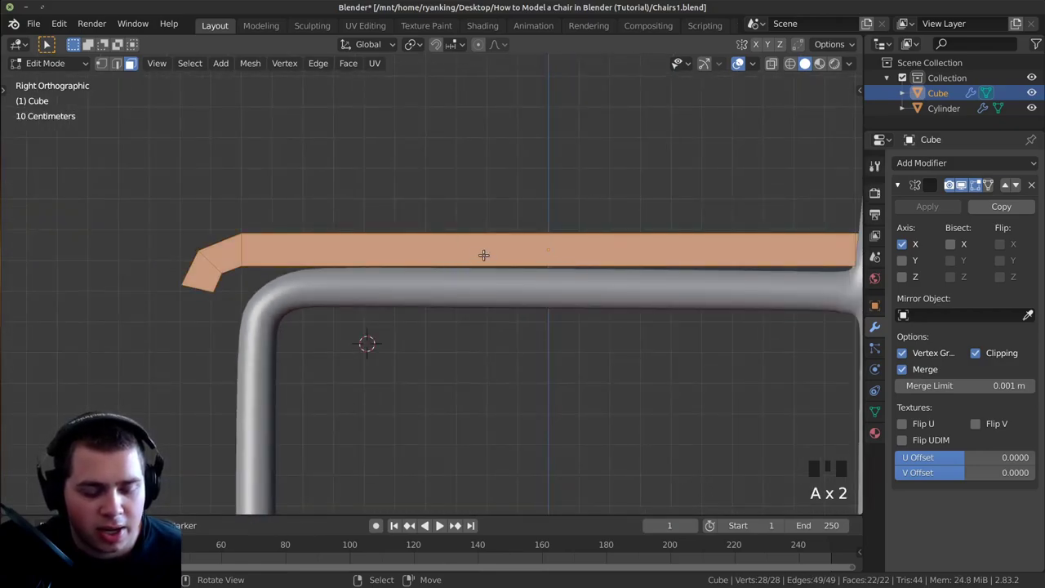
key("g")
key("z")
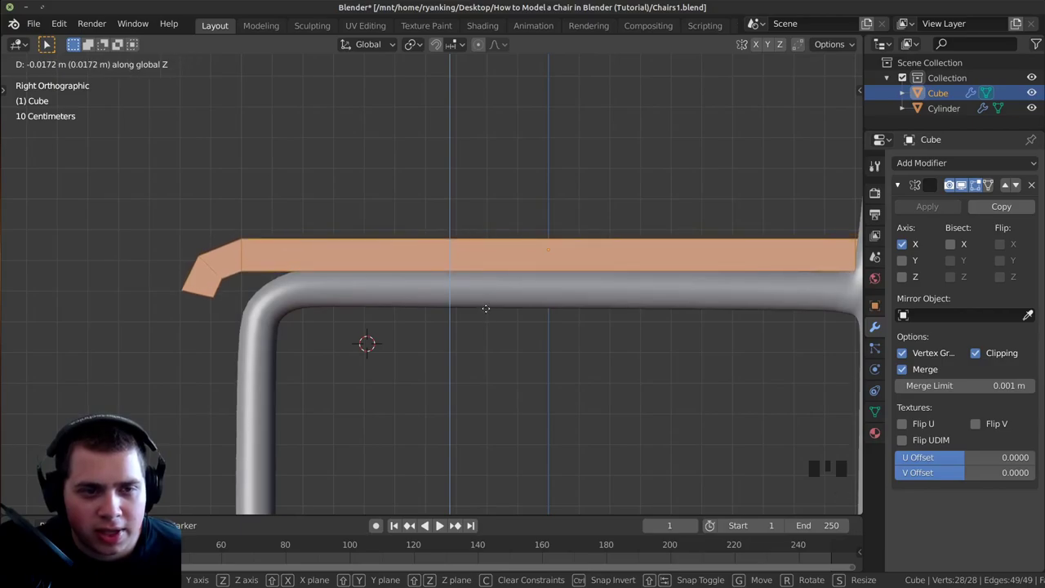
left_click(486, 308)
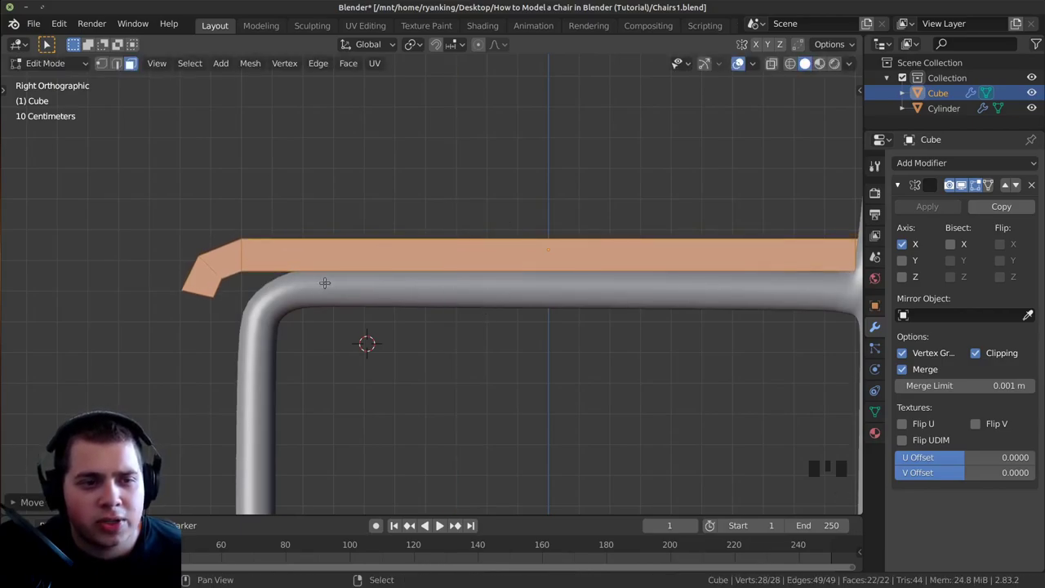
Switch the seat's mesh editing to vertex selection with wireframe shading
scroll(418, 289, "up", 2)
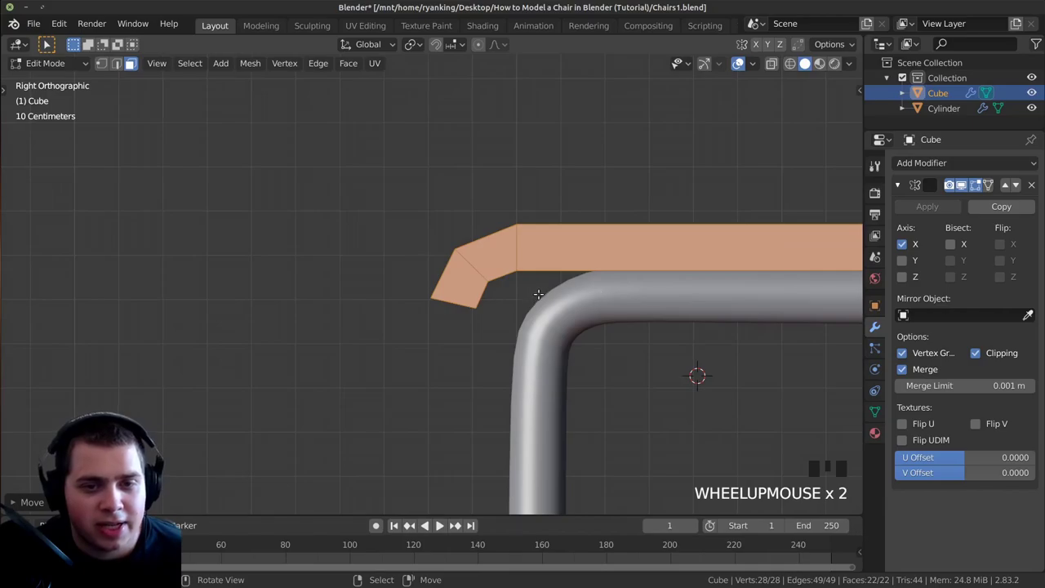
middle_click_drag(548, 347, 485, 345, "shift")
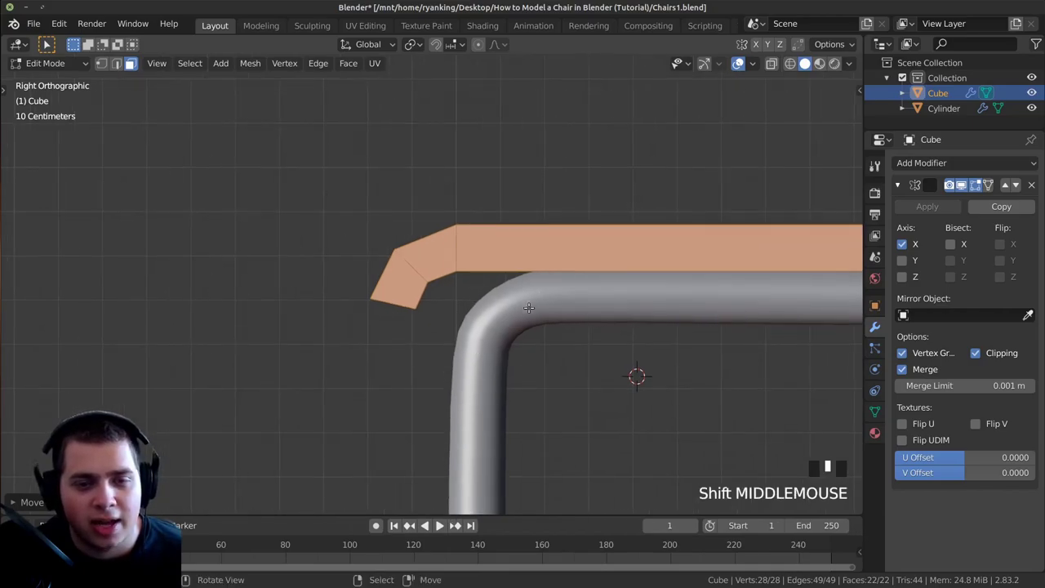
scroll(485, 344, "down", 1)
key("1")
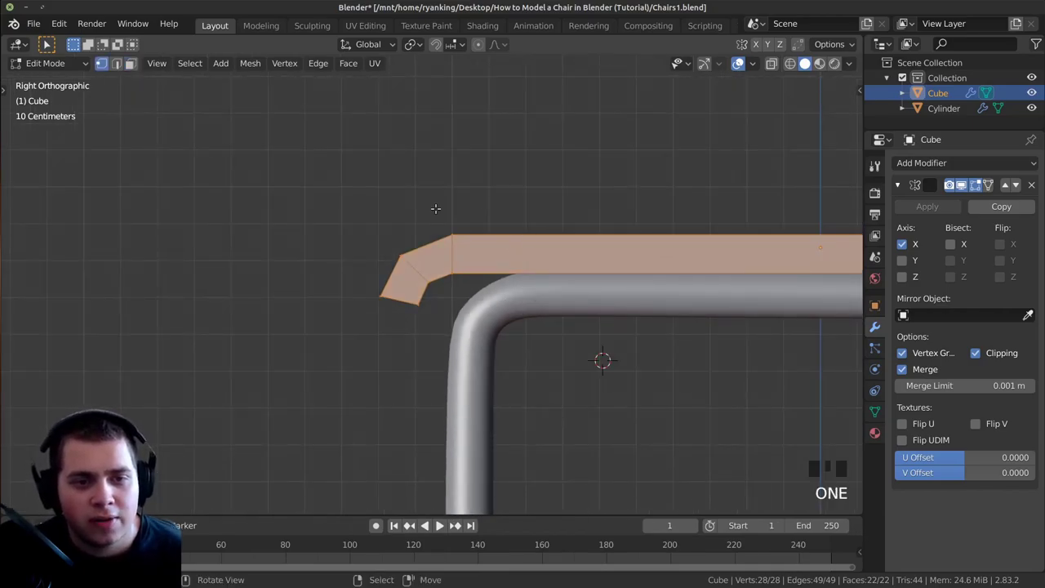
key("z")
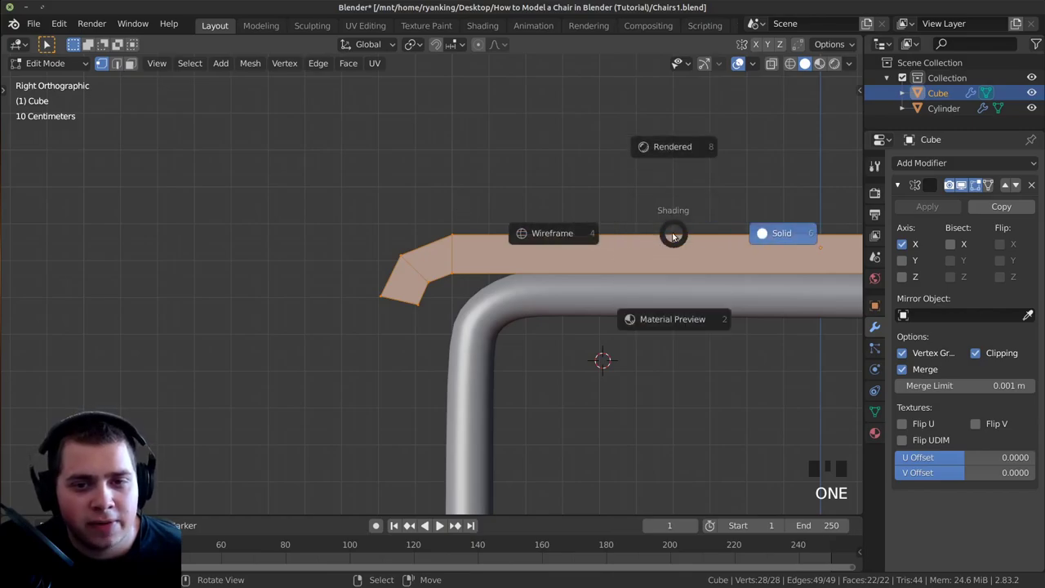
left_click(566, 233)
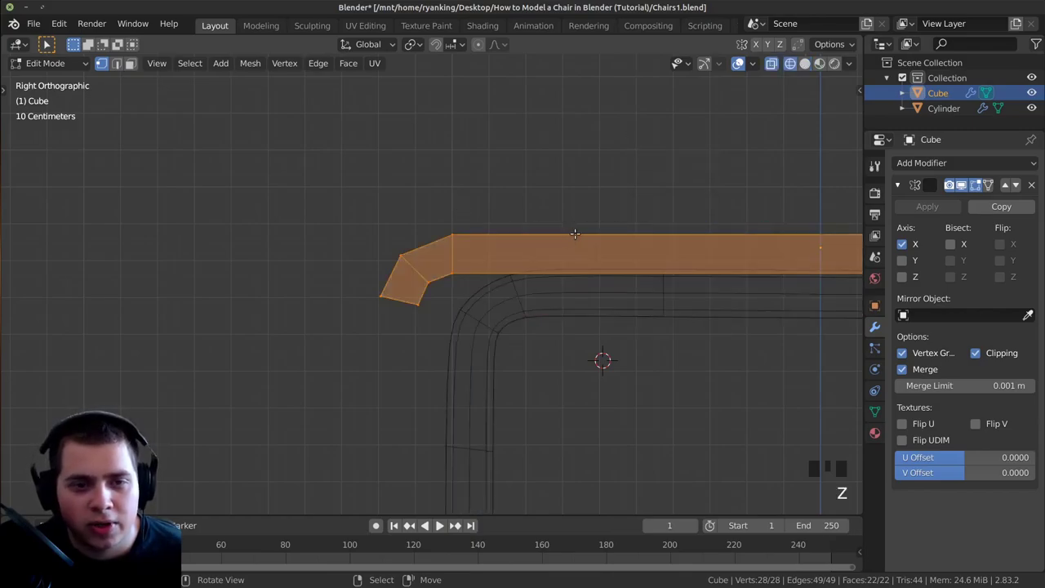
Select the vertices of the seat's bent front end and move them about 0.118 m back along Y
scroll(563, 226, "down", 3)
key("a")
key("a")
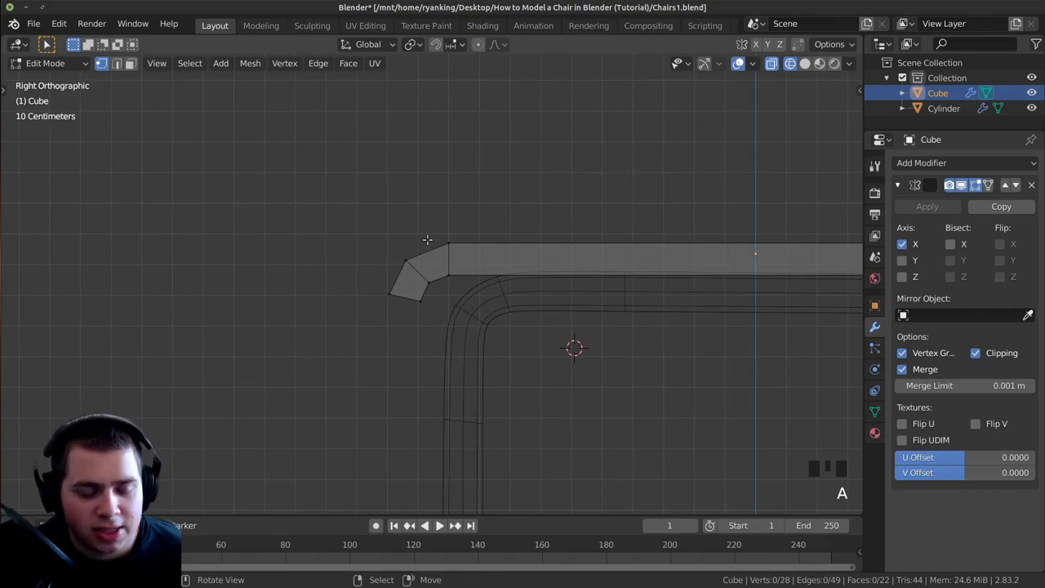
key("b")
left_click_drag(509, 181, 345, 367)
scroll(414, 296, "up", 2)
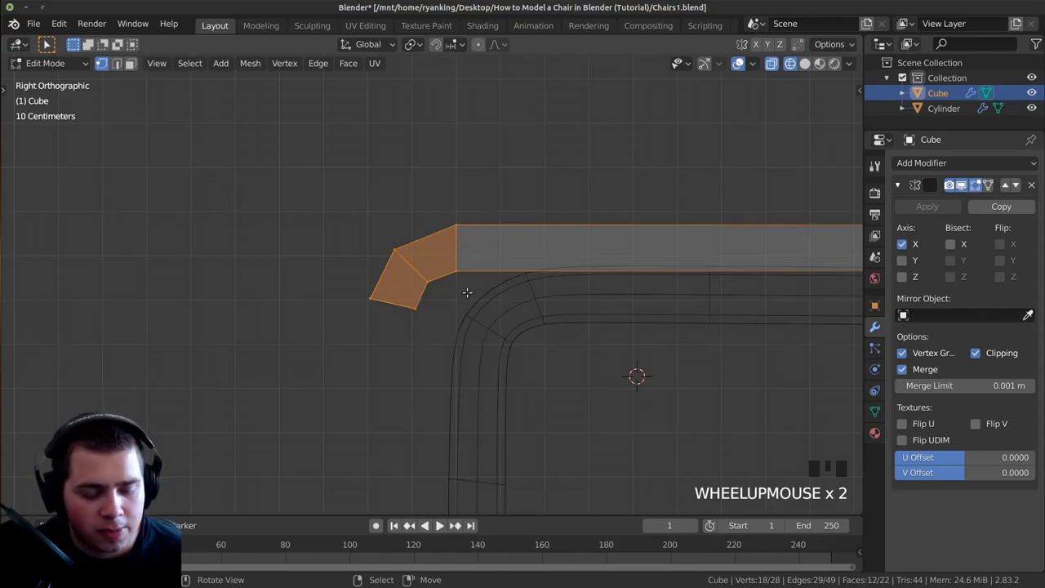
key("g")
key("x")
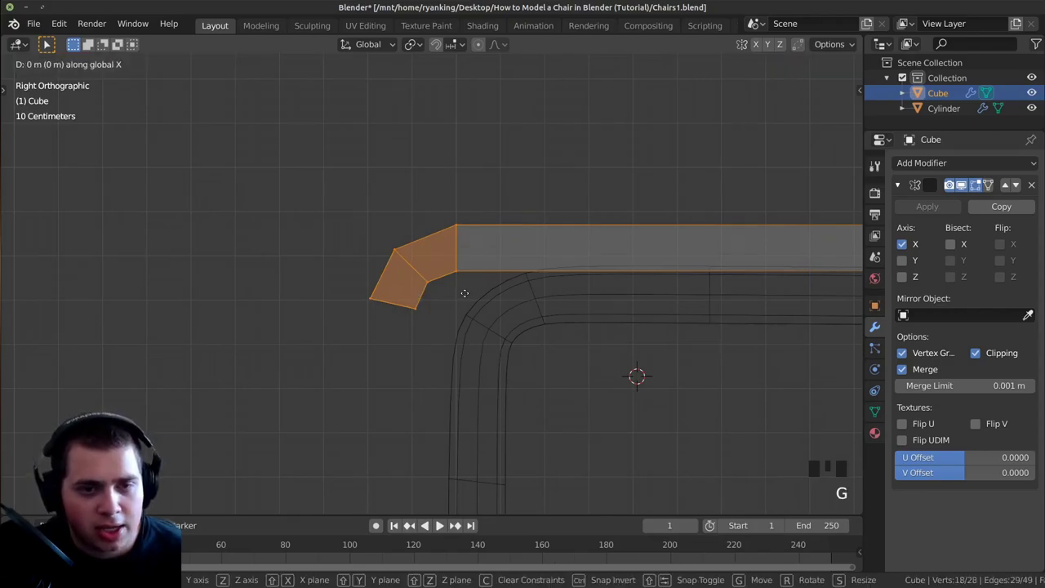
key("y")
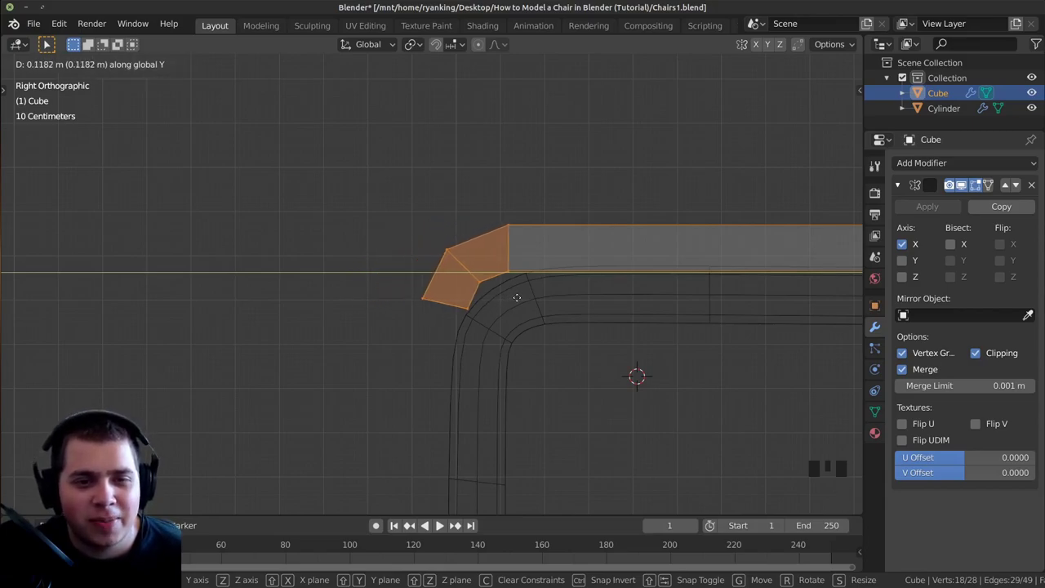
left_click(517, 297)
Leave the seat's mesh editing, return to solid shading and inspect the seat on the leg frame
key("Tab")
mouse_move(398, 304)
middle_mouse_down()
mouse_move(418, 344)
mouse_move(403, 362)
middle_mouse_up()
key("z")
left_click(727, 366)
mouse_move(728, 366)
middle_mouse_down()
mouse_move(547, 338)
mouse_move(582, 349)
mouse_move(447, 277)
mouse_move(501, 292)
mouse_move(464, 347)
middle_mouse_up()
scroll(582, 350, "down", 2)
scroll(449, 306, "down", 2)
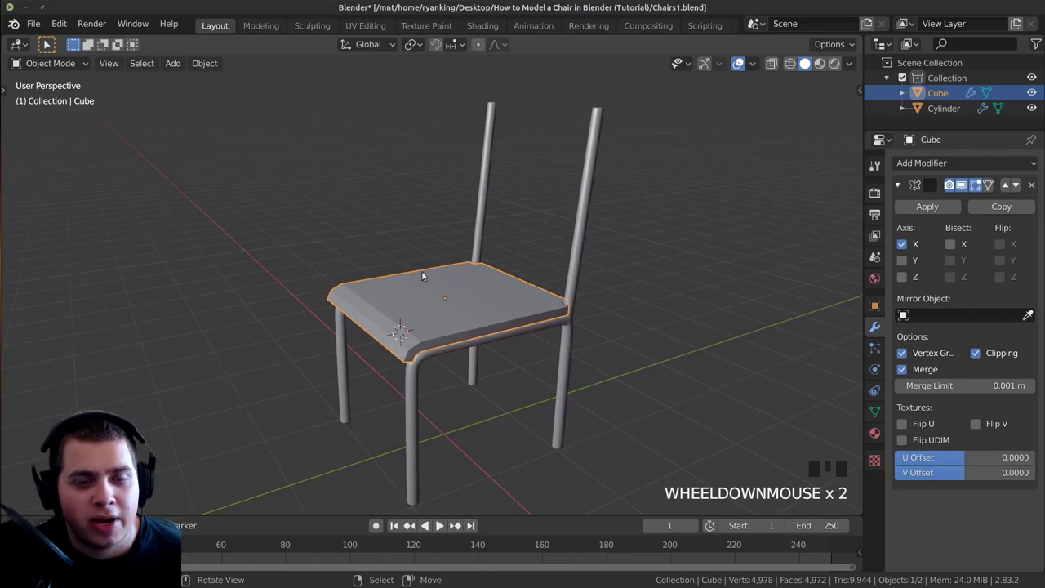
scroll(478, 330, "up", 4)
middle_click_drag(555, 324, 582, 319)
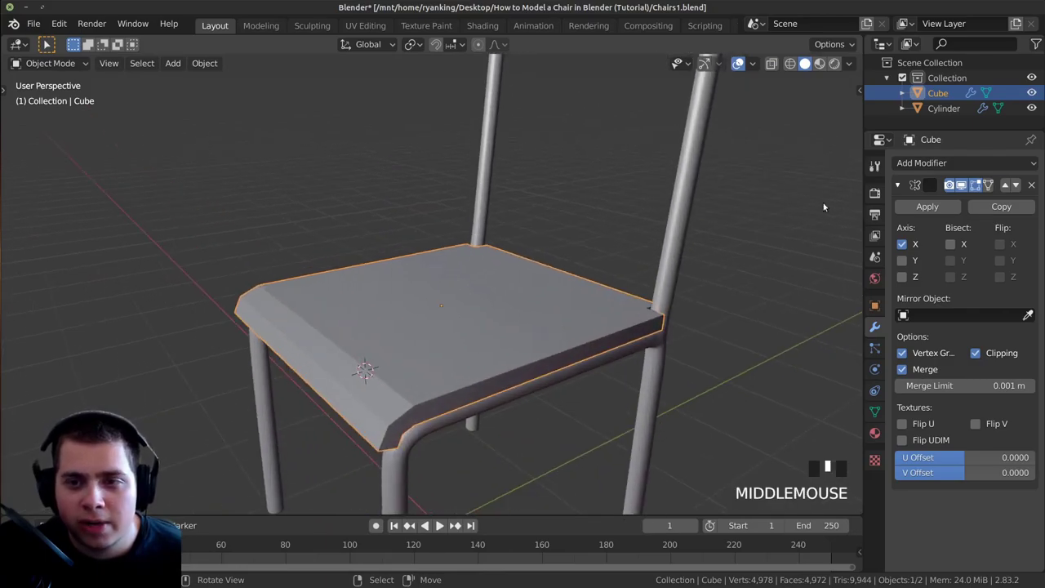
Add a Subdivision Surface modifier to the seat and set its viewport level to 2
left_click(923, 163)
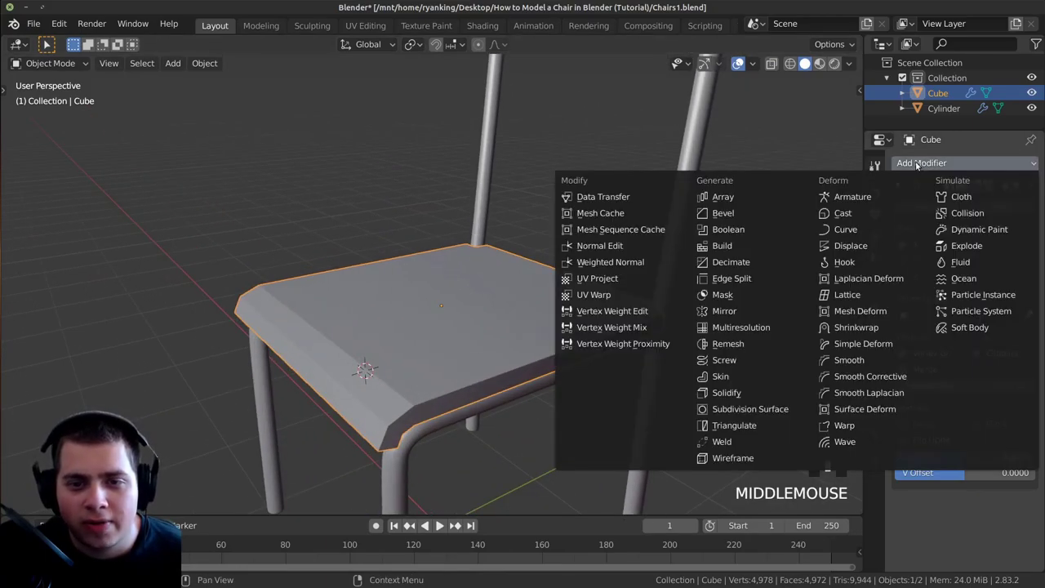
left_click(765, 410)
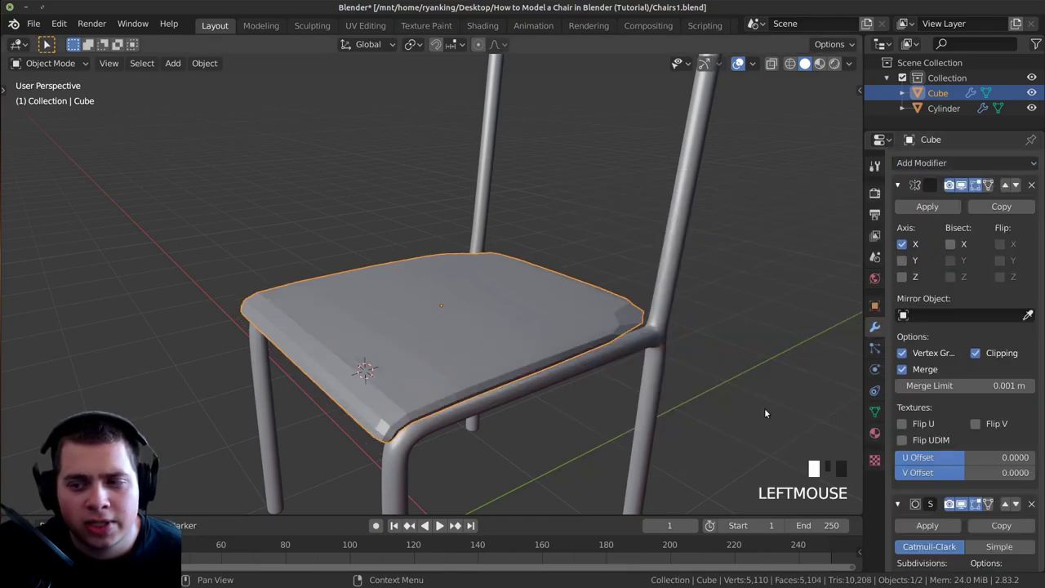
scroll(654, 366, "down", 2)
key("ctrl+2")
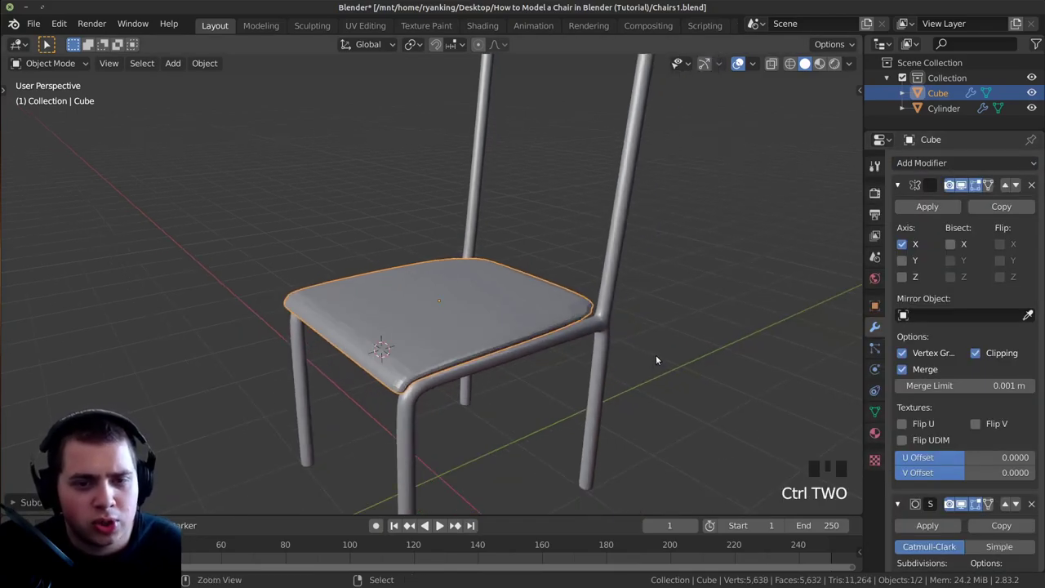
key("ctrl+1")
key("ctrl+3")
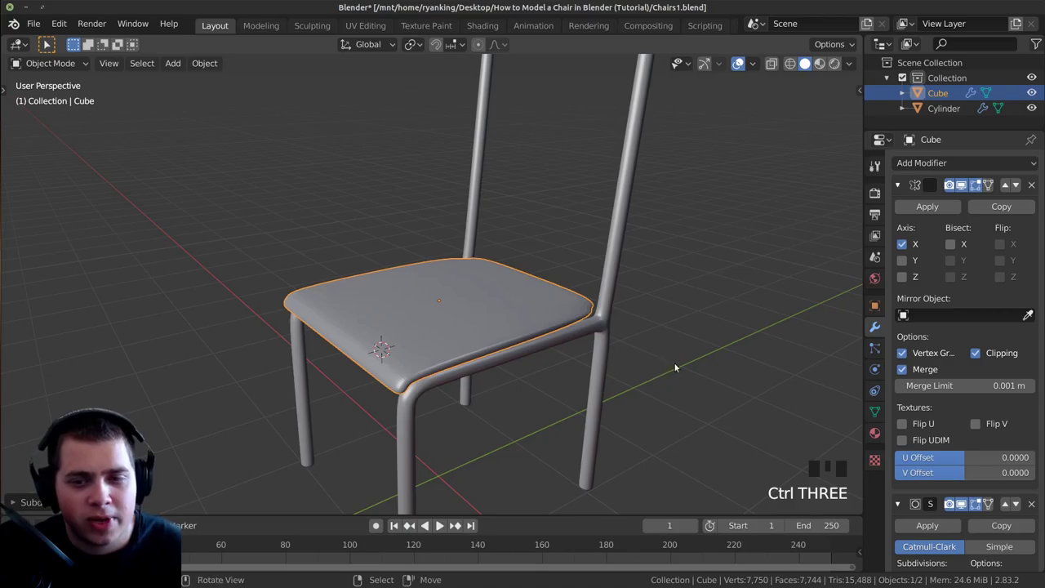
scroll(931, 392, "down", 3)
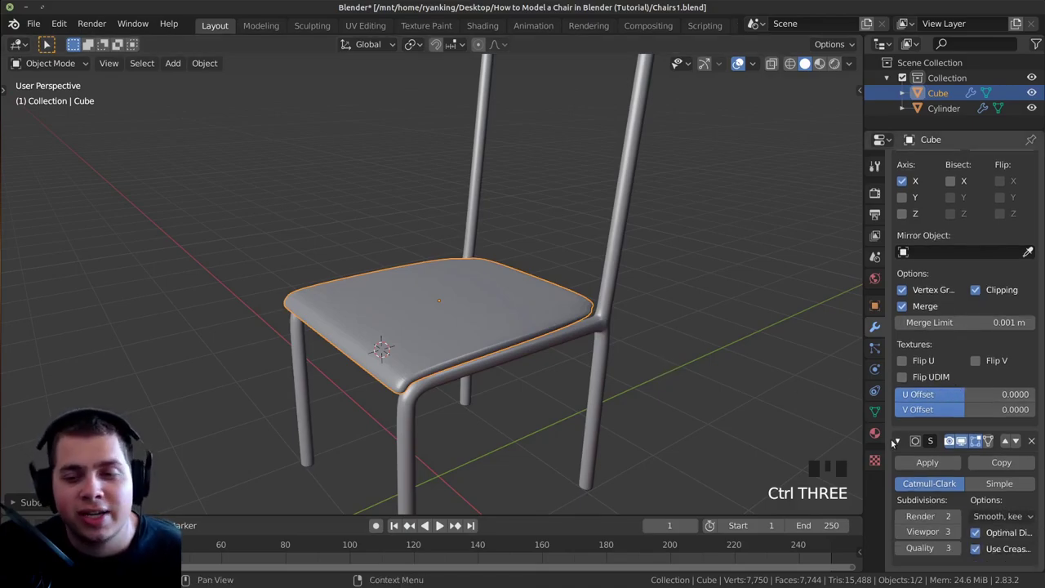
left_click(900, 531)
Edit the seat's mesh and add a front-to-back loop cut, slid close to the seat's outer side edge
scroll(579, 378, "down", 2)
middle_click_drag(579, 379, 487, 318)
scroll(487, 319, "up", 3)
middle_click_drag(492, 355, 427, 249)
key("Tab")
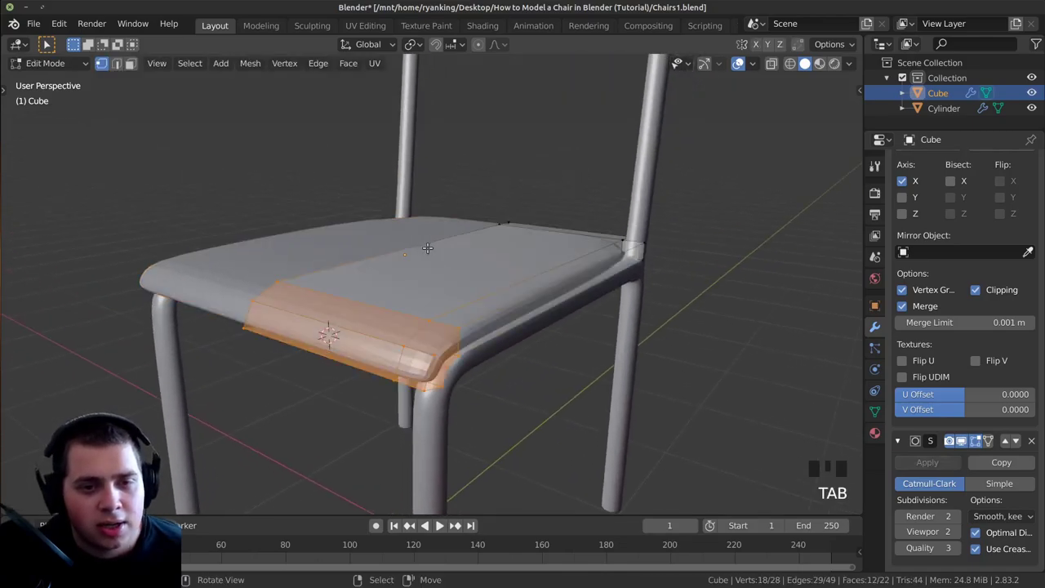
scroll(427, 249, "up", 2)
middle_click_drag(466, 343, 467, 308, "shift")
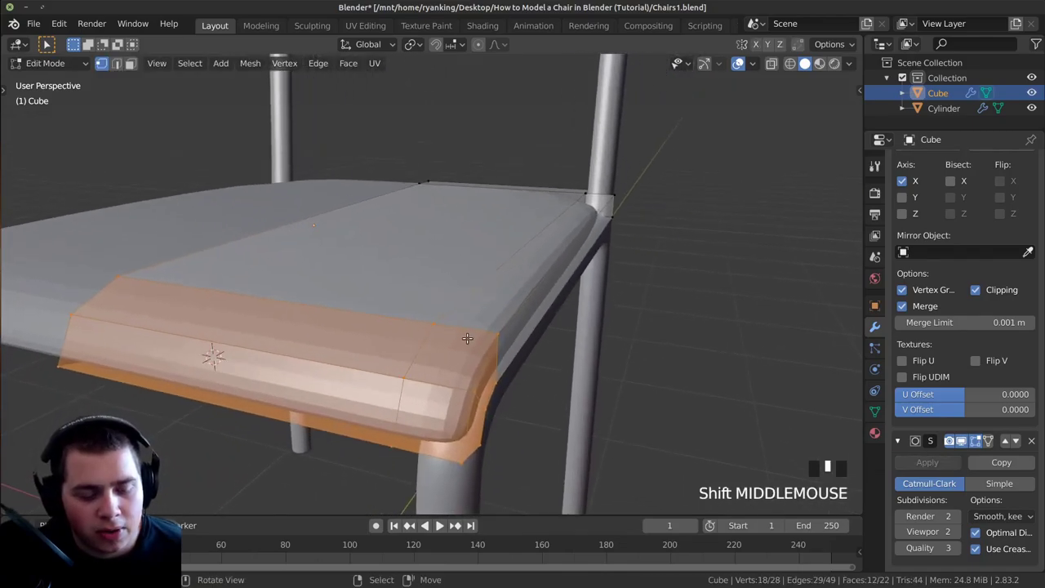
key("ctrl+r")
left_click(465, 335)
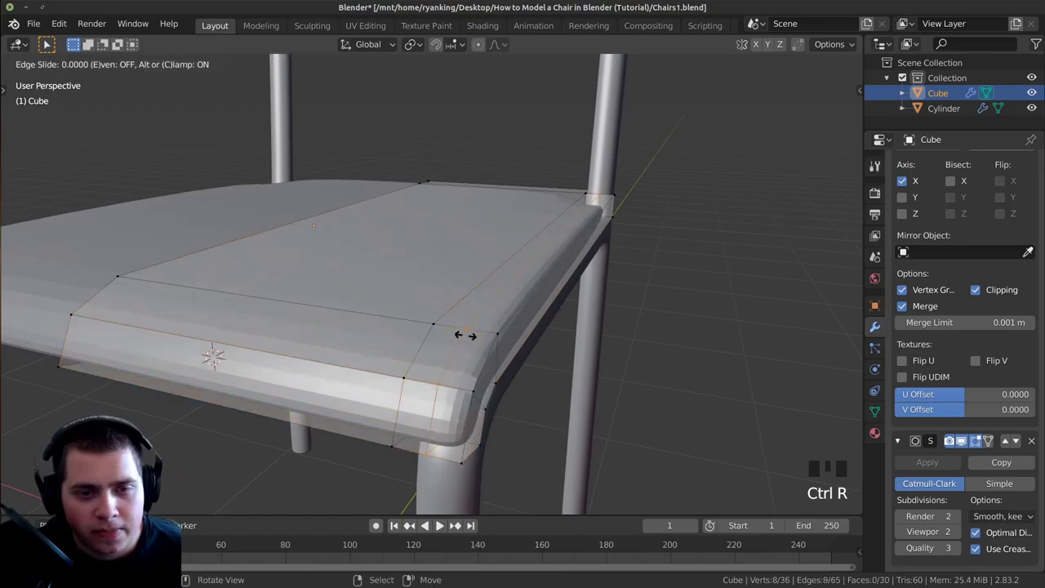
left_click(490, 346)
Add a loop cut across the seat's front lip, slid down close to its lower edge
middle_click_drag(490, 347, 482, 271)
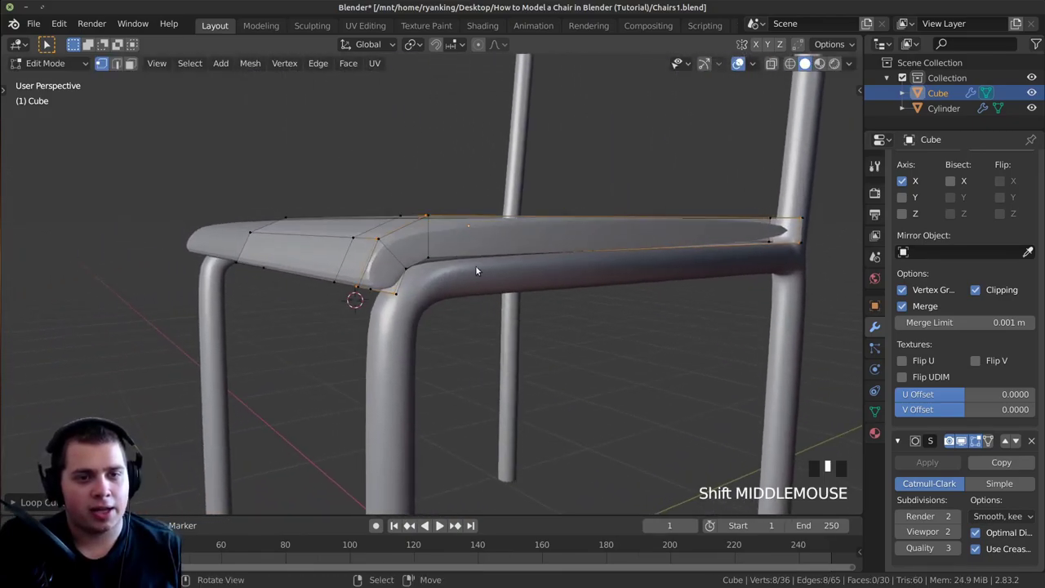
scroll(482, 270, "up", 2)
key("ctrl+r")
left_click(318, 243)
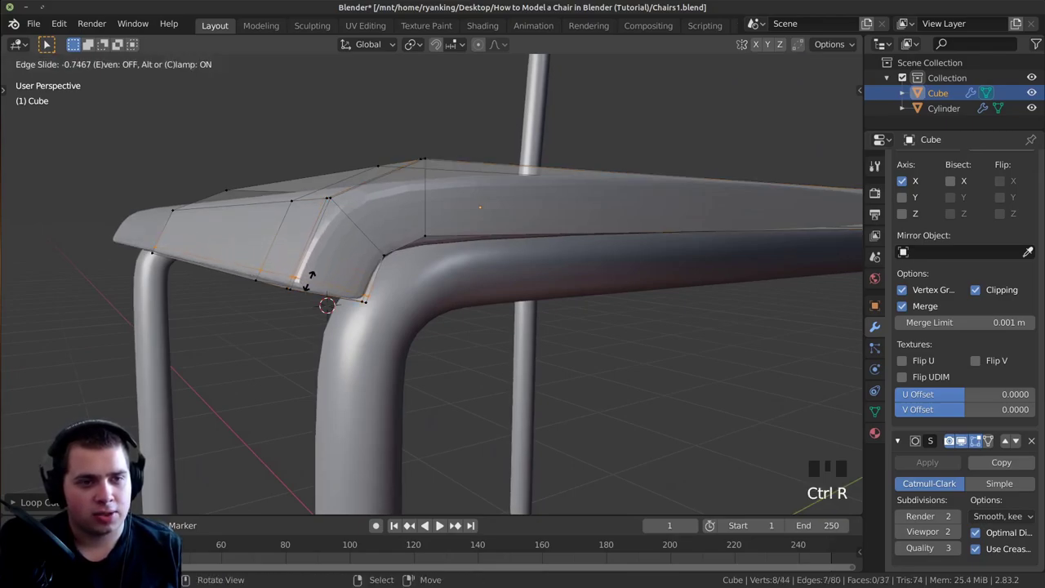
left_click(309, 280)
Add a loop cut across the seat's flat section, slid close to the back edge
middle_click_drag(370, 246, 376, 324)
scroll(362, 413, "up", 2)
middle_click_drag(361, 412, 466, 318)
key("ctrl+r")
left_click(328, 306)
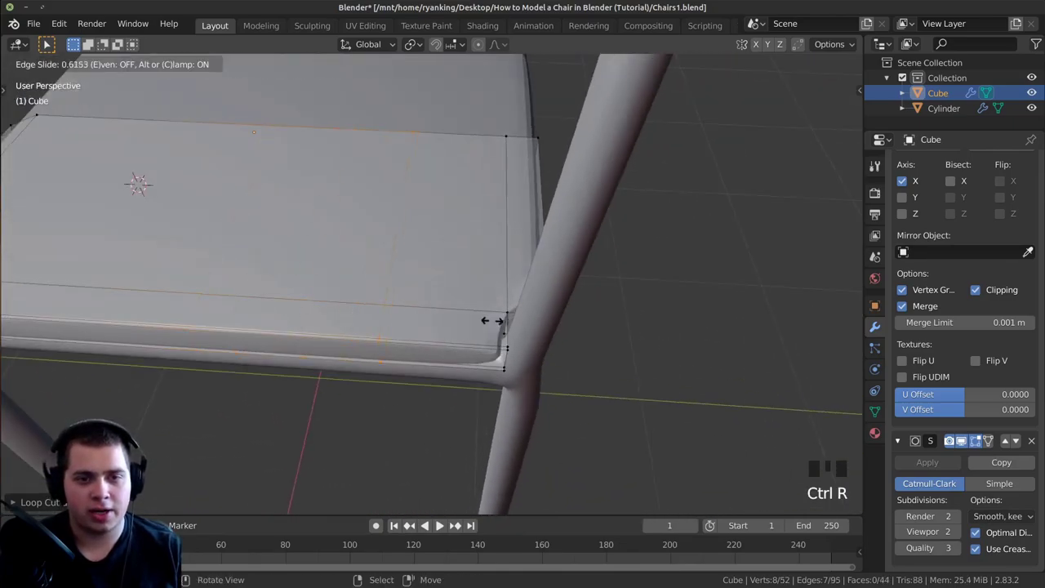
left_click(602, 335)
Add a front-to-back loop cut between the seat's middle and its outer strip, slid partway toward the outer side
middle_click_drag(602, 335, 621, 368)
scroll(477, 360, "up", 2)
key("ctrl+r")
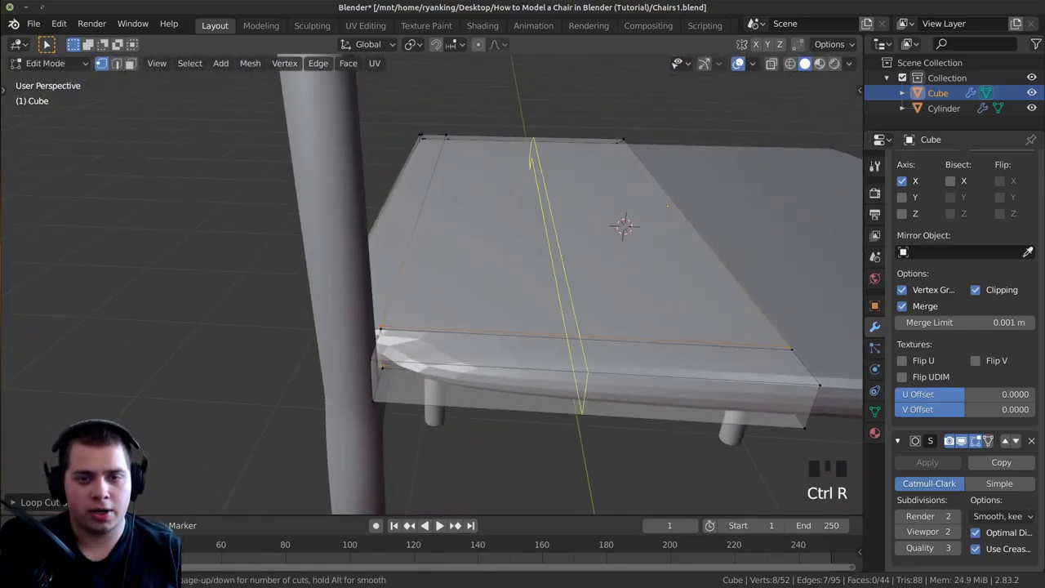
left_click(584, 359)
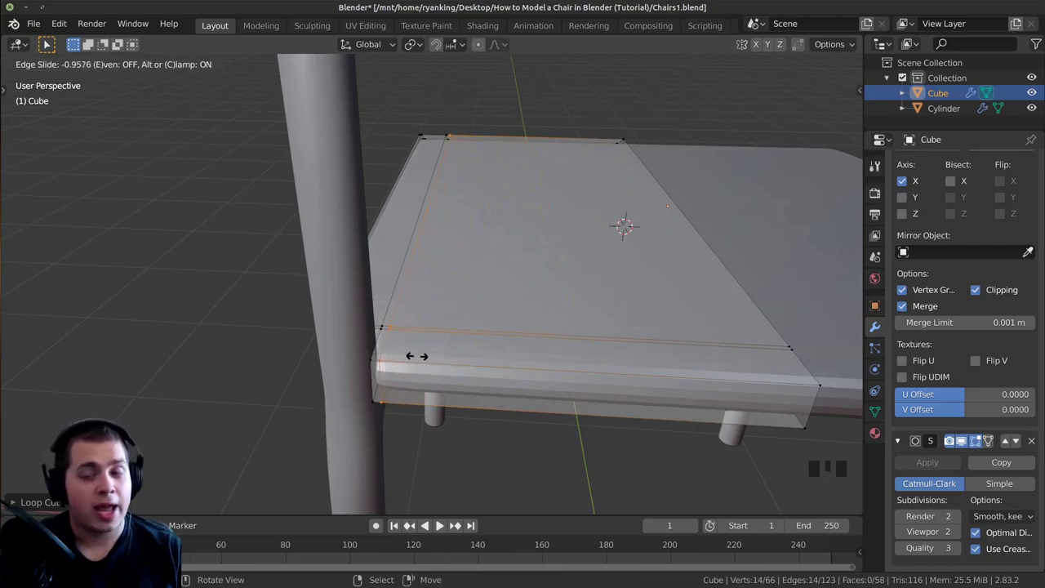
left_click(416, 356)
key("ctrl+r")
left_click(486, 355)
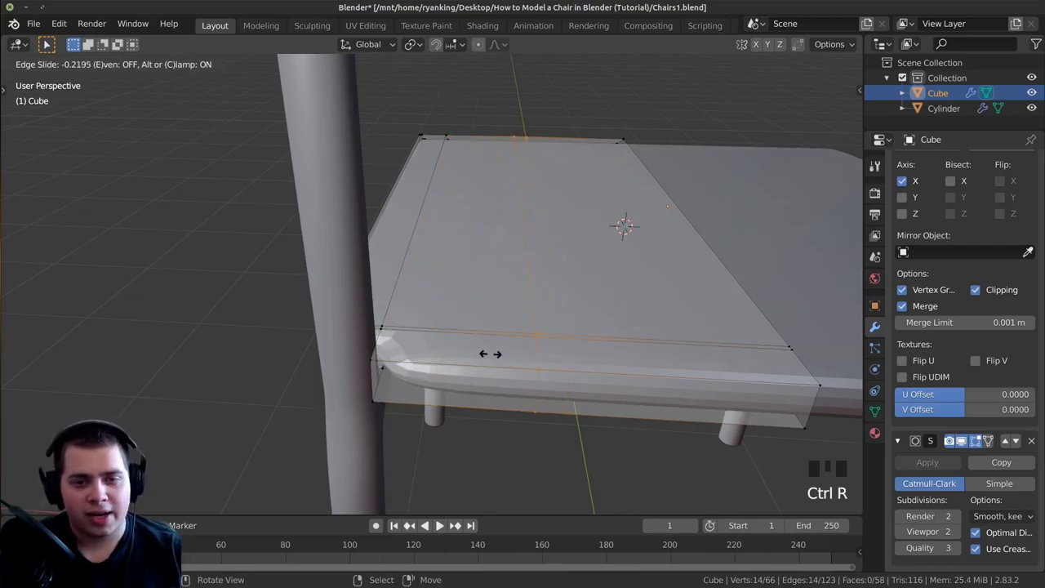
left_click(428, 345)
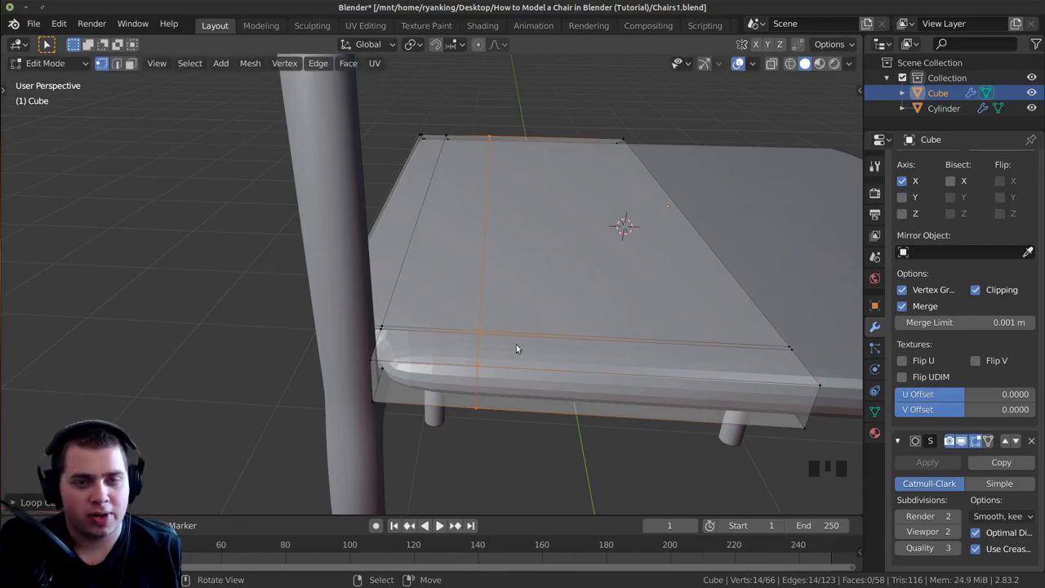
Edge-slide the new front-to-back loop further outward, close to the existing loop near the seat's side
scroll(509, 338, "down", 1)
middle_click_drag(531, 260, 640, 318)
key("g")
key("g")
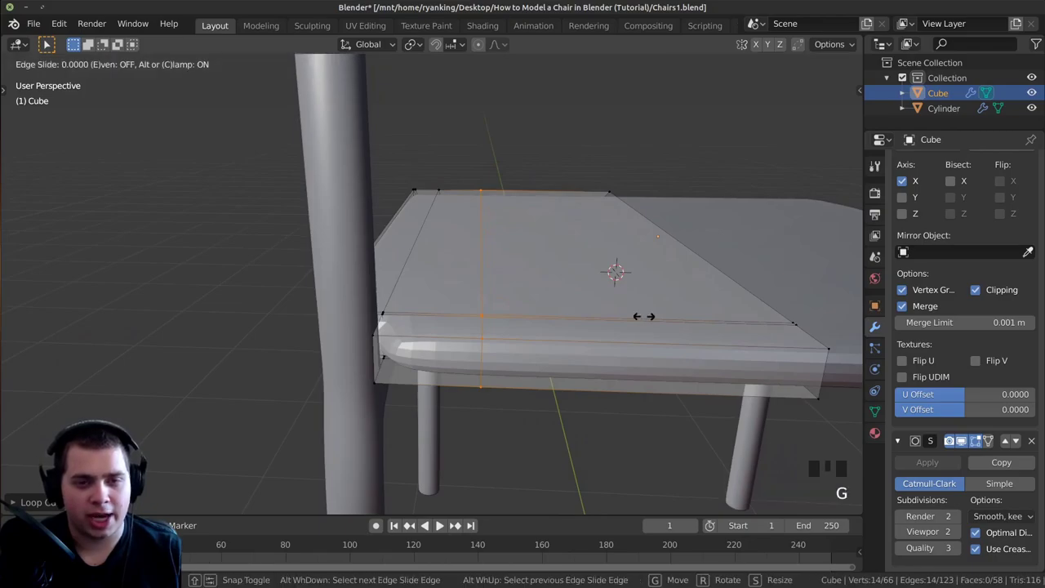
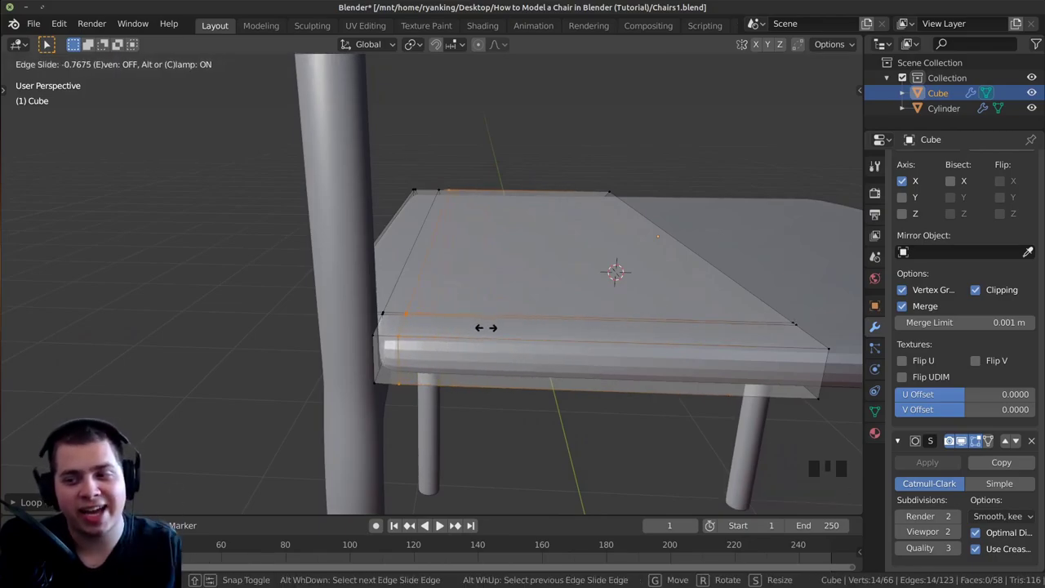
left_click(444, 331)
middle_click_drag(444, 332, 498, 330)
scroll(514, 382, "up", 1)
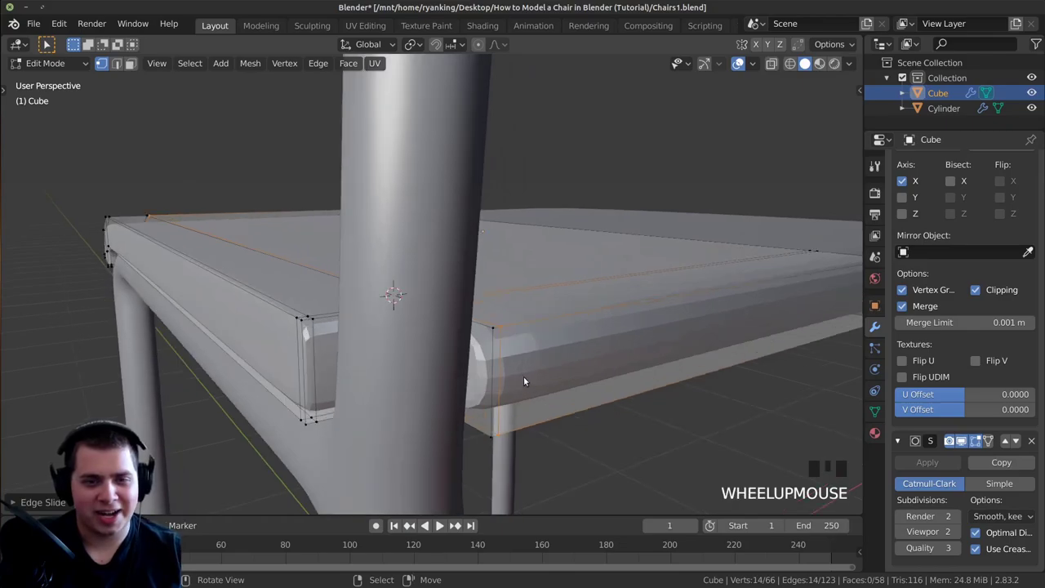
Add two horizontal loop cuts around the seat's sides, one slid close to the top edge and one close to the bottom edge
key("ctrl+r")
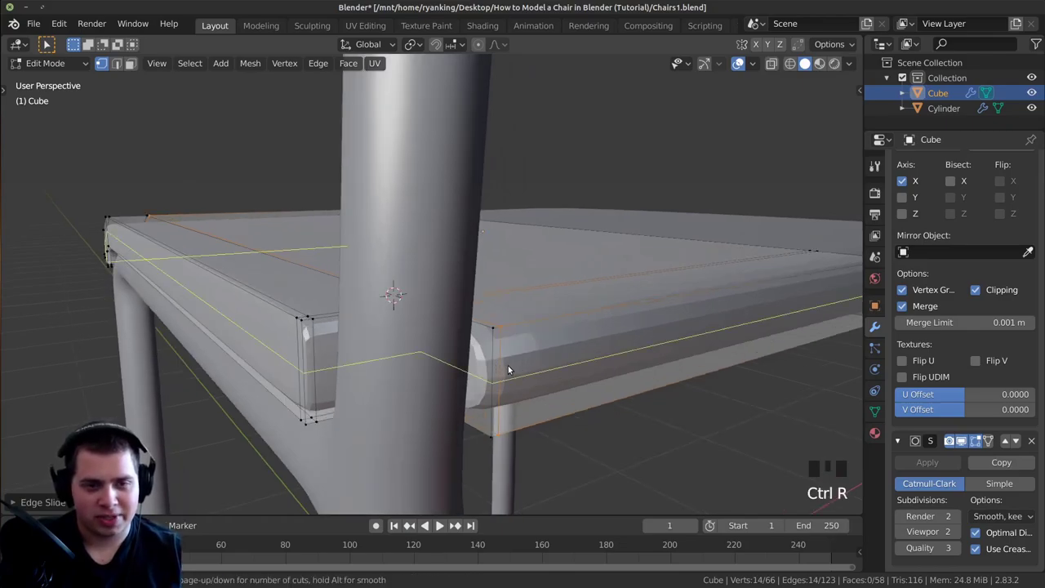
left_click(508, 365)
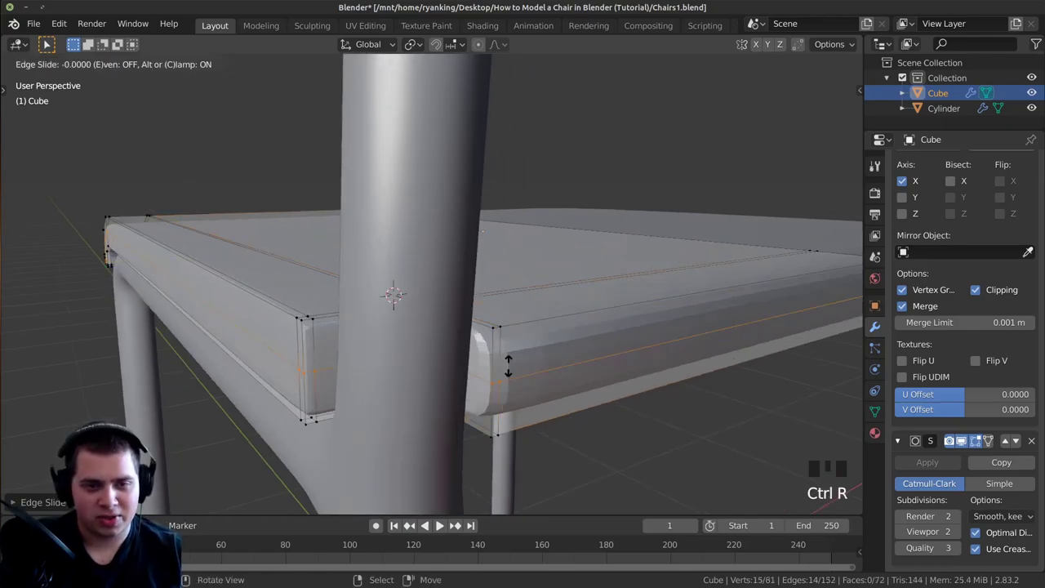
left_click(524, 319)
key("ctrl+r")
left_click(517, 351)
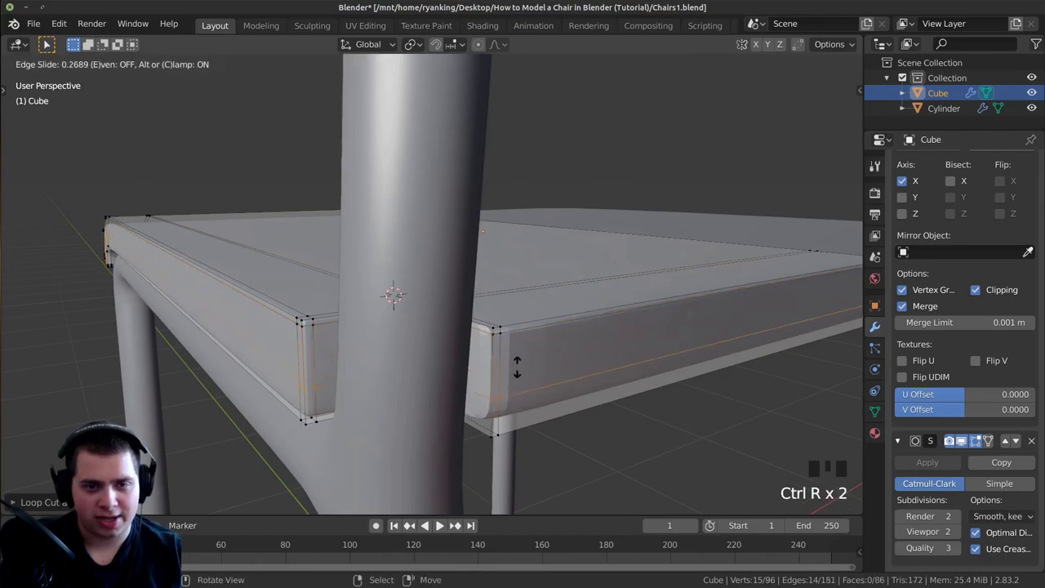
left_click(518, 394)
Add two side-to-side loop cuts in the seat's back strip, one slid close to the back edge and one close to the notch's inner corner
middle_click_drag(518, 394, 376, 371)
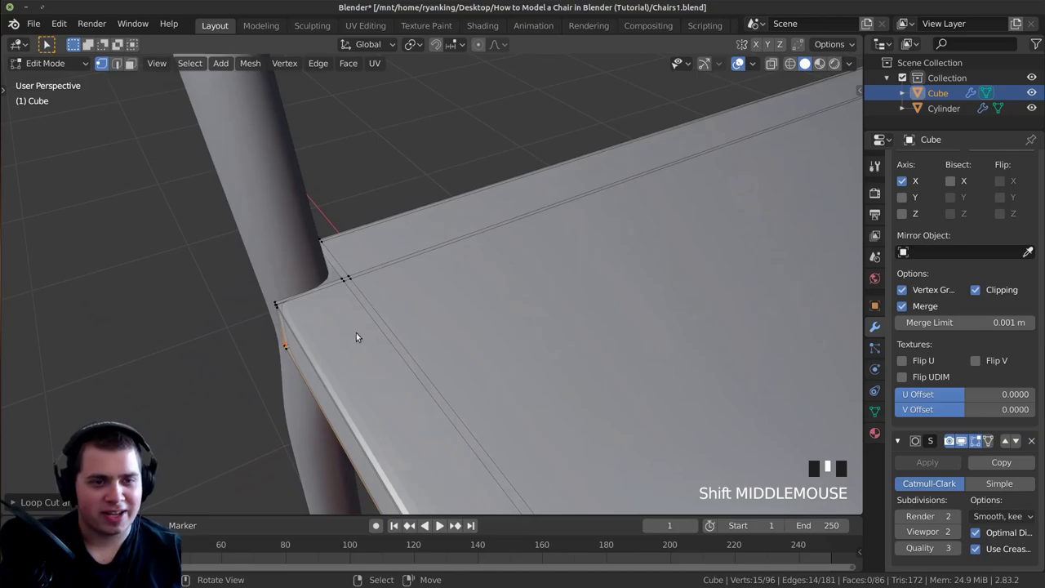
key("ctrl+r")
left_click(328, 296)
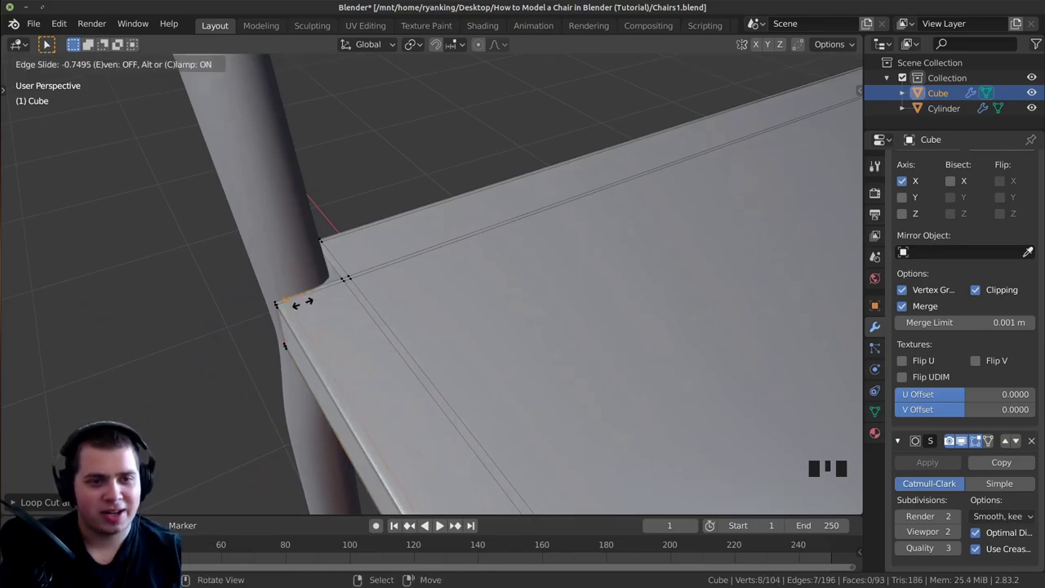
left_click(303, 302)
key("ctrl+r")
left_click(318, 297)
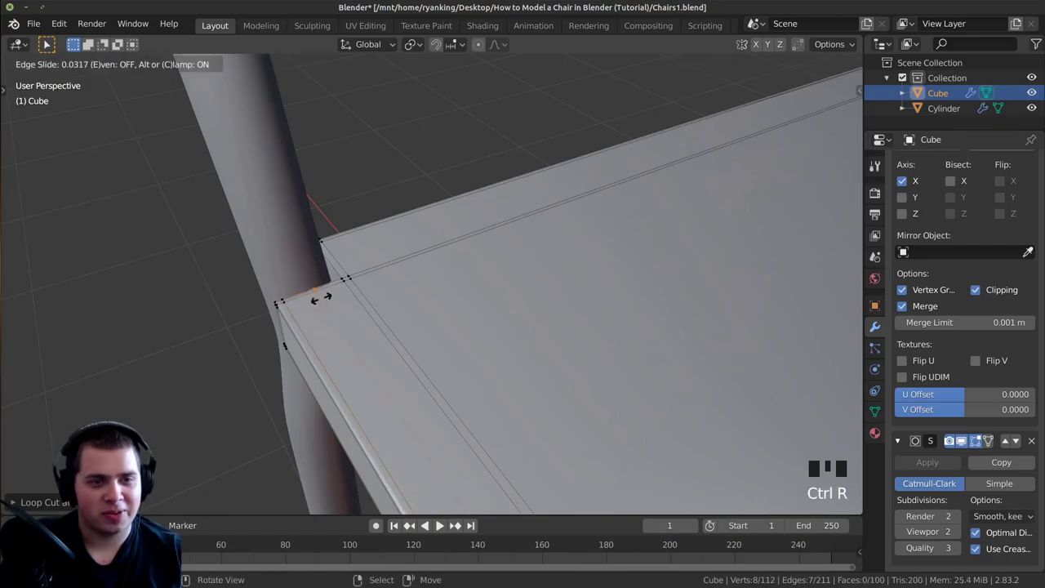
left_click(346, 297)
Add a front-to-back loop cut in the seat's outer side strip, slid inward toward the loops at the notch
middle_click_drag(351, 299, 527, 298)
scroll(515, 314, "up", 3)
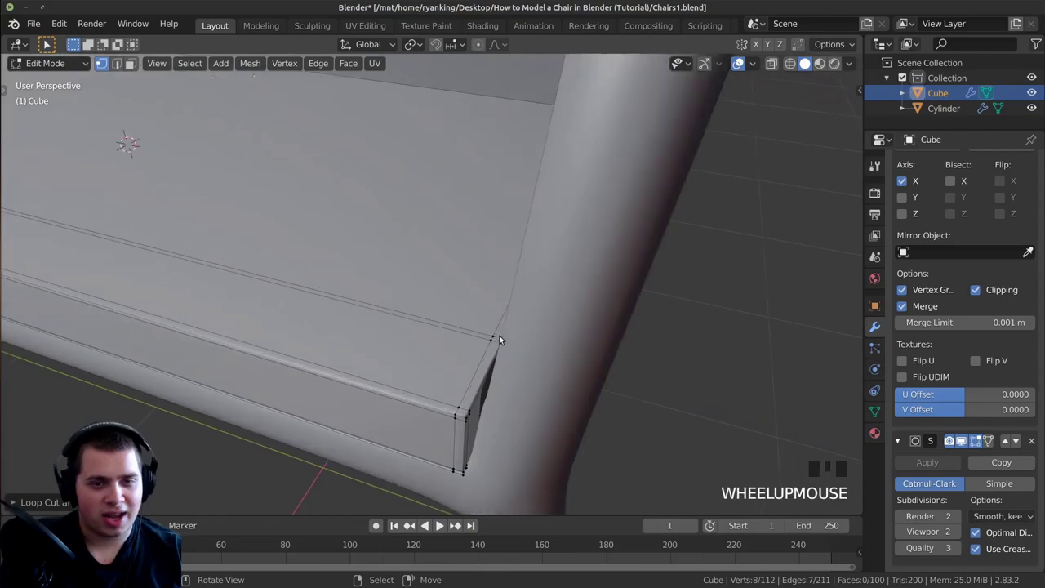
middle_click_drag(499, 334, 501, 411)
key("ctrl+r")
left_click(473, 398)
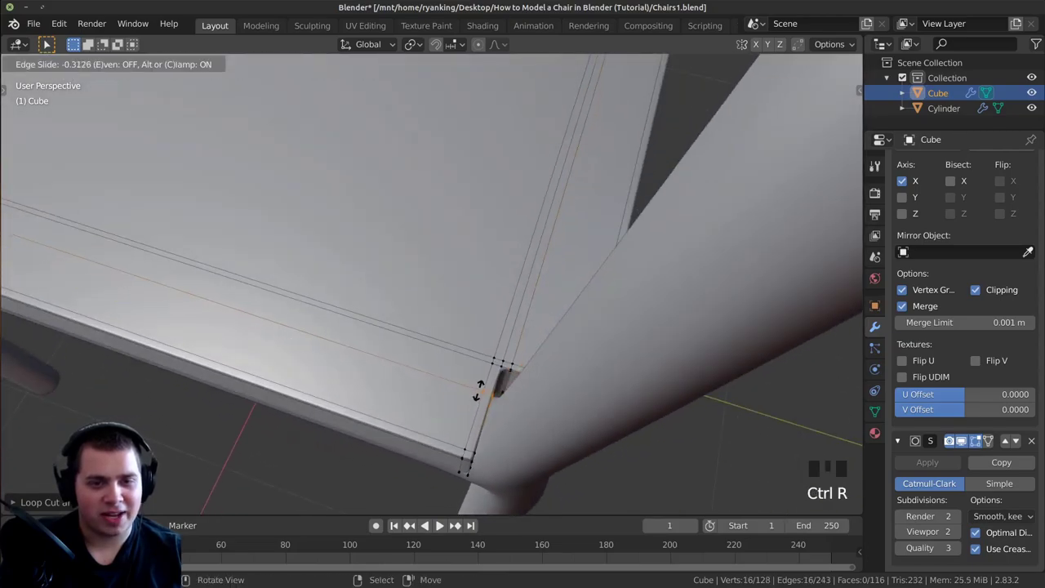
left_click(483, 382)
Return to Object Mode and apply Shade Smooth to the seat
key("Tab")
middle_click_drag(482, 381, 326, 91)
scroll(496, 298, "down", 3)
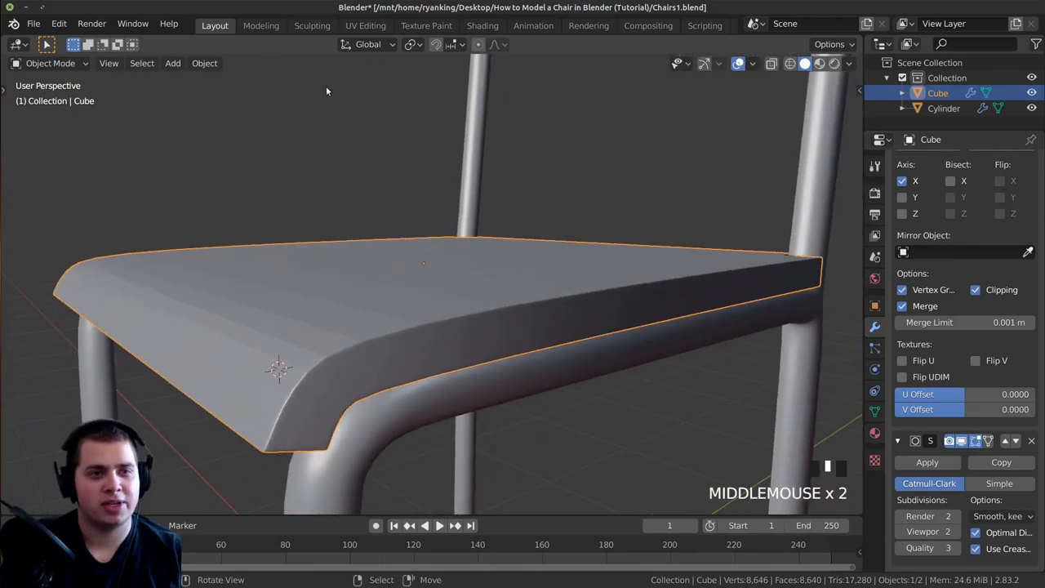
left_click(206, 63)
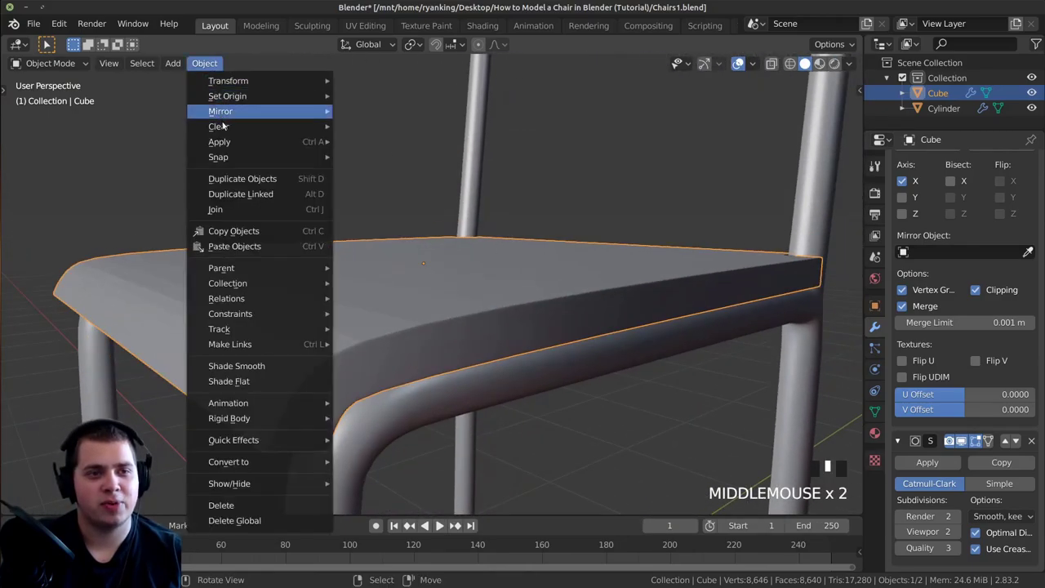
left_click(261, 368)
Examine the smooth-shaded seat and the whole chair from the side, behind and above
middle_click_drag(262, 367, 507, 319)
scroll(538, 215, "down", 2)
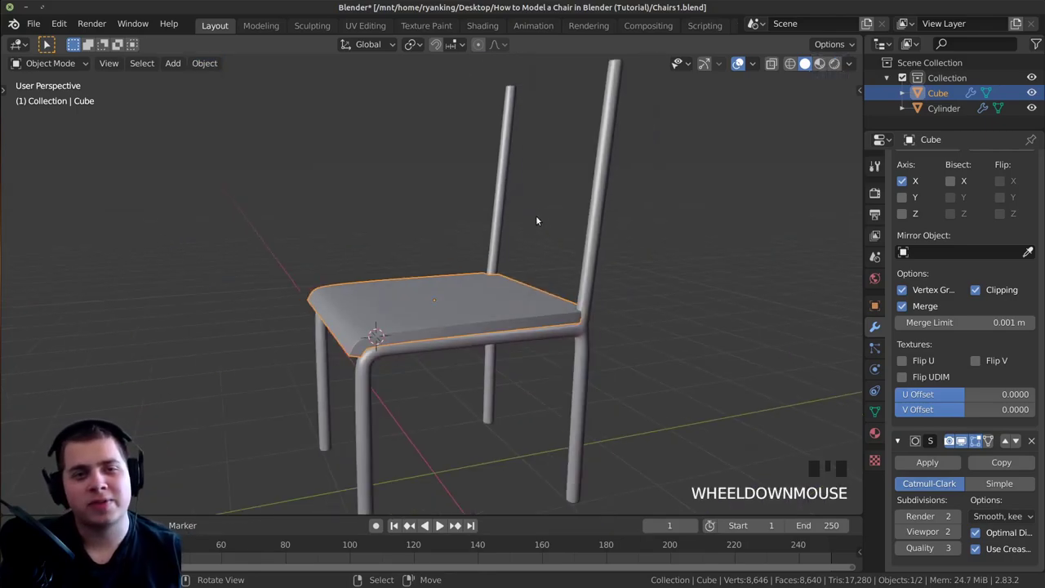
middle_click_drag(537, 214, 534, 235, "shift")
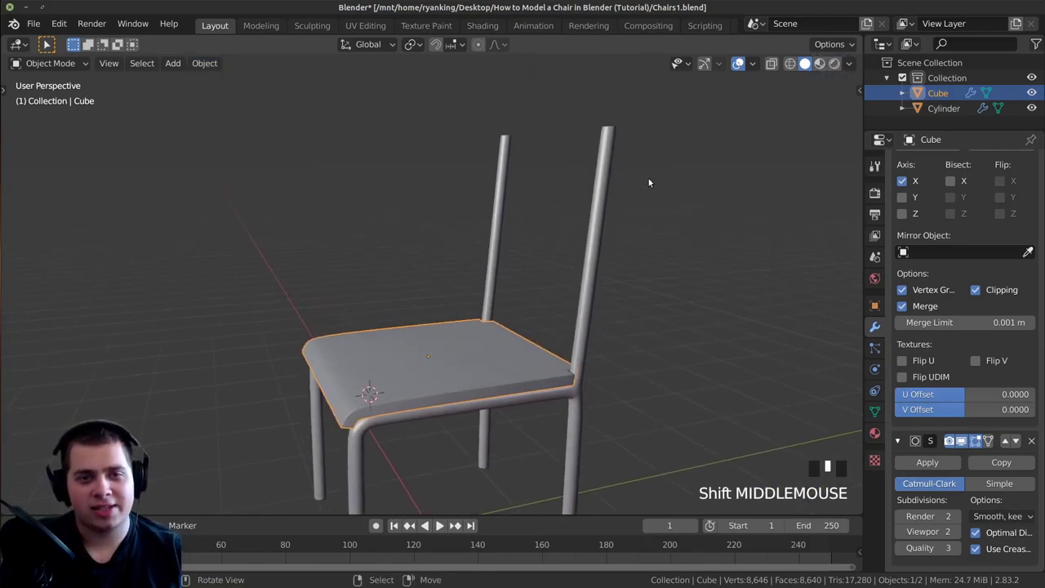
middle_click_drag(542, 165, 637, 182)
scroll(576, 247, "down", 2)
middle_click_drag(577, 247, 523, 335)
scroll(570, 282, "up", 1)
scroll(444, 429, "up", 1)
Reset the 3D cursor to the world origin and add a mesh cube there
left_click(548, 329)
left_click(550, 243)
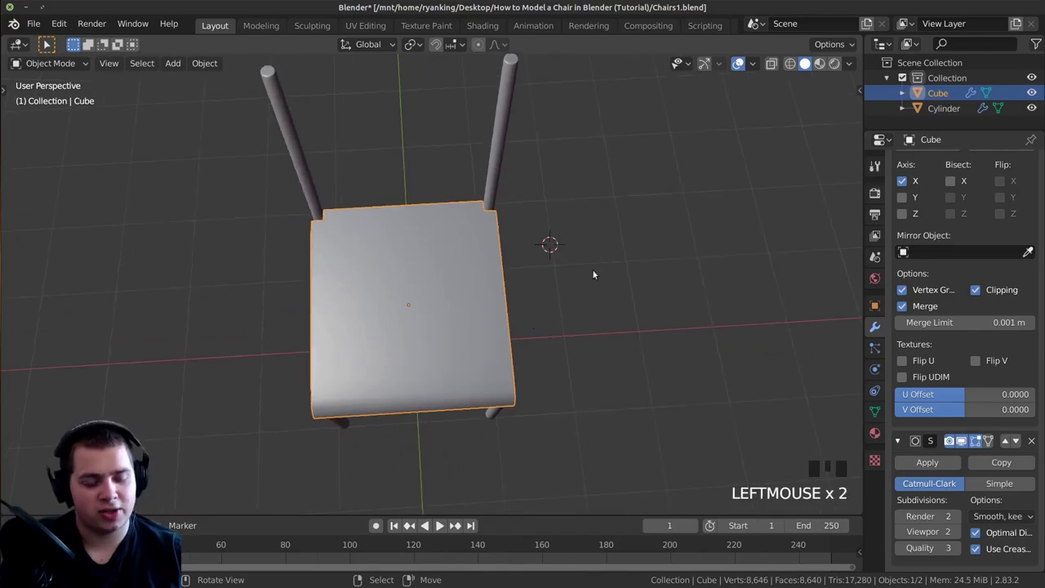
key("shift+c")
middle_click_drag(521, 299, 523, 377)
scroll(463, 233, "up", 2)
key("shift+a")
mouse_move(469, 233)
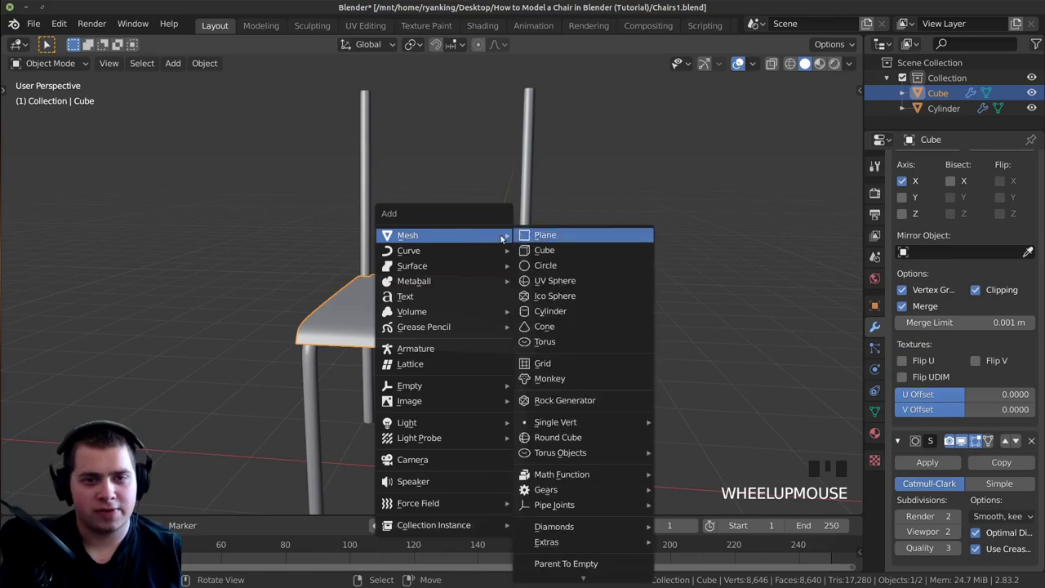
left_click(574, 250)
In the right orthographic view, scale the new cube's mesh along Y to about 0.09 to form a thin slab
middle_click_drag(572, 255, 717, 330)
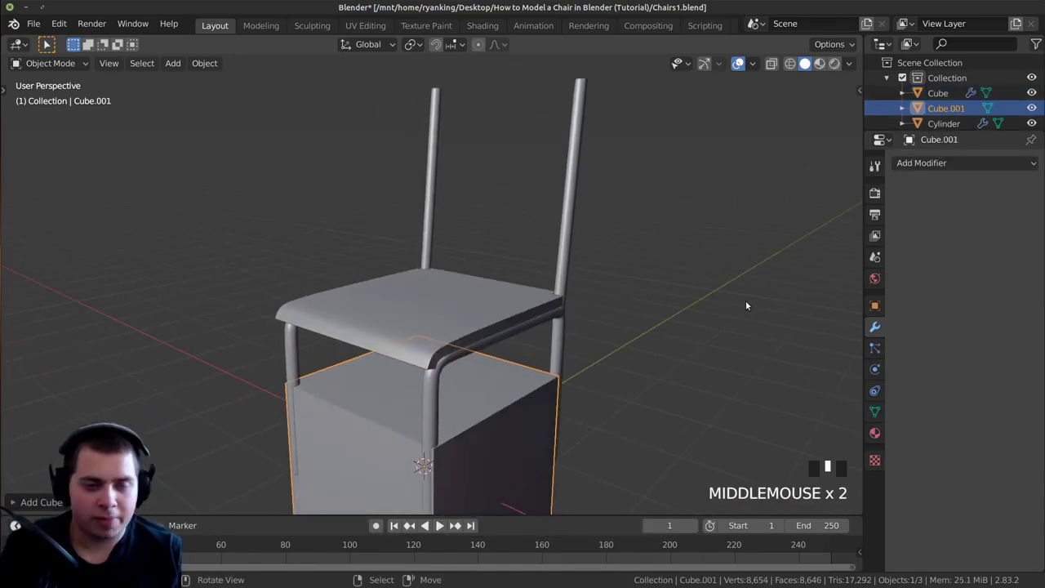
key("KP_3")
middle_click_drag(450, 381, 475, 316, "shift")
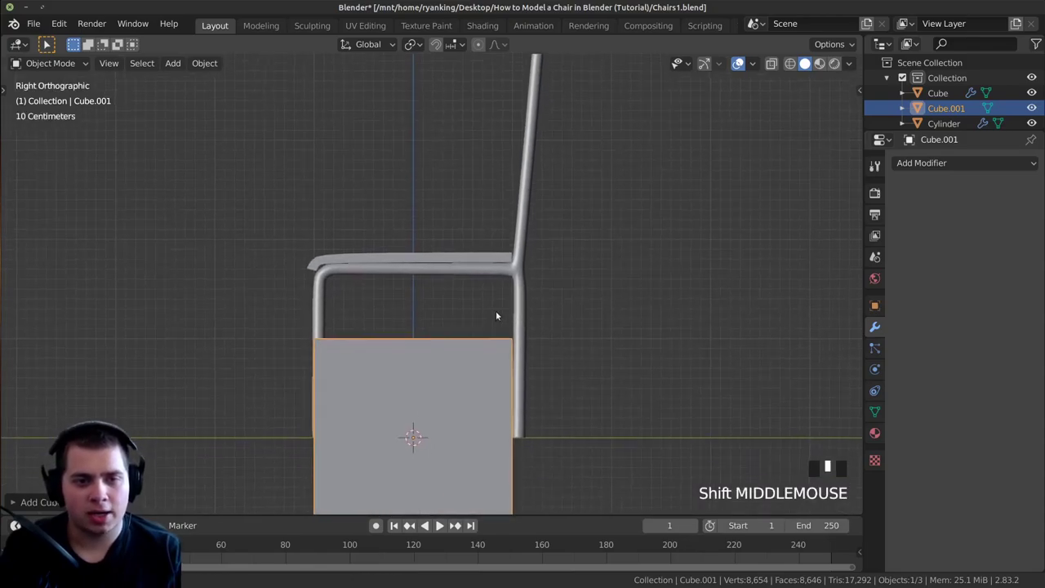
scroll(569, 373, "down", 2)
key("Tab")
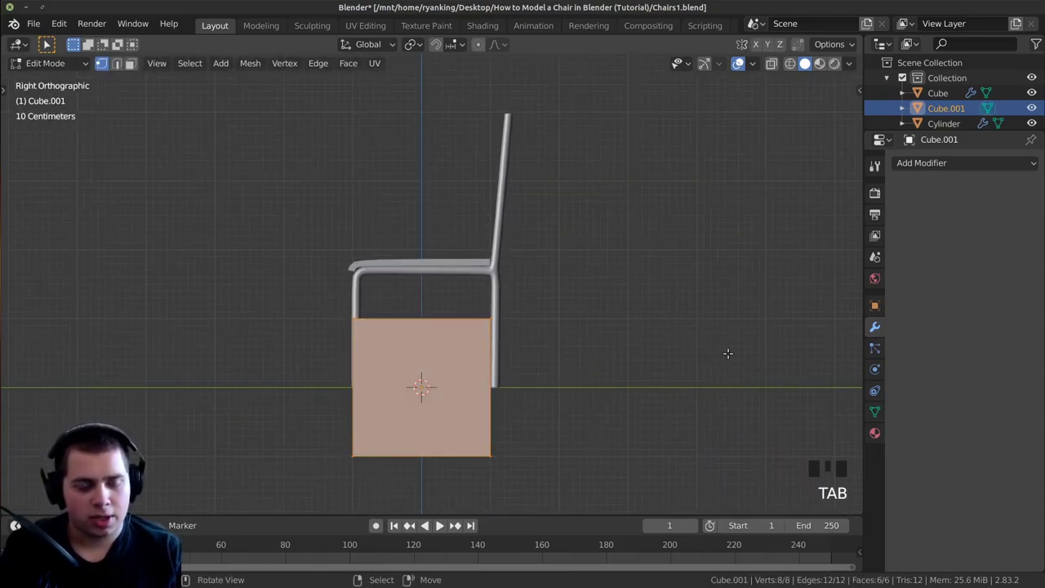
key("s")
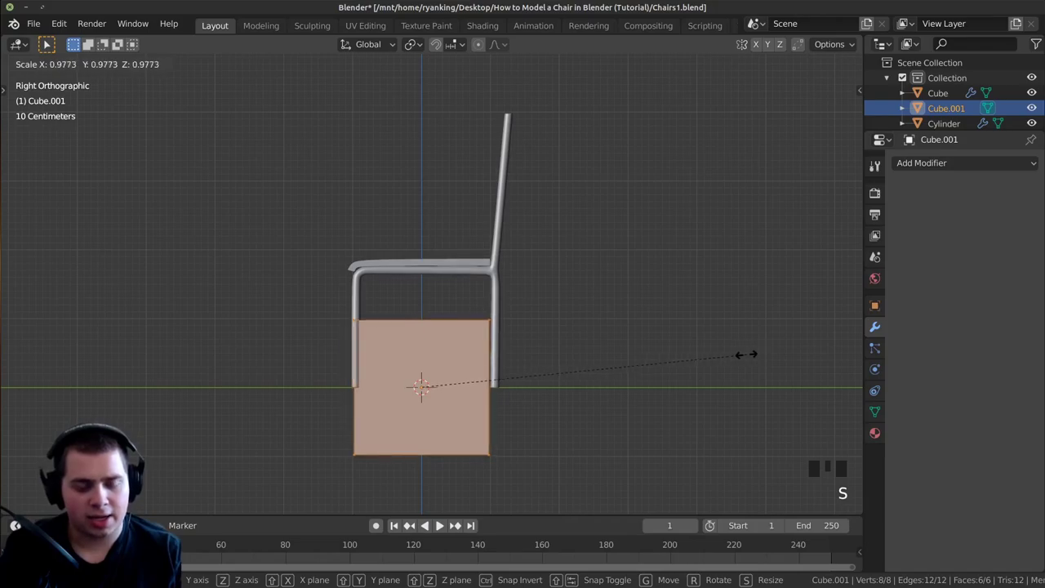
key("y")
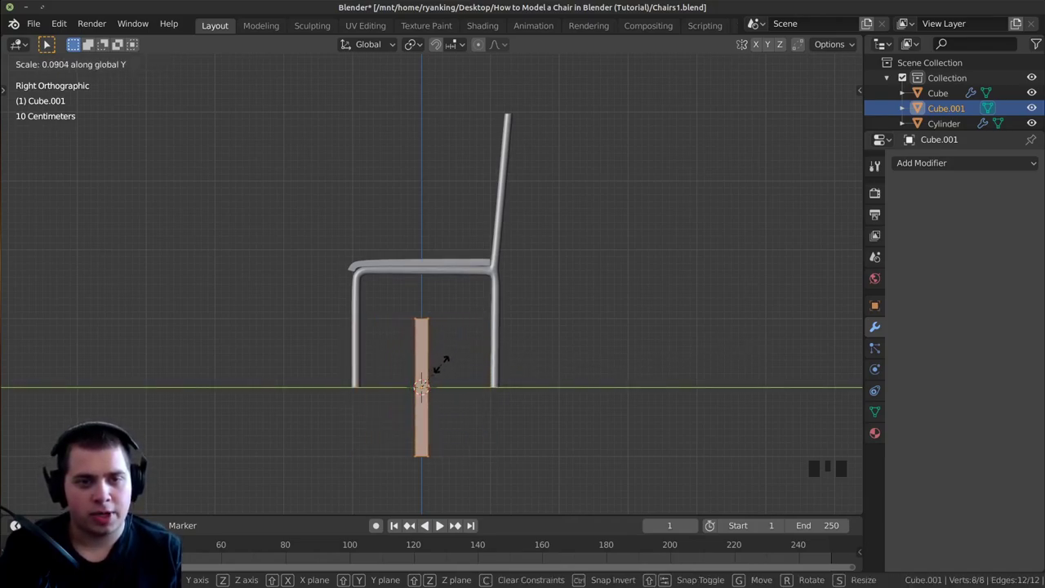
left_click(438, 362)
Move the slab up to the backrest posts and scale it uniformly to about 0.65
key("g")
left_click(524, 143)
scroll(646, 198, "up", 2)
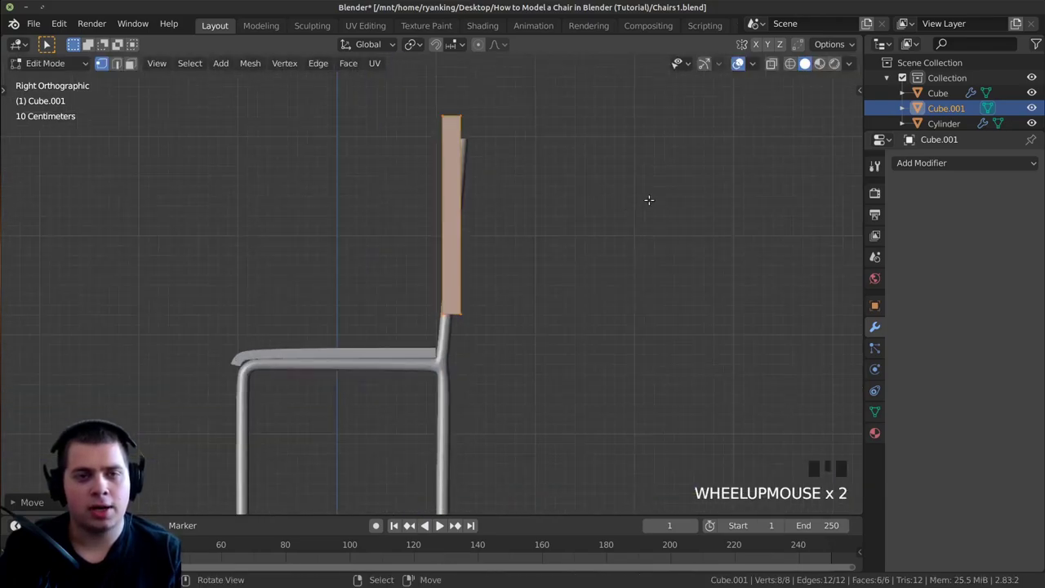
middle_click_drag(647, 198, 646, 253, "shift")
key("s")
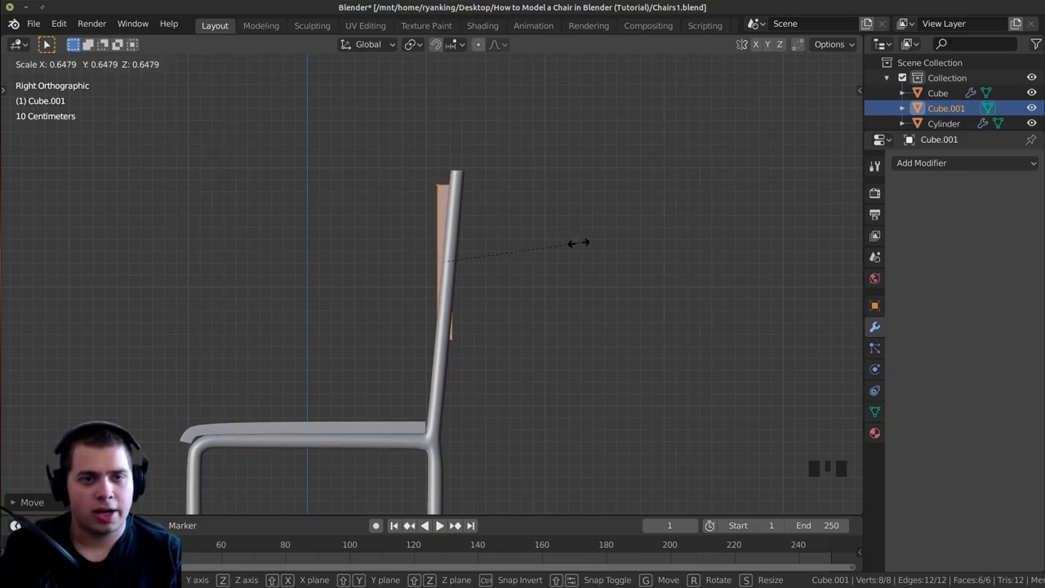
left_click(579, 242)
Return to Object Mode and set the slab's origin to its geometry
middle_click_drag(532, 257, 416, 222)
scroll(426, 213, "up", 2)
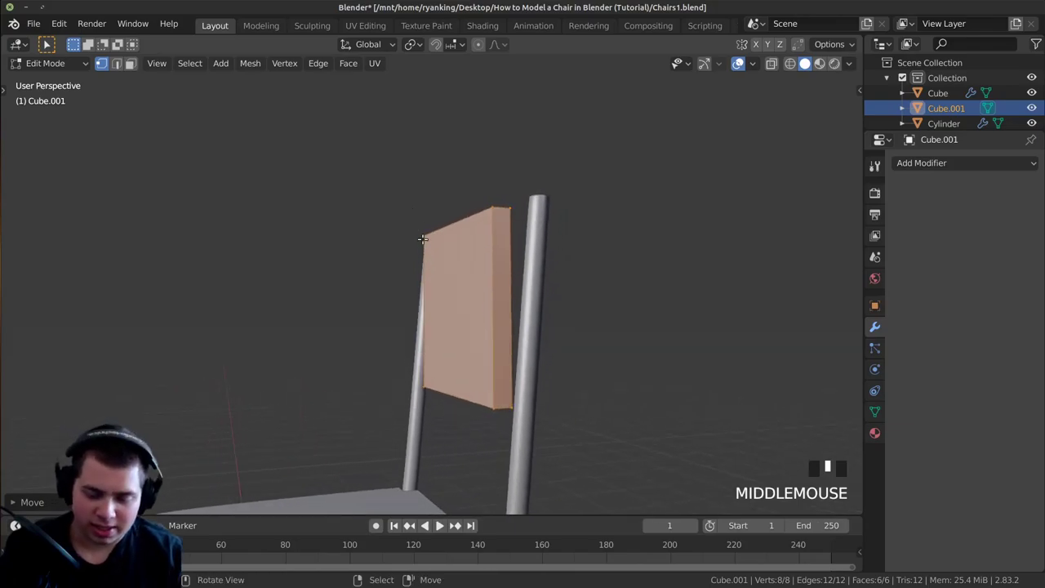
key("KP_3")
key("Tab")
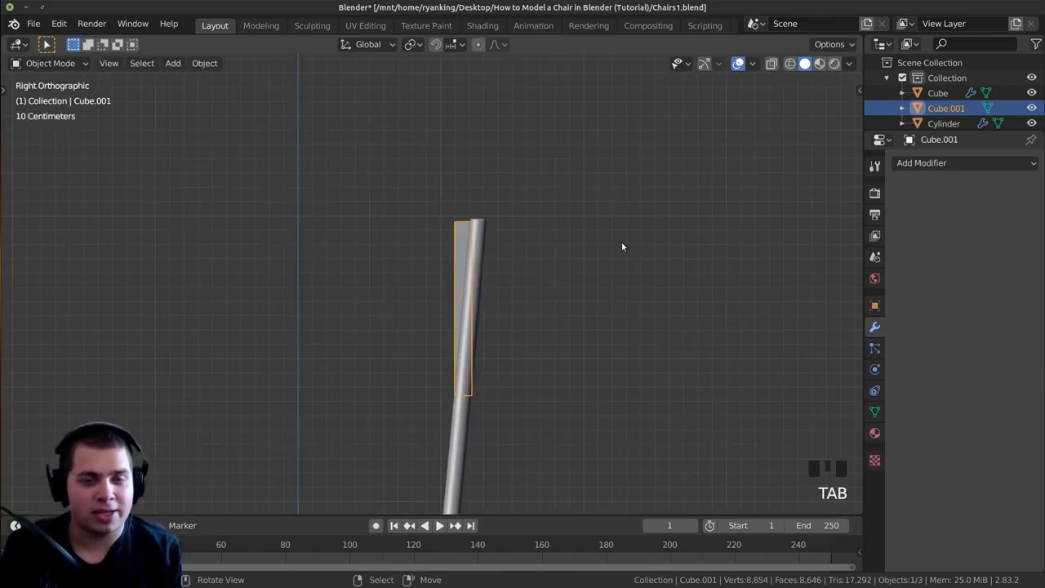
key("ctrl+z")
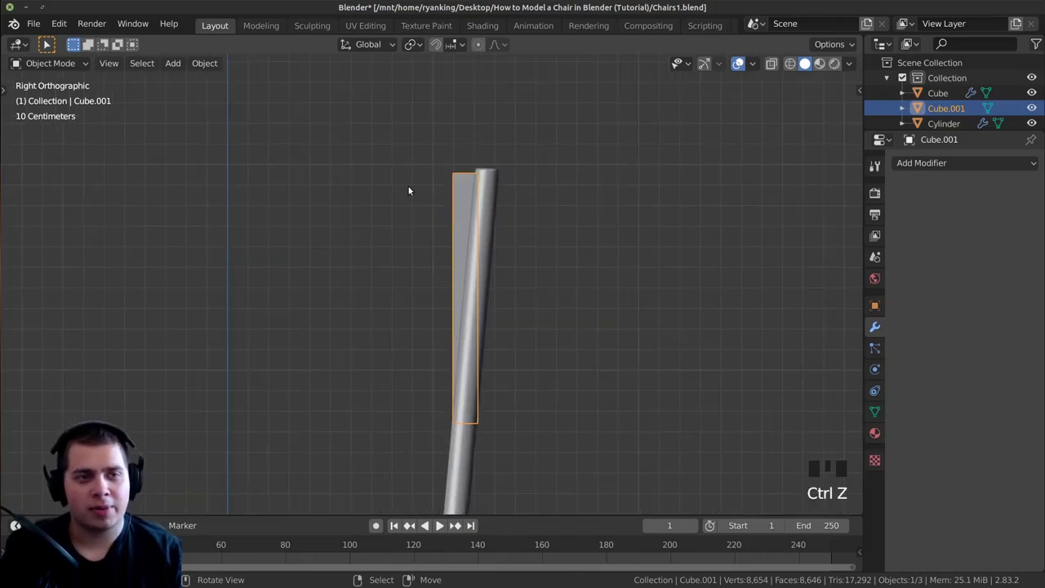
left_click(204, 65)
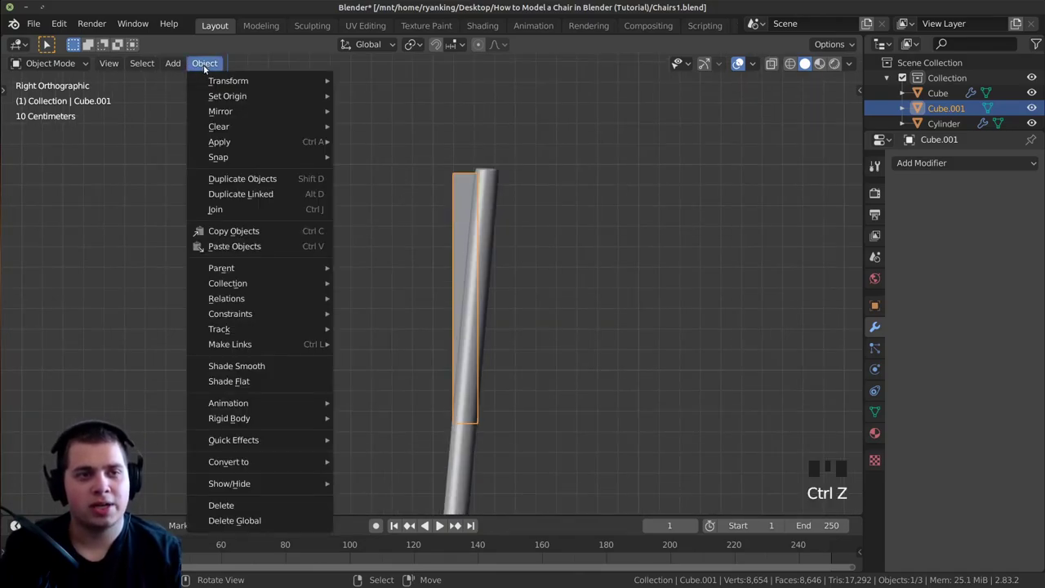
mouse_move(247, 100)
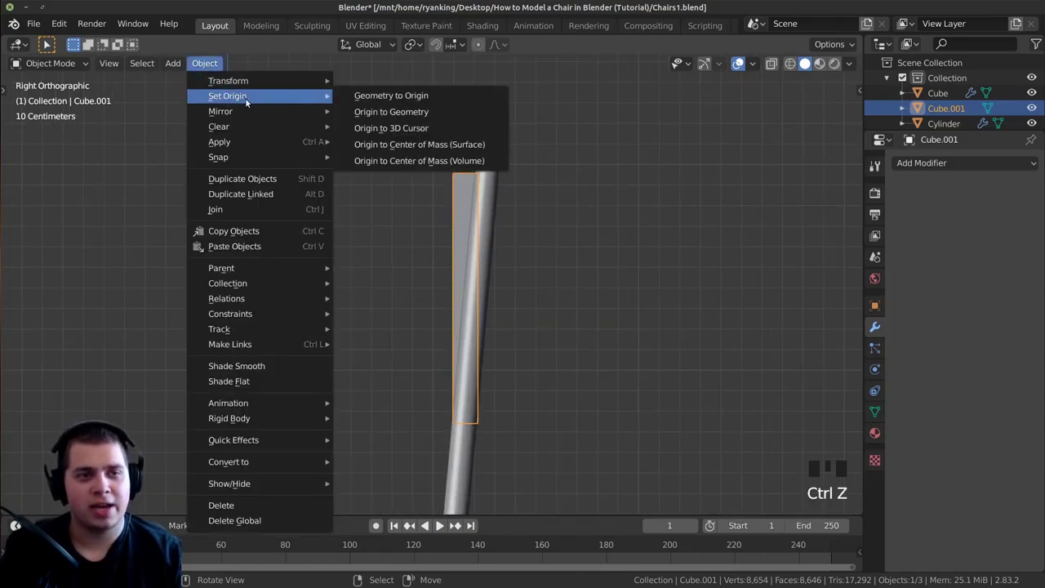
left_click(391, 112)
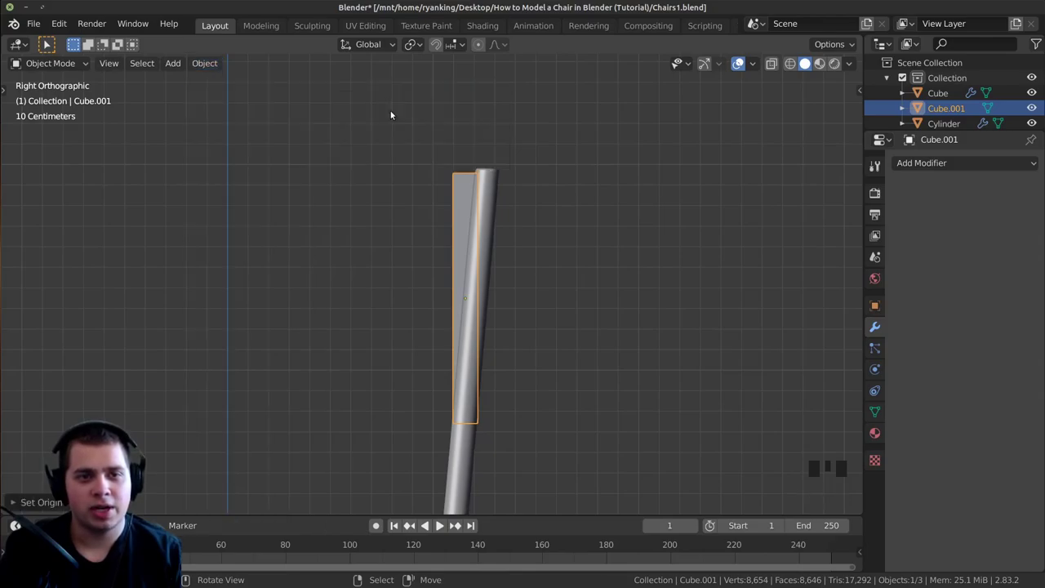
middle_click_drag(423, 208, 562, 233)
key("g")
key("r")
key("r")
key("Escape")
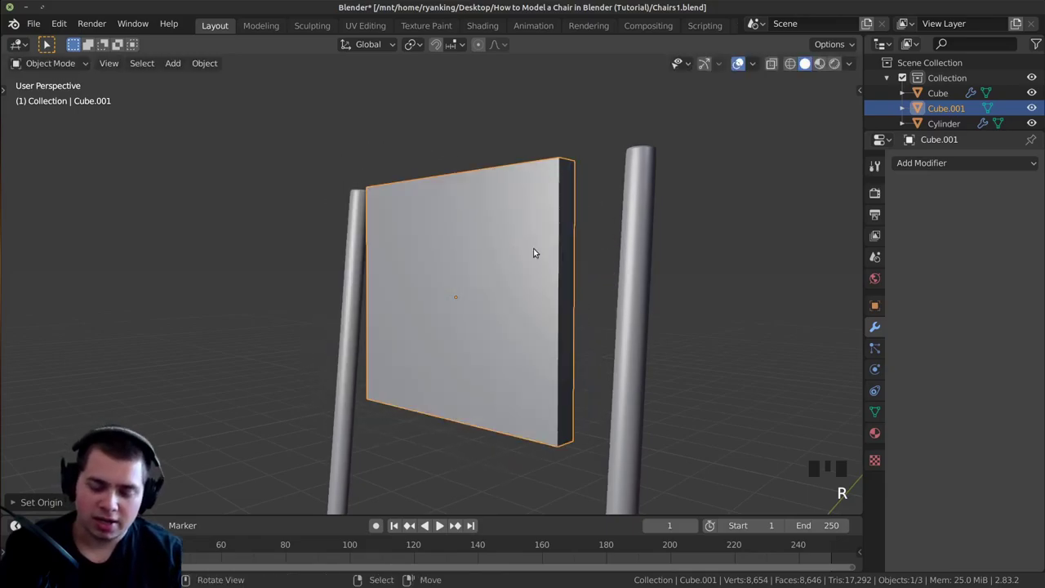
In the right view, rotate the slab about 4.9° to match the posts' tilt and move it back about 0.06 m in line with them
key("KP_3")
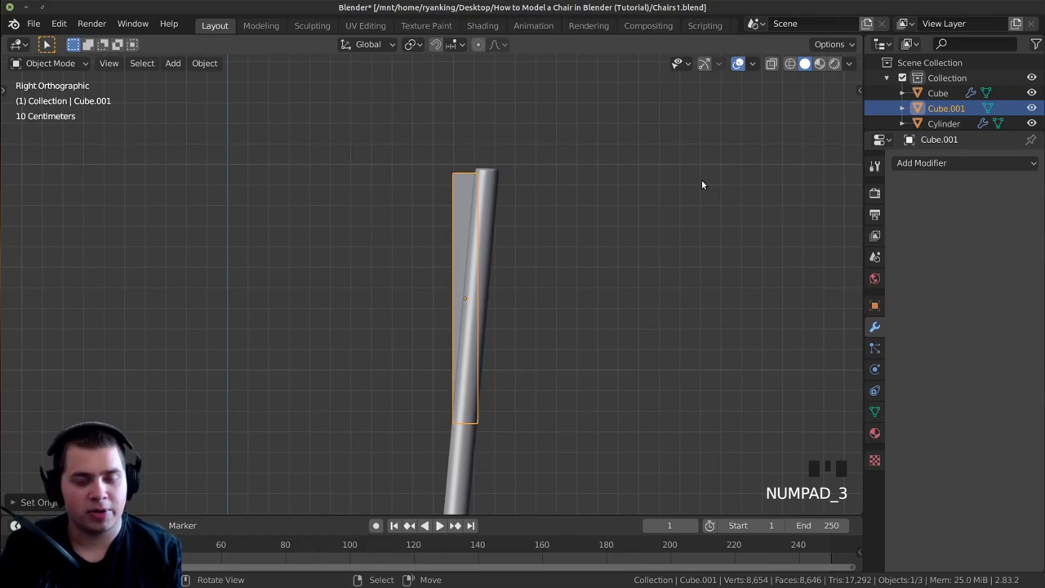
key("r")
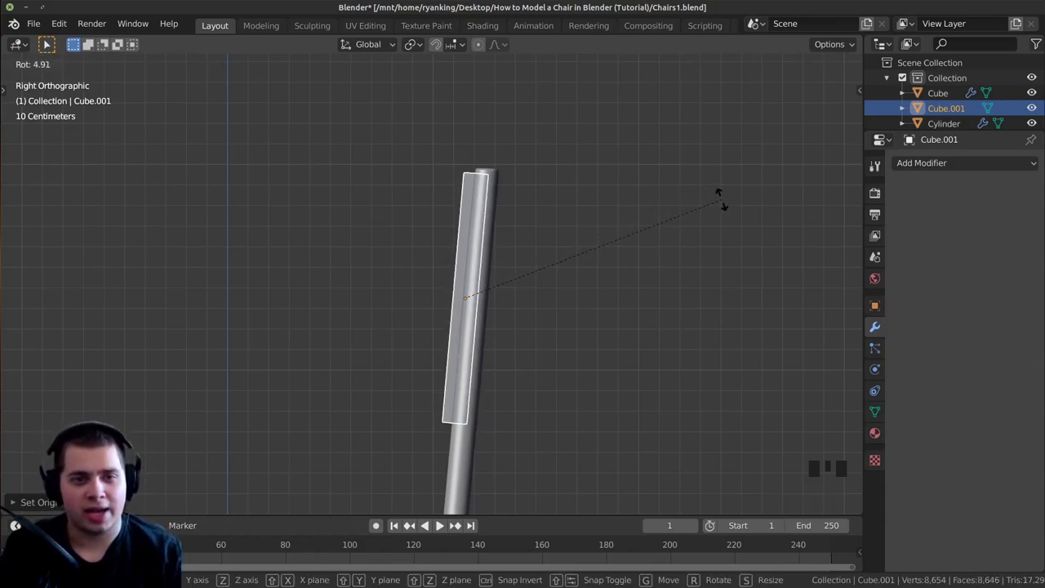
left_click(724, 203)
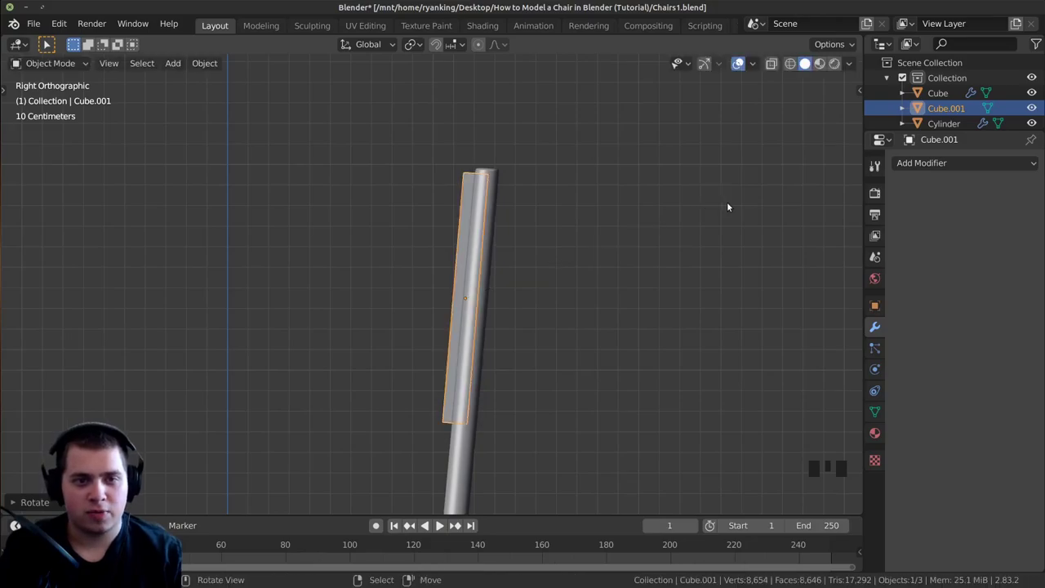
key("g")
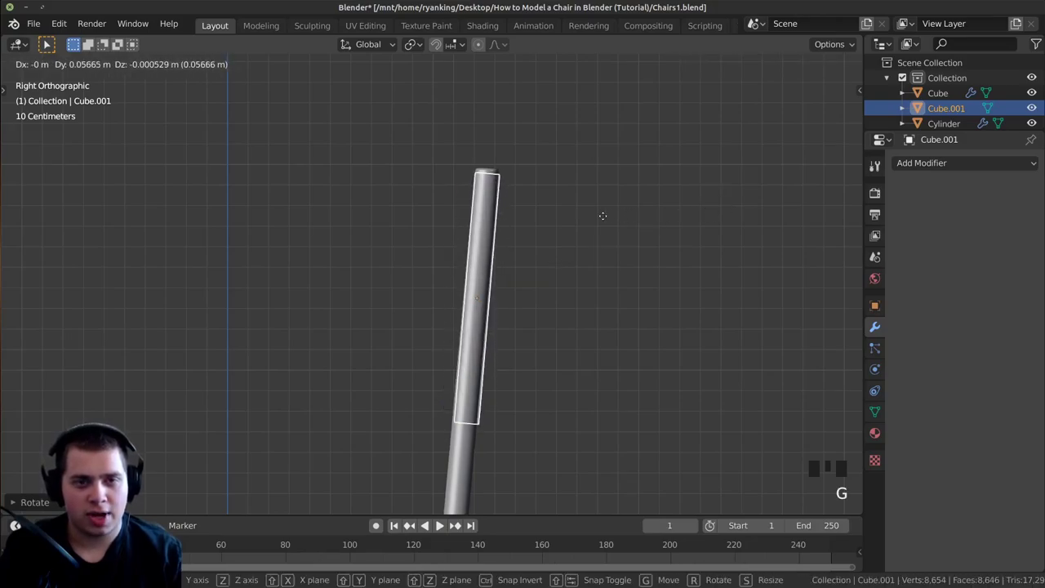
right_click(595, 218)
In Edit Mode, scale the backrest slab along X to about 1.38 so it spans both posts
middle_click_drag(594, 218, 673, 258)
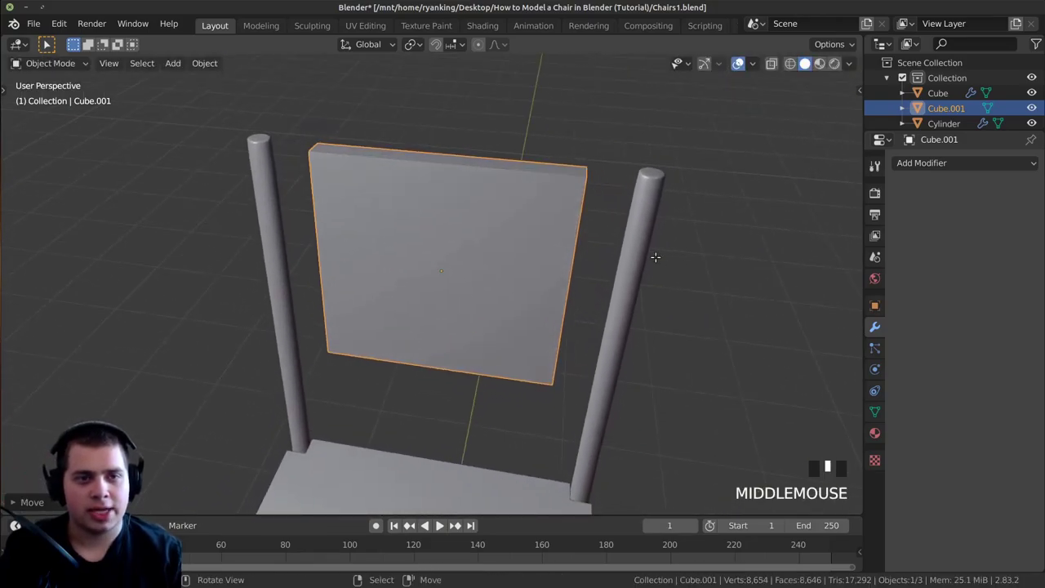
key("Tab")
key("s")
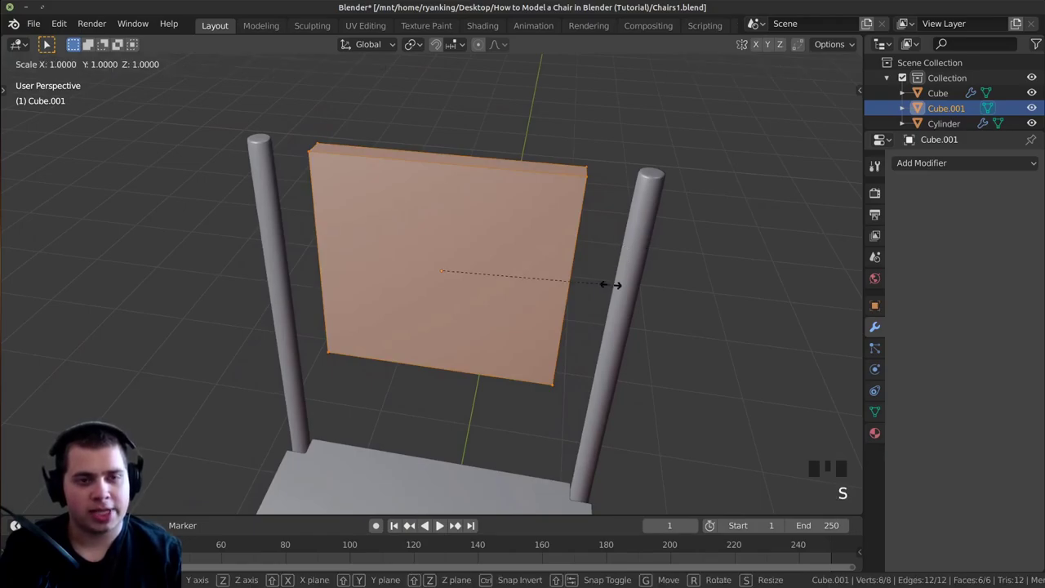
key("x")
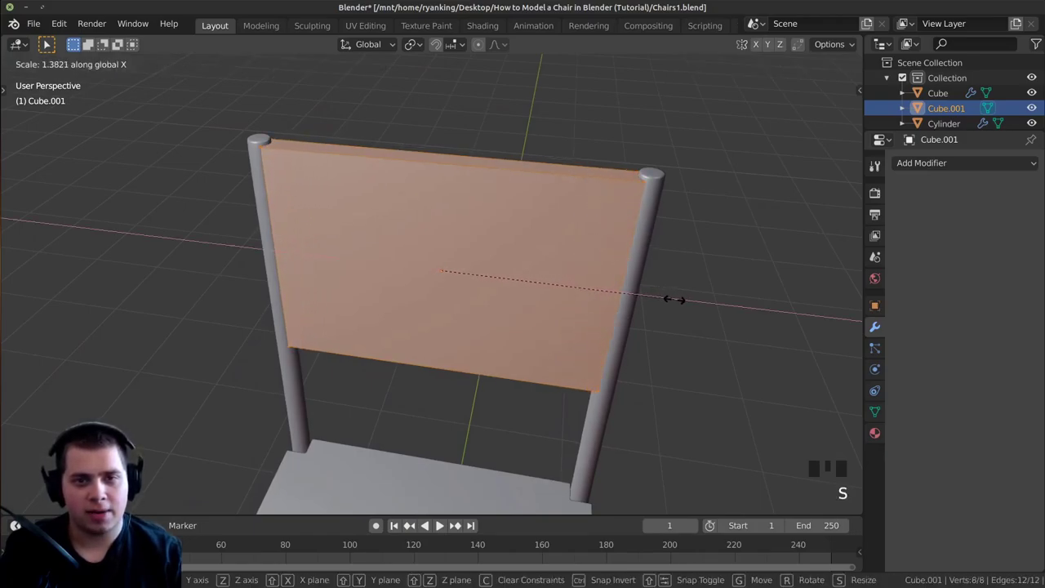
left_click(678, 301)
middle_click_drag(678, 300, 582, 239)
scroll(620, 261, "up", 2)
scroll(581, 221, "up", 1)
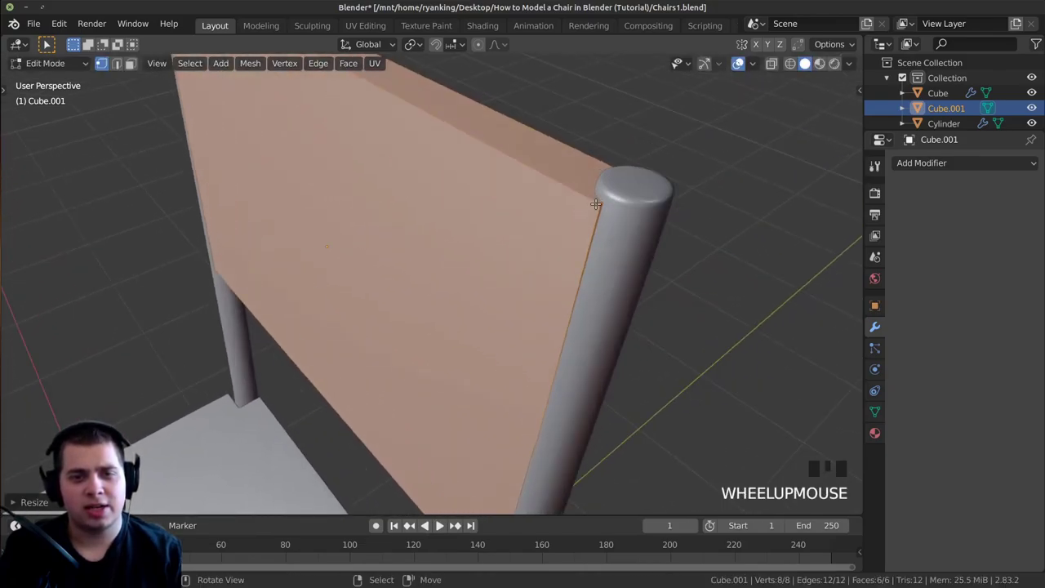
middle_click(713, 194)
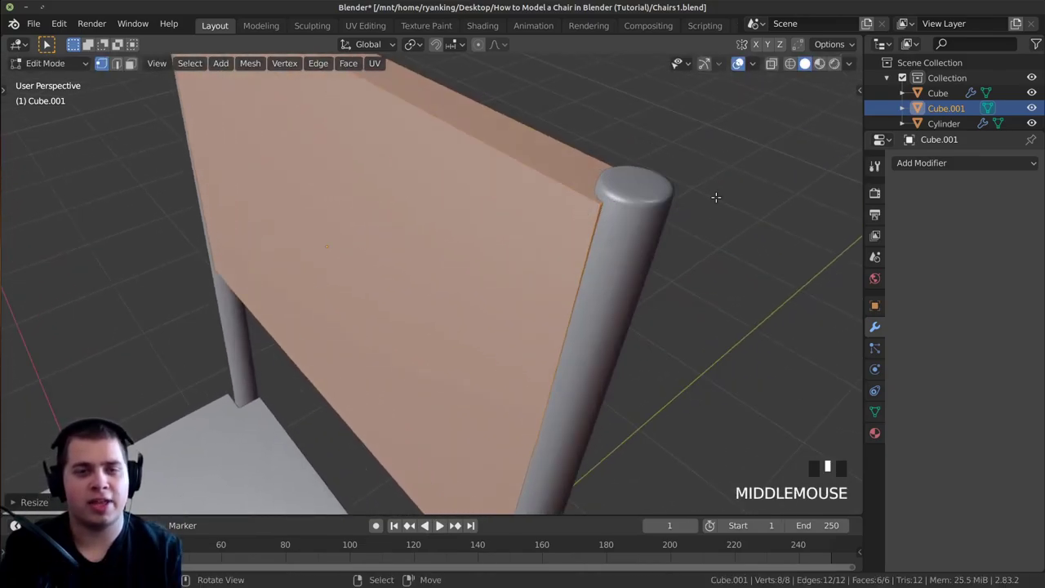
middle_click_drag(688, 202, 623, 229)
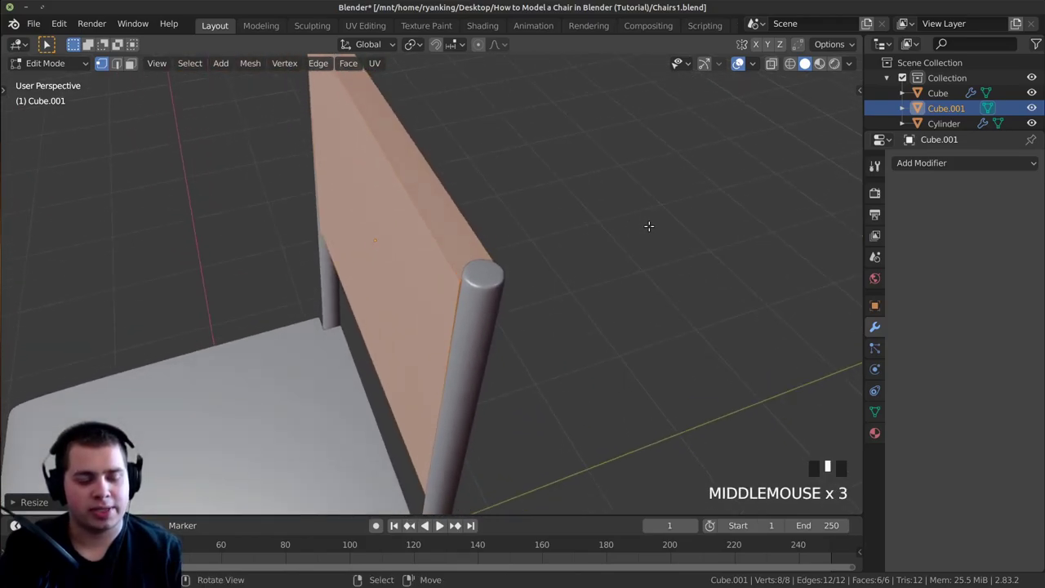
key("s")
key("y")
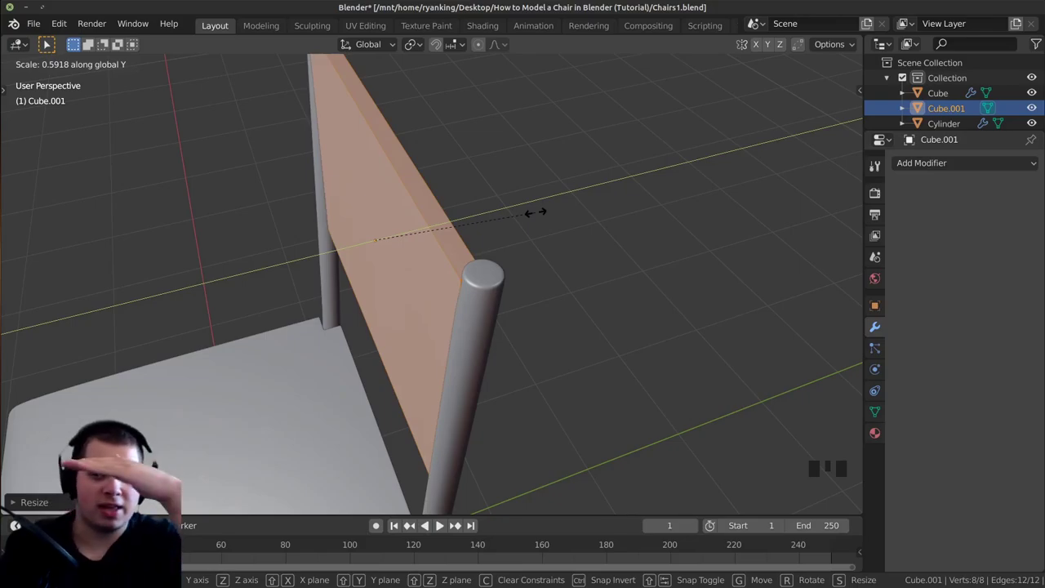
left_click(555, 237)
key("Tab")
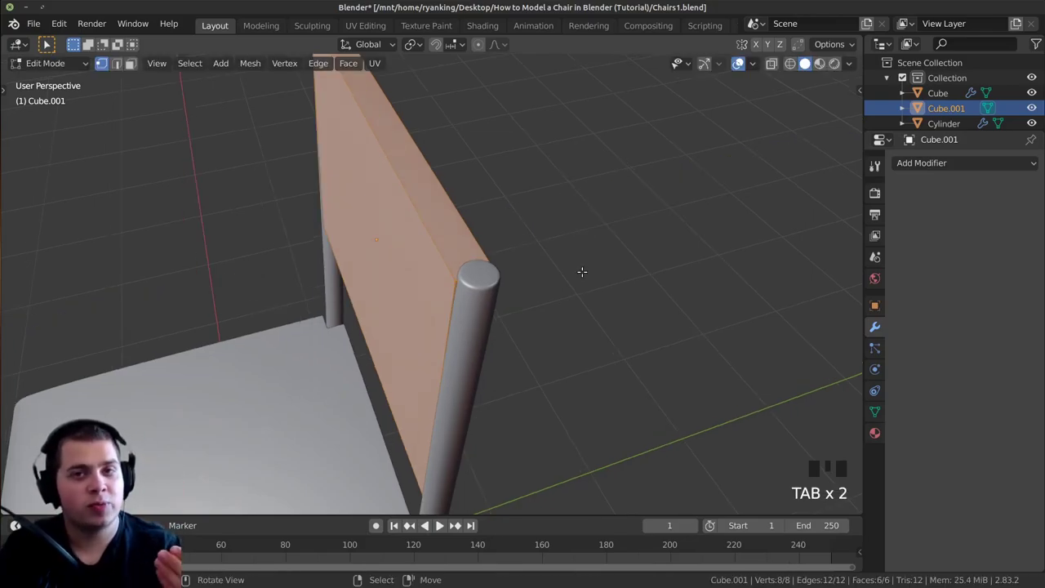
scroll(660, 344, "down", 1)
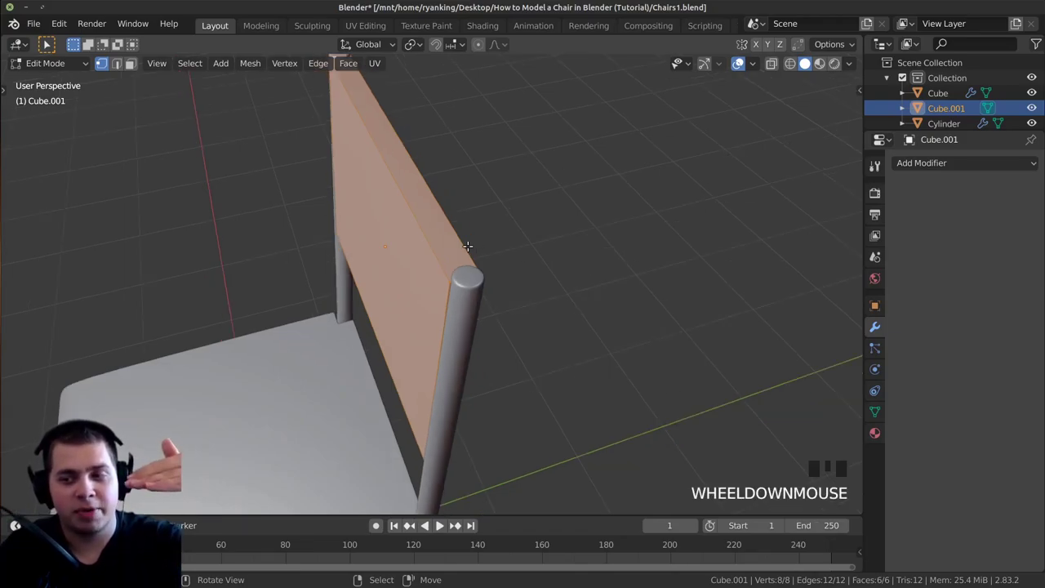
scroll(639, 255, "up", 1)
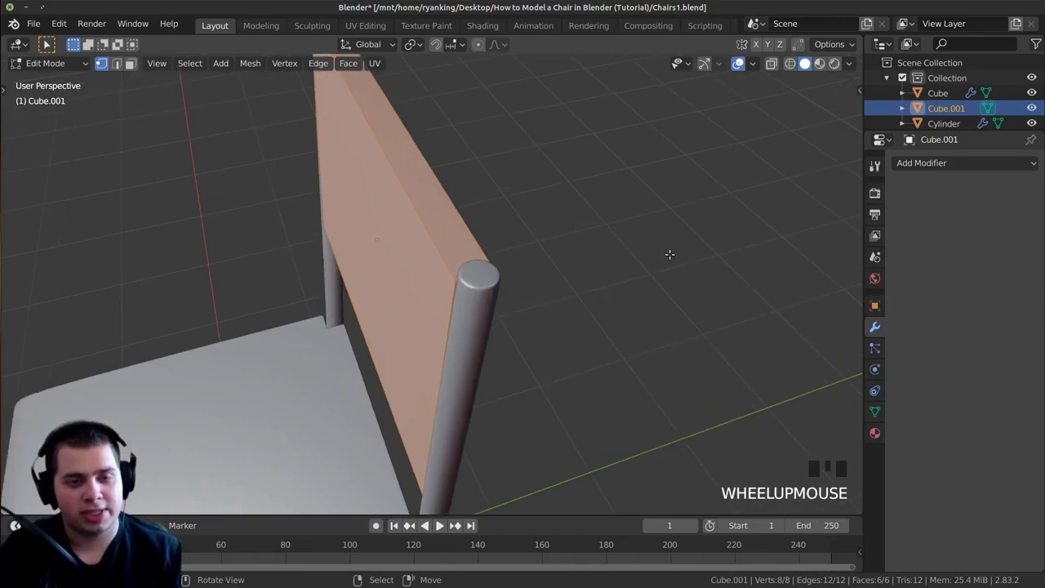
Scale the backrest slab along its local Y axis to make it thinner than the posts
key("s")
key("y")
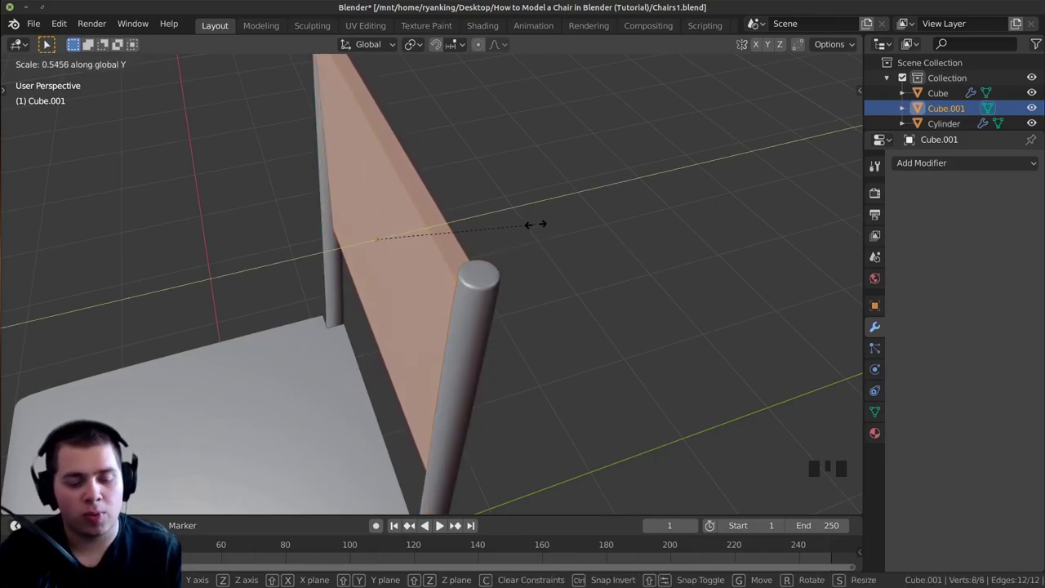
key("y")
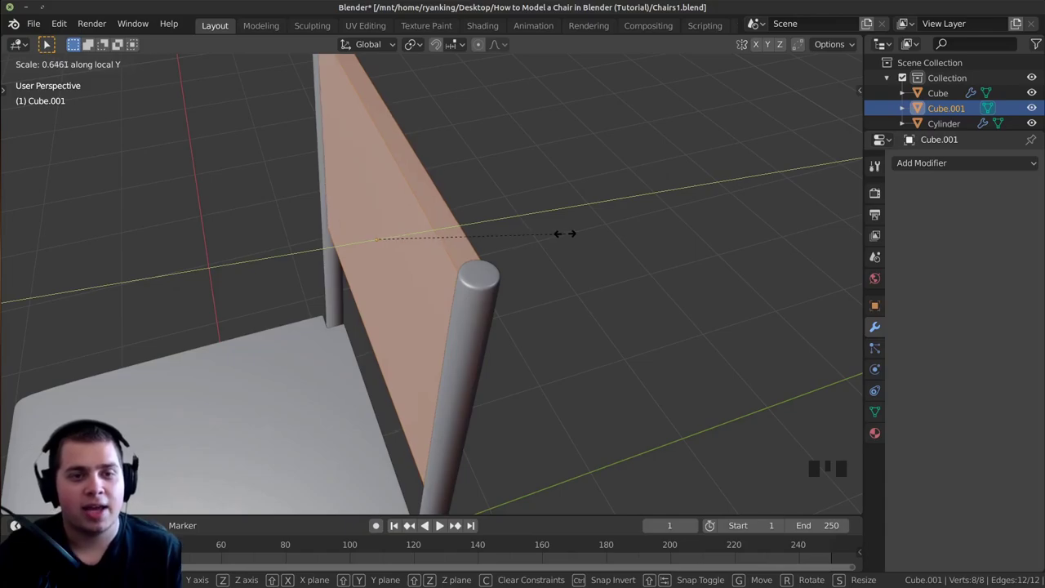
left_click(510, 240)
middle_click_drag(510, 239, 569, 275)
key("s")
key("y")
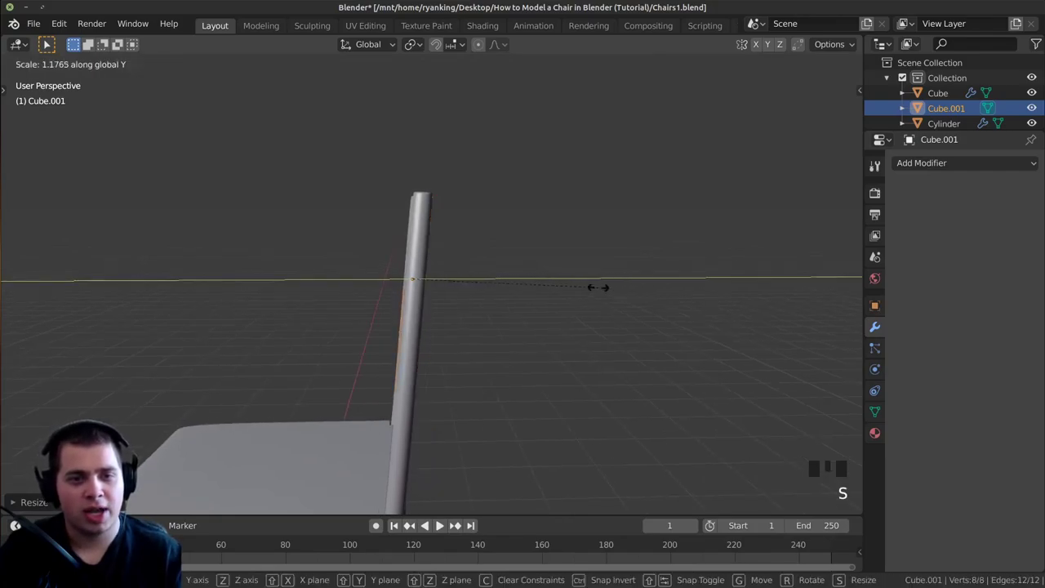
key("y")
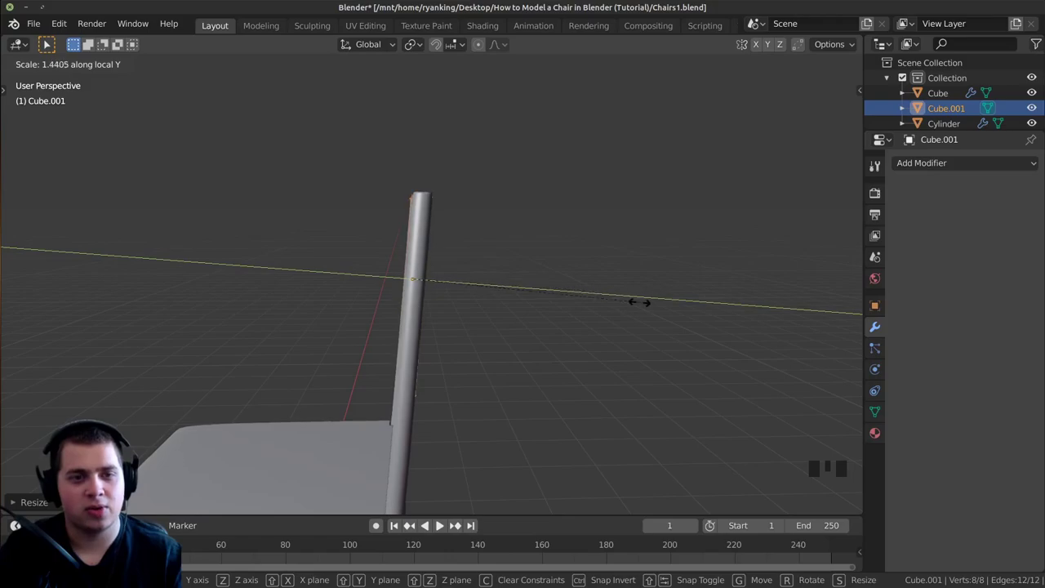
Add three evenly spaced vertical loop cuts across the backrest's width without sliding them
middle_click_drag(603, 290, 595, 312)
scroll(530, 280, "up", 2)
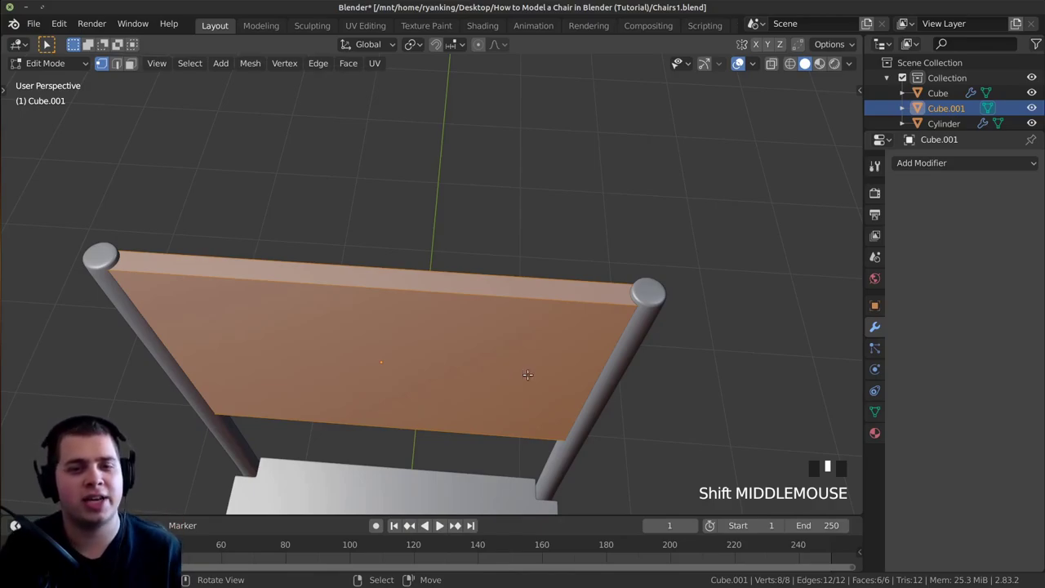
key("ctrl+r")
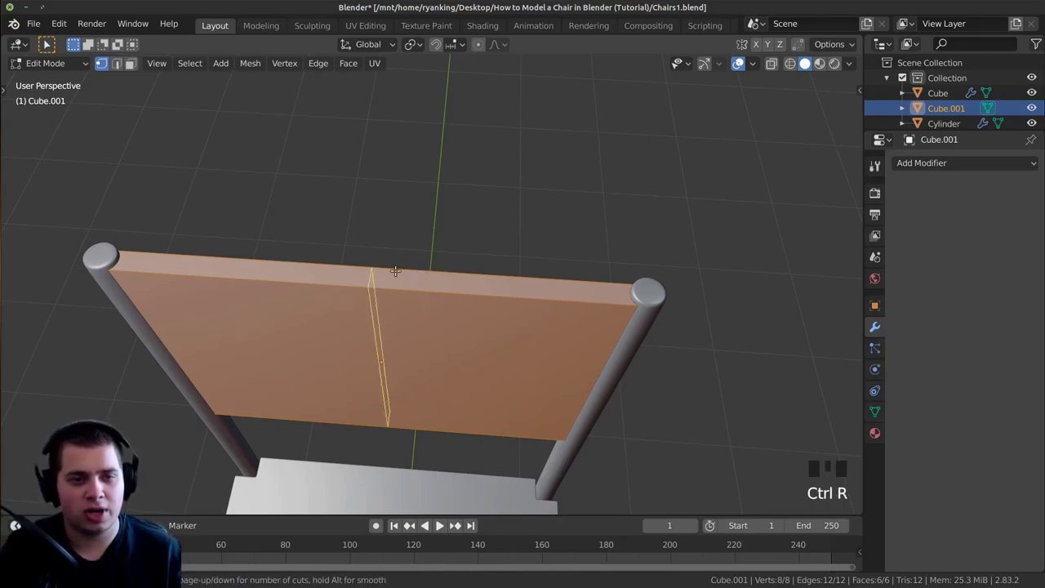
scroll(412, 279, "up", 2)
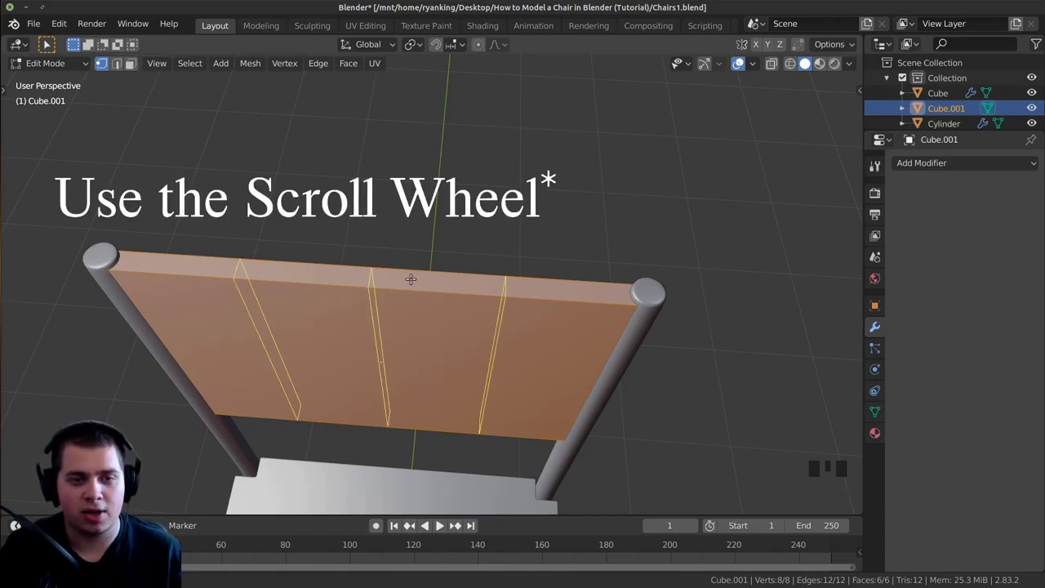
left_click(412, 279)
right_click(420, 279)
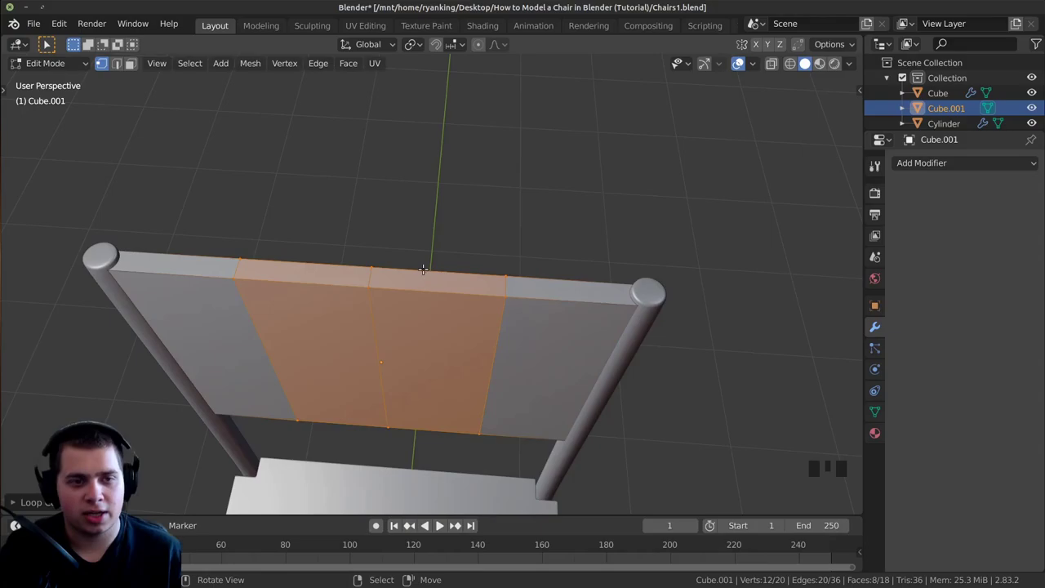
Move the three new edge loops backward about 0.136 m along the backrest's local Y axis
scroll(455, 336, "down", 1)
middle_click_drag(455, 337, 481, 282)
scroll(478, 314, "down", 1)
scroll(490, 280, "up", 2)
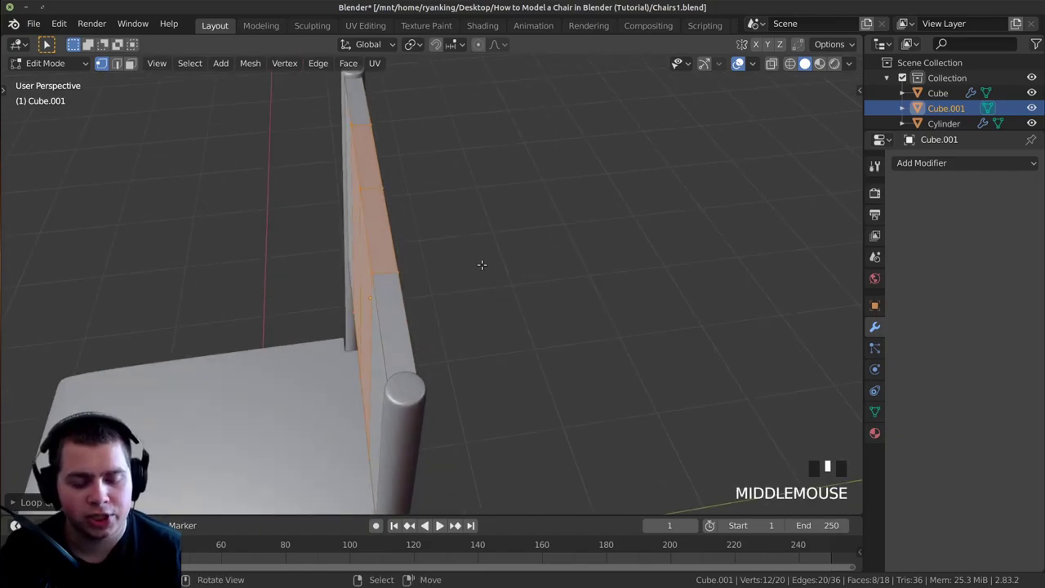
key("g")
key("y")
key("y")
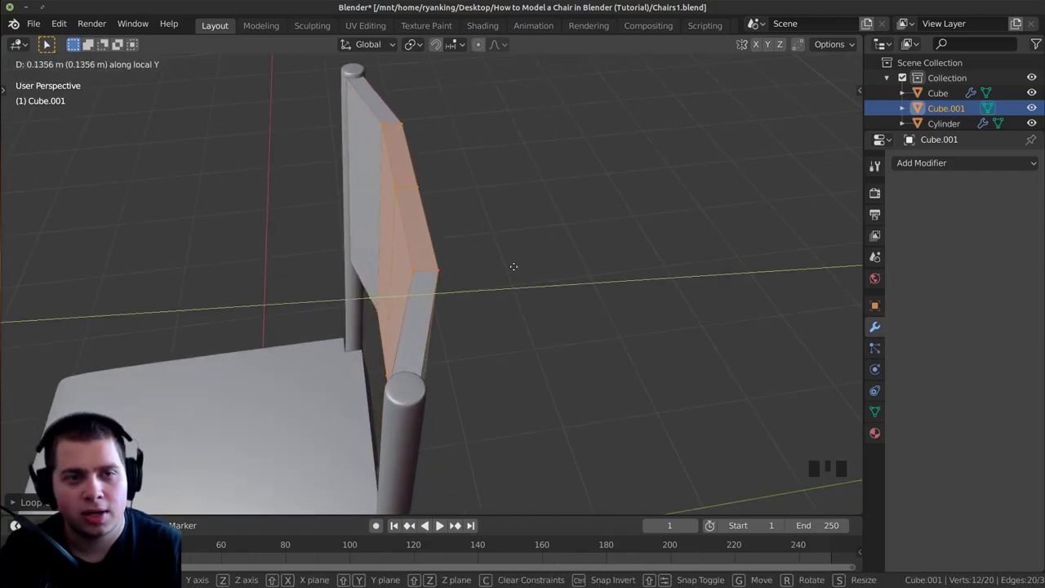
left_click(514, 267)
Select only the backrest's centre edge loop and move it backward about 0.1 m along local Y to round the curve
middle_click_drag(514, 267, 441, 288)
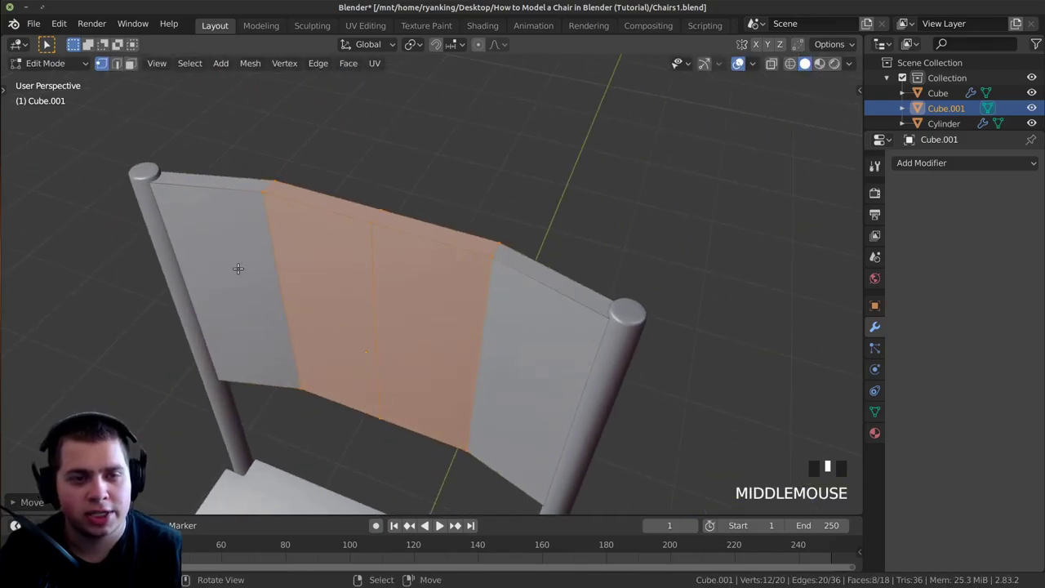
right_click(374, 269, "alt")
middle_click_drag(376, 278, 318, 254)
middle_click_drag(449, 254, 490, 271)
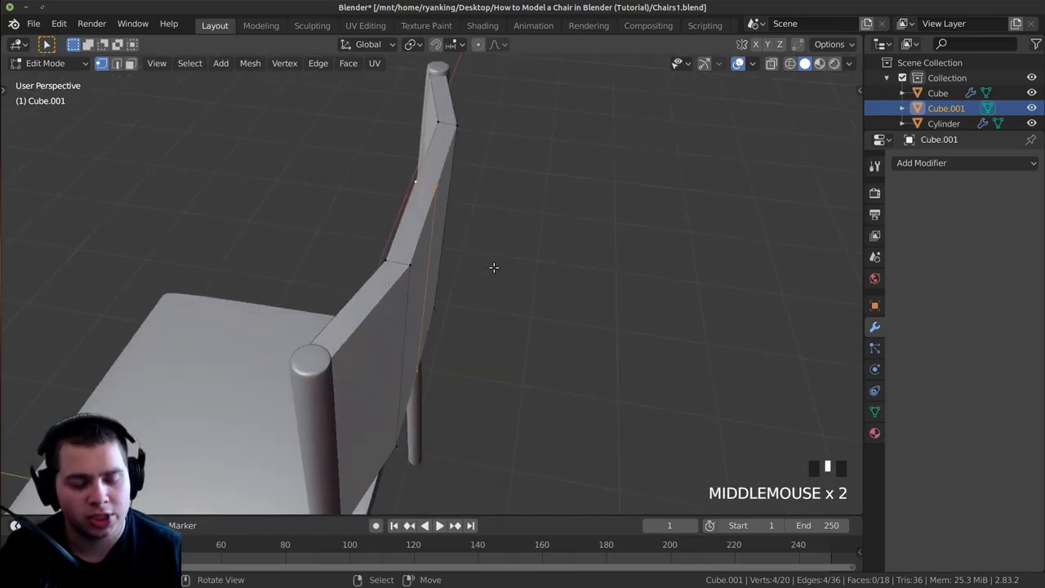
key("g")
key("y")
key("y")
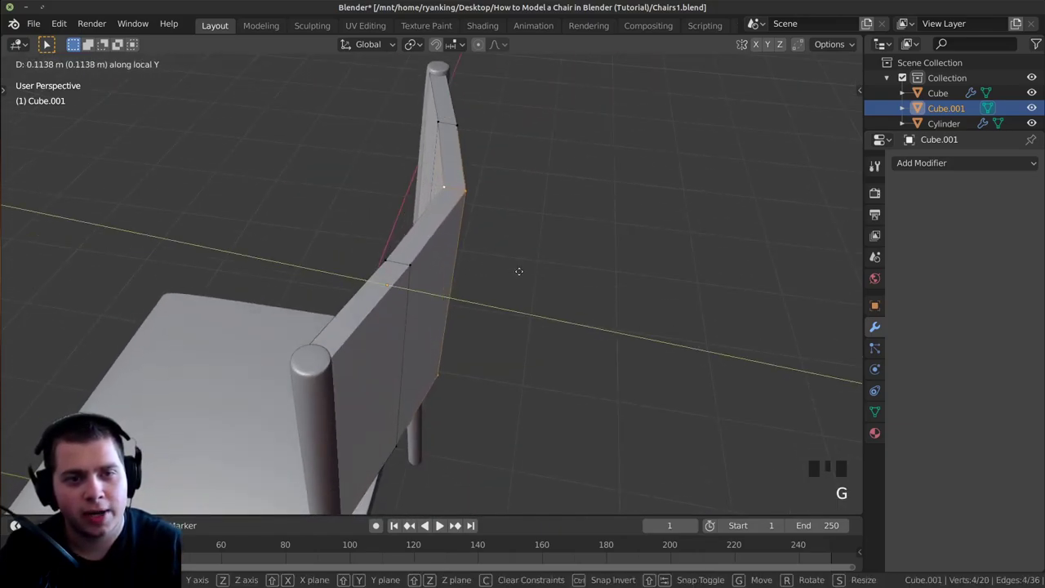
left_click(510, 270)
Return to Object Mode and add a Subdivision Surface modifier to the backrest with 2 viewport levels
key("Tab")
middle_click_drag(509, 270, 518, 394)
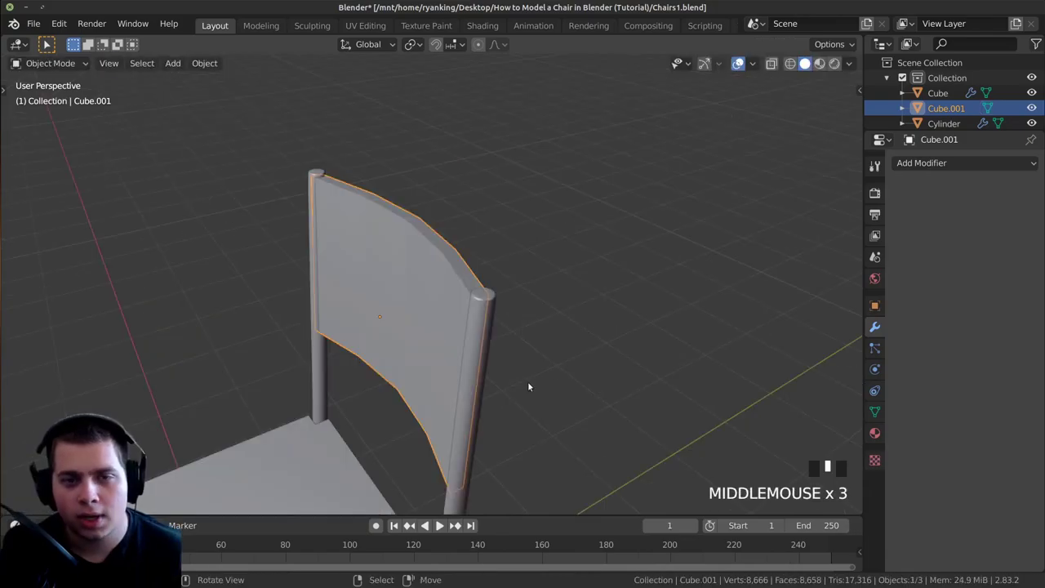
left_click(908, 165)
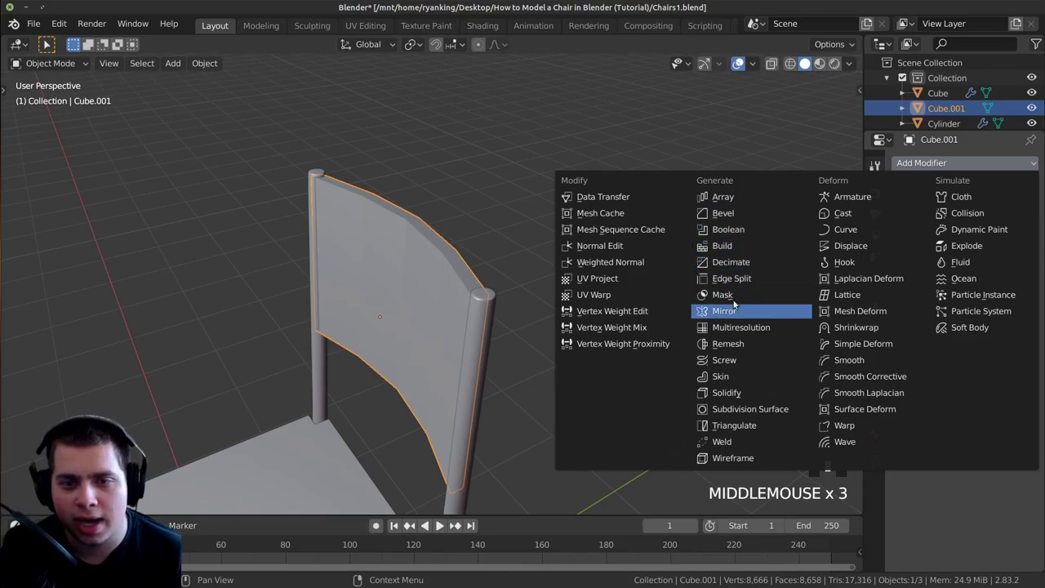
left_click(757, 413)
middle_click_drag(649, 343, 553, 228)
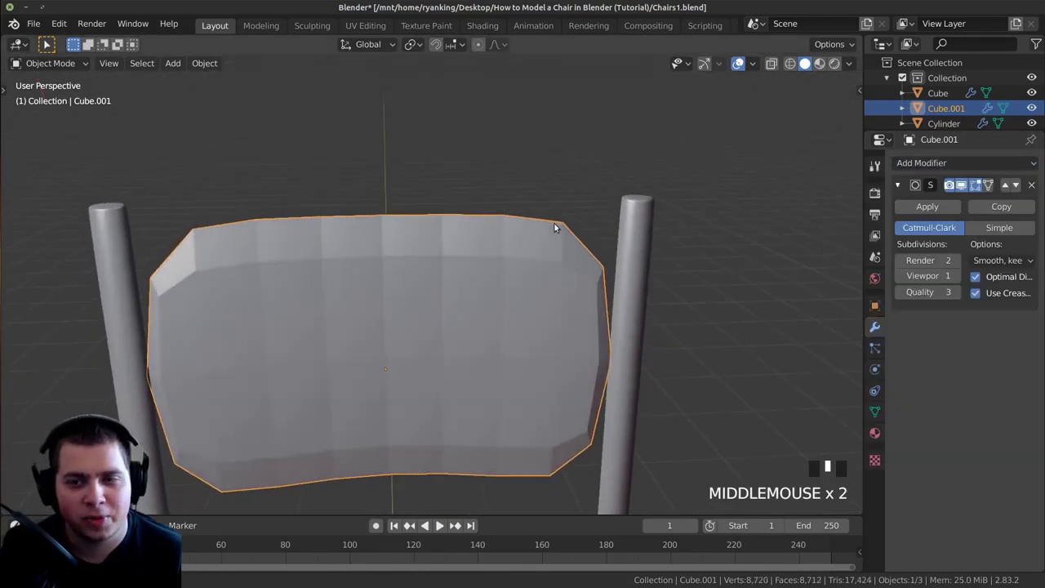
left_click(957, 277)
In Edit Mode, add horizontal loop cuts close to the backrest's upper and lower edges to sharpen them
mouse_move(460, 256)
middle_mouse_down()
mouse_move(445, 269)
mouse_move(446, 257)
middle_mouse_up()
key("Tab")
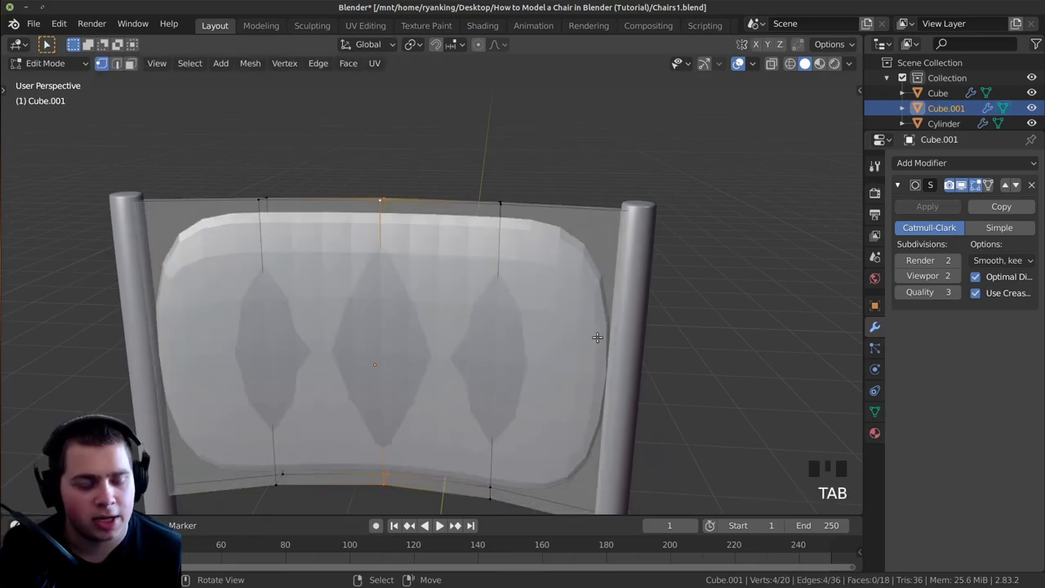
key("ctrl+r")
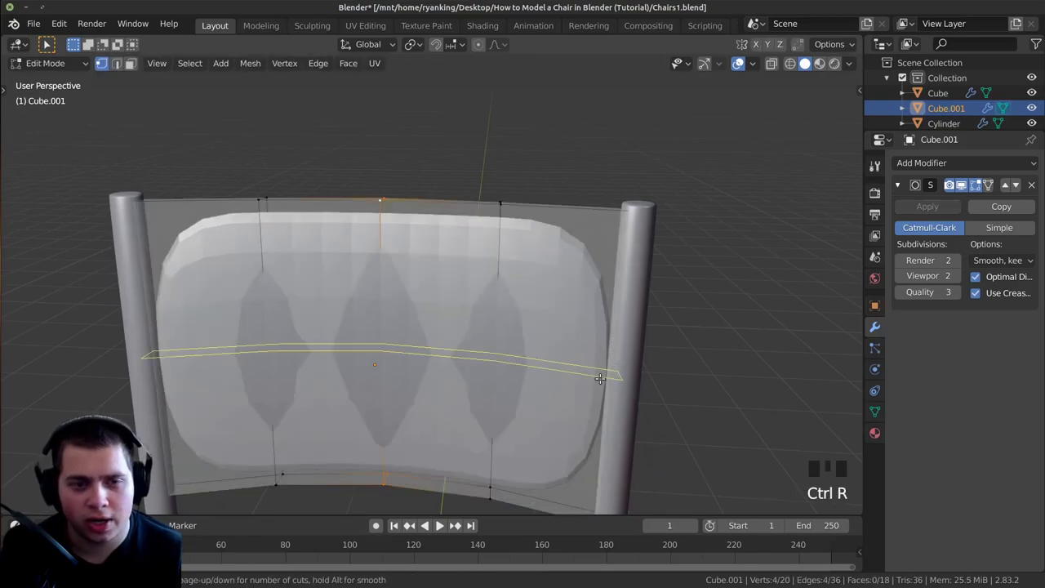
left_click(601, 376)
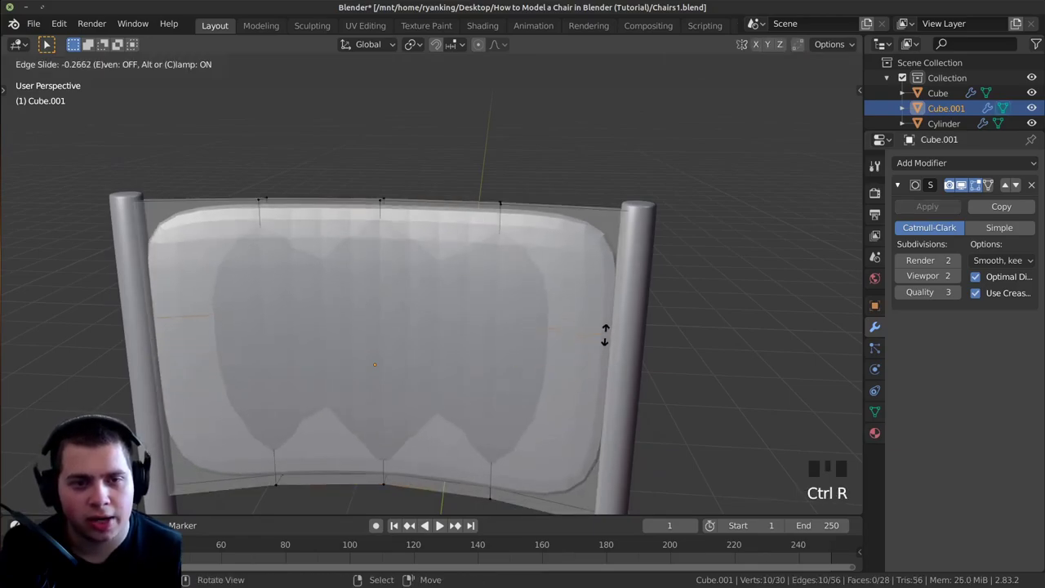
left_click(633, 231)
middle_click_drag(634, 230, 614, 192, "shift")
key("ctrl+r")
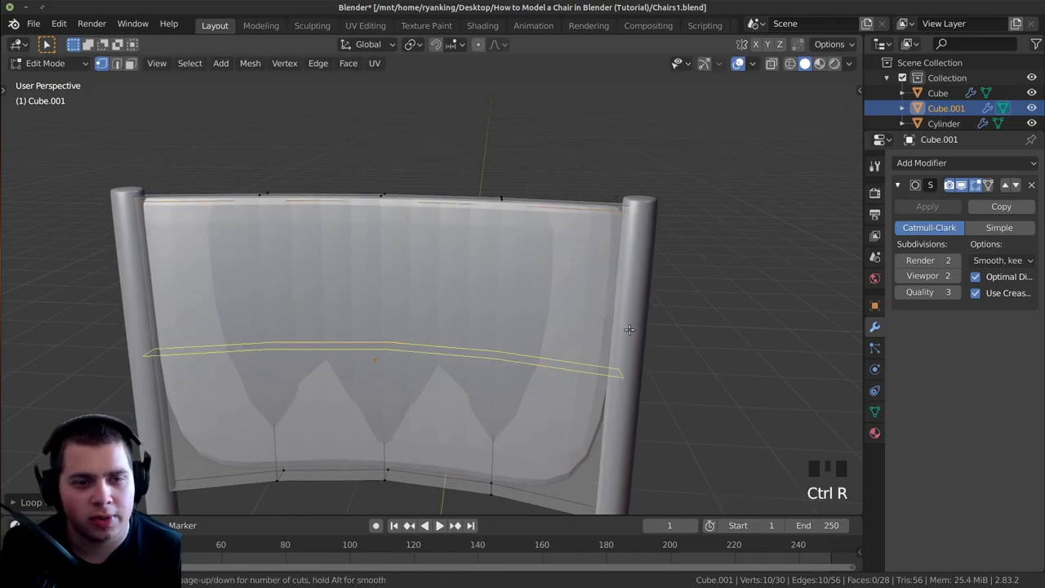
left_click(599, 299)
left_click(616, 417)
Add vertical loop cuts close to the backrest's two side edges, next to the posts
scroll(551, 217, "down", 2)
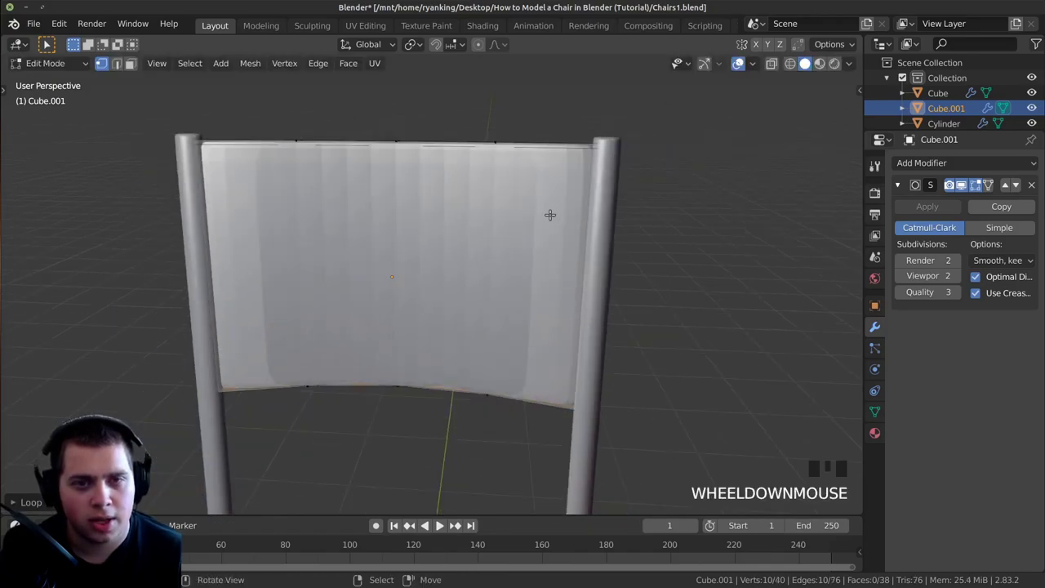
key("ctrl+r")
left_click(563, 166)
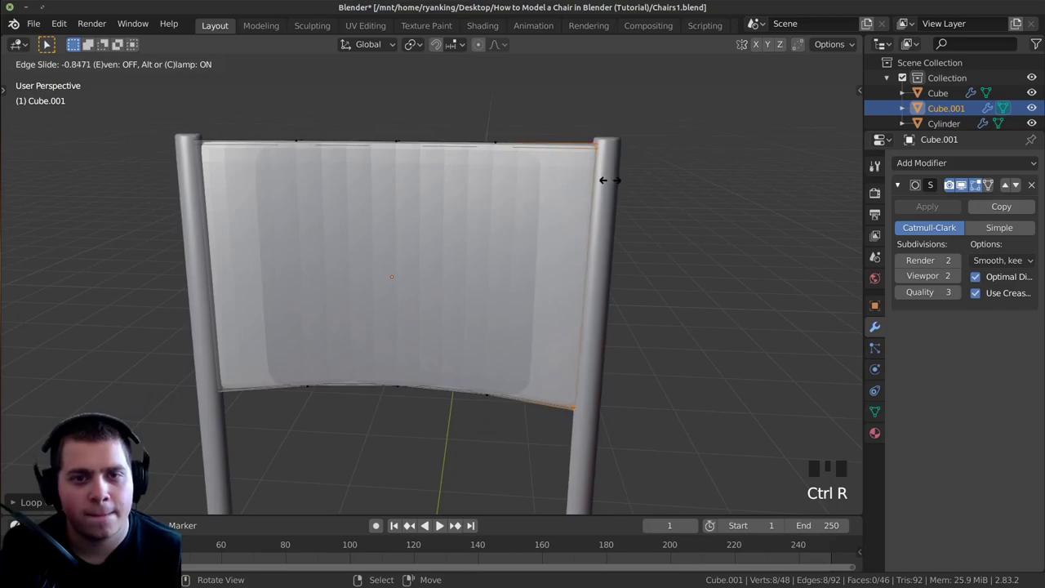
left_click(608, 180)
key("ctrl+r")
left_click(236, 149)
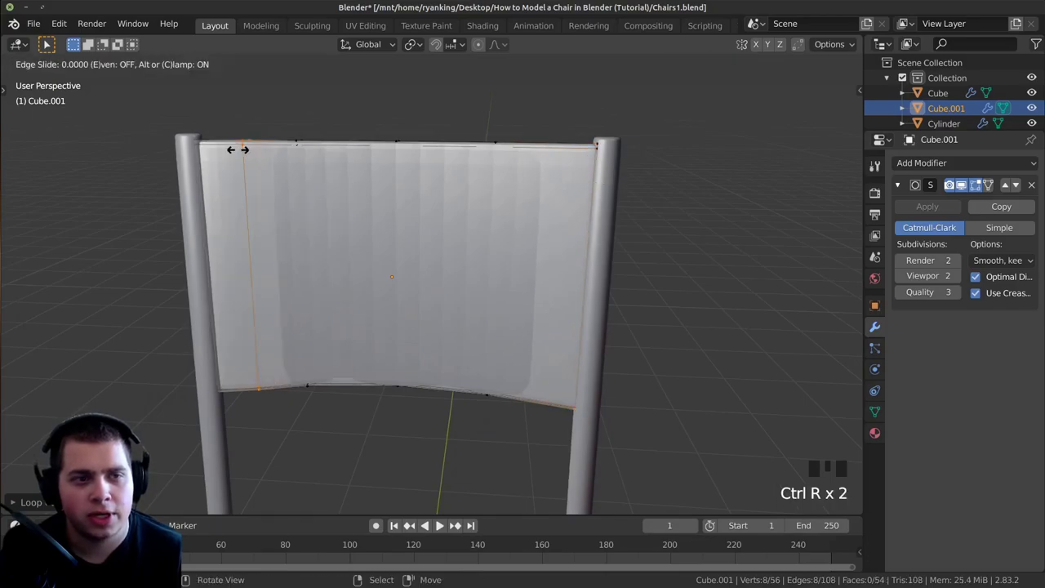
left_click(213, 149)
Add a centred loop cut around the backrest's thickness, midway between its front and back faces
middle_click_drag(213, 150, 466, 245)
scroll(470, 245, "up", 2)
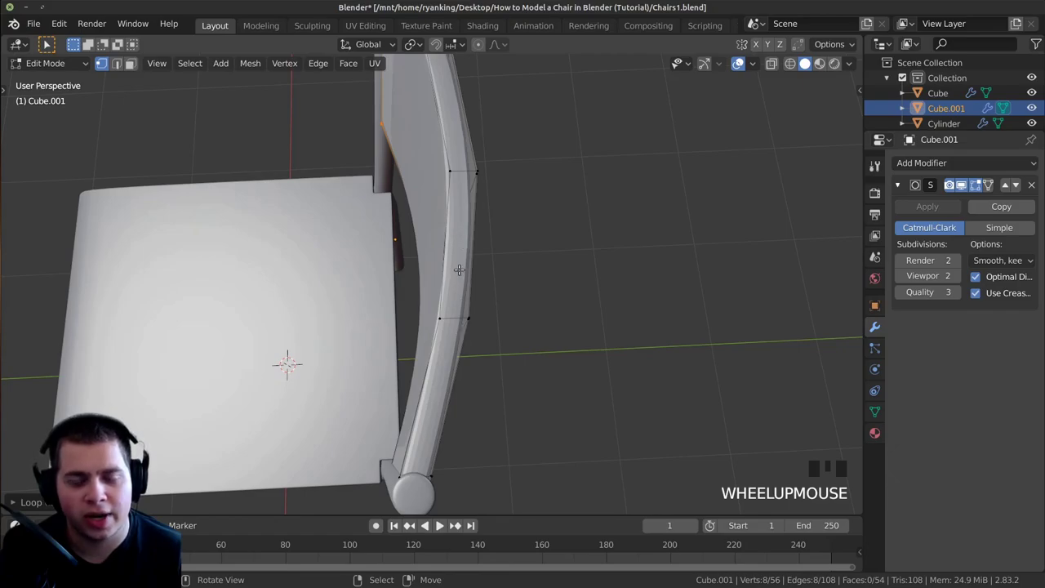
scroll(467, 334, "up", 1)
key("ctrl+r")
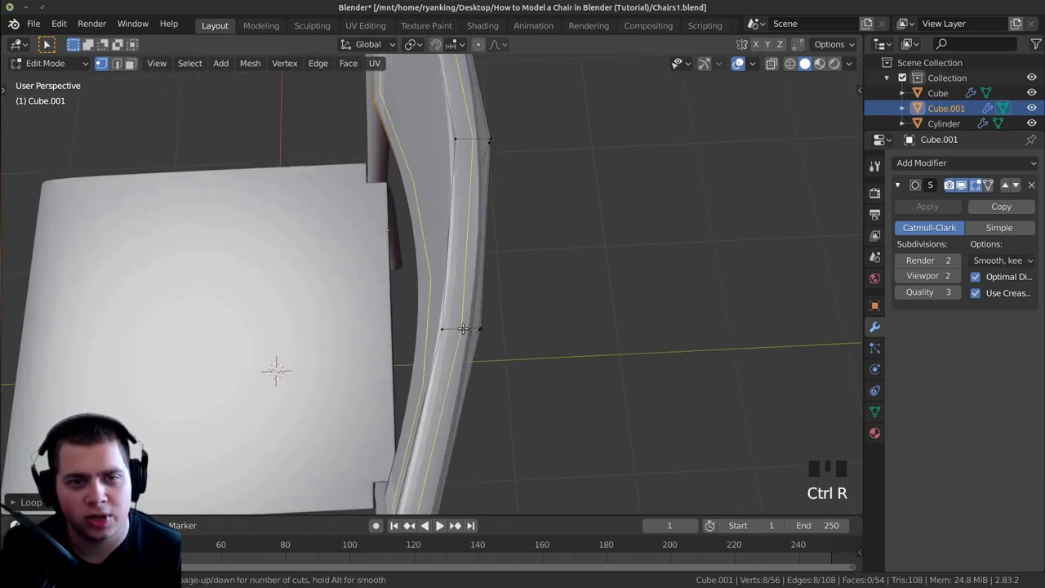
left_click(462, 328)
left_click(462, 328)
middle_click_drag(462, 329, 531, 221)
scroll(478, 333, "up", 1)
scroll(469, 323, "up", 1)
scroll(437, 274, "down", 2)
Return to Object Mode and apply smooth shading to the backrest
key("Tab")
scroll(483, 246, "down", 1)
right_click(418, 196)
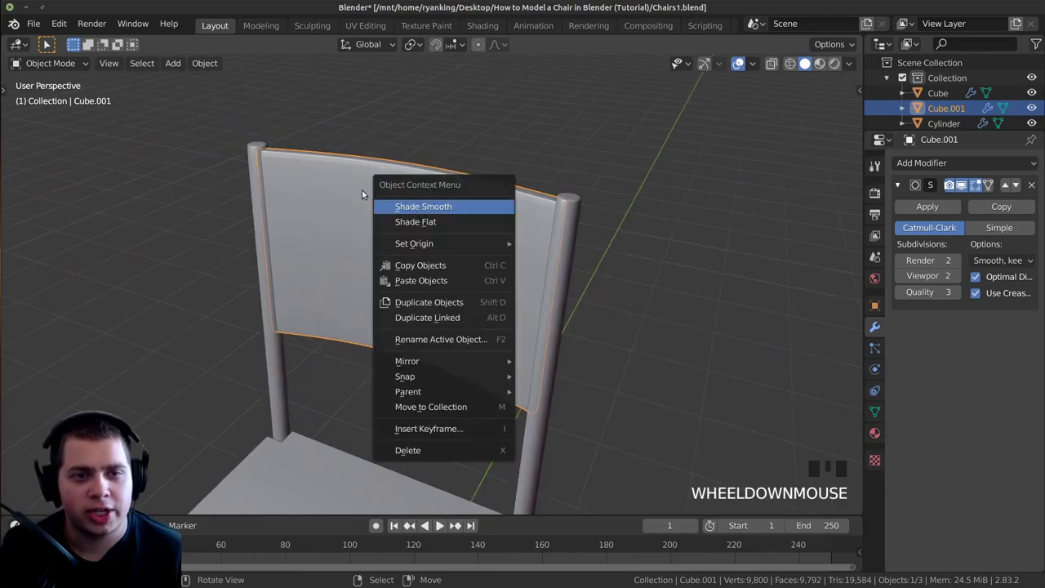
left_click(403, 206)
scroll(402, 206, "down", 4)
middle_click_drag(402, 206, 619, 321, "shift")
middle_click_drag(783, 216, 707, 245, "shift")
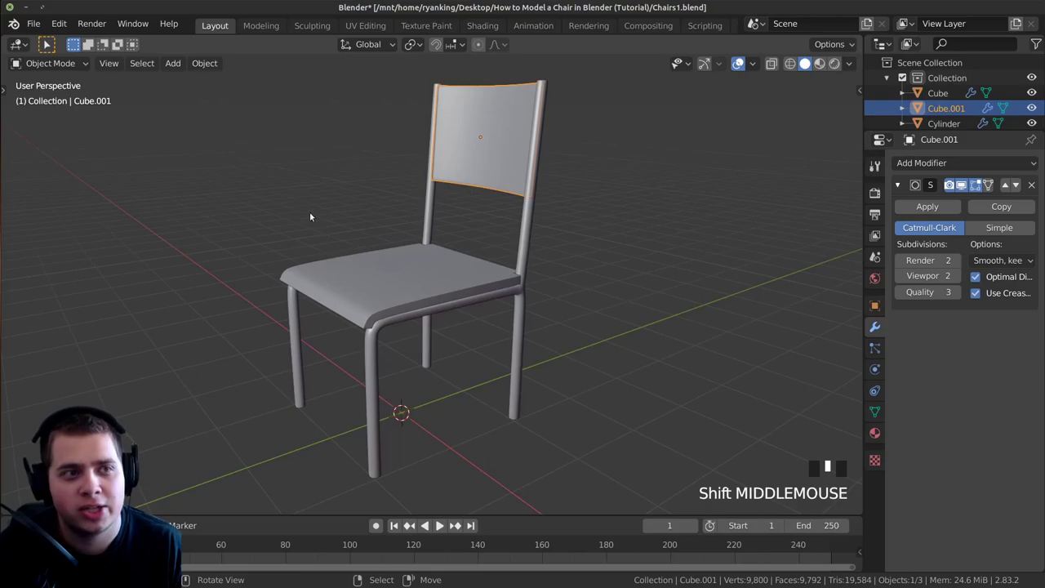
Save the chair file under its existing name
left_click(41, 25)
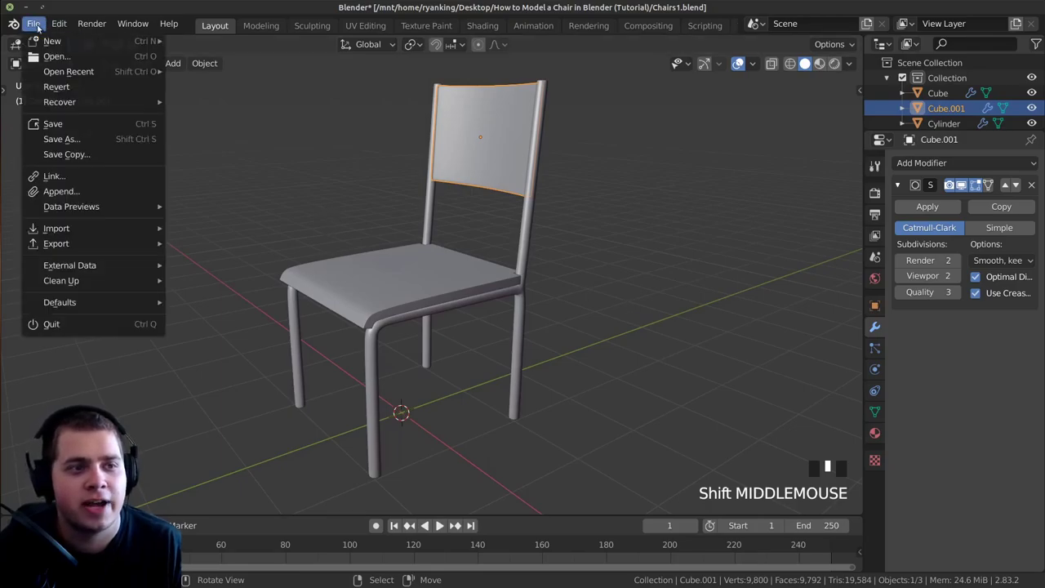
left_click(63, 124)
middle_click_drag(214, 169, 548, 159, "shift")
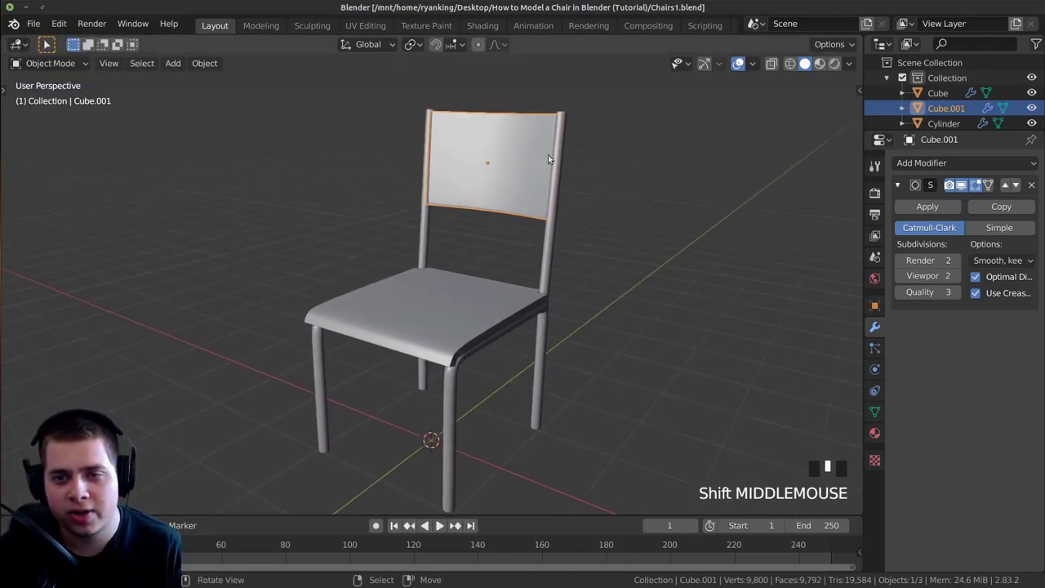
In the render settings' color management, set the view transform to Filmic and the look to High Contrast
left_click(875, 193)
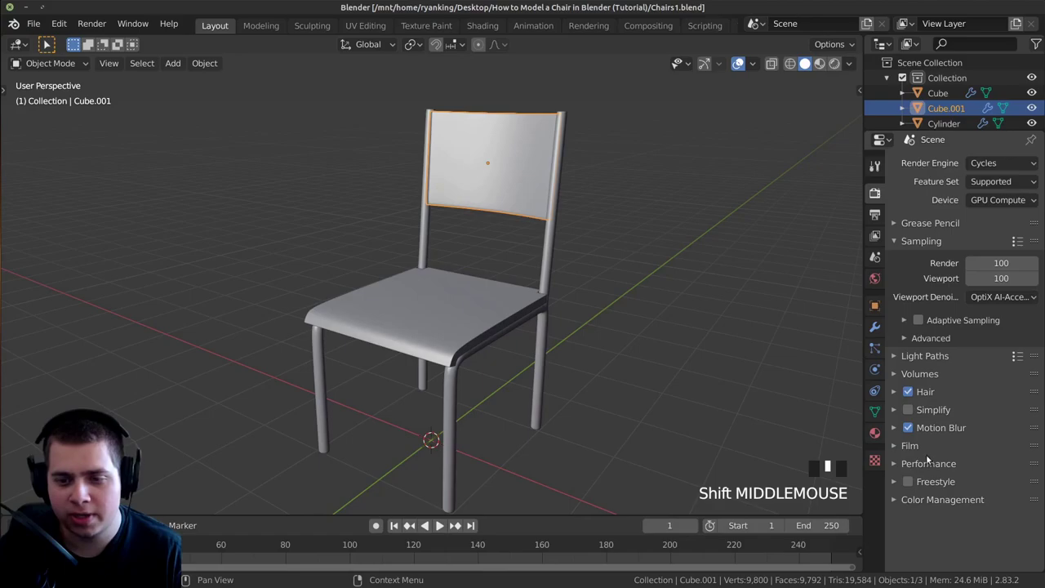
left_click(896, 497)
scroll(980, 474, "down", 2)
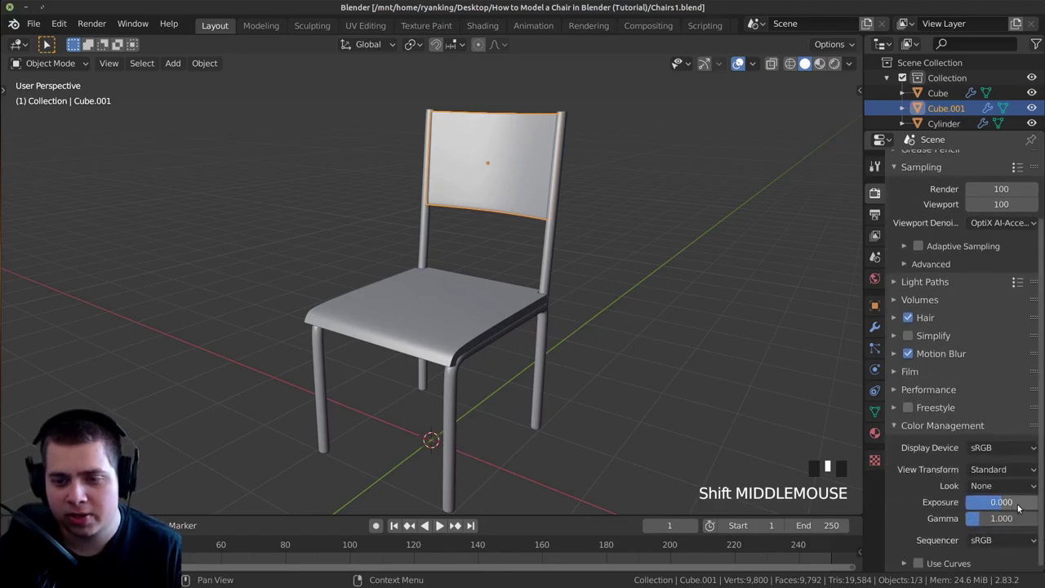
left_click(985, 470)
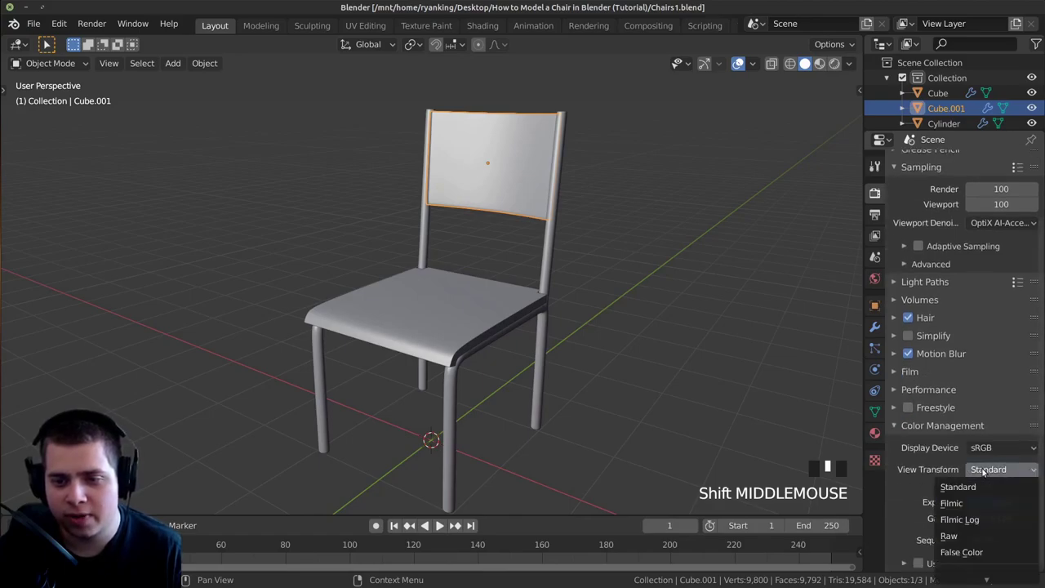
left_click(956, 508)
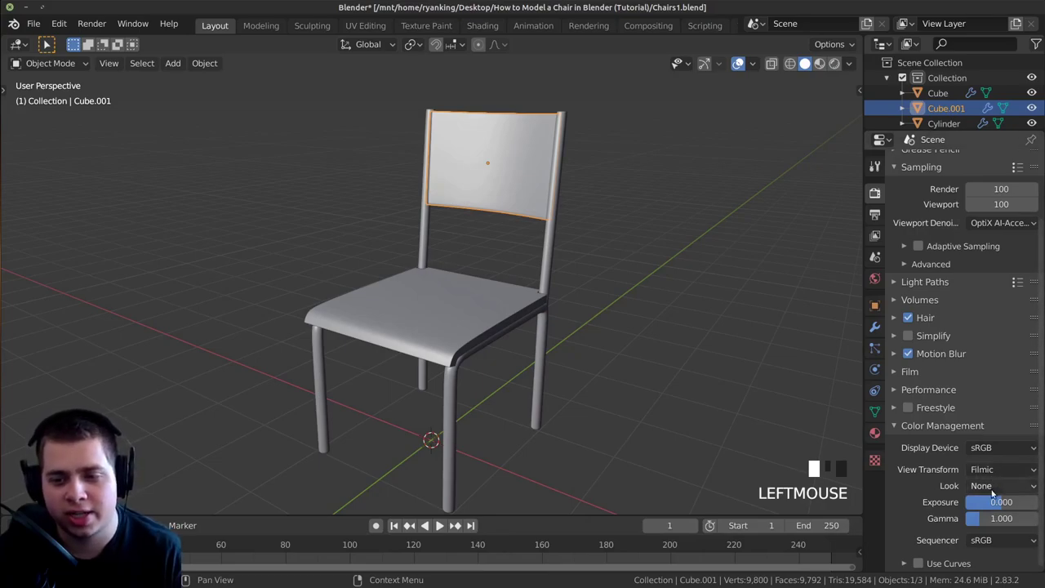
left_click(976, 490)
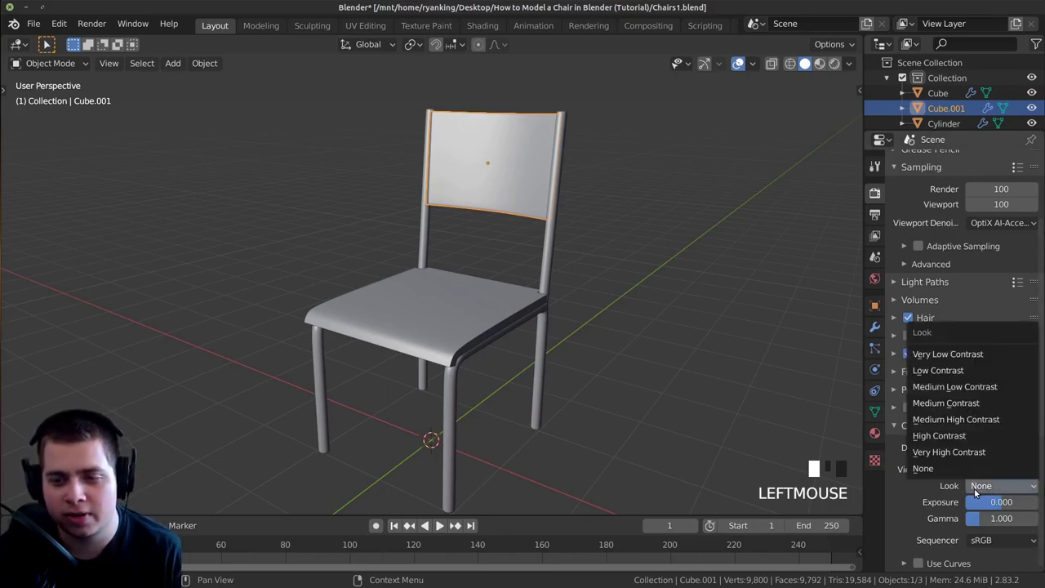
left_click(953, 441)
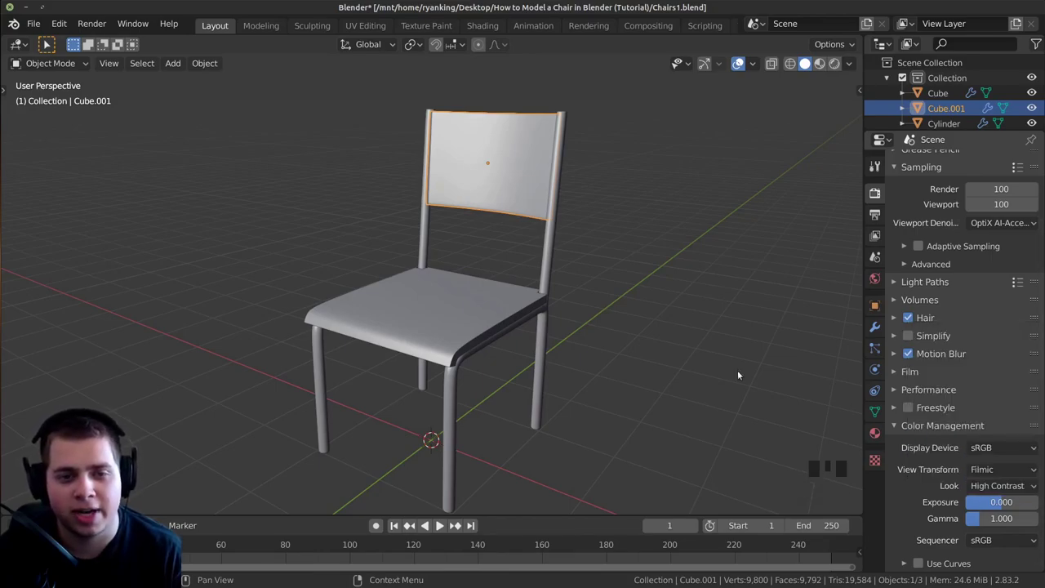
middle_click_drag(633, 391, 555, 371)
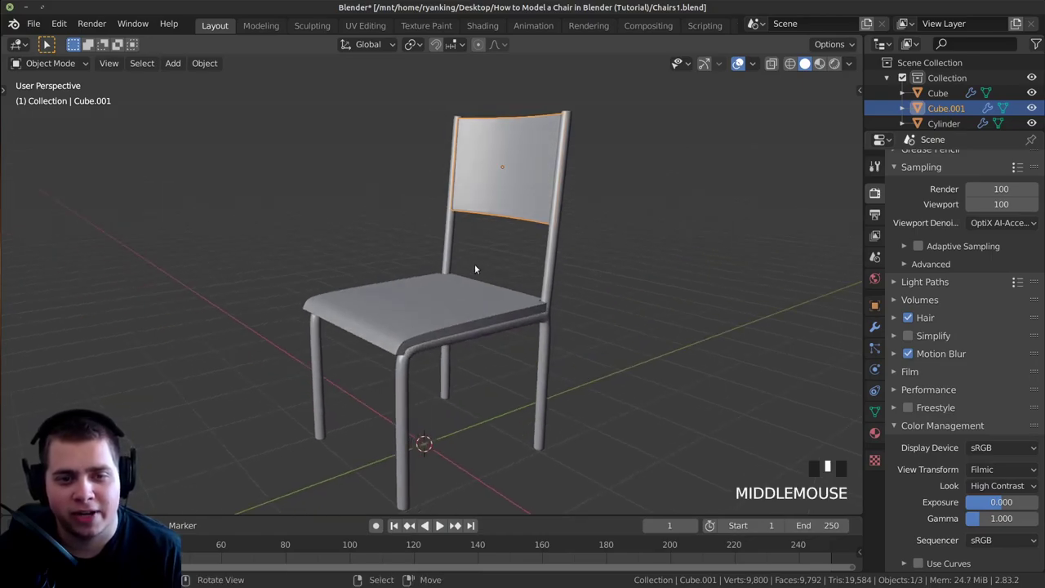
left_click(986, 472)
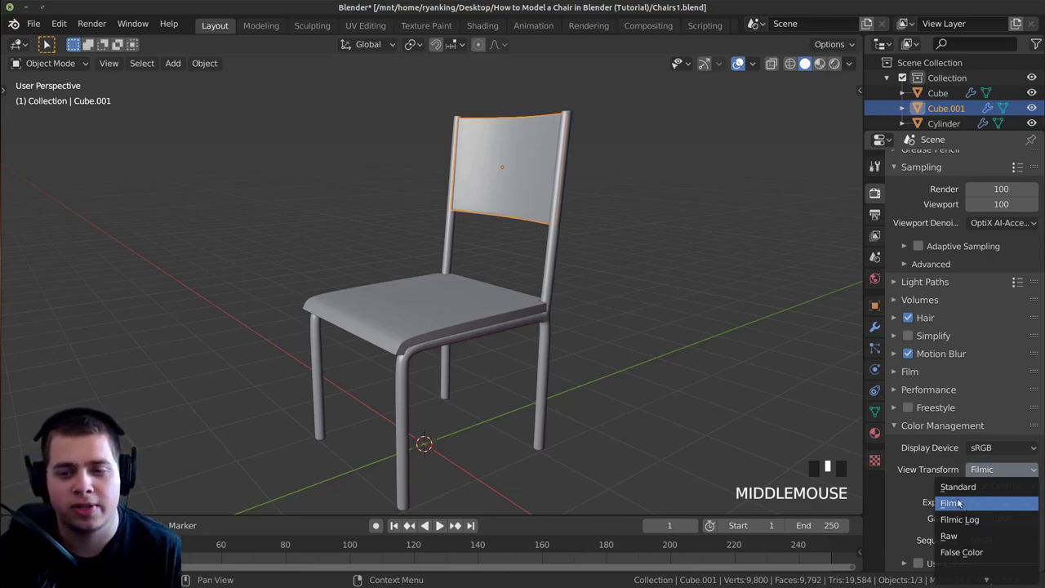
middle_click_drag(597, 288, 458, 327, "shift")
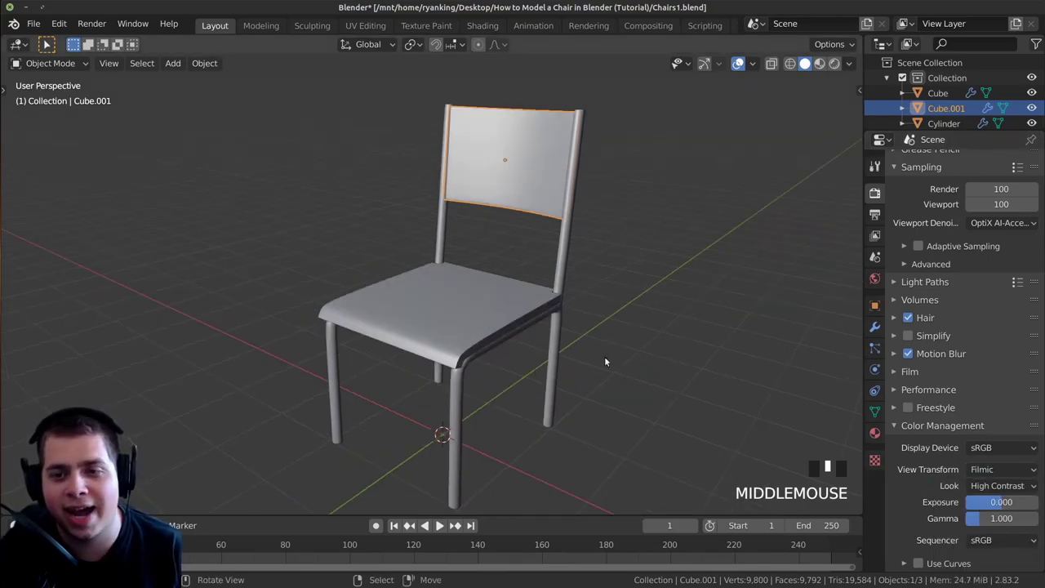
Set the world background color's source to an Environment Texture
left_click(874, 279)
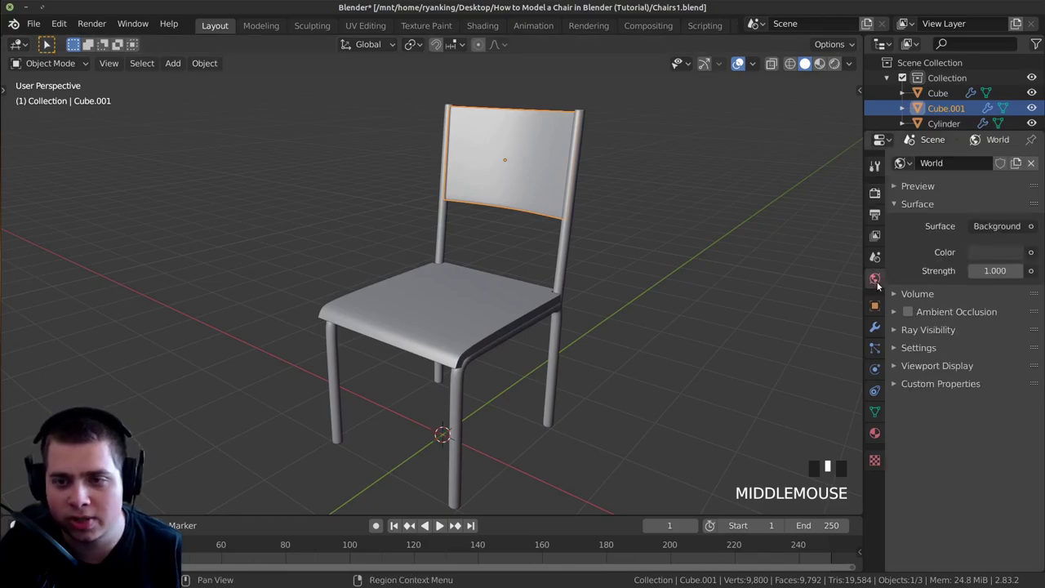
left_click(1030, 254)
left_click(731, 319)
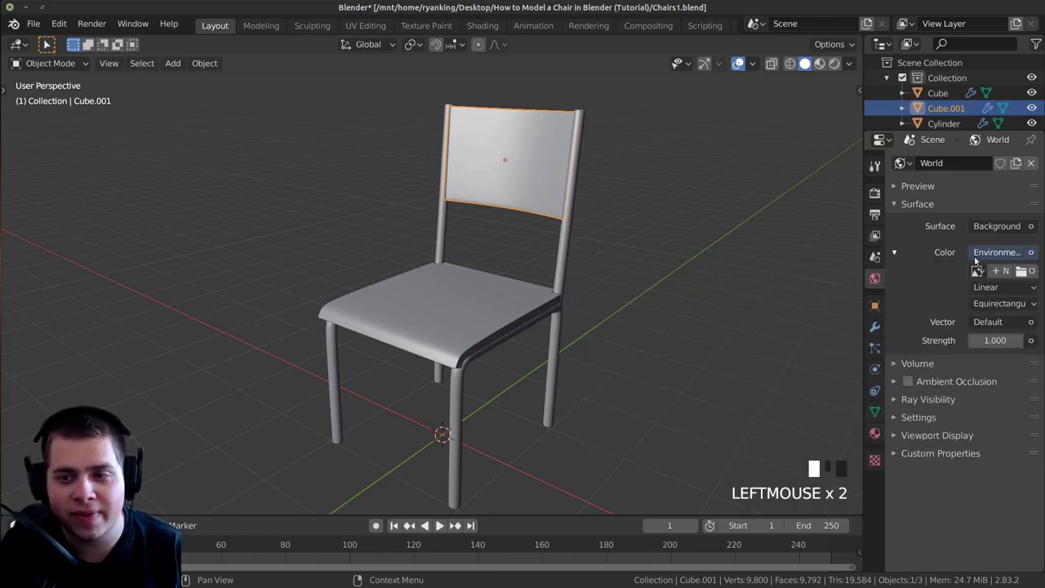
left_click(1031, 253)
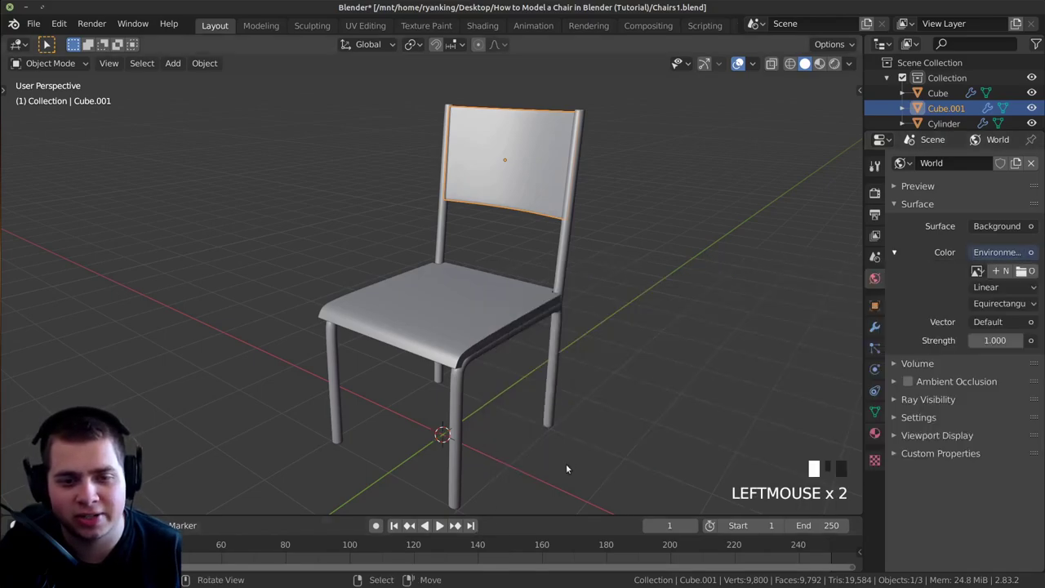
left_click(995, 255)
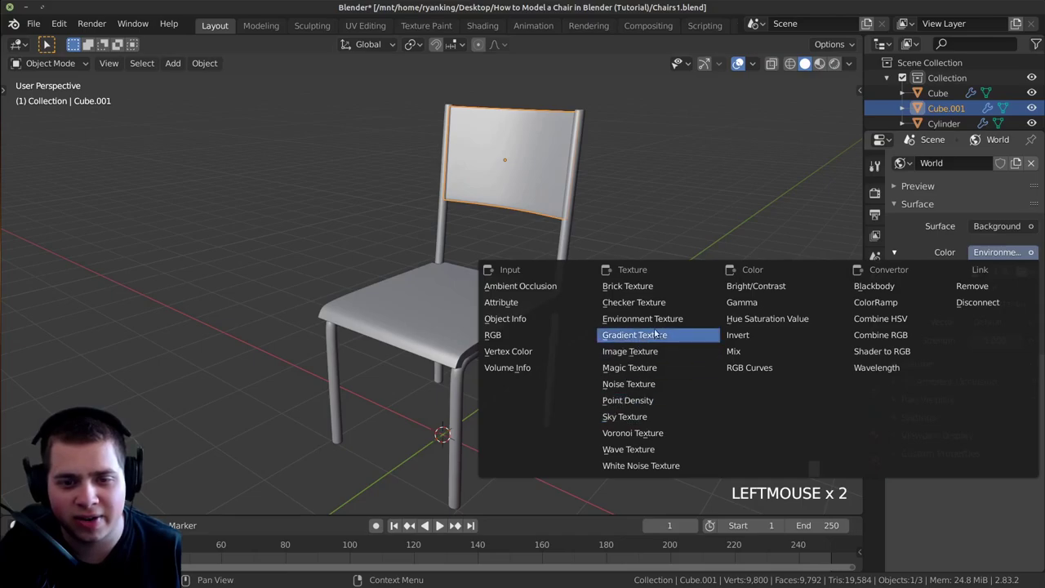
left_click(1013, 253)
left_click(1003, 254)
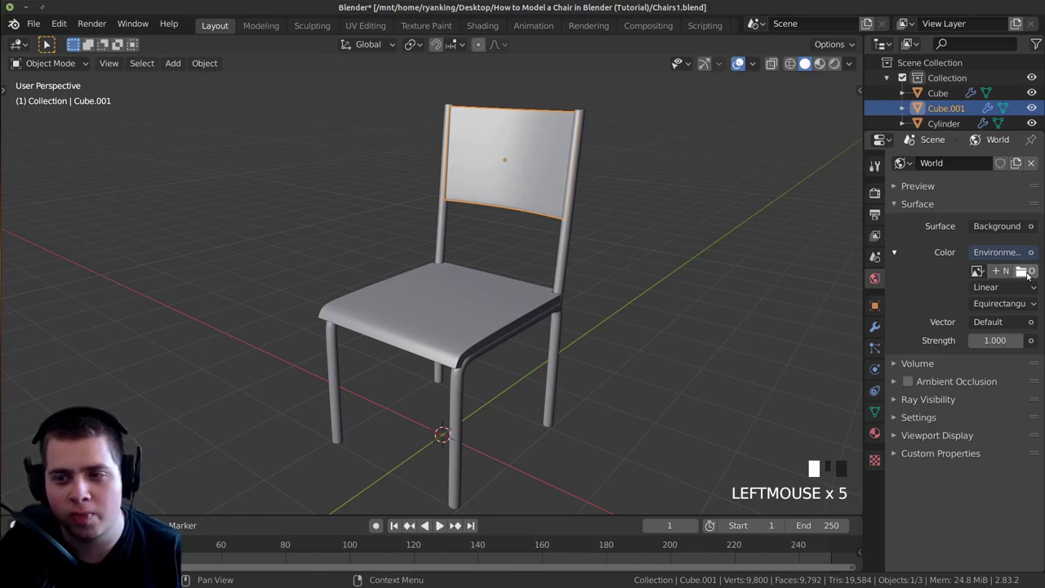
Load lebombo_1k.hdr from the HDRI Haven 1K folder as the world's environment image
left_click(1023, 271)
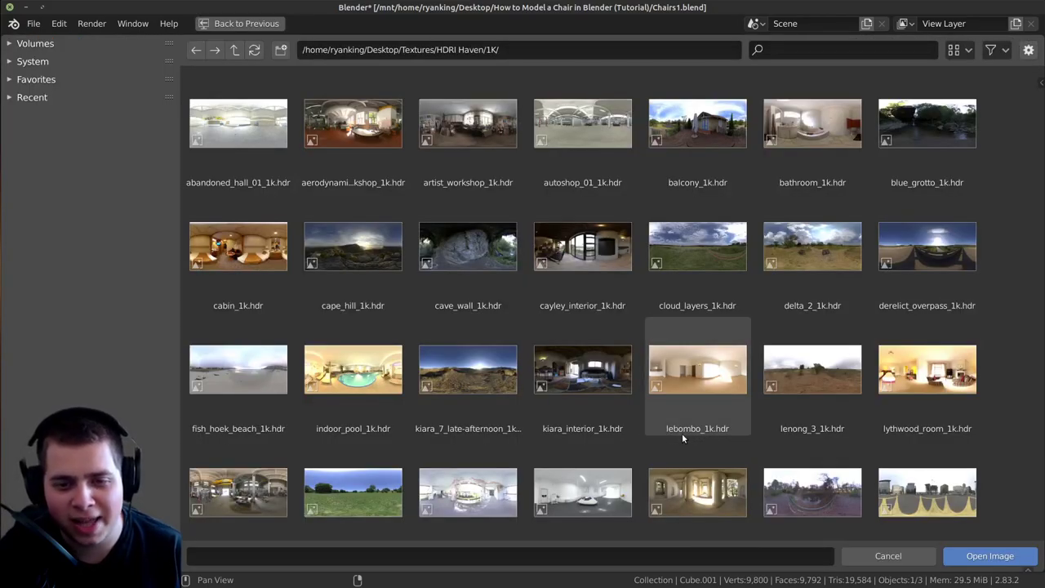
double_click(692, 376)
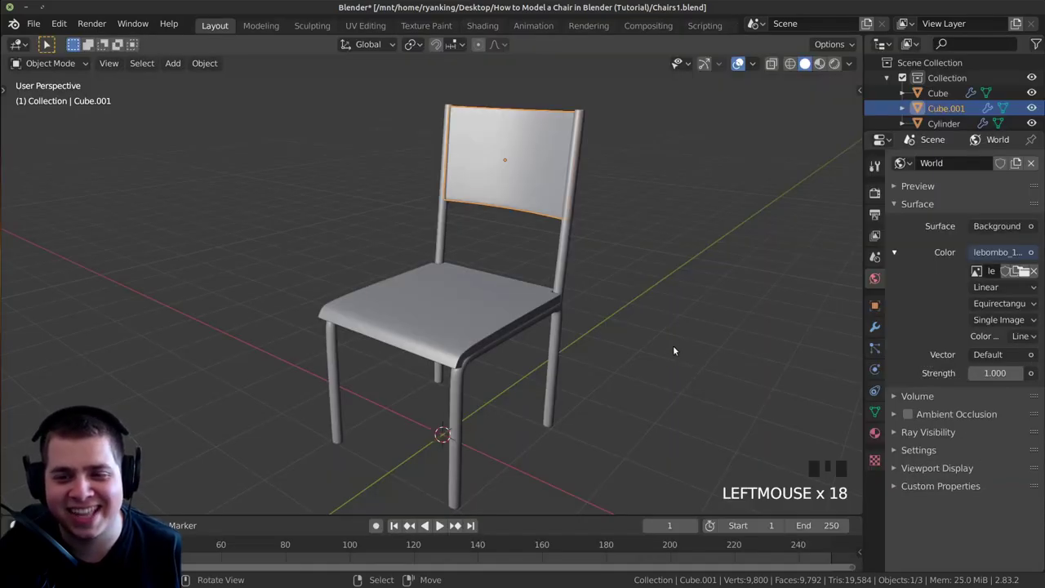
Select the chair's tubular leg and back frame
scroll(574, 320, "down", 1)
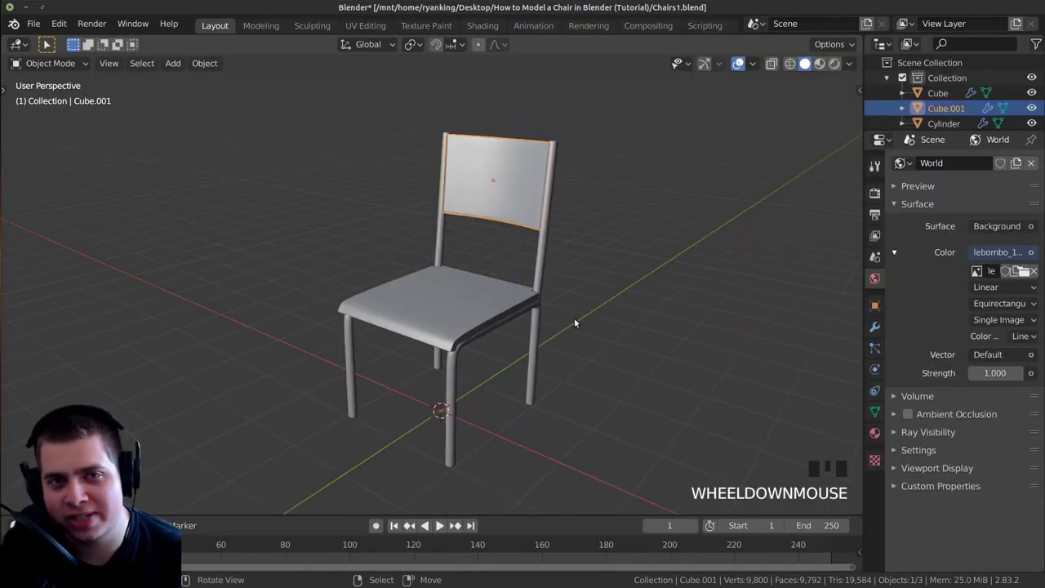
middle_click_drag(530, 294, 821, 247)
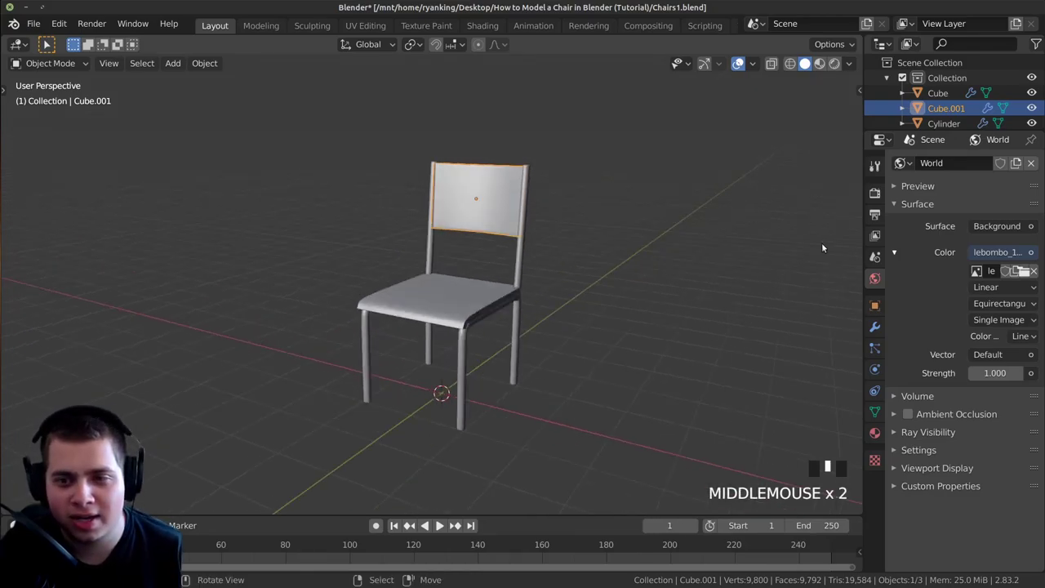
scroll(556, 241, "up", 1)
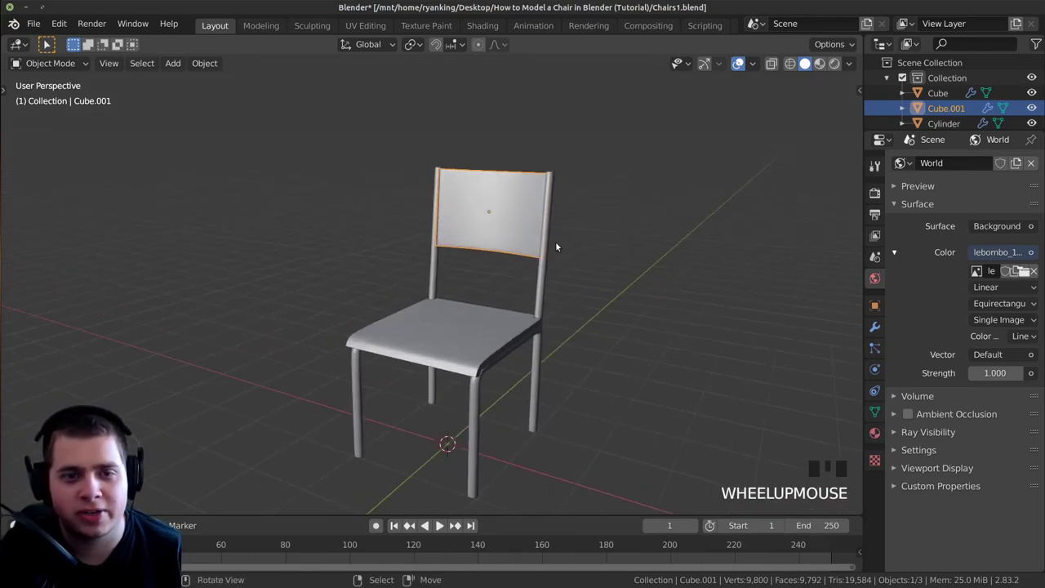
right_click(541, 289)
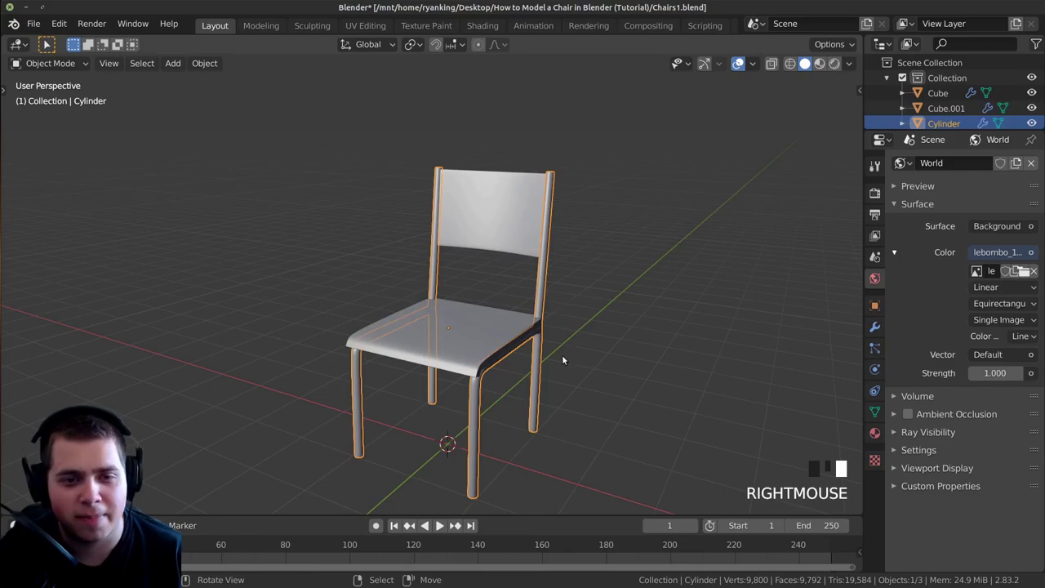
middle_click_drag(562, 354, 510, 335)
middle_click_drag(455, 468, 541, 239, "shift")
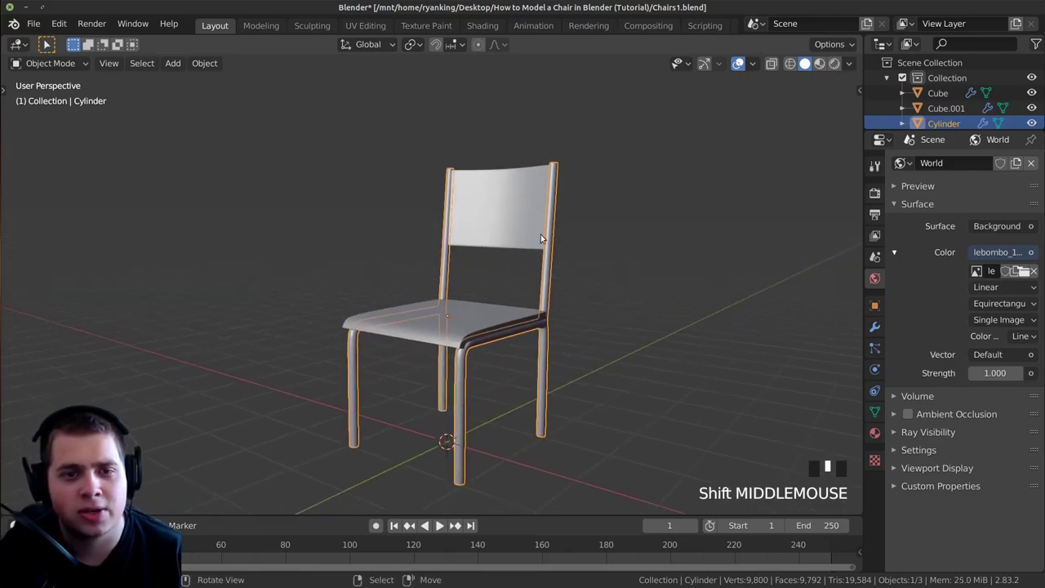
Switch to the Shading workspace and close its file browser and image editor areas to enlarge the viewport and node editor
left_click(481, 25)
scroll(458, 204, "up", 2)
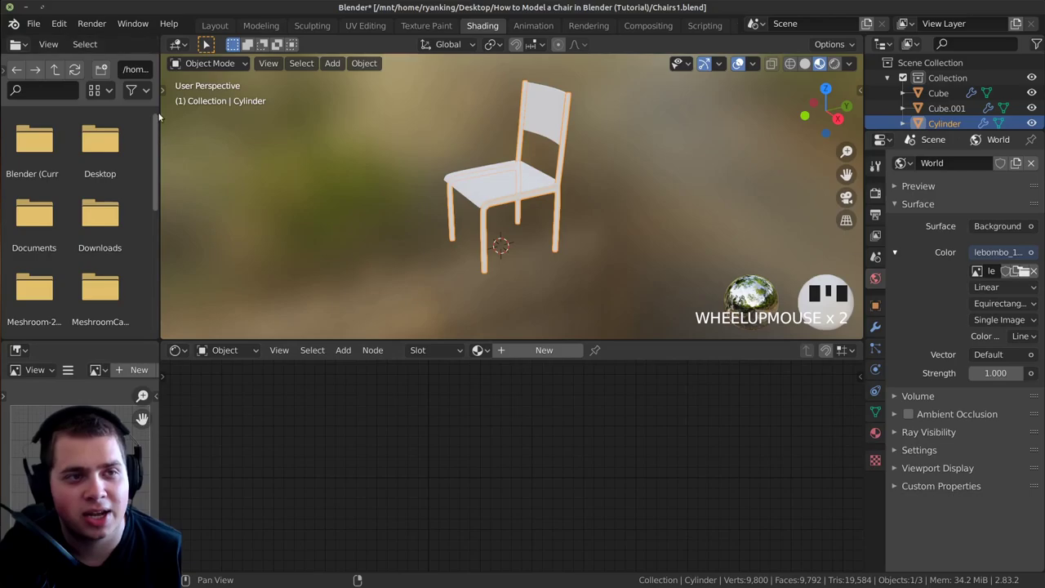
left_click_drag(157, 38, 122, 49)
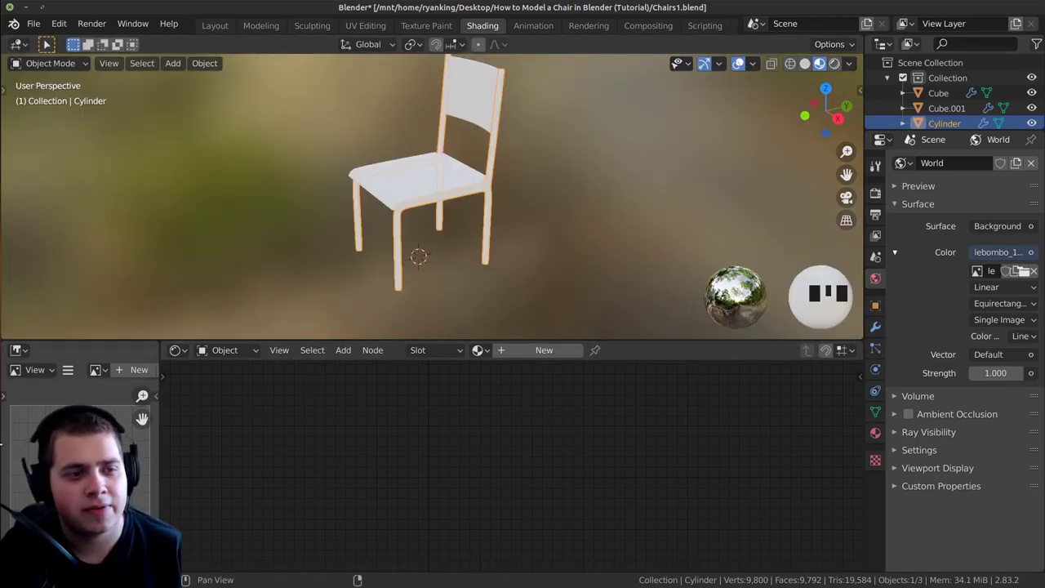
left_click_drag(157, 342, 106, 359)
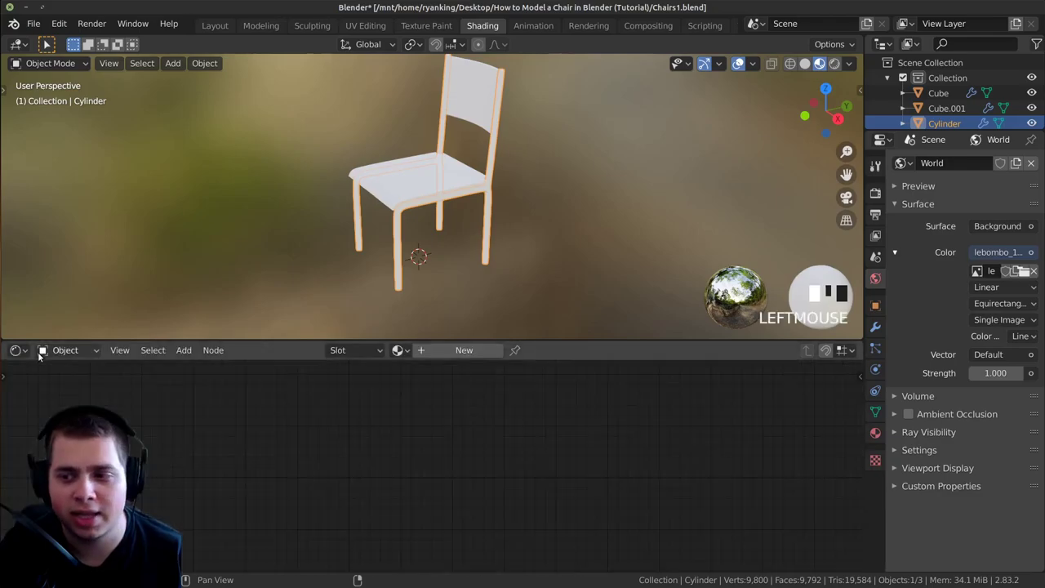
Create a new material on the chair's leg frame and name it Legs
left_click(446, 350)
left_click(439, 350)
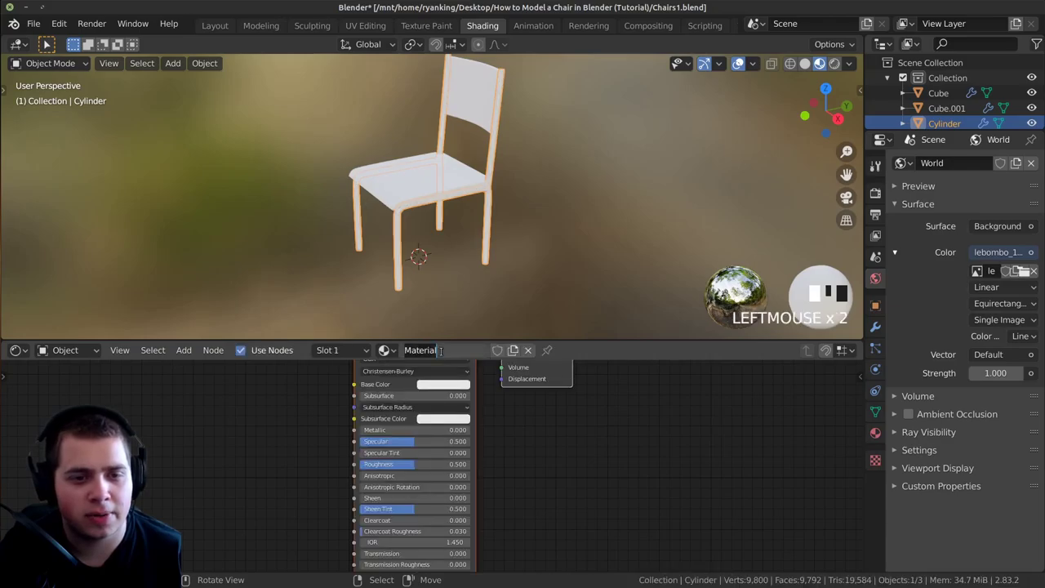
type("Legs")
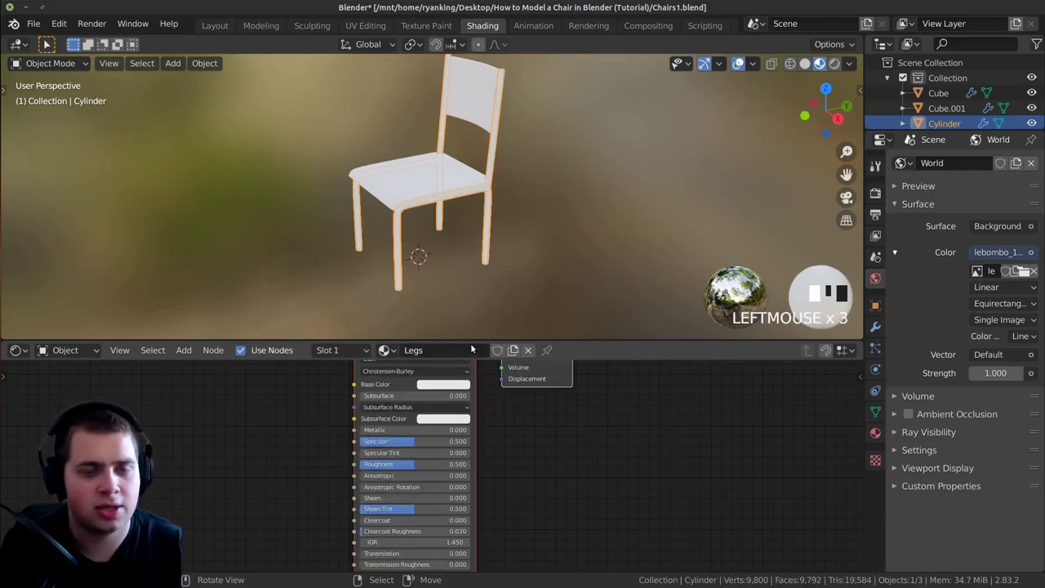
key("Return")
Show the chair in the viewport with Rendered shading
middle_click_drag(490, 245, 508, 270, "shift")
scroll(520, 265, "down", 1)
key("z")
left_click(518, 136)
mouse_move(517, 136)
middle_mouse_down()
mouse_move(465, 203)
mouse_move(525, 229)
mouse_move(517, 233)
middle_mouse_up()
scroll(522, 245, "up", 2)
Deselect everything and darken the Legs material's base color to a grey with value 0.473
key("a")
key("a")
middle_click_drag(437, 412, 458, 449)
scroll(459, 449, "up", 1)
left_click(461, 424)
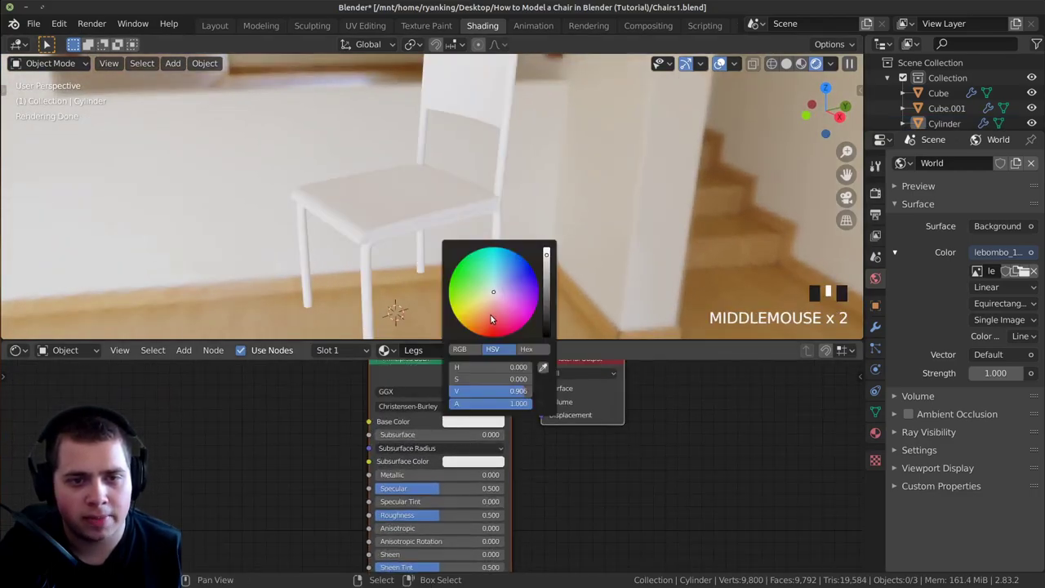
left_click(541, 301)
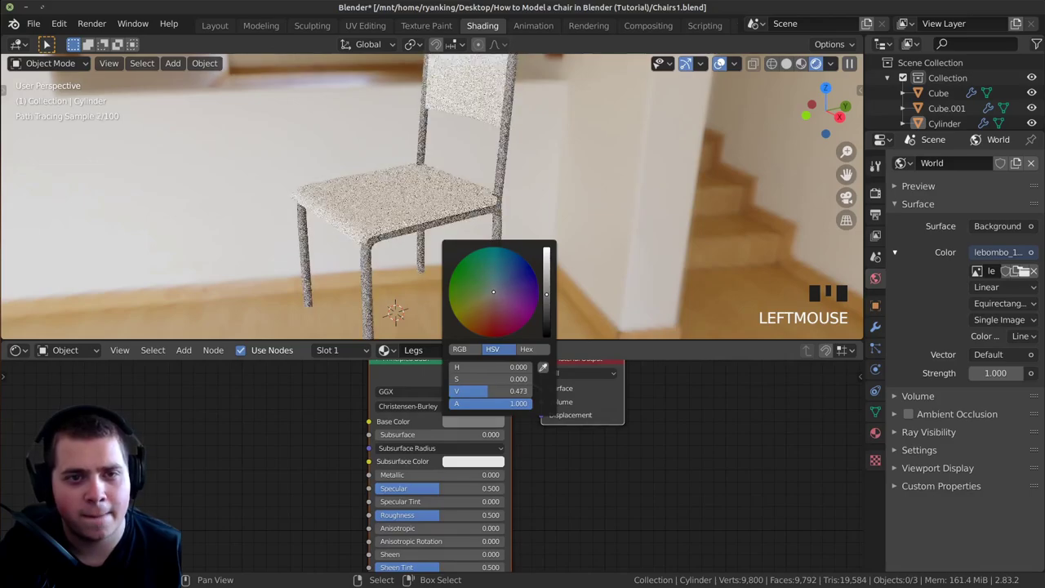
Try a polished metal look on the Legs material with roughness 0.159 and metallic 1.000
scroll(425, 465, "up", 3)
left_click_drag(470, 529, 386, 528)
left_click_drag(384, 477, 526, 477)
scroll(470, 233, "up", 2)
middle_click_drag(471, 233, 484, 230)
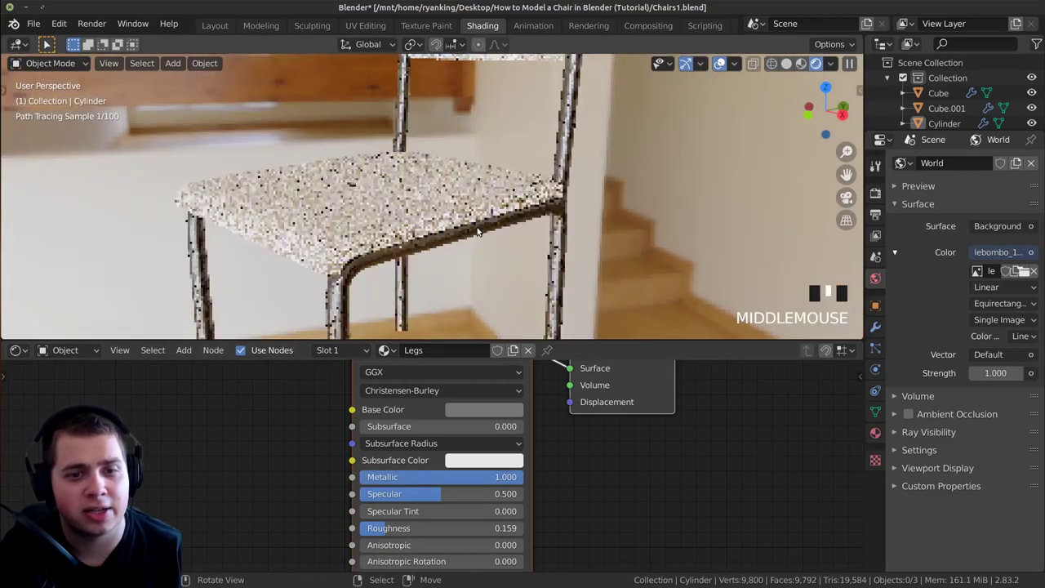
scroll(490, 225, "down", 1)
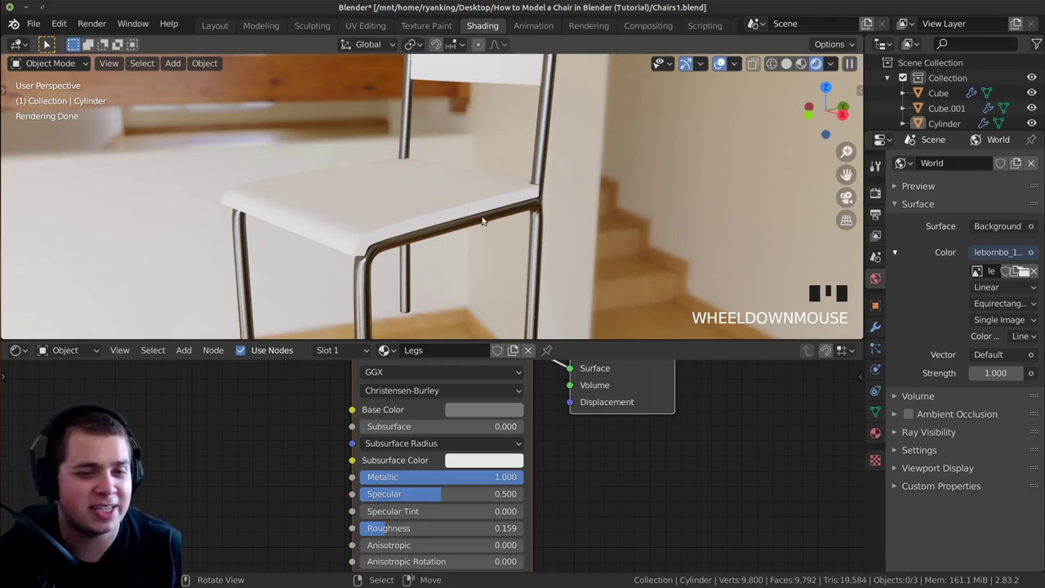
Set the Legs material's metallic to 0.000 and its roughness to 0.126
left_click_drag(502, 484, 368, 482)
middle_click_drag(523, 209, 432, 310, "shift")
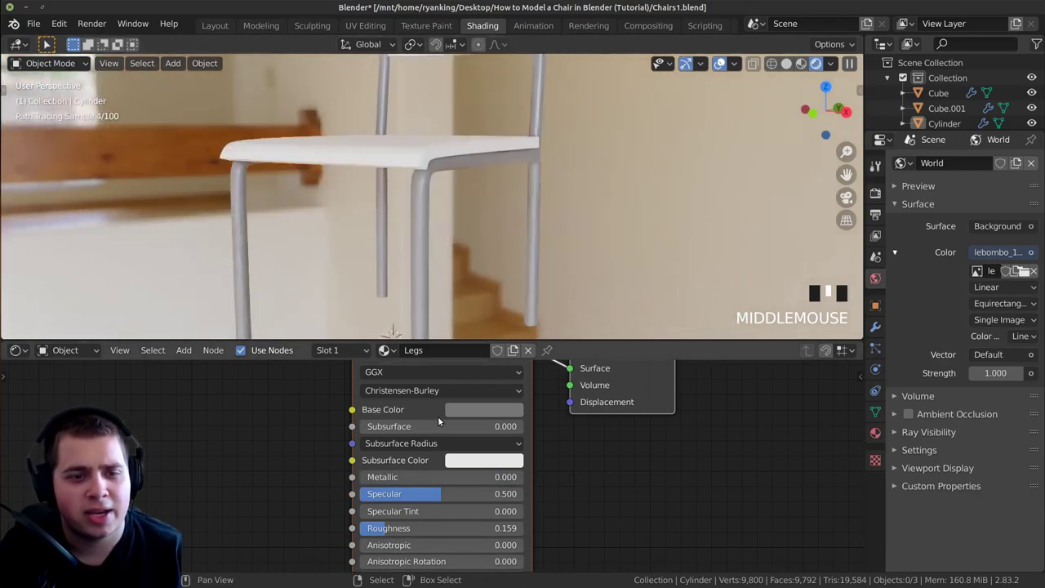
scroll(438, 416, "up", 1)
left_click_drag(400, 534, 389, 534)
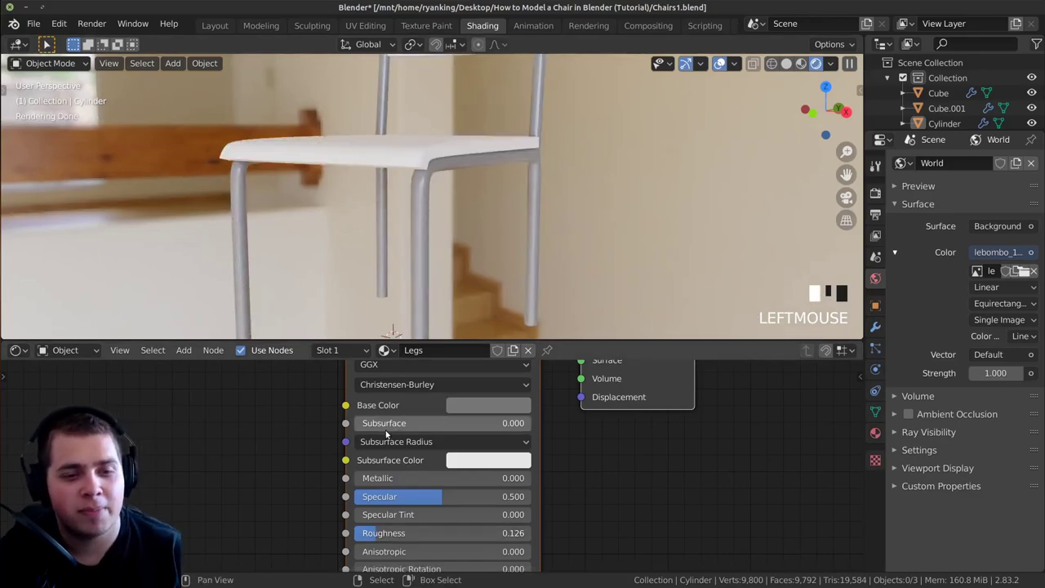
Compare the Legs material at metallic 1.000 and return the metallic value to 0.000
left_click_drag(375, 482, 532, 480)
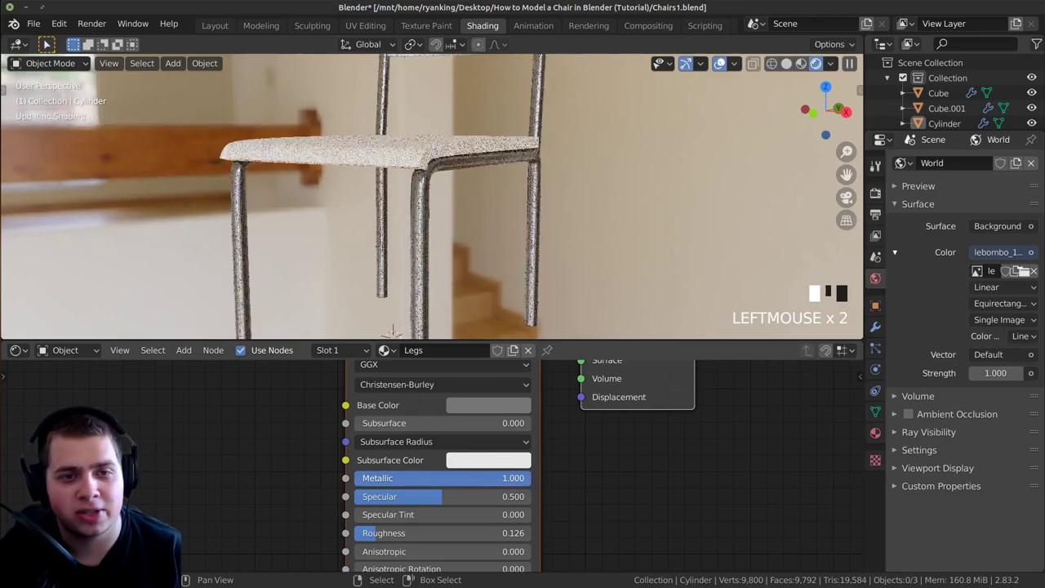
scroll(460, 215, "up", 2)
middle_click_drag(403, 169, 368, 200)
left_click_drag(481, 482, 359, 482)
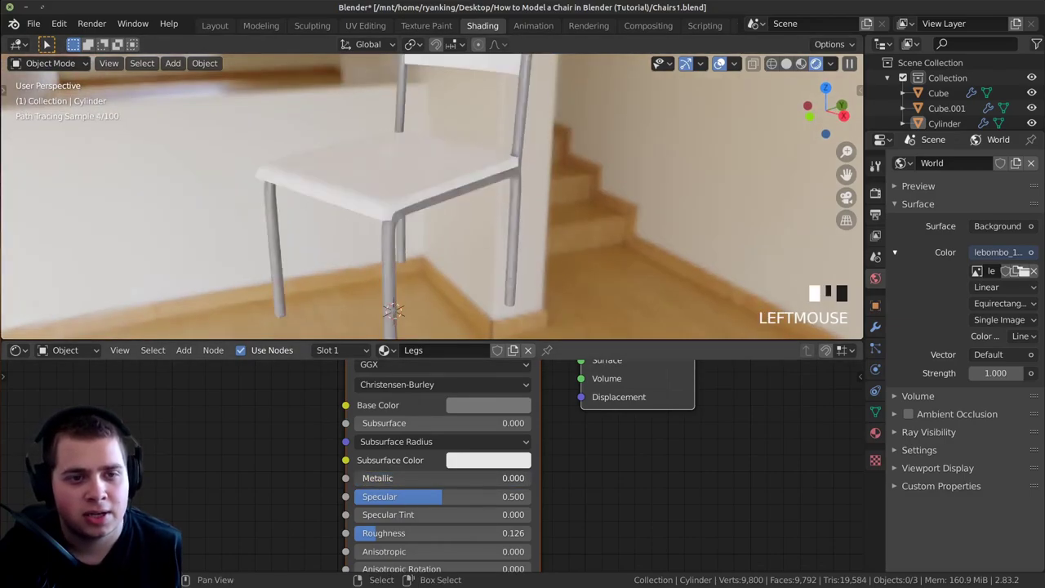
Add a camera to the scene and align it to the current view of the whole chair
left_click(392, 188)
key("KP_0")
key("KP_0")
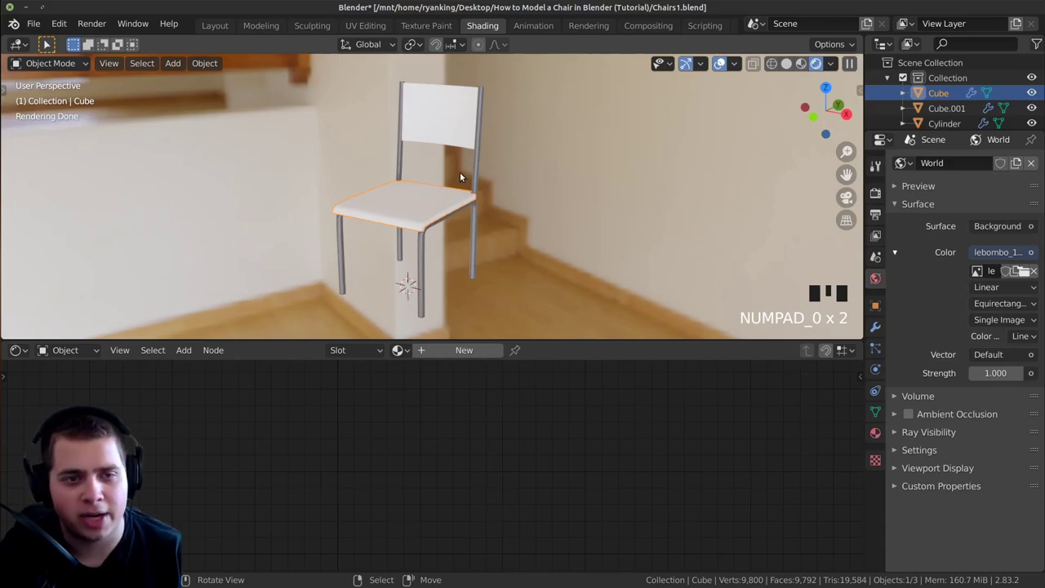
key("shift+a")
mouse_move(461, 174)
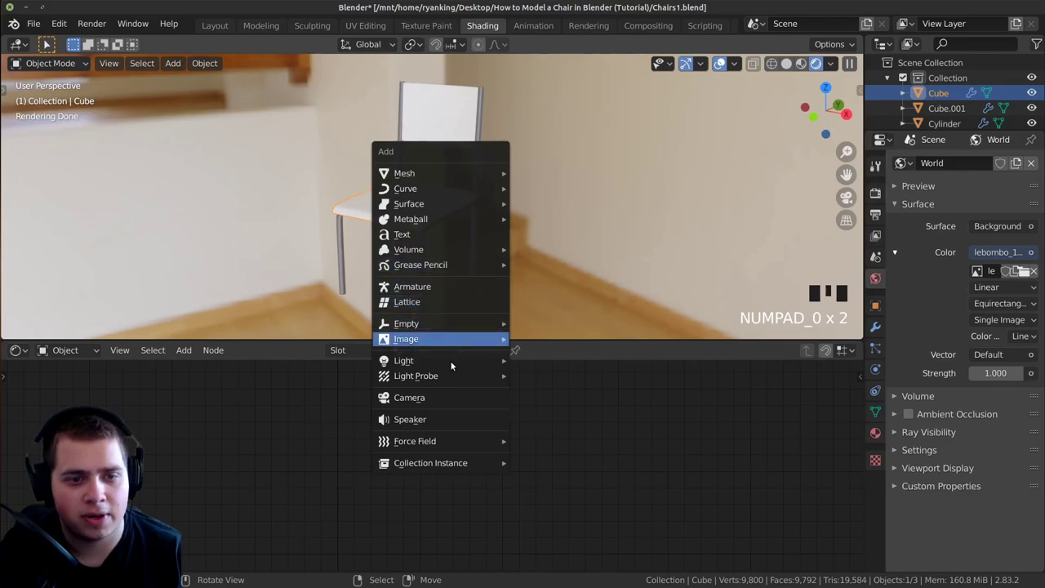
left_click(439, 397)
middle_click_drag(447, 302, 445, 200)
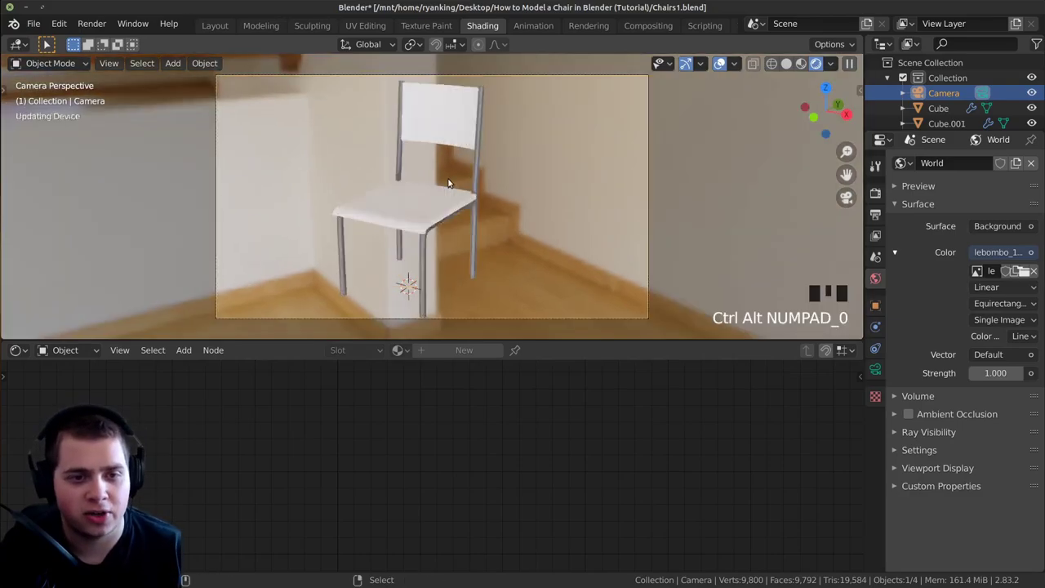
key("ctrl+alt+KP_0")
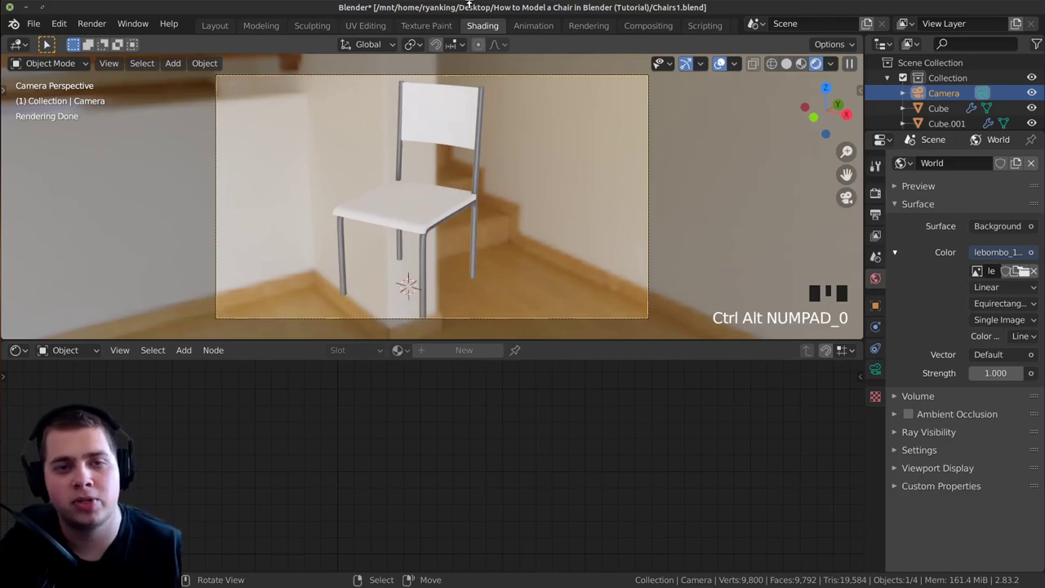
Move the camera slightly sideways and down to center the chair in its frame
key("g")
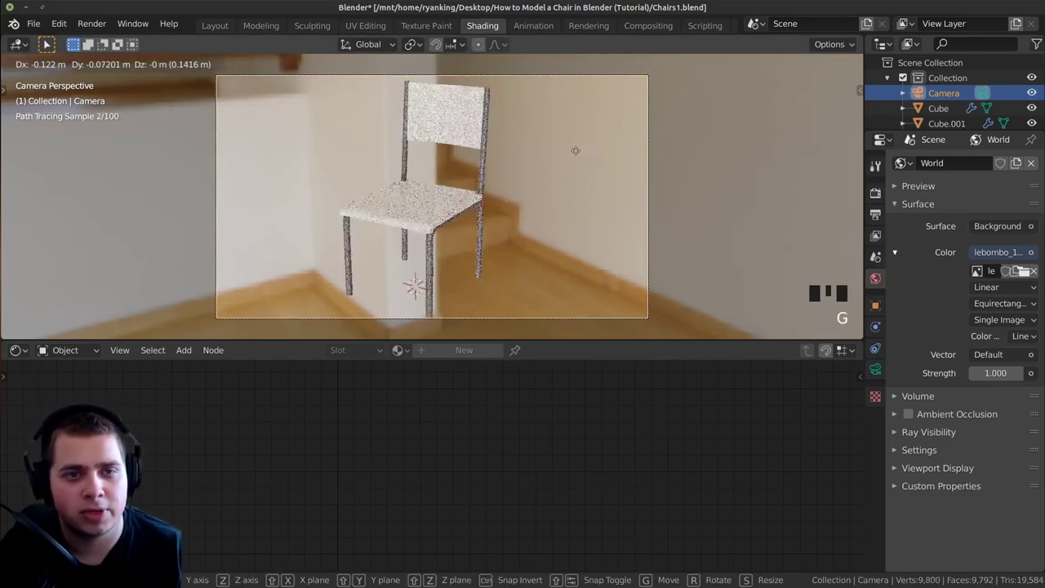
left_click(508, 148)
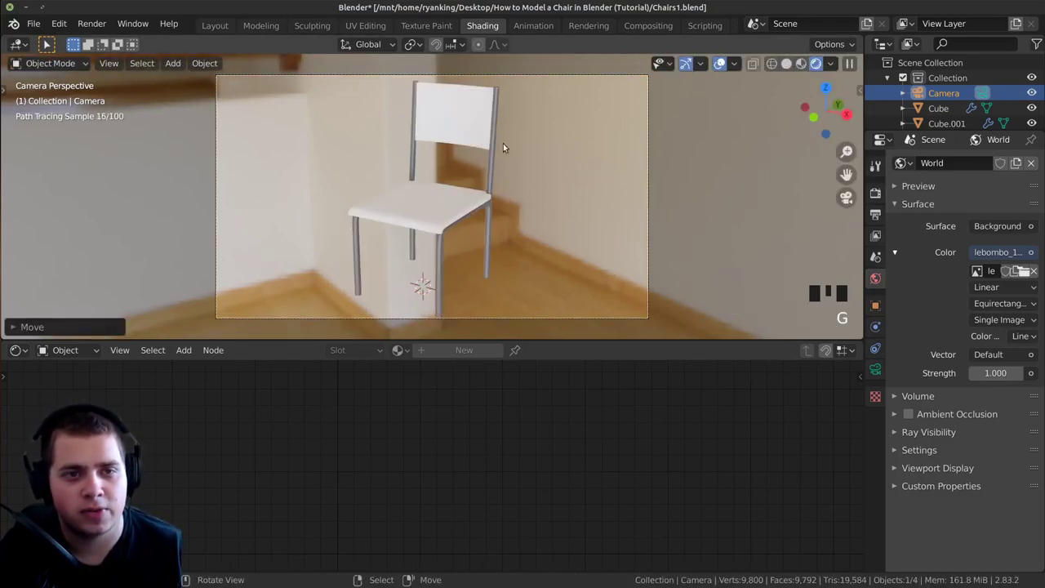
key("g")
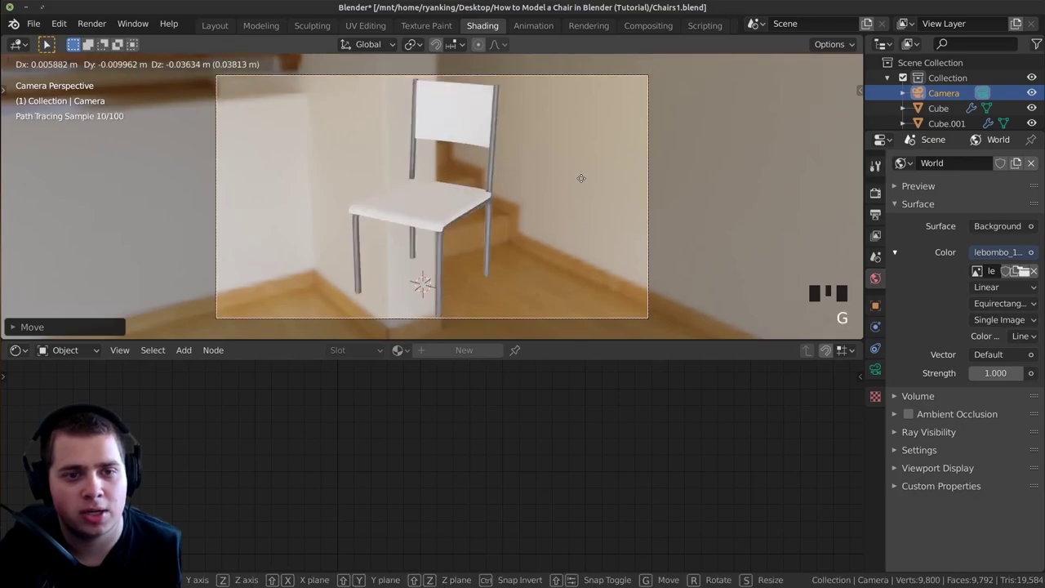
left_click(581, 183)
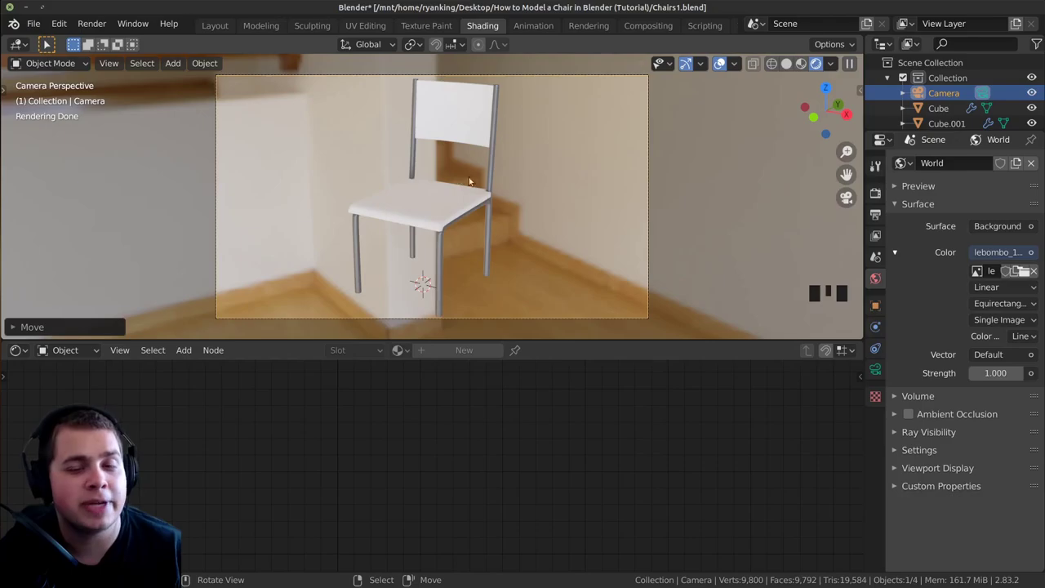
Enable a transparent film background in the Cycles render settings
left_click(875, 215)
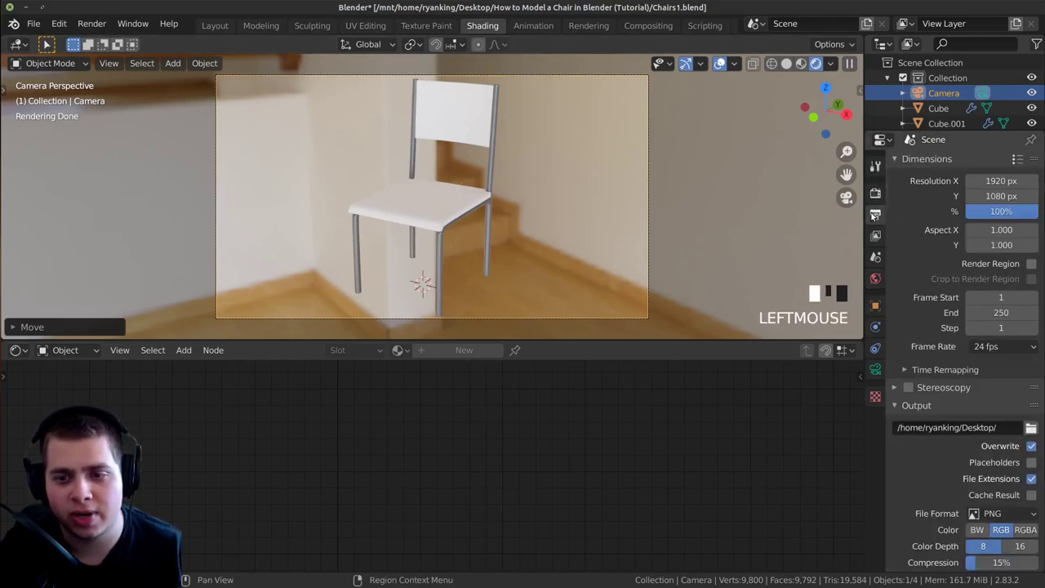
scroll(916, 237, "down", 2)
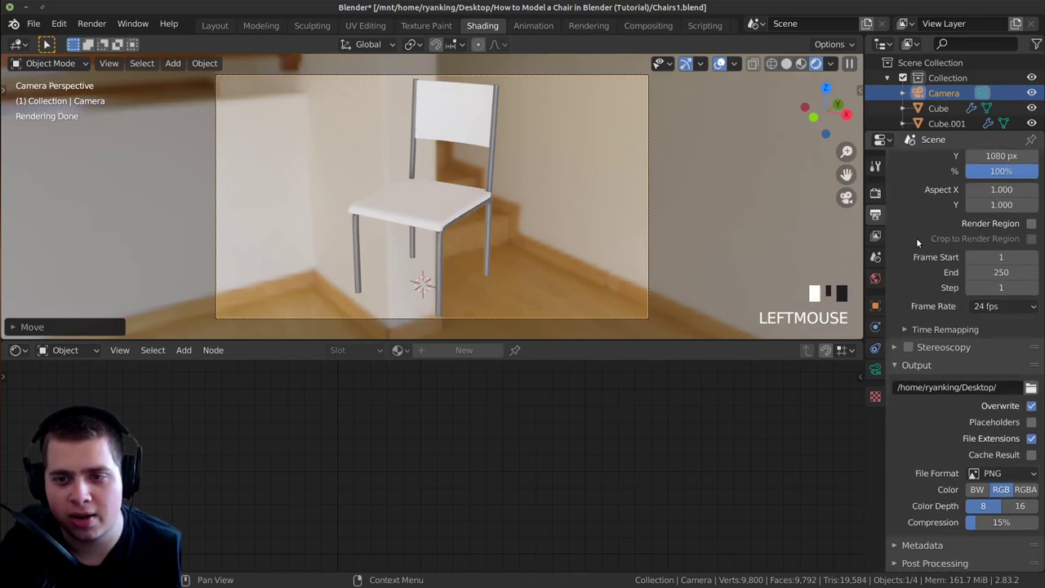
scroll(916, 238, "up", 1)
scroll(919, 243, "up", 1)
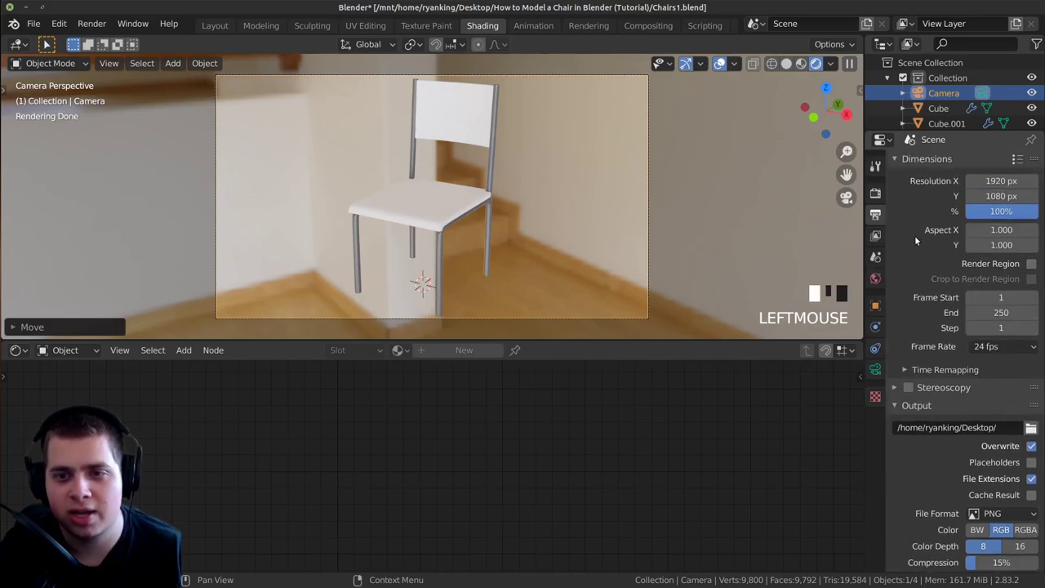
left_click(876, 194)
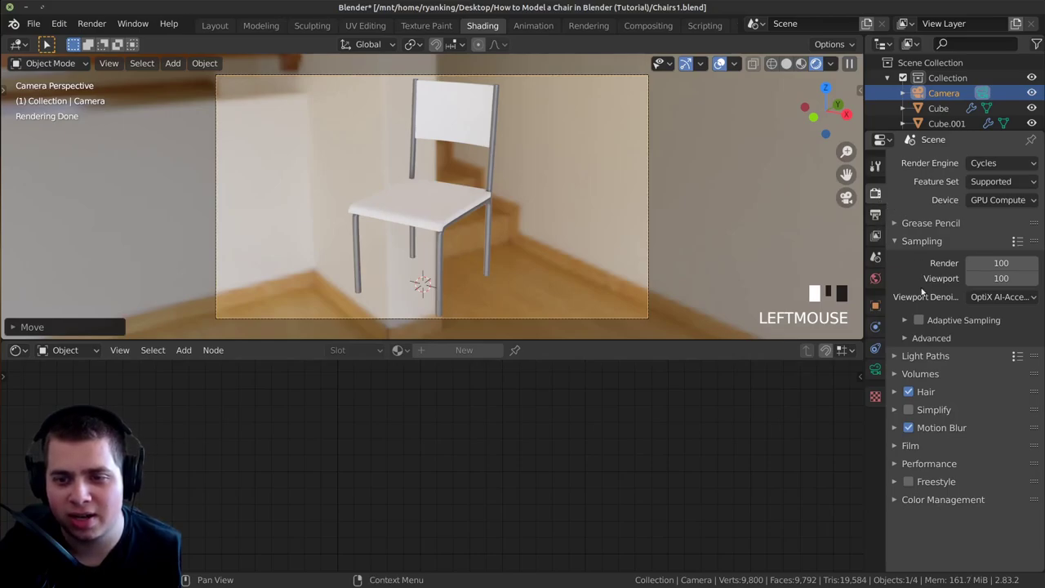
left_click(906, 446)
scroll(919, 433, "down", 3)
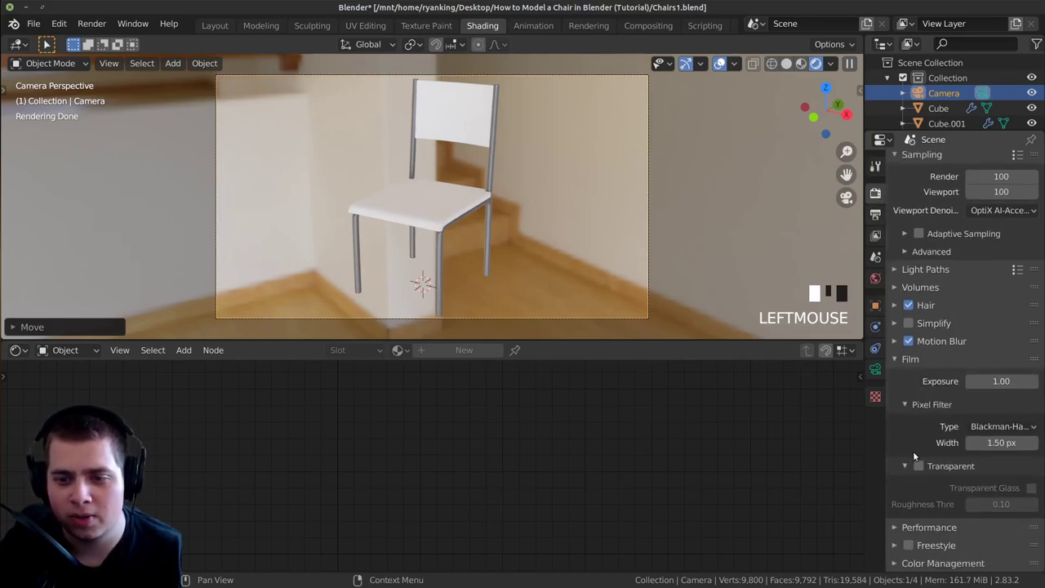
left_click(919, 467)
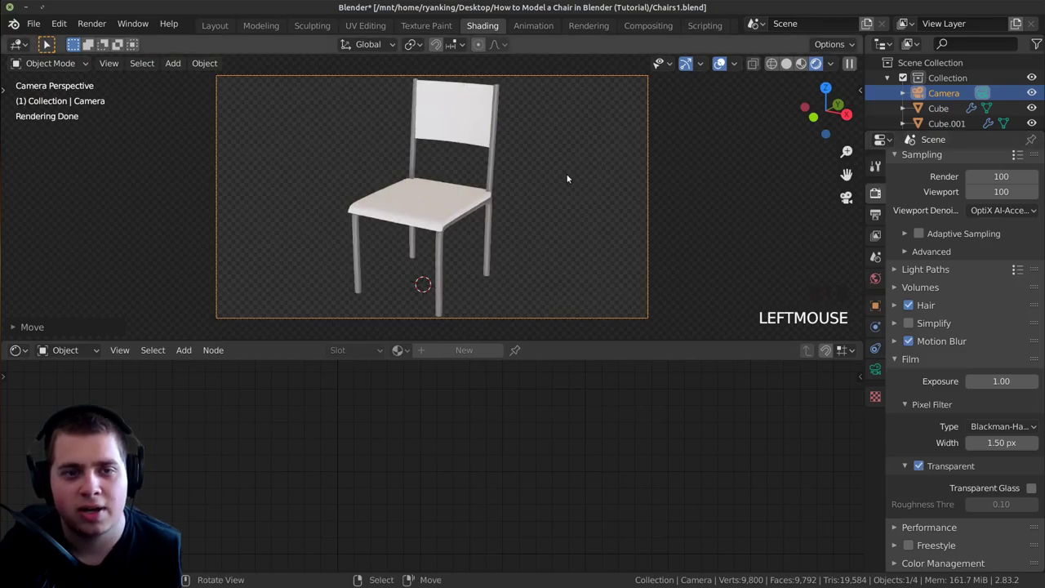
Select the chair's seat and add a new material to it
scroll(568, 170, "up", 3)
middle_click_drag(561, 201, 547, 187, "shift")
scroll(546, 186, "up", 2)
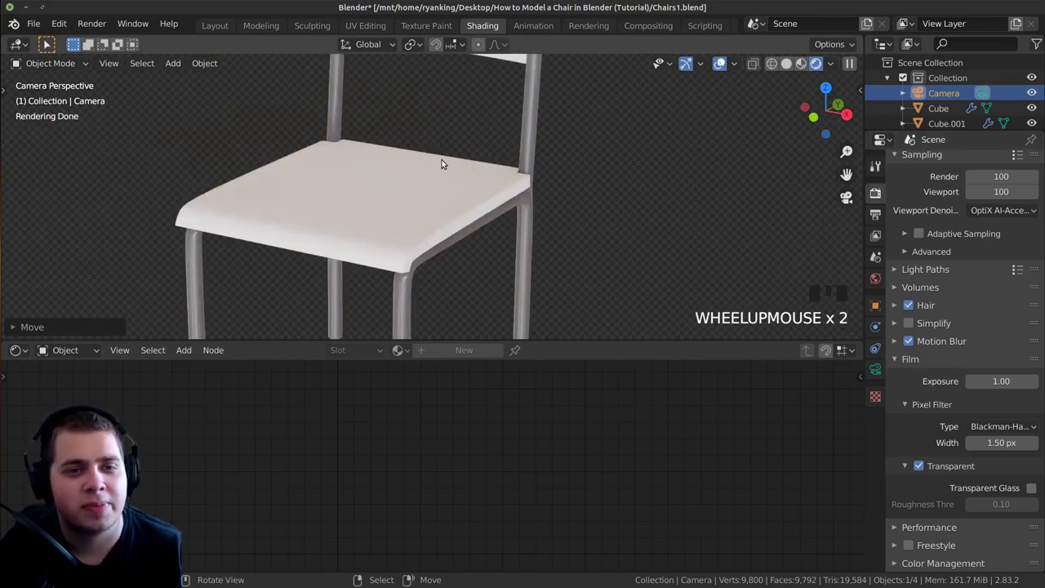
right_click(441, 165)
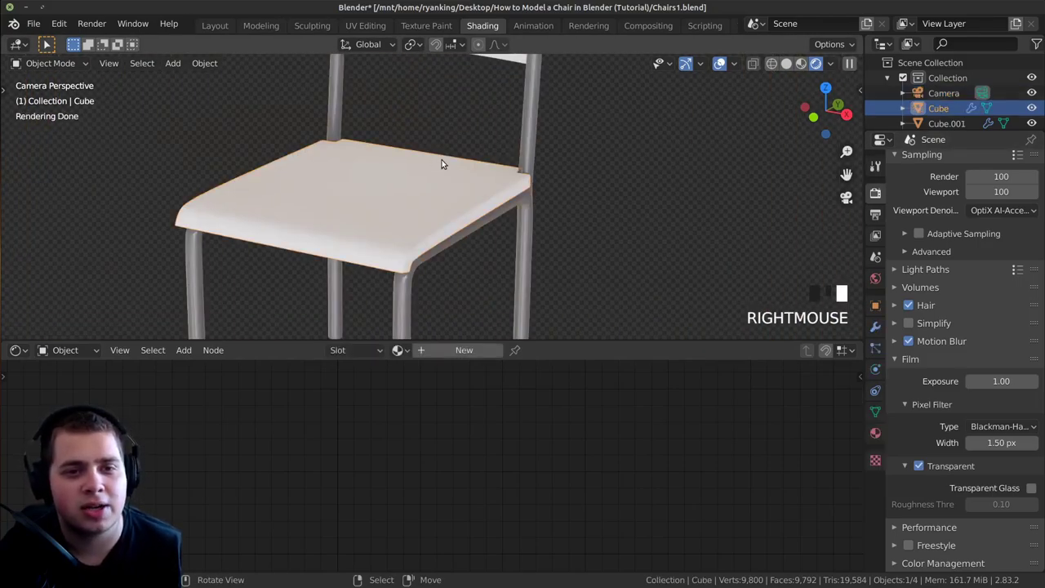
left_click(455, 351)
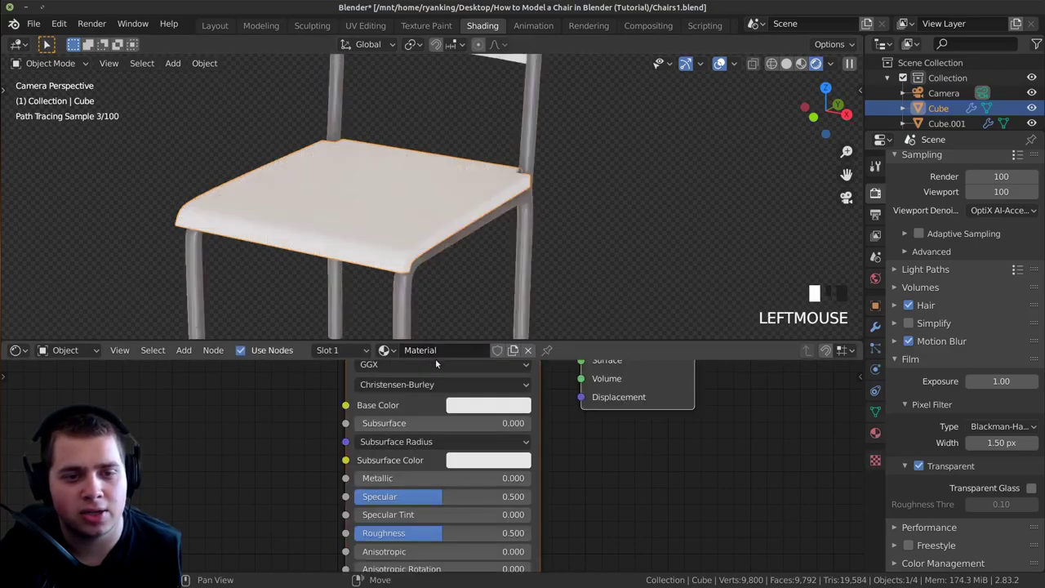
Name the seat's new material "wood" and save the file
double_click(455, 349)
type("wood")
key("Return")
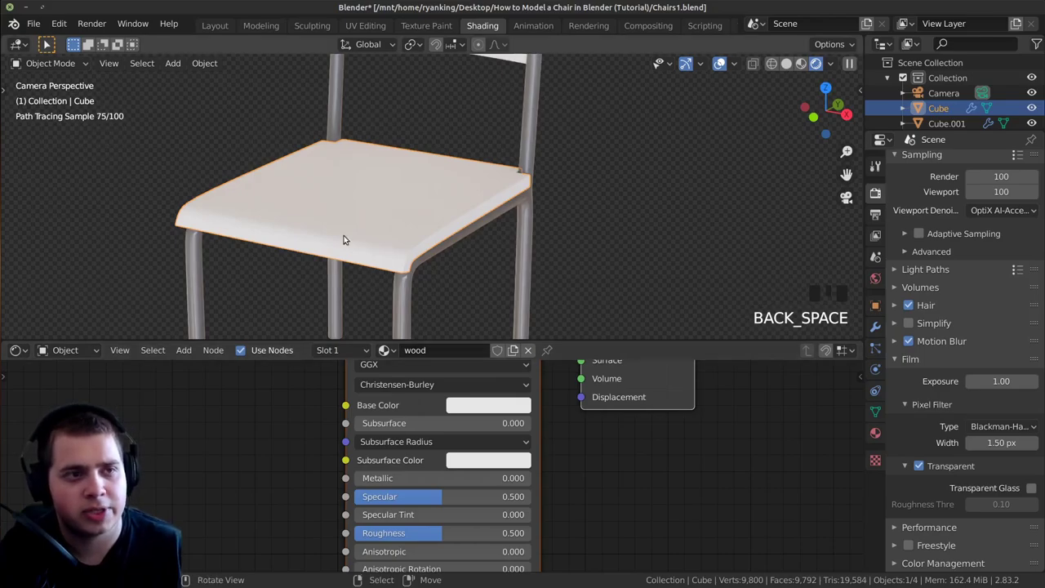
left_click(33, 23)
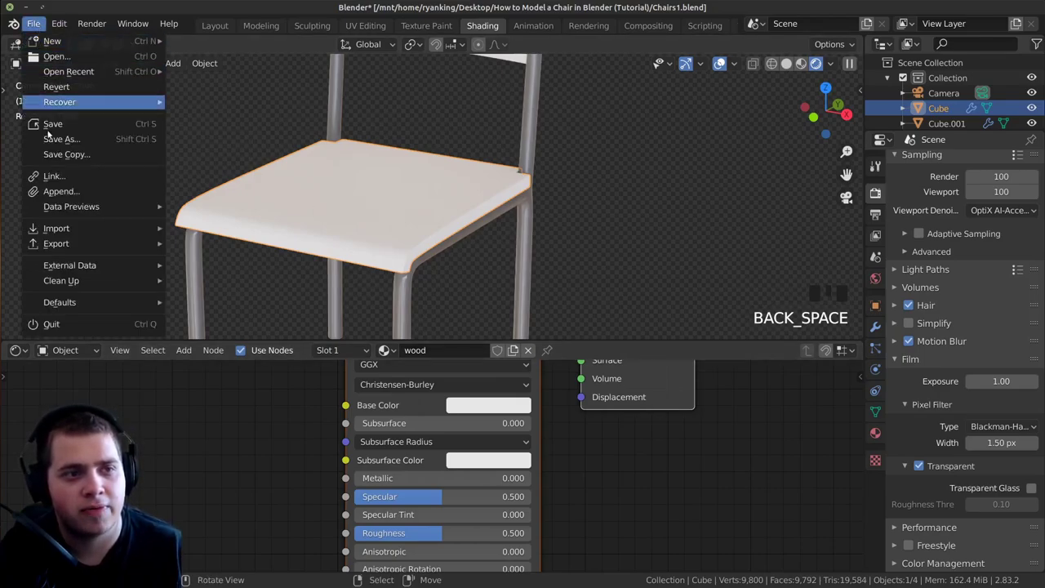
left_click(134, 127)
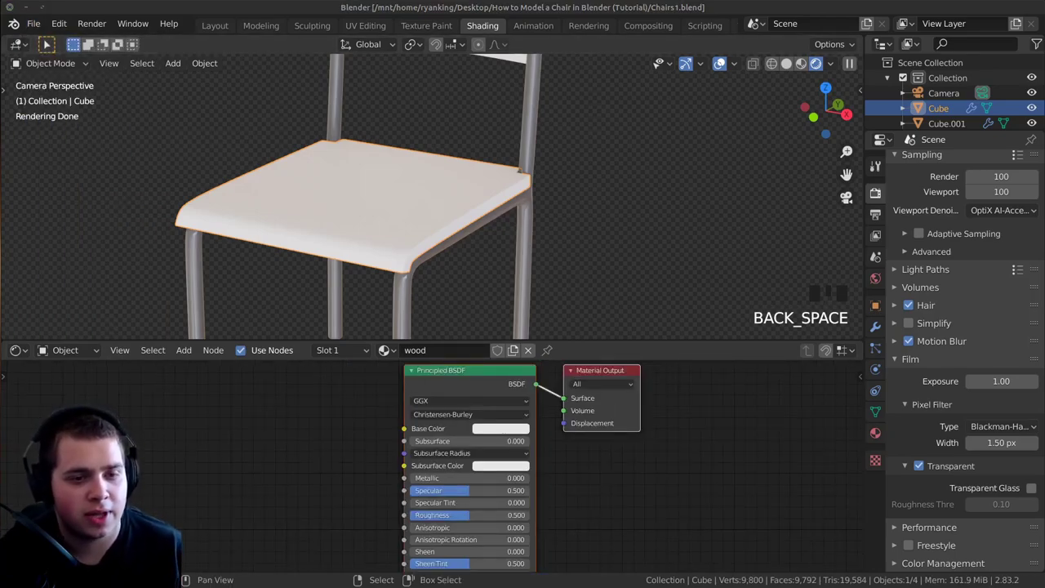
Bring the Wood_06_4K_Base_Color.png texture into the wood material and connect its Color output to Base Color
left_click_drag(0, 392, 244, 459)
scroll(244, 460, "down", 1)
middle_click_drag(244, 460, 351, 493)
left_click_drag(352, 493, 441, 449)
scroll(356, 433, "up", 1)
scroll(378, 472, "down", 1)
middle_click_drag(378, 472, 348, 397)
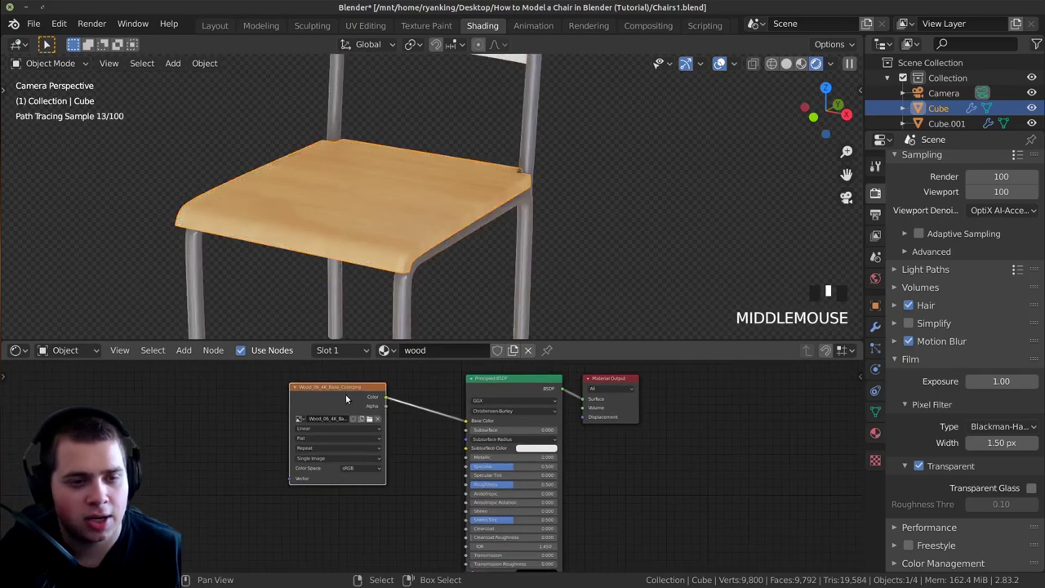
left_click_drag(349, 397, 323, 372)
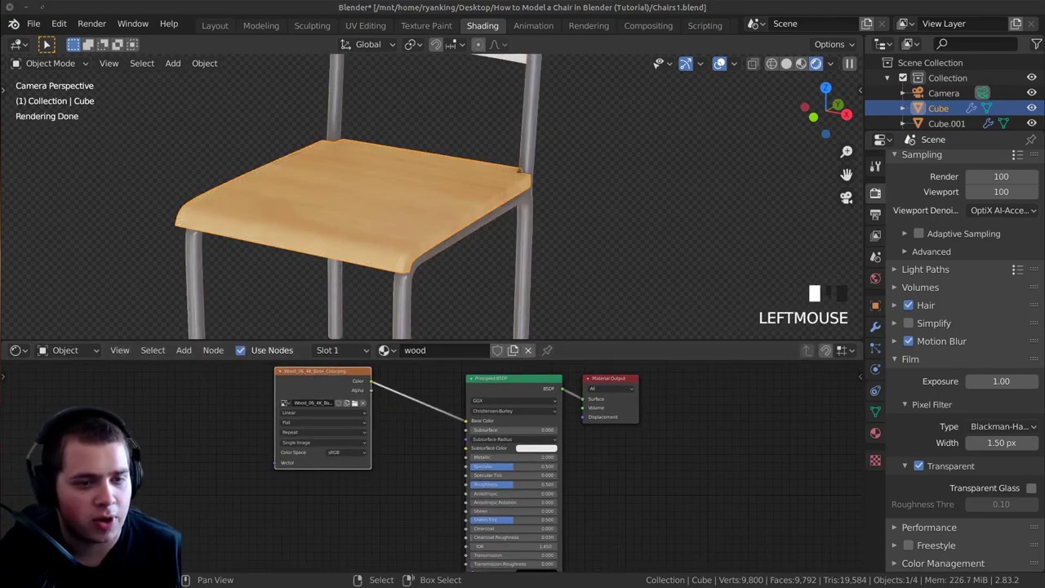
Bring in the Wood_06_4K_Roughness.png texture below the base color node and connect its Color output to Roughness
middle_click_drag(196, 490, 209, 430)
left_click_drag(209, 429, 486, 425)
scroll(309, 433, "up", 1)
middle_click(486, 424)
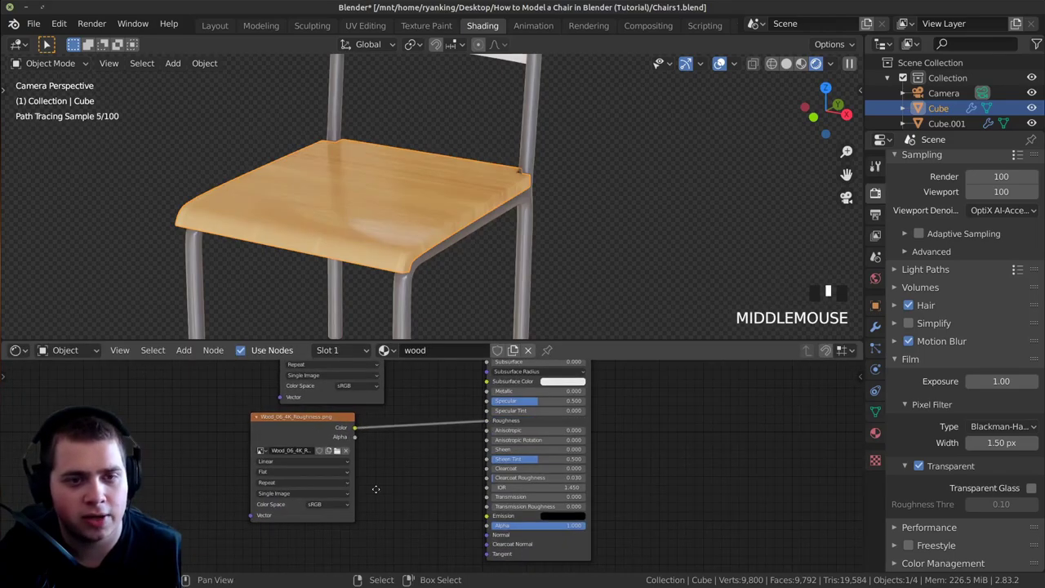
Set the roughness texture's color space to Non-Color and tidy up the texture nodes' placement
scroll(283, 508, "up", 4)
left_click(343, 499)
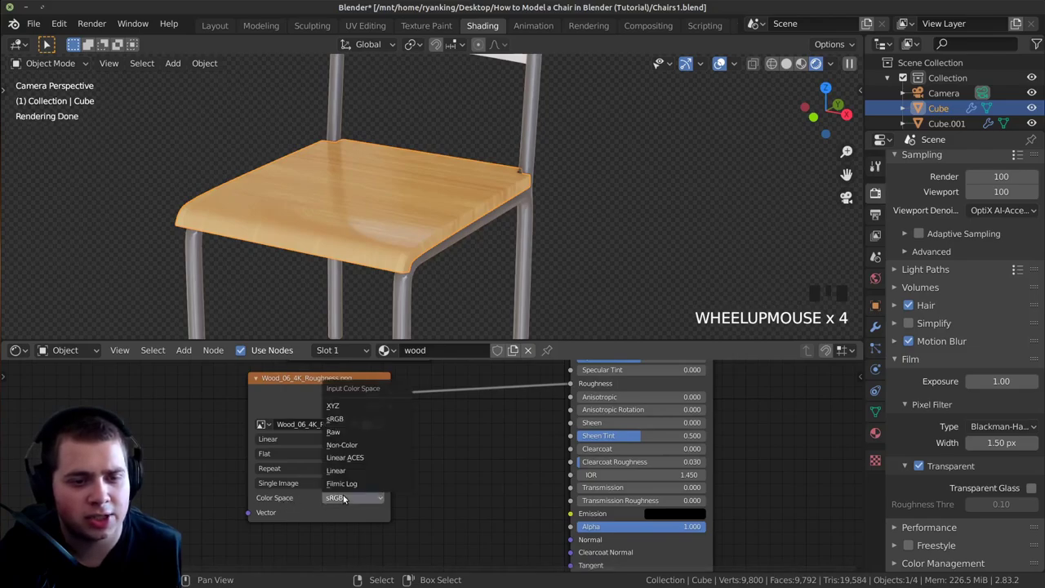
left_click(347, 445)
scroll(349, 445, "down", 2)
left_click_drag(349, 446, 336, 446)
middle_click_drag(320, 507, 299, 426)
left_click_drag(299, 426, 309, 439)
middle_click_drag(308, 439, 281, 384)
left_click(277, 412)
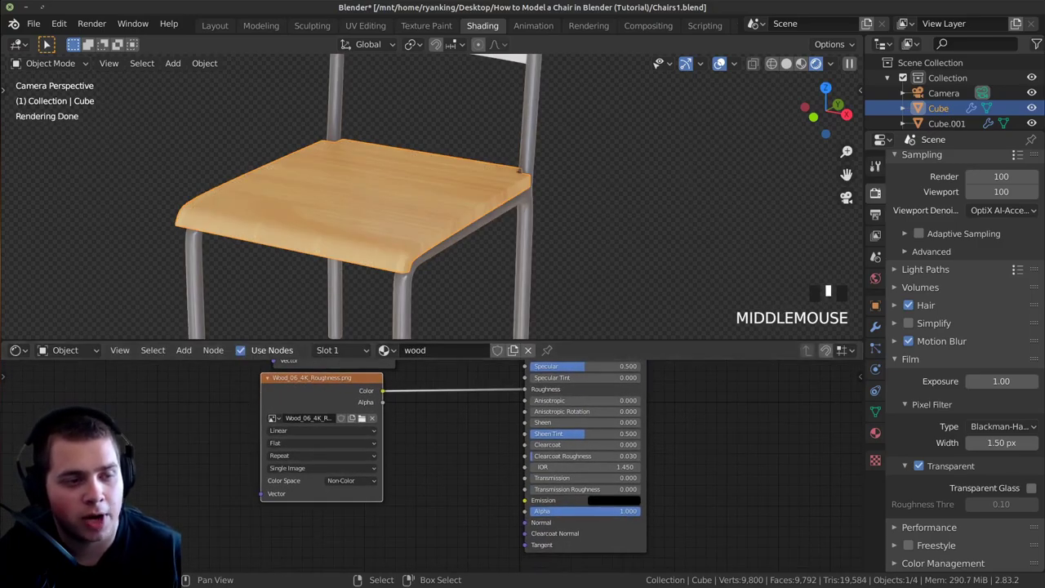
Bring in the Wood_06_4K_Normal.png texture and connect its Color output to the shader's Normal input
left_click_drag(12, 420, 206, 483)
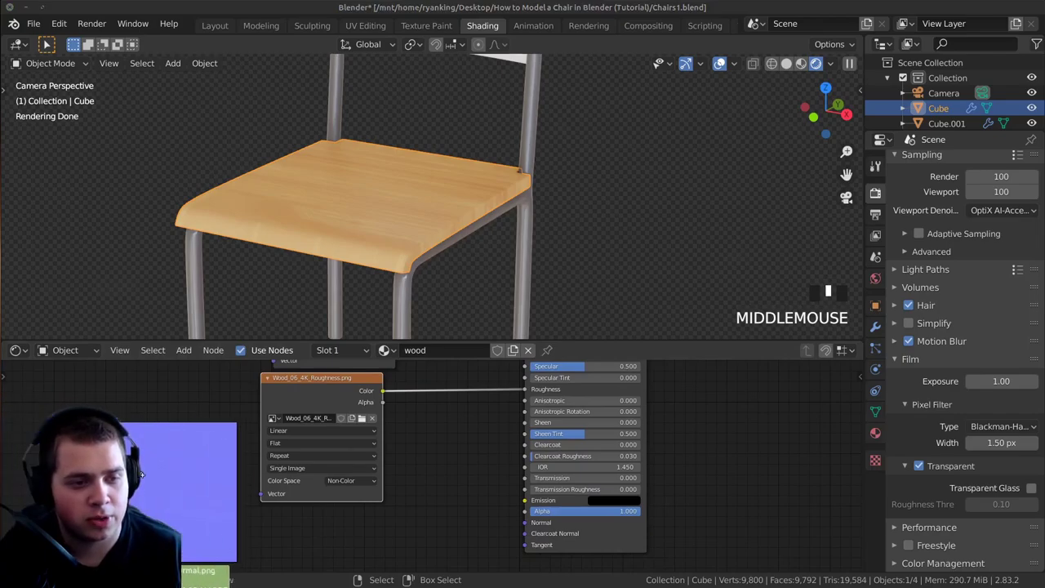
middle_click_drag(207, 482, 231, 447)
mouse_move(232, 446)
left_mouse_down()
mouse_move(319, 485)
mouse_move(385, 497)
mouse_move(550, 494)
left_mouse_up()
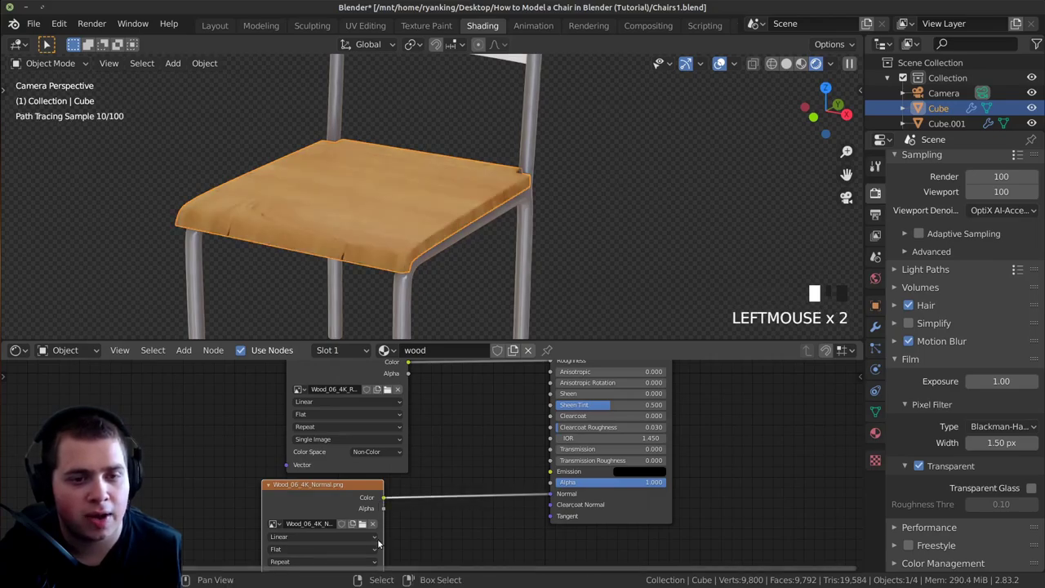
middle_click_drag(378, 543, 380, 495)
scroll(374, 474, "up", 4)
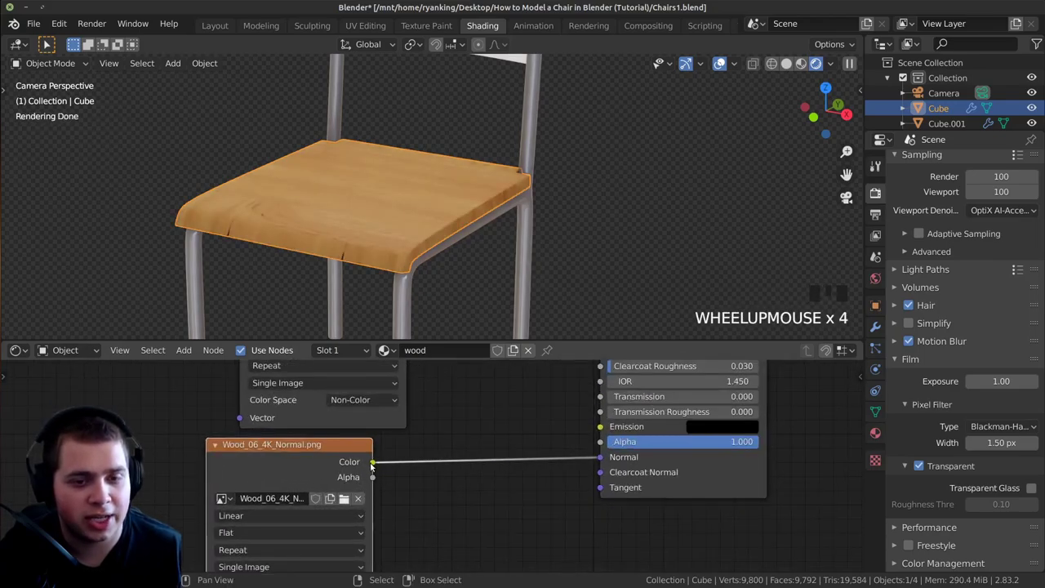
left_click(715, 445)
left_click(606, 457)
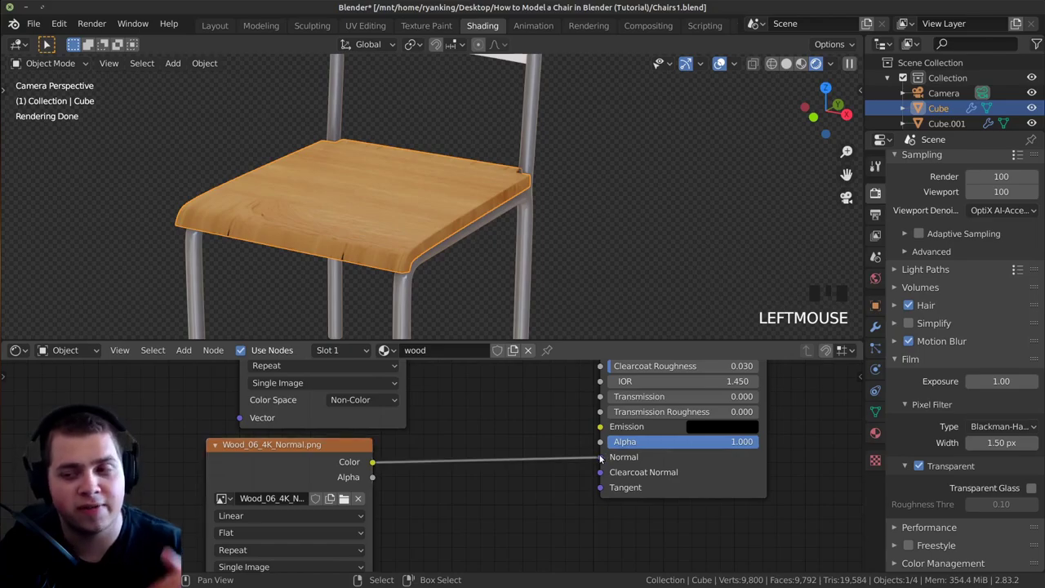
scroll(416, 226, "up", 2)
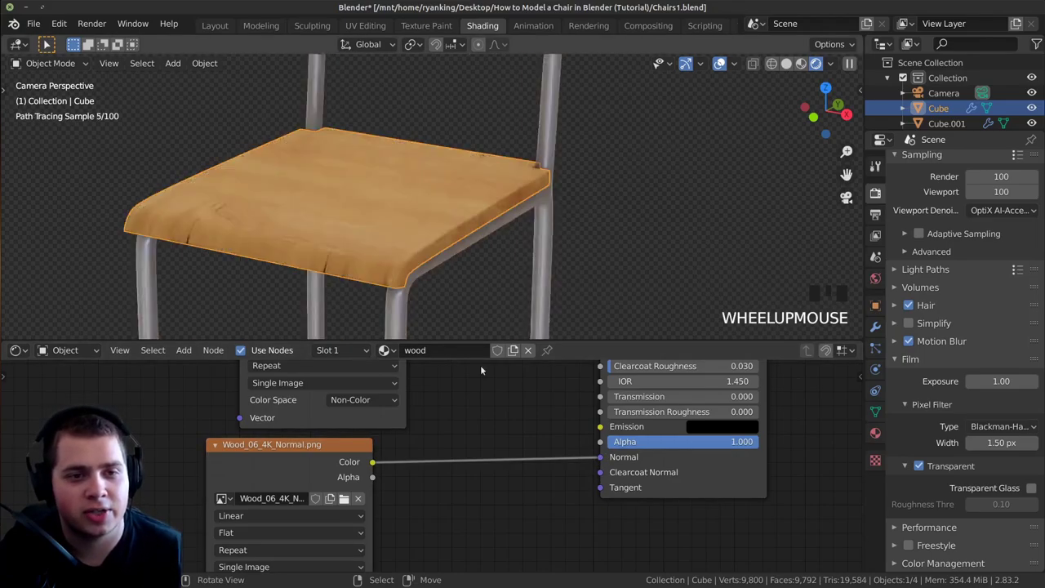
Insert a Normal Map node between the normal texture and the shader's Normal input
key("shift+a")
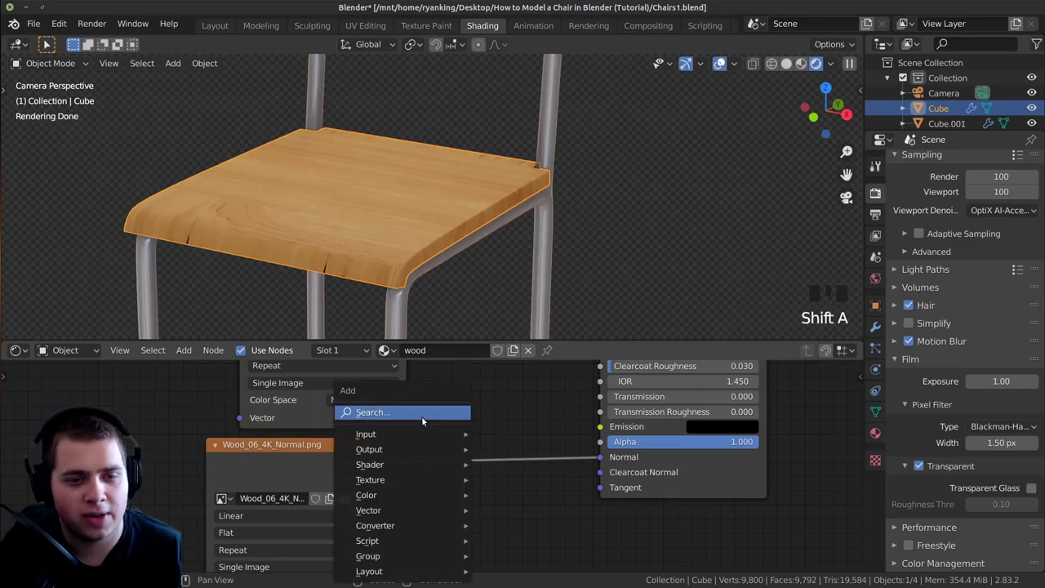
left_click(421, 416)
type("no")
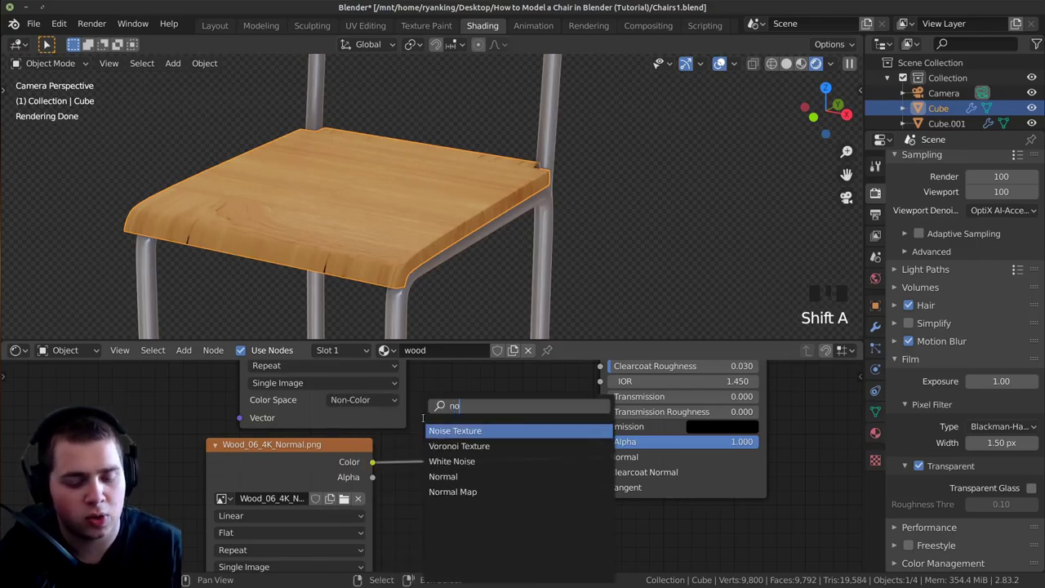
type("r")
left_click(452, 447)
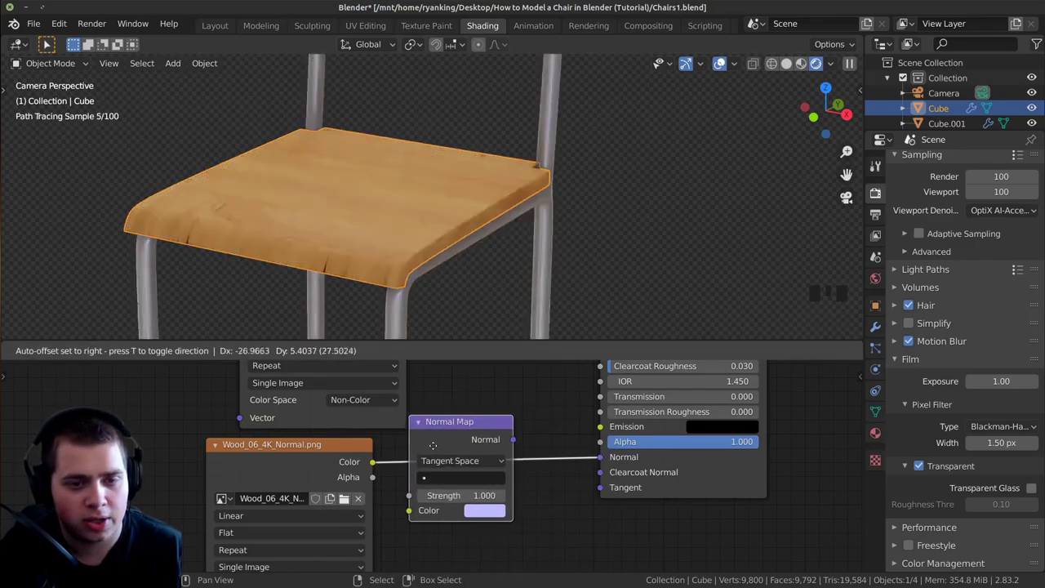
left_click(399, 463)
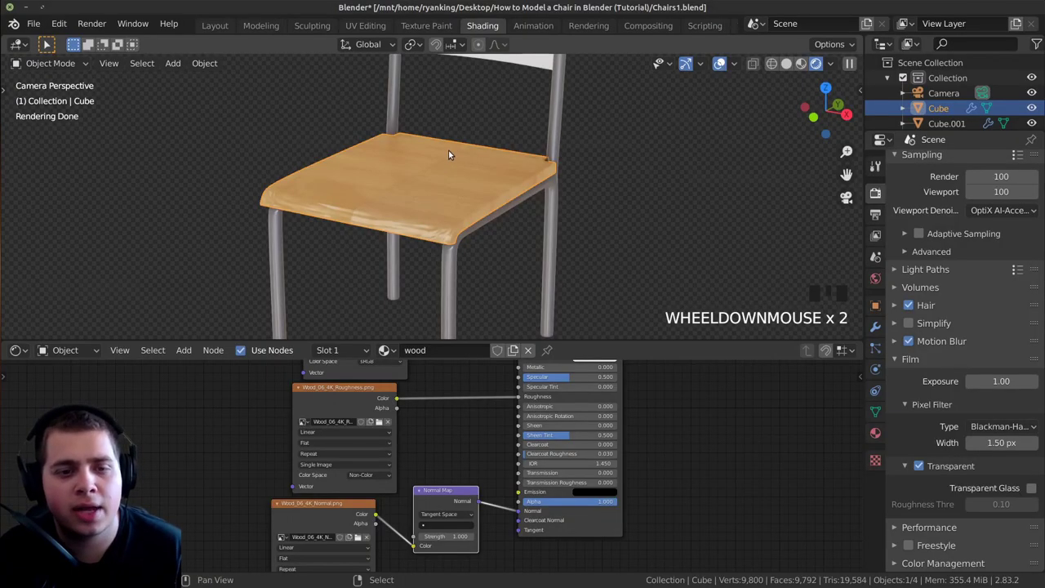
Assign the wood material to the chair's backrest as well
middle_click_drag(448, 151, 424, 131, "shift")
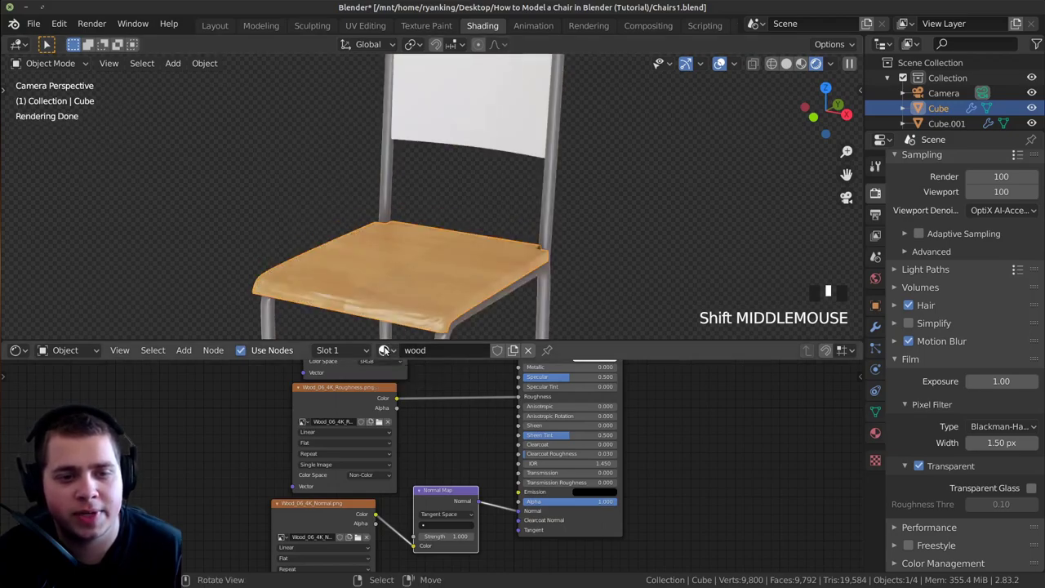
left_click_drag(384, 349, 464, 96)
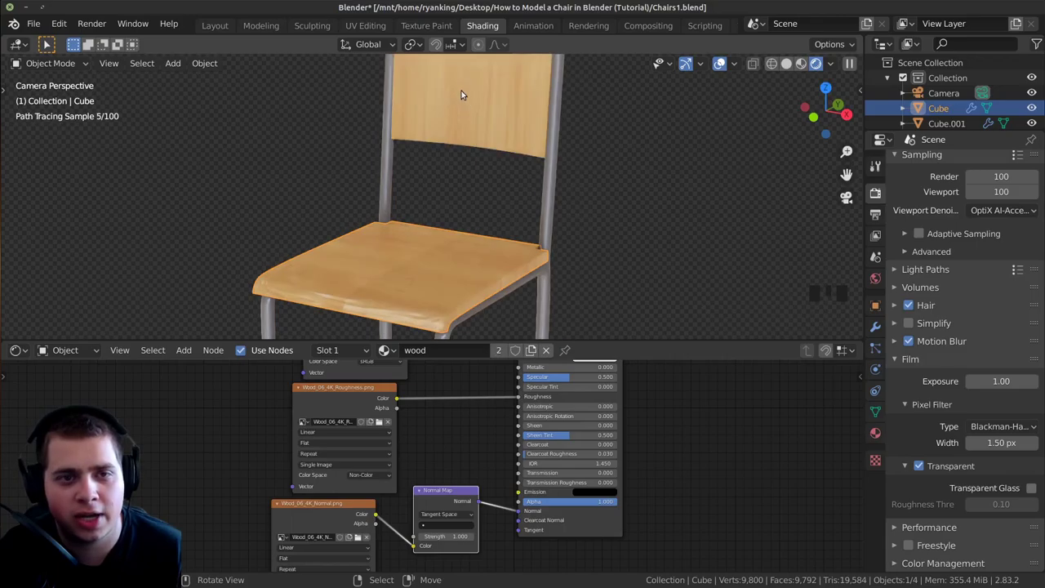
scroll(379, 258, "up", 3)
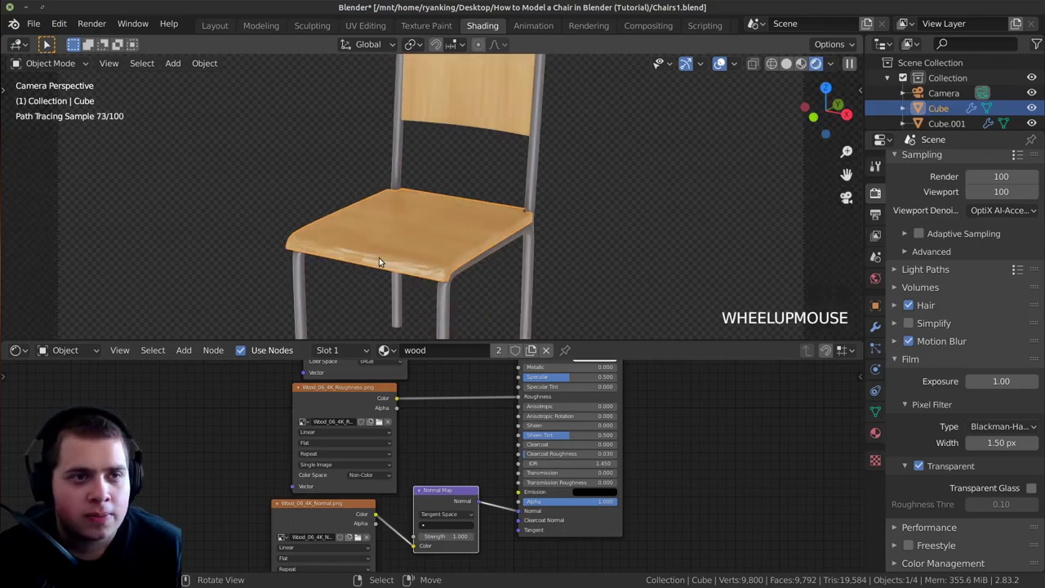
Switch to the Layout workspace and select the seat's entire mesh in Edit Mode
left_click(215, 25)
middle_click_drag(359, 306, 371, 312)
scroll(434, 337, "up", 3)
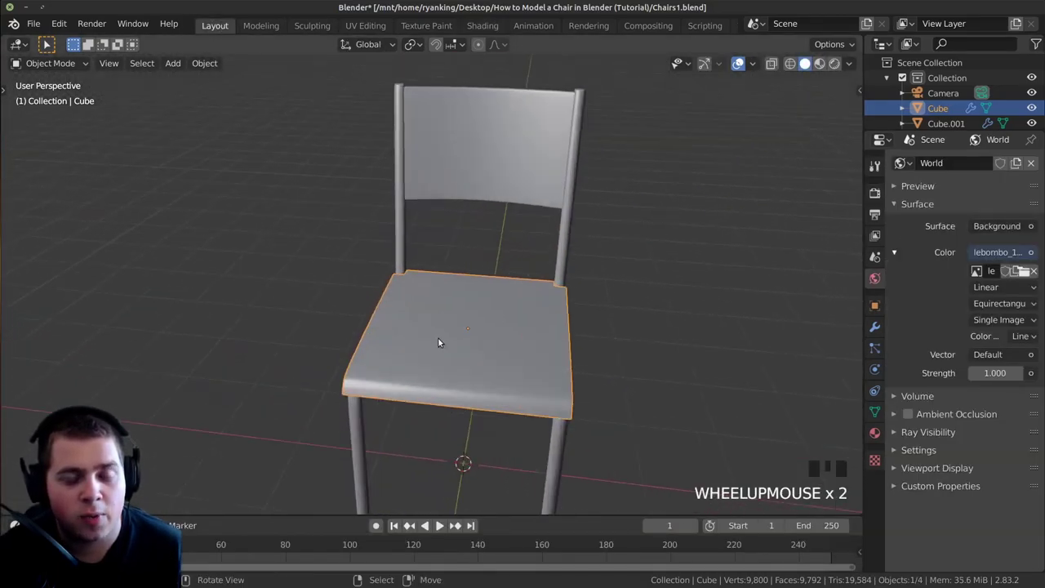
middle_click_drag(467, 343, 451, 329, "shift")
key("Tab")
key("a")
key("a")
key("a")
key("a")
key("a")
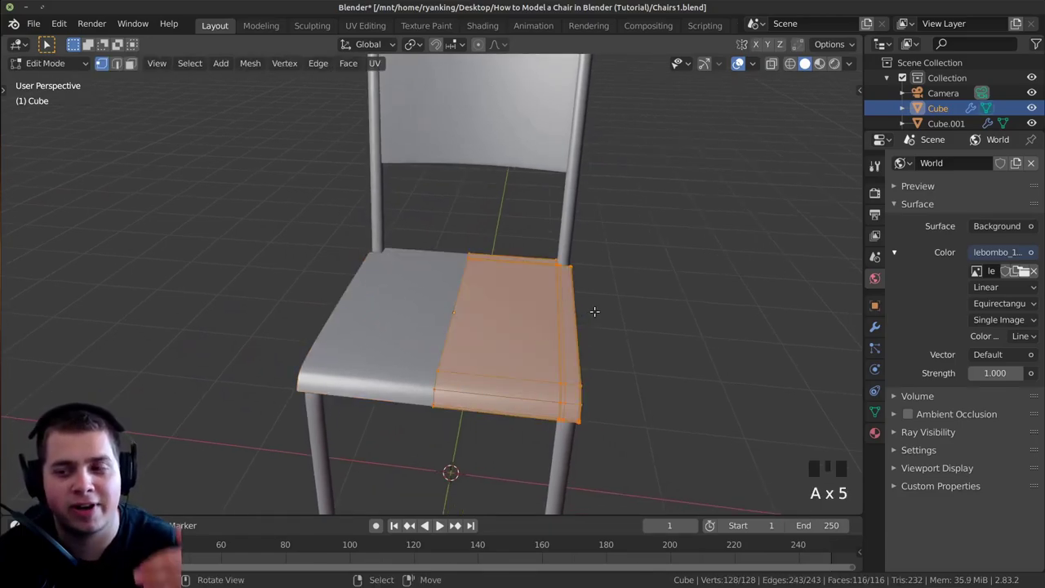
scroll(595, 311, "up", 2)
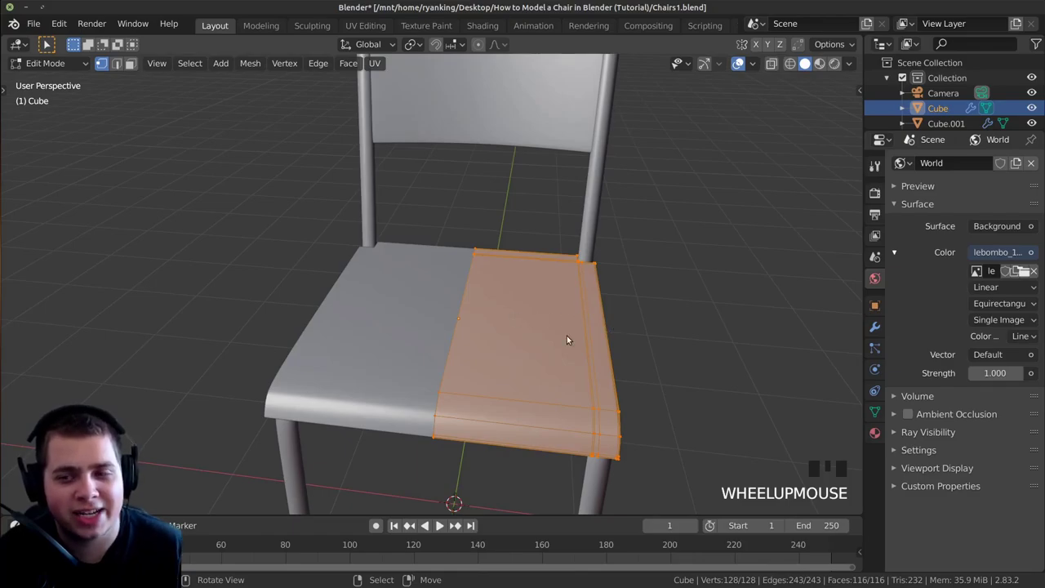
Return to Object Mode and display the chair in Material Preview shading
key("Tab")
key("z")
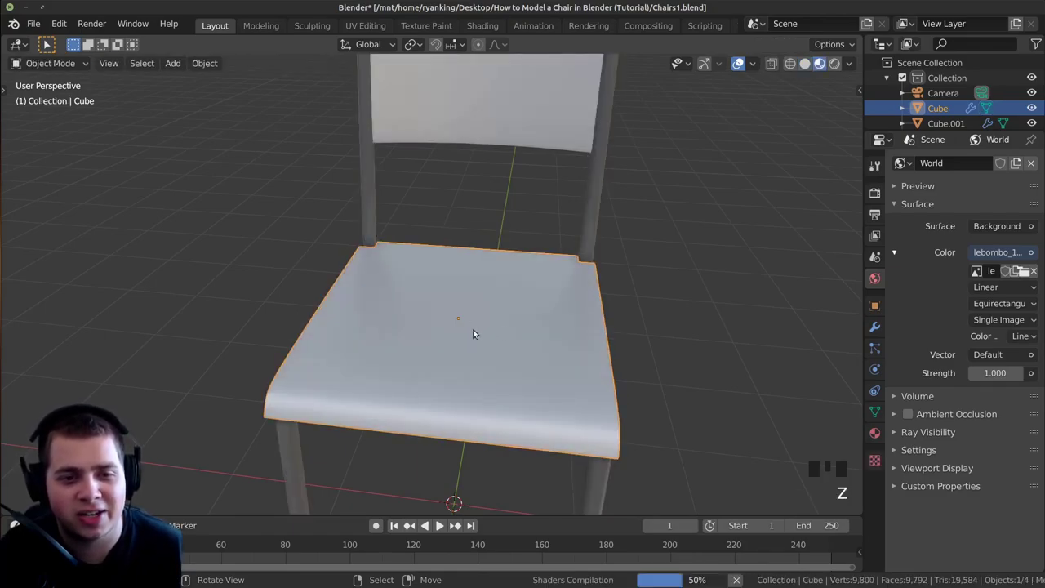
middle_click_drag(480, 349, 484, 343, "shift")
scroll(487, 333, "up", 1)
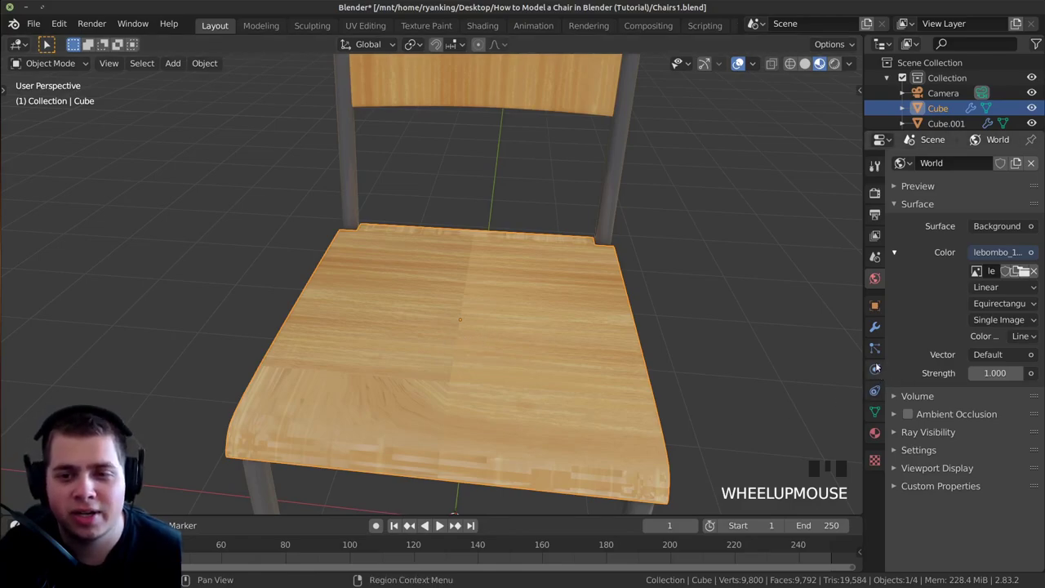
Widen the modifier settings area, apply the seat's Mirror modifier and enter Edit Mode on the seat
left_click(875, 326)
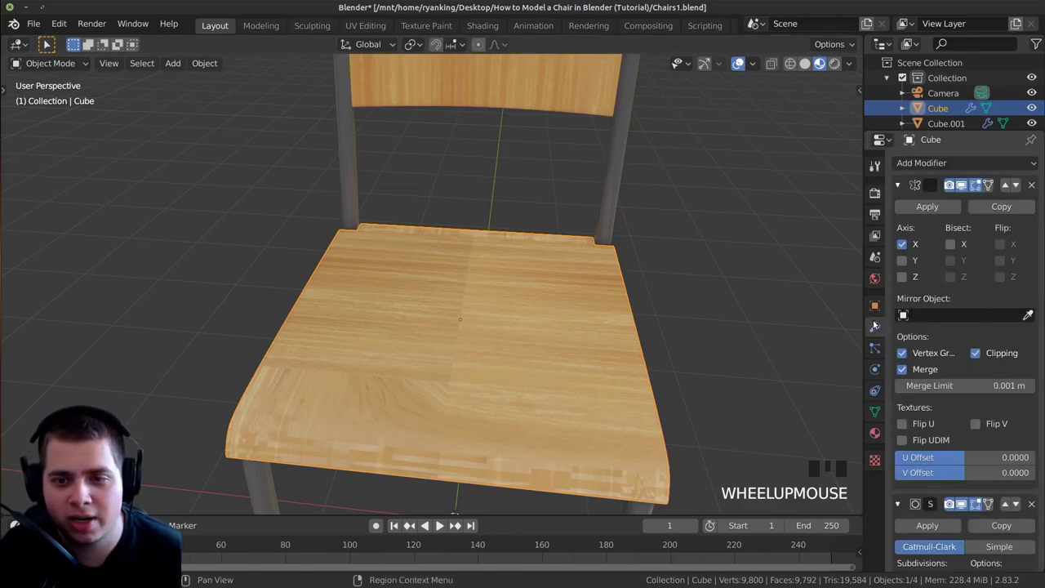
left_click_drag(863, 269, 787, 245)
left_click(858, 206)
key("Tab")
Examine the wood texture and mesh edges around the seat's front corners and rounded front edge
middle_click_drag(523, 228, 506, 310)
scroll(441, 313, "up", 2)
middle_click_drag(441, 314, 390, 301)
middle_click_drag(551, 359, 483, 298, "shift")
scroll(483, 298, "up", 2)
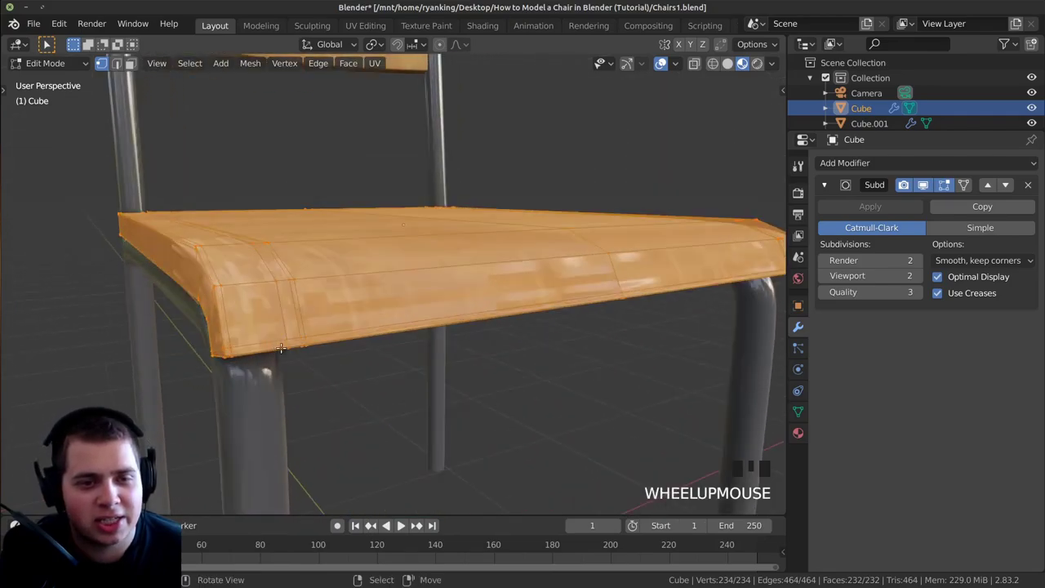
scroll(331, 343, "down", 3)
middle_click_drag(343, 341, 384, 346)
scroll(391, 340, "up", 2)
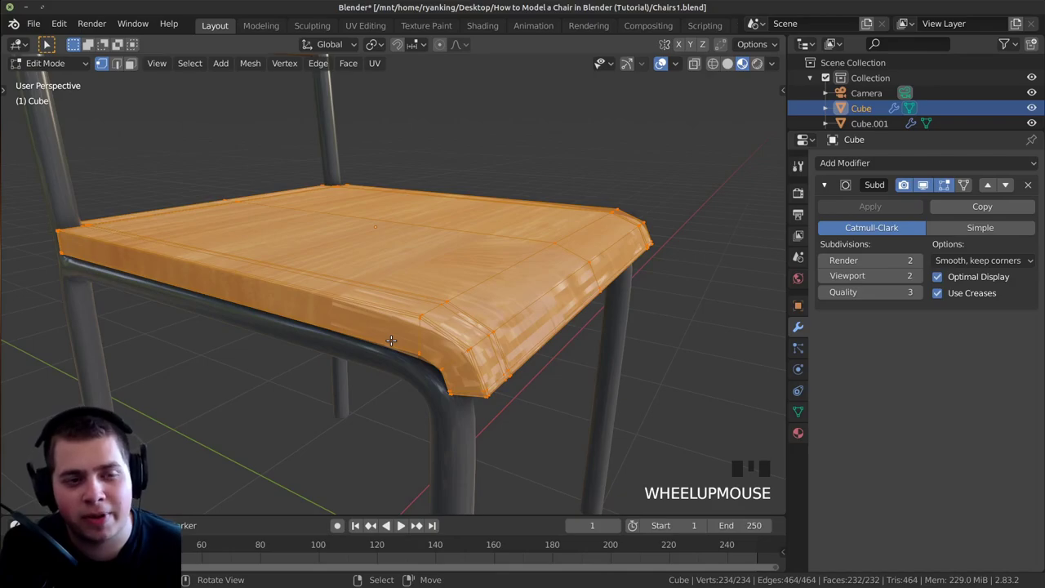
scroll(390, 340, "down", 2)
scroll(399, 294, "up", 4)
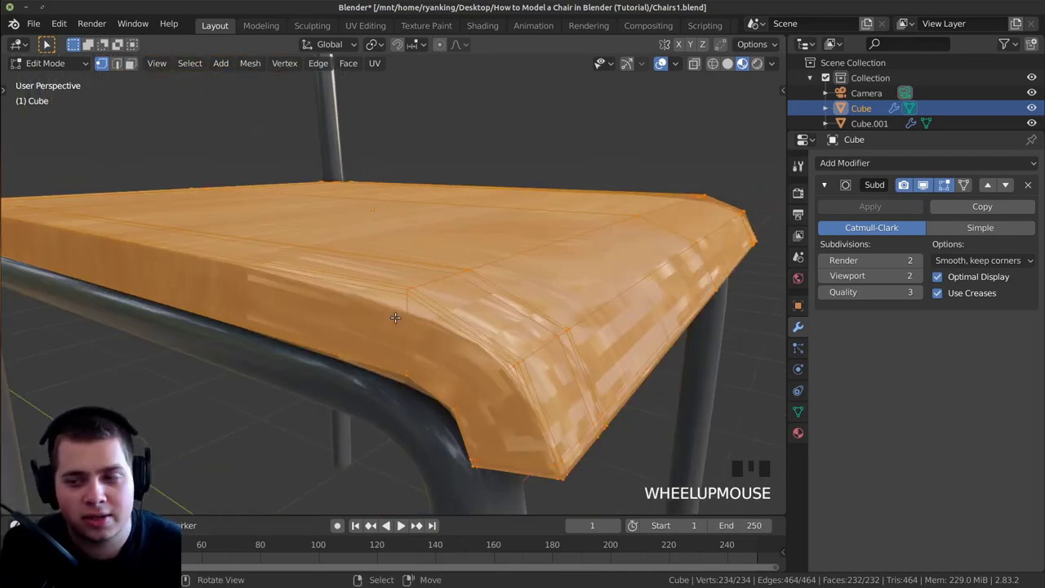
Clear the mesh selection and select the seat's upper outer edges along both sides and the front
key("alt+a")
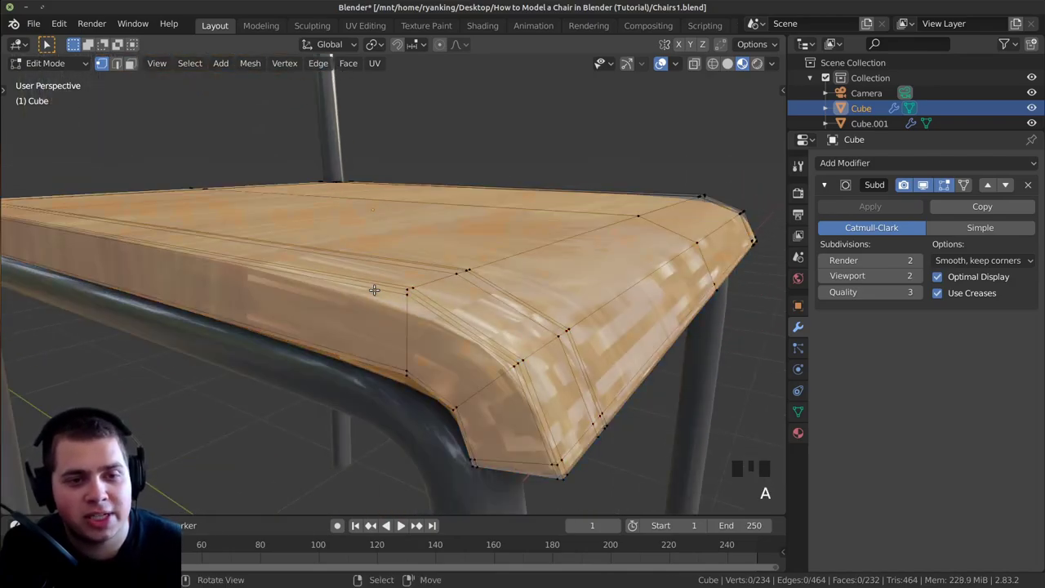
right_click(418, 299, "alt")
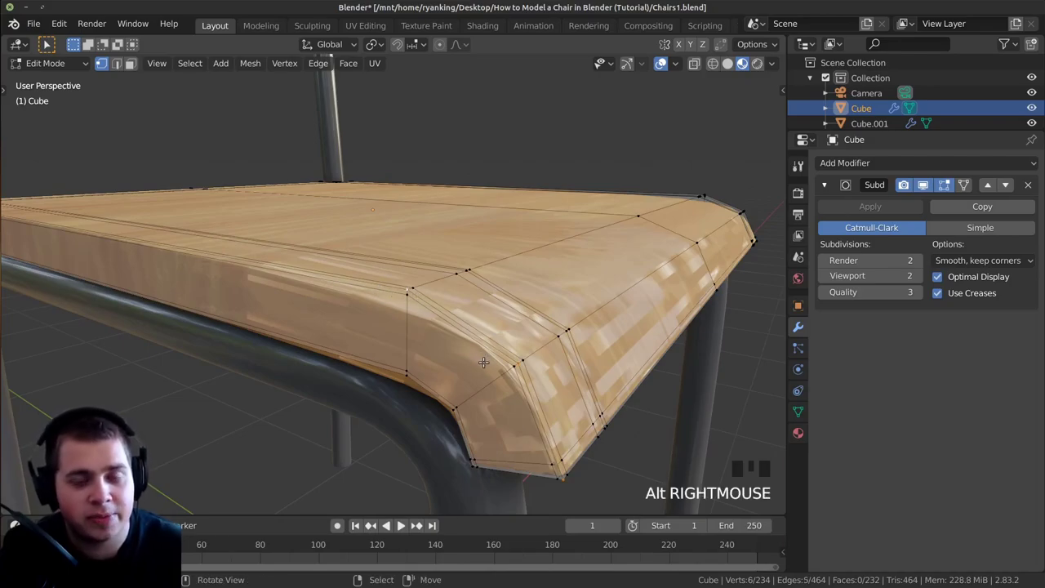
middle_click_drag(476, 331, 451, 391)
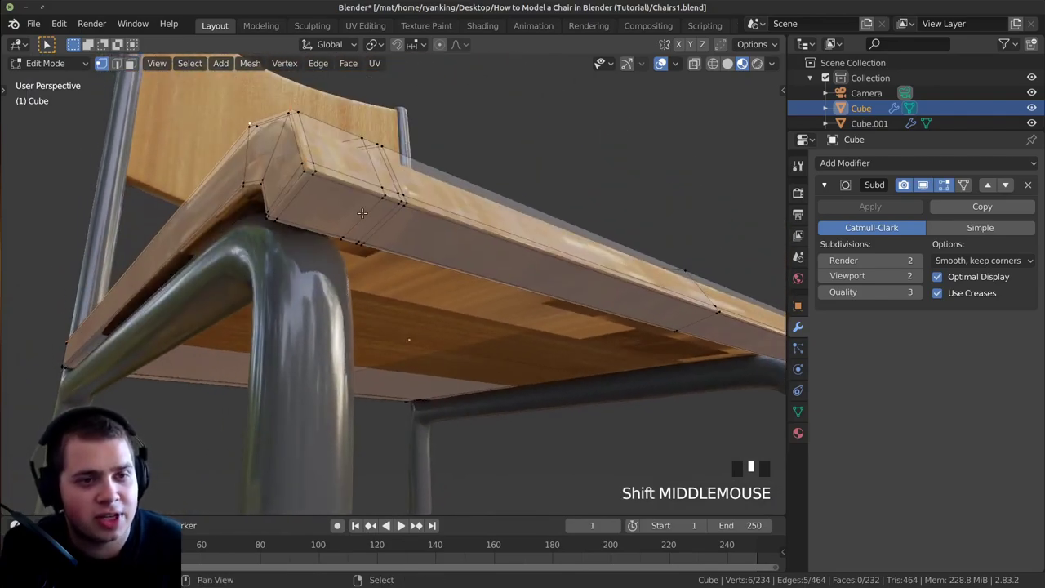
right_click(358, 186, "alt+shift")
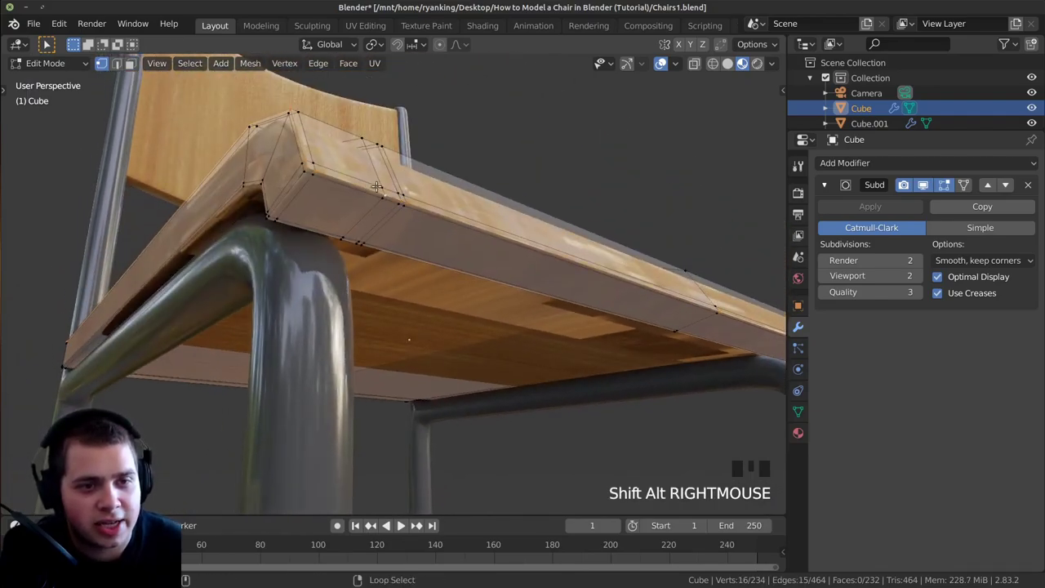
scroll(360, 188, "down", 2)
middle_click_drag(360, 188, 327, 281, "shift")
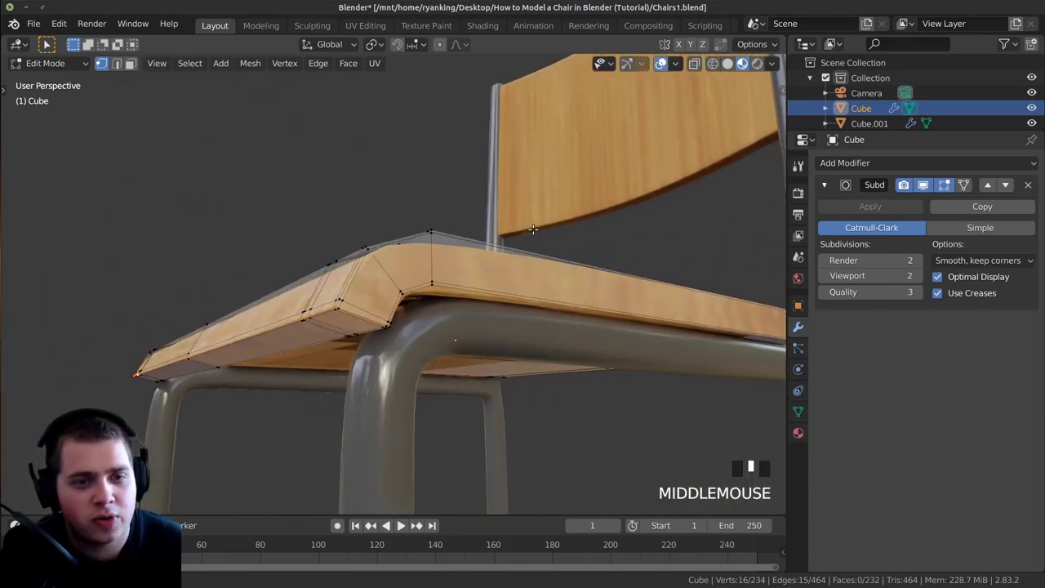
scroll(311, 290, "up", 2)
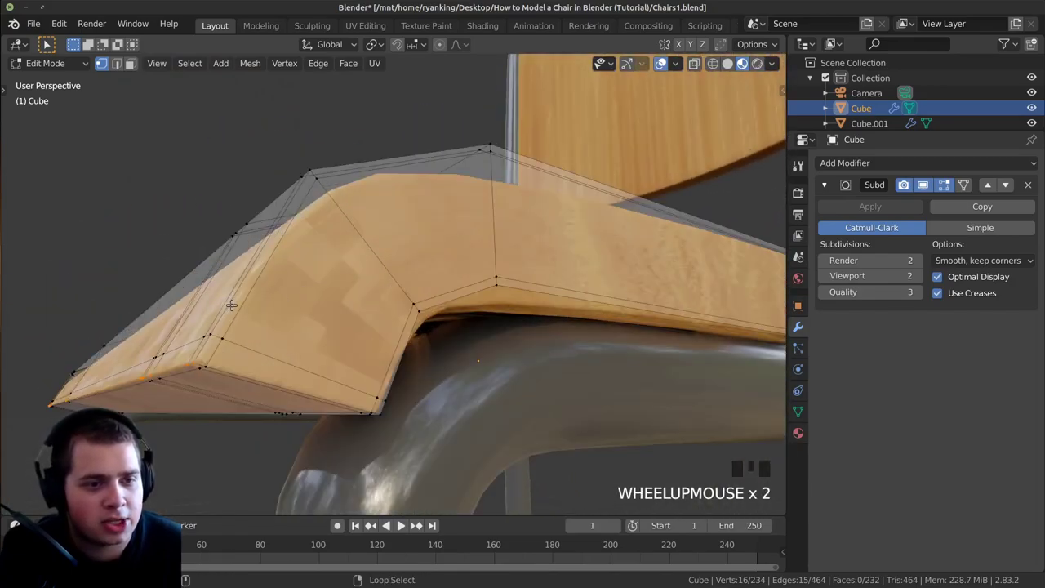
right_click(291, 303, "alt+shift")
middle_click_drag(291, 303, 523, 299)
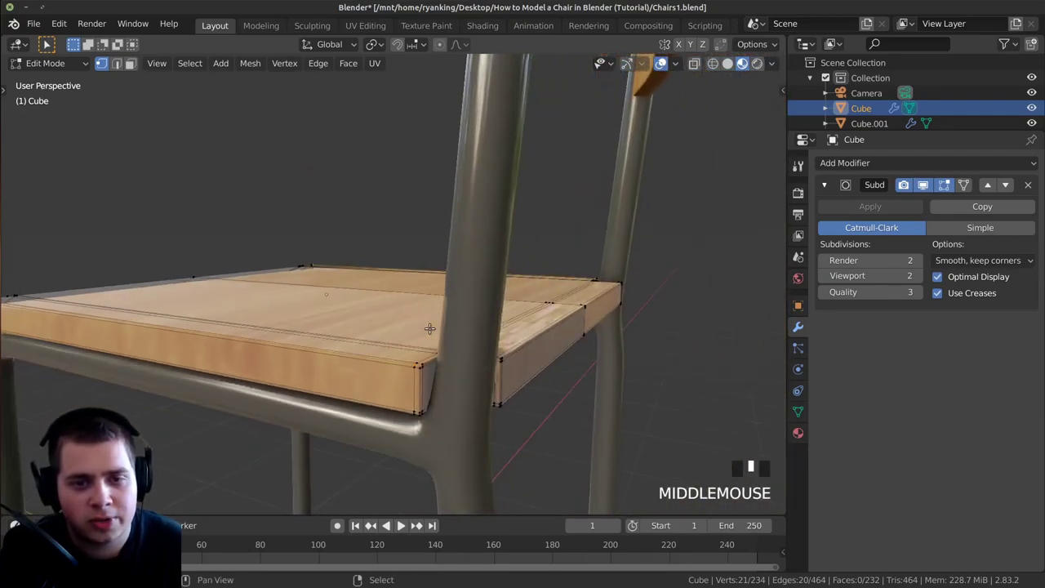
Return to Object Mode and hide the chair's metal legs to expose the seat's rear corner notches
scroll(442, 321, "up", 2)
scroll(324, 381, "up", 1)
middle_click_drag(324, 381, 526, 373, "shift")
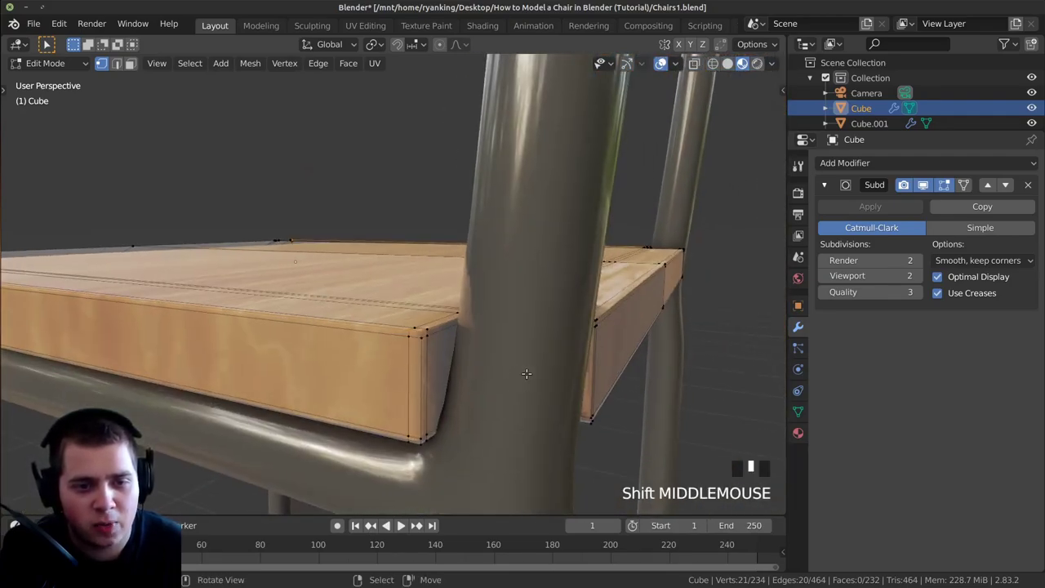
key("Tab")
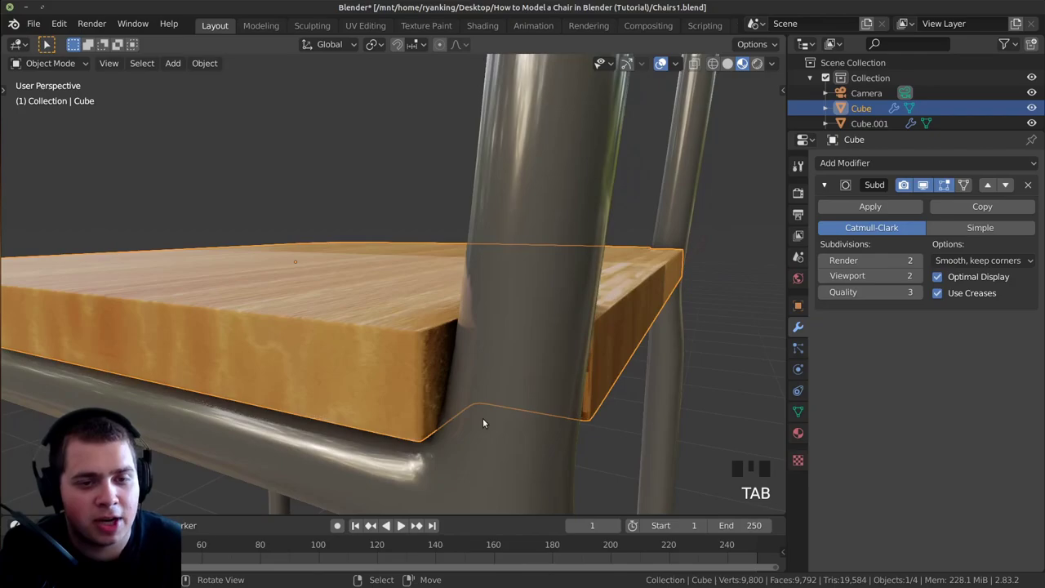
right_click(516, 299)
scroll(517, 298, "down", 1)
scroll(517, 305, "up", 1)
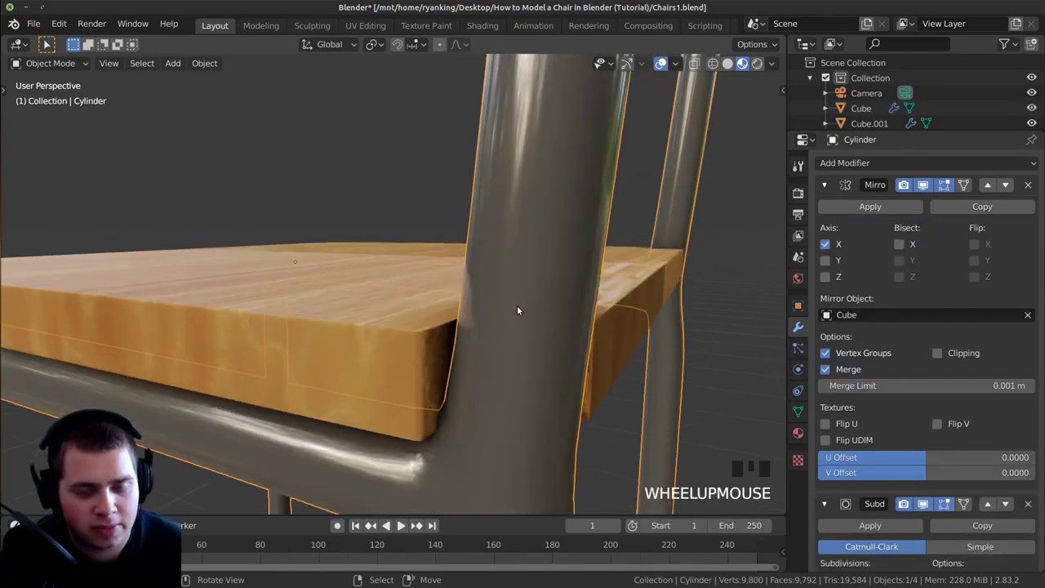
key("h")
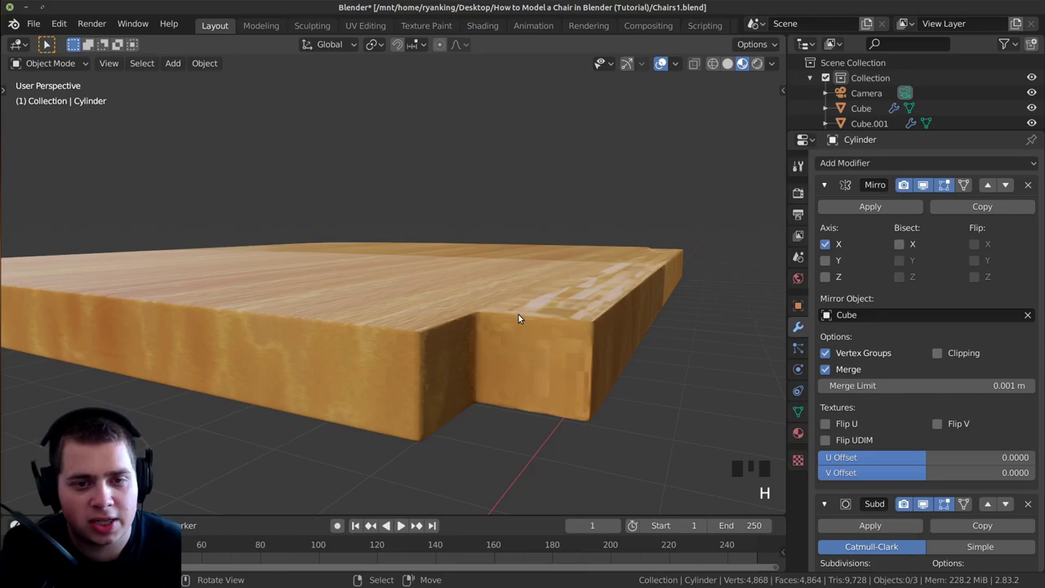
Enter Edit Mode on the seat and add the upper back edge and both rear notch edges to the selection
right_click(517, 318)
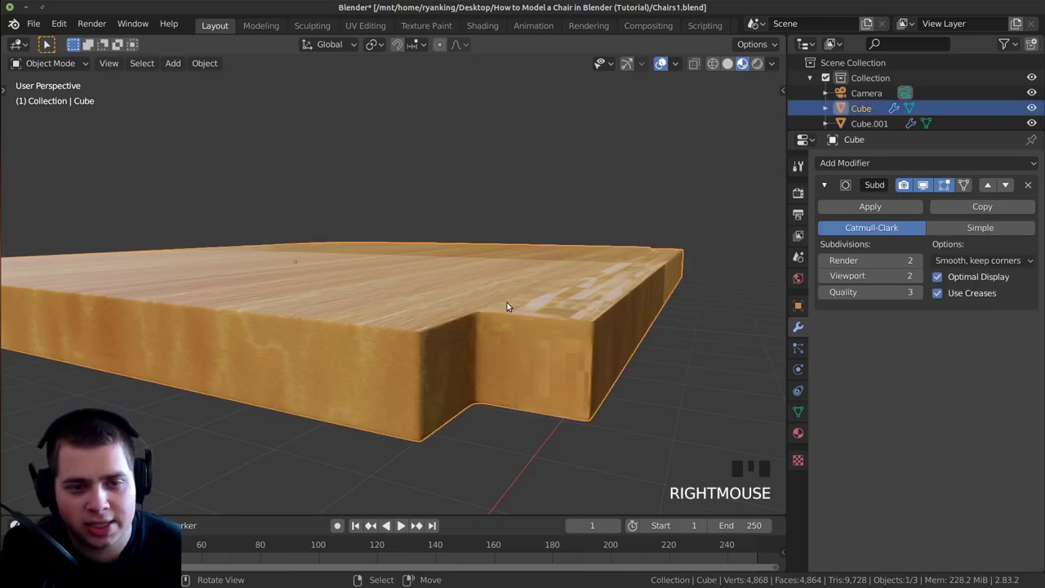
key("Tab")
scroll(482, 320, "up", 2)
middle_click(383, 349)
middle_click_drag(382, 349, 349, 359)
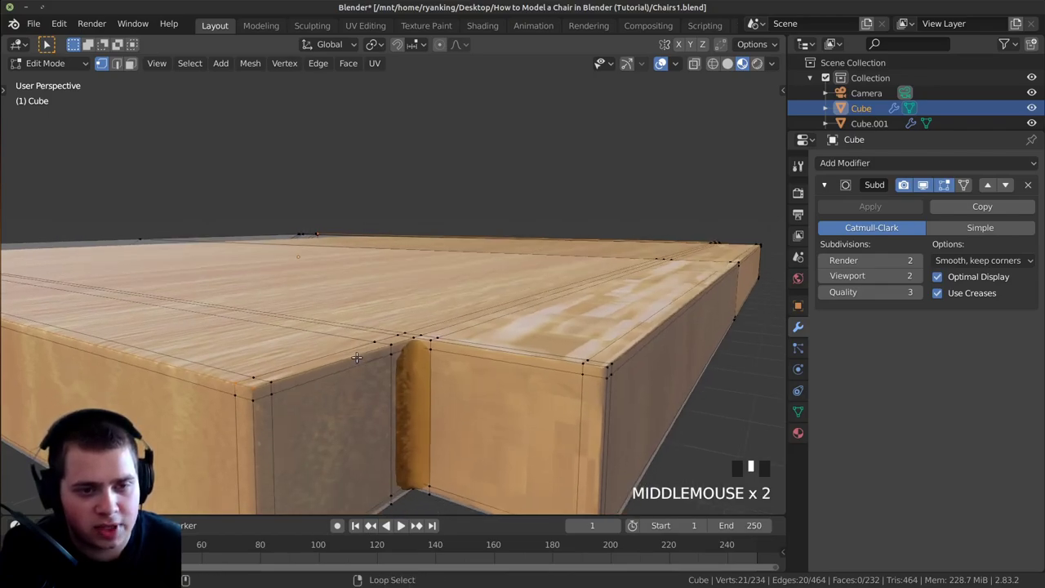
right_click(483, 351, "alt+shift")
right_click(511, 352, "alt+shift")
middle_click_drag(511, 352, 367, 330)
scroll(649, 305, "down", 2)
scroll(368, 330, "up", 3)
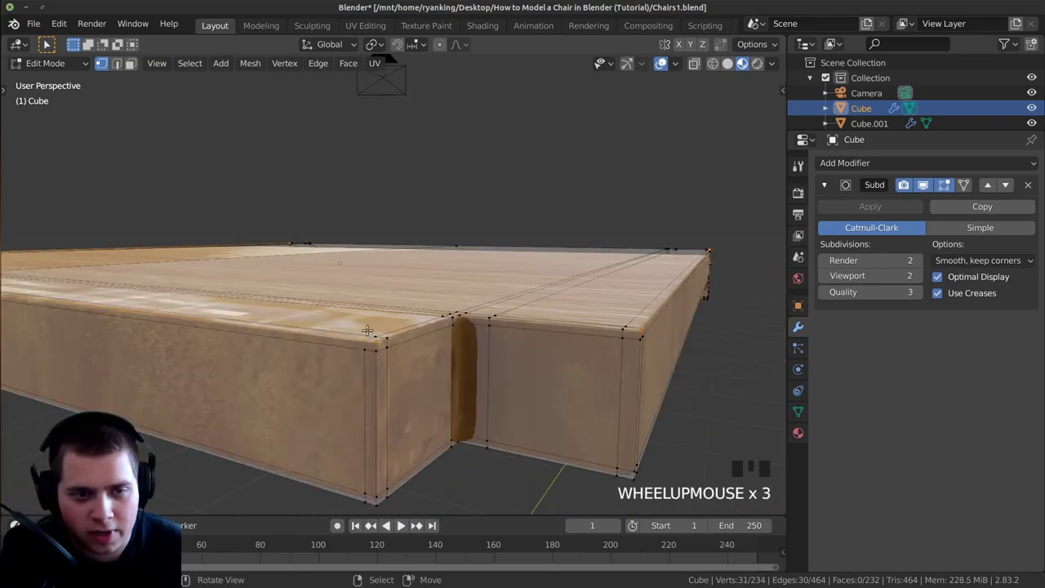
right_click(424, 325, "alt+shift")
Test the selected upper edge loop with a cancelled move and mark the loop as a seam
scroll(425, 326, "down", 4)
key("g")
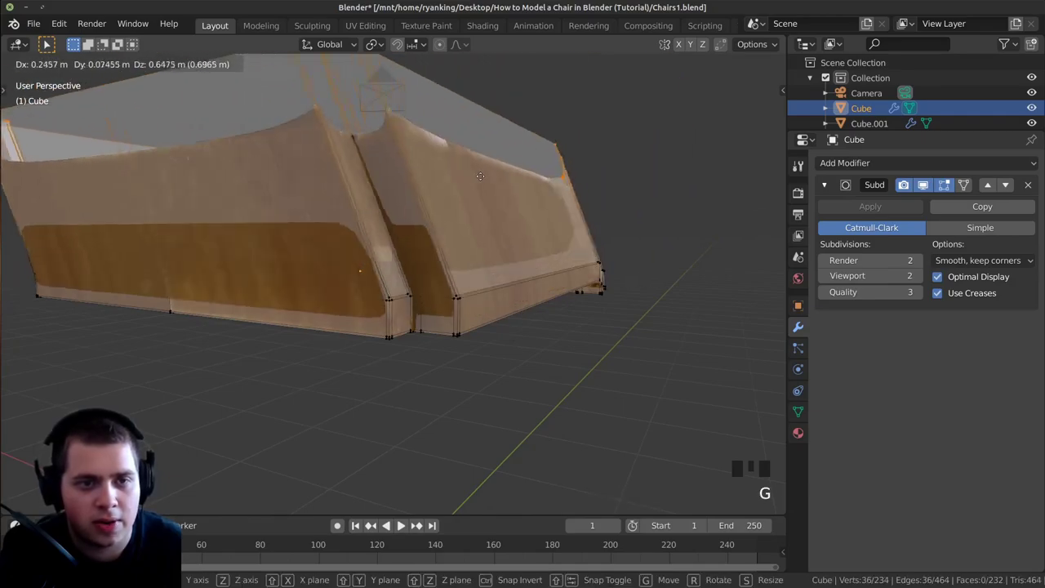
right_click(481, 176)
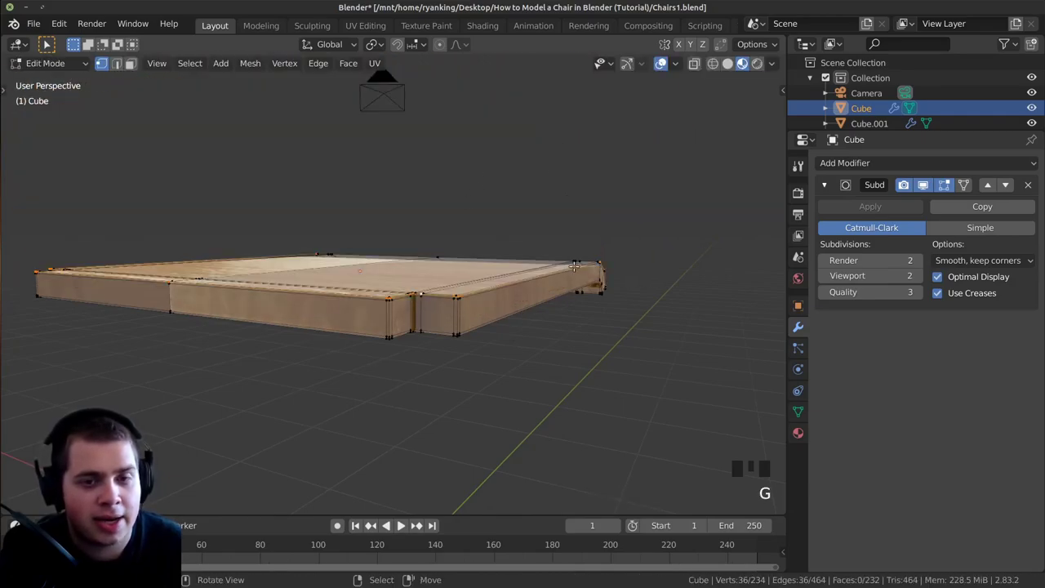
middle_click_drag(390, 304, 413, 292)
scroll(415, 291, "up", 2)
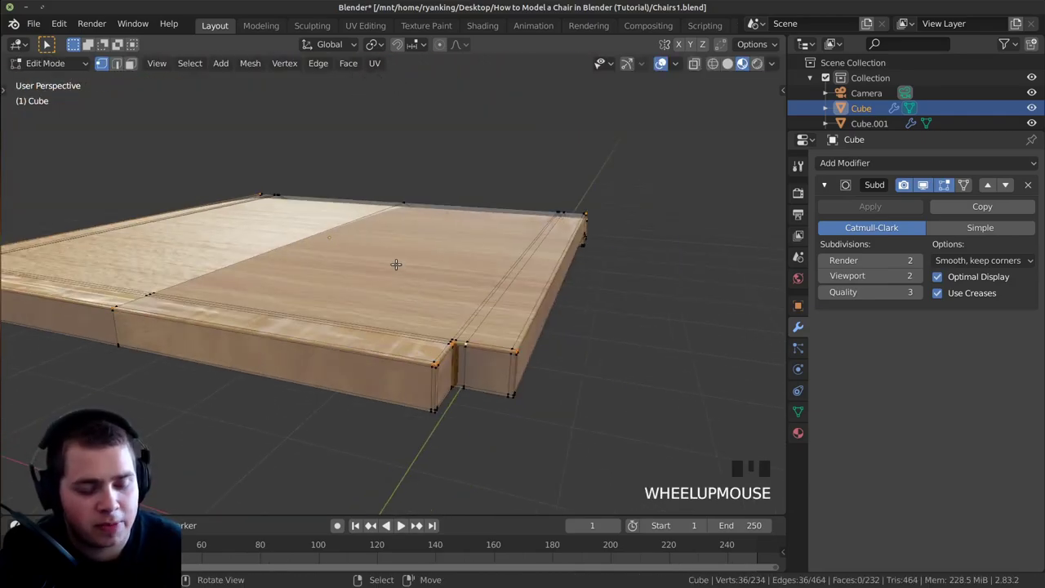
key("ctrl+e")
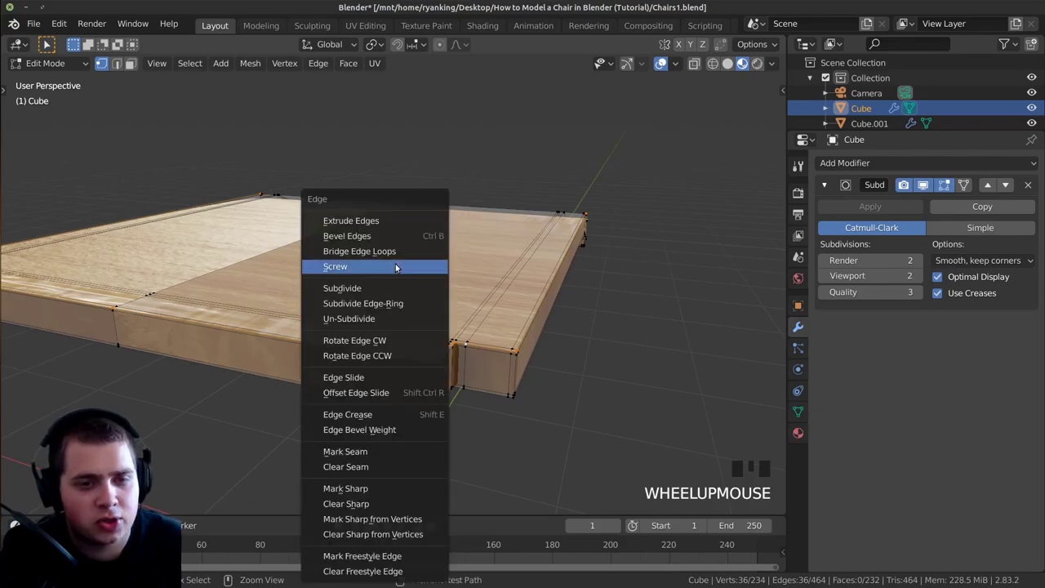
left_click(324, 451)
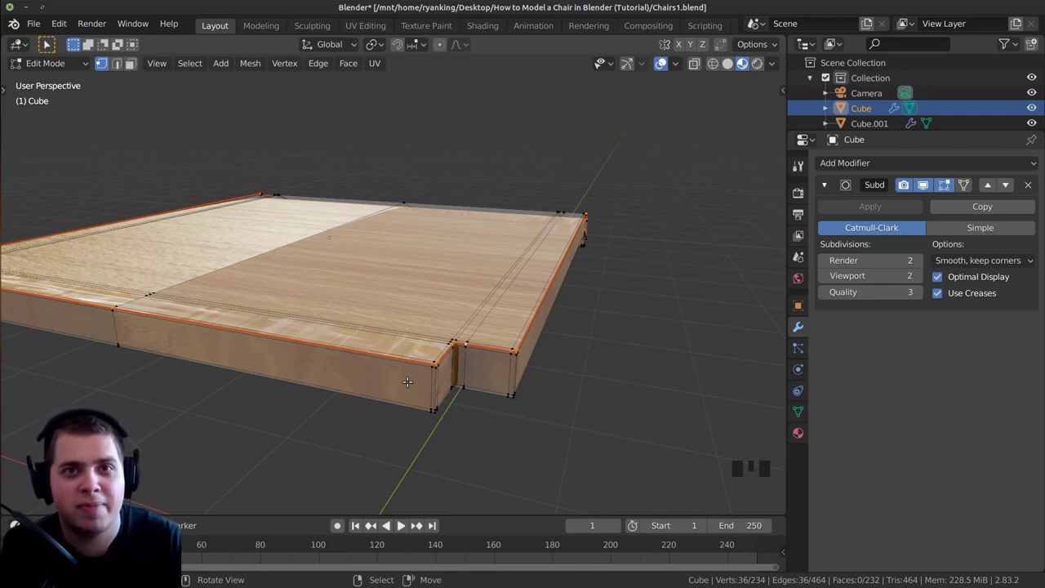
Examine the marked seam around the seat's top perimeter and the edges on its underside
middle_click_drag(511, 326, 480, 357)
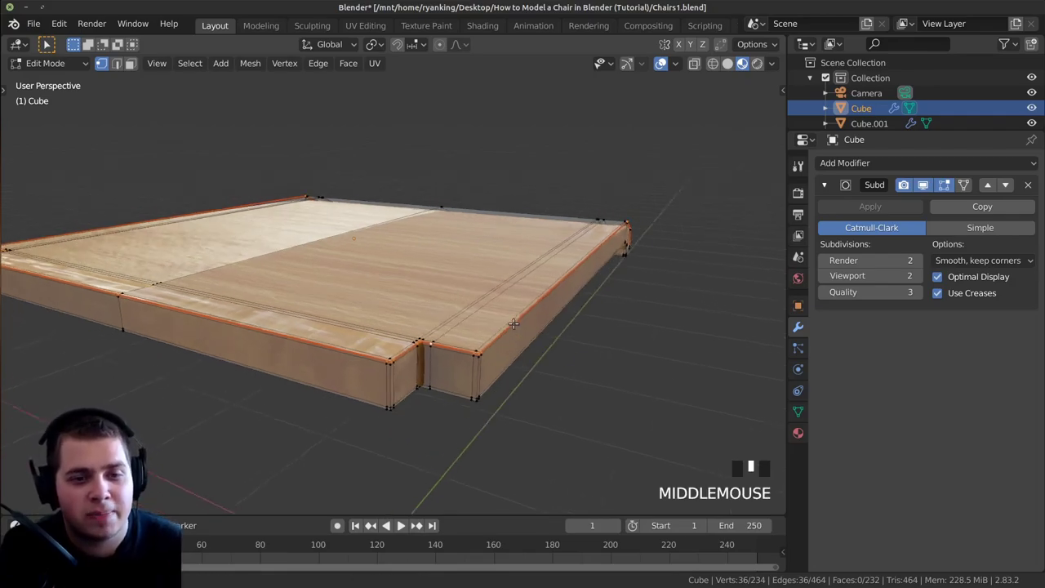
scroll(480, 356, "up", 1)
middle_click_drag(615, 225, 327, 203)
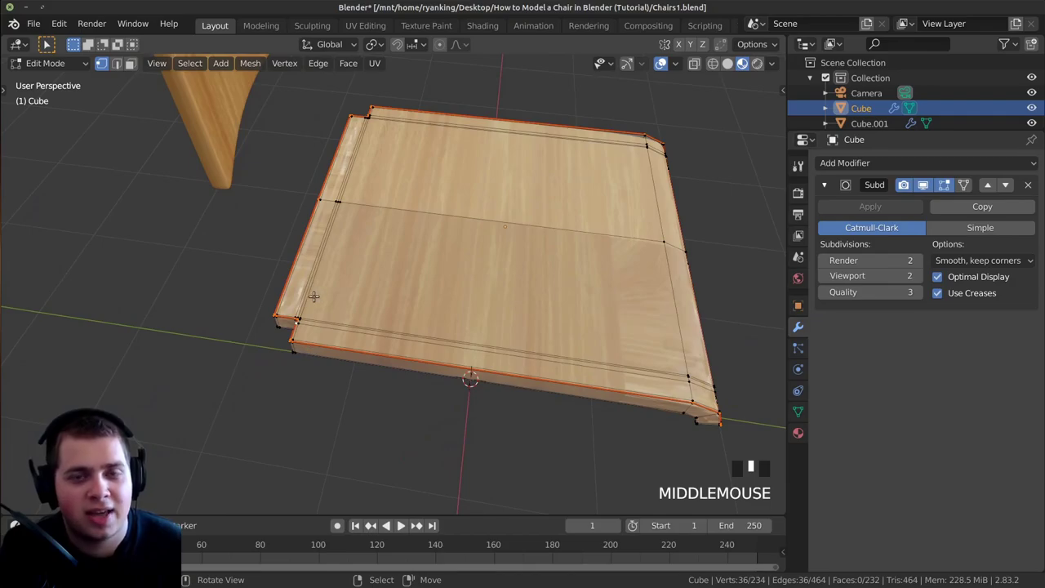
middle_click_drag(319, 303, 392, 278)
scroll(343, 213, "up", 2)
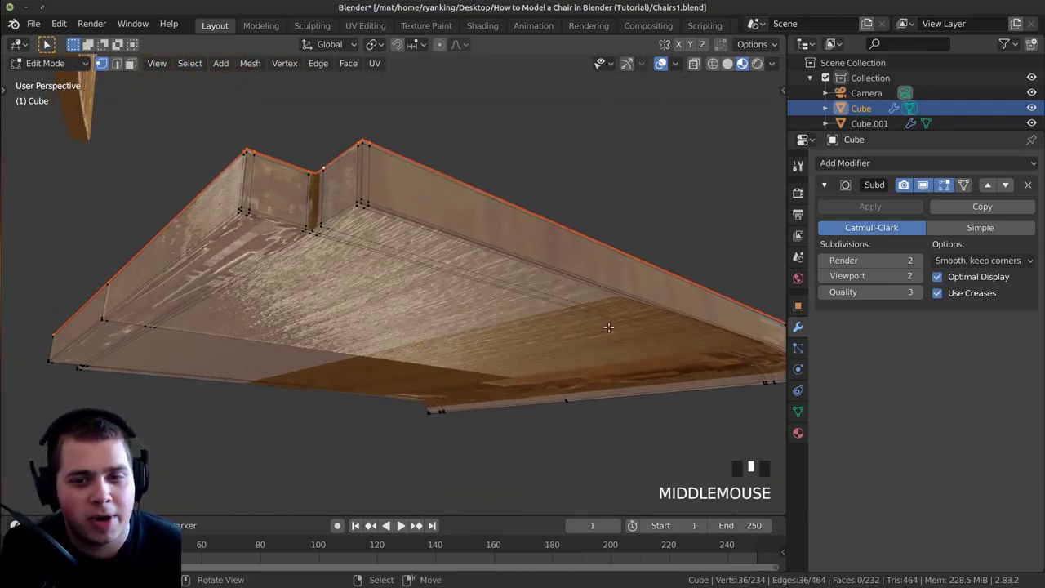
middle_click_drag(421, 387, 245, 255)
scroll(240, 253, "up", 1)
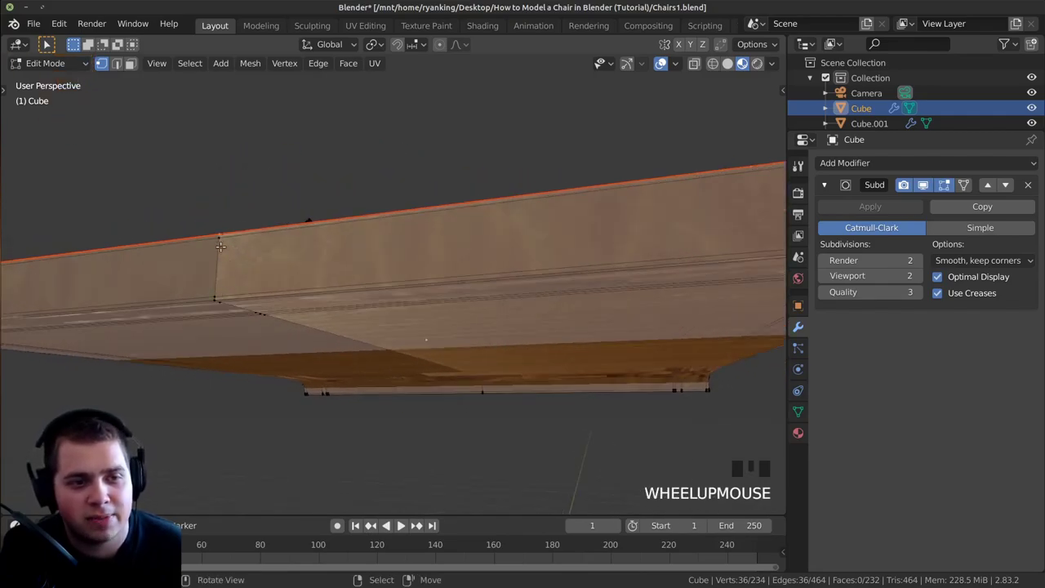
scroll(225, 247, "down", 3)
middle_click_drag(225, 246, 302, 292)
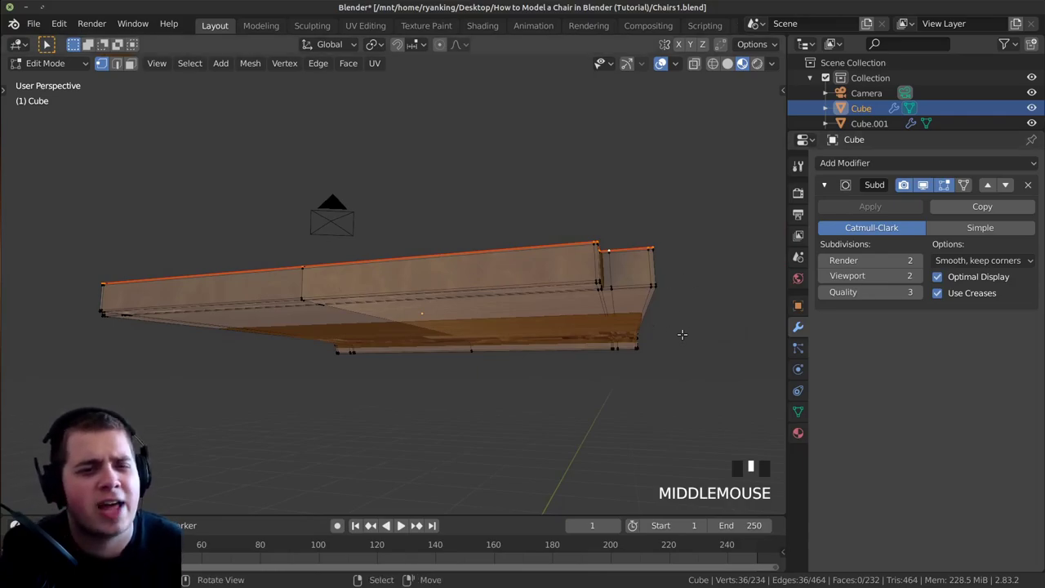
middle_click(582, 334, "shift")
middle_click_drag(582, 334, 584, 355)
scroll(584, 355, "up", 2)
middle_click_drag(357, 402, 209, 164)
middle_click(208, 164, "shift")
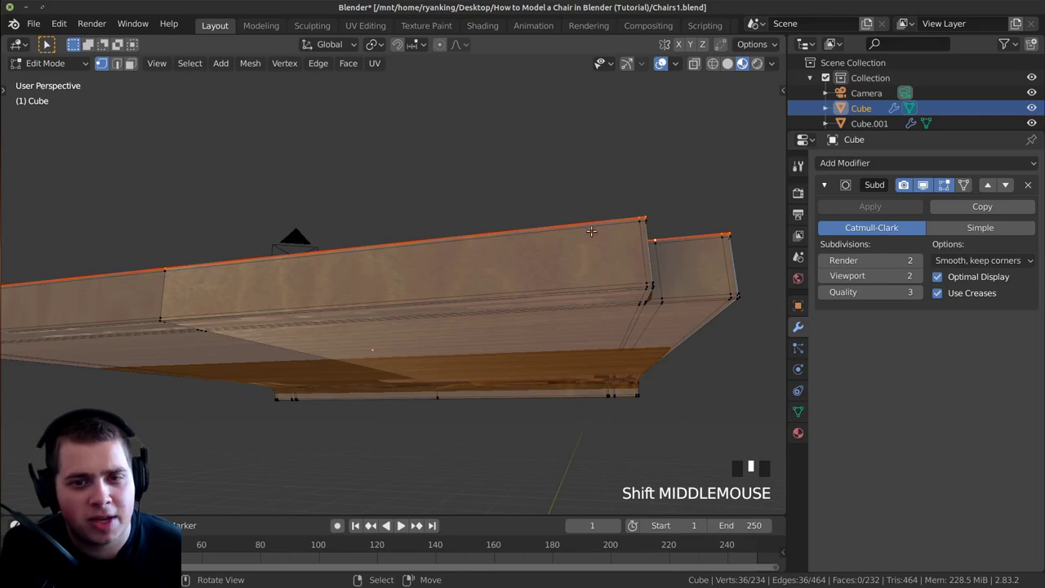
Select the seat's lower back edge together with the lower edges of one rear corner notch
middle_click_drag(652, 222, 504, 264)
scroll(504, 264, "up", 2)
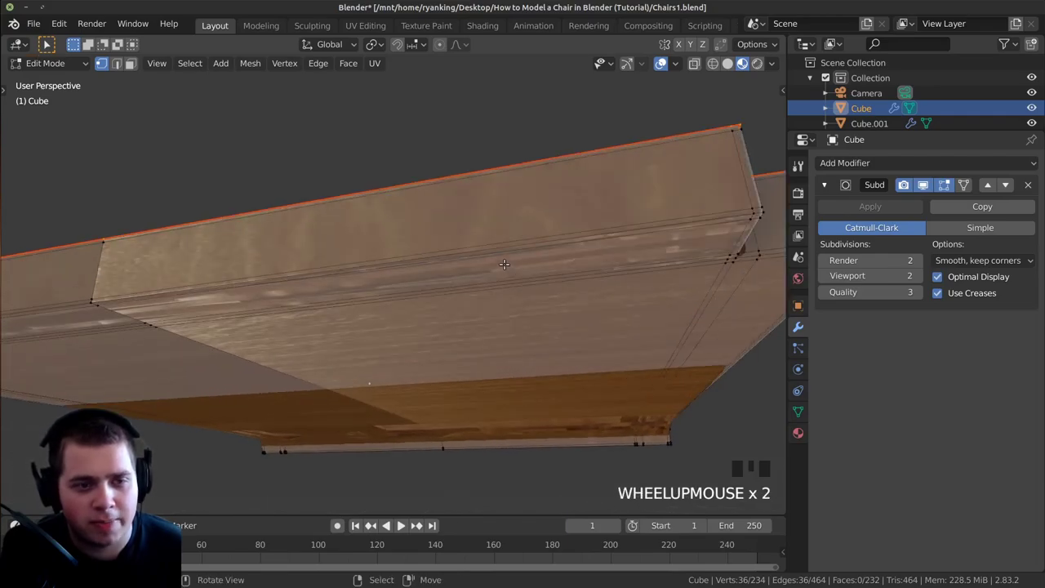
scroll(365, 264, "up", 1)
right_click(350, 265, "alt")
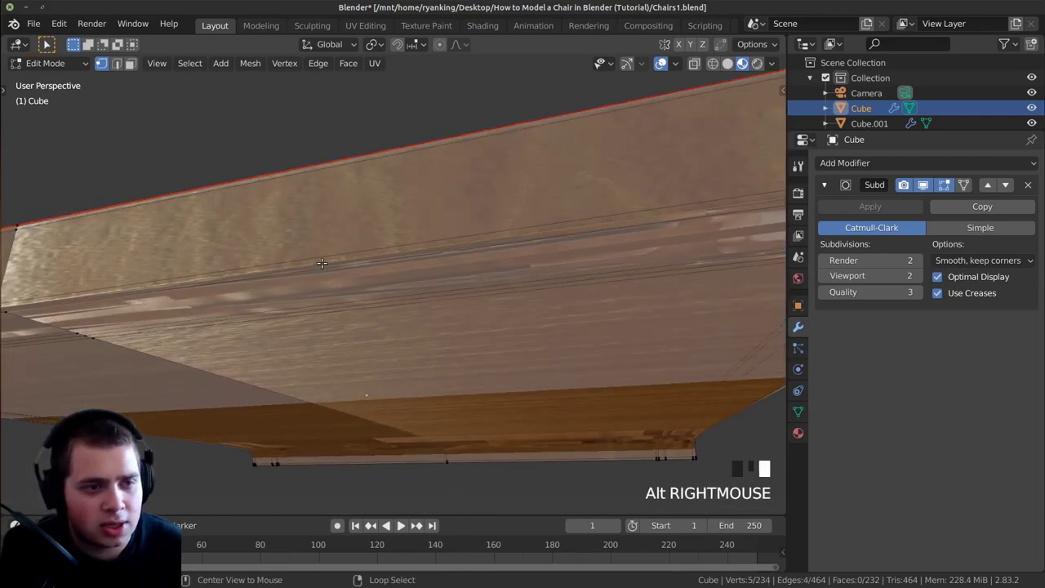
middle_click_drag(350, 265, 508, 211)
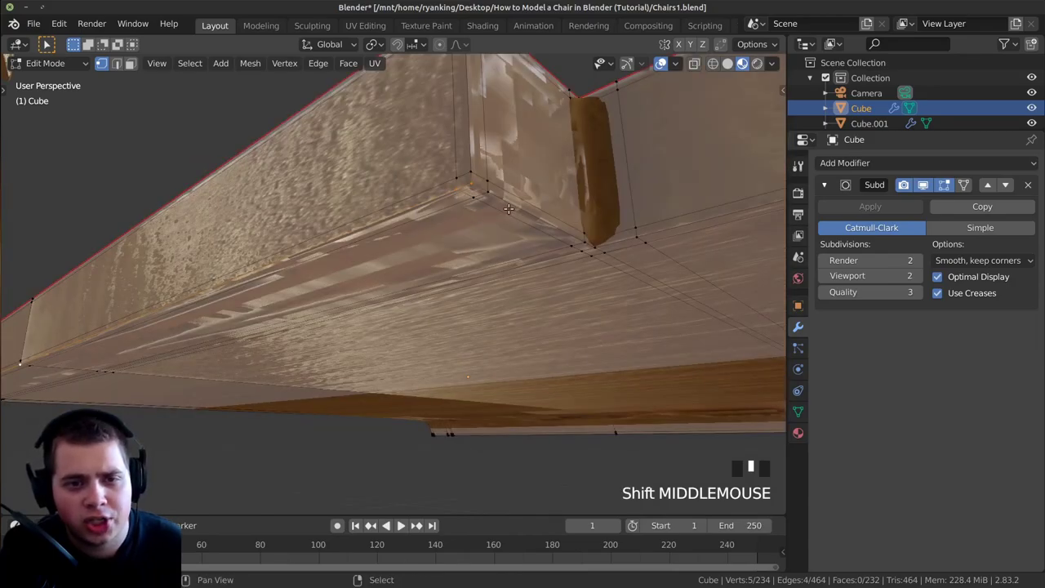
right_click(520, 207, "alt+shift")
right_click(658, 230, "alt+shift")
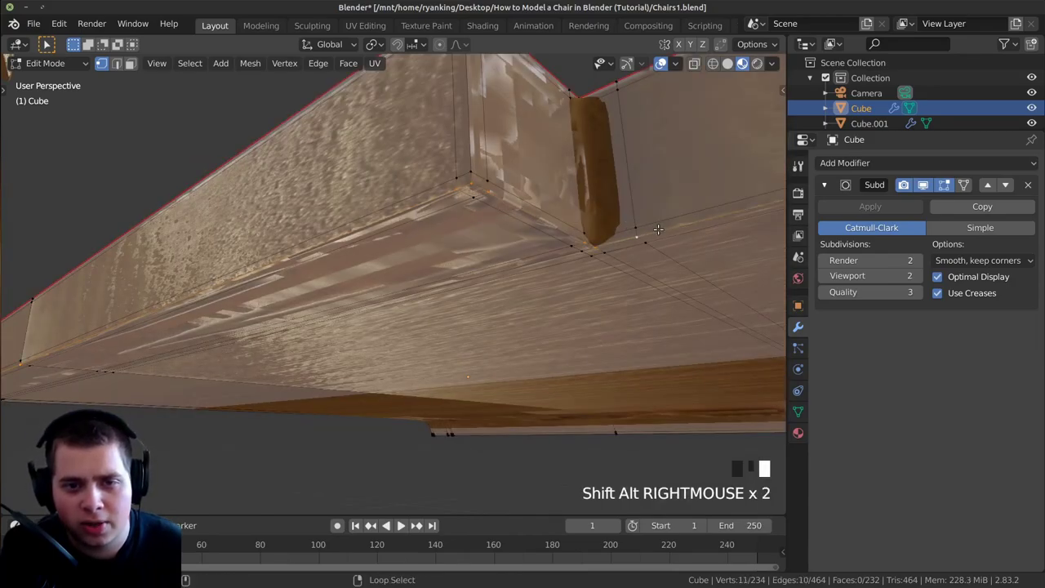
scroll(329, 236, "down", 2)
scroll(329, 236, "up", 2)
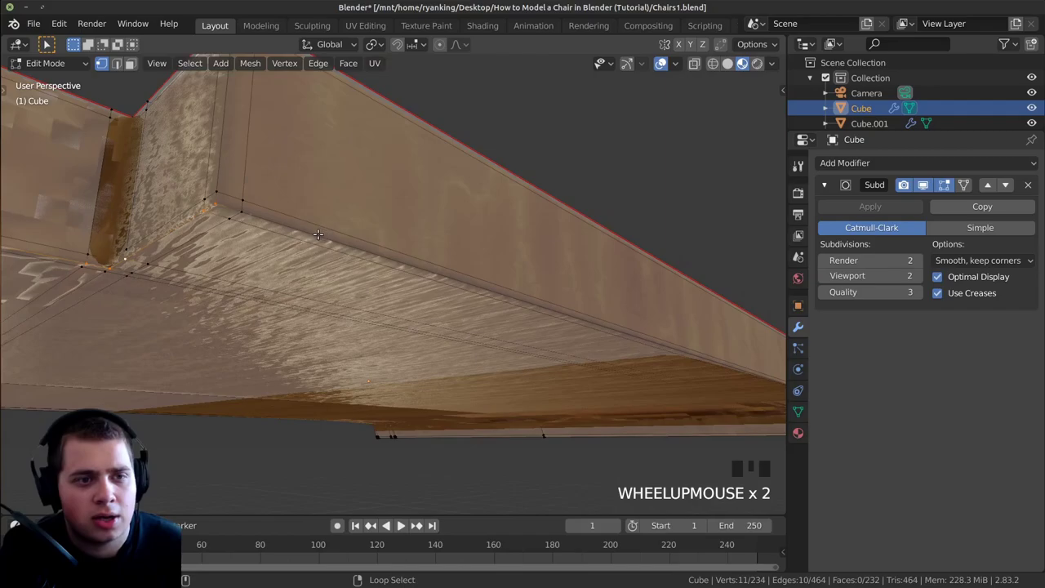
Extend the selection along the seat's lower side and front edges and the other rear notch to complete the loop
scroll(317, 235, "down", 1)
middle_click_drag(317, 234, 523, 302, "shift")
scroll(523, 302, "up", 2)
right_click(622, 298, "alt+shift")
scroll(622, 298, "down", 1, "alt")
middle_click_drag(622, 299, 499, 274)
left_click(380, 228, "alt+shift")
scroll(504, 249, "up", 2)
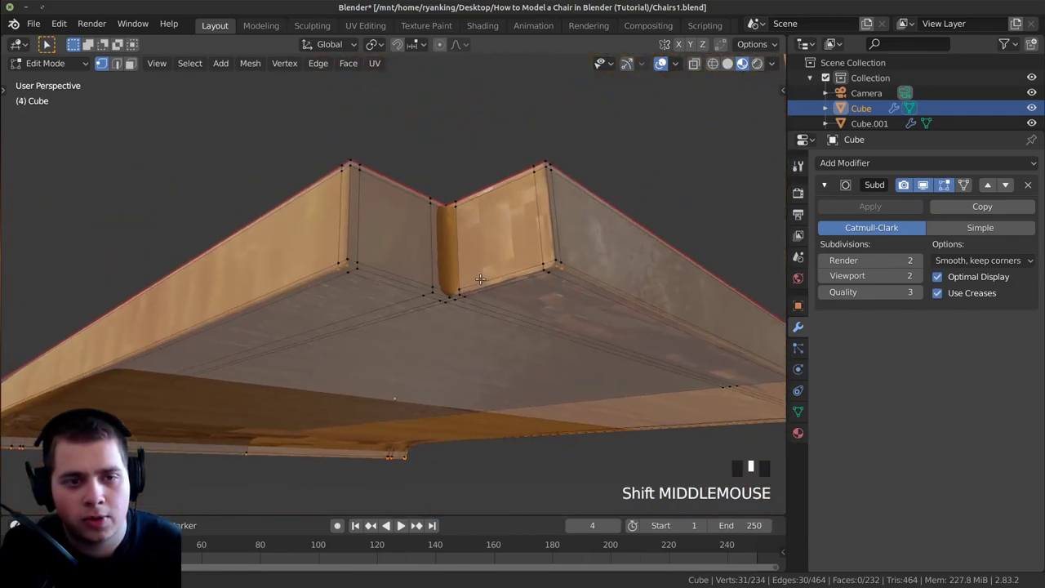
scroll(499, 274, "up", 1)
right_click(496, 281, "alt+shift")
right_click(526, 286, "alt+shift")
Check the selected lower edge loop with a cancelled move and mark it as a seam
scroll(526, 286, "down", 4)
key("g")
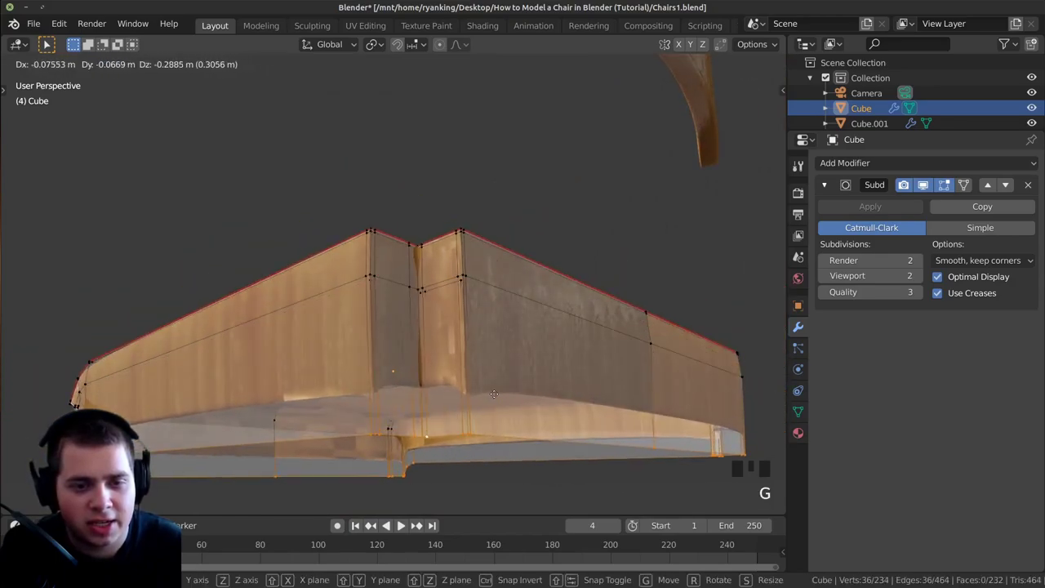
key("Escape")
key("ctrl+e")
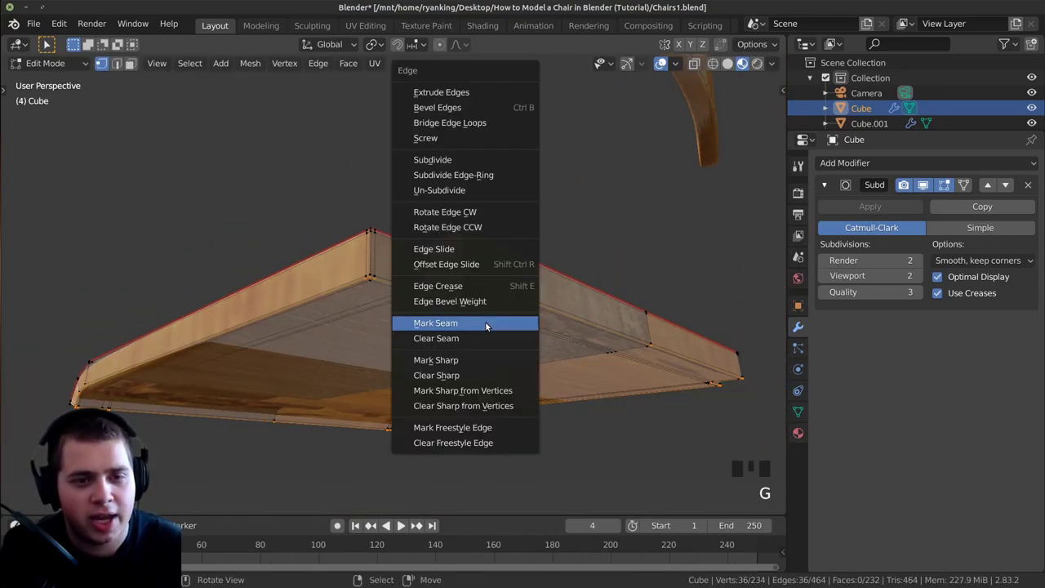
left_click(486, 327)
Inspect the upper and lower seams along the seat's side and back faces
middle_click_drag(516, 406, 364, 294)
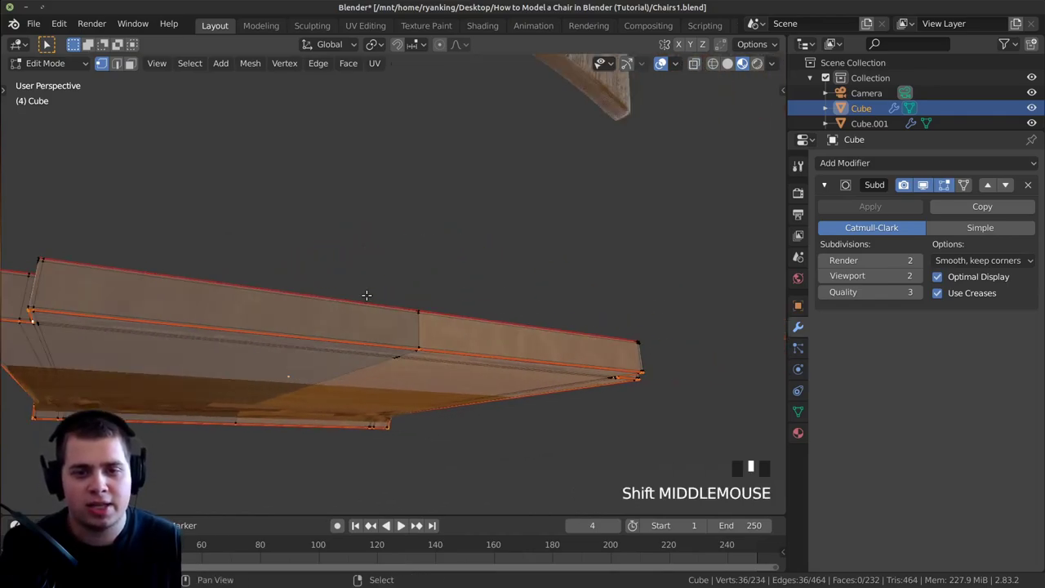
scroll(452, 359, "up", 4)
middle_click_drag(452, 359, 566, 360, "shift")
scroll(455, 361, "down", 2)
scroll(384, 352, "down", 5)
scroll(384, 352, "up", 5)
scroll(566, 361, "up", 2)
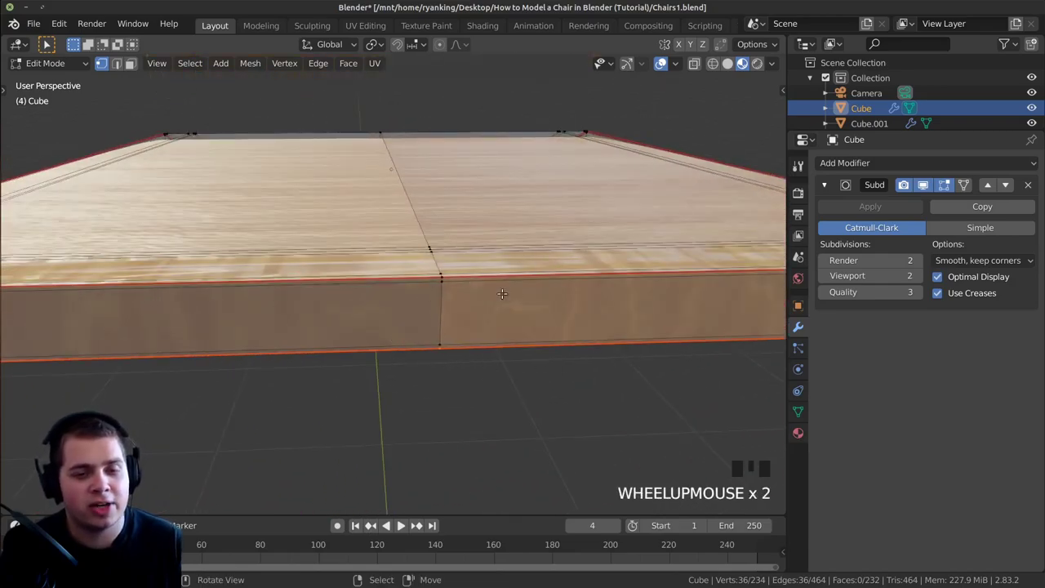
Mark the vertical centre edge on the seat's back face, between the upper and lower seams, as a seam
middle_click_drag(468, 288, 400, 390)
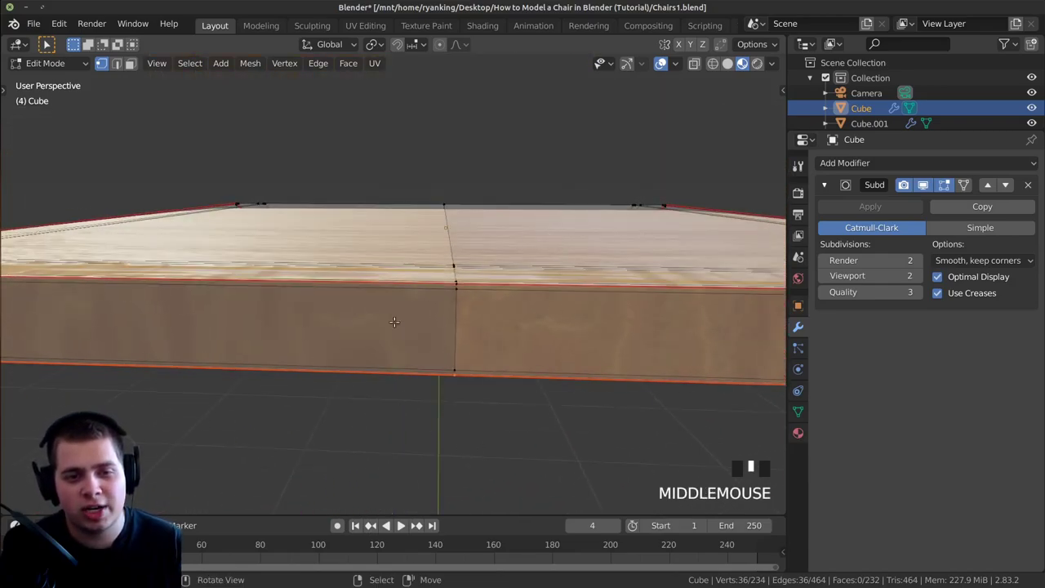
scroll(477, 324, "down", 10)
middle_click_drag(476, 324, 399, 293)
scroll(382, 311, "up", 2)
scroll(380, 323, "up", 10)
scroll(454, 316, "up", 2)
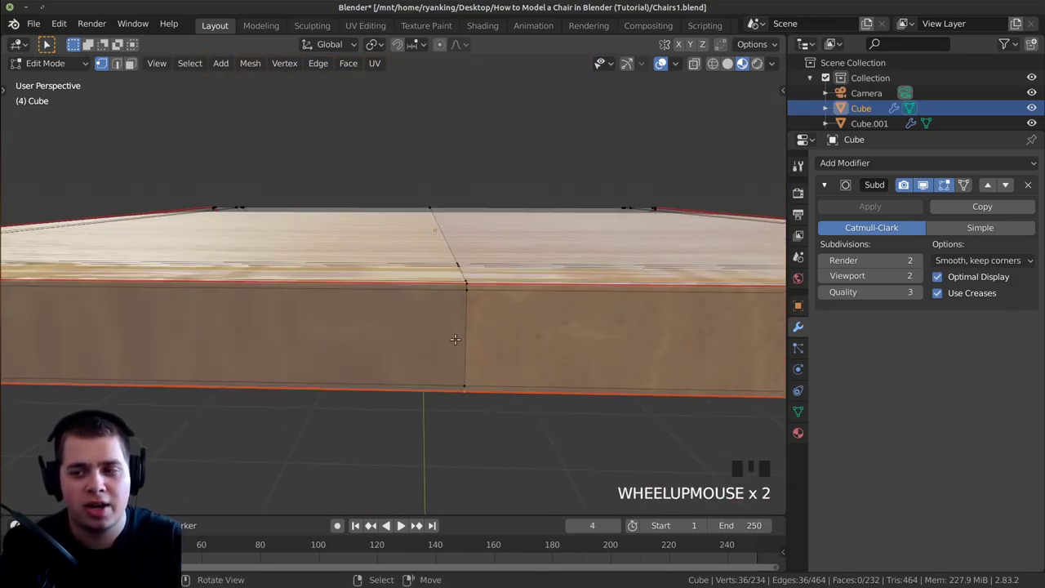
left_click(466, 286)
key("KP_Decimal")
scroll(377, 301, "down", 5)
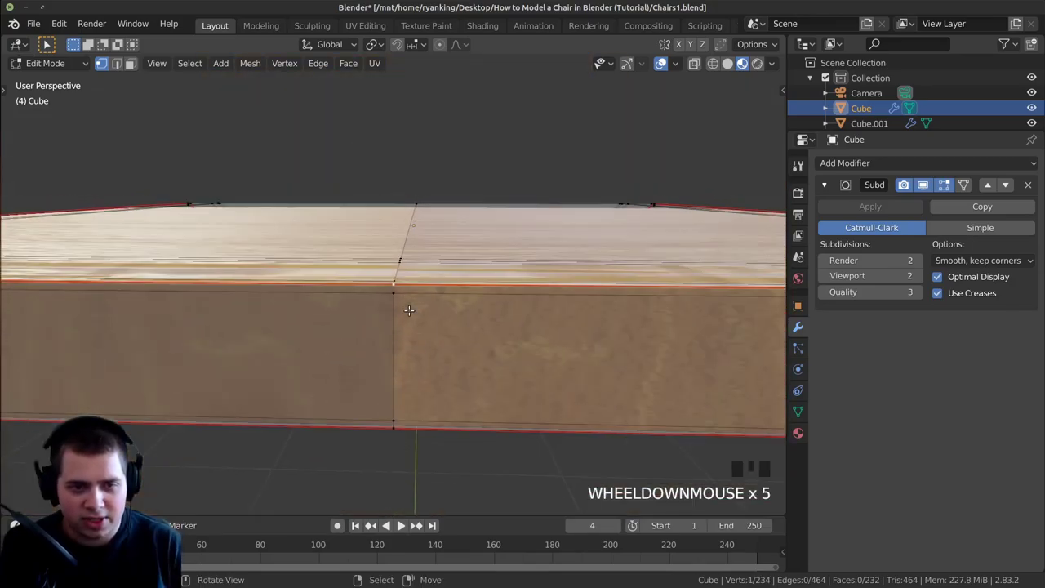
right_click(417, 396, "shift")
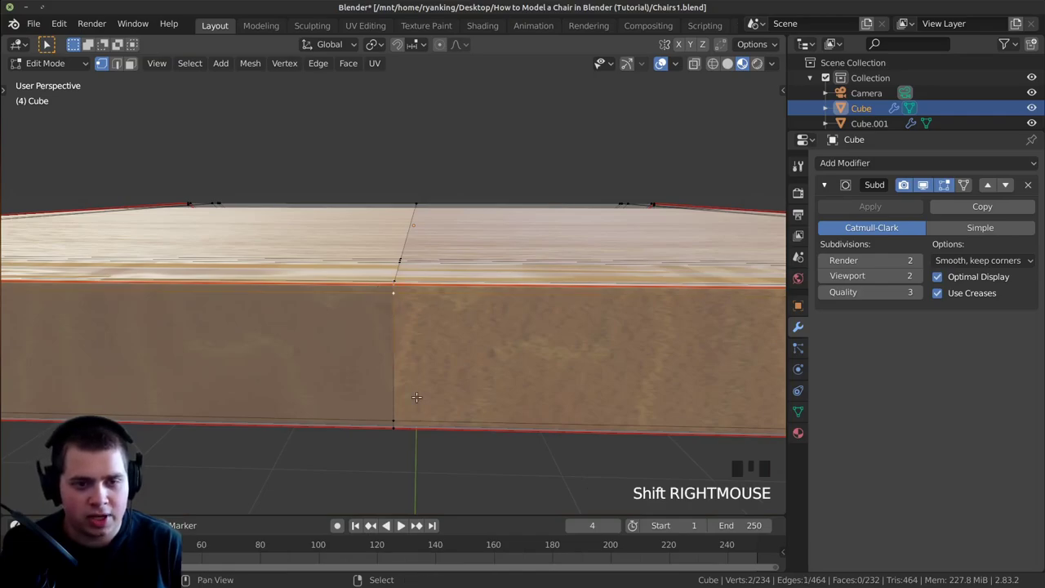
right_click(397, 418, "shift")
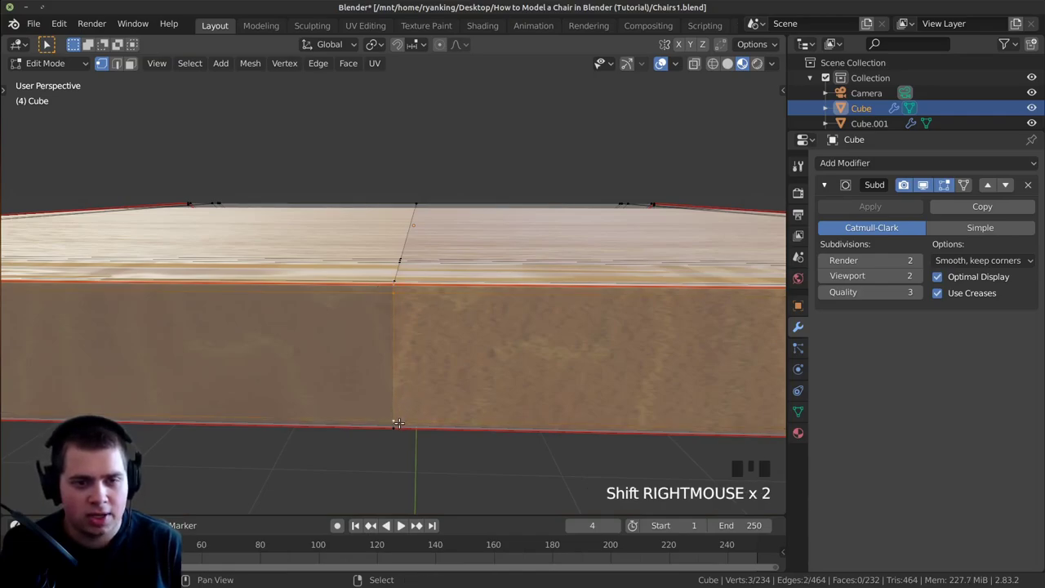
key("ctrl+z")
key("ctrl+e")
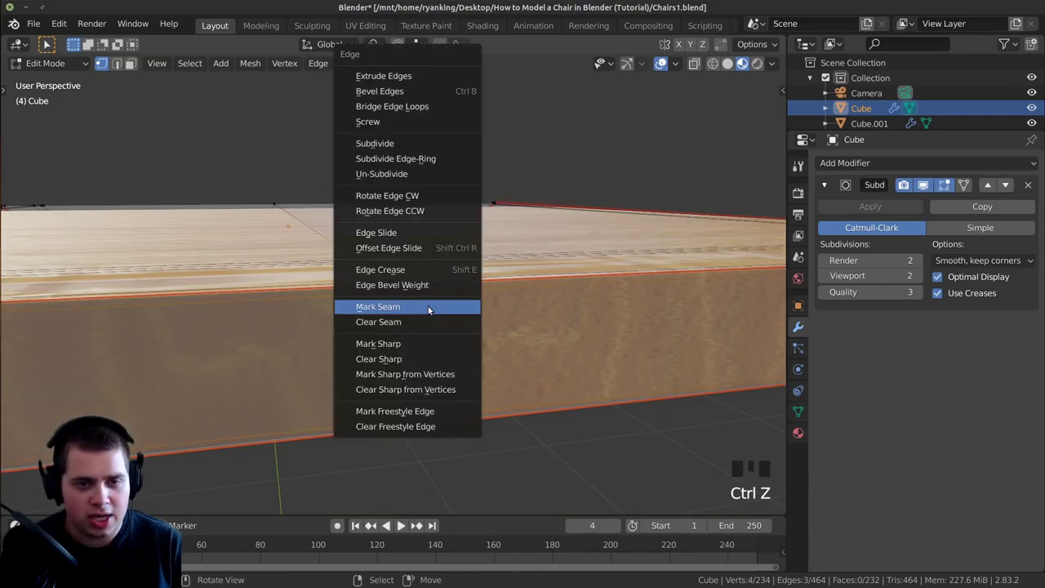
left_click(387, 307)
Select the entire seat mesh and unwrap it along the marked seams
middle_click_drag(213, 288, 402, 344)
key("a")
scroll(327, 314, "down", 5)
key("u")
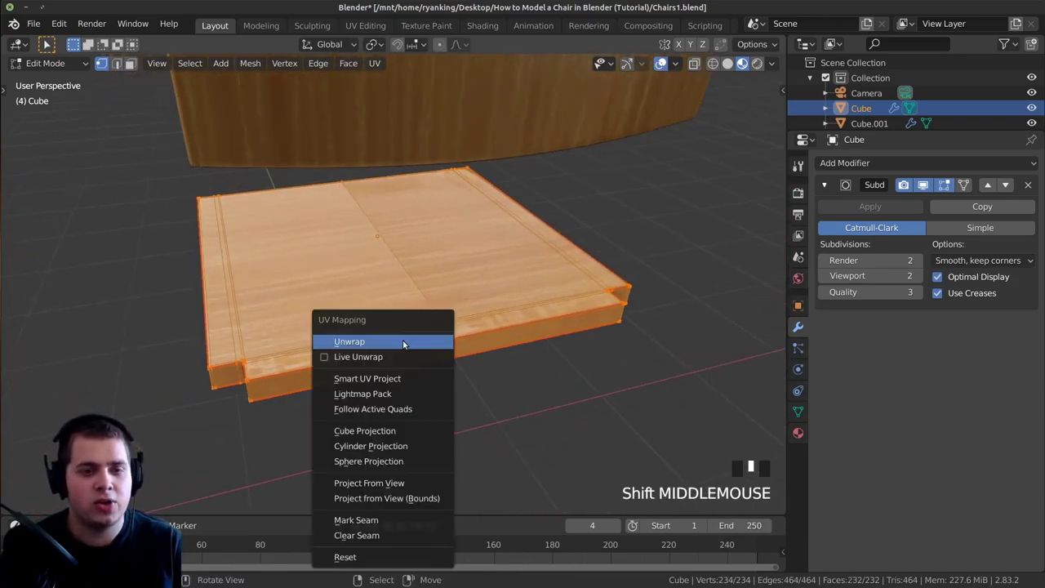
left_click(353, 343)
Inspect the wood grain direction along the seat's side and curved front, leaving edit mode for a clean view
middle_click_drag(353, 342, 444, 262)
scroll(444, 263, "up", 2)
middle_click_drag(547, 273, 428, 294)
scroll(428, 295, "up", 3)
scroll(428, 295, "up", 1)
scroll(439, 294, "down", 2)
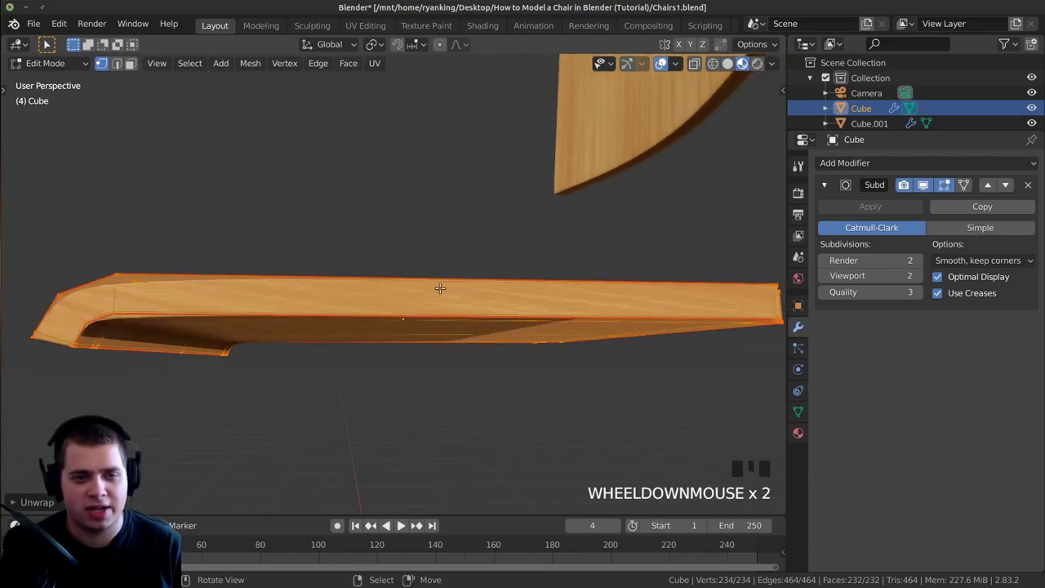
scroll(403, 269, "up", 3)
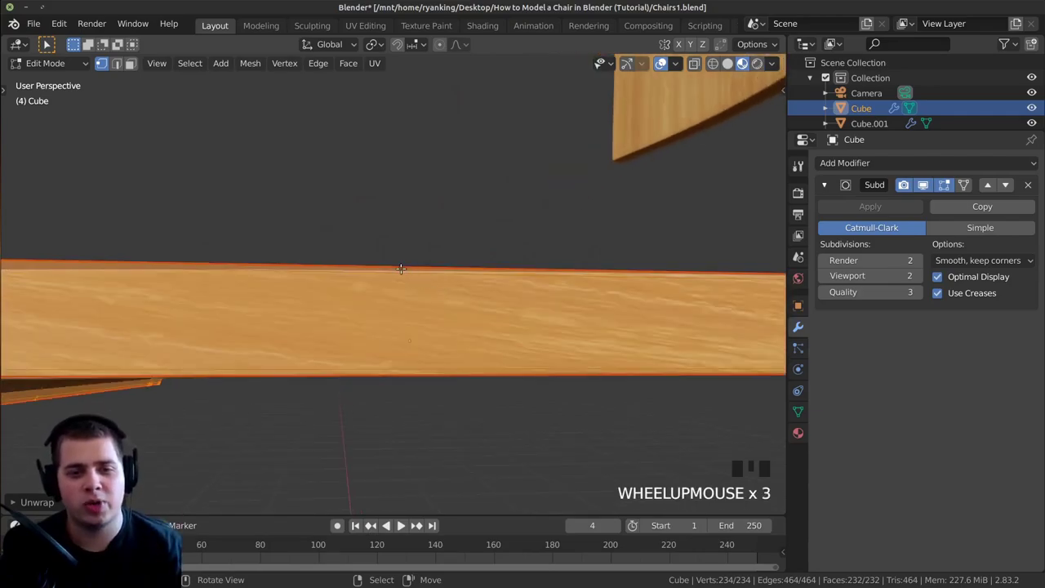
scroll(568, 350, "down", 4)
middle_click_drag(568, 349, 555, 343)
key("Tab")
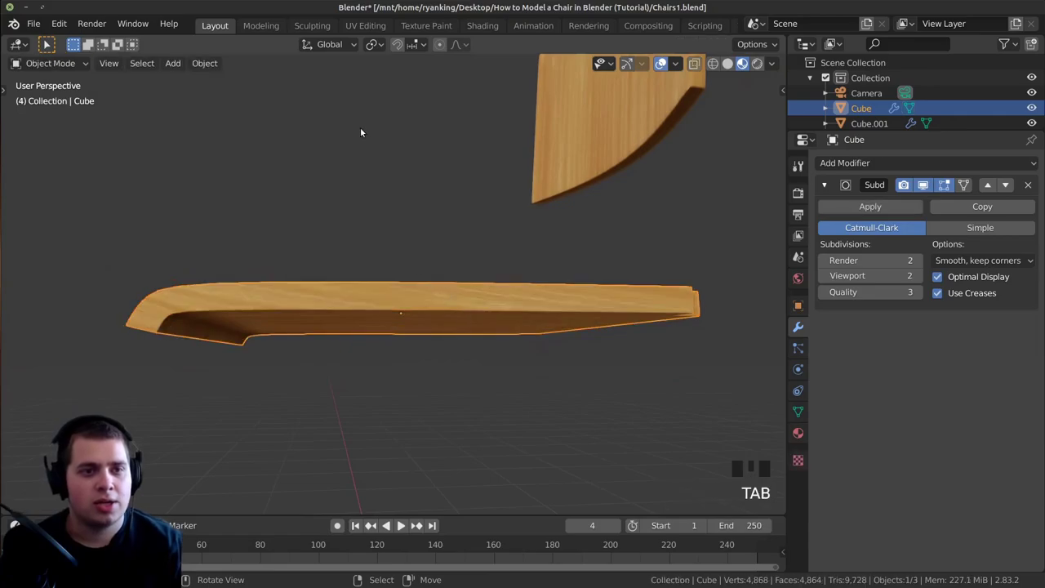
middle_click_drag(370, 258, 359, 207)
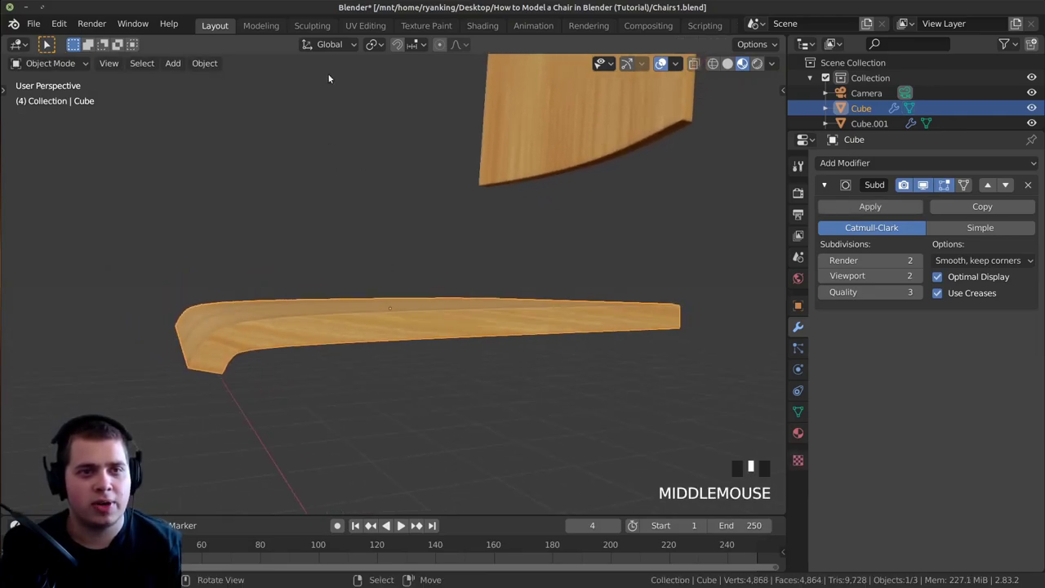
Switch to the UV Editing workspace, select the whole seat mesh and display Wood_06_4K_Base_Color.png behind the UVs
left_click(365, 25)
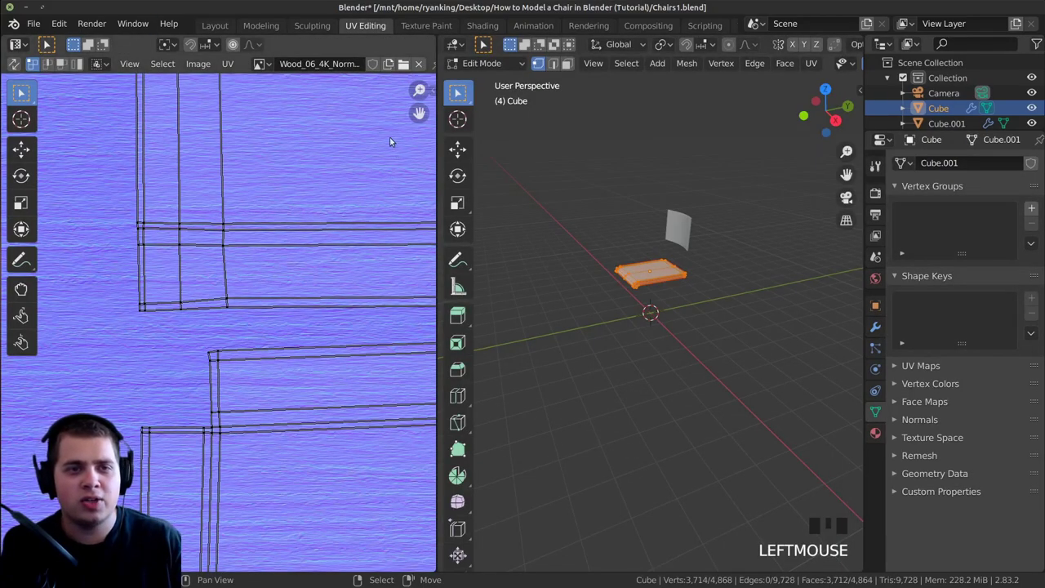
scroll(254, 321, "down", 6)
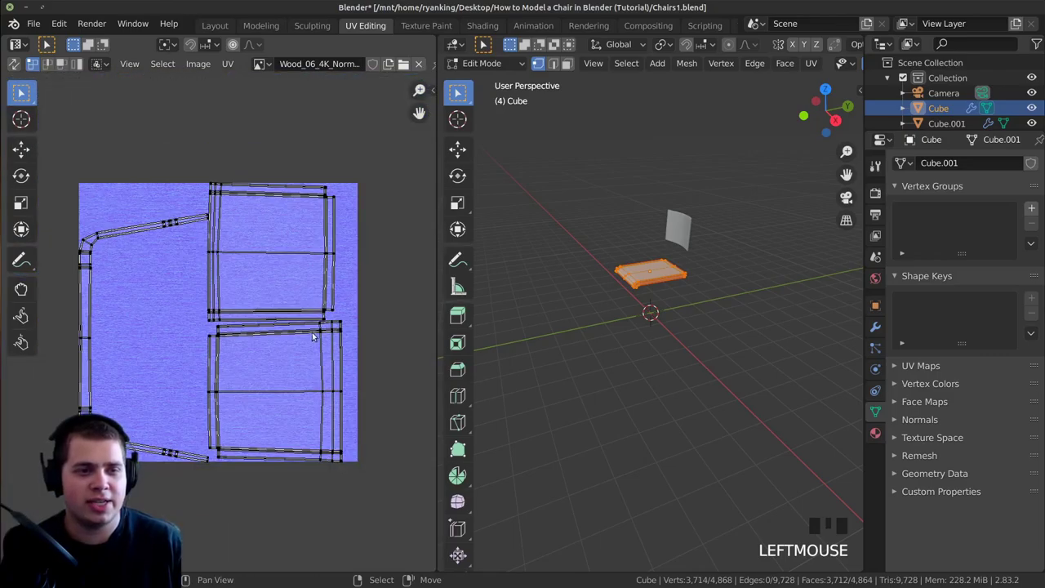
key("a")
scroll(204, 232, "up", 2)
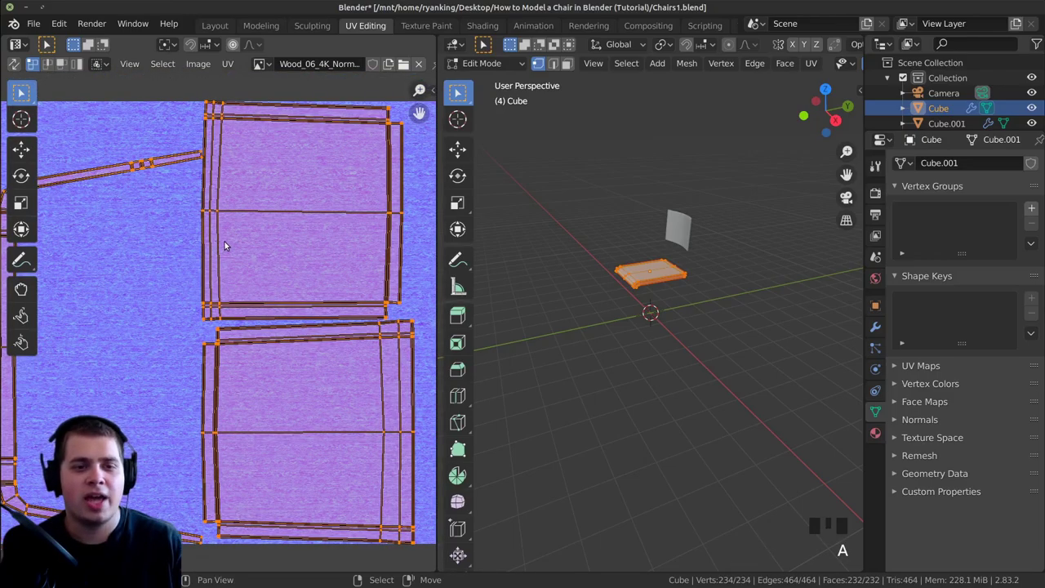
scroll(229, 238, "down", 1)
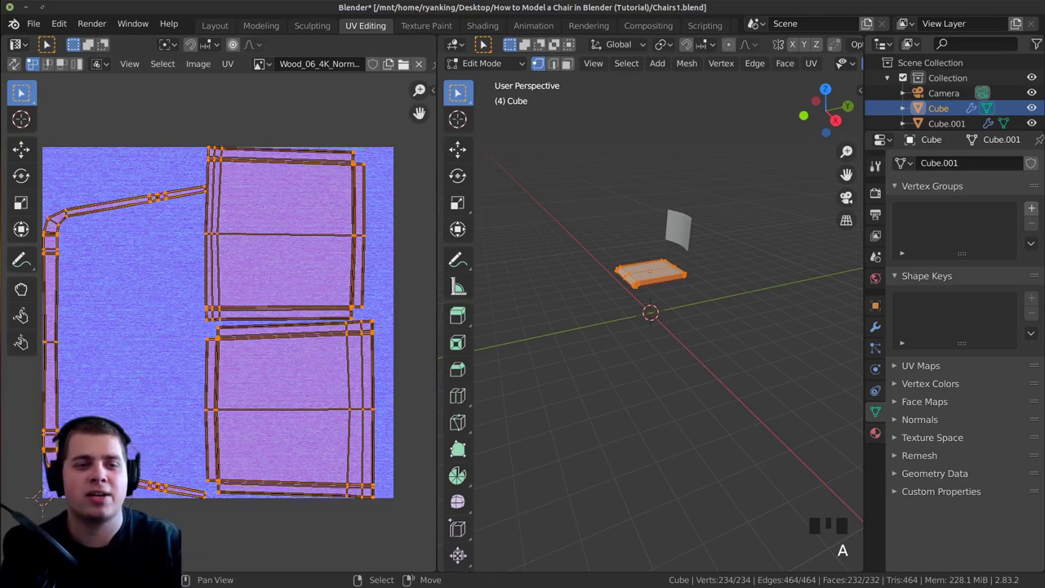
scroll(123, 287, "up", 1)
left_click(261, 63)
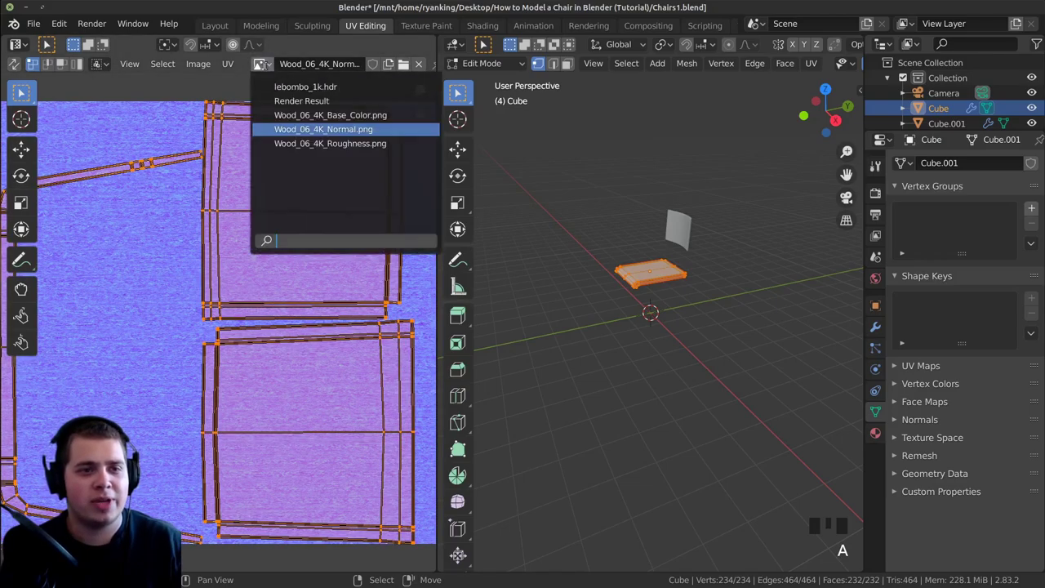
left_click(326, 112)
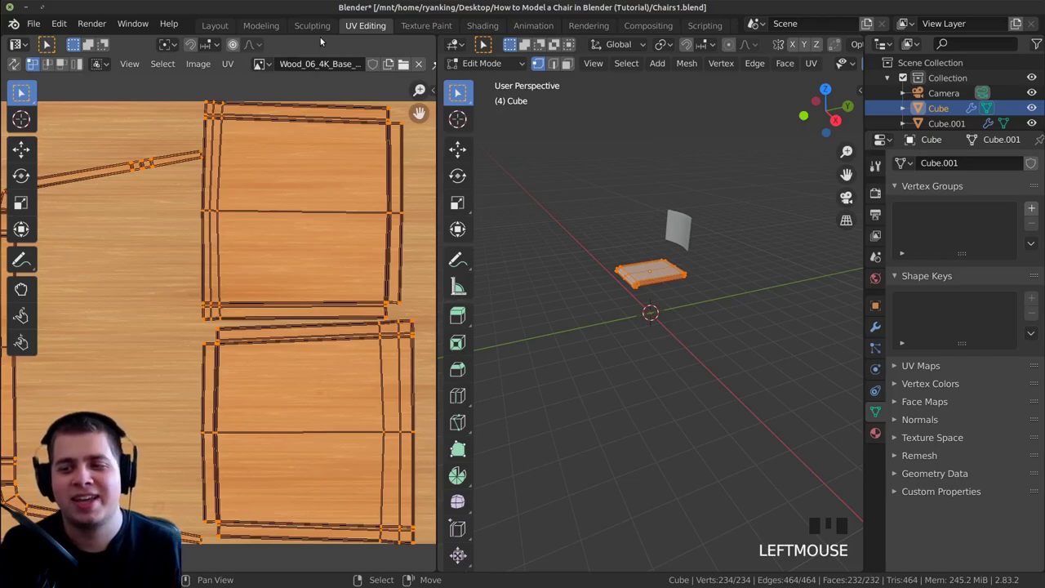
Box-select the upper angled arm of the side-strip UV island, then rotate and move it towards the strip's upper end
scroll(273, 231, "up", 4, "ctrl")
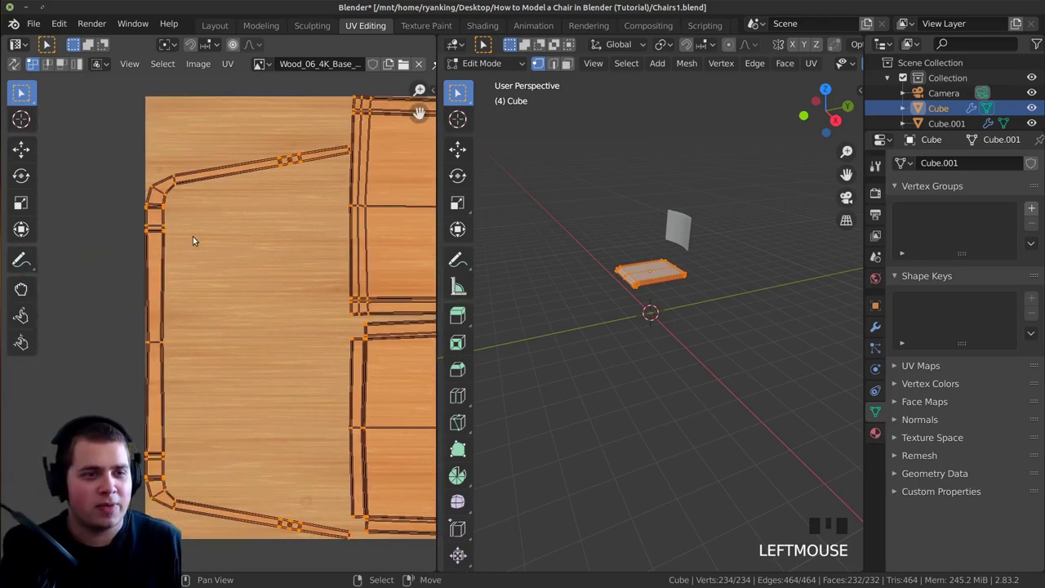
scroll(157, 199, "down", 1)
scroll(172, 238, "up", 1)
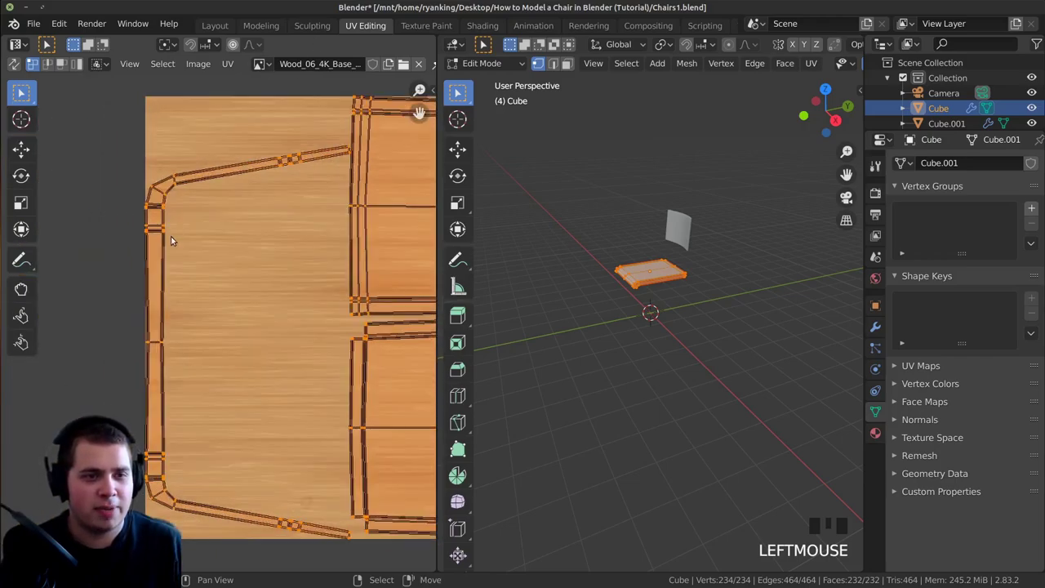
middle_click_drag(218, 264, 204, 250)
key("a")
key("b")
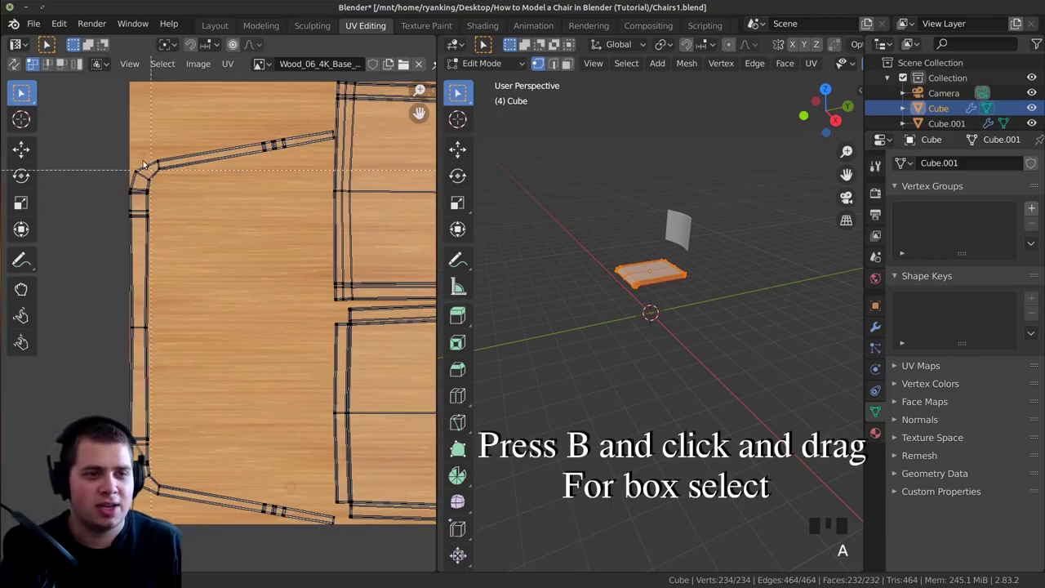
left_click_drag(102, 116, 206, 188)
key("b")
left_click_drag(201, 124, 341, 163)
scroll(215, 311, "down", 3)
key("r")
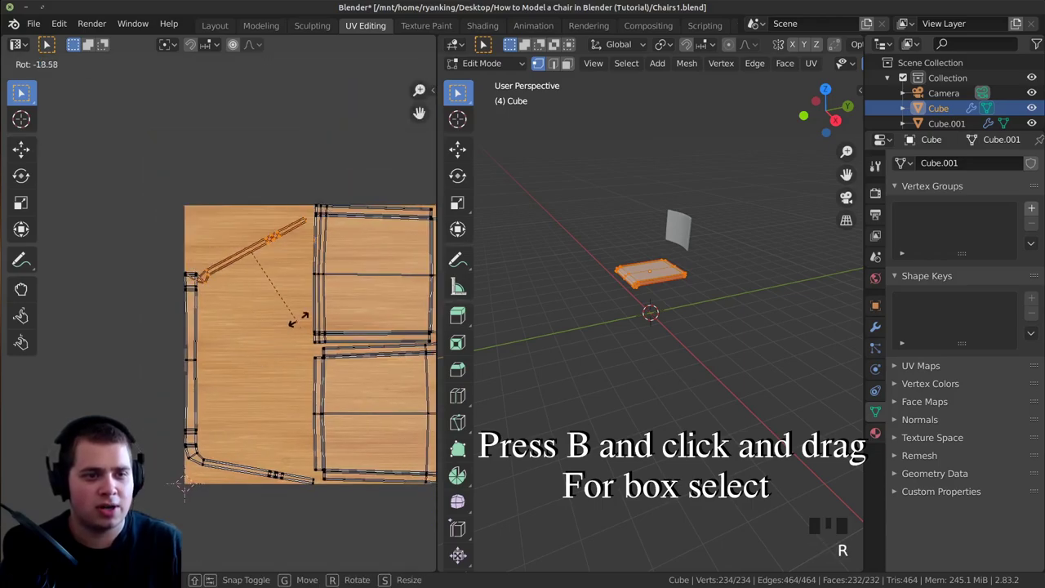
key("g")
left_click(257, 229)
Refine the upper arm's rotation and position until it stands vertically in line with the long strip
scroll(256, 229, "up", 3)
key("r")
left_click(291, 237)
key("r")
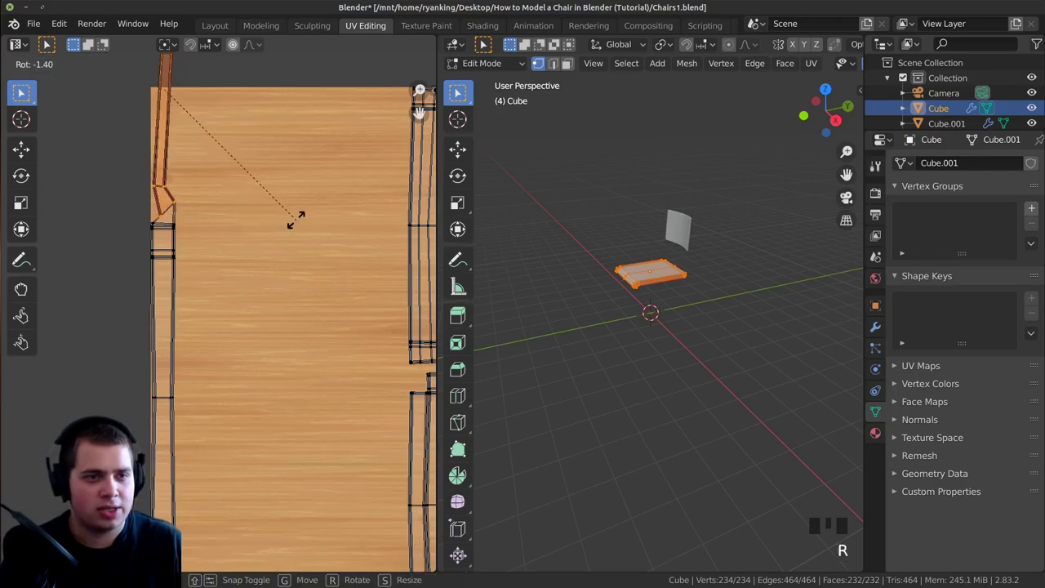
key("g")
left_click(300, 206)
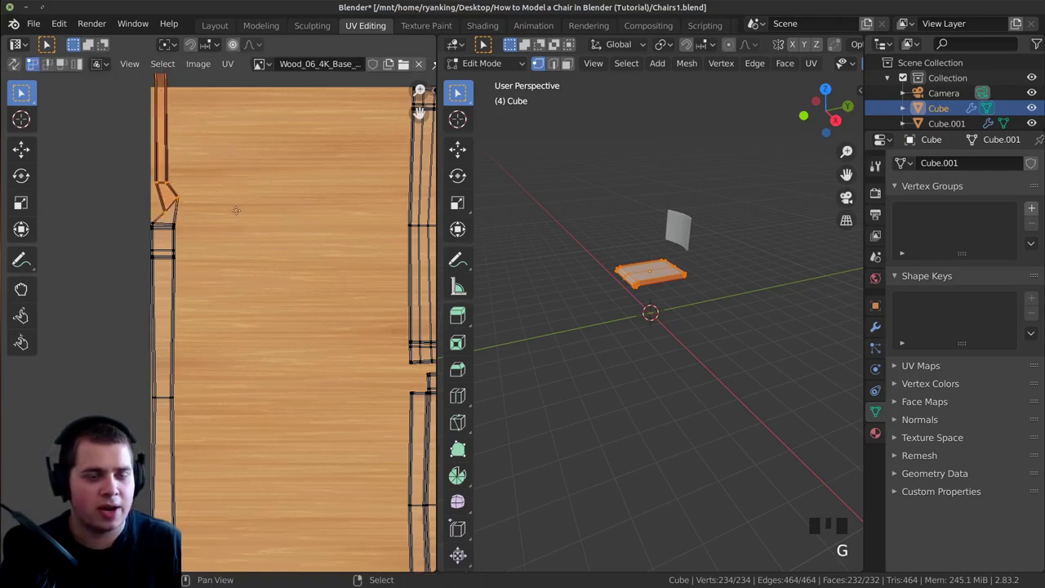
Select the corner vertices at the upper bend and rotate and move them level between the arm and the strip
scroll(234, 212, "up", 2)
key("alt+a")
middle_click_drag(151, 233, 172, 242)
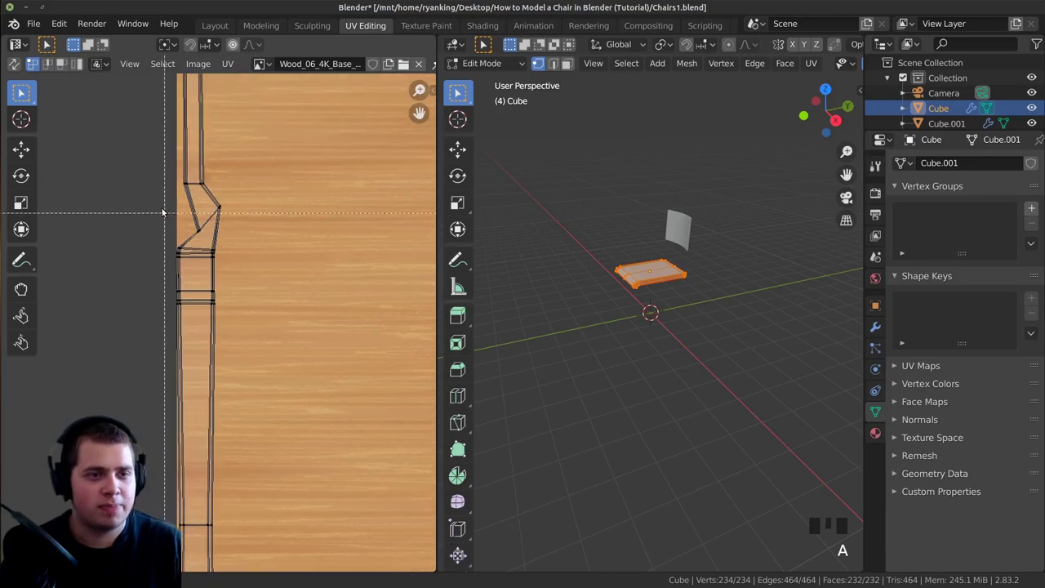
left_click_drag(155, 199, 245, 242)
key("r")
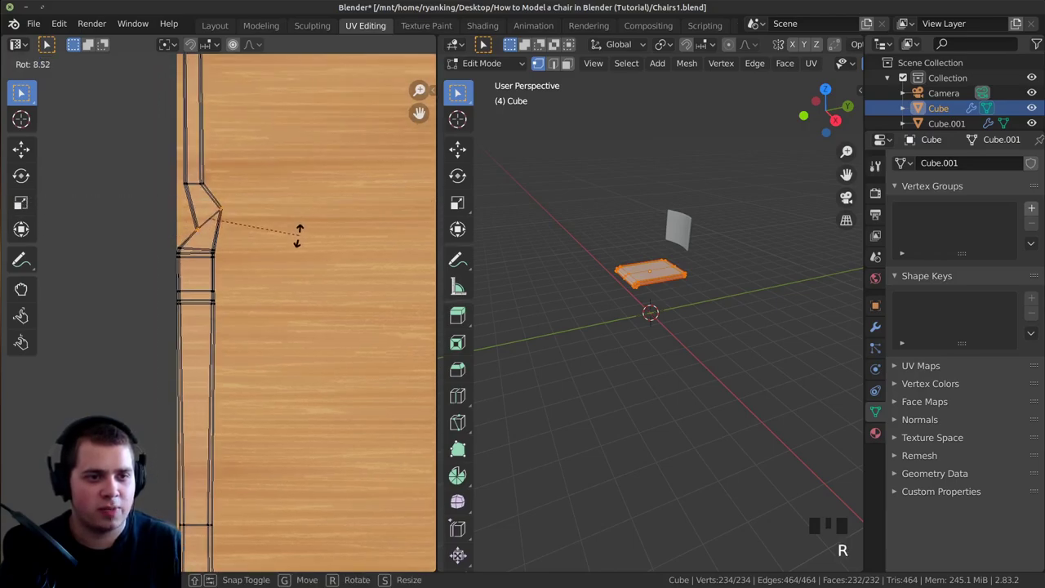
key("g")
left_click(256, 282)
key("r")
left_click(232, 261)
Examine the seat's side and front faces in the 3D view and the lower arm of the side-strip UV island
scroll(547, 229, "up", 5)
middle_click_drag(495, 303, 592, 311)
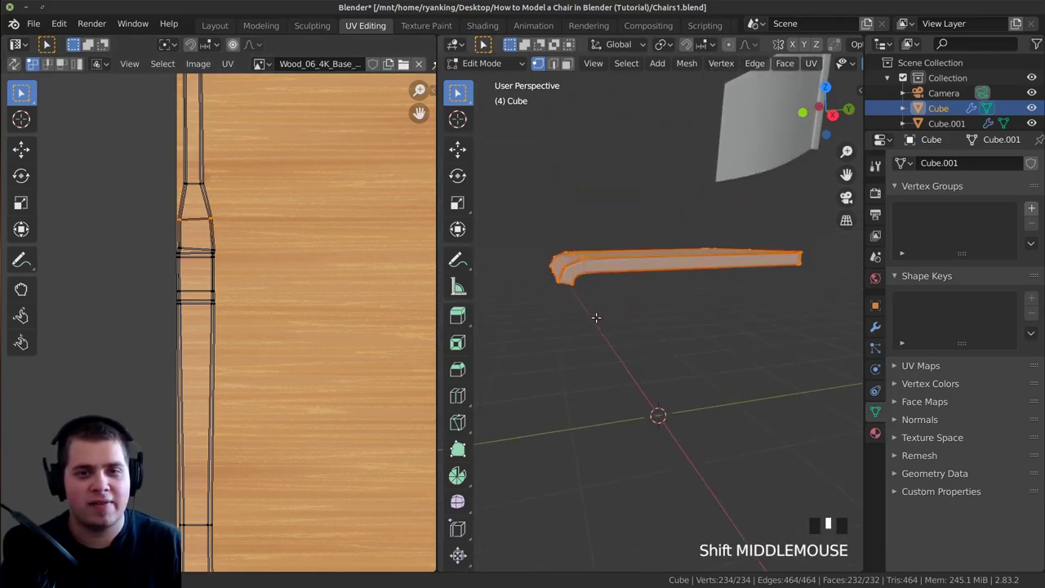
scroll(566, 246, "up", 2)
scroll(586, 258, "down", 3)
scroll(245, 310, "down", 5)
middle_click_drag(245, 310, 404, 250)
middle_click_drag(572, 204, 637, 390)
scroll(637, 390, "up", 2)
scroll(163, 392, "up", 4)
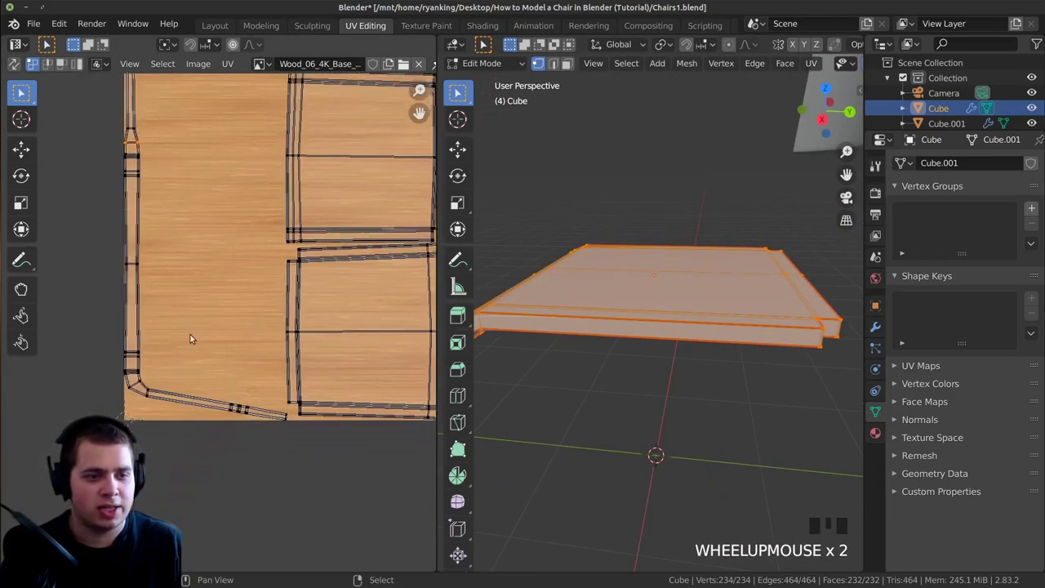
Box-select the lower angled arm of the side-strip UV island and rotate it diagonally downwards below the long strip
key("a")
key("b")
left_click_drag(104, 331, 362, 401)
key("b")
key("b")
key("b")
key("r")
left_click(353, 443)
key("r")
left_click(347, 457)
key("g")
key("r")
left_click(315, 511)
left_click(308, 516)
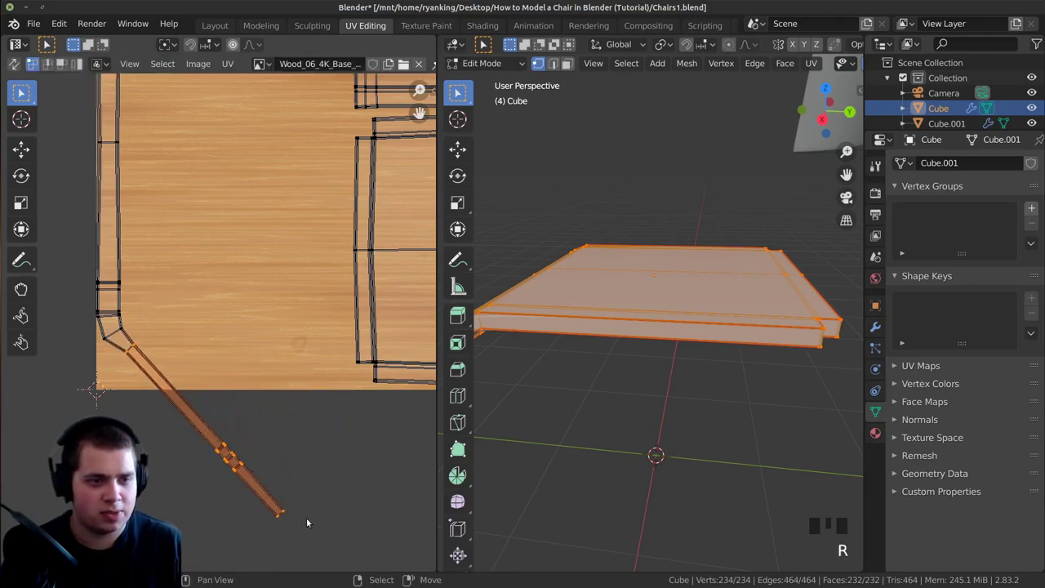
Add the lower bend's corner vertices to the selection, align the arm vertically beneath the long strip, and leave edit mode
key("b")
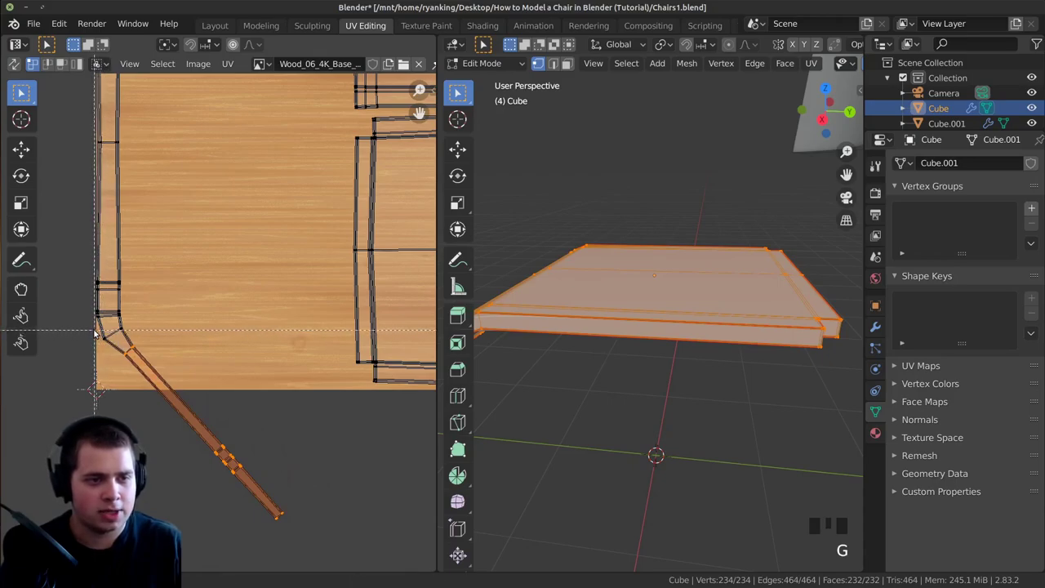
left_click_drag(91, 326, 156, 371)
key("b")
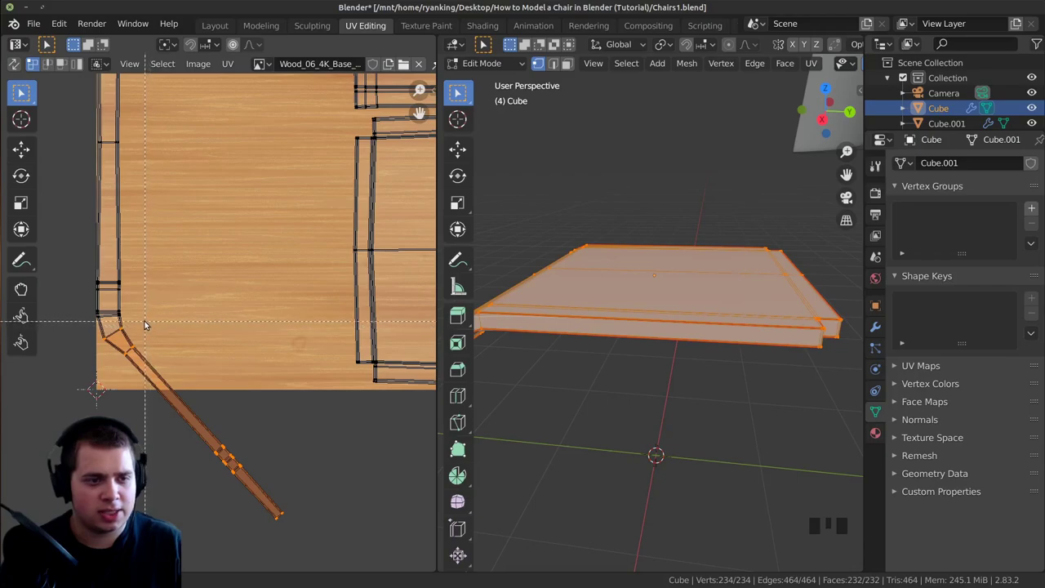
left_click_drag(89, 387, 90, 388)
key("g")
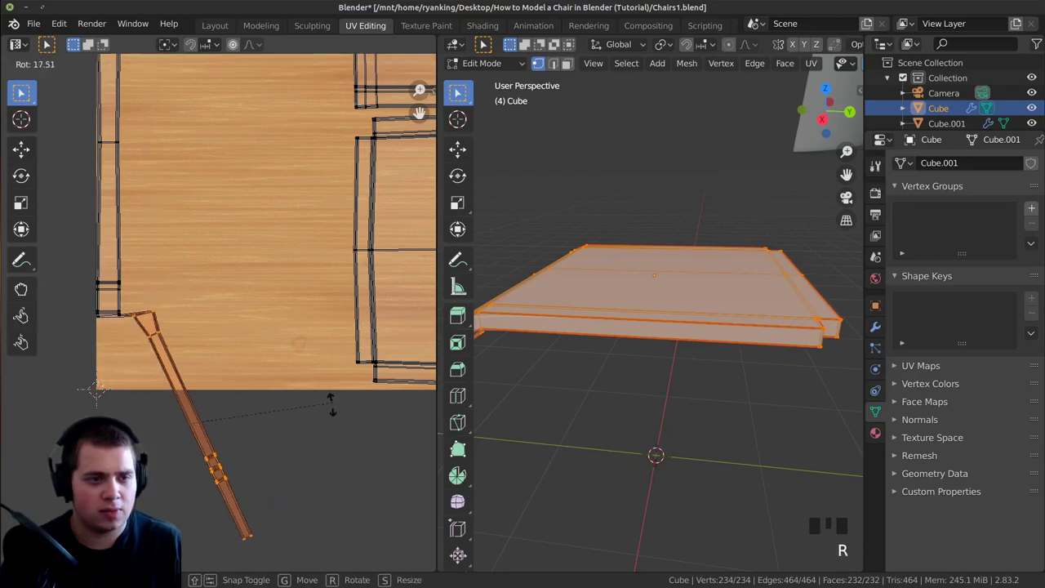
right_click(219, 505)
key("r")
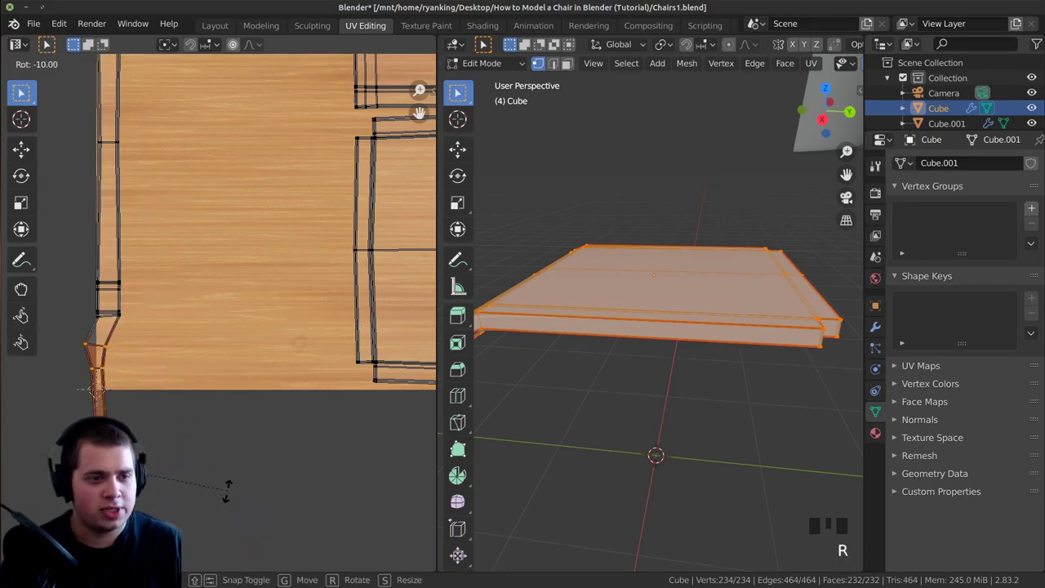
key("g")
left_click(209, 472)
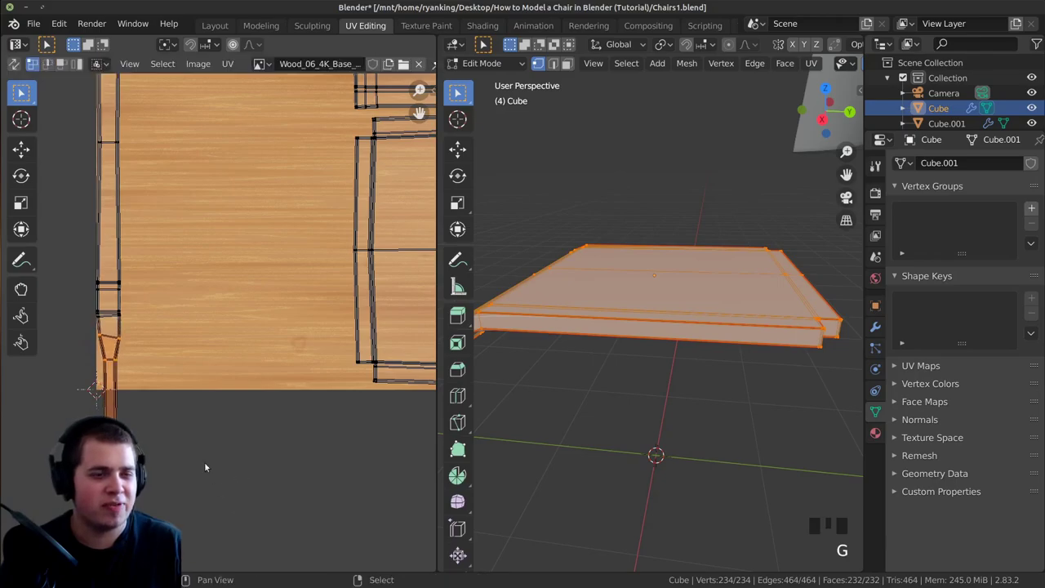
key("a")
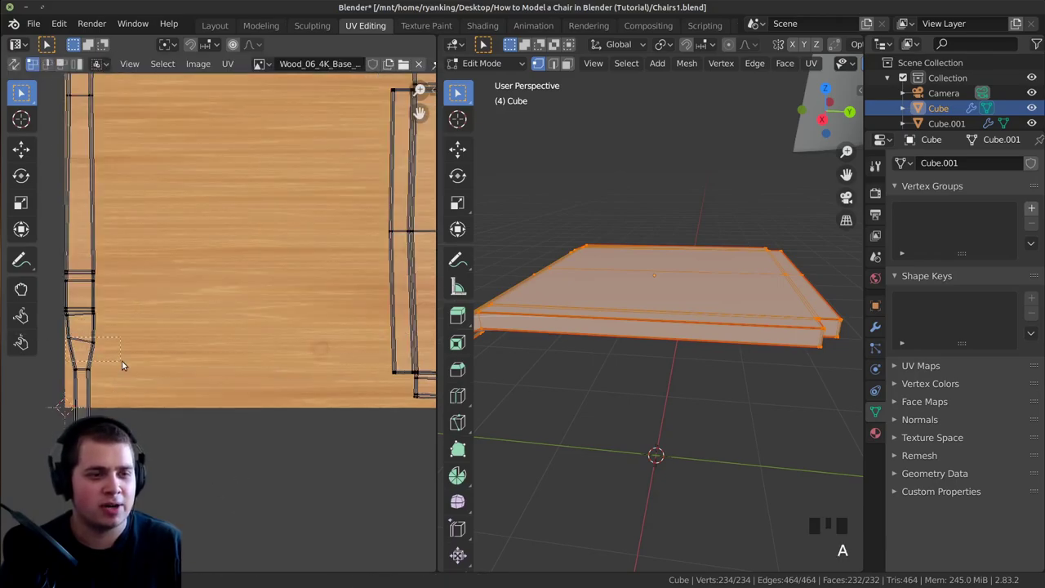
key("Tab")
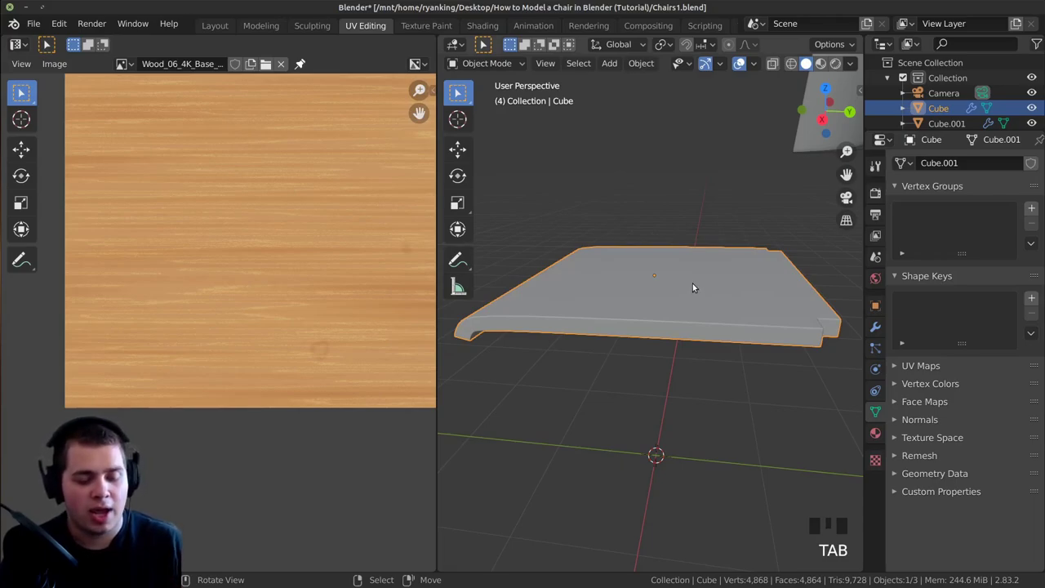
Switch the 3D view to material preview and inspect the wood grain along the seat's front edge
key("z")
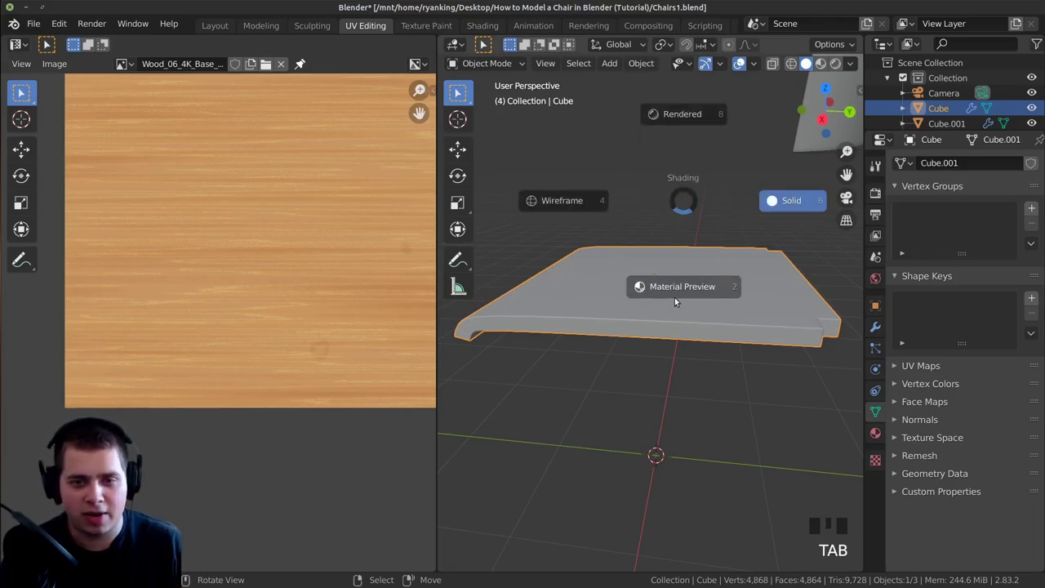
left_click(677, 297)
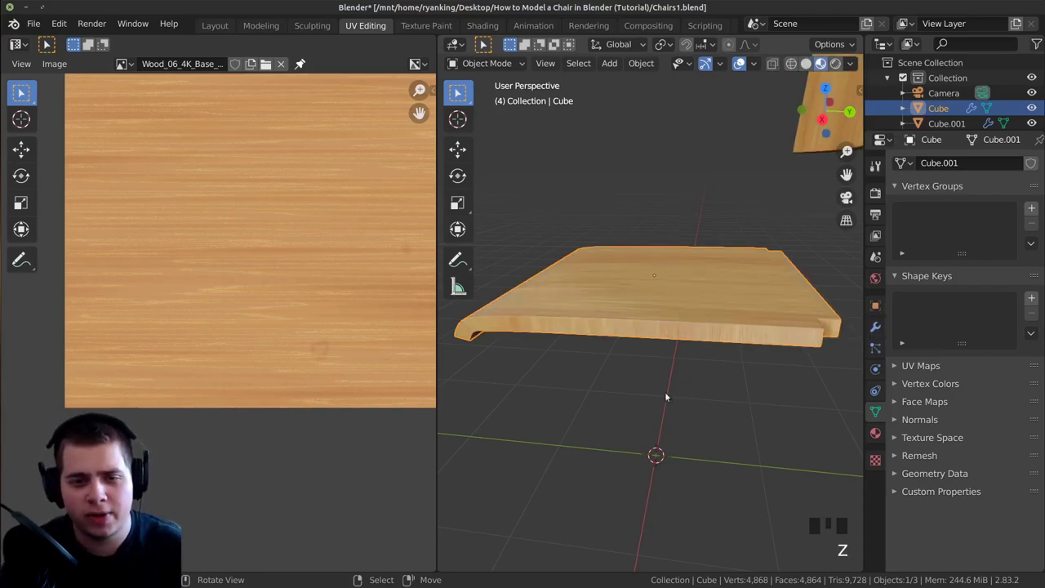
middle_click_drag(535, 380, 425, 329)
scroll(665, 260, "down", 1)
scroll(679, 299, "down", 1)
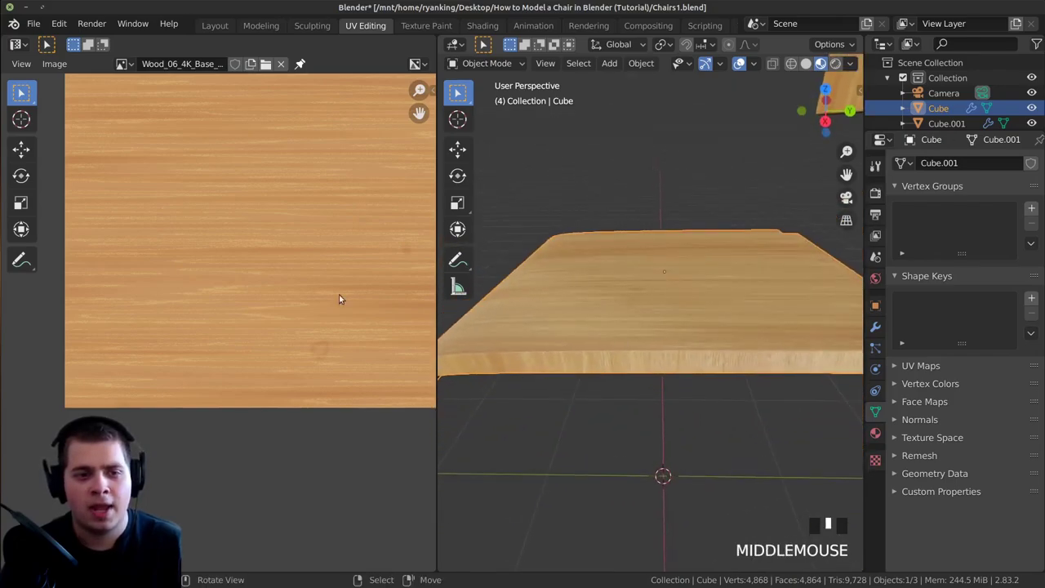
middle_click_drag(602, 321, 638, 343)
scroll(633, 340, "up", 1)
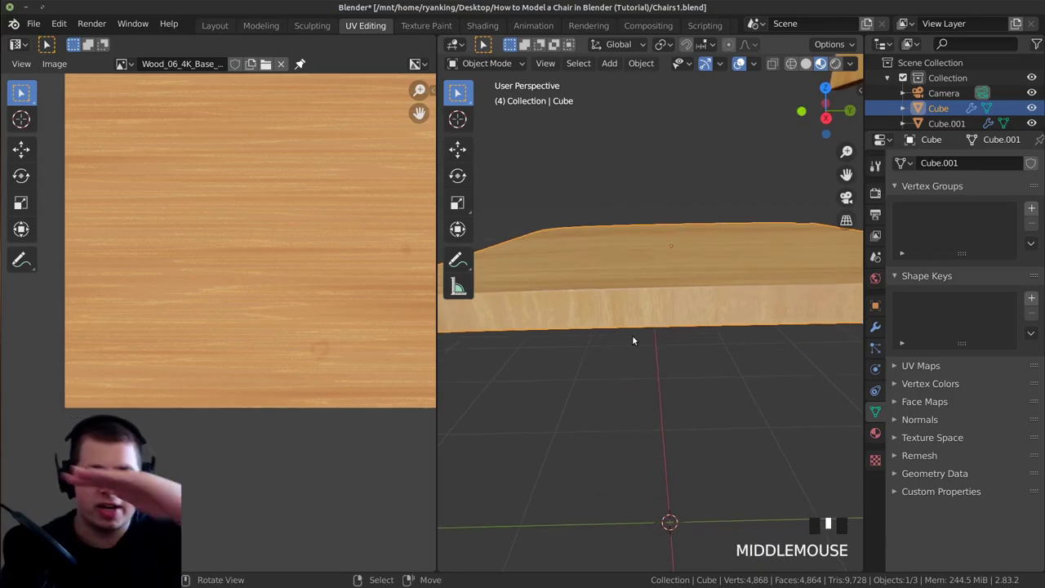
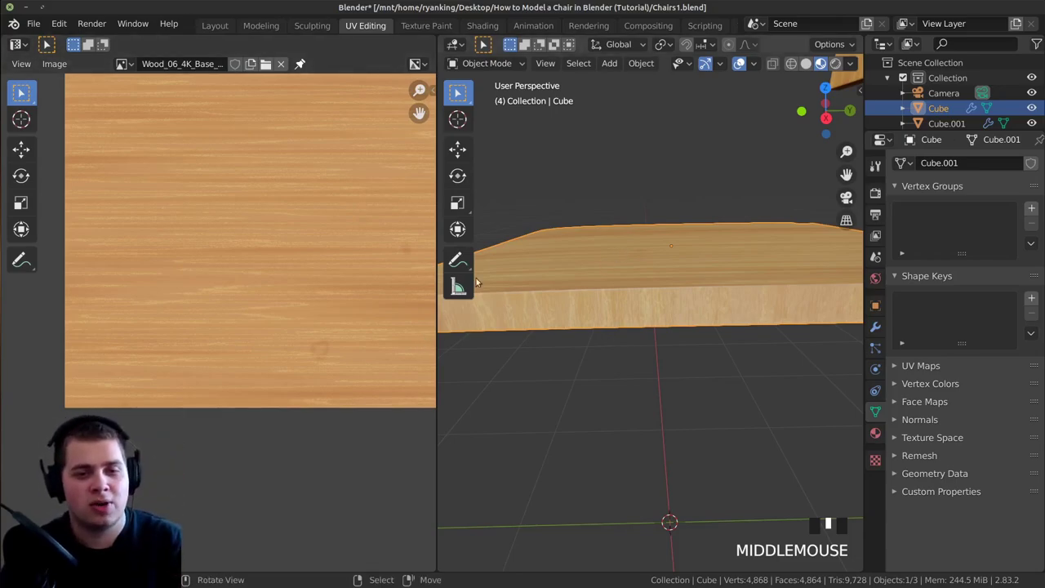
Select the whole side-strip UV island of the seat and rotate it 90° to lie along the grain
key("Tab")
scroll(235, 275, "down", 6)
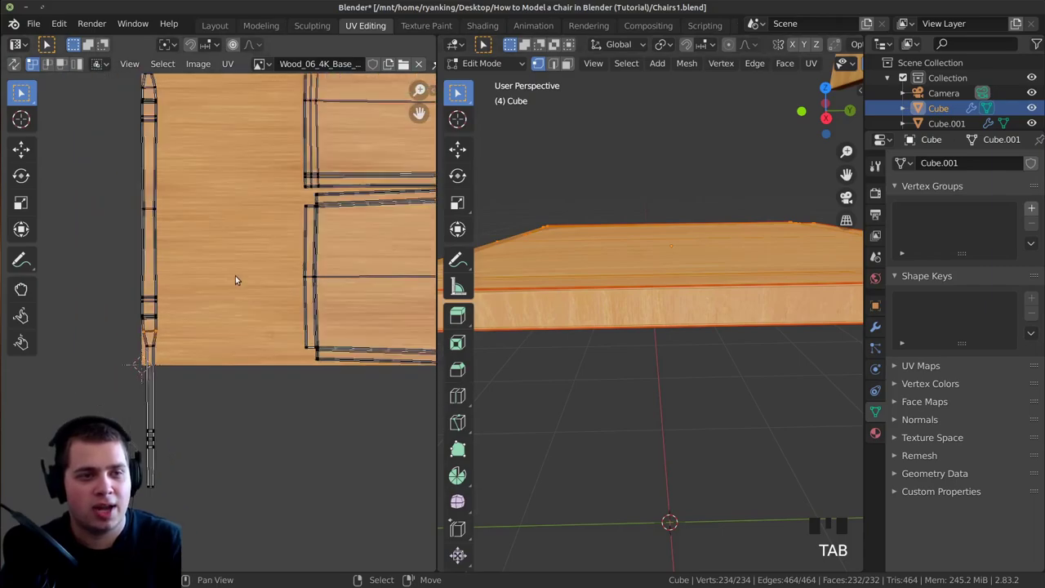
key("a")
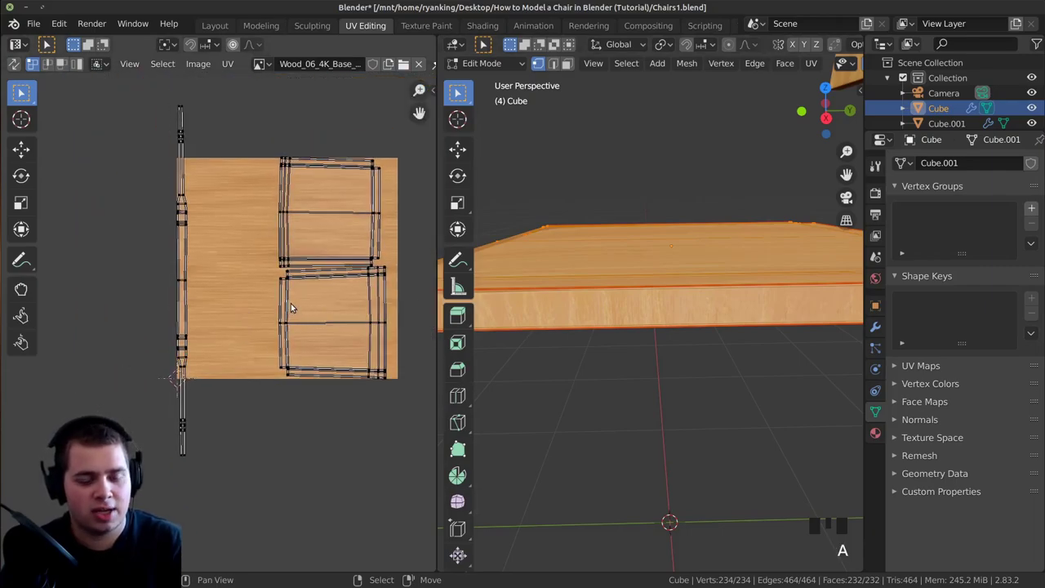
key("b")
left_click_drag(228, 79, 125, 475)
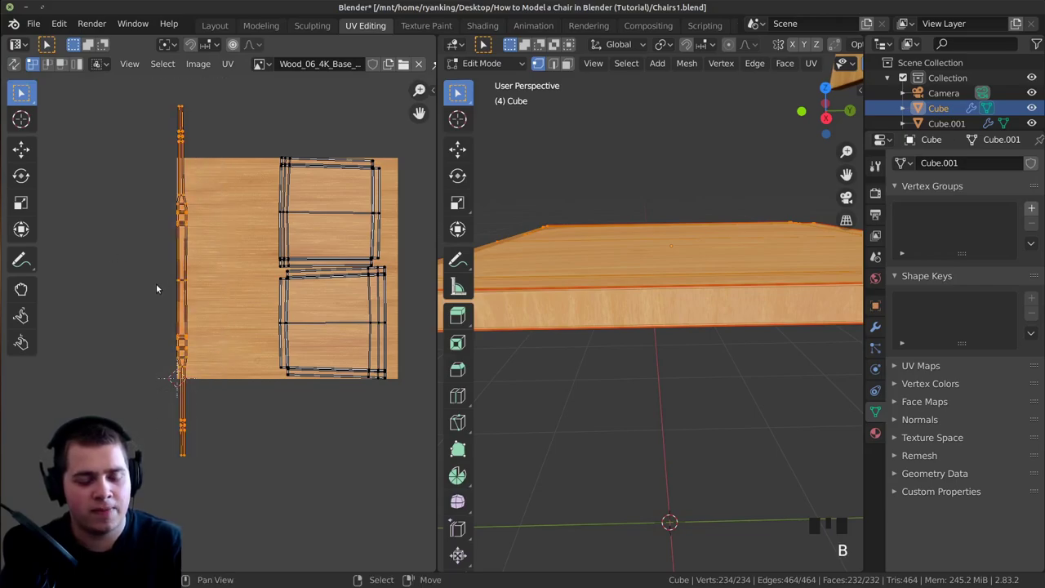
key("r")
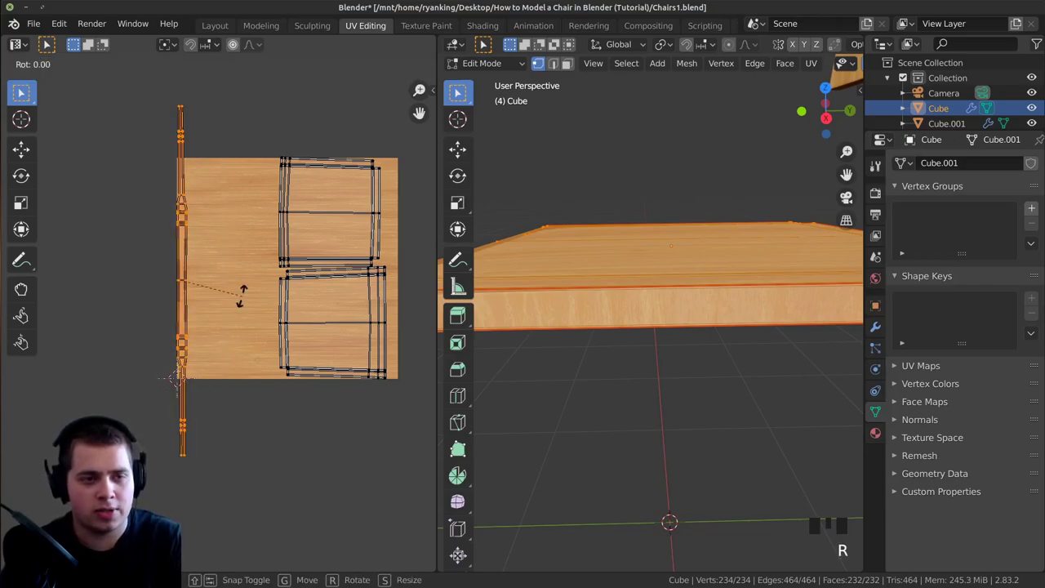
type("90")
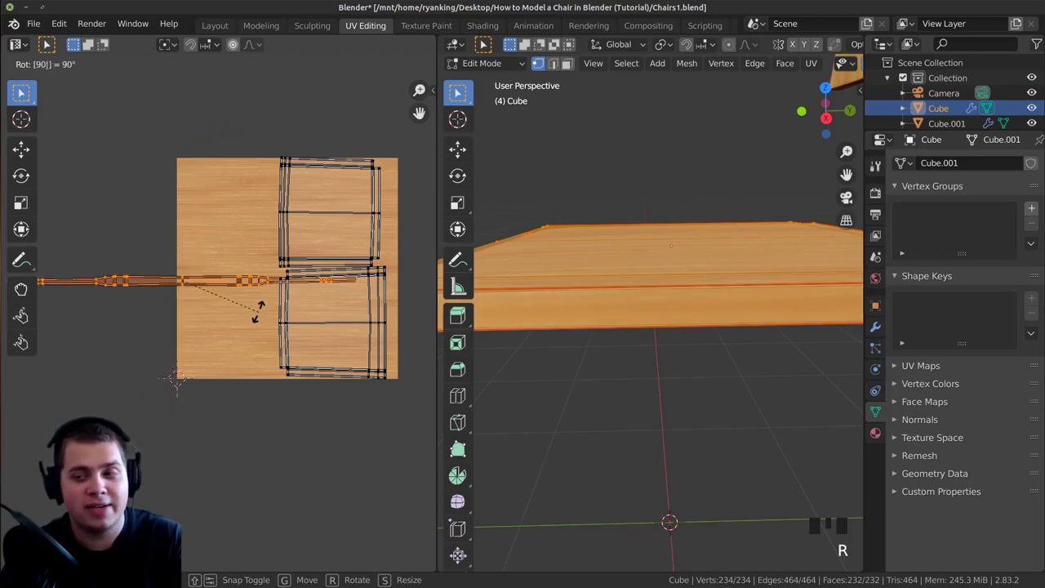
key("Return")
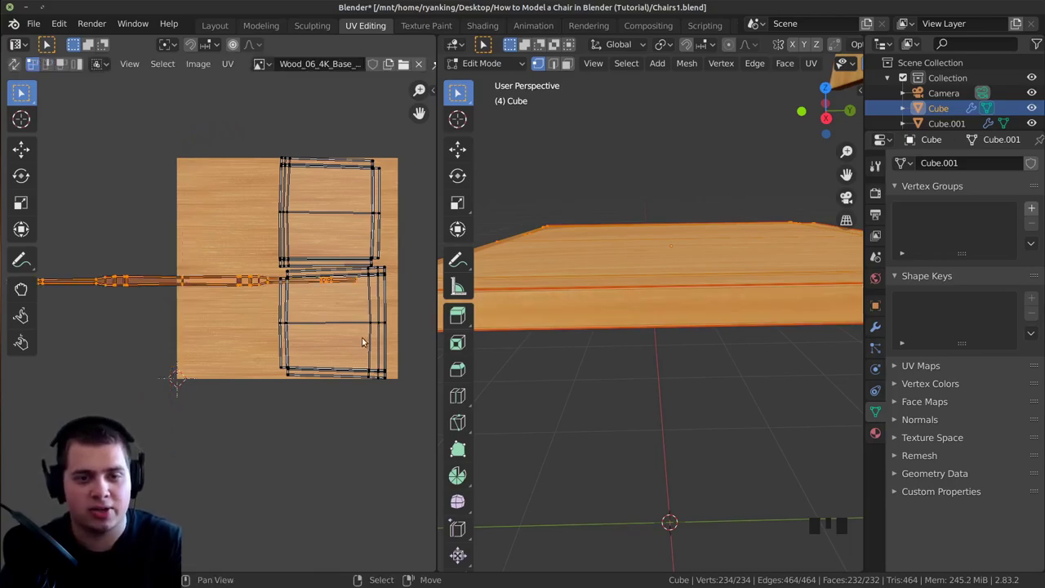
Move the rotated side-strip island below the wood texture, leave edit mode, and check the seat from several sides
scroll(555, 316, "up", 2)
scroll(351, 322, "down", 2)
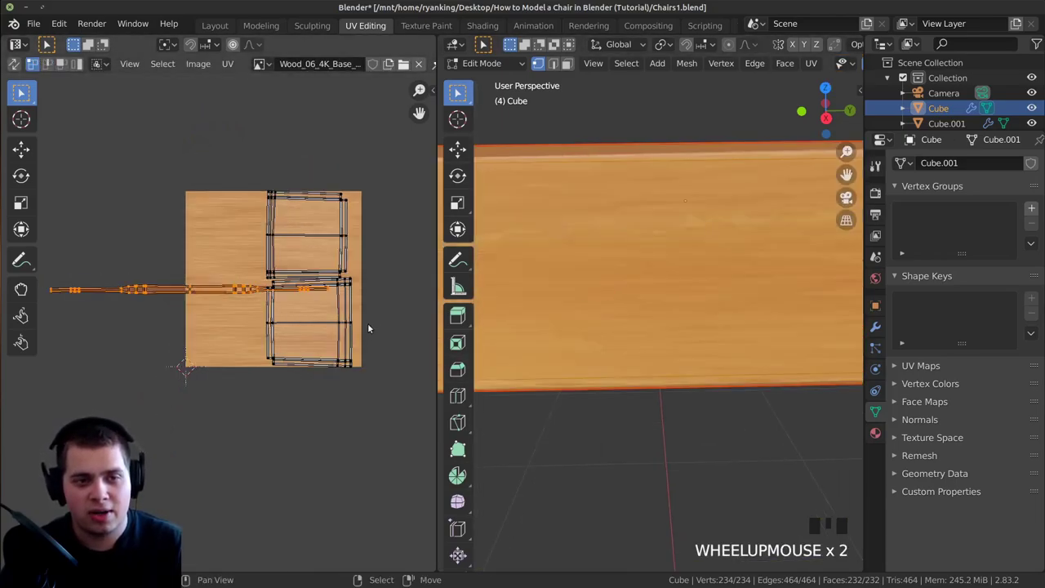
key("g")
left_click(768, 372)
key("Tab")
scroll(717, 314, "down", 3)
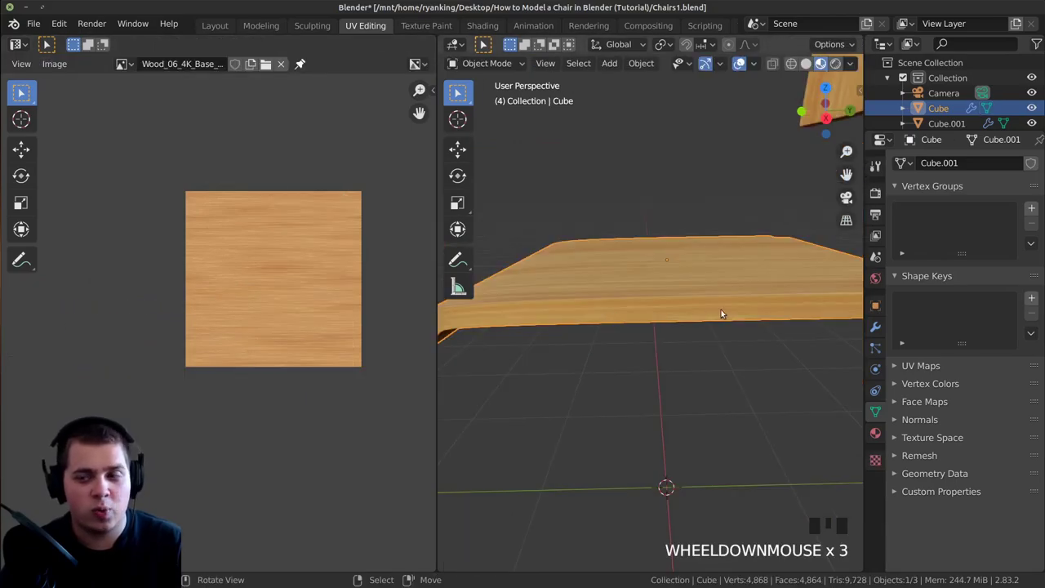
middle_click_drag(595, 313, 716, 270)
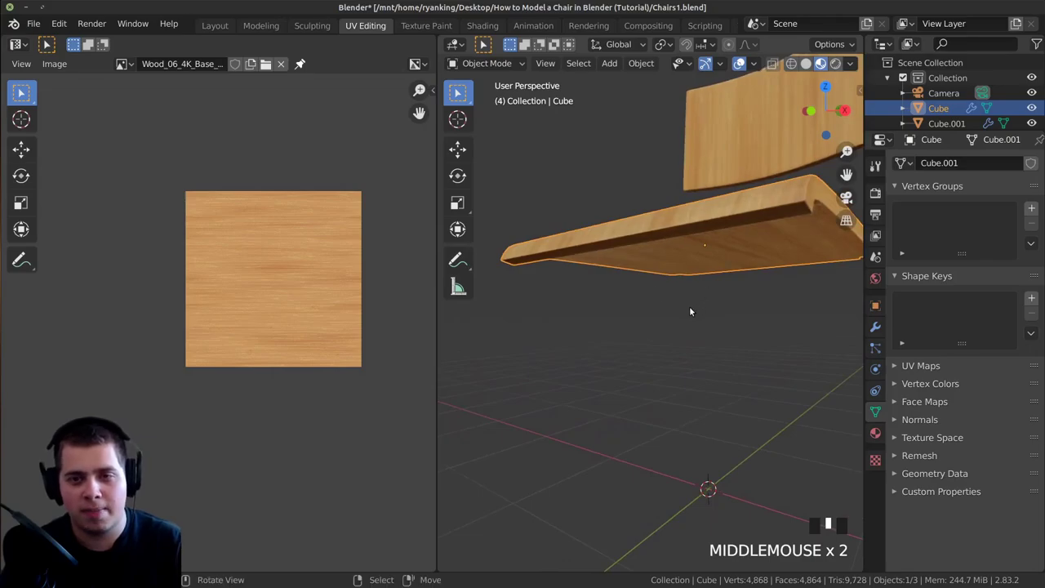
middle_click_drag(693, 303, 675, 312)
Select all of the seat's UV islands, scale them up together, and return to object mode
key("Tab")
key("a")
key("a")
key("a")
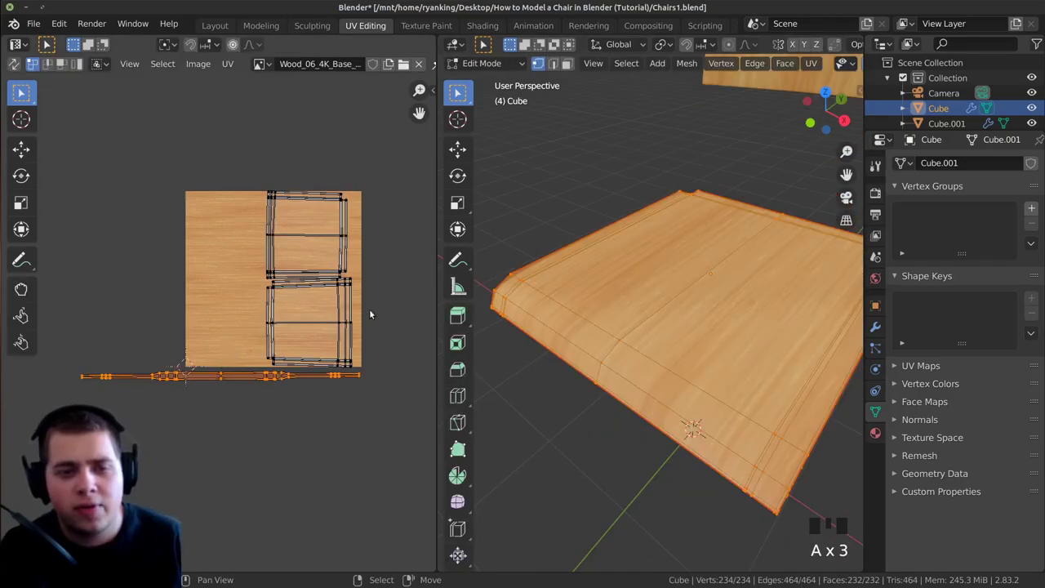
key("a")
key("a")
key("a")
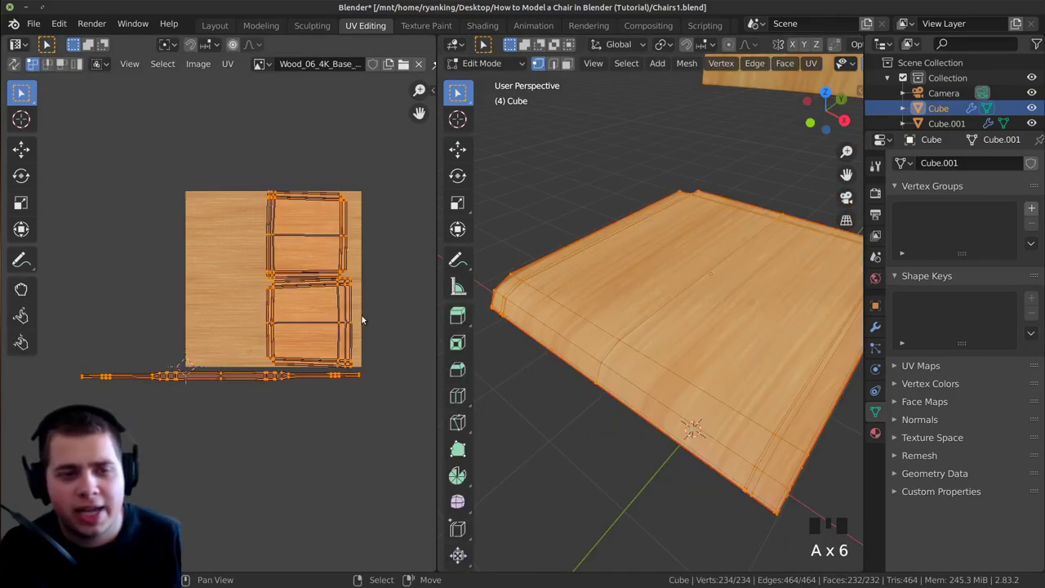
key("a")
key("a")
key("a")
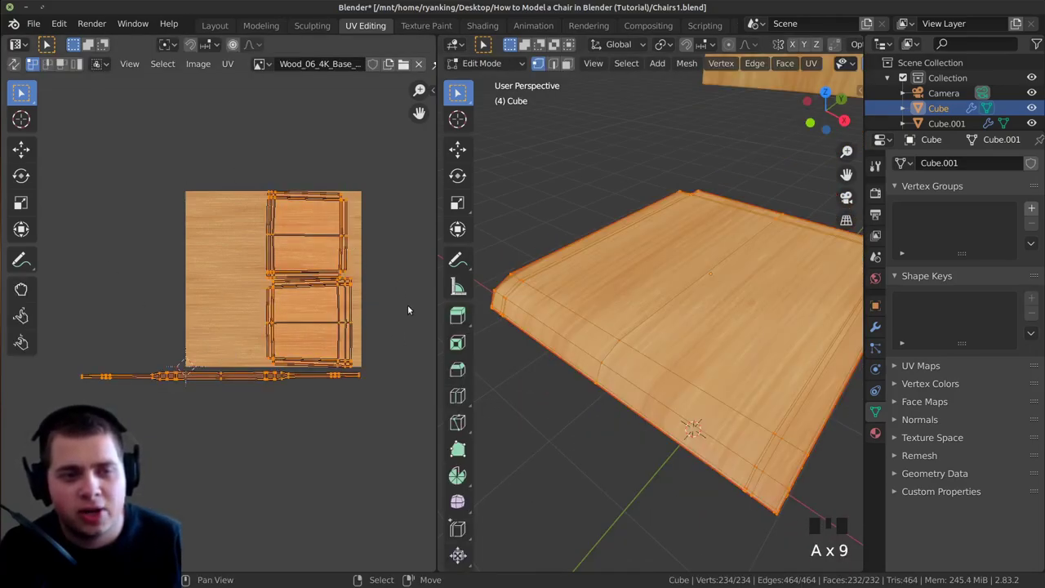
key("s")
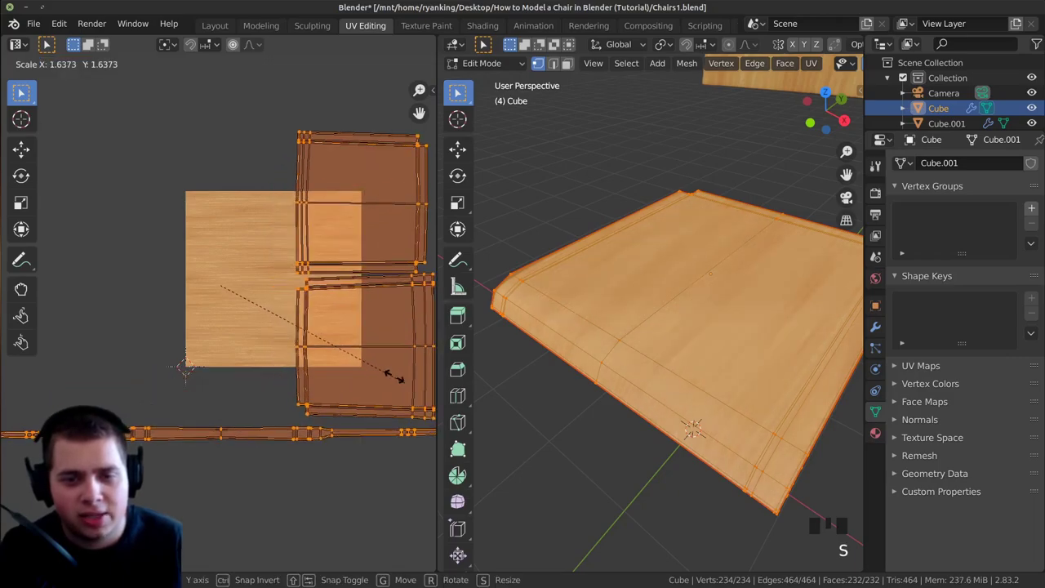
left_click(353, 343)
key("Tab")
Readjust the scale of all the seat's UV islands and leave edit mode to show the wood grain
middle_click_drag(666, 344, 520, 427)
key("Tab")
key("s")
left_click(322, 444)
key("Tab")
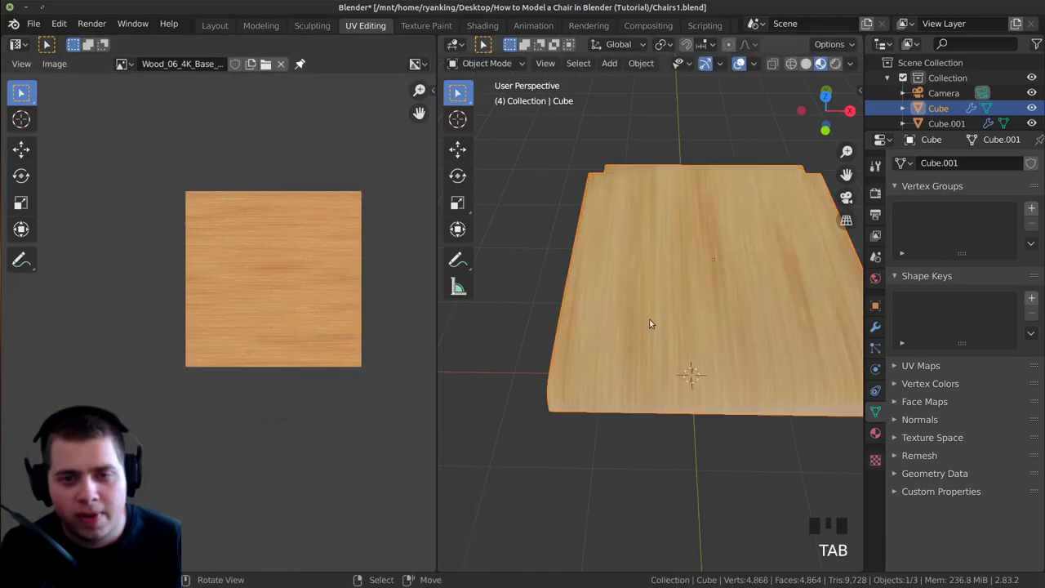
Select the chair's backrest and examine the wood grain on its front face and edges
middle_click_drag(648, 321, 663, 401, "shift")
scroll(604, 144, "up", 2, "shift")
middle_click_drag(605, 144, 724, 264, "shift")
left_click(659, 147)
scroll(696, 251, "up", 1)
scroll(711, 261, "up", 2)
key("Tab")
key("Tab")
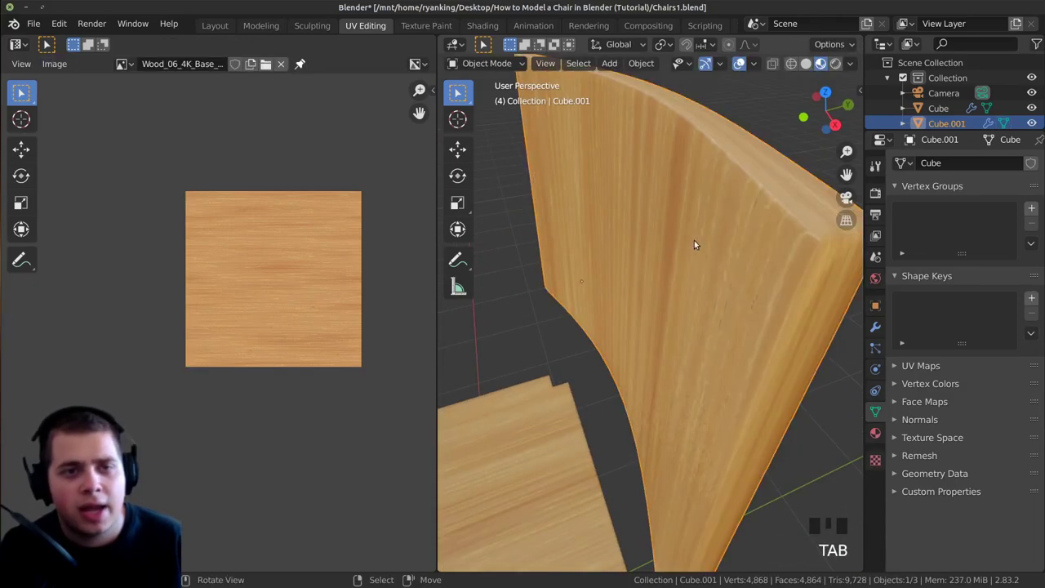
Switch to the Layout workspace, frame the backrest, and enter edit mode on it
left_click(214, 25)
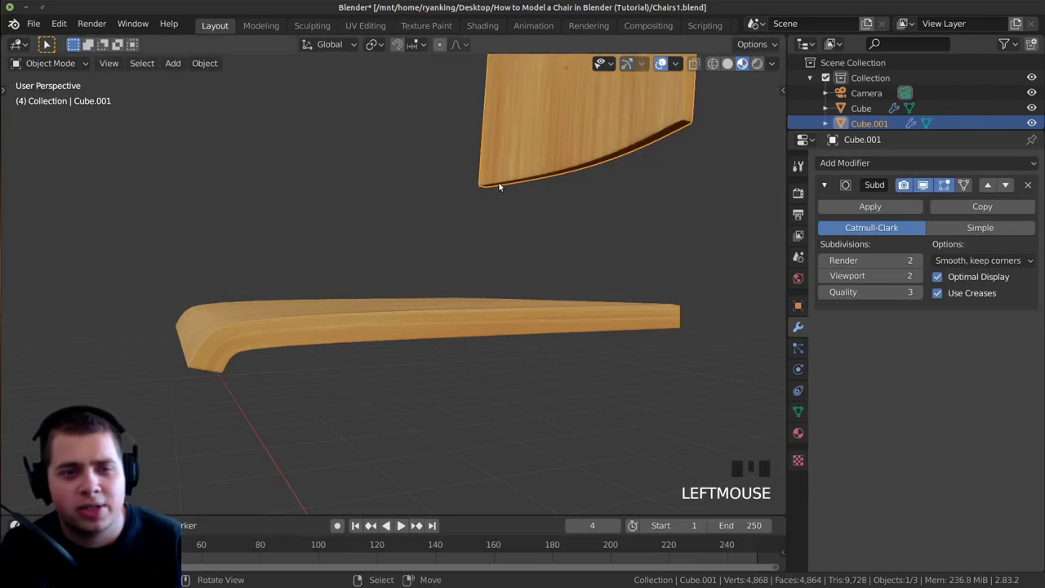
key("KP_Decimal")
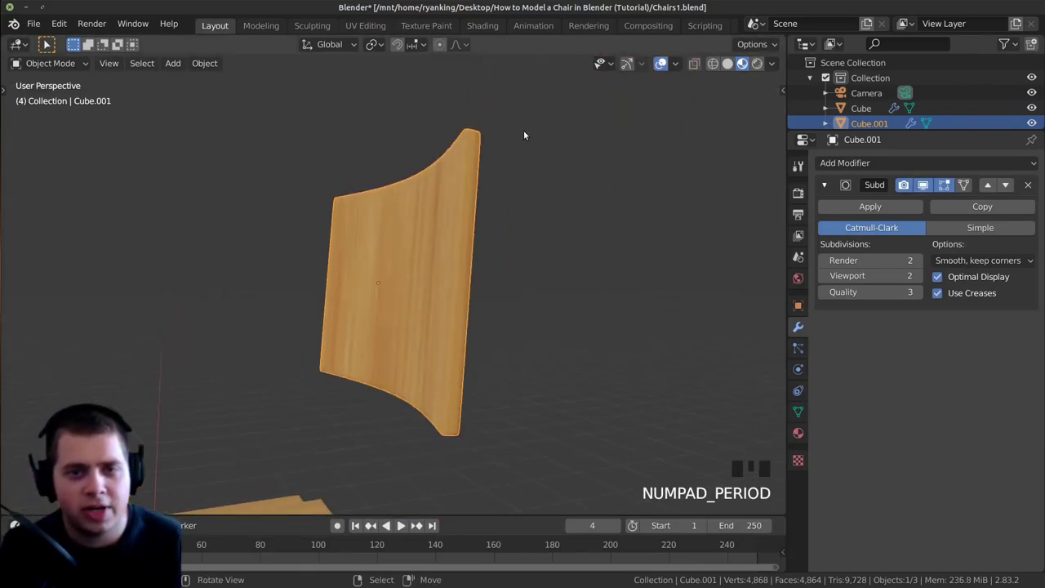
middle_click_drag(504, 132, 561, 217)
key("Tab")
scroll(577, 241, "up", 2)
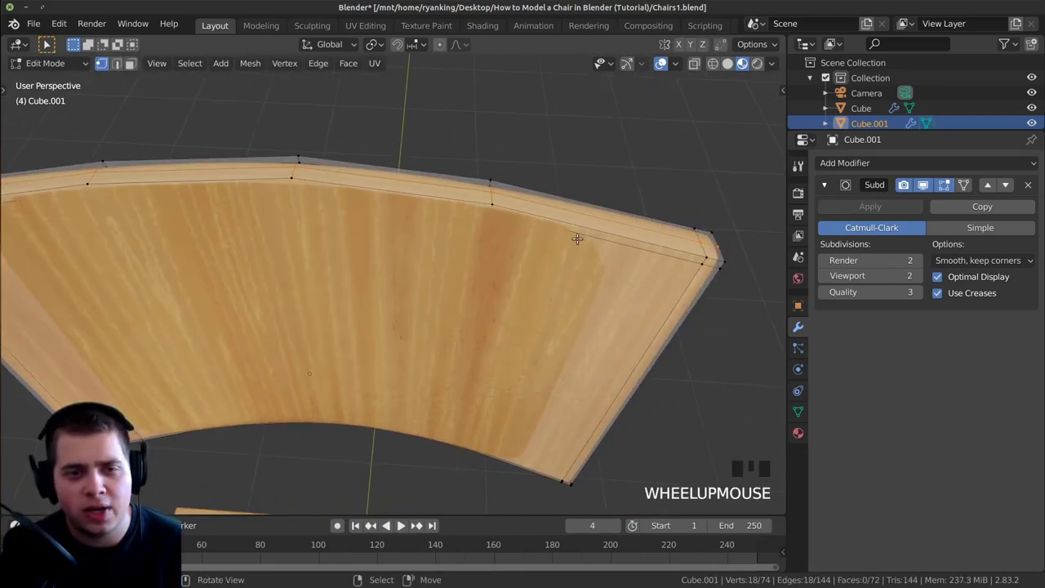
Select the edge loops around the perimeter of the backrest's front face
right_click(677, 252, "alt")
middle_click_drag(677, 247, 597, 215)
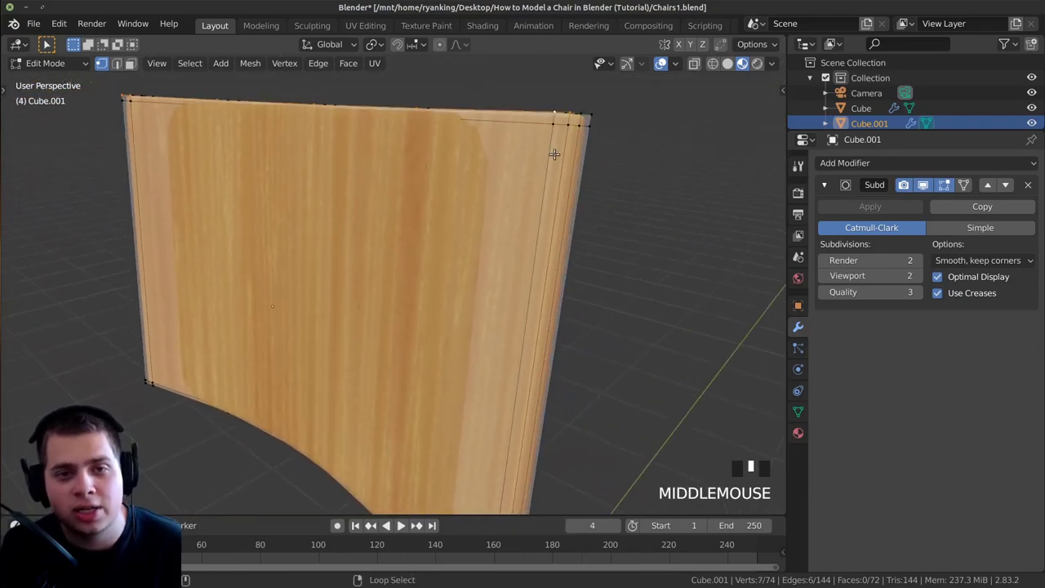
middle_click_drag(565, 162, 543, 163)
middle_click_drag(523, 310, 499, 373)
scroll(494, 225, "up", 2)
right_click(493, 215, "alt+shift")
middle_click_drag(494, 215, 410, 321, "shift")
scroll(366, 294, "down", 1)
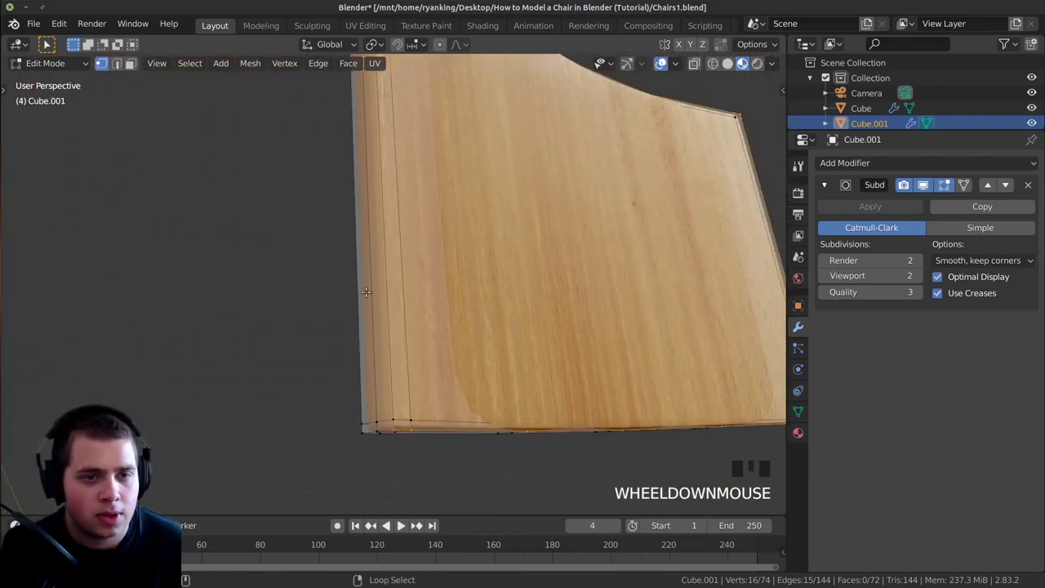
right_click(385, 281, "alt+shift")
Add the edge loops around the backrest's rear face to the selection and mark all of them as seams
middle_click_drag(398, 245, 544, 289)
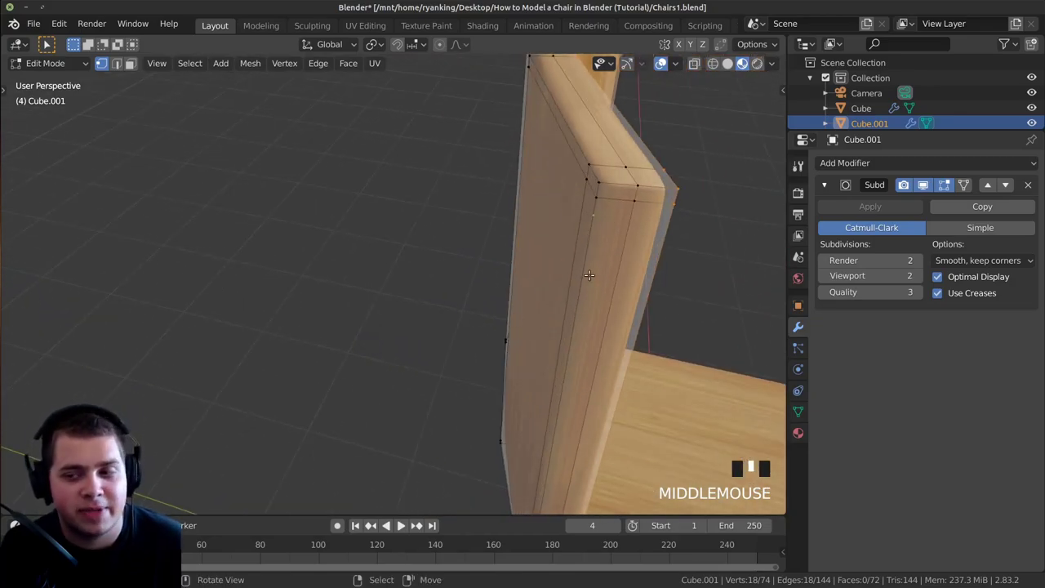
right_click(587, 236, "alt+shift")
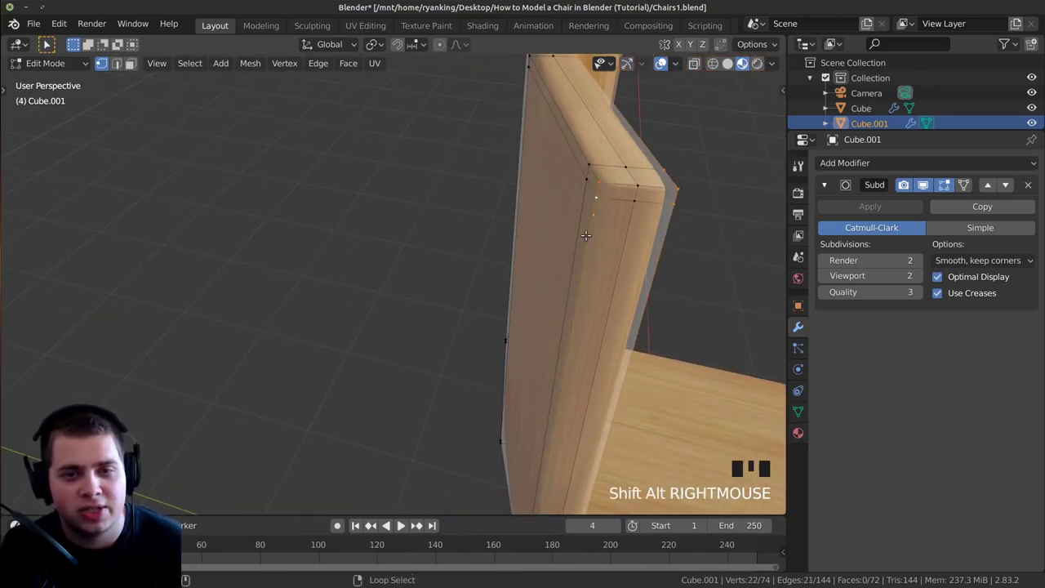
right_click(569, 141, "alt+shift")
middle_click_drag(562, 413, 390, 343)
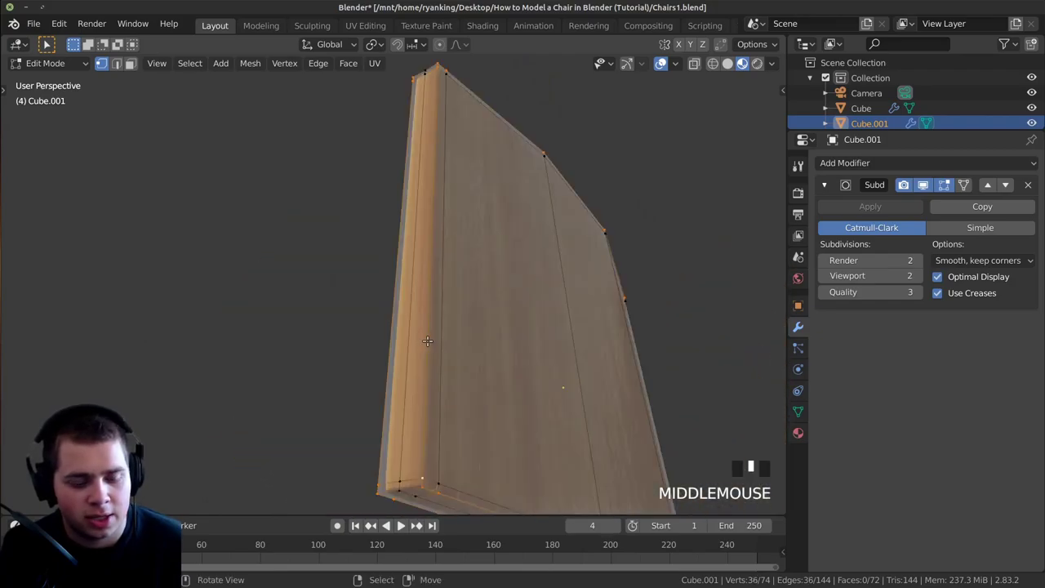
key("ctrl+e")
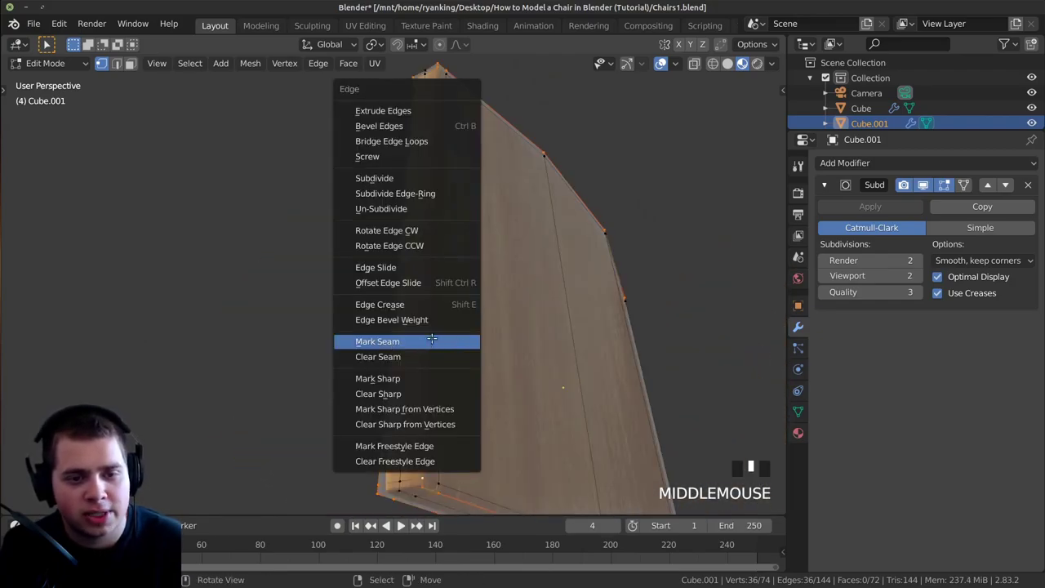
left_click(432, 339)
Select the short edges crossing the middle of the backrest's lower rim and mark them as a seam
middle_click_drag(682, 333, 370, 497, "shift")
middle_click_drag(478, 395, 457, 420, "shift")
scroll(462, 390, "up", 1)
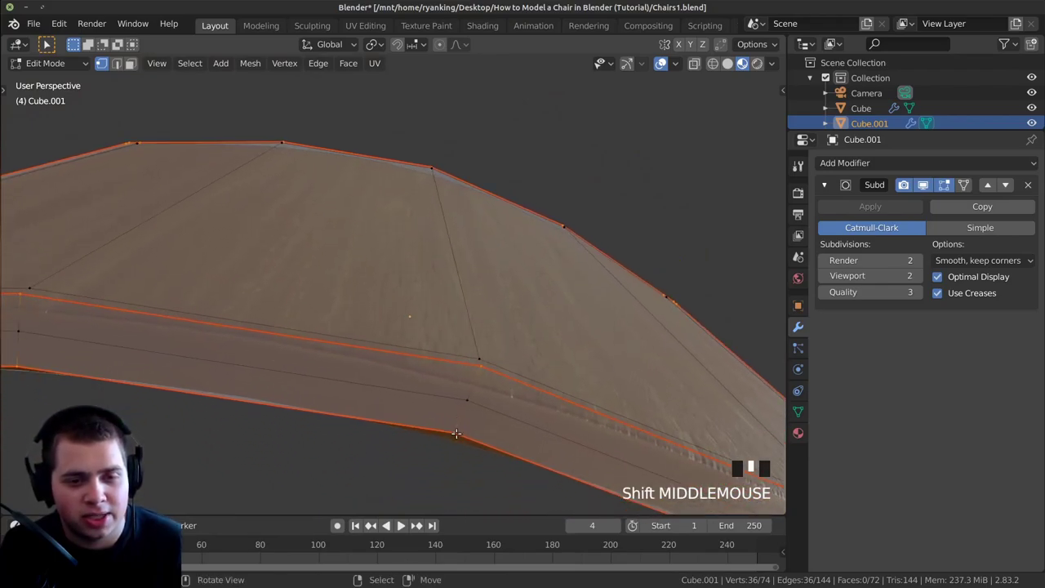
right_click(454, 432)
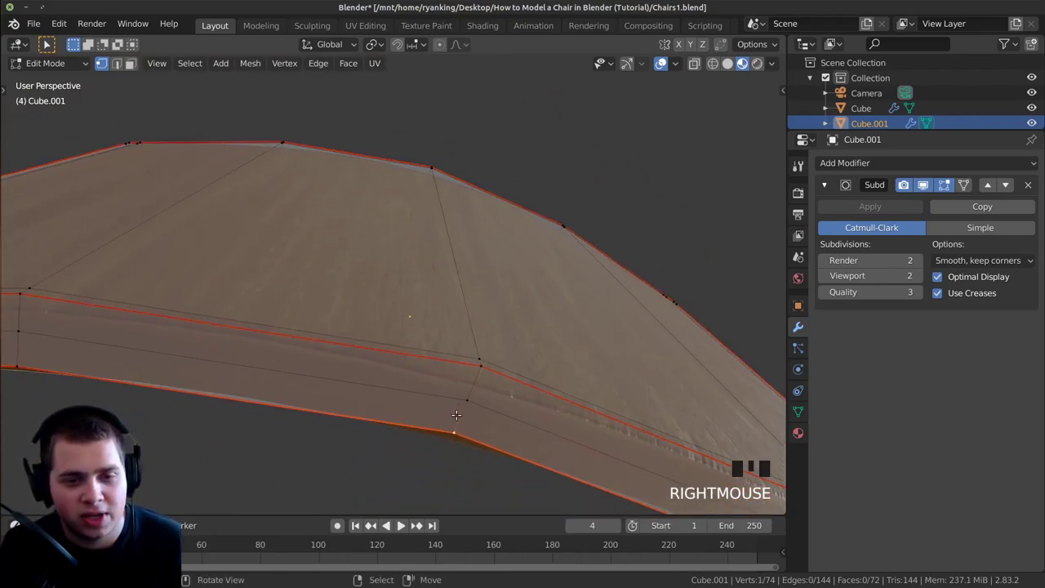
right_click(477, 379, "shift")
key("ctrl+e")
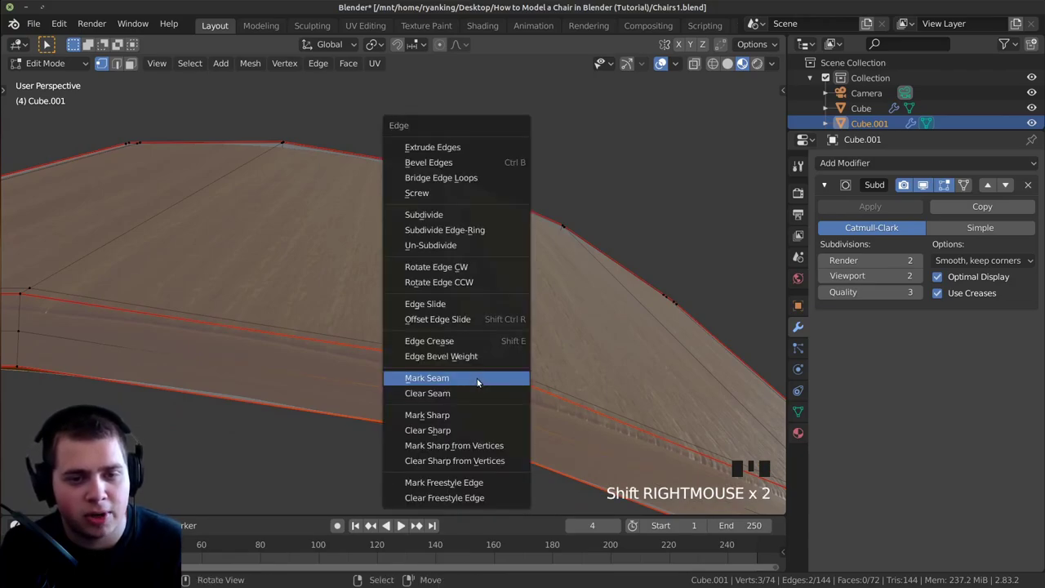
left_click(477, 377)
Select the backrest's whole mesh and unwrap it along the marked seams
scroll(475, 360, "down", 2)
middle_click_drag(475, 361, 317, 318)
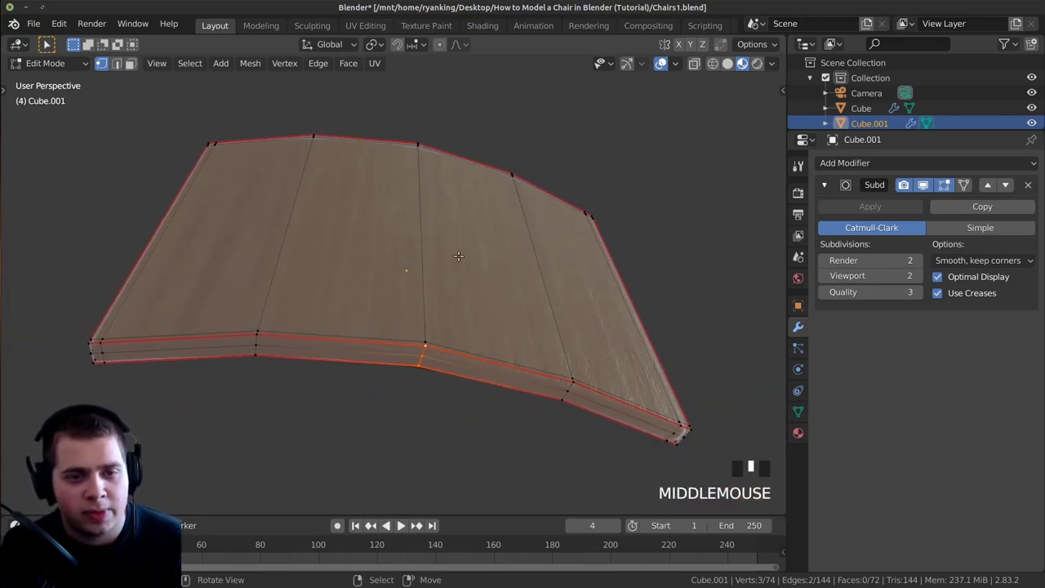
key("a")
key("a")
key("a")
middle_click_drag(590, 197, 379, 169)
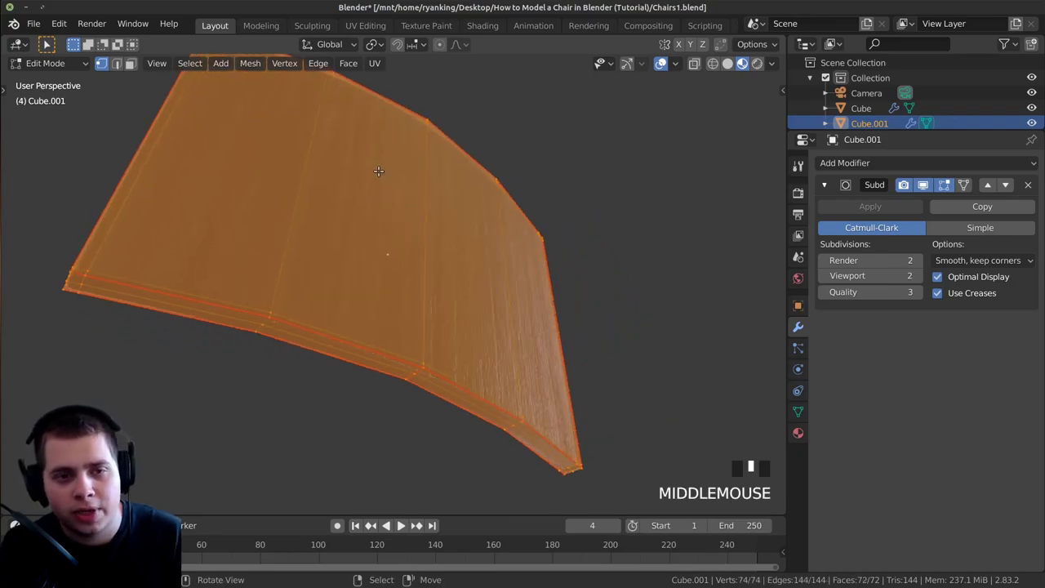
key("u")
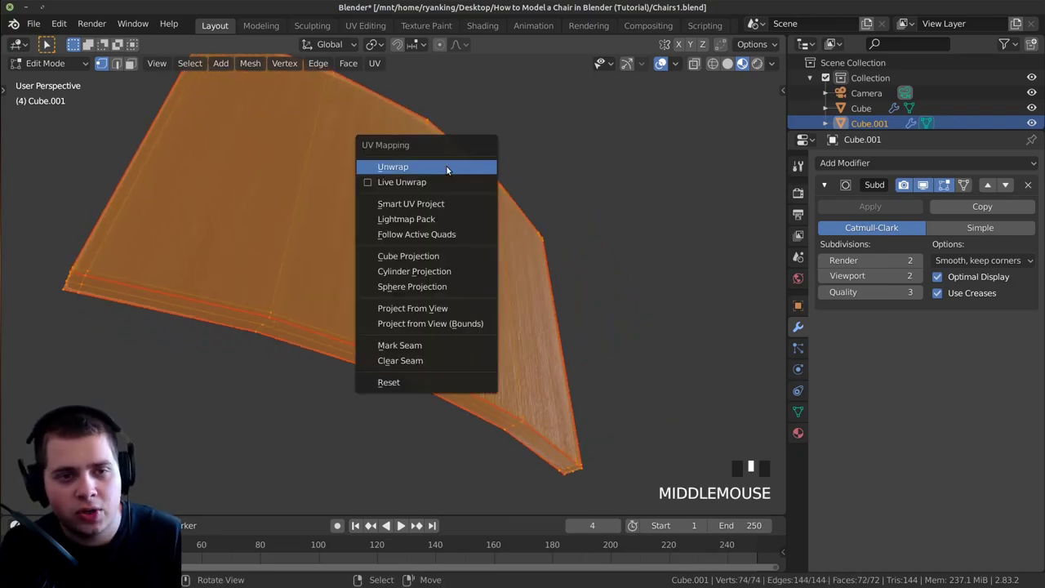
left_click(392, 167)
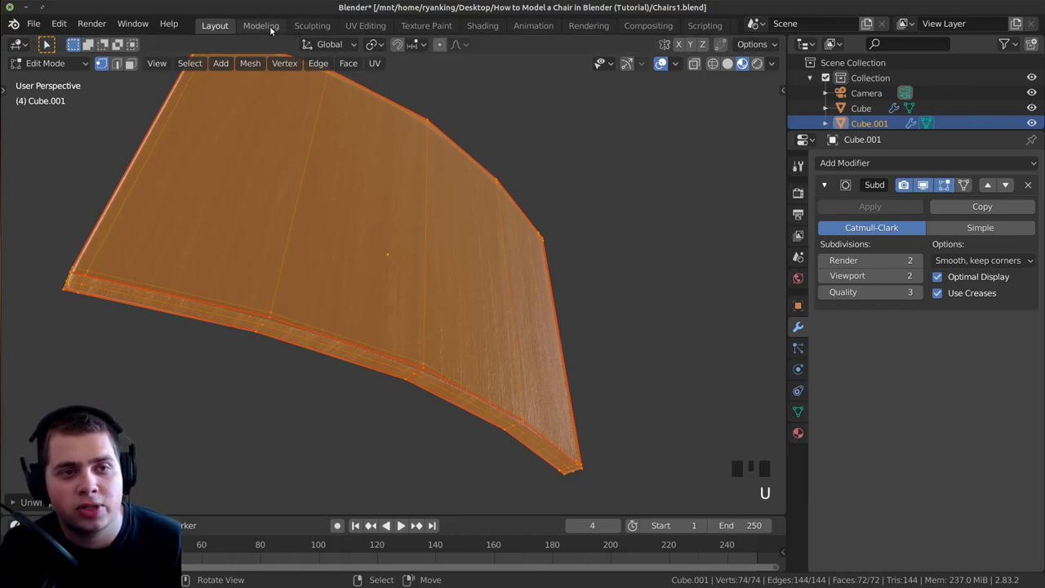
Switch to the UV Editing workspace and examine the grain on the backrest's edge and front face in object mode
left_click(356, 25)
scroll(272, 260, "up", 4)
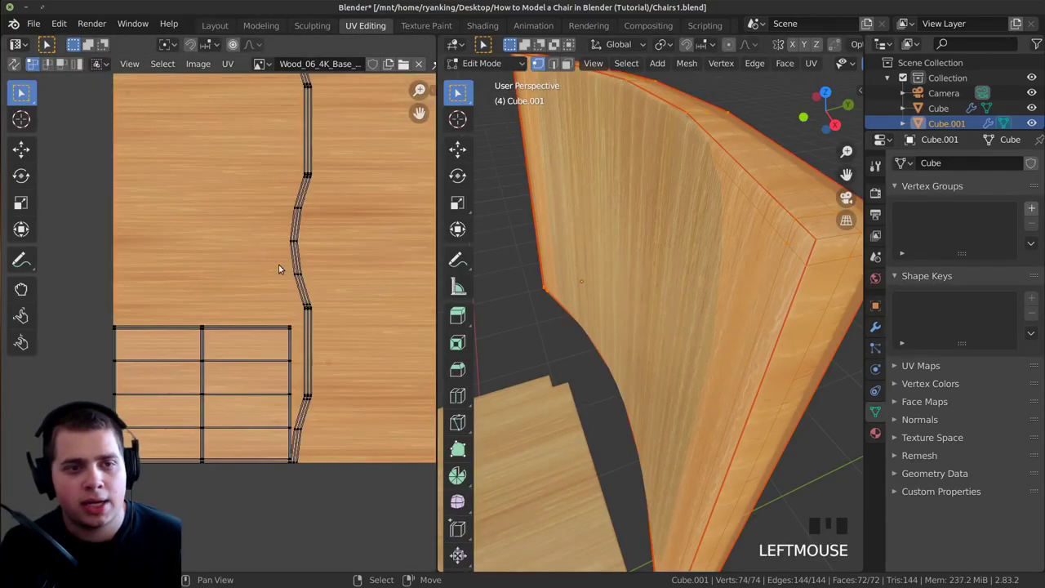
middle_click_drag(335, 237, 328, 267)
middle_click_drag(563, 269, 575, 258)
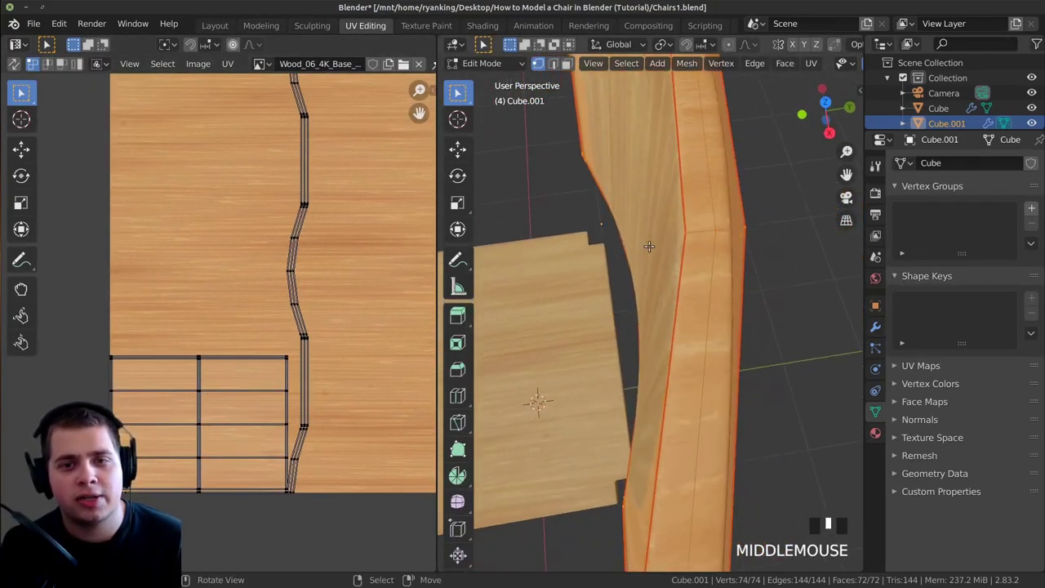
scroll(574, 258, "down", 1)
key("Tab")
middle_click_drag(656, 255, 467, 309)
scroll(610, 286, "down", 1)
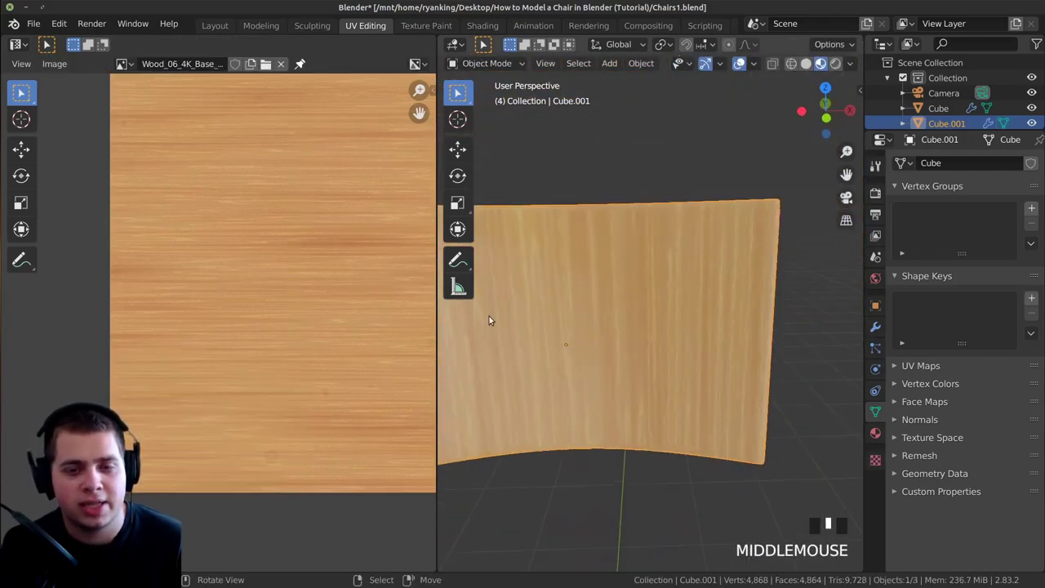
Return to edit mode on the backrest, select all of its UVs and rotate them 90 degrees
key("Tab")
key("a")
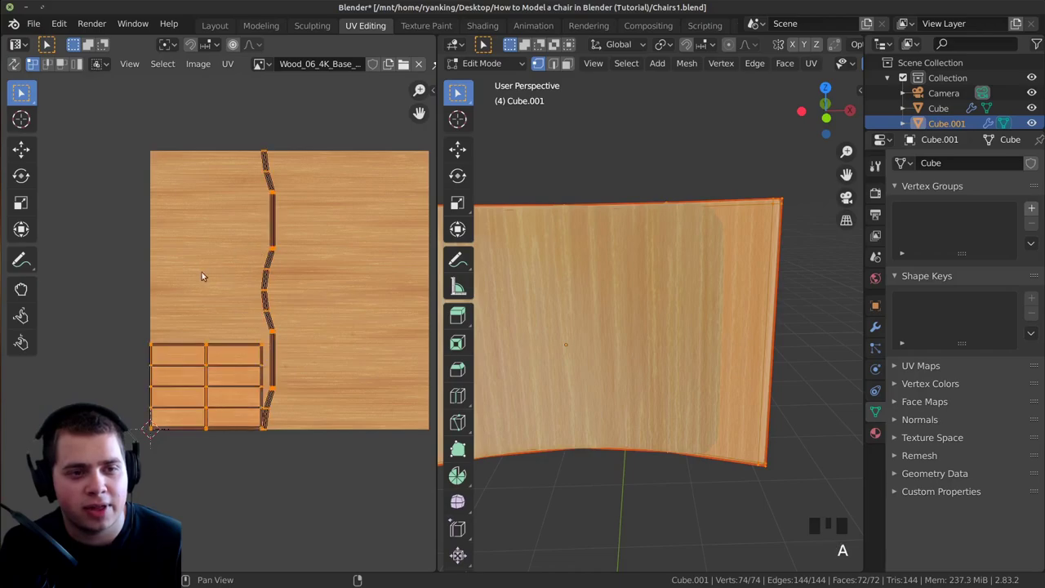
type("r")
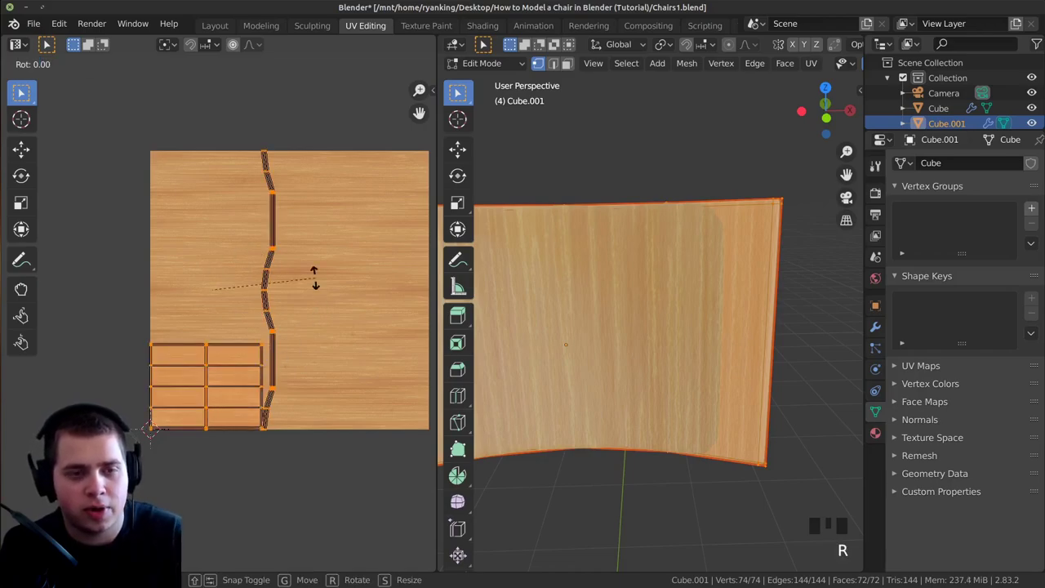
type("90")
key("Return")
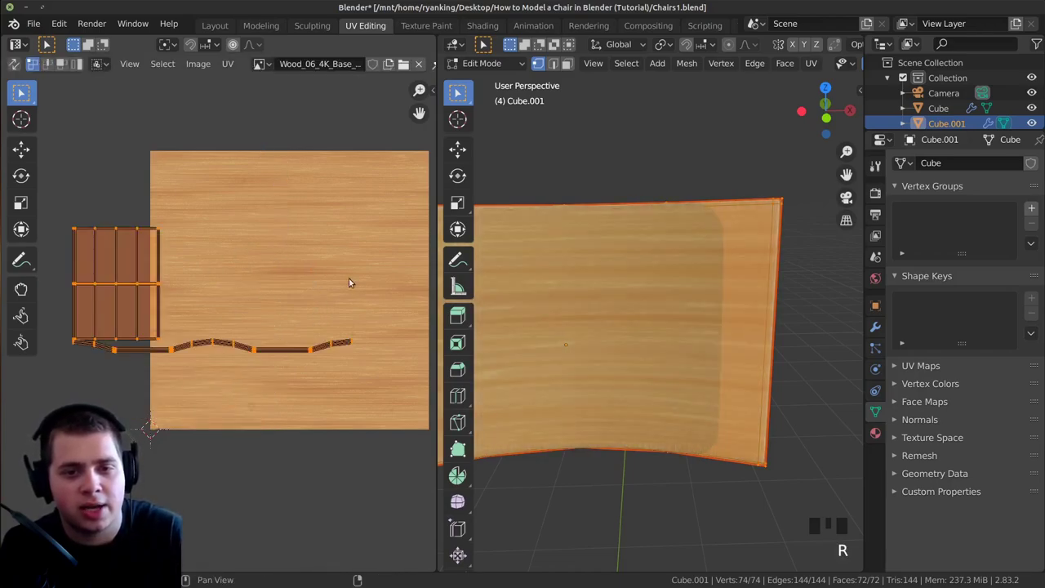
Scale the backrest's UVs up slightly and reposition them over the wood texture
scroll(560, 303, "down", 2)
middle_click_drag(561, 303, 770, 292, "shift")
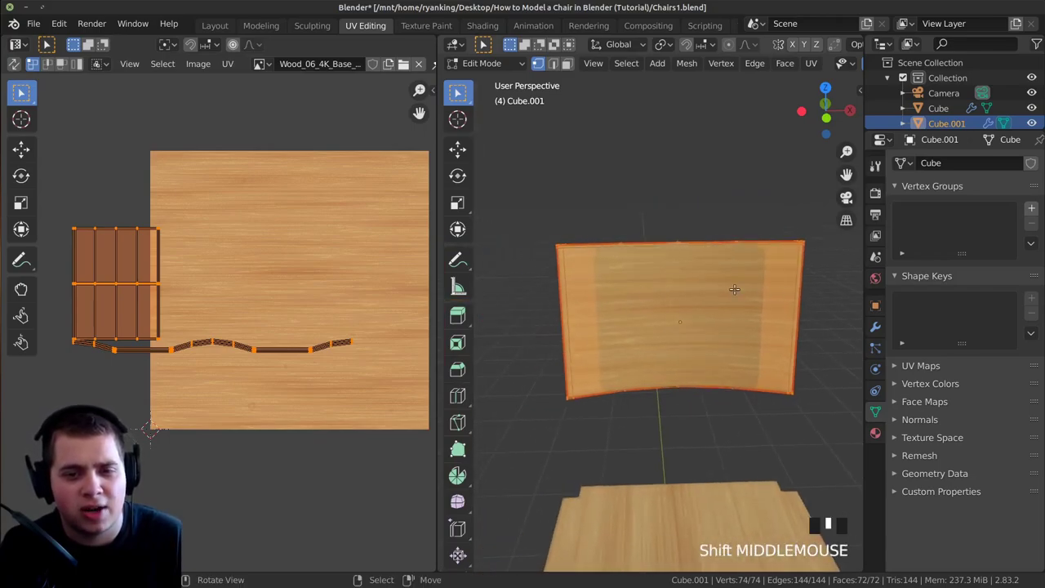
key("s")
left_click(311, 320)
key("g")
left_click(292, 305)
Examine the grain along the backrest's top and side edges and across its front face in object mode
middle_click_drag(564, 308, 706, 386)
scroll(551, 346, "up", 4)
key("Tab")
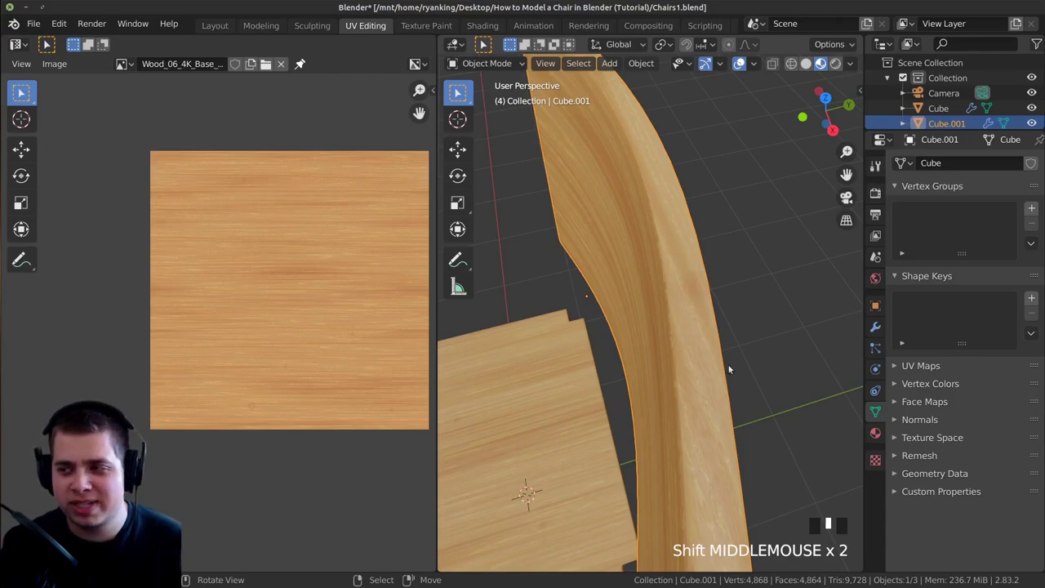
middle_click_drag(668, 282, 671, 322)
middle_click_drag(685, 410, 682, 302)
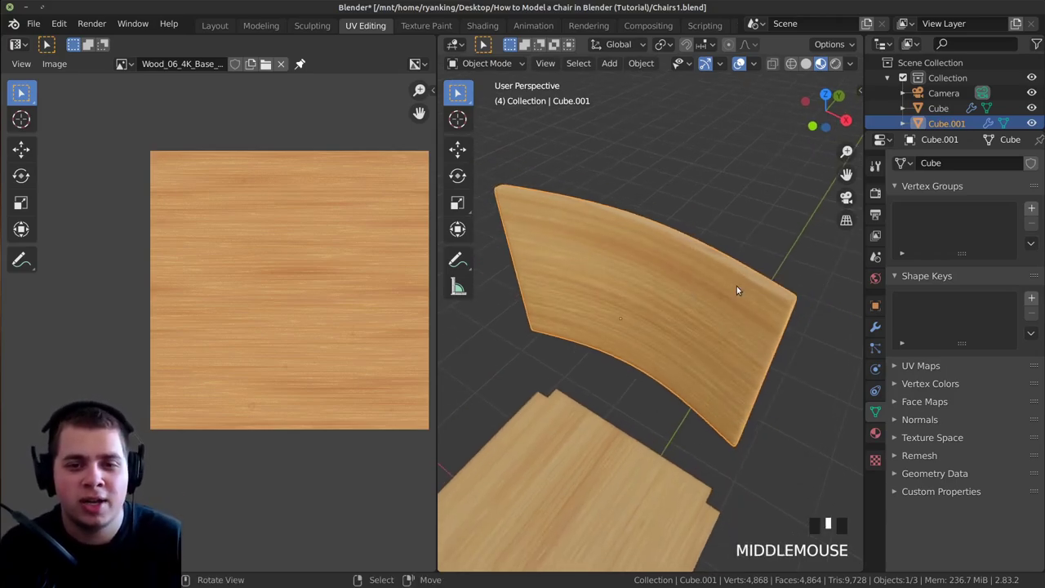
middle_click_drag(738, 289, 566, 195)
middle_click_drag(627, 282, 677, 423)
scroll(653, 347, "up", 2)
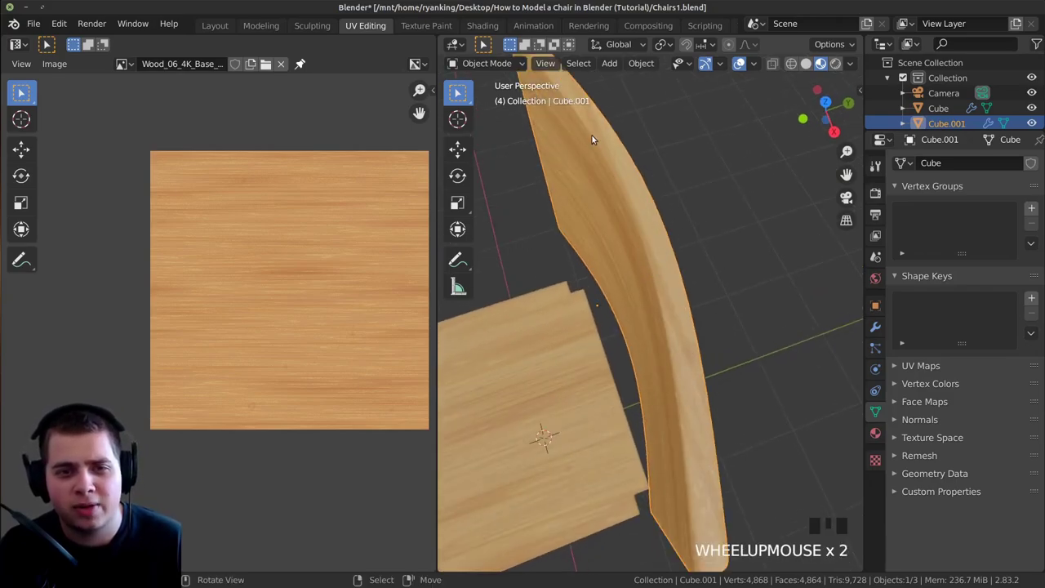
middle_click_drag(311, 360, 295, 365, "shift")
In edit mode, select the raised middle section of the rim's UV strip and lower it towards the straight sections
key("Tab")
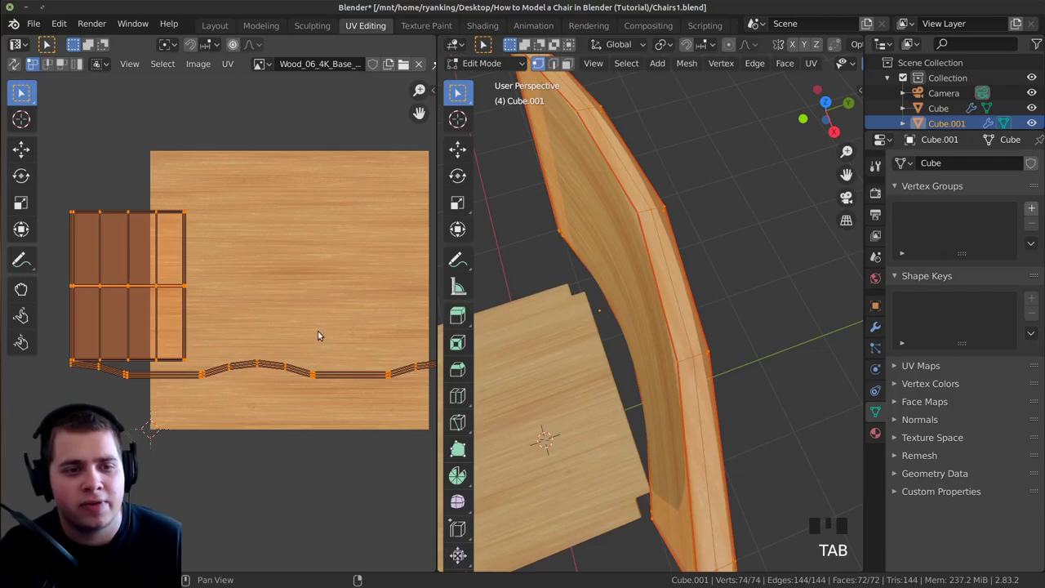
middle_click_drag(319, 330, 329, 299, "shift")
scroll(261, 348, "up", 2)
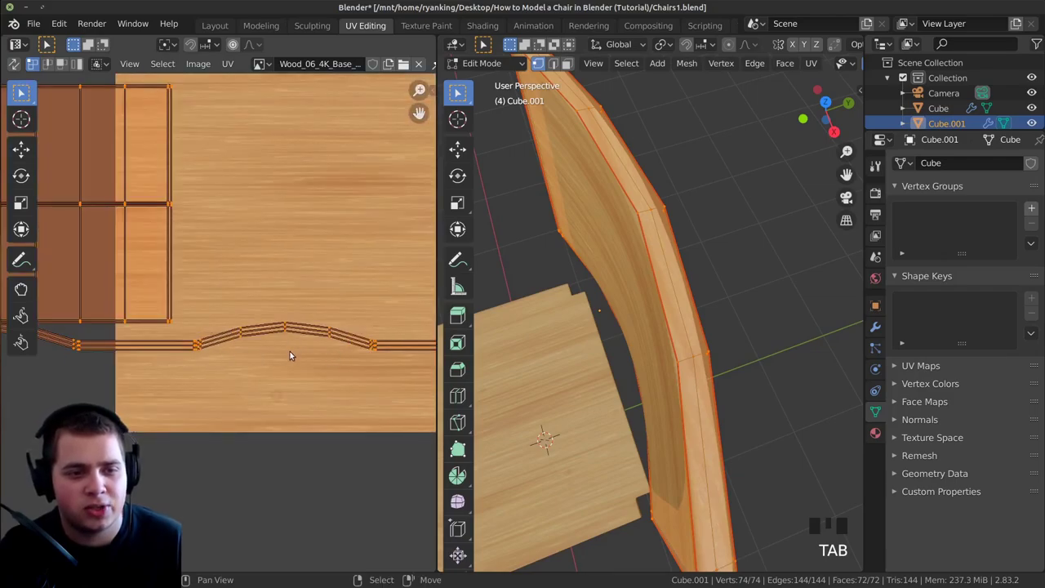
scroll(296, 351, "up", 2)
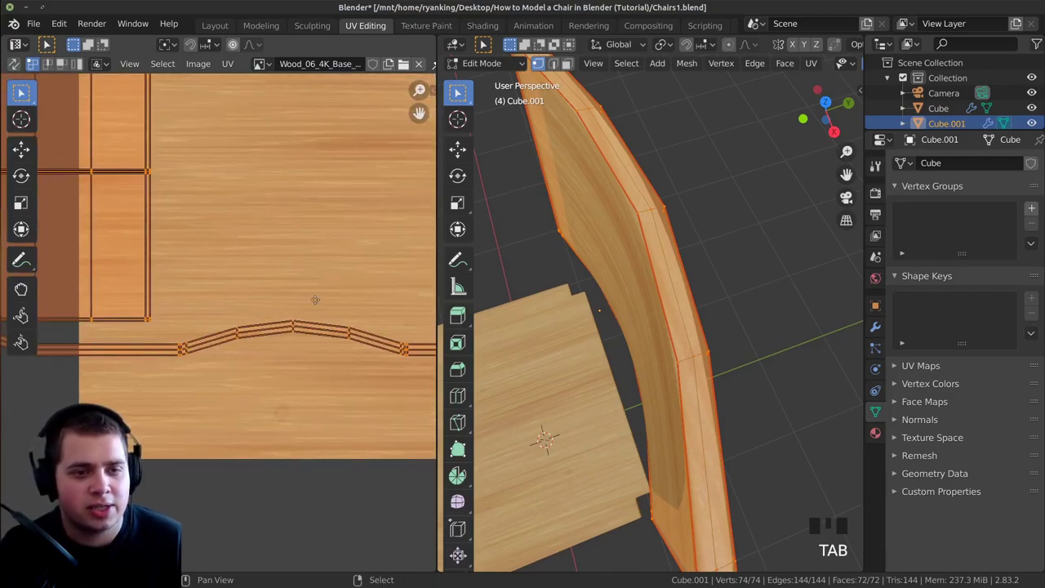
middle_click_drag(318, 301, 313, 288, "shift")
key("a")
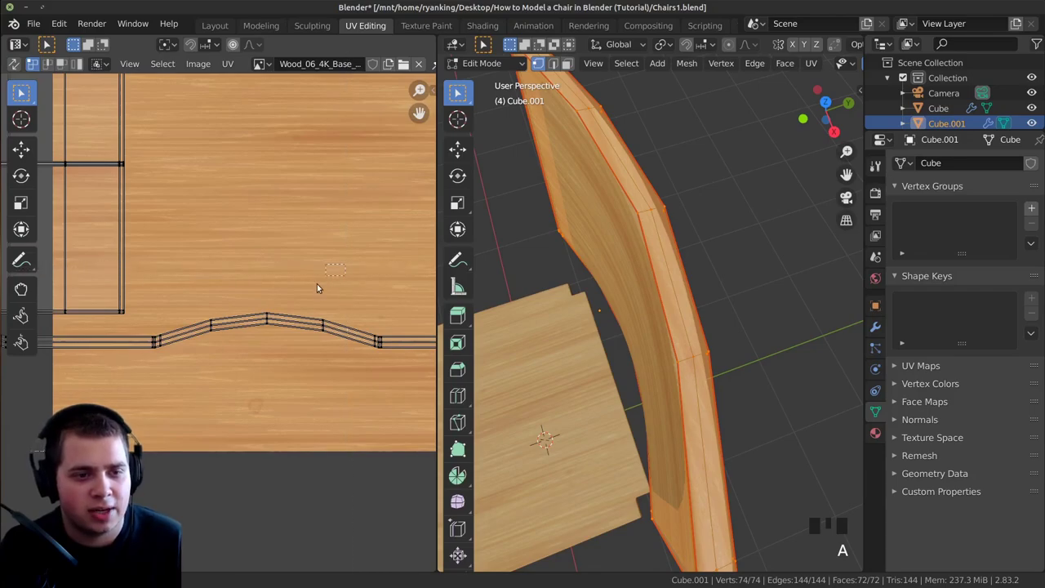
left_click_drag(202, 344, 202, 344)
scroll(231, 334, "up", 2)
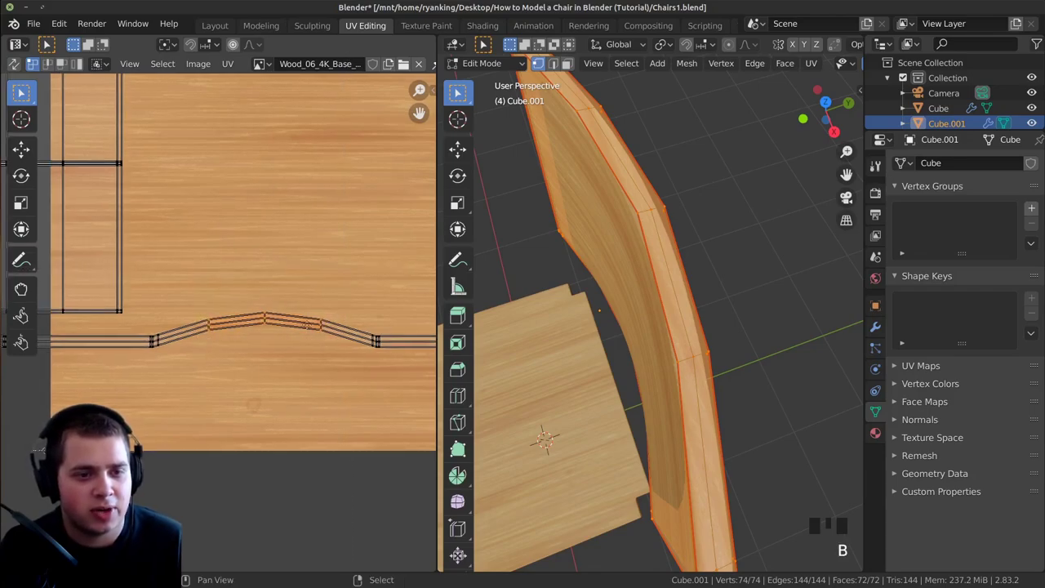
Select only the peak column of UV points in the strip's raised section and move it about -0.0117 along Y
key("a")
key("b")
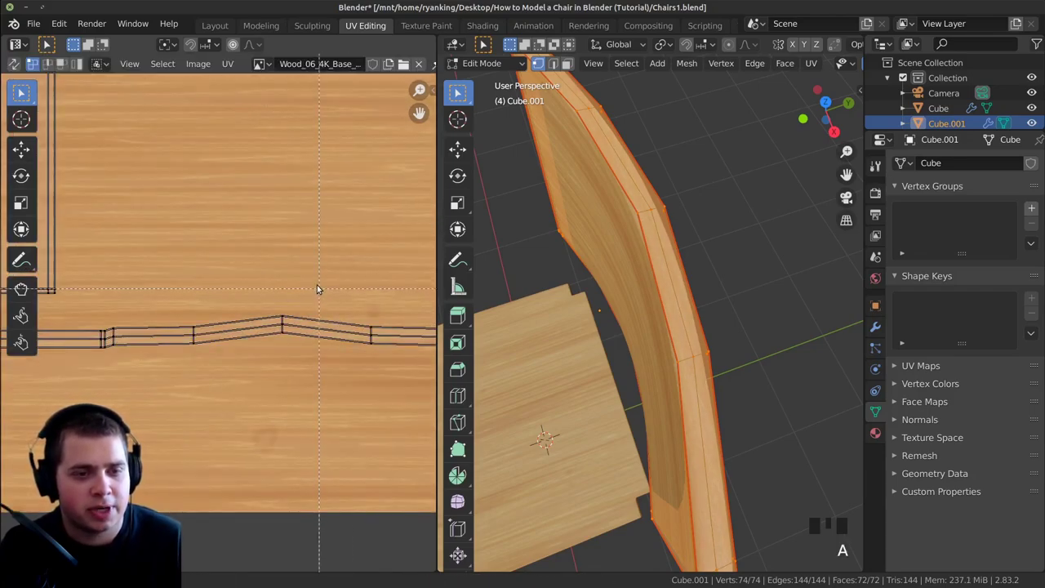
left_click_drag(274, 341, 277, 283)
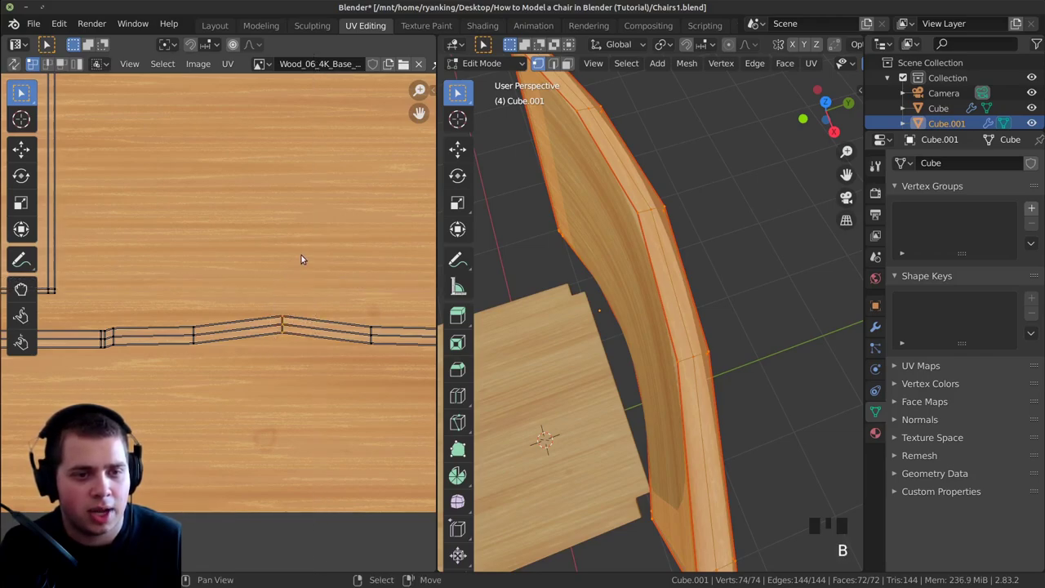
key("g")
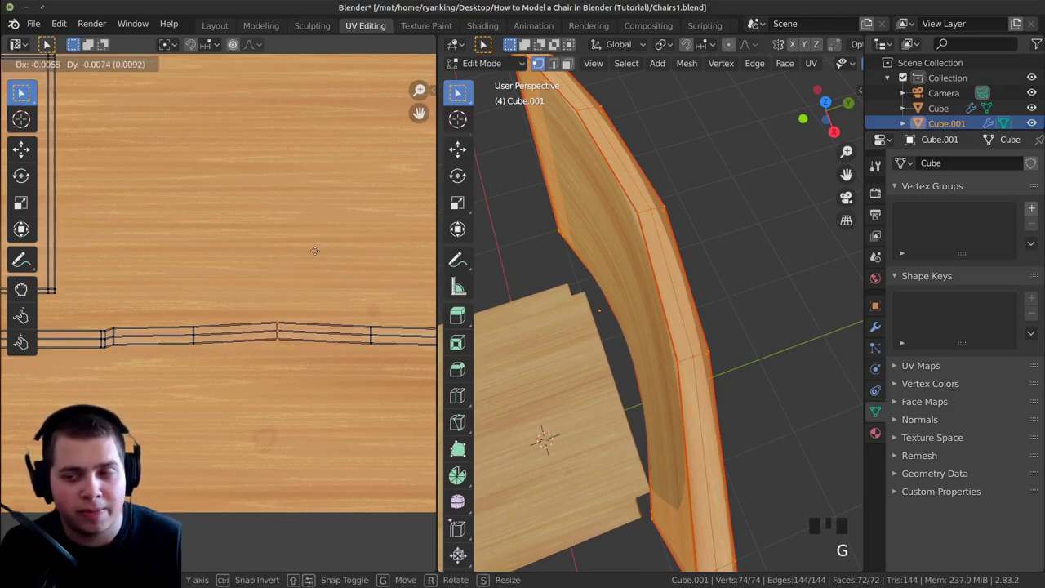
key("x")
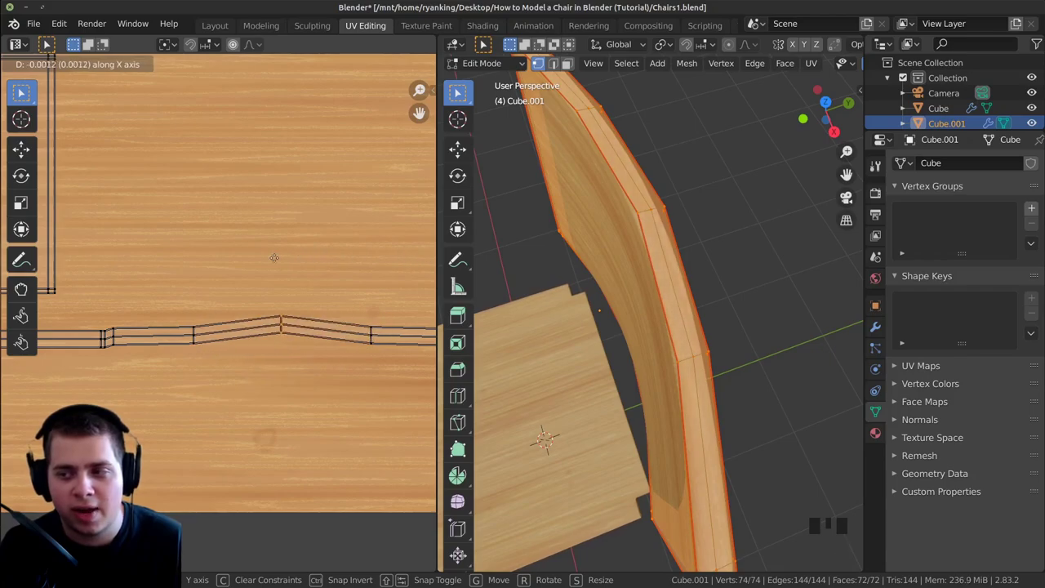
key("y")
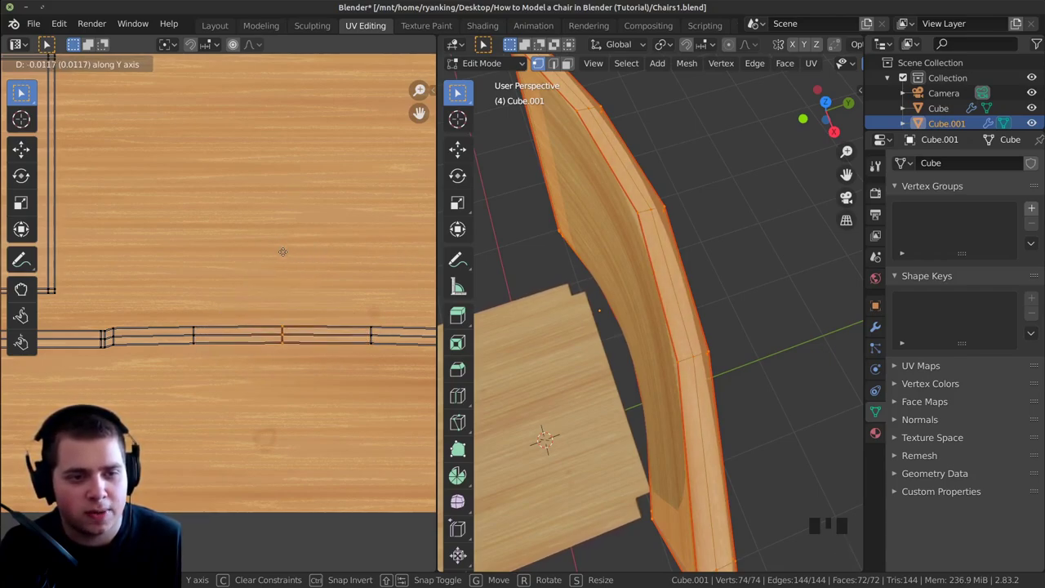
left_click(282, 251)
Select the front and rear face UV islands and move them about 0.25 in X and 0.10 in Y, away from the strip
scroll(260, 330, "down", 2)
key("a")
scroll(122, 306, "up", 4)
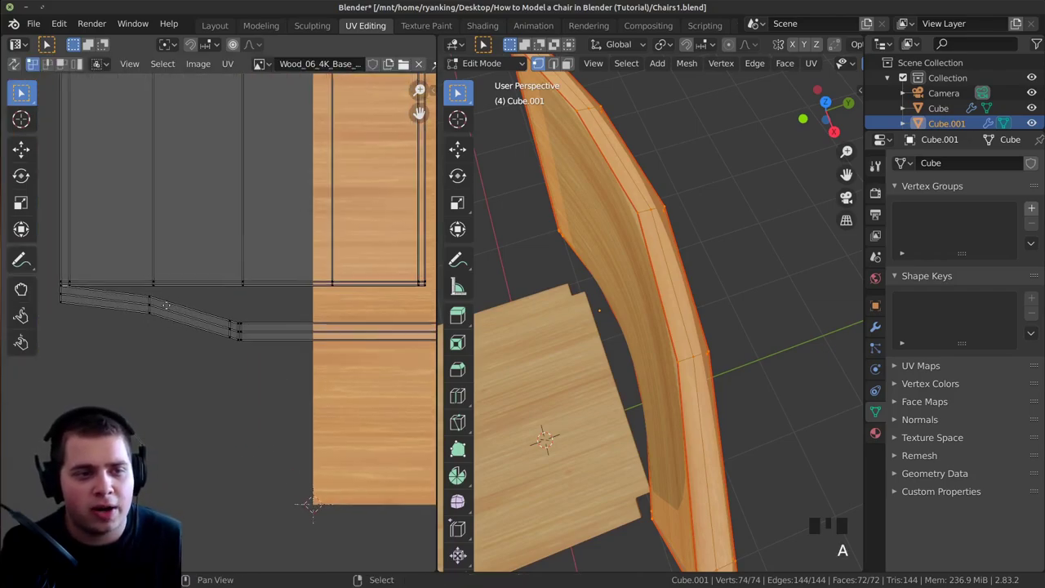
scroll(120, 284, "down", 4)
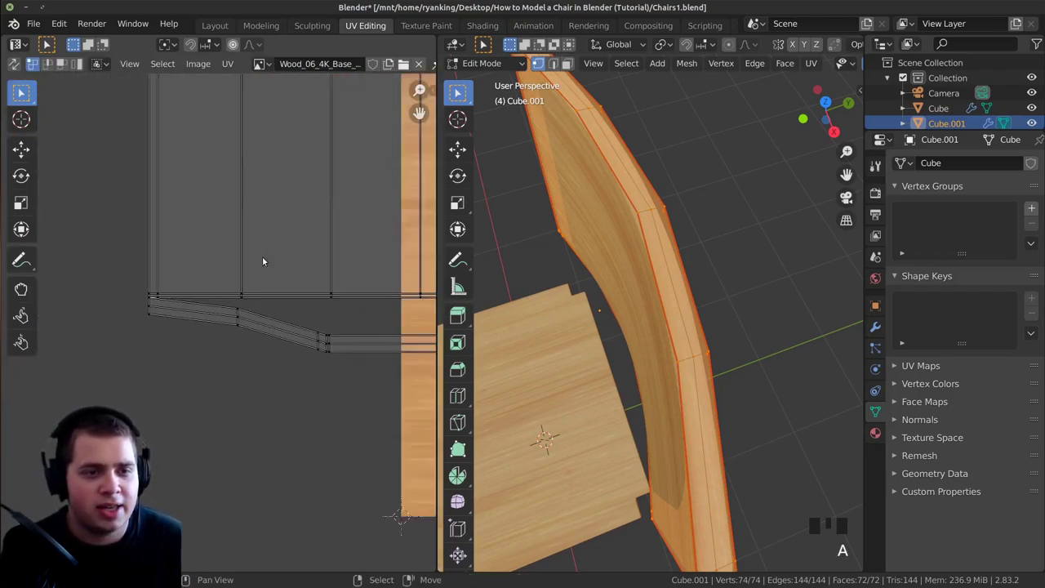
key("a")
key("a")
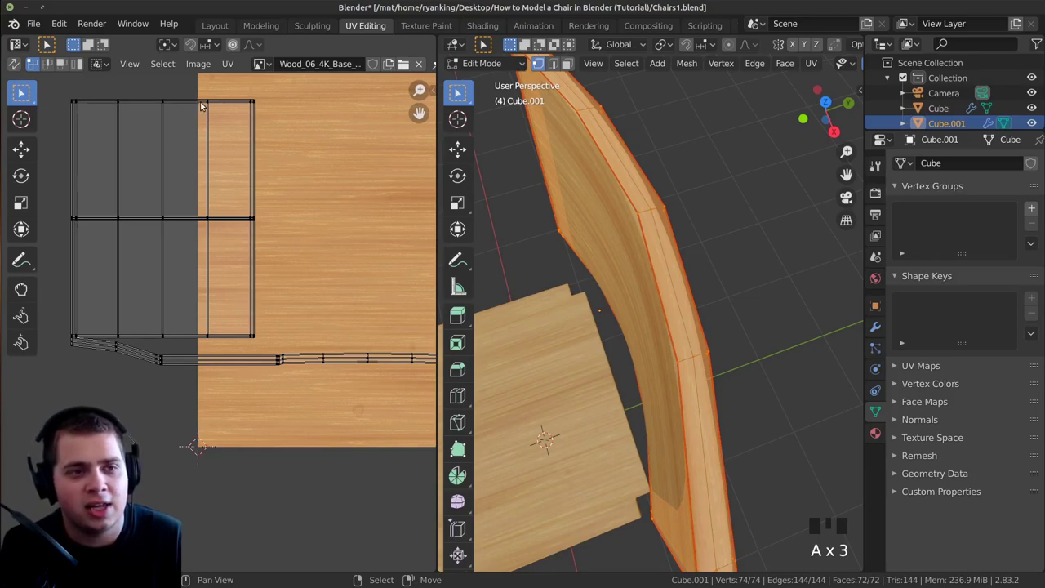
key("l")
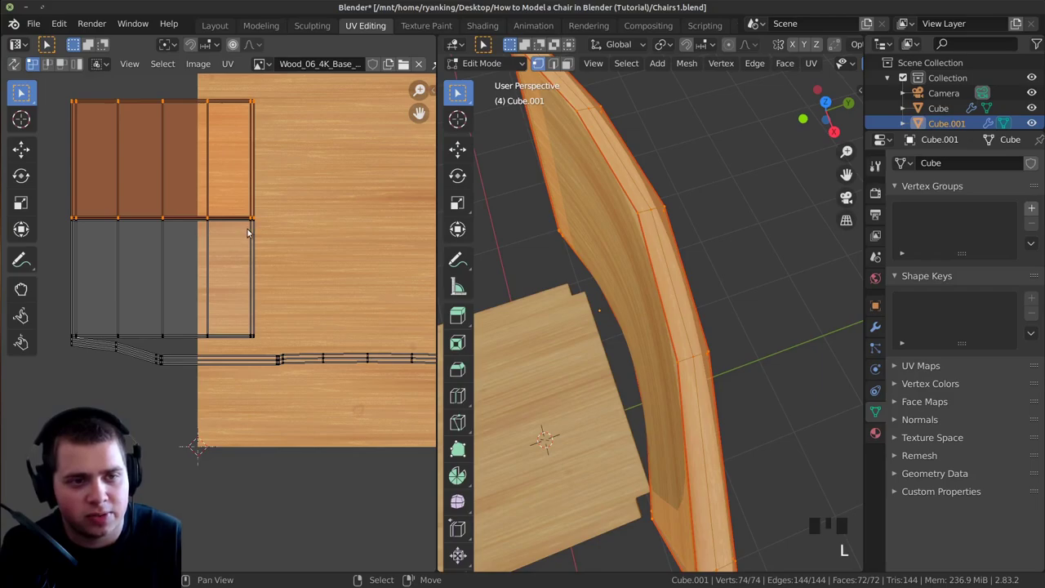
key("l")
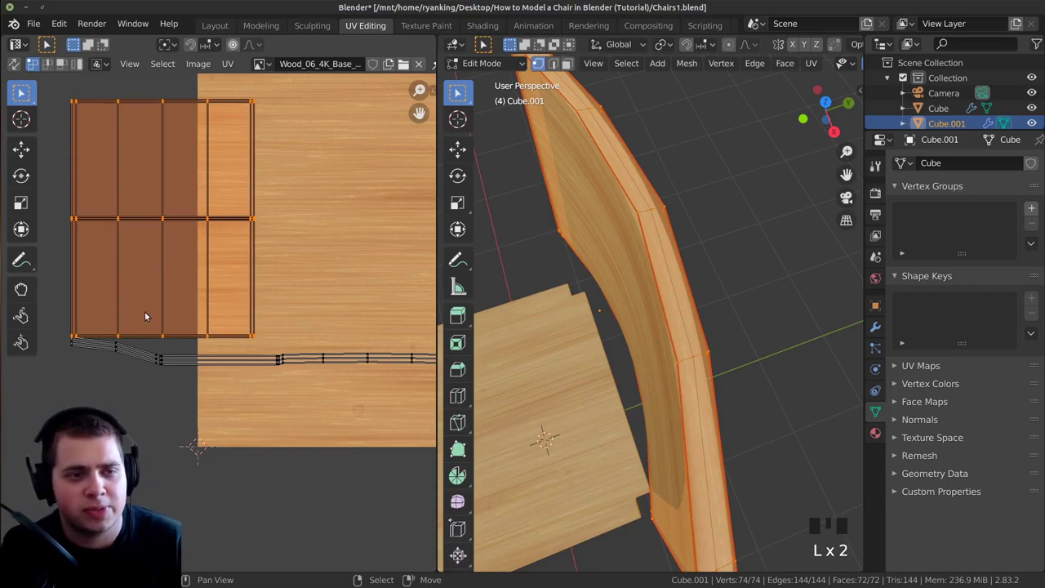
key("g")
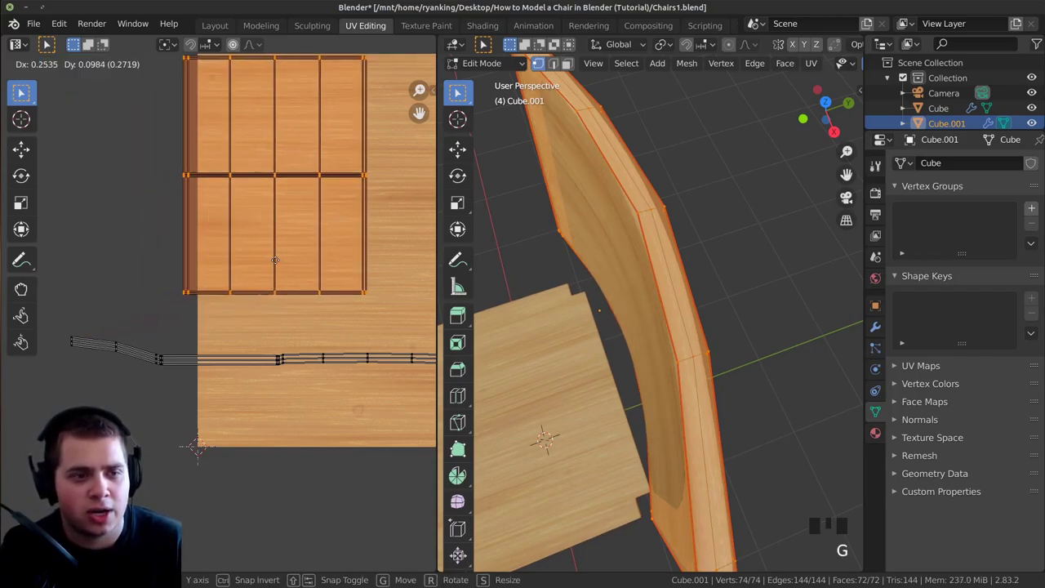
left_click(277, 260)
Select the two outermost columns at the strip's bent end and lower them along Y to straighten the adjoining segment
scroll(81, 355, "up", 1)
middle_click_drag(186, 389, 277, 373)
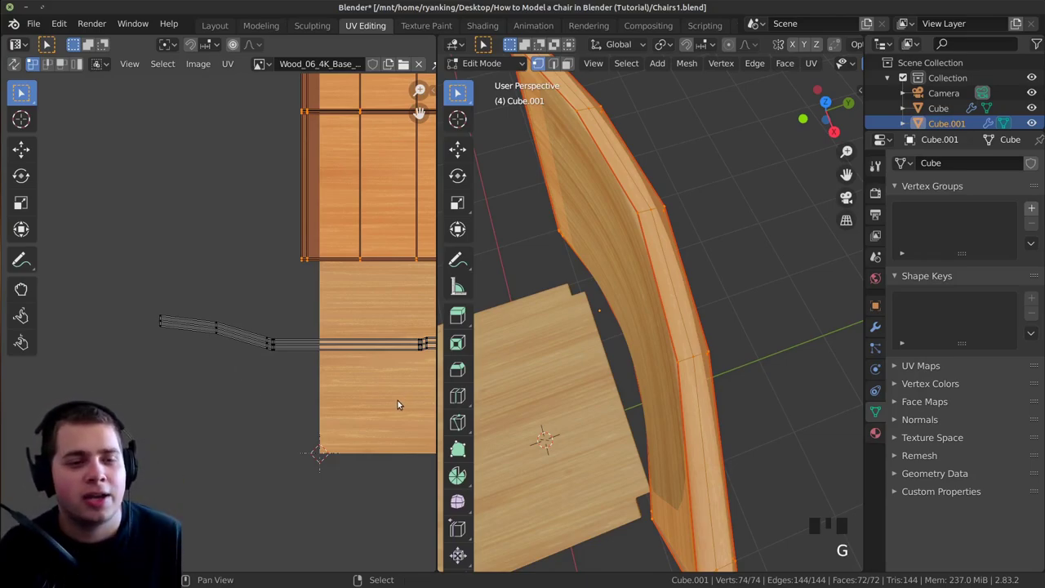
scroll(220, 323, "up", 1)
key("a")
key("b")
left_click_drag(247, 231, 126, 369)
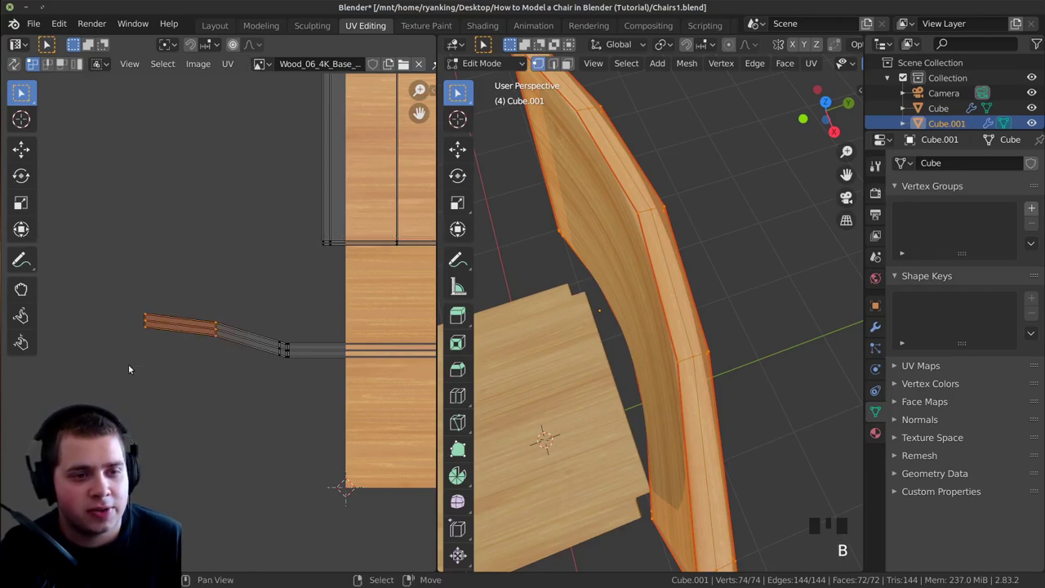
scroll(197, 313, "up", 2)
key("g")
key("y")
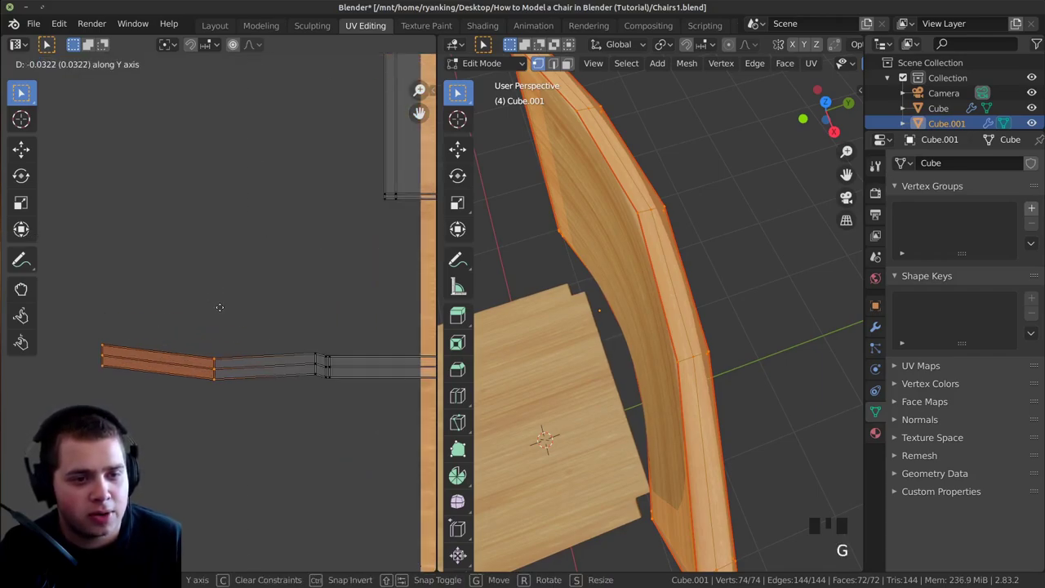
left_click(218, 307)
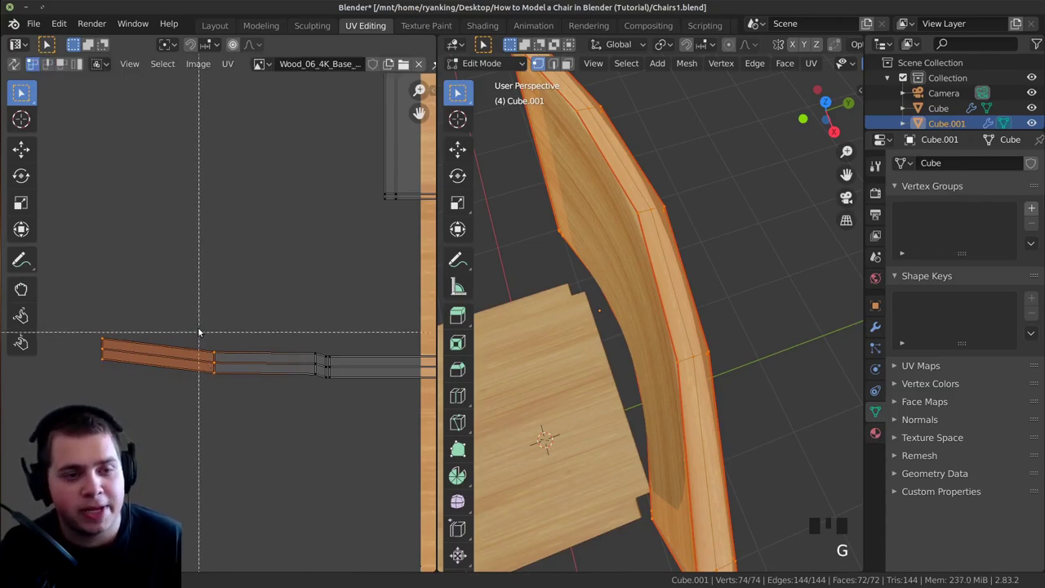
Select only the outermost UV column at the rim strip's bent end and lower it along Y to straighten the end segment
left_click_drag(180, 287, 244, 418)
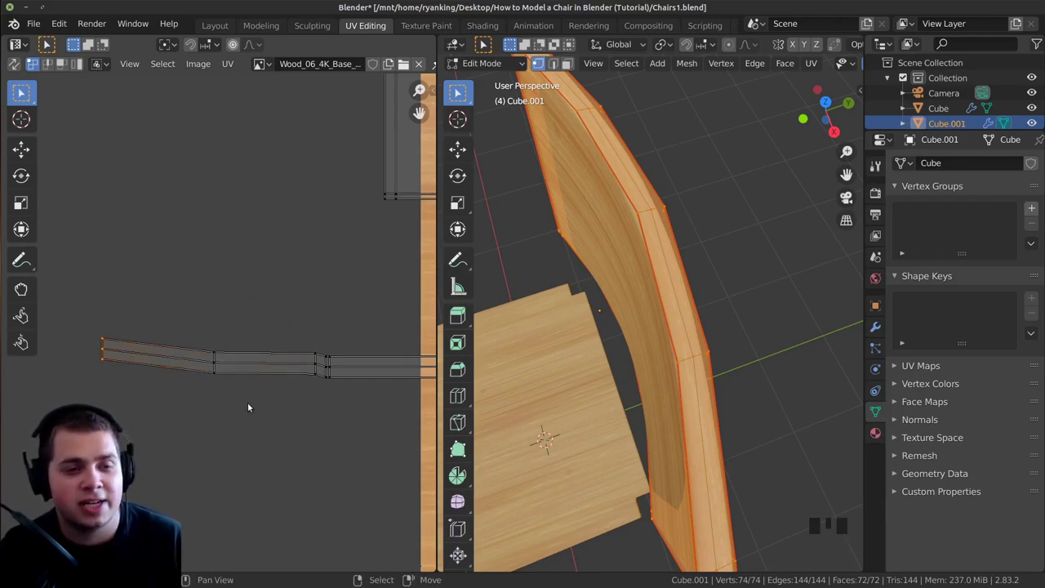
scroll(217, 326, "up", 1)
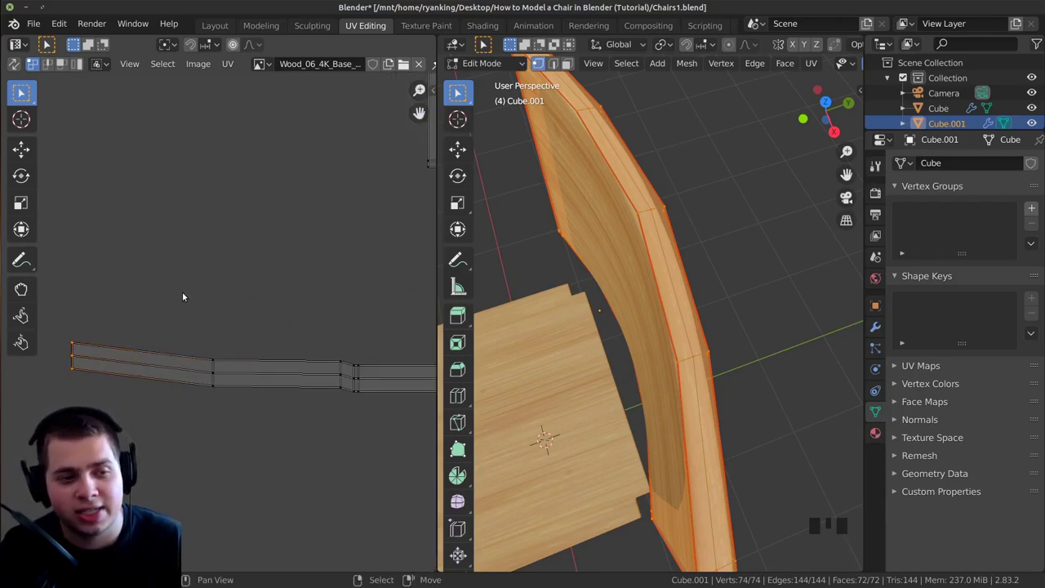
key("g")
left_click(128, 289)
Select the two outermost UV columns at the strip's opposite end and lower them along Y towards the straight section
scroll(217, 373, "down", 1)
scroll(329, 366, "up", 2)
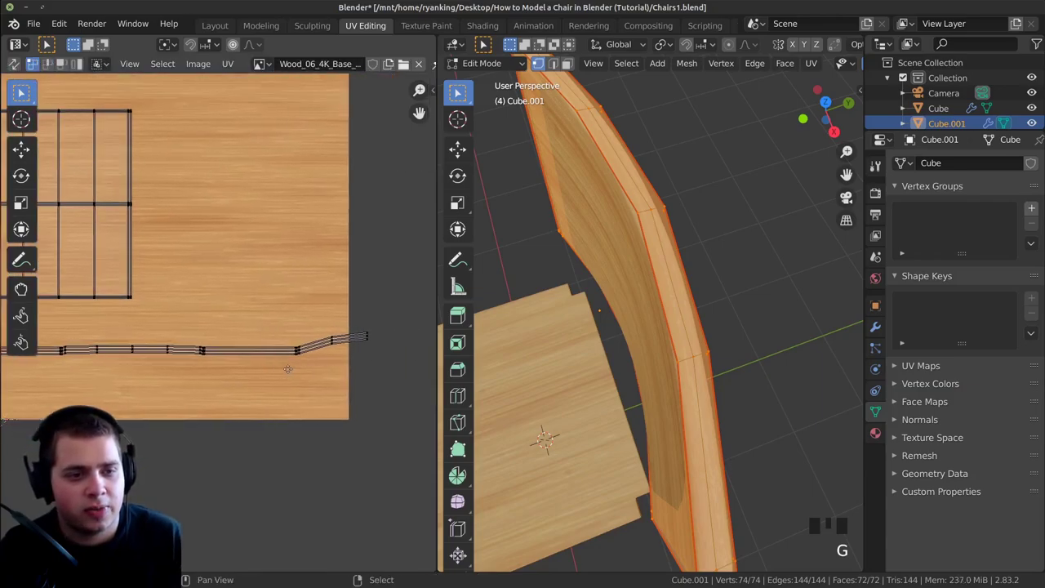
scroll(341, 374, "up", 1)
key("a")
key("a")
key("a")
middle_click_drag(344, 383, 322, 376)
key("alt+a")
left_click_drag(301, 295, 406, 409)
middle_click_drag(361, 378, 315, 361)
key("g")
key("y")
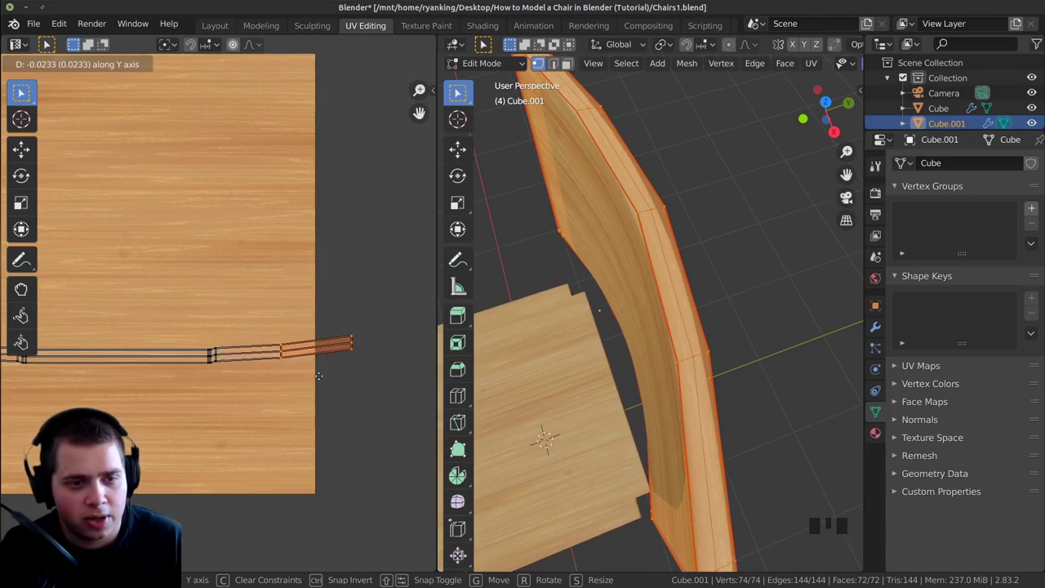
left_click(319, 382)
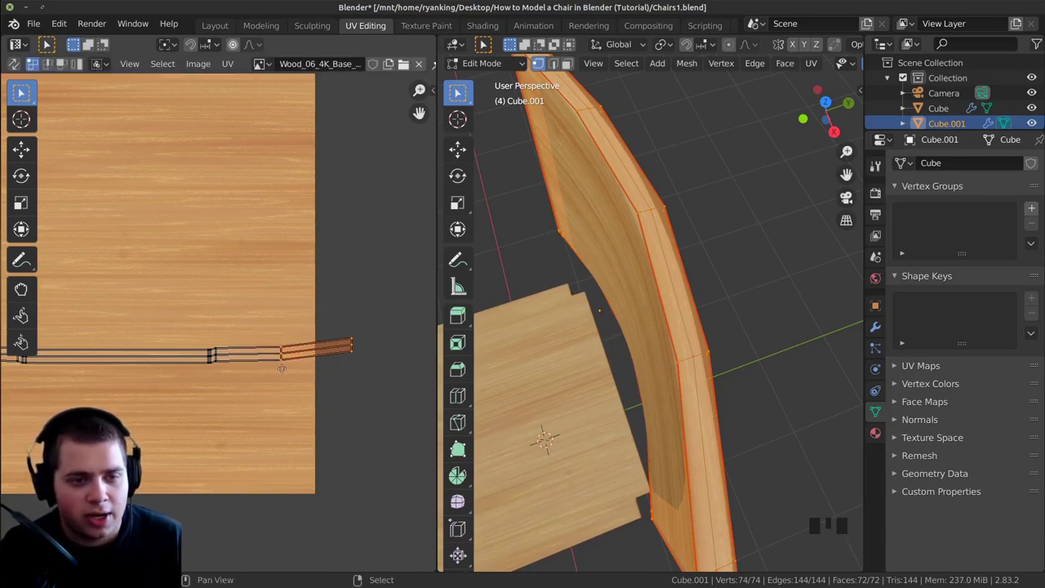
Keep only that end's outermost UV column selected and move it about -0.0137 along Y
scroll(269, 362, "up", 2)
key("b")
left_click_drag(329, 287, 237, 396)
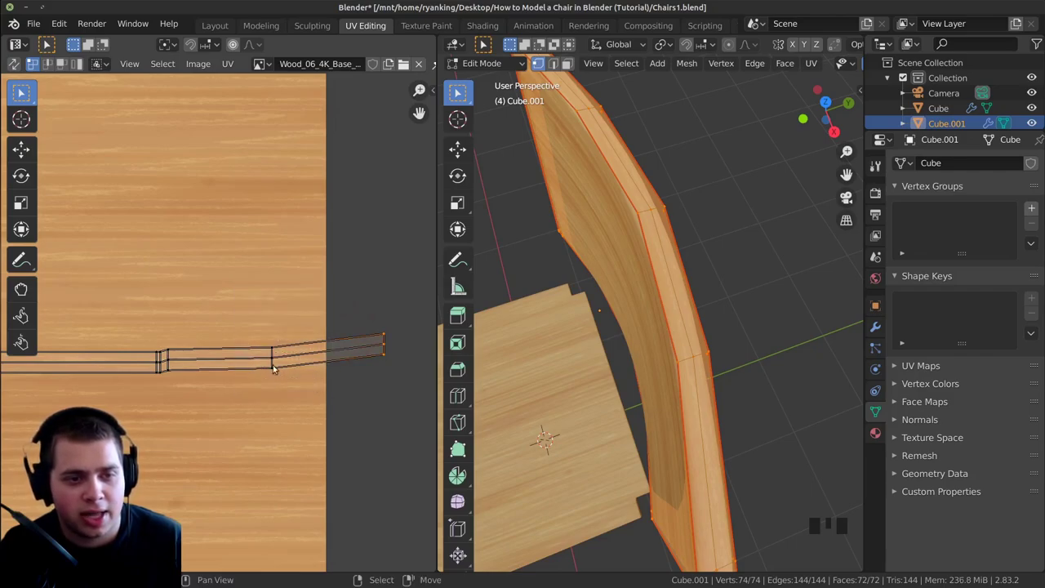
key("g")
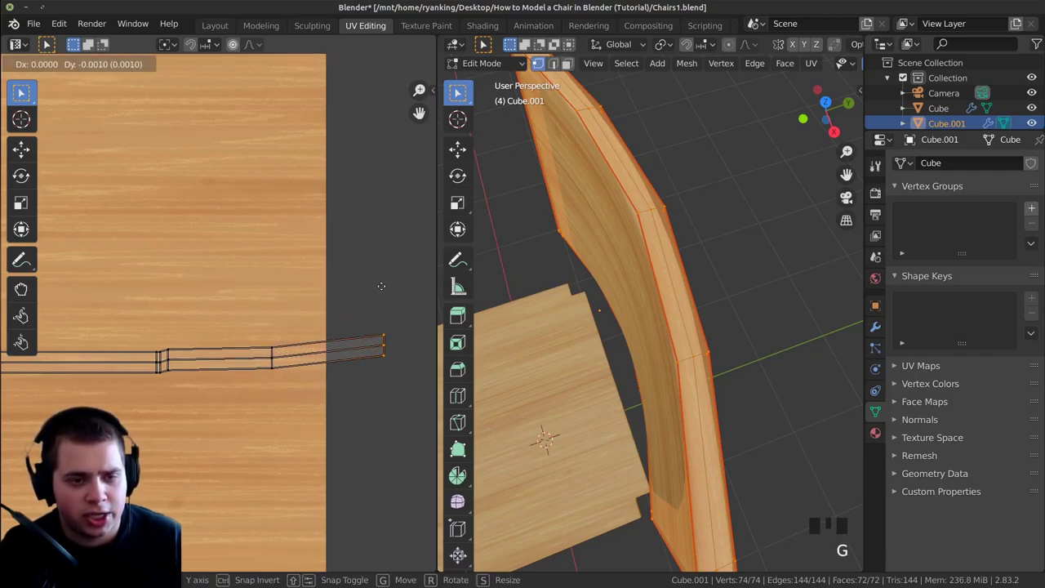
key("y")
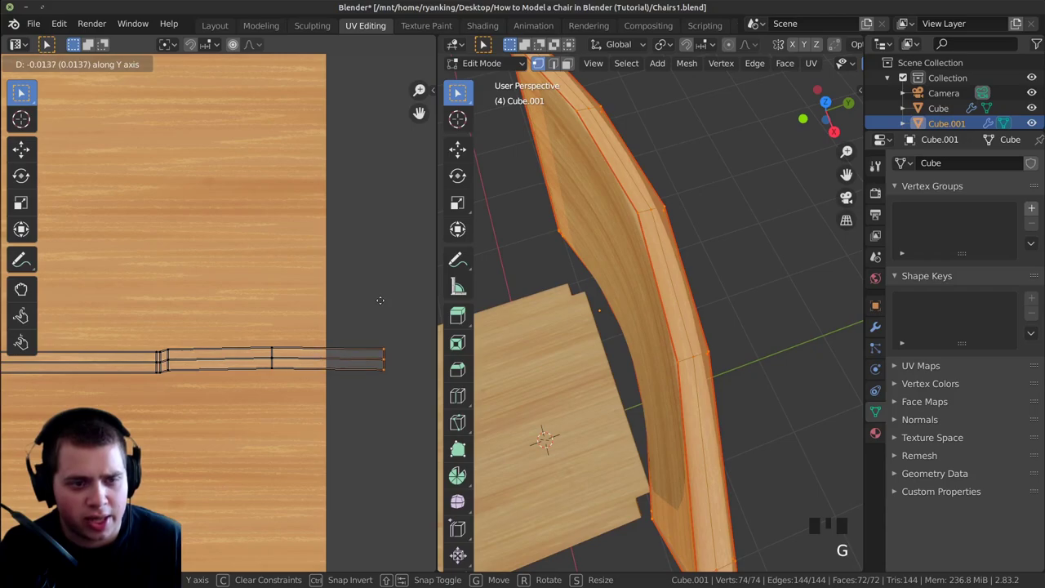
left_click(379, 300)
scroll(302, 368, "up", 6)
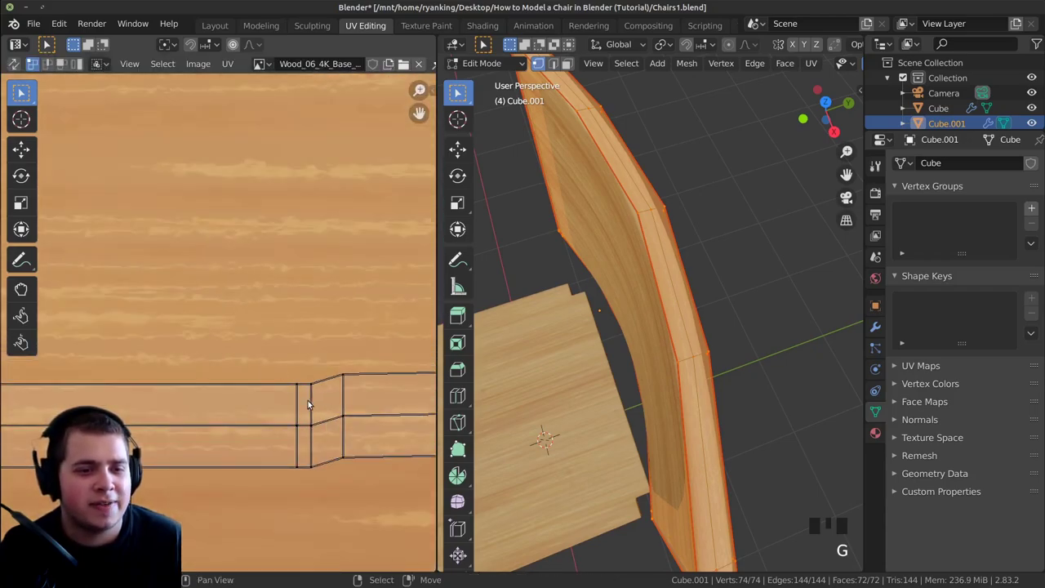
scroll(313, 393, "down", 6)
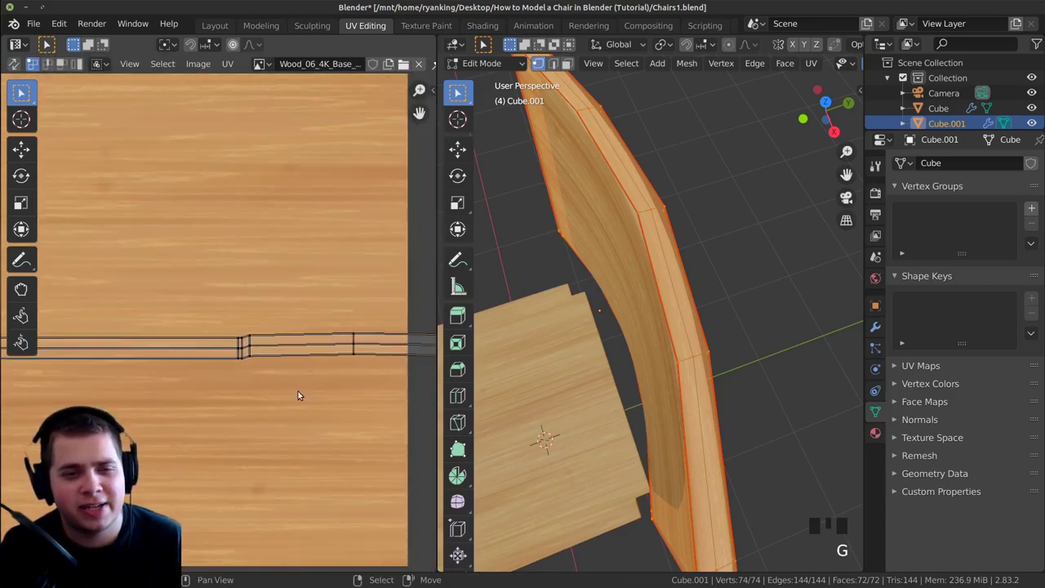
scroll(408, 373, "up", 2)
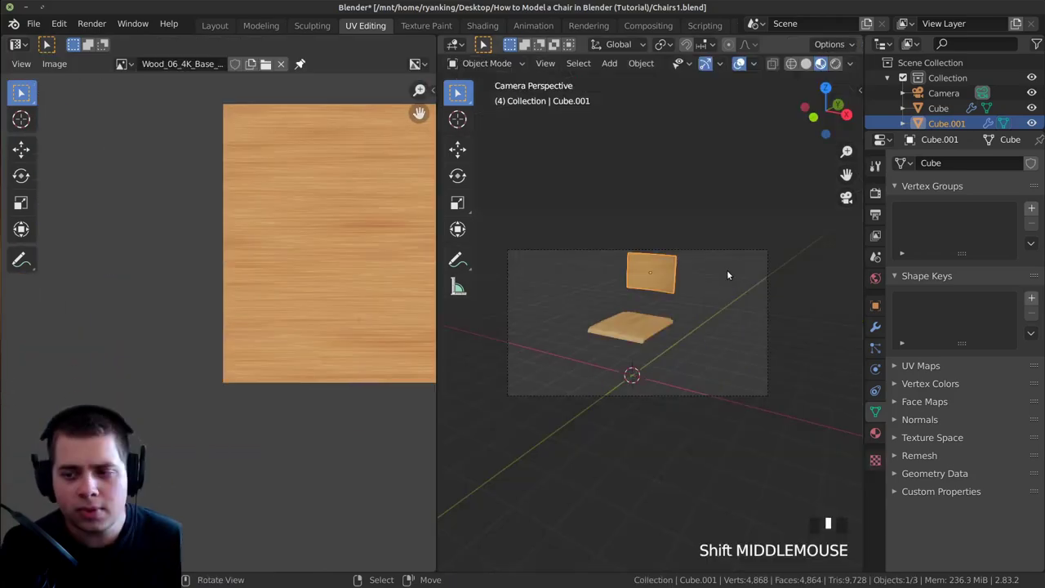
View the chair through the camera in the Shading workspace and unhide the chair legs
key("KP_0")
key("KP_0")
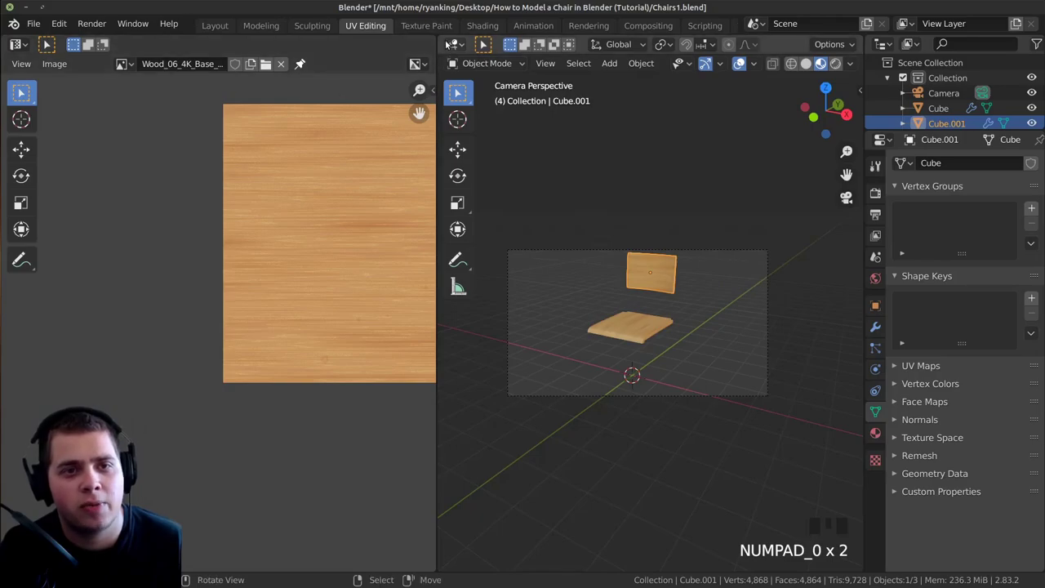
left_click(483, 25)
key("h")
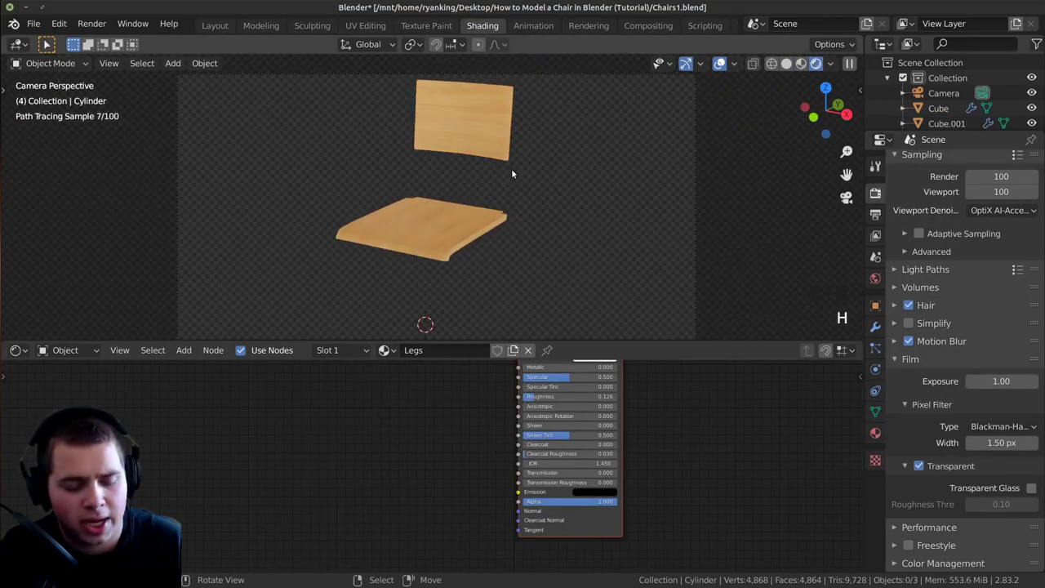
key("alt+h")
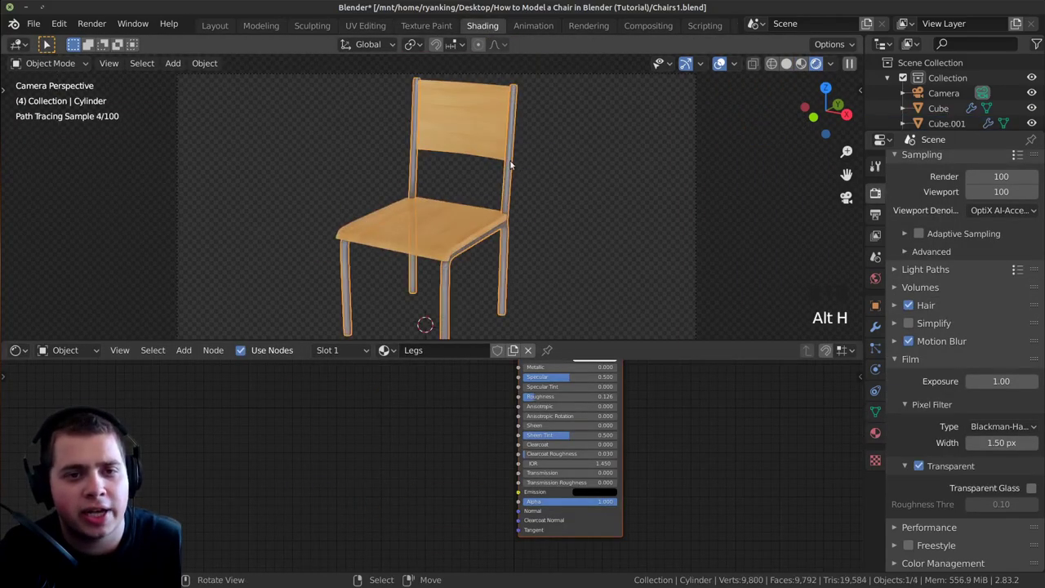
Select the chair's backrest so that its wood material is open for editing
left_click(521, 228)
middle_click_drag(512, 163, 447, 165, "shift")
scroll(478, 173, "up", 1)
scroll(478, 173, "up", 1)
right_click(446, 164)
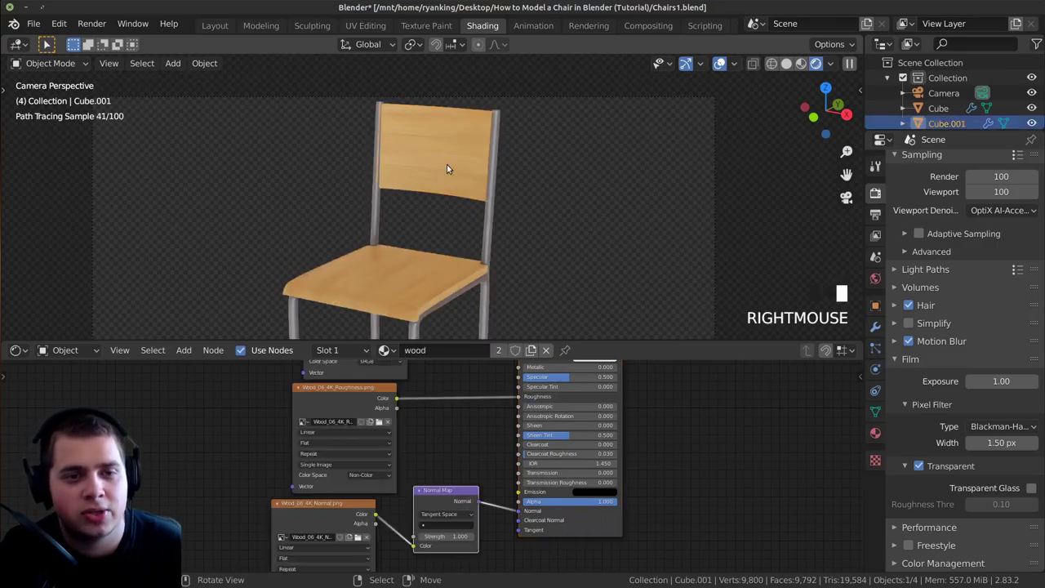
Add an RGB Curves node between the wood's base color texture and the Principled BSDF's Base Color input
middle_click_drag(401, 462, 400, 563)
scroll(400, 563, "up", 2)
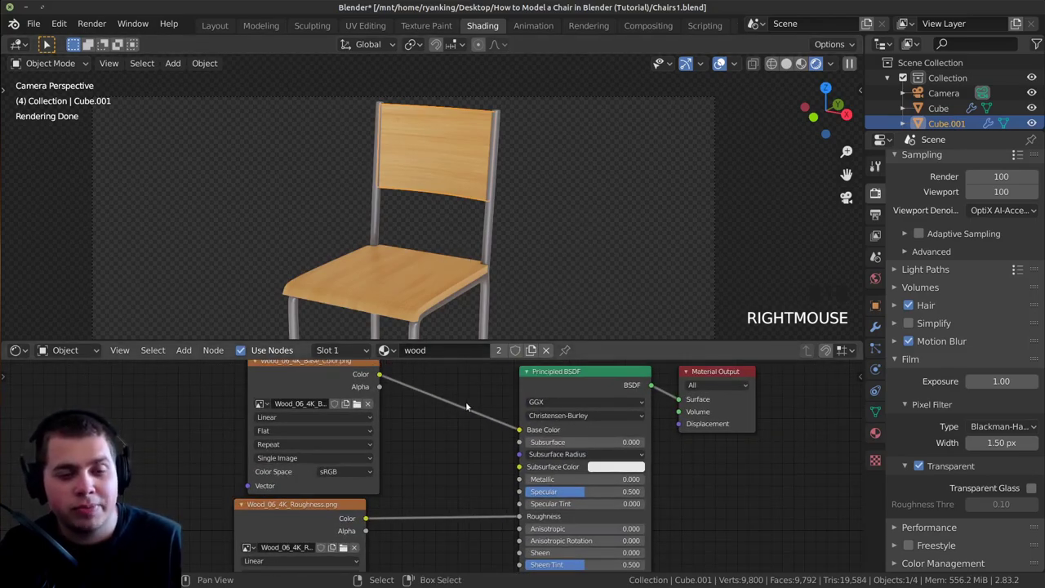
middle_click_drag(468, 404, 433, 492)
scroll(489, 527, "up", 1)
middle_click_drag(490, 526, 477, 584)
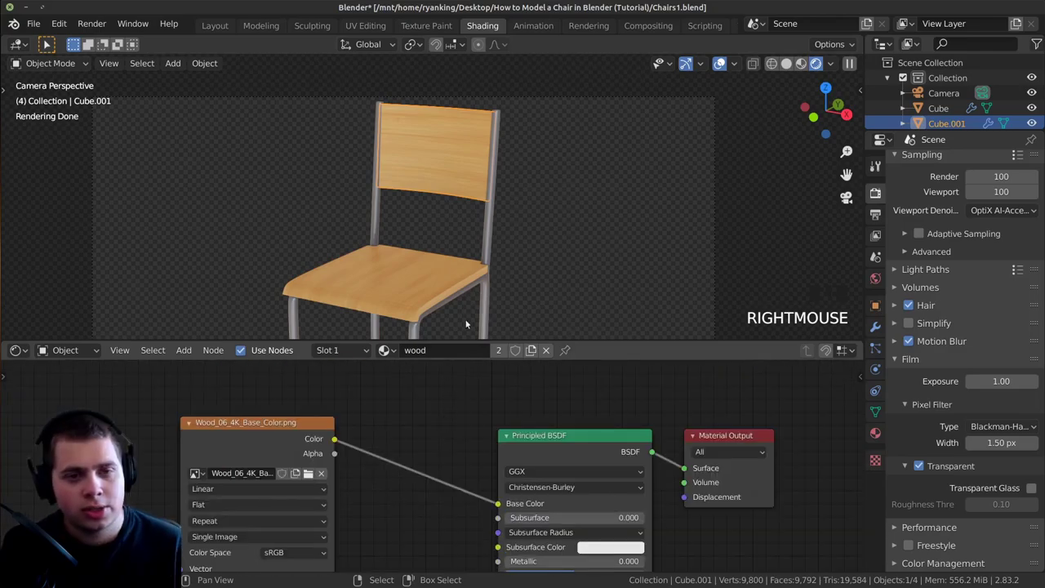
key("shift+a")
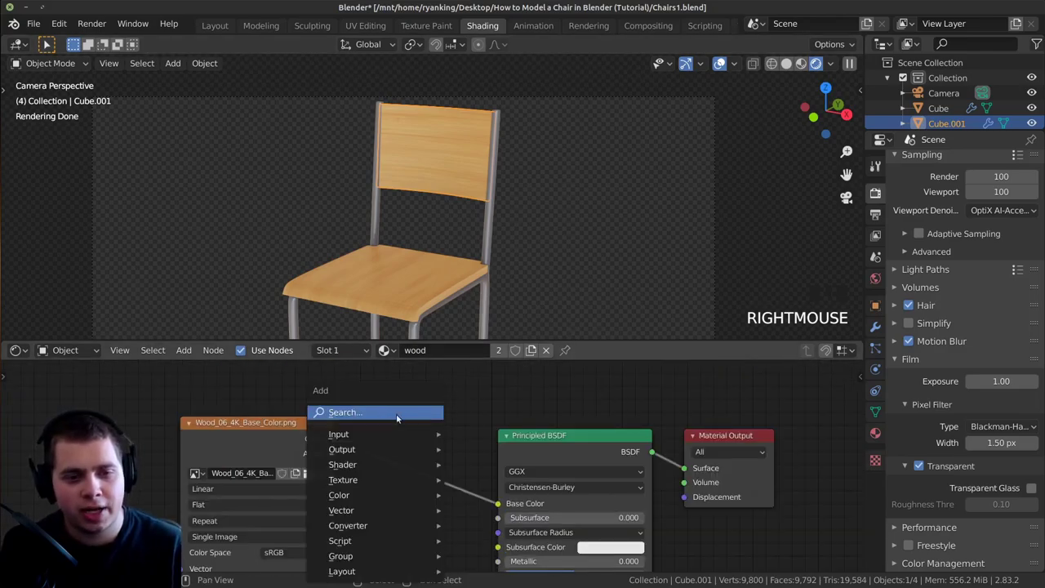
left_click(377, 415)
type("rgb")
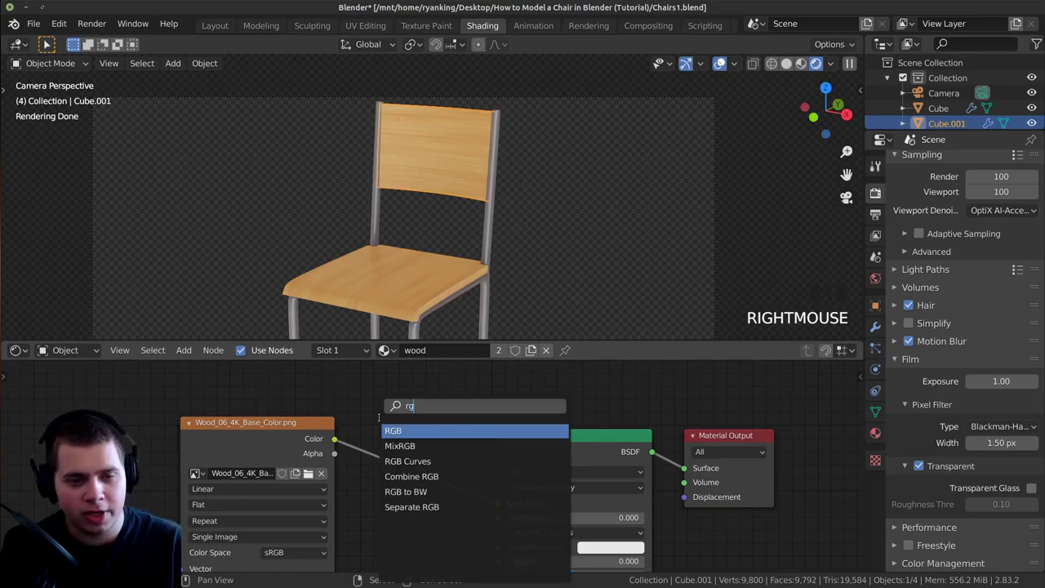
left_click(406, 461)
left_click(468, 431)
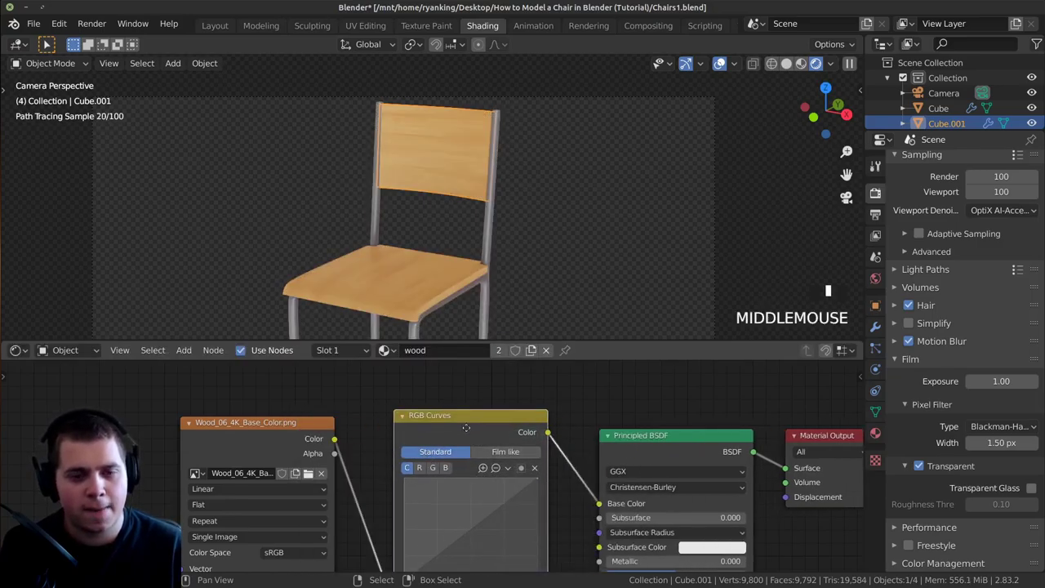
Darken the wood by pulling the combined curve's middle down to a point at about X 0.583, Y 0.451
scroll(404, 483, "up", 2)
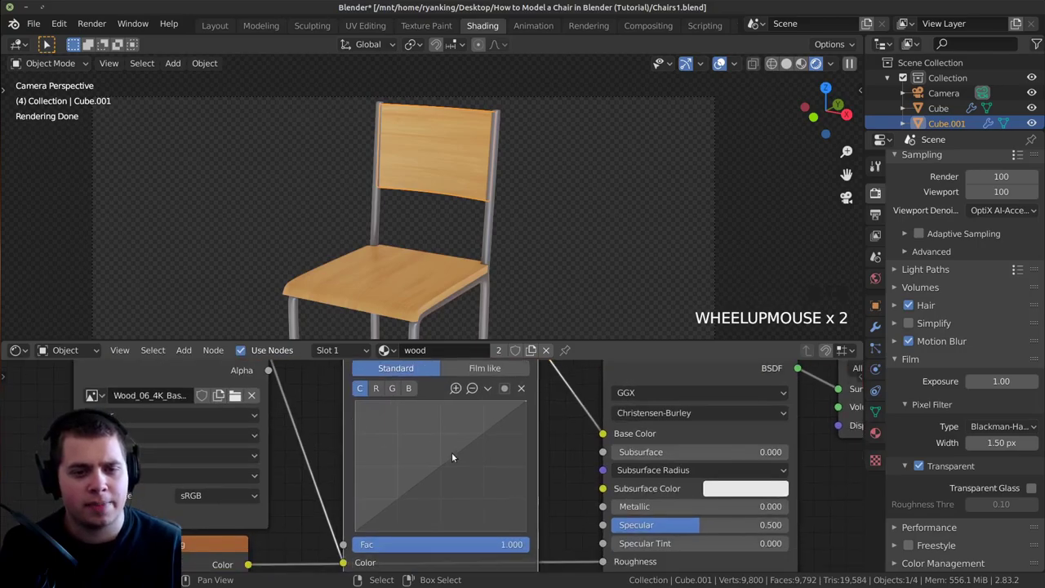
left_click_drag(443, 468, 455, 472)
left_click(458, 475)
scroll(445, 266, "down", 3)
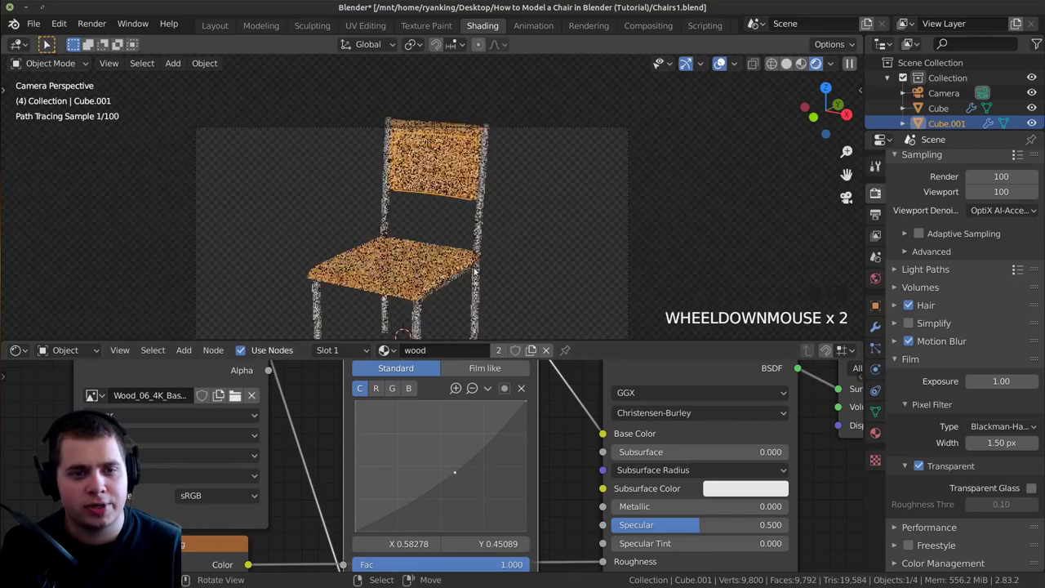
middle_click_drag(445, 266, 447, 237, "shift")
Shift the wood's Normal Map node away from its normal texture and set its strength to 0.5
scroll(400, 490, "down", 6)
mouse_move(400, 490)
middle_mouse_down()
mouse_move(398, 533)
mouse_move(392, 491)
middle_mouse_up()
scroll(398, 533, "up", 2)
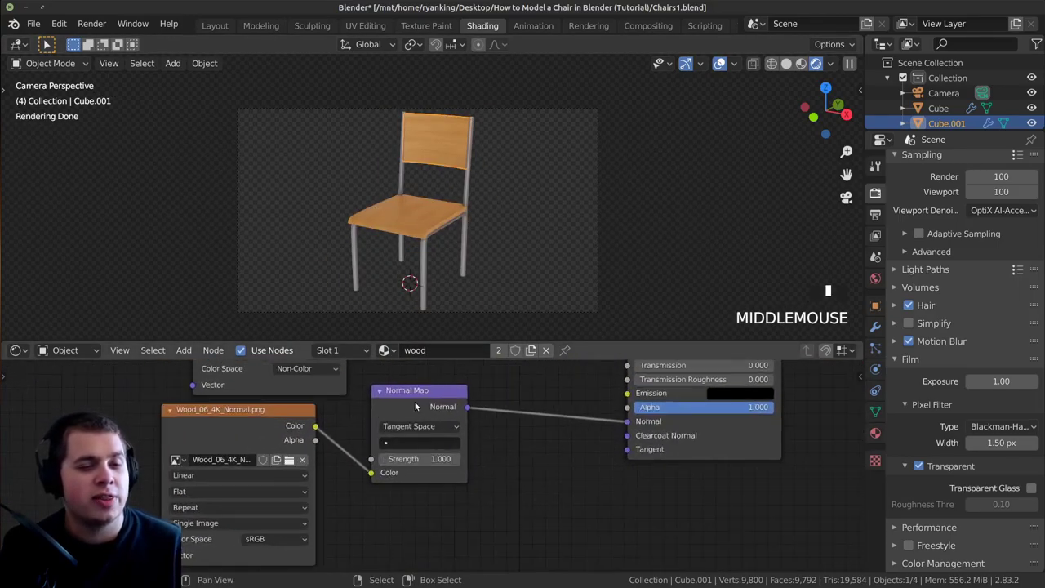
left_click(436, 417)
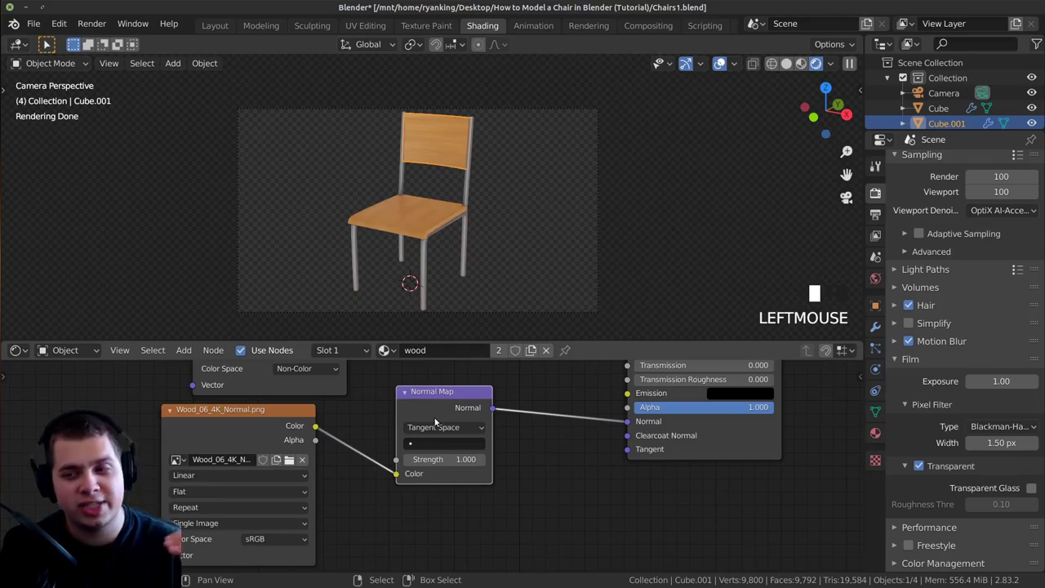
middle_click_drag(436, 422, 441, 458)
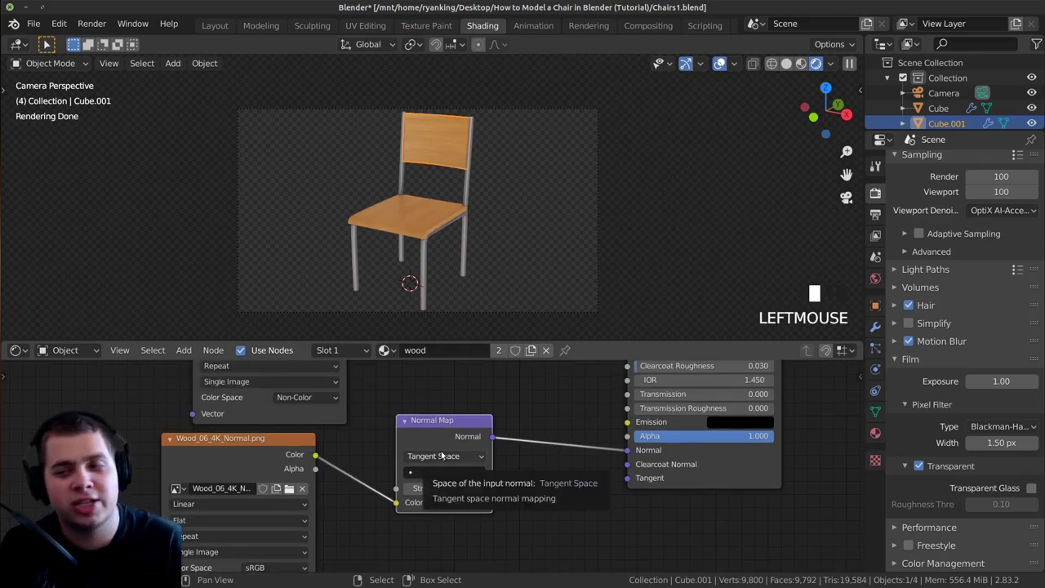
scroll(441, 456, "up", 1)
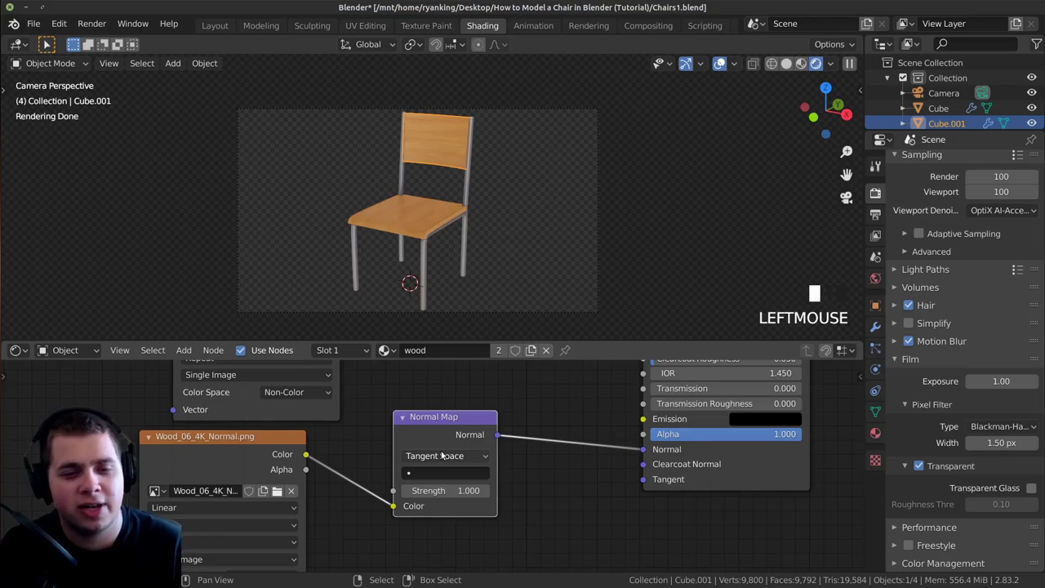
left_click(447, 488)
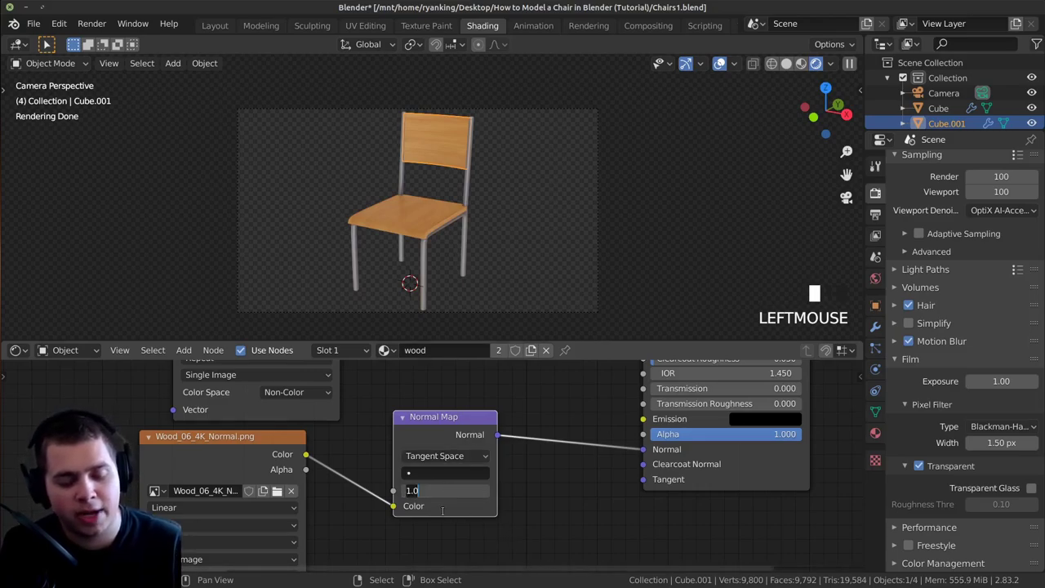
type("0.5")
key("Return")
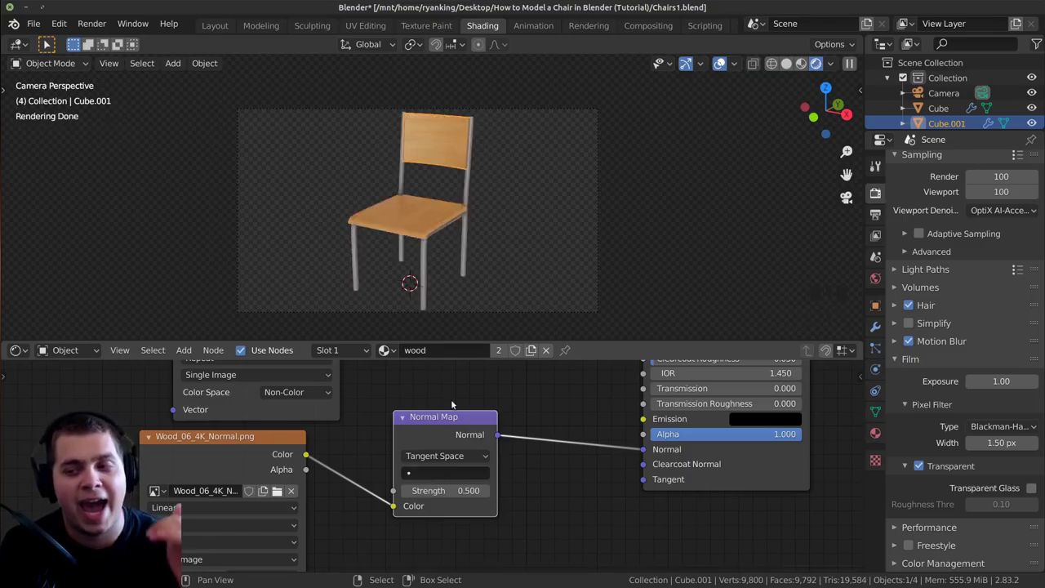
Examine the wood and metal materials on the seat, backrest and legs in the rendered camera view
scroll(385, 287, "up", 8)
middle_click_drag(385, 287, 344, 171, "shift")
scroll(490, 163, "up", 4)
middle_click_drag(490, 164, 517, 198, "shift")
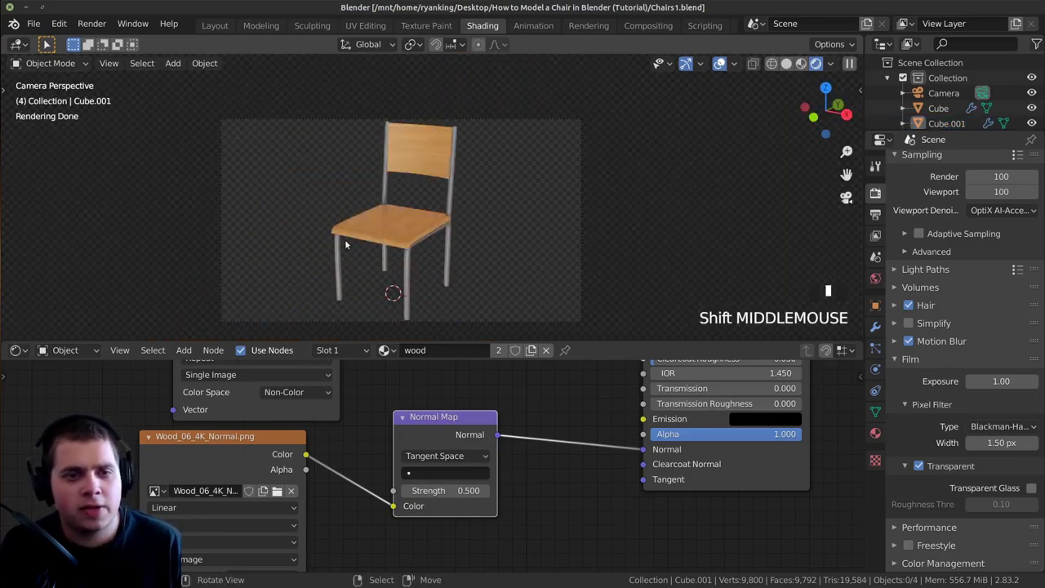
scroll(403, 245, "up", 2)
mouse_move(425, 242)
middle_mouse_down("shift")
mouse_move(480, 185)
mouse_move(337, 115)
middle_mouse_up("shift")
scroll(478, 189, "down", 2)
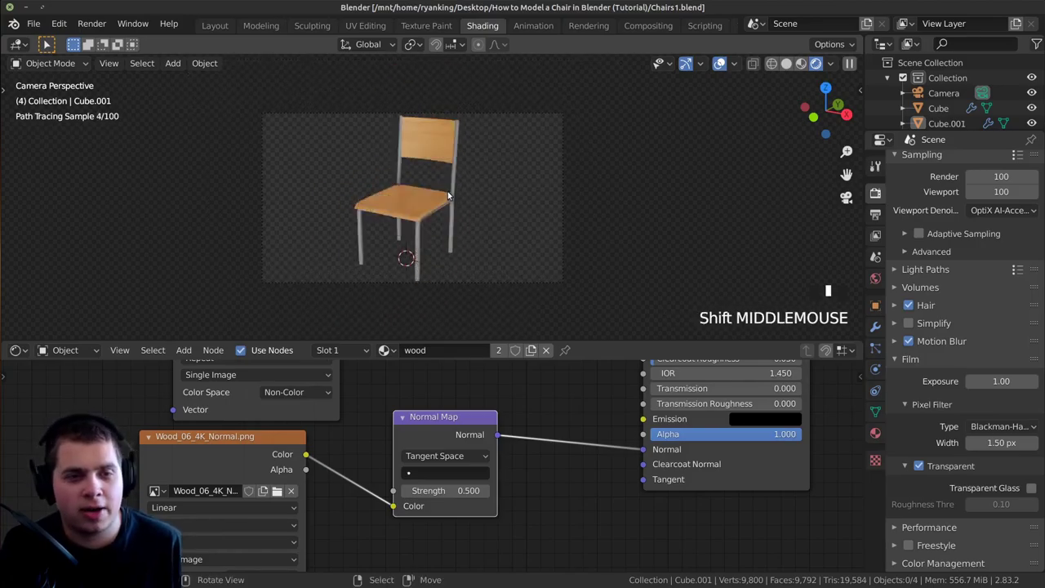
scroll(337, 115, "up", 1)
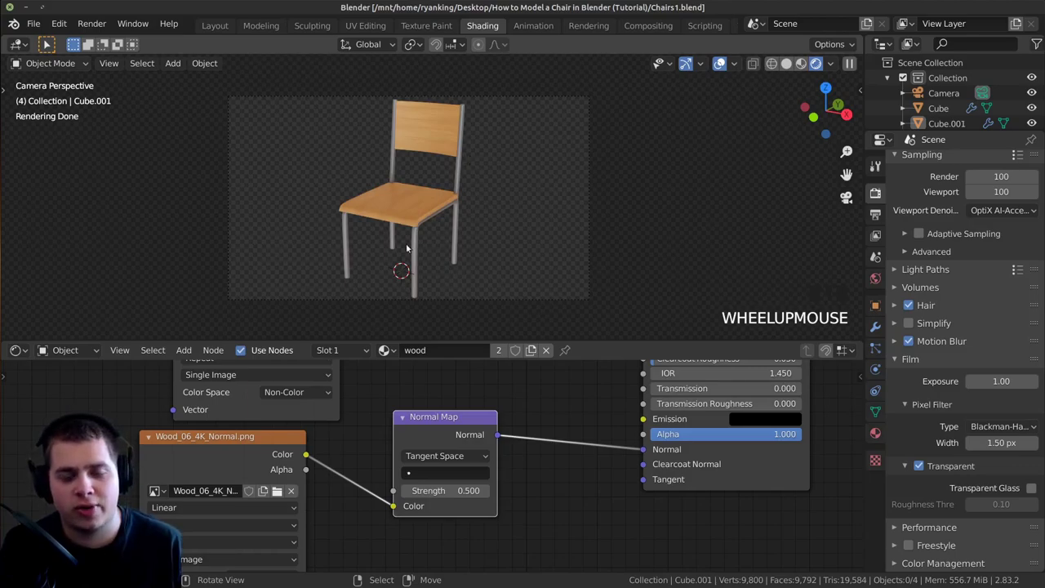
scroll(470, 202, "down", 2)
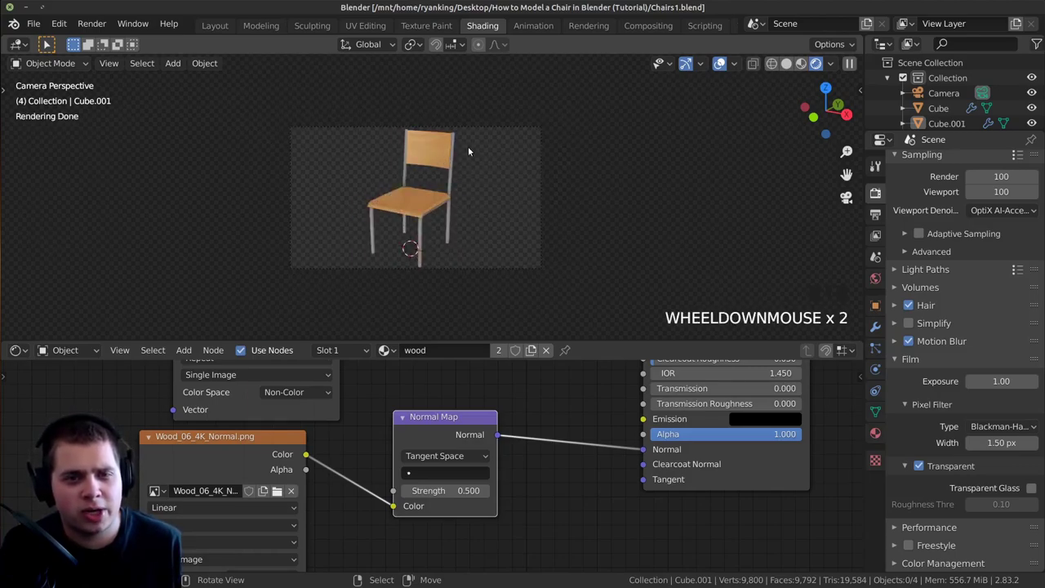
Set a render region that covers the entire camera frame around the chair
key("ctrl+b")
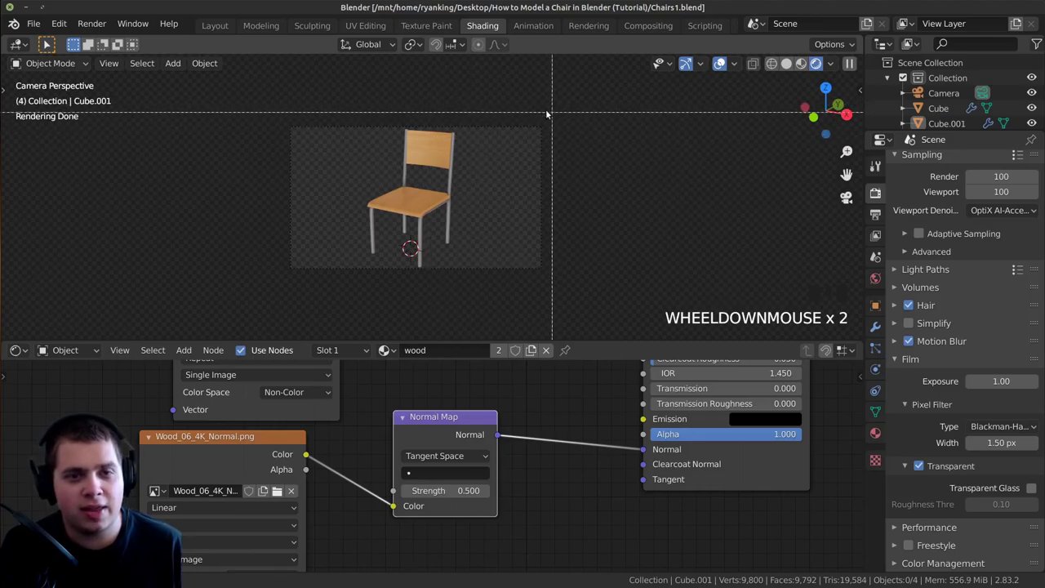
left_click_drag(609, 99, 510, 160)
key("ctrl+b")
left_click_drag(545, 276, 287, 125)
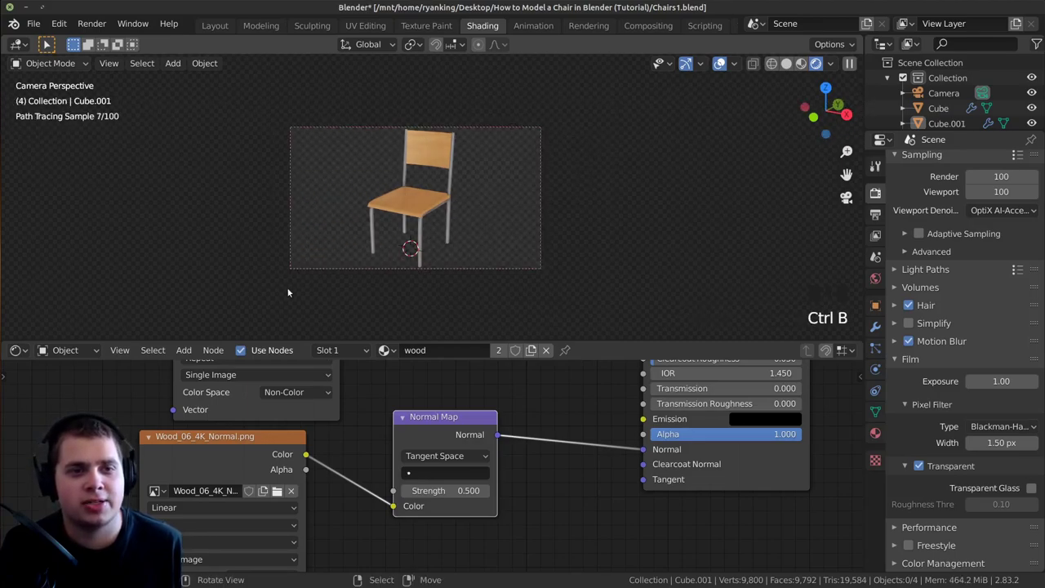
scroll(377, 271, "up", 2)
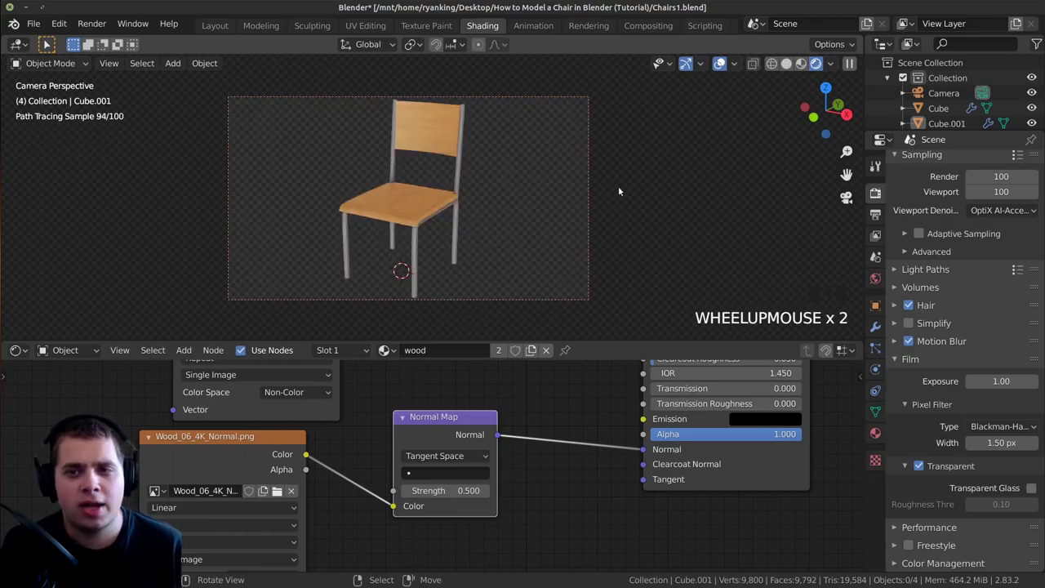
Leave the camera view, switch the viewport to solid shading and select the camera
scroll(974, 230, "up", 3)
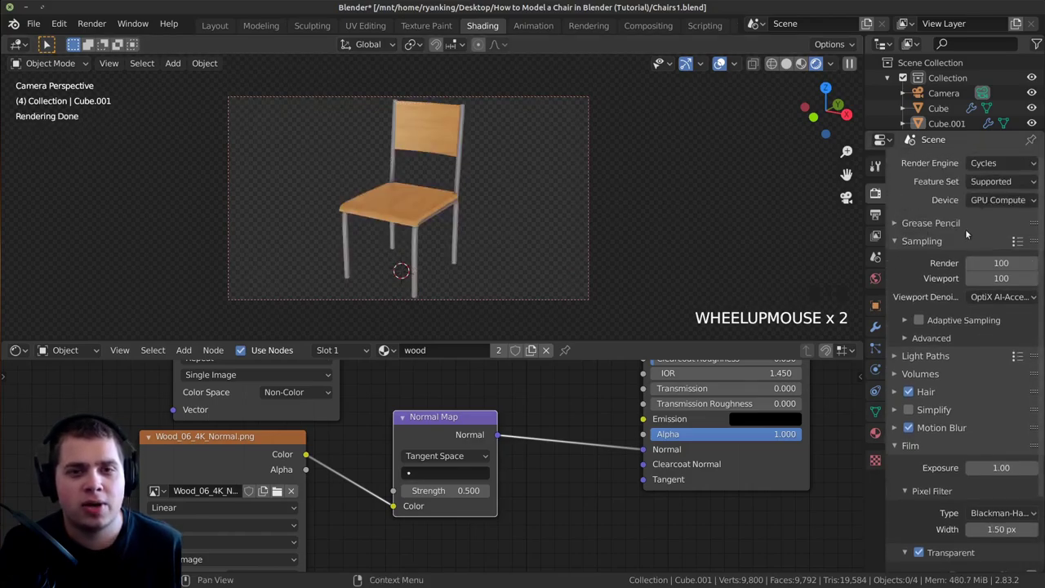
middle_click_drag(531, 103, 419, 187)
key("z")
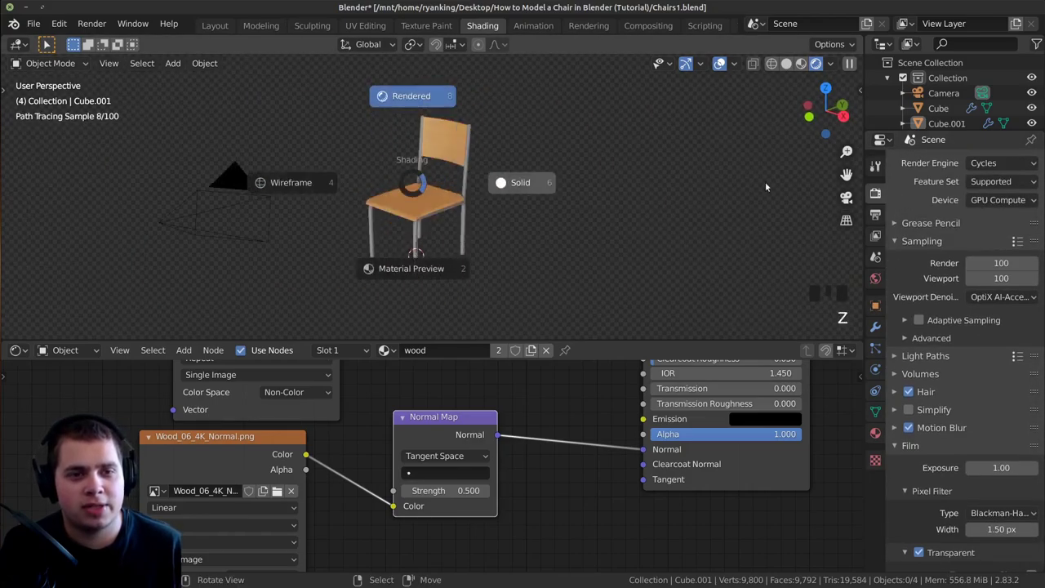
right_click(239, 177)
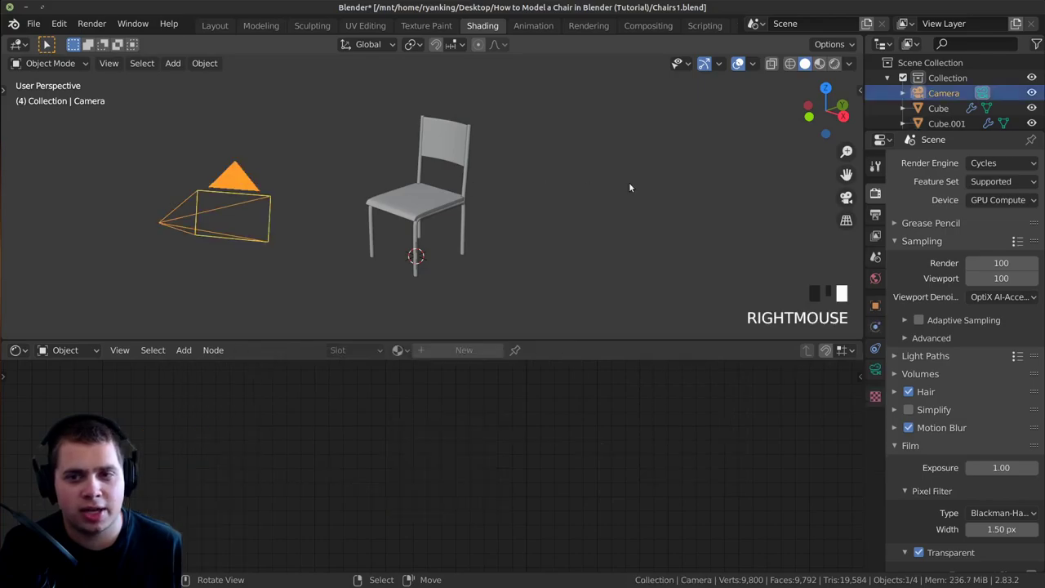
Set the vertical render resolution to 1920 px for a square frame and view the chair through the camera
left_click(878, 214)
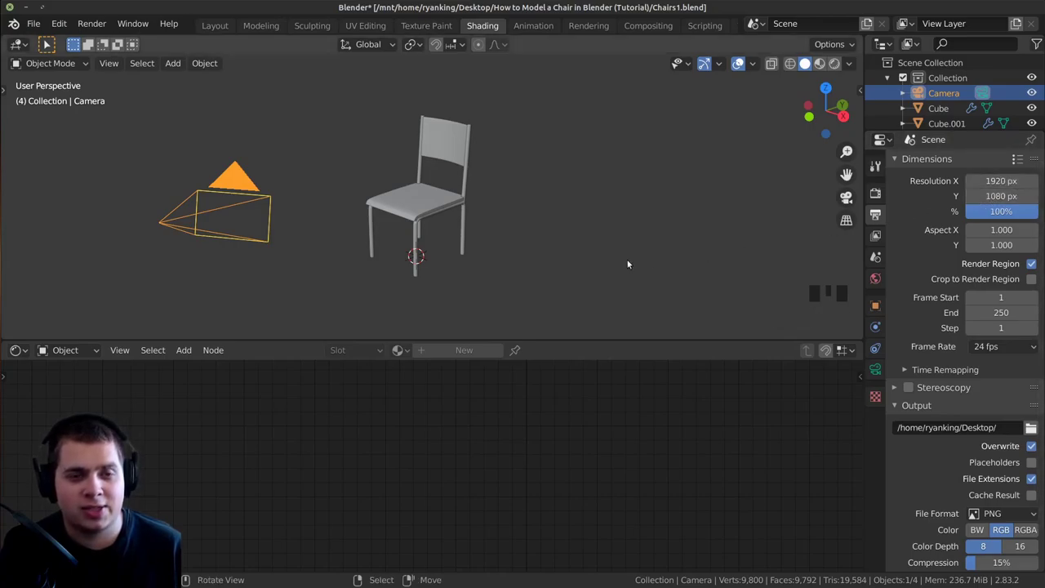
middle_click_drag(574, 251, 646, 246)
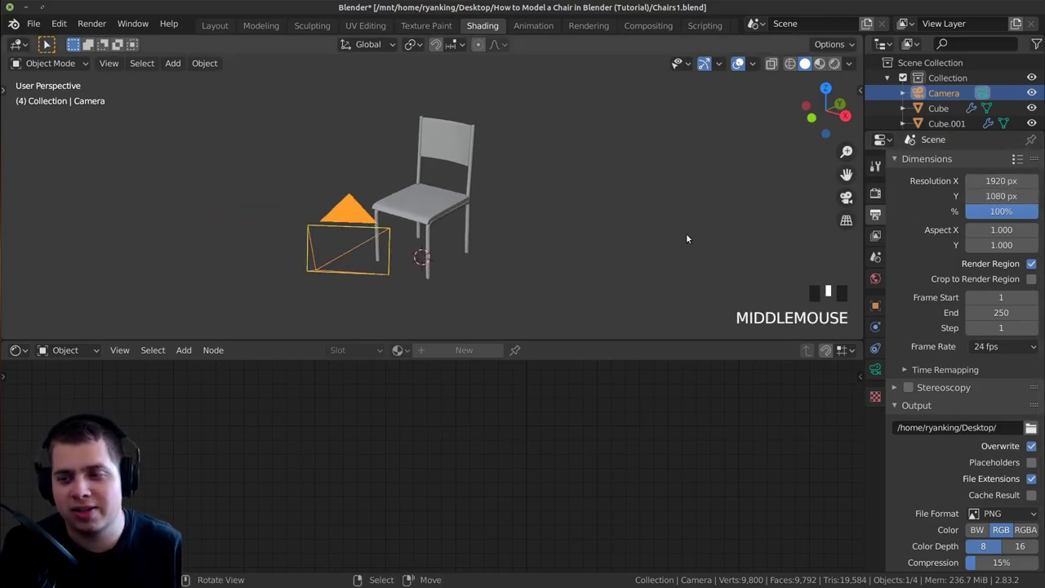
left_click(990, 196)
left_click(990, 196)
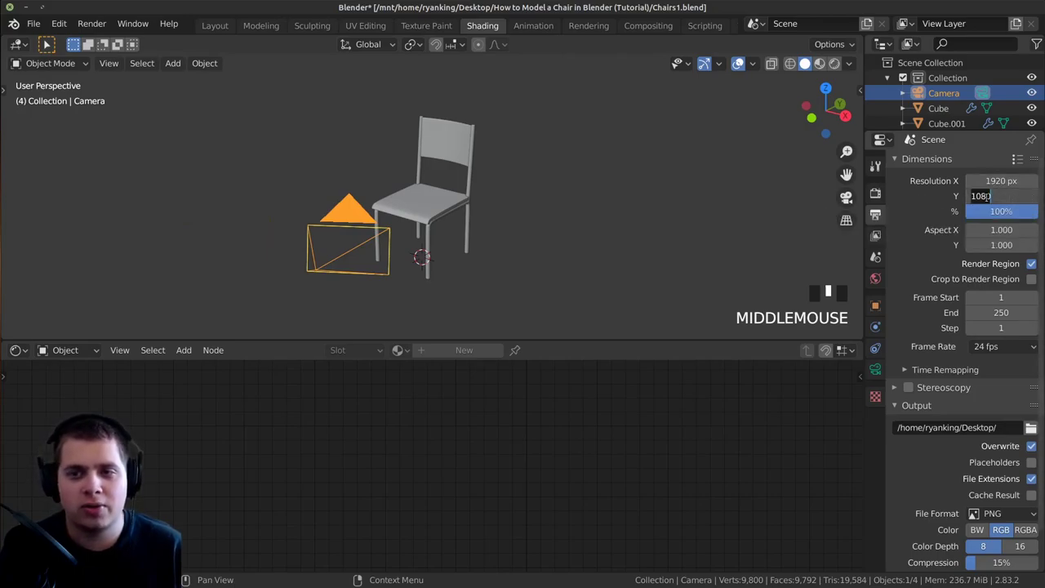
key("BackSpace")
key("BackSpace")
key("BackSpace")
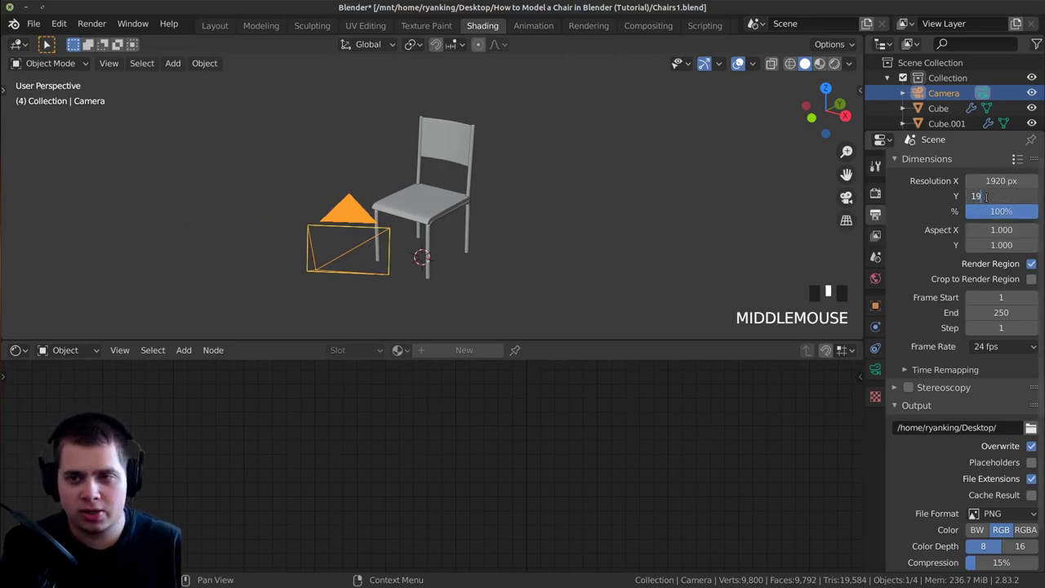
type("920")
key("Return")
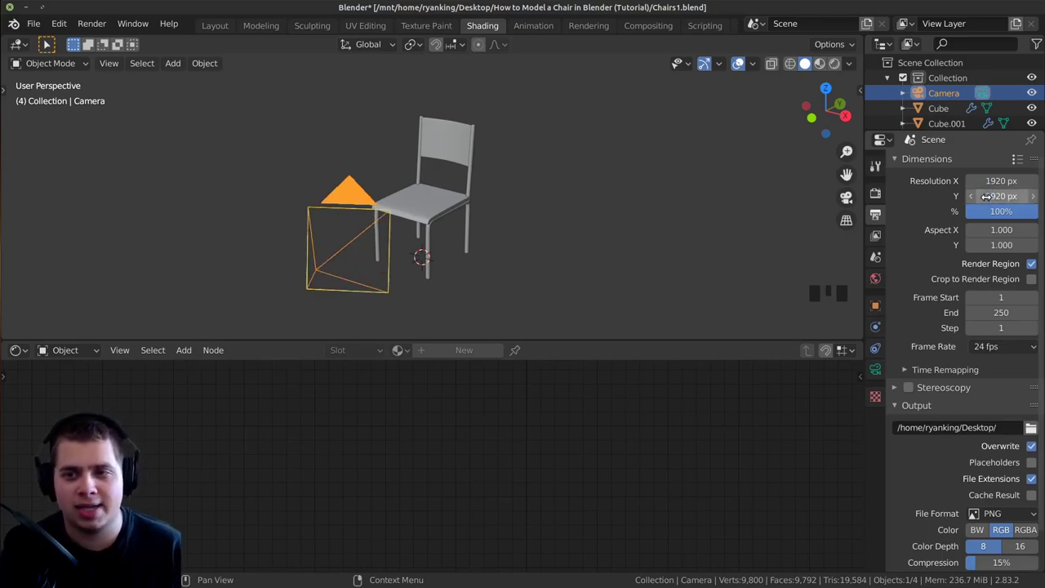
mouse_move(759, 213)
middle_mouse_down()
mouse_move(730, 212)
mouse_move(744, 207)
middle_mouse_up()
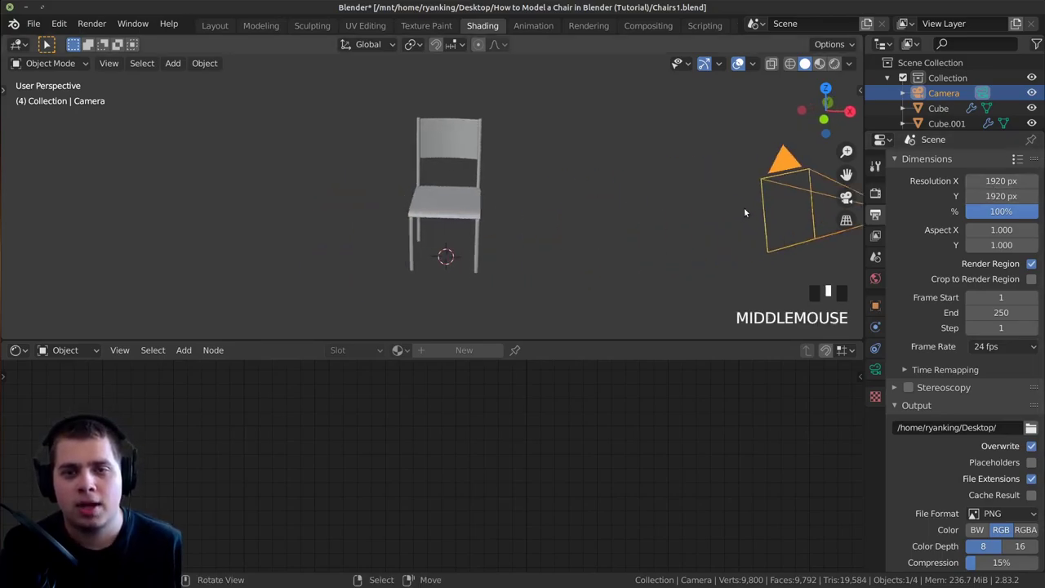
key("KP_0")
scroll(480, 226, "down", 4)
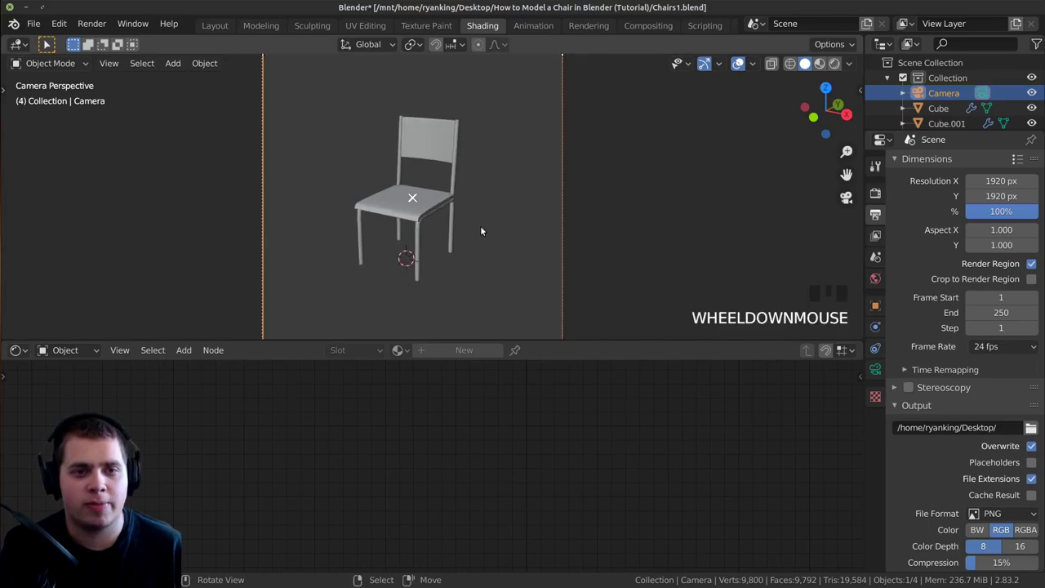
key("Home")
Clear the selection and show the chair from directly above in the Layout workspace
key("alt+a")
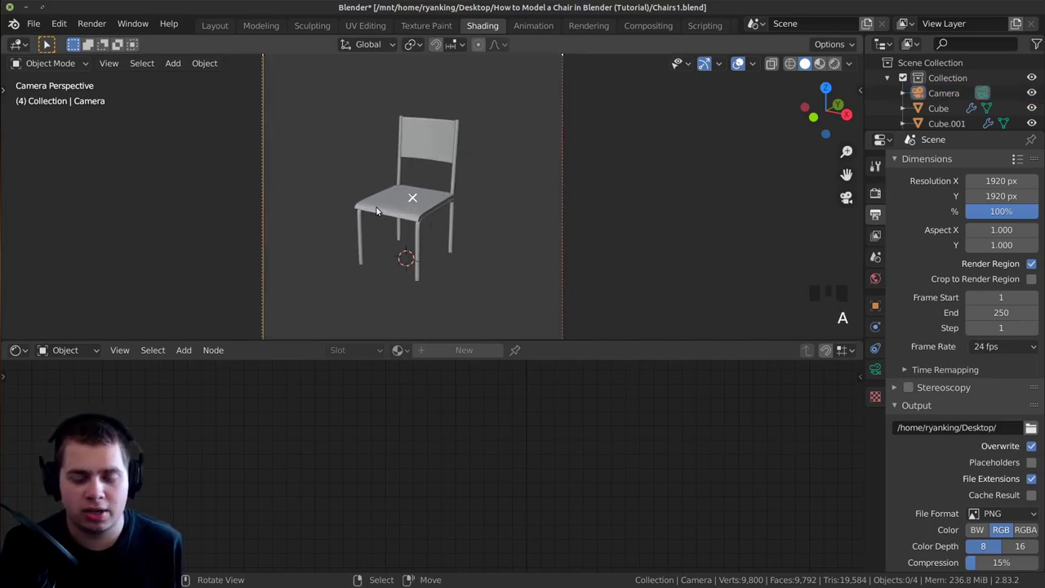
key("KP_7")
scroll(405, 202, "up", 1)
middle_click_drag(482, 200, 424, 164, "shift")
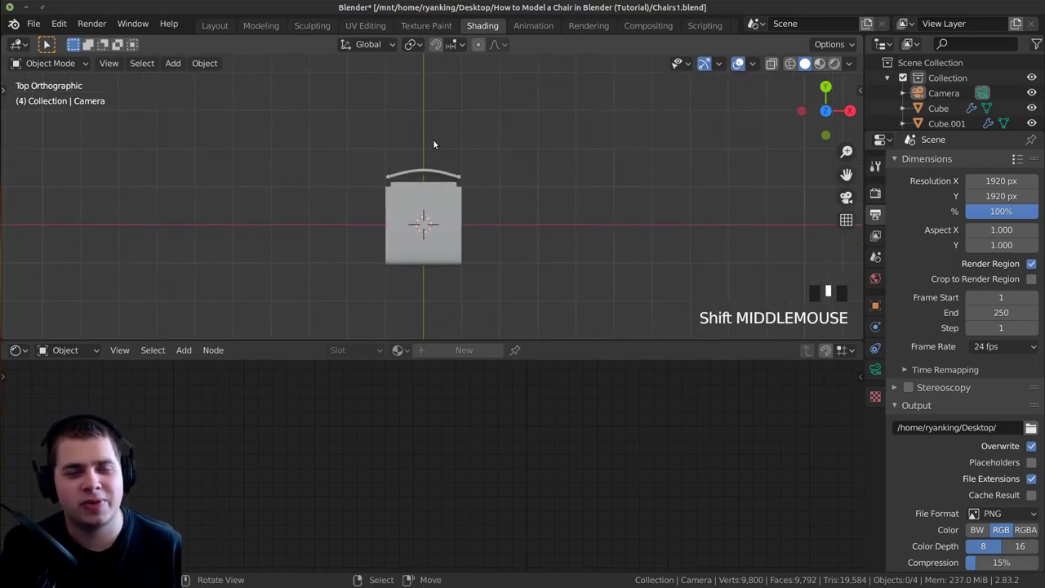
left_click(214, 25)
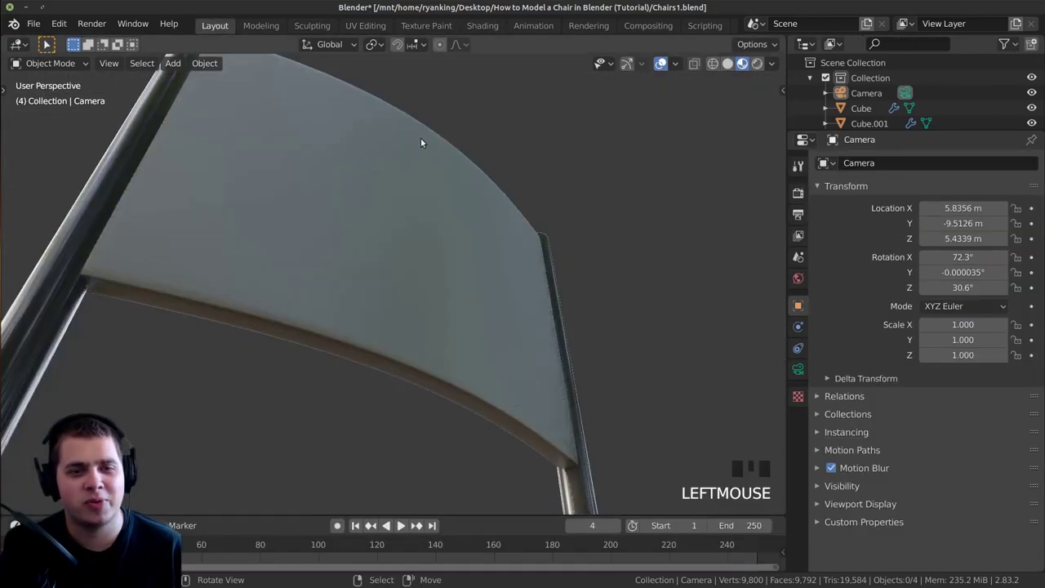
middle_click_drag(420, 136, 21, 137)
key("KP_7")
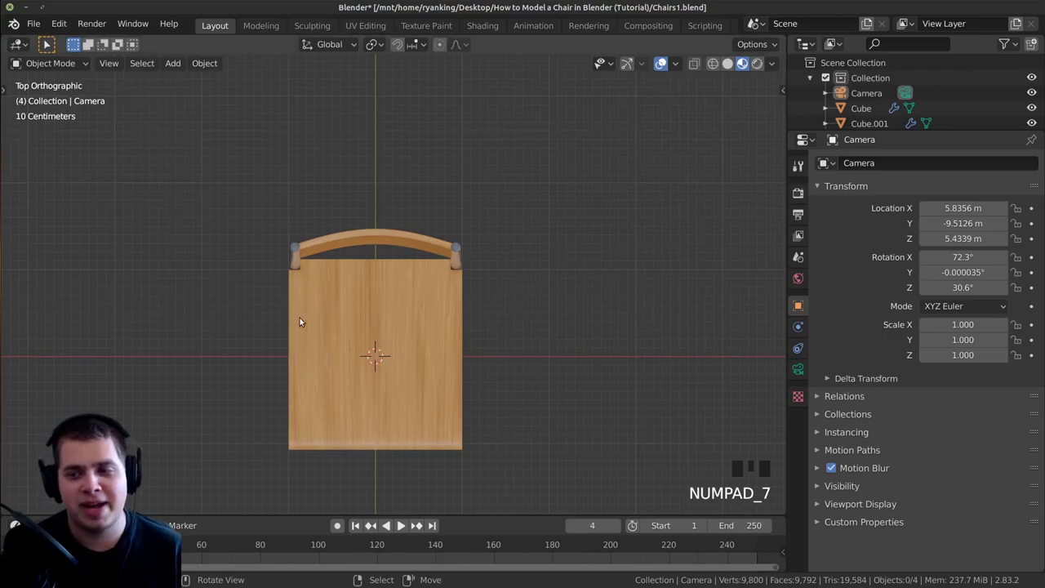
middle_click_drag(300, 322, 262, 262, "shift")
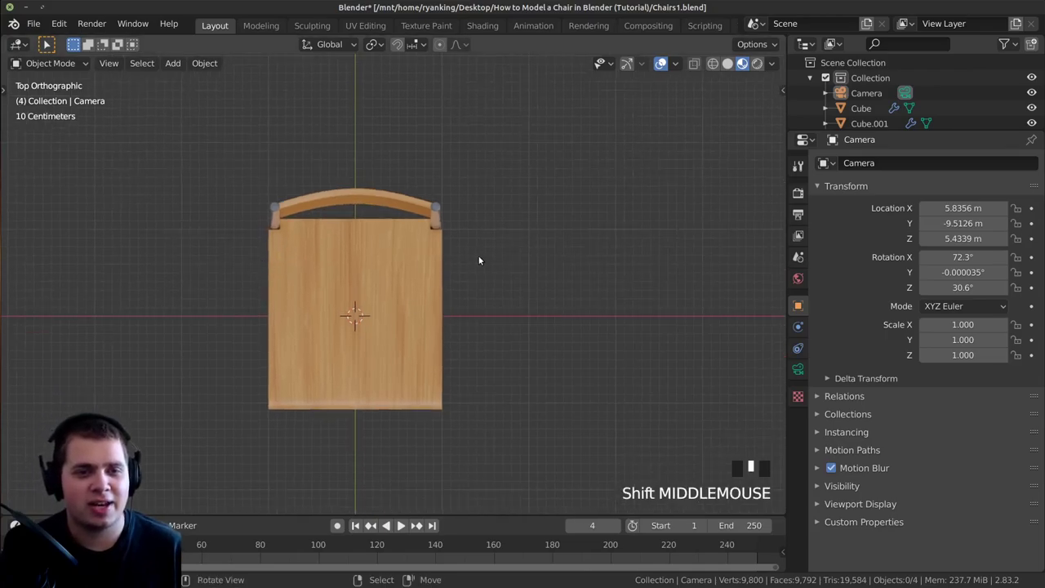
Select the seat, legs and backrest together and rotate the whole chair about 22° clockwise in top view
right_click(394, 263)
right_click(401, 245, "shift")
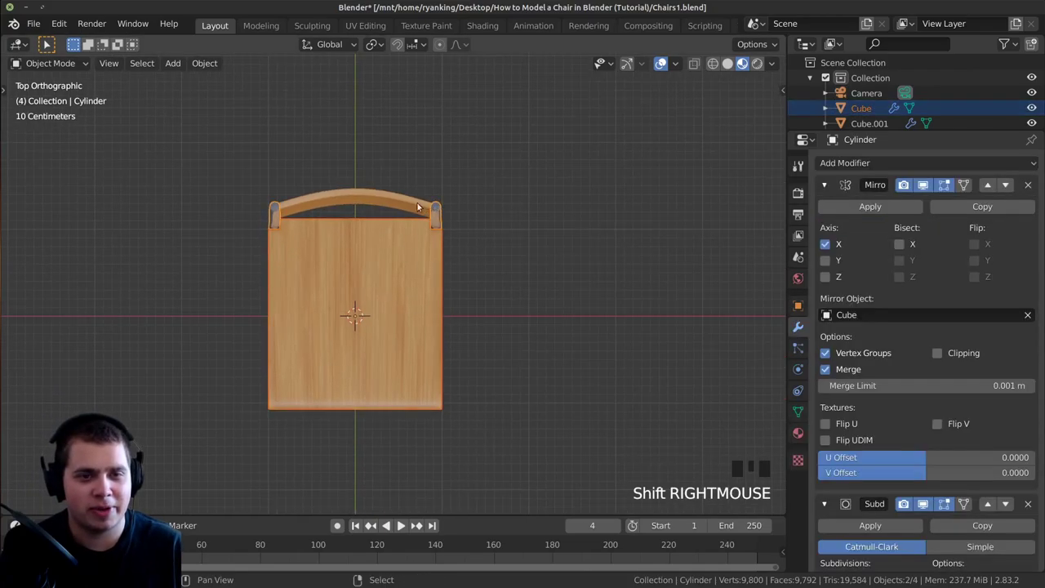
right_click(406, 234, "shift")
key("g")
key("Escape")
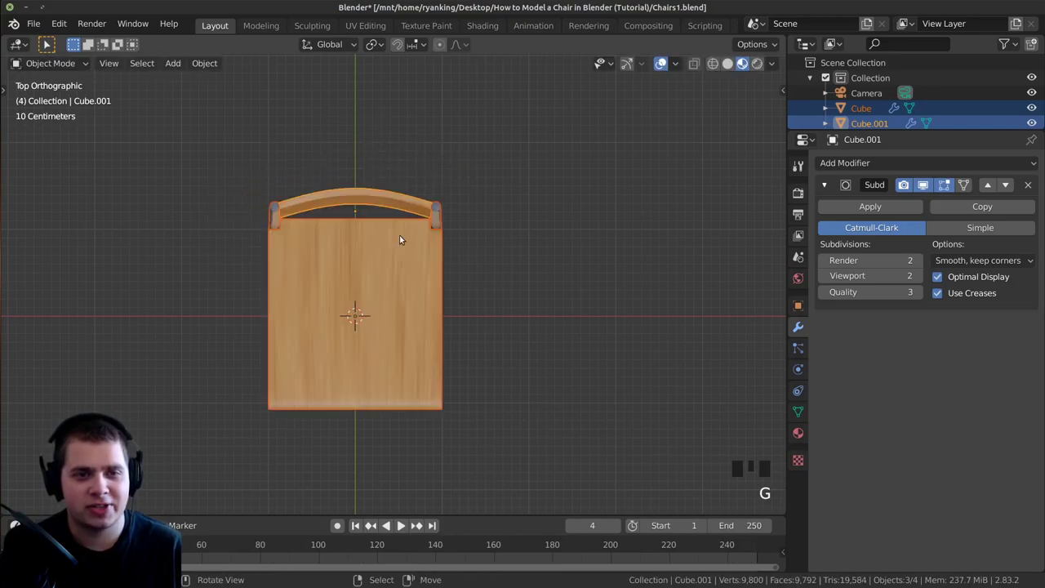
scroll(401, 222, "down", 2)
middle_click_drag(401, 222, 457, 187, "shift")
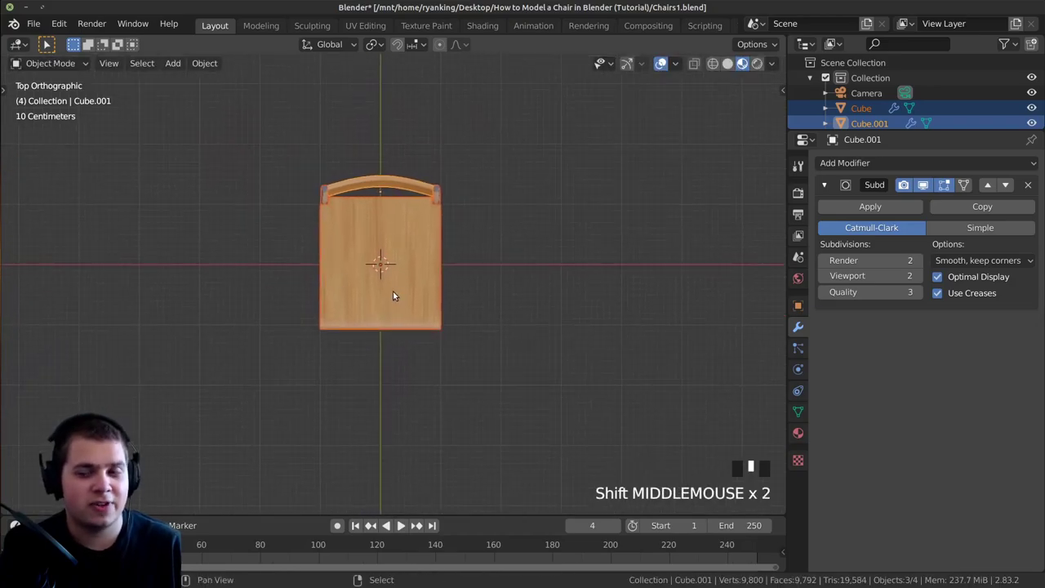
middle_click_drag(395, 294, 398, 281, "shift")
key("r")
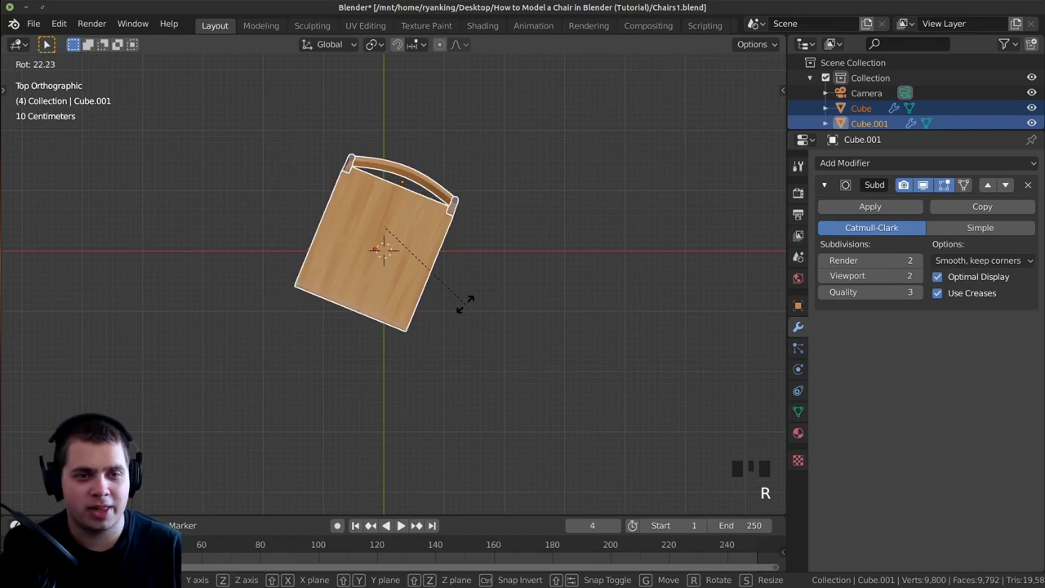
left_click(465, 303)
Move the chair about -0.7 m in X and -1.4 m in Y, away from the world origin
key("g")
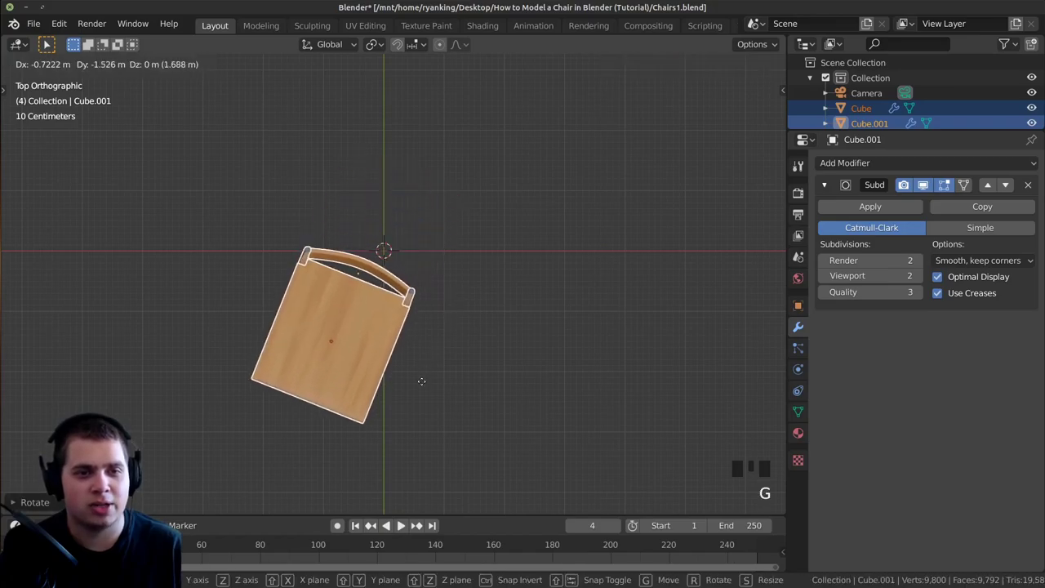
left_click(421, 376)
middle_click_drag(445, 278, 432, 313, "shift")
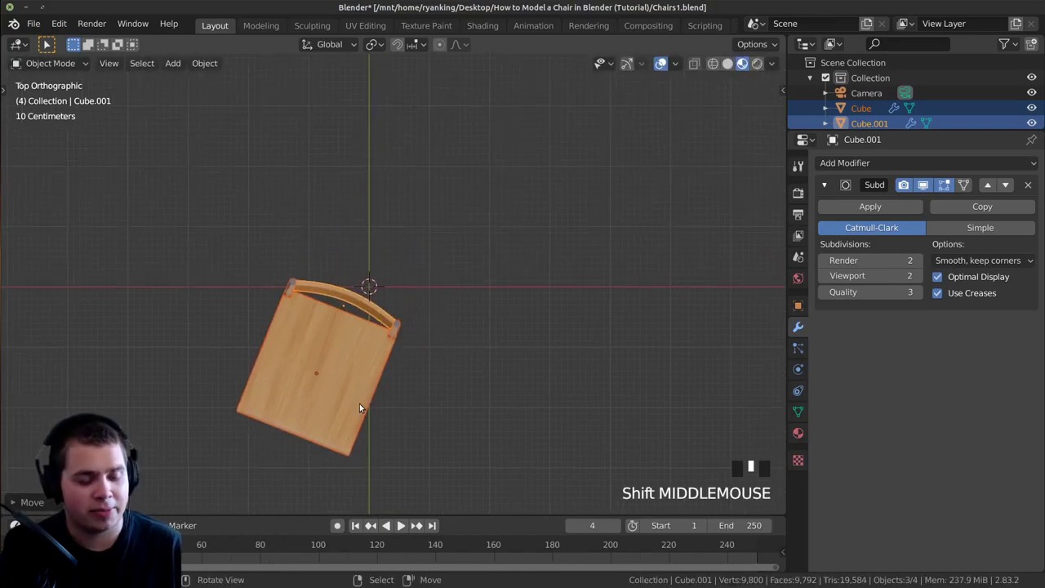
Duplicate the whole chair behind the first one and rotate the copy counterclockwise to face a different direction
key("shift+d")
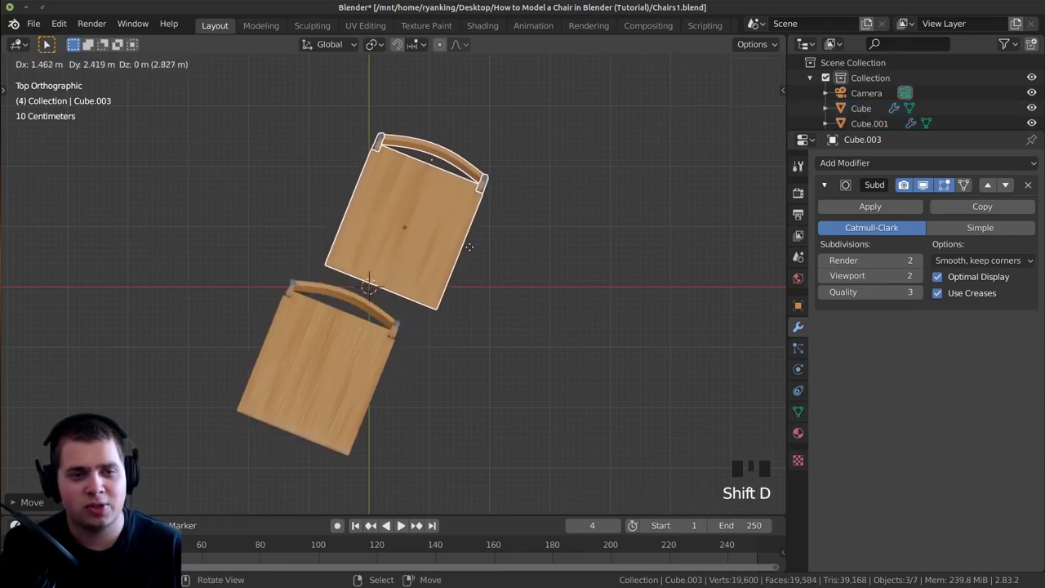
left_click(483, 224)
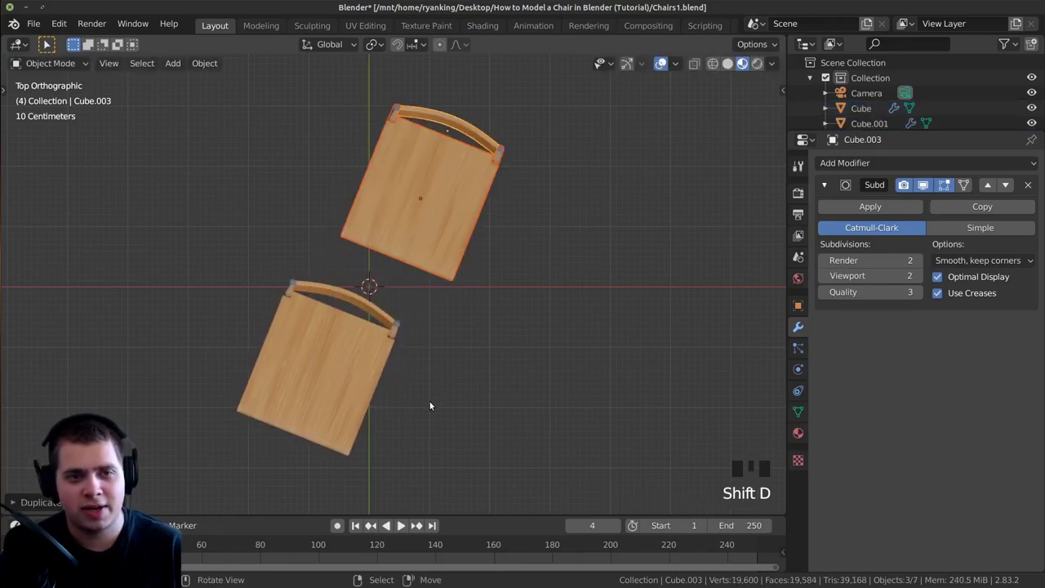
key("r")
left_click(546, 256)
Reposition the copied chair from above so it stands beside and behind the first chair within the camera frame
key("g")
left_click(433, 308)
middle_click_drag(434, 308, 395, 245)
key("KP_0")
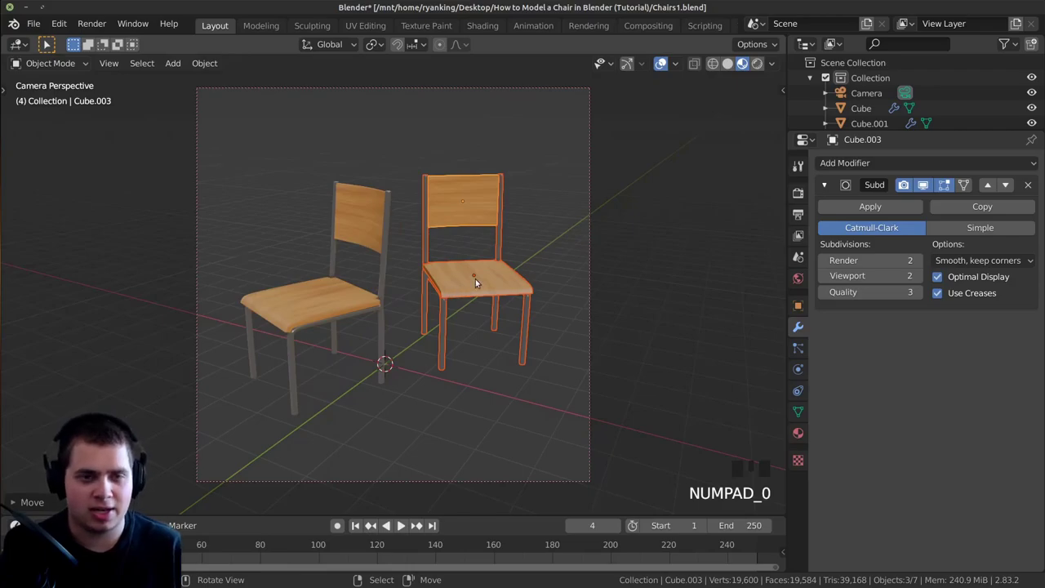
key("KP_7")
key("g")
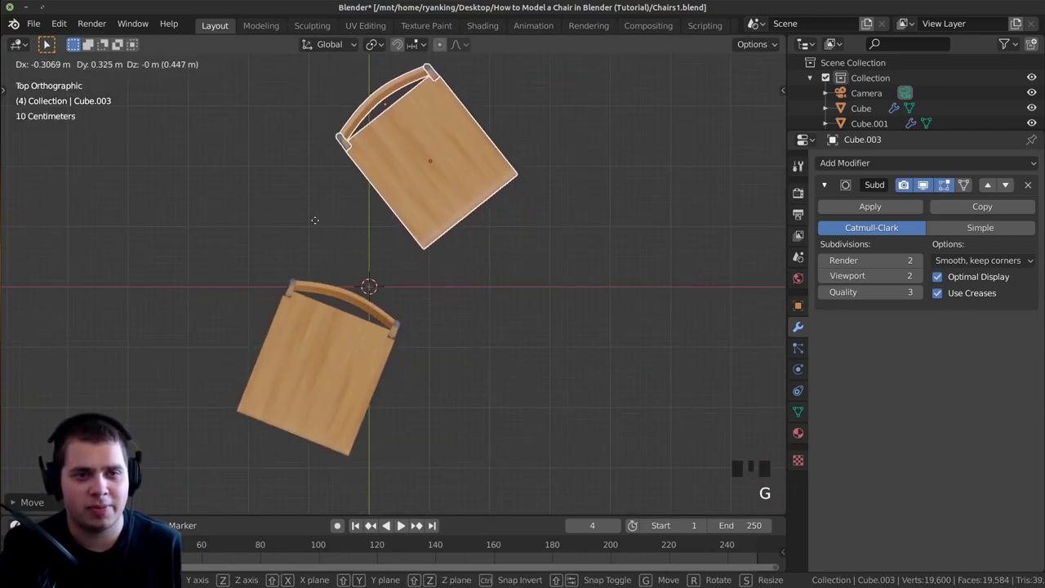
left_click(310, 217)
key("KP_0")
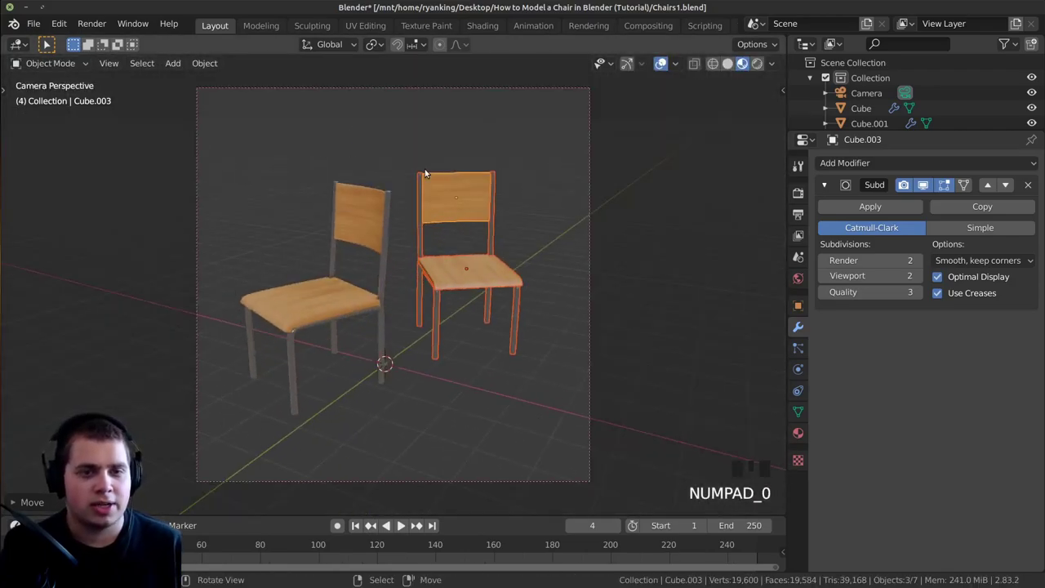
Move the camera up to about X 5.55 m, Y -9.09 m, Z 7.02 m
right_click(433, 87)
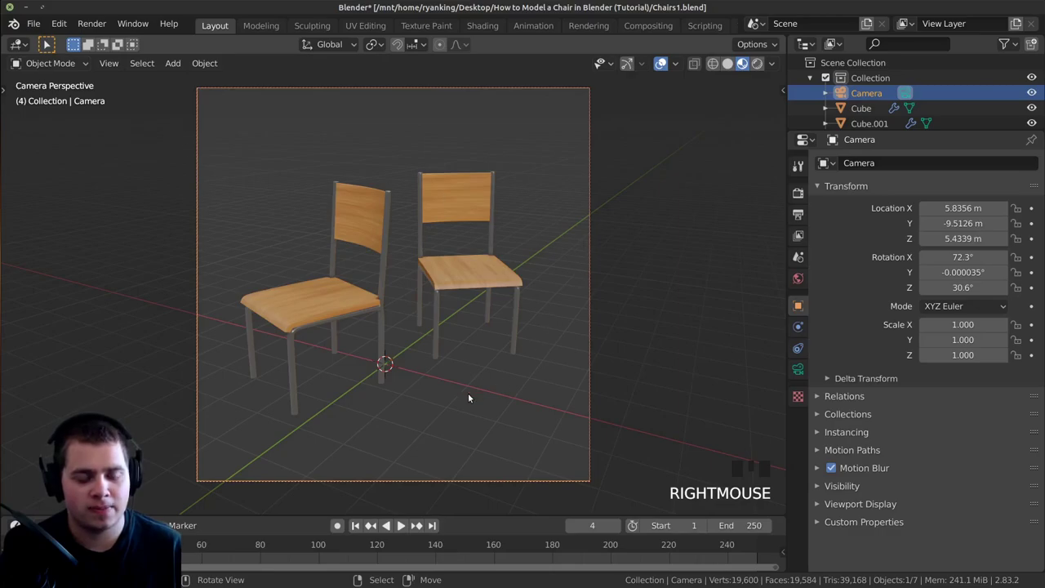
key("g")
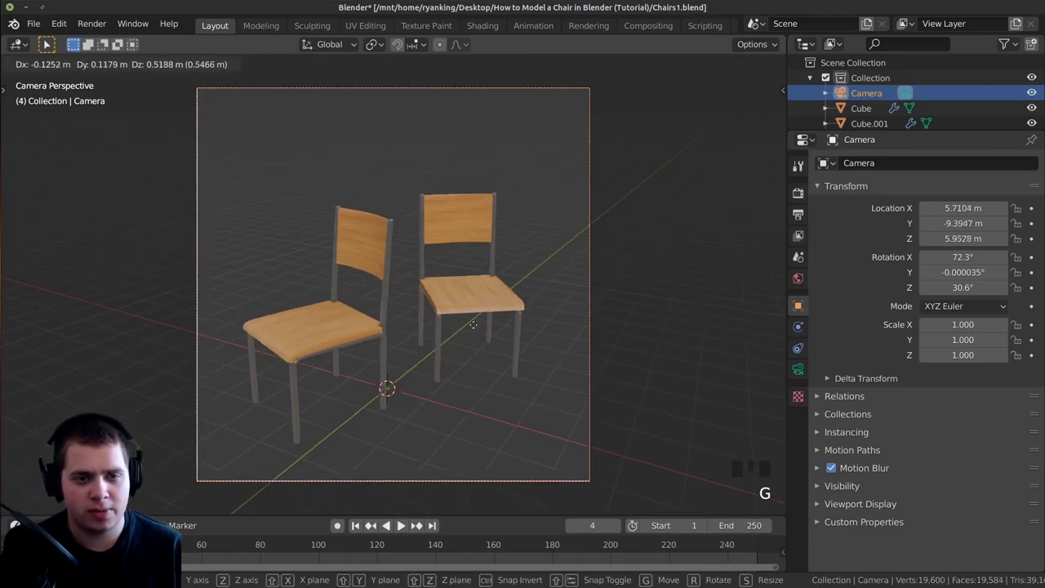
left_click(485, 252)
Tilt the camera down with a trackball rotation to about 63.6° X, 0.24° Y and 31.2° Z, centring both chairs
scroll(490, 278, "up", 2)
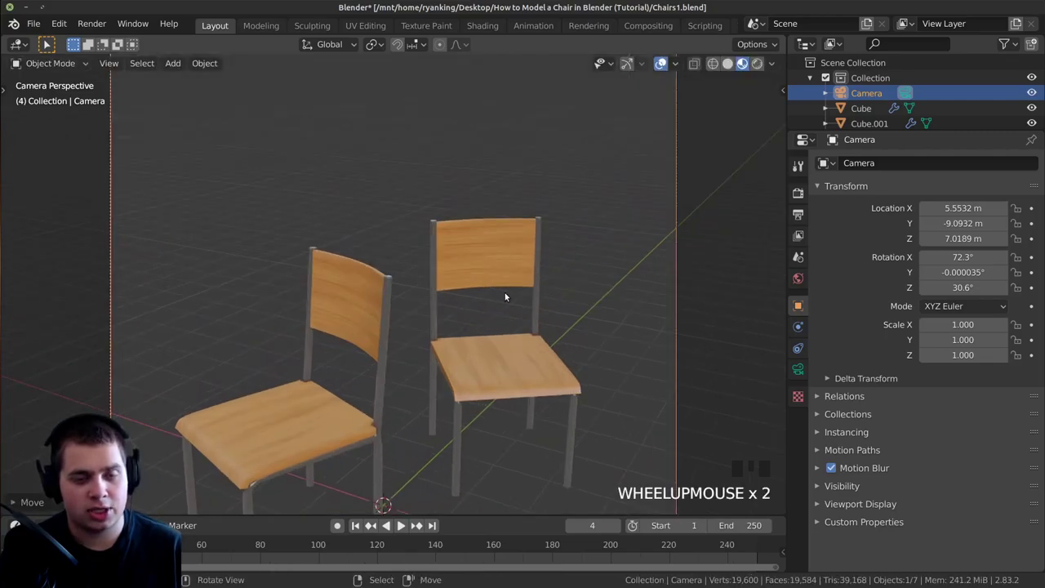
key("r")
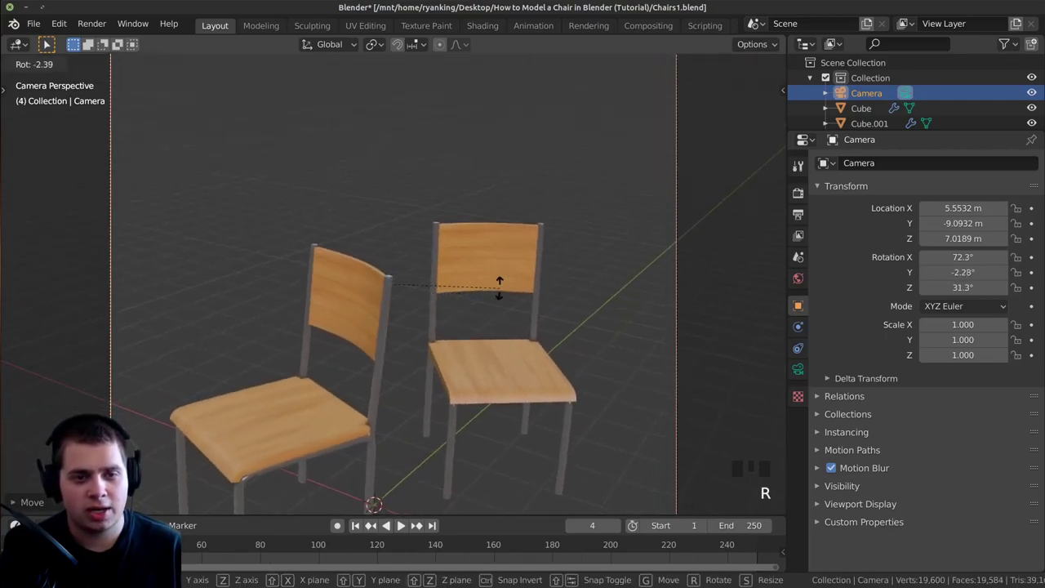
key("r")
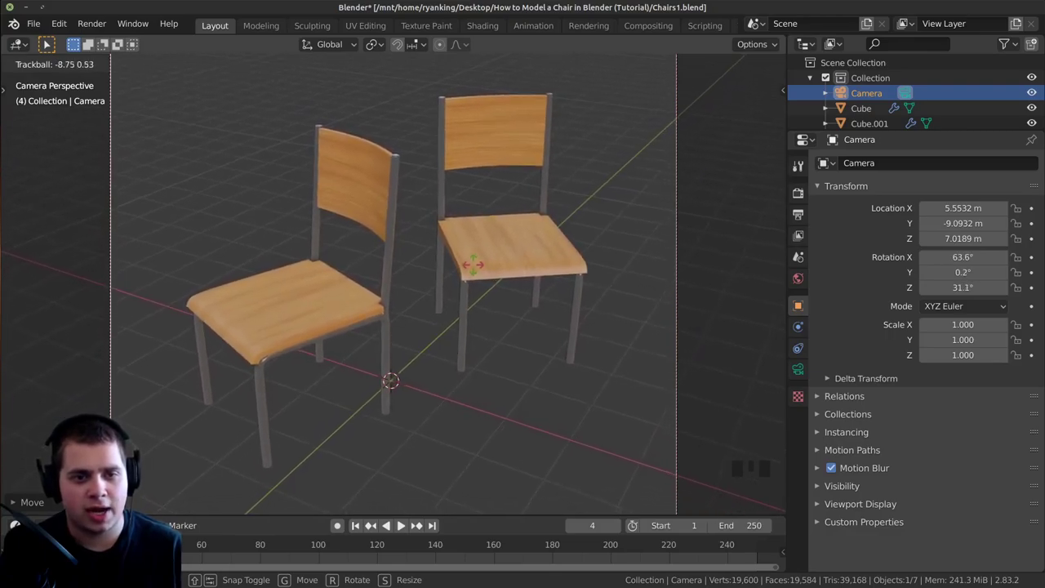
left_click(407, 285)
scroll(475, 299, "down", 3)
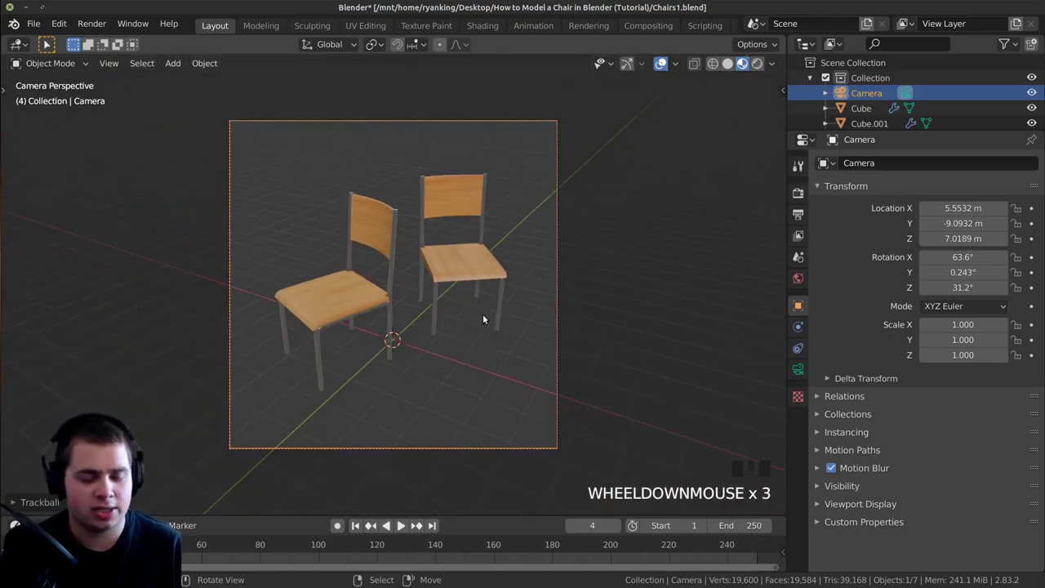
Move the camera closer to the chairs along its local Z axis, to about X 4.38 m, Y -7.27 m, Z 5.95 m
scroll(498, 327, "up", 1)
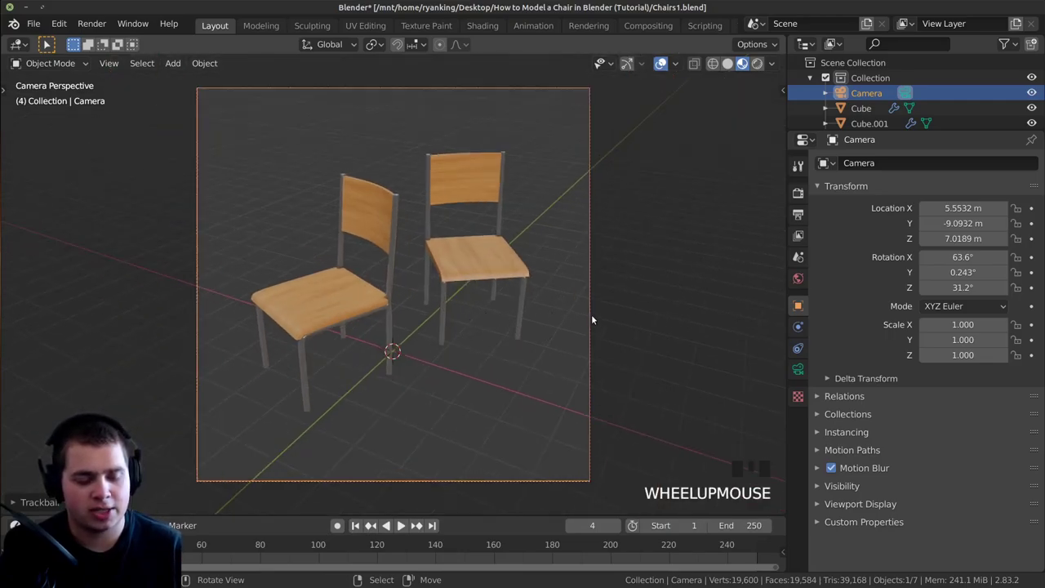
key("g")
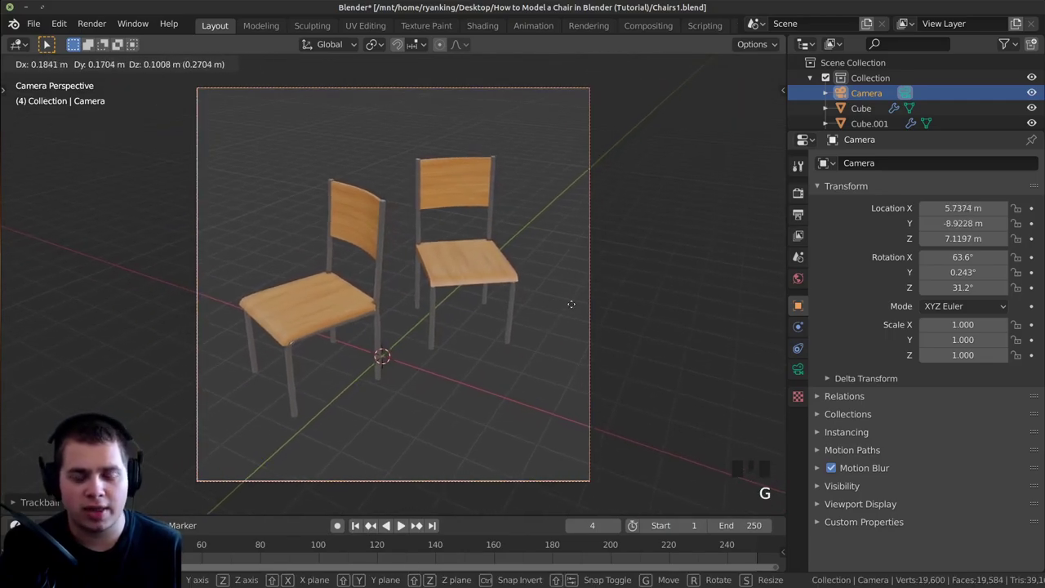
key("z")
key("z")
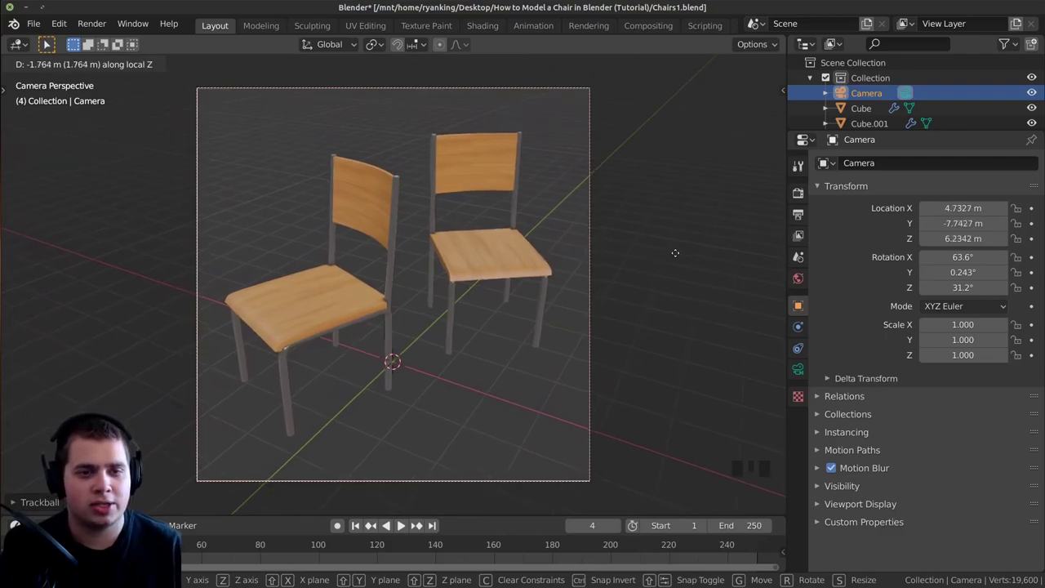
left_click(345, 323)
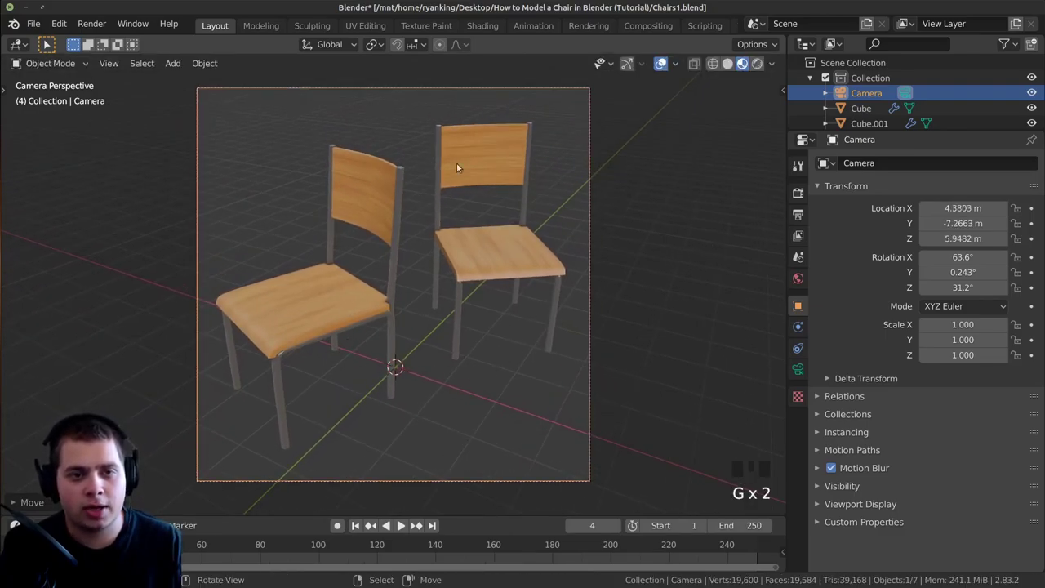
Add a ground plane under the chairs, scale it to about 51.4 and raise it to about Z 0.005 m
key("shift+a")
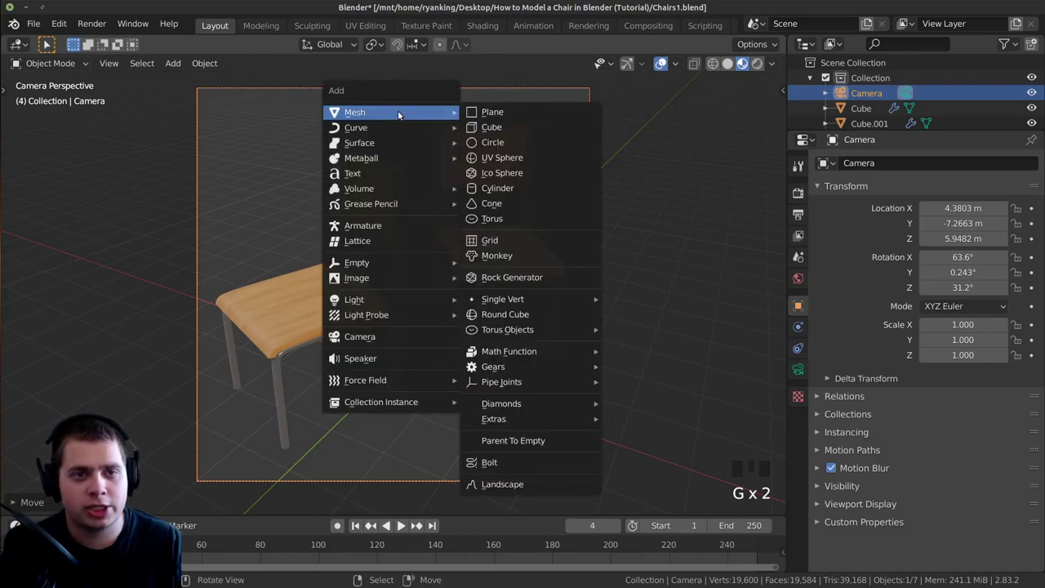
left_click(492, 112)
scroll(564, 338, "down", 3)
key("s")
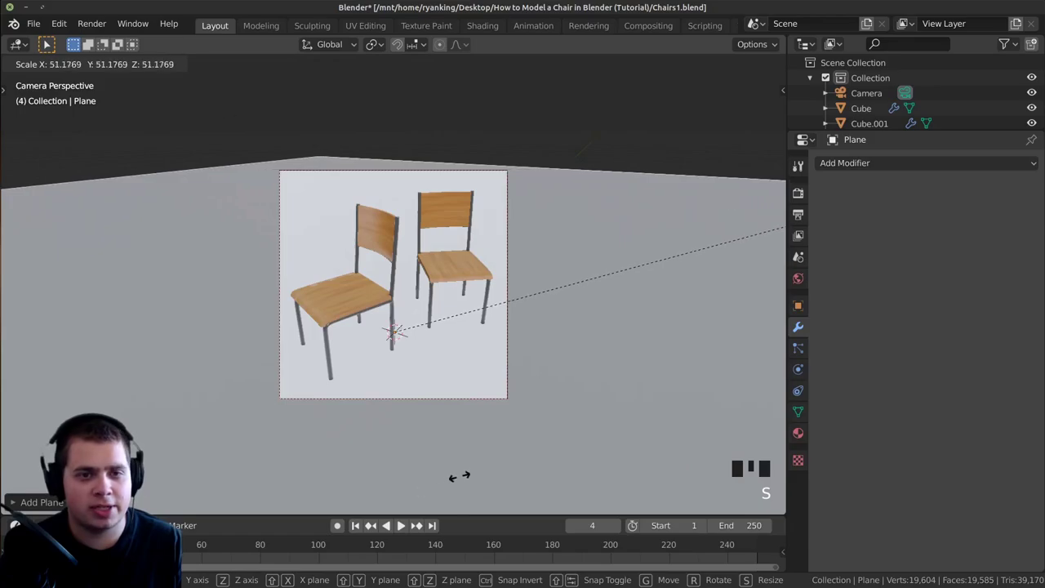
left_click(439, 456)
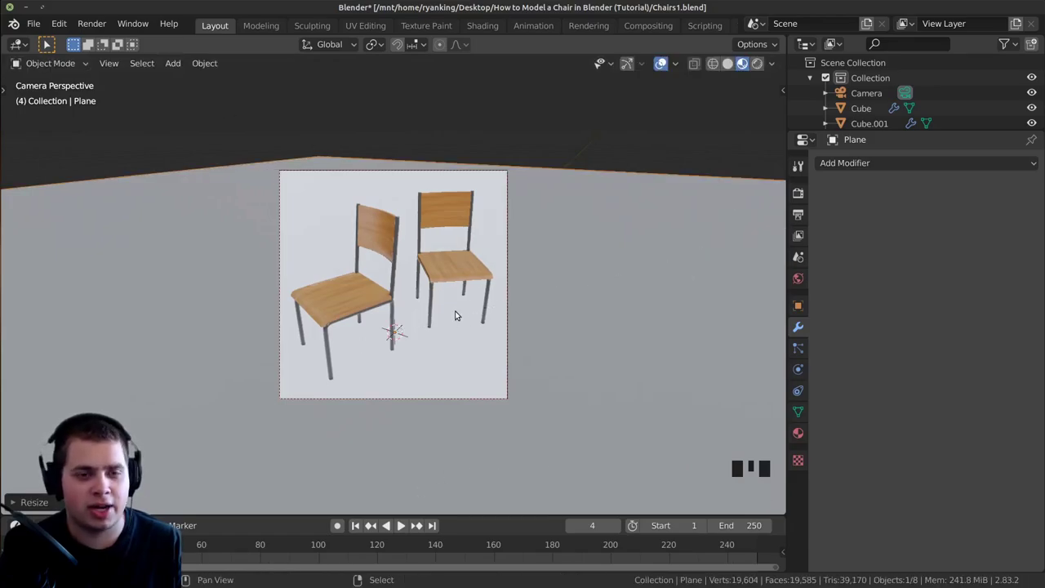
middle_click(461, 338, "shift")
scroll(441, 245, "up", 2)
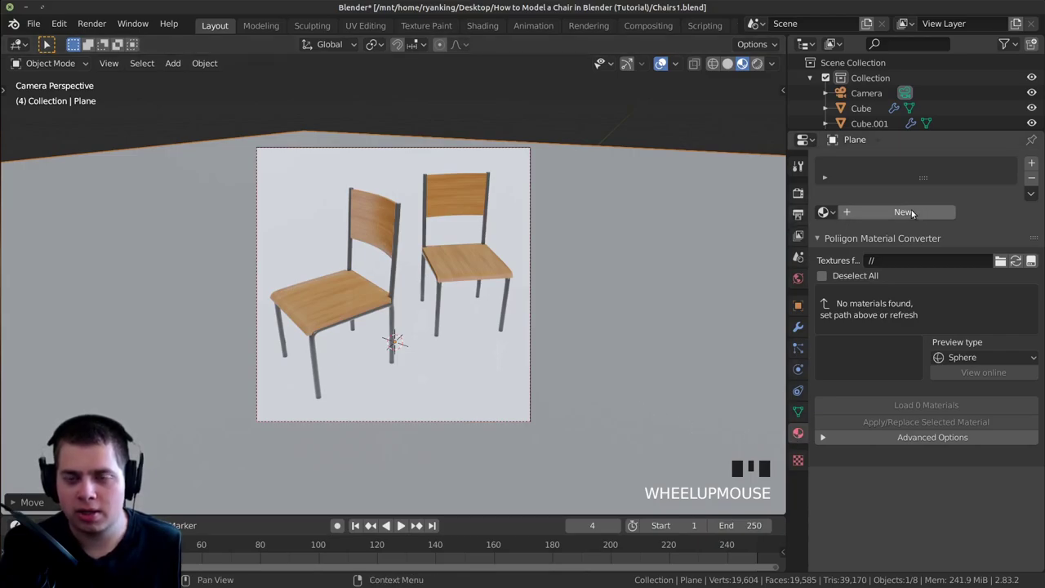
Give the ground plane a new material and darken its base color to a mid grey
left_click(858, 212)
left_click(972, 339)
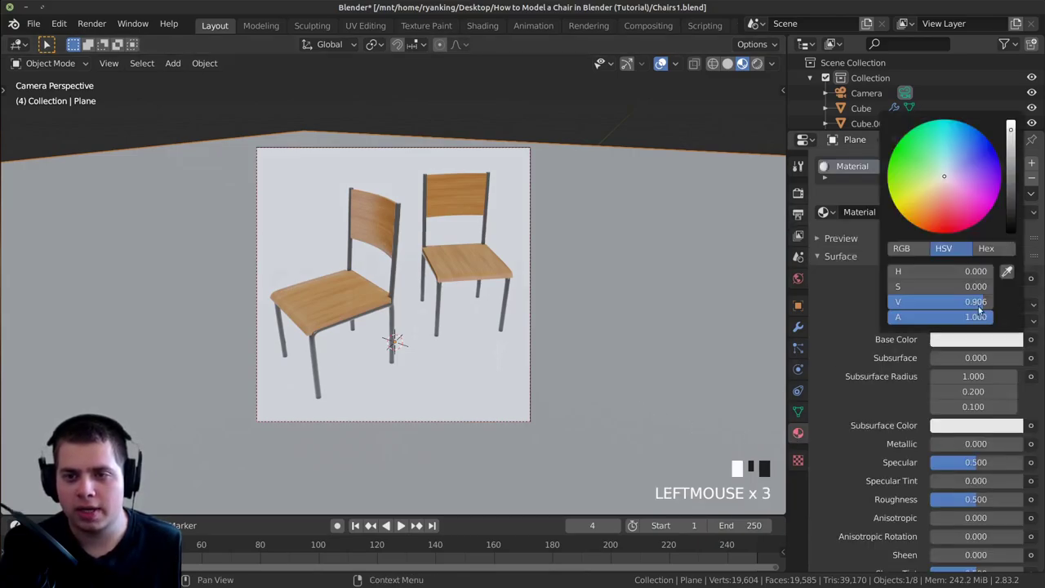
left_click(1013, 160)
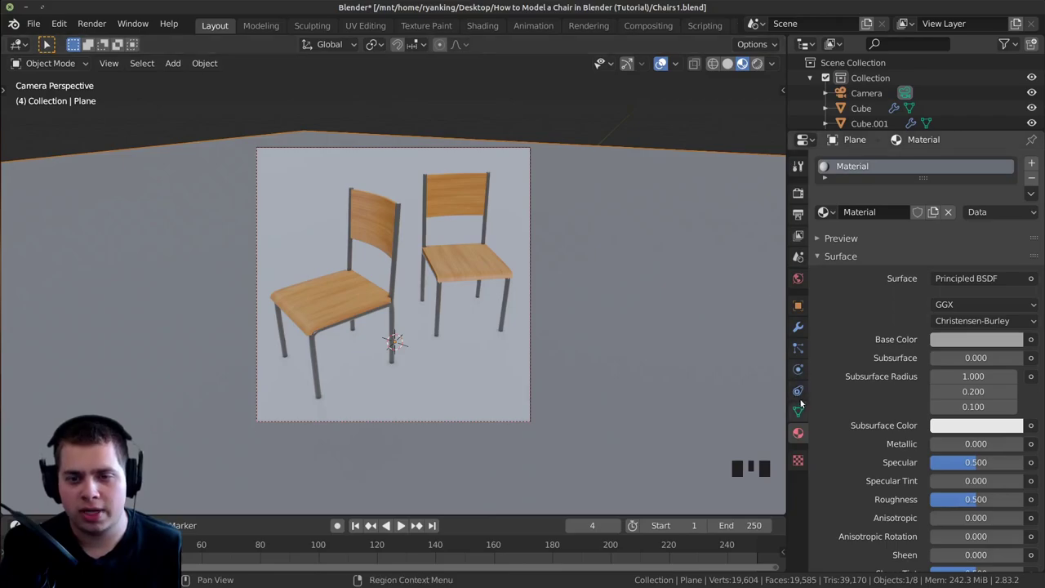
Turn the ground plane into a shadow catcher in its object visibility settings
left_click(798, 306)
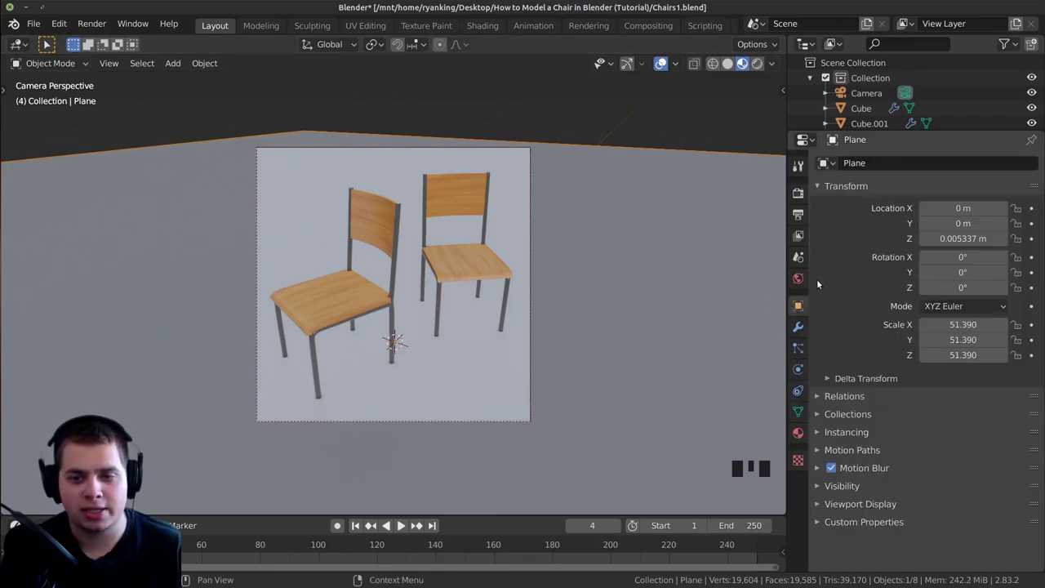
left_click(819, 486)
scroll(820, 486, "down", 1)
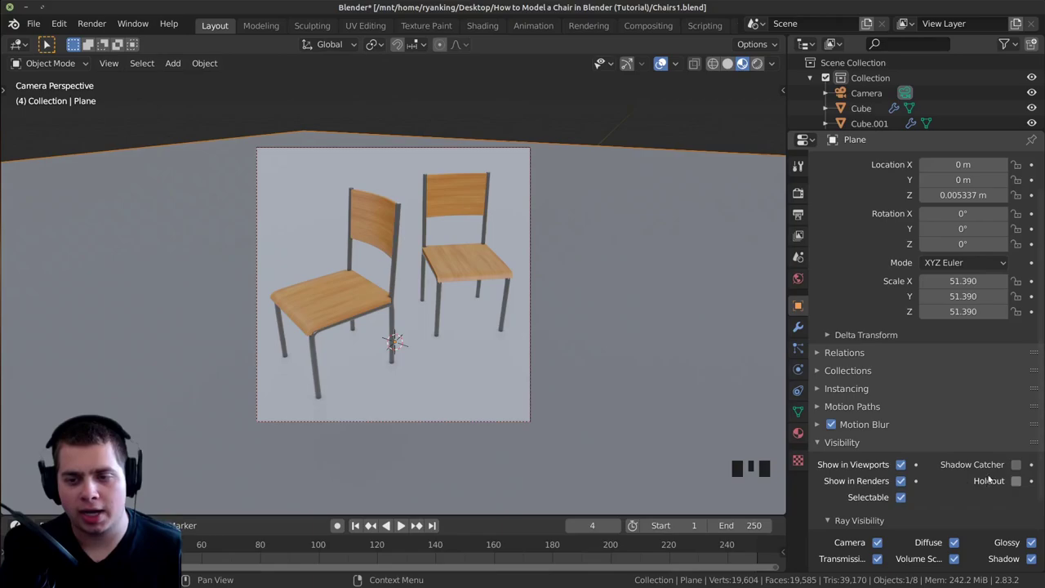
left_click(1016, 464)
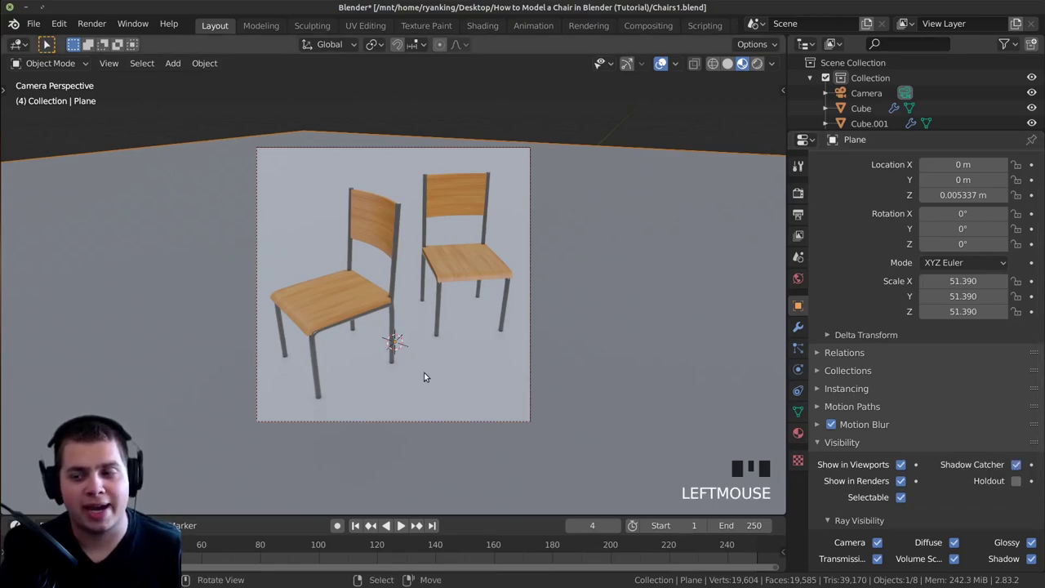
Preview both chairs and the shadow-catching ground in Rendered viewport shading
middle_click_drag(412, 380, 429, 369, "shift")
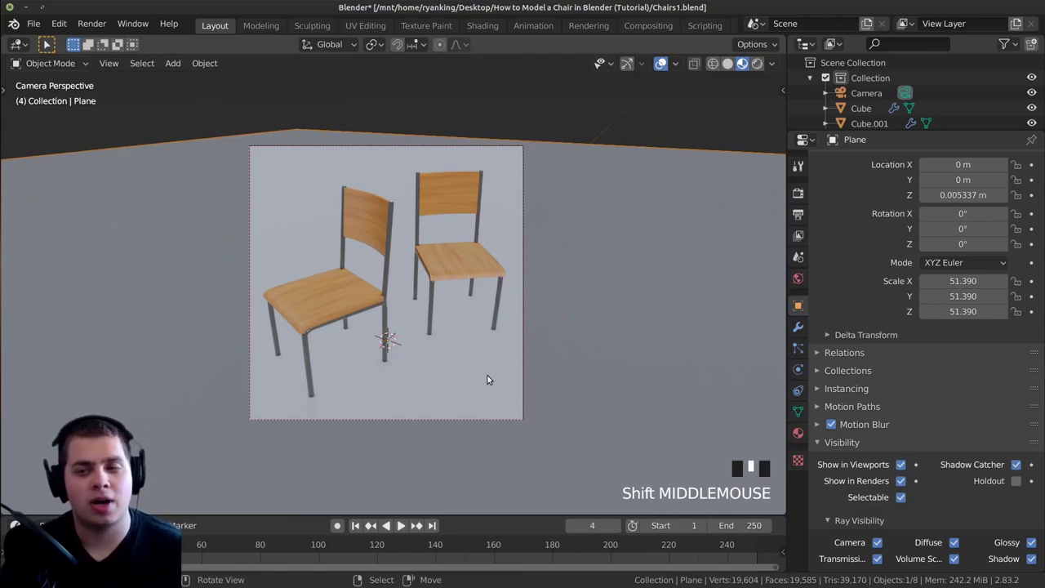
scroll(486, 381, "up", 1)
key("z")
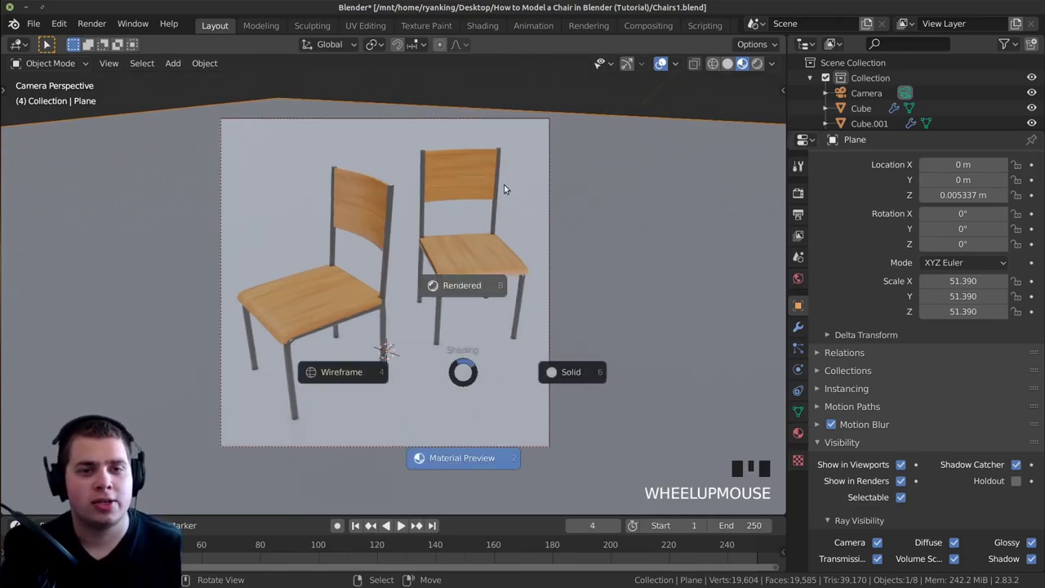
key("z")
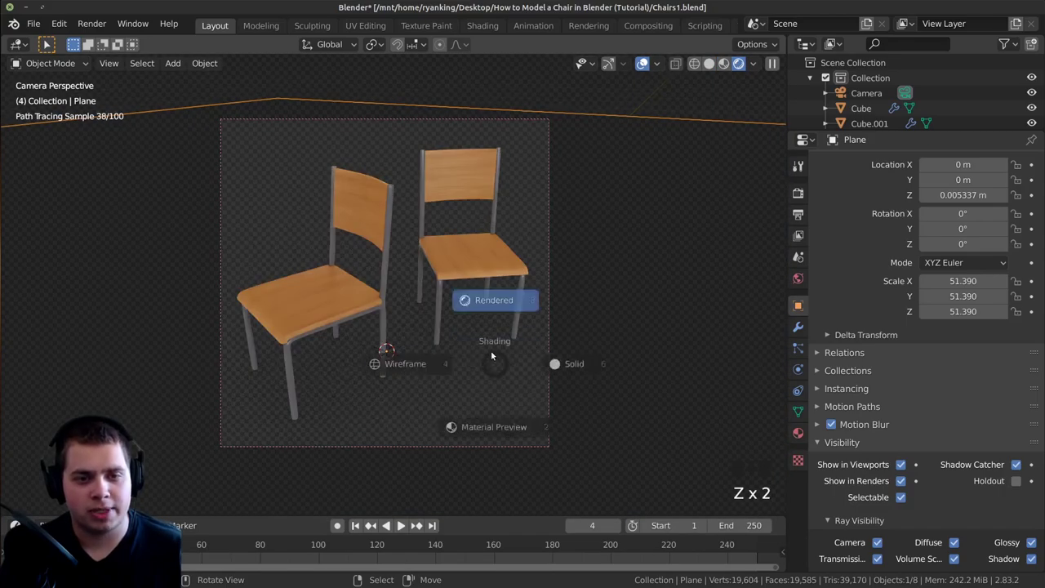
left_click(490, 275)
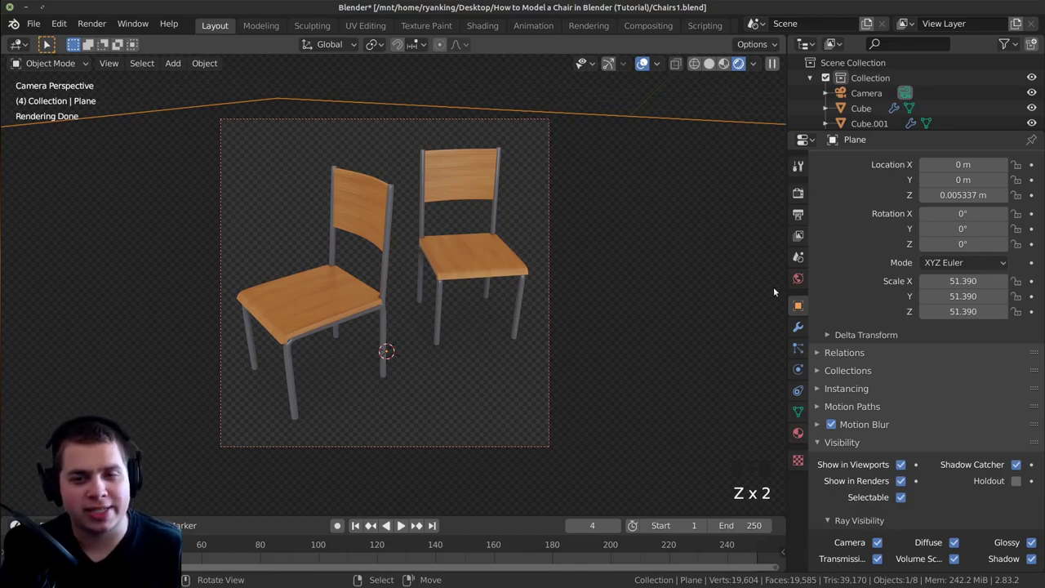
Lower the strength of the world's lebombo_1k.hdr background lighting to 0.700
left_click(798, 278)
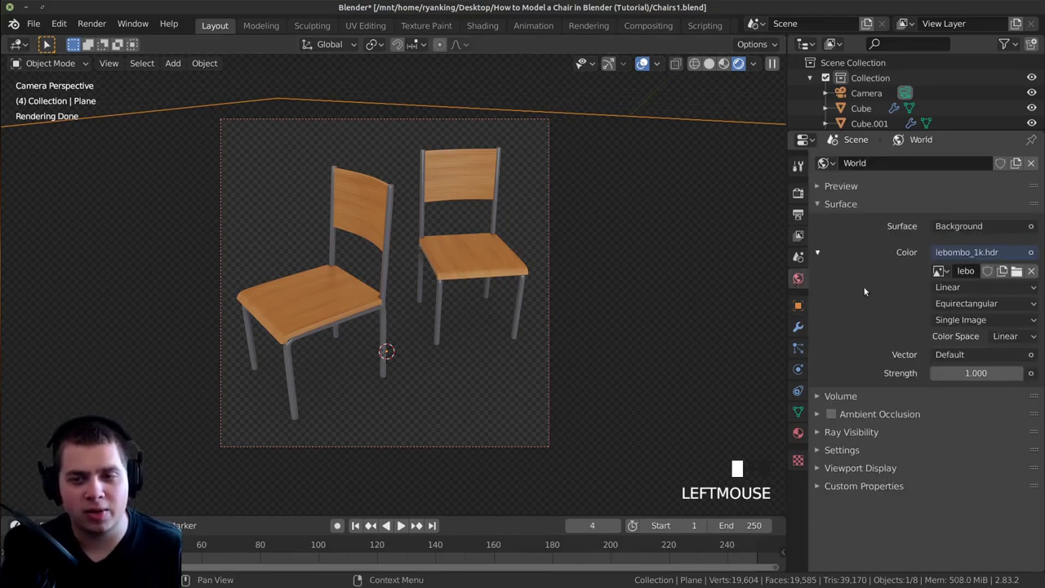
left_click(935, 374)
left_click(935, 374)
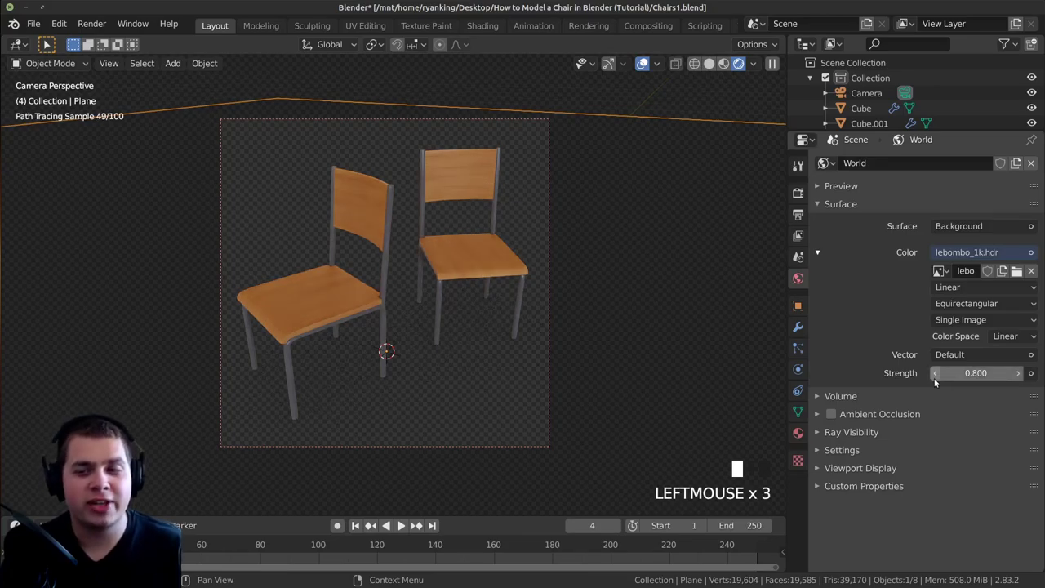
left_click(934, 375)
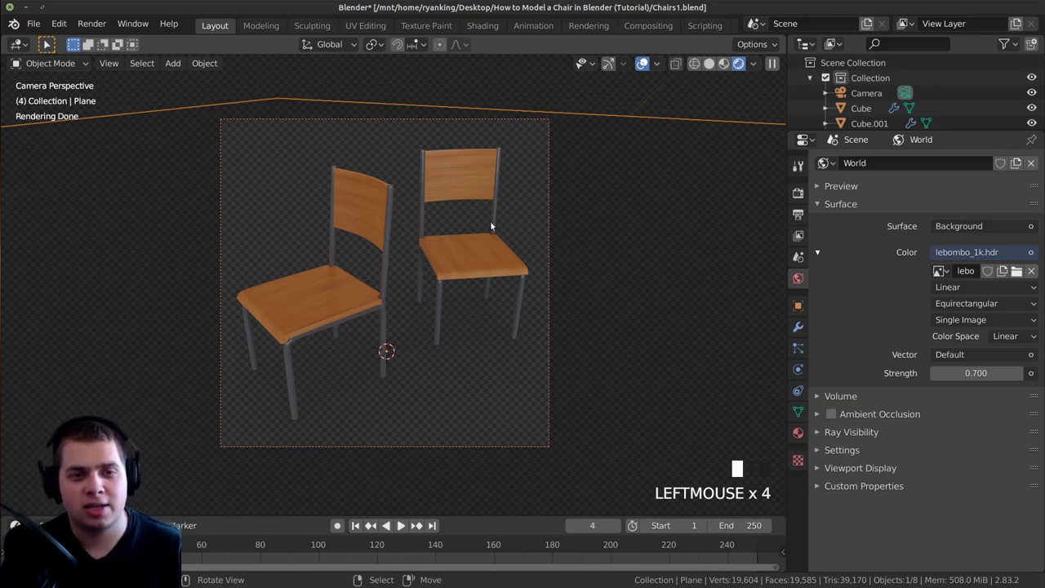
Switch to Solid shading, add a second plane and move it about 7.9 m, mostly along Y, to beside the chairs
key("z")
left_click(584, 231)
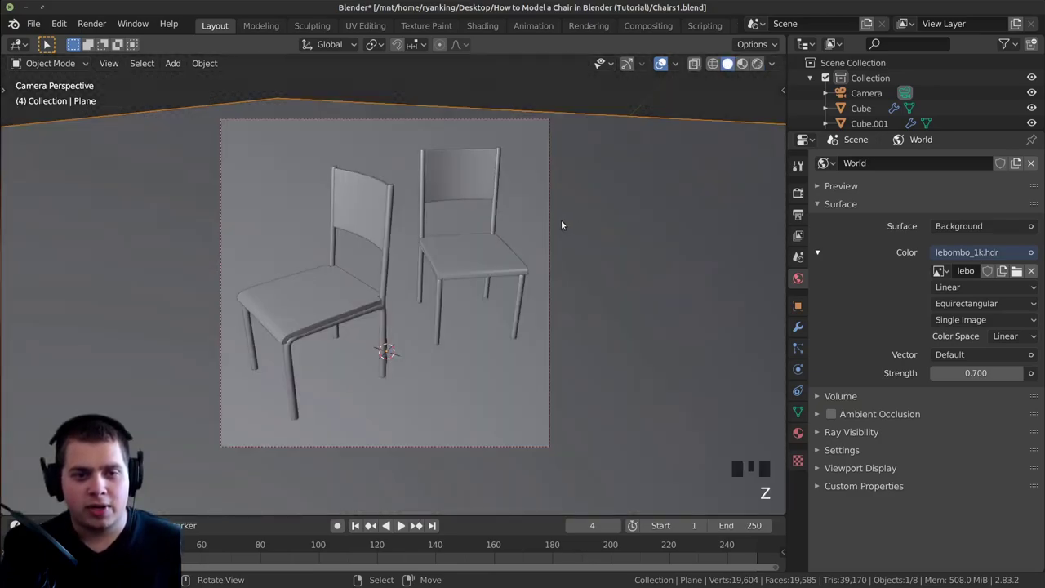
middle_click_drag(530, 225, 474, 214)
key("shift+a")
mouse_move(466, 128)
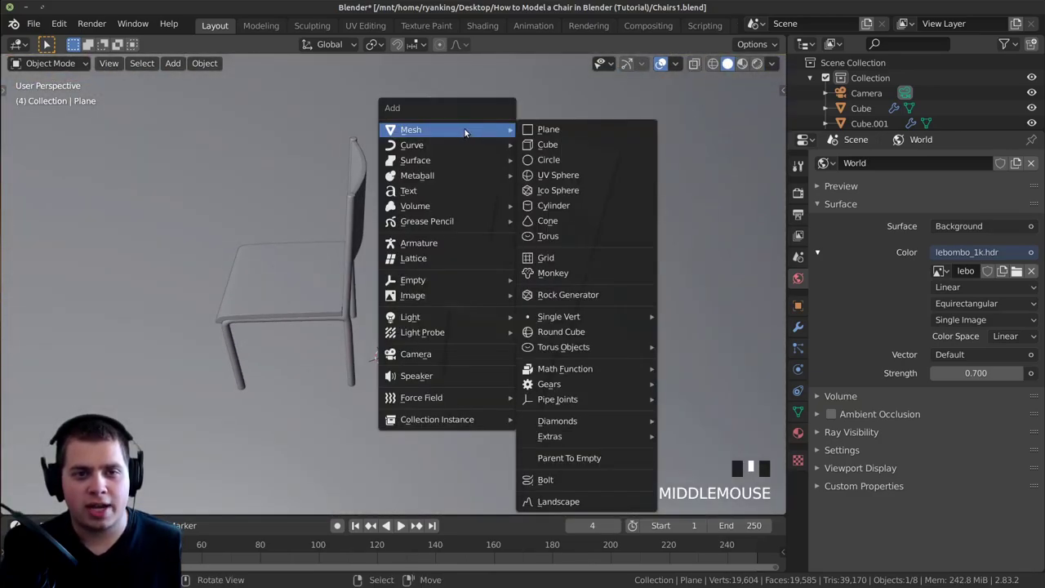
left_click(546, 129)
middle_click_drag(490, 319, 483, 349, "shift")
scroll(537, 443, "up", 1)
scroll(429, 373, "down", 1)
middle_click_drag(429, 373, 418, 349)
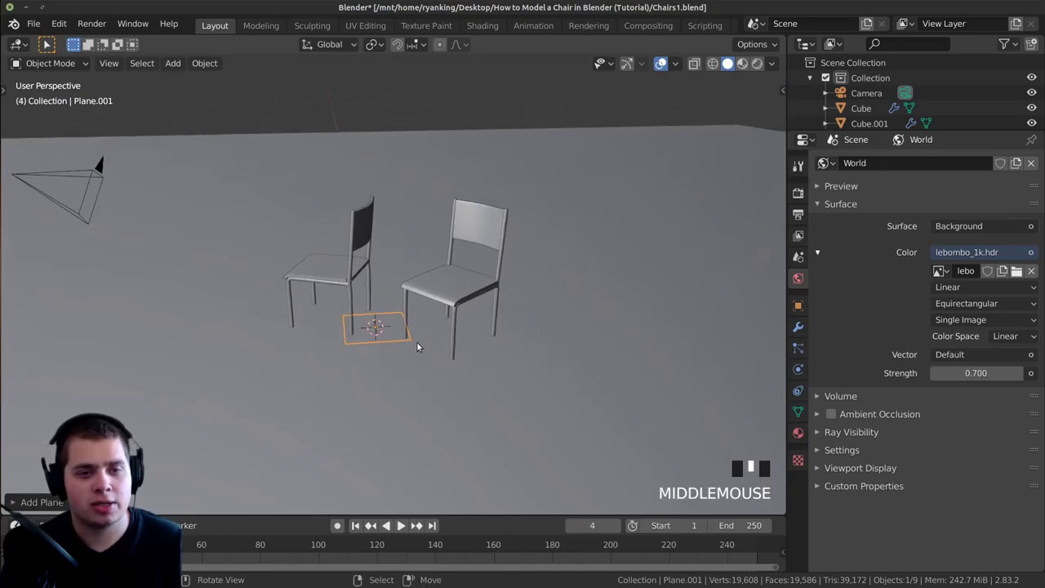
key("g")
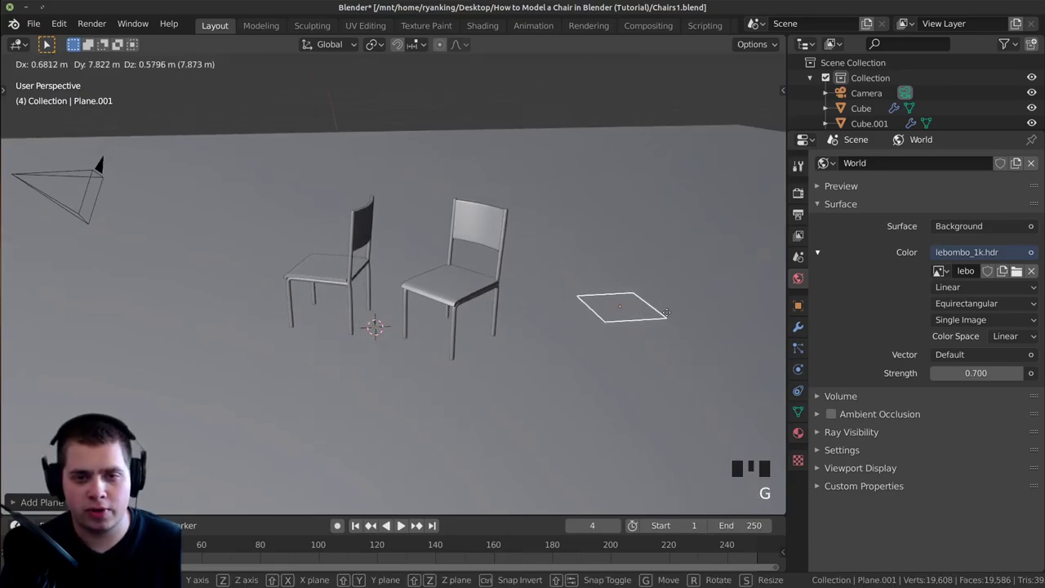
left_click(667, 313)
Rotate the small plane about the global X axis until it stands upright, and stretch it along Z into a tall panel
key("r")
key("x")
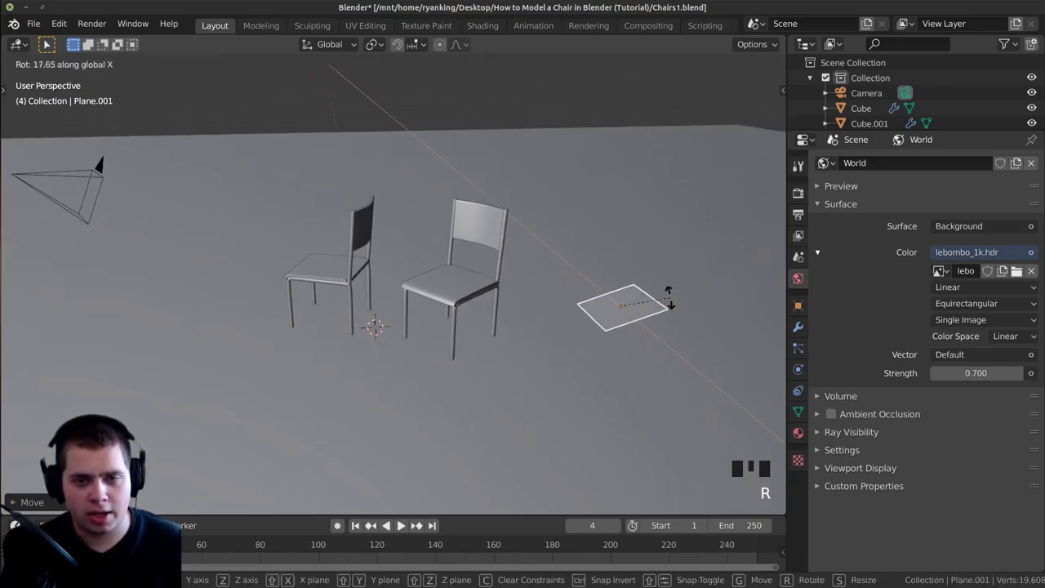
left_click(618, 257)
key("s")
key("z")
left_click(650, 67)
From the camera view, place the tall panel just outside the frame beside the rear chair and rotate it slightly
key("KP_0")
key("g")
left_click(689, 176)
key("r")
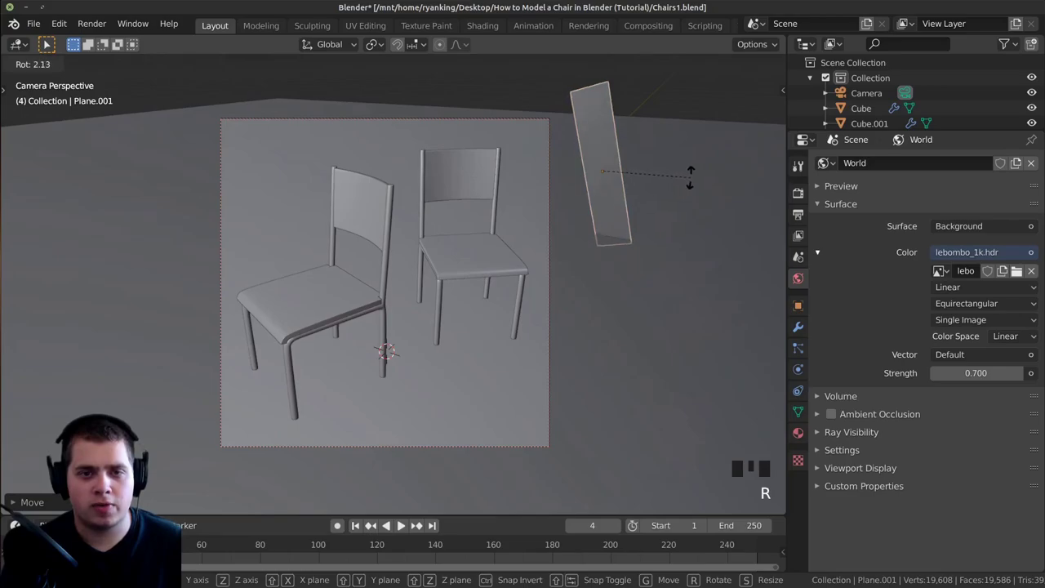
left_click(707, 202)
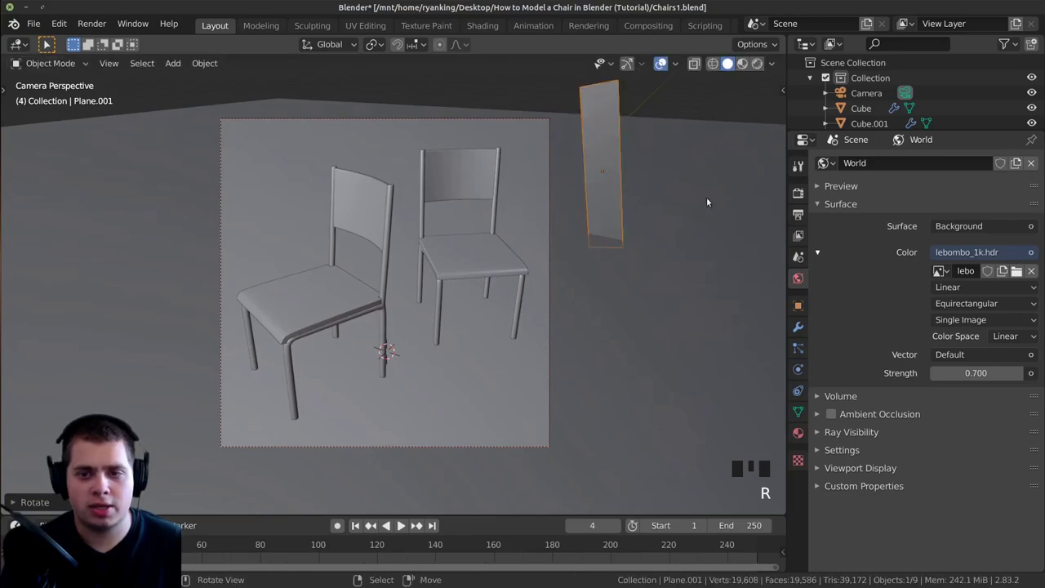
Give the tall panel a new material that uses the Emission surface shader
left_click(800, 432)
left_click(864, 212)
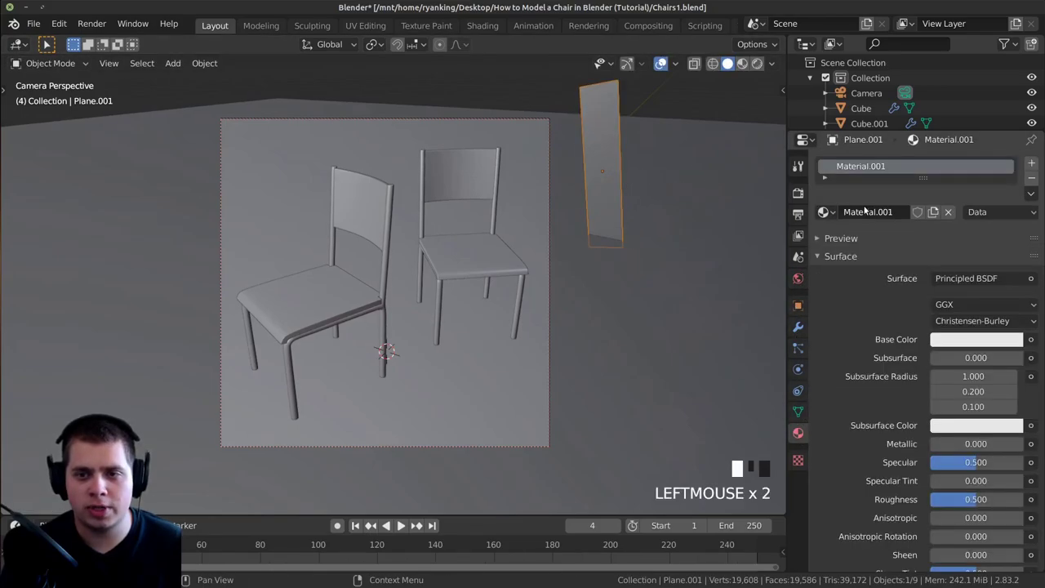
left_click(963, 279)
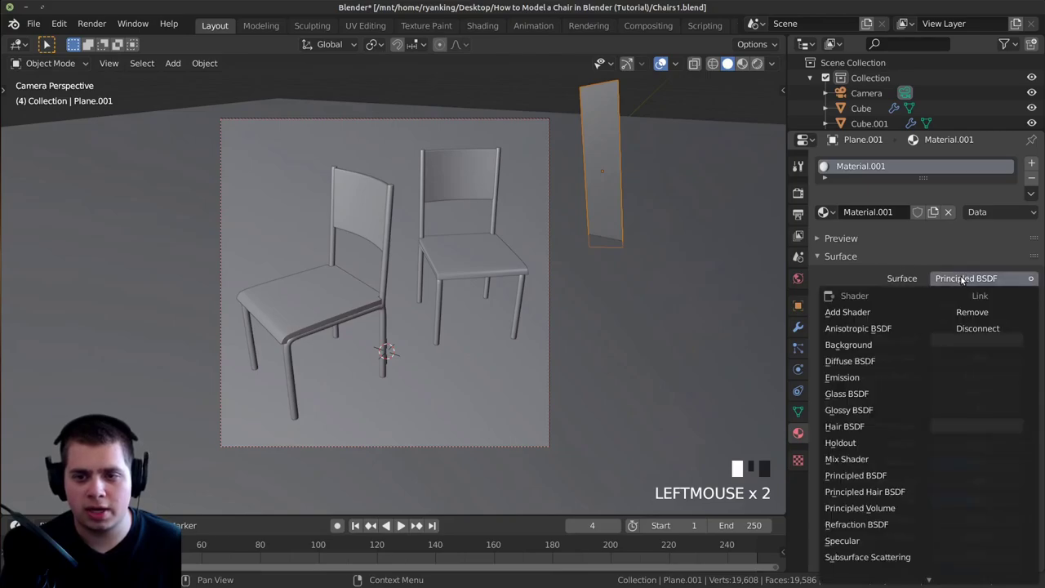
left_click(850, 377)
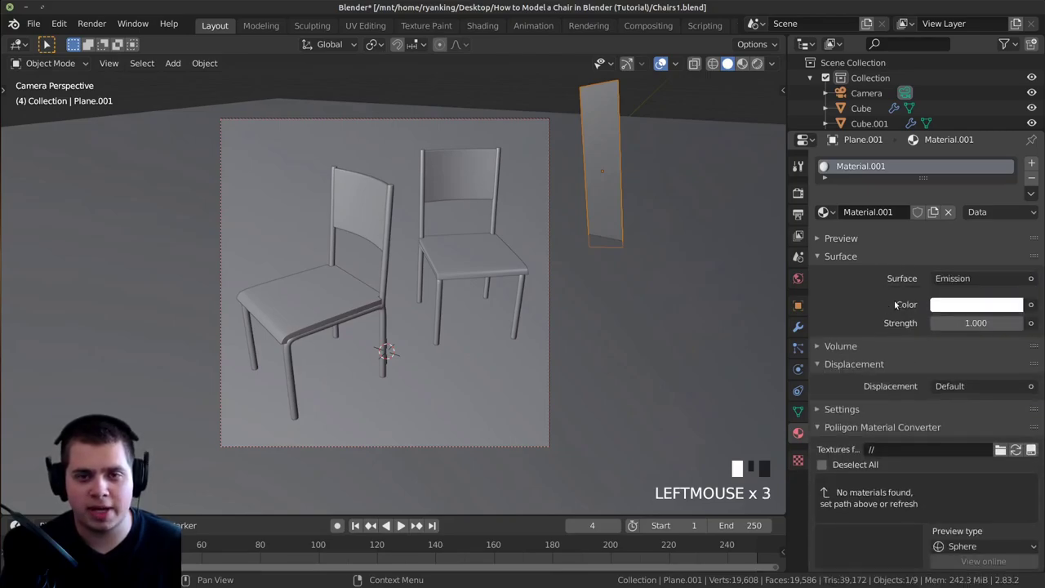
Set the panel's emission strength to 23.5 in Rendered shading and check the light on the rear chair up close
key("z")
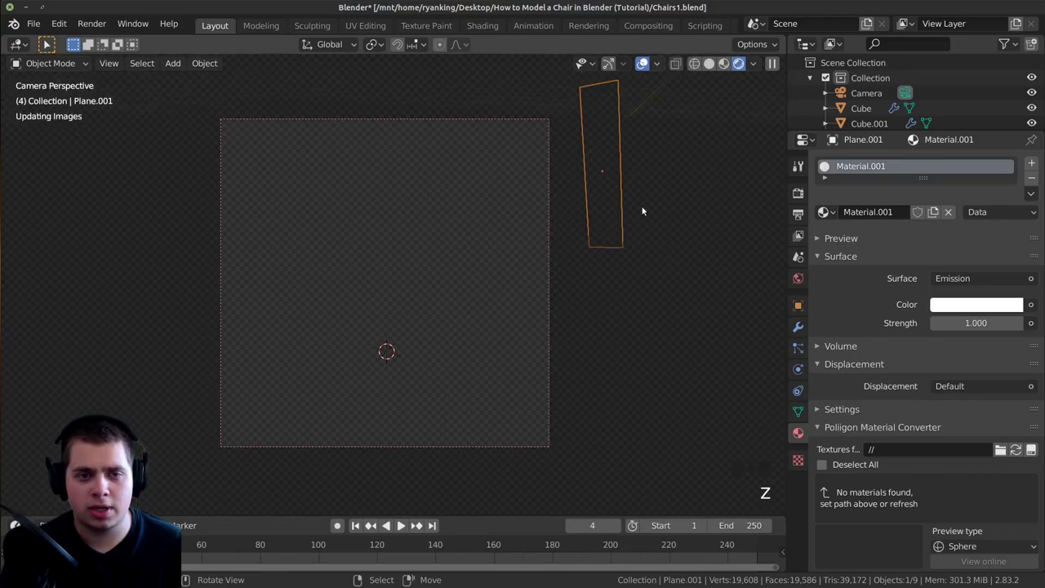
left_click_drag(976, 322, 1044, 322)
middle_click_drag(517, 274, 426, 333, "shift")
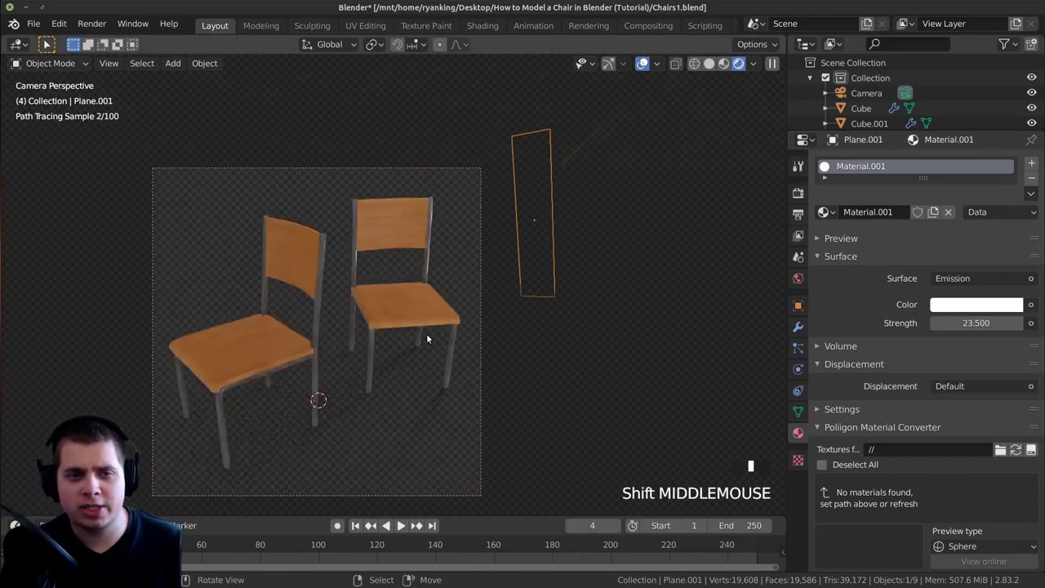
scroll(427, 336, "up", 5)
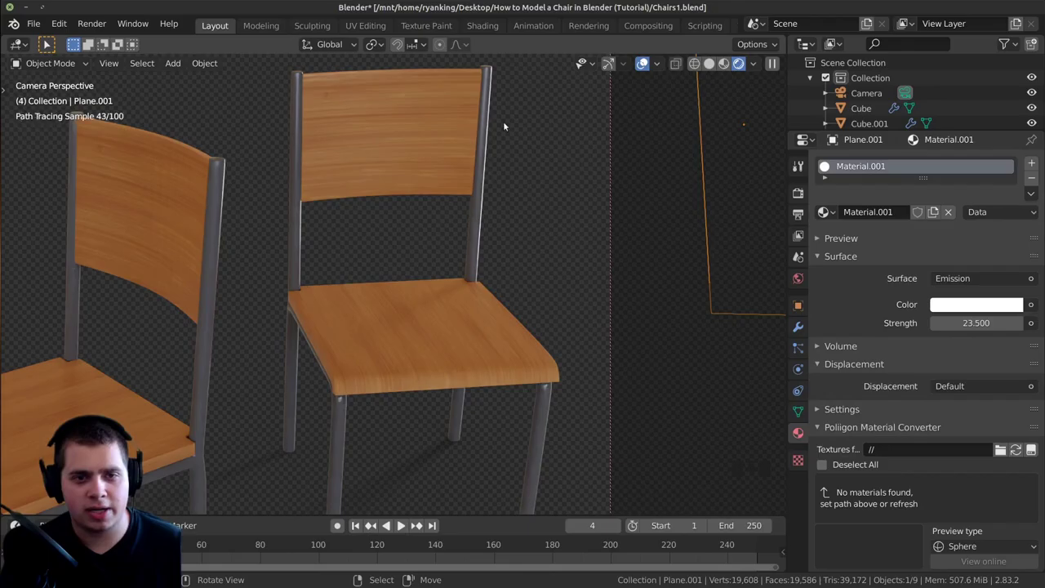
Raise the panel's emission strength to 34 and tint its color pale blue with hue 0.630 and saturation 0.209
left_click_drag(977, 323, 1044, 323)
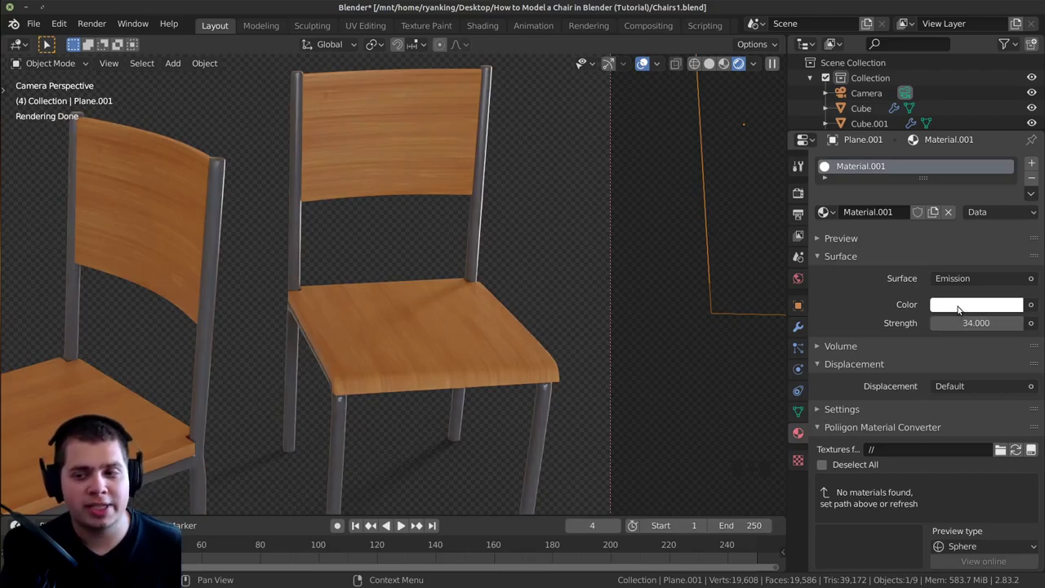
left_click(960, 308)
left_click(950, 133)
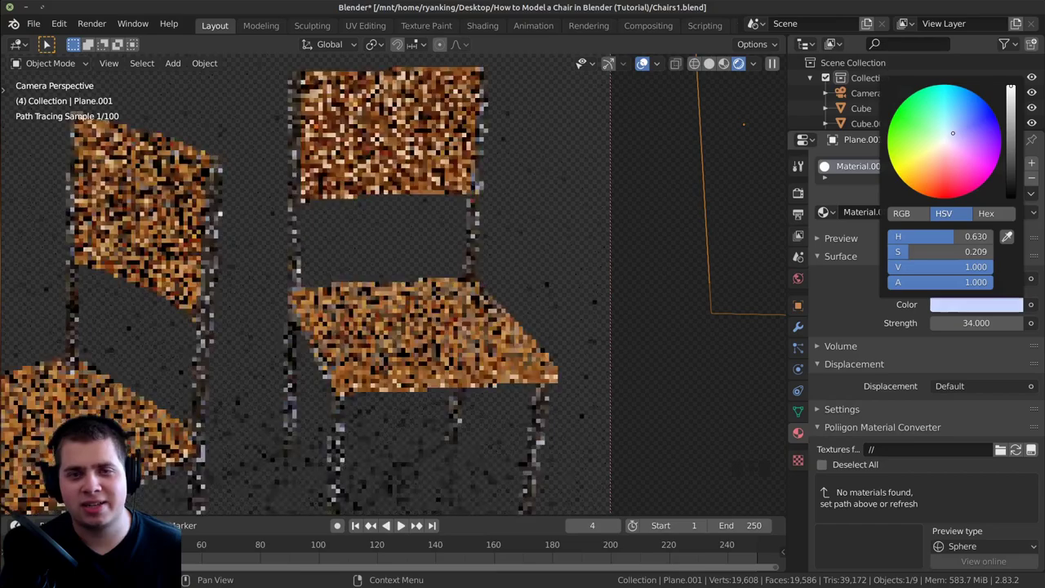
Set the light panel's emission strength to 50 and check its effect on the chairs within the whole camera frame
left_click_drag(946, 323, 971, 323)
middle_click_drag(690, 364, 223, 246)
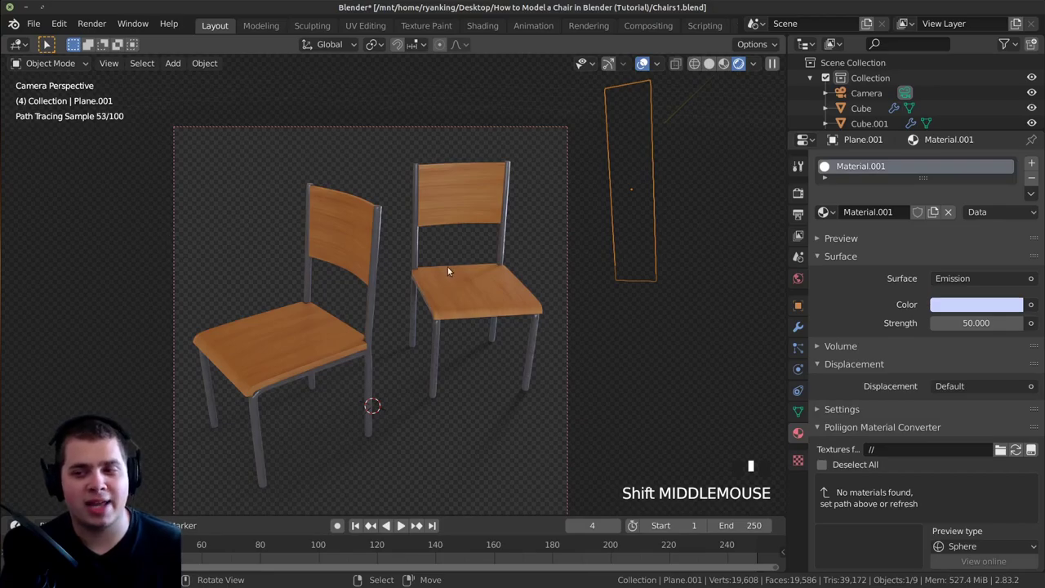
middle_click_drag(513, 229, 524, 209, "shift")
scroll(572, 216, "down", 1)
Duplicate the emissive panel and place the copy on the opposite side of the chairs, outside the camera frame
key("shift+d")
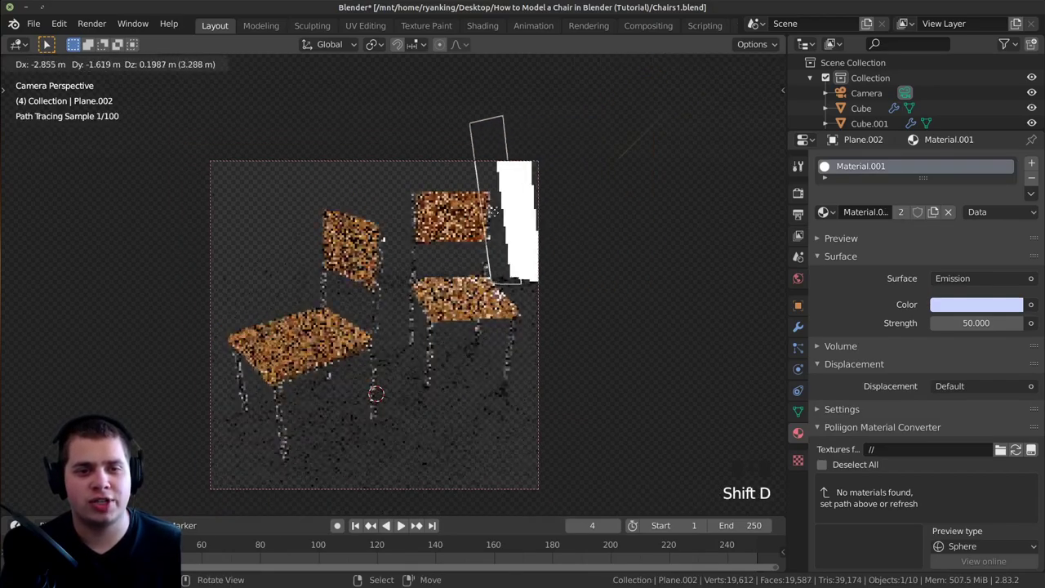
left_click(103, 167)
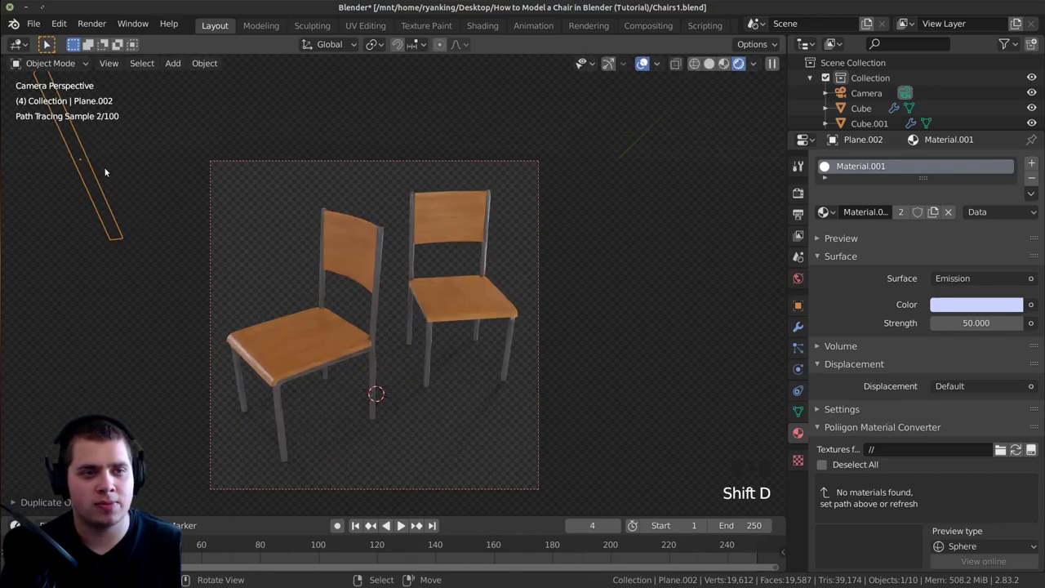
key("z")
scroll(309, 252, "down", 1)
mouse_move(309, 253)
middle_mouse_down()
mouse_move(406, 263)
mouse_move(453, 295)
mouse_move(450, 361)
middle_mouse_up()
scroll(438, 262, "down", 2)
scroll(451, 361, "down", 2)
key("g")
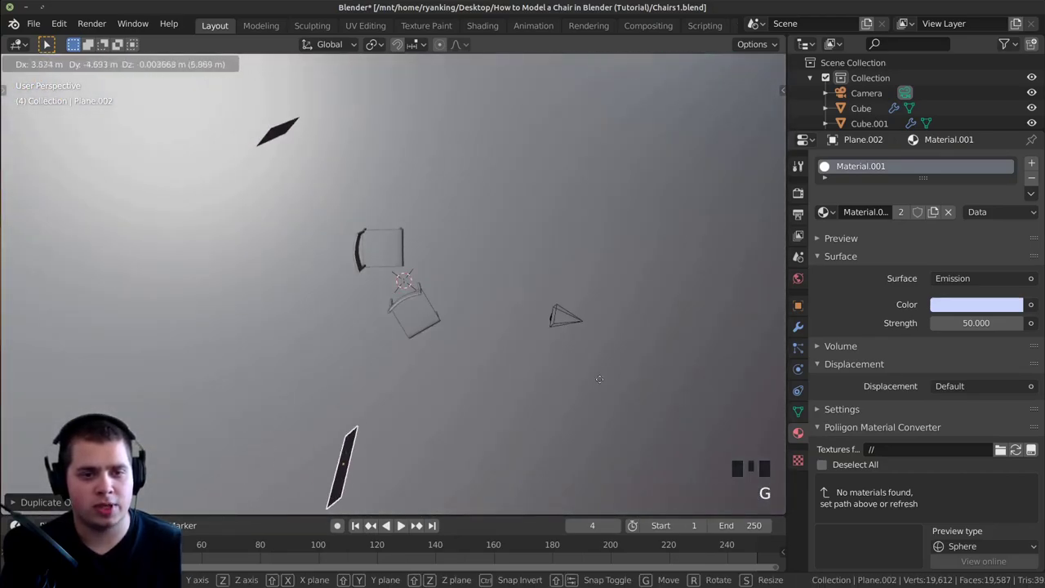
left_click(632, 379)
Rotate the copied panel towards the chairs and lower it by about 0.5 m from the camera view
key("r")
key("Return")
key("KP_0")
key("g")
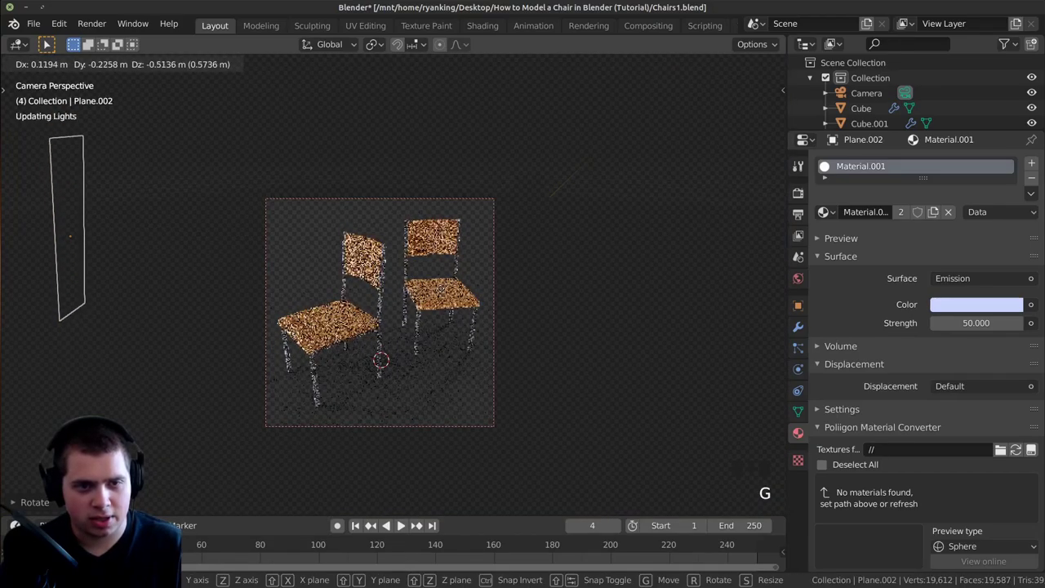
left_click(443, 334)
Save the file and check the lighting on both chairs up close
key("ctrl+s")
scroll(447, 336, "up", 1)
middle_click_drag(447, 335, 605, 467, "shift")
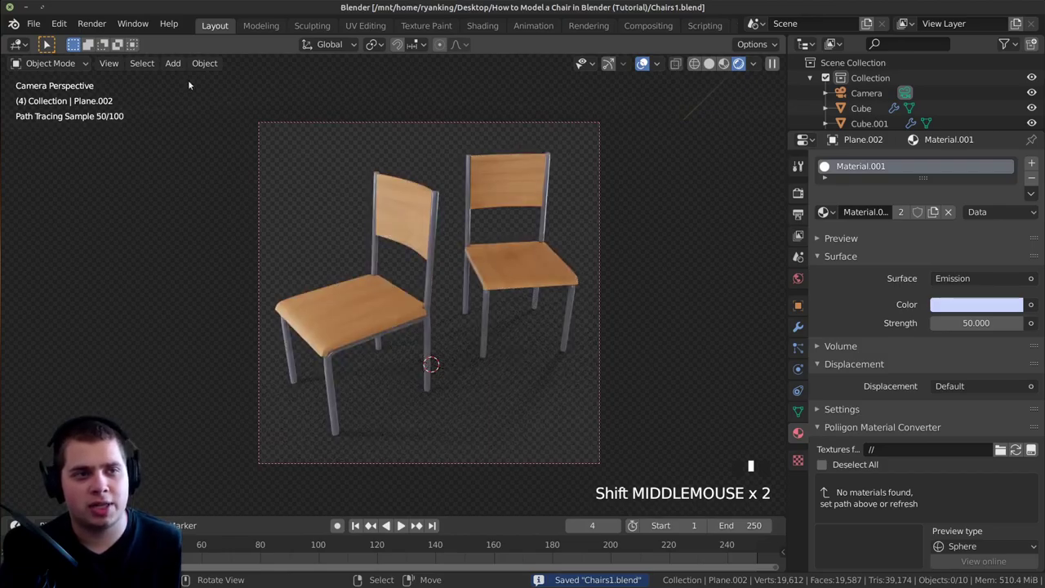
left_click(33, 22)
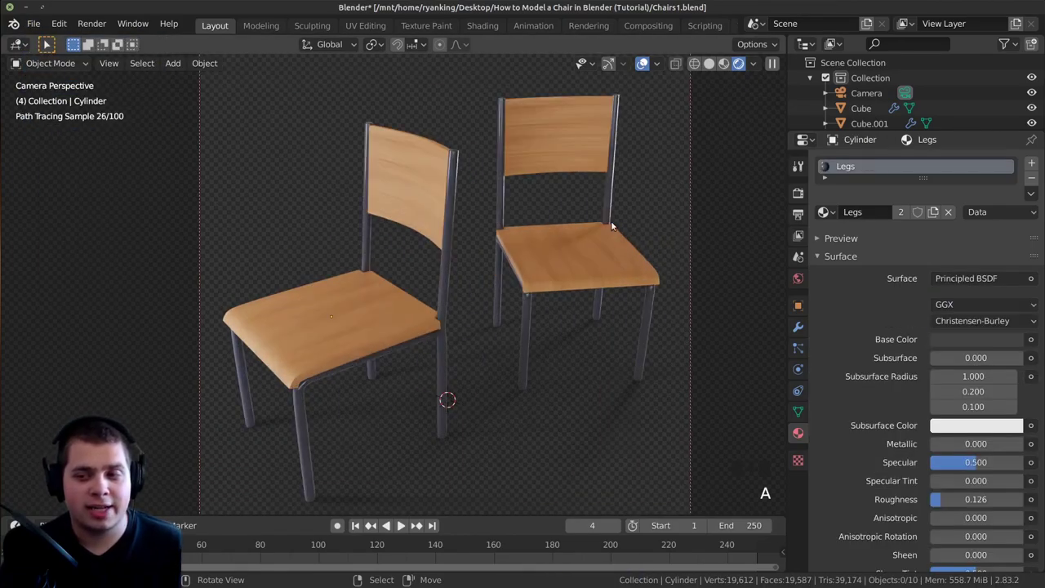
In the render settings' light paths, set the total max bounces to 2
left_click(797, 192)
left_click(820, 236)
left_click(820, 238)
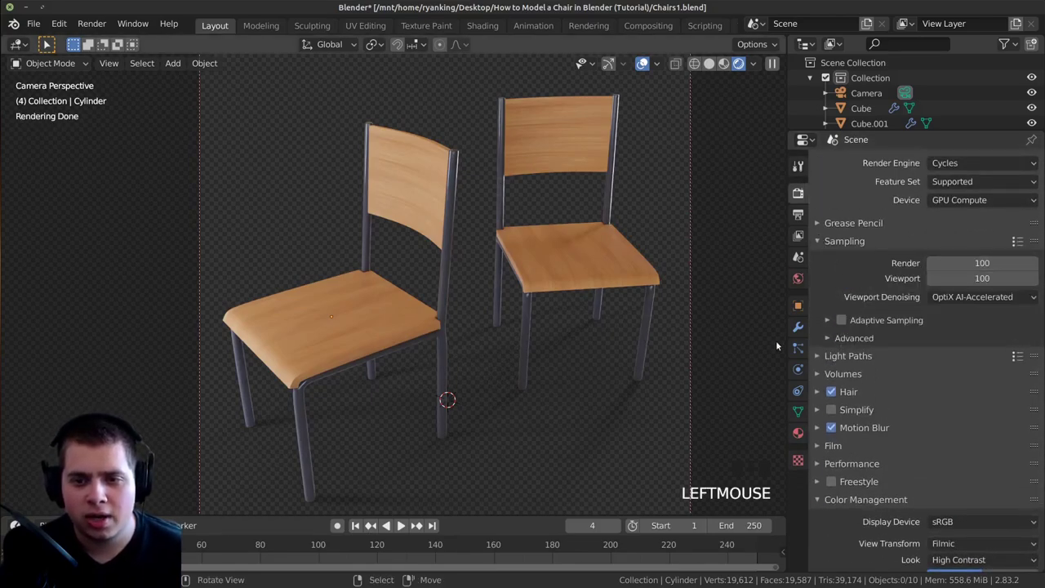
left_click(821, 357)
scroll(841, 335, "down", 3)
left_click(980, 330)
type("2")
key("Return")
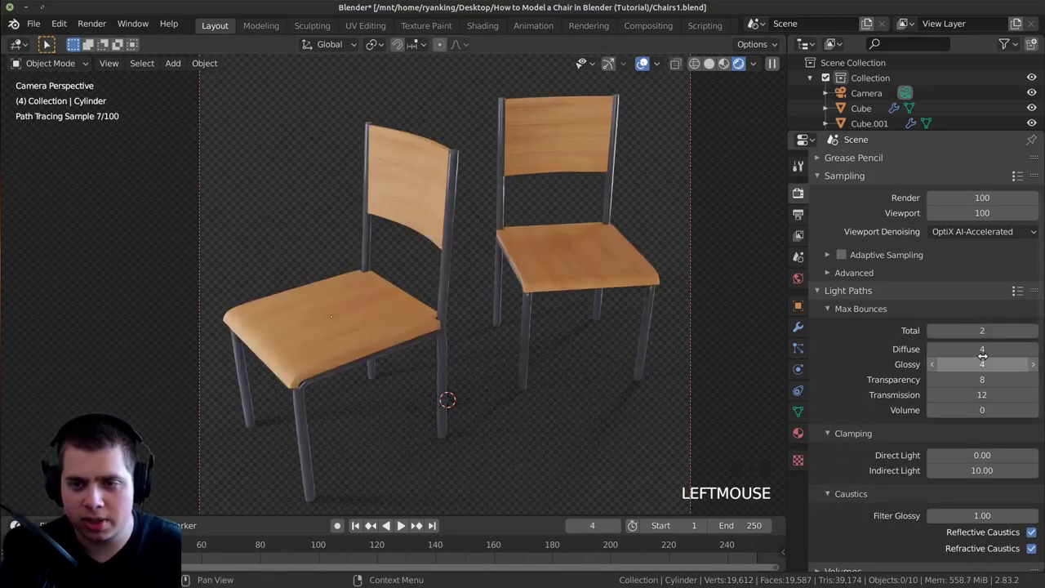
Set the diffuse and glossy max bounces to 2 each
left_click(958, 347)
type("2")
key("Return")
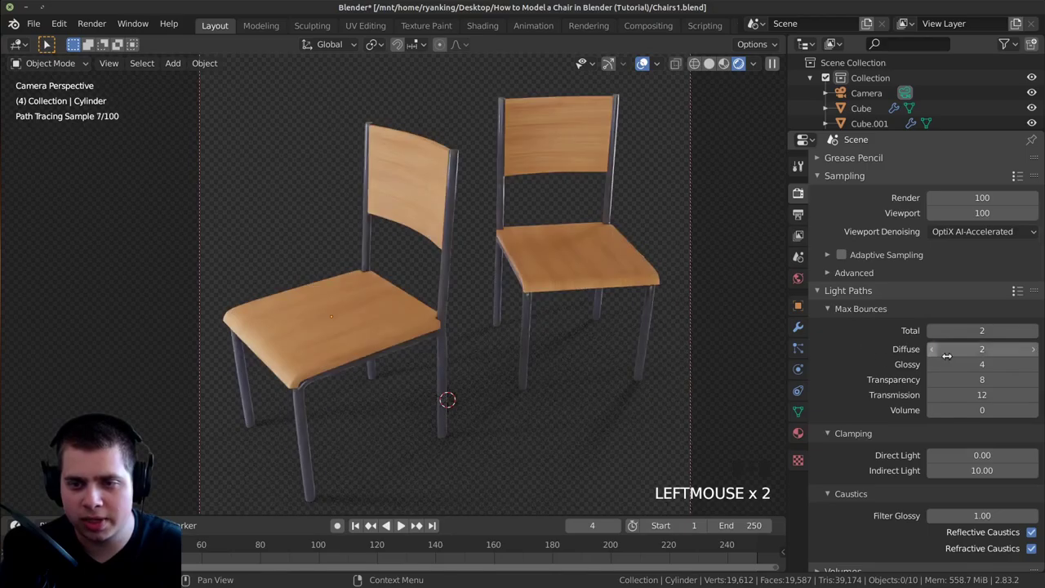
left_click(948, 364)
type("2")
key("Return")
Set the transparency and transmission max bounces to 0 together
mouse_move(965, 381)
left_mouse_down()
mouse_move(965, 392)
mouse_move(966, 383)
left_mouse_up()
left_click(965, 382)
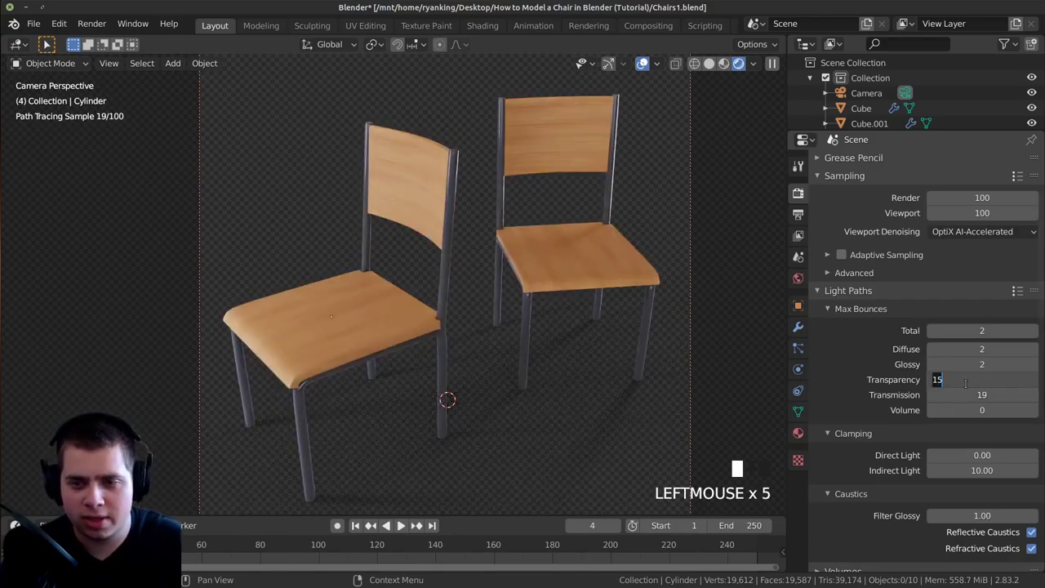
type("0")
key("Return")
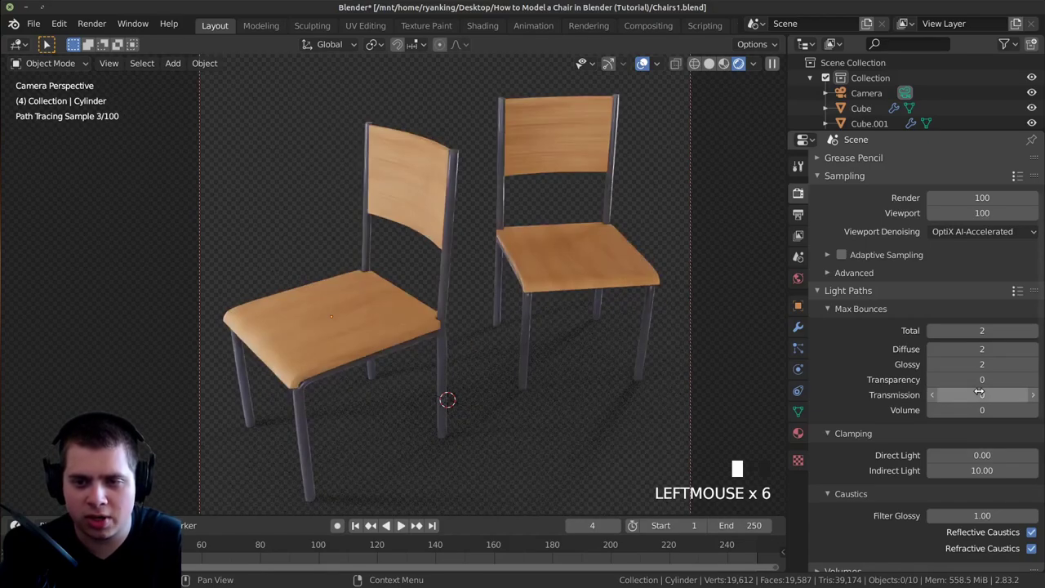
Set the indirect light clamping to 0
scroll(976, 392, "down", 1)
double_click(977, 448)
type("0")
key("Return")
Set Filter Glossy to 0 and turn off both reflective and refractive caustics
scroll(976, 445, "down", 1)
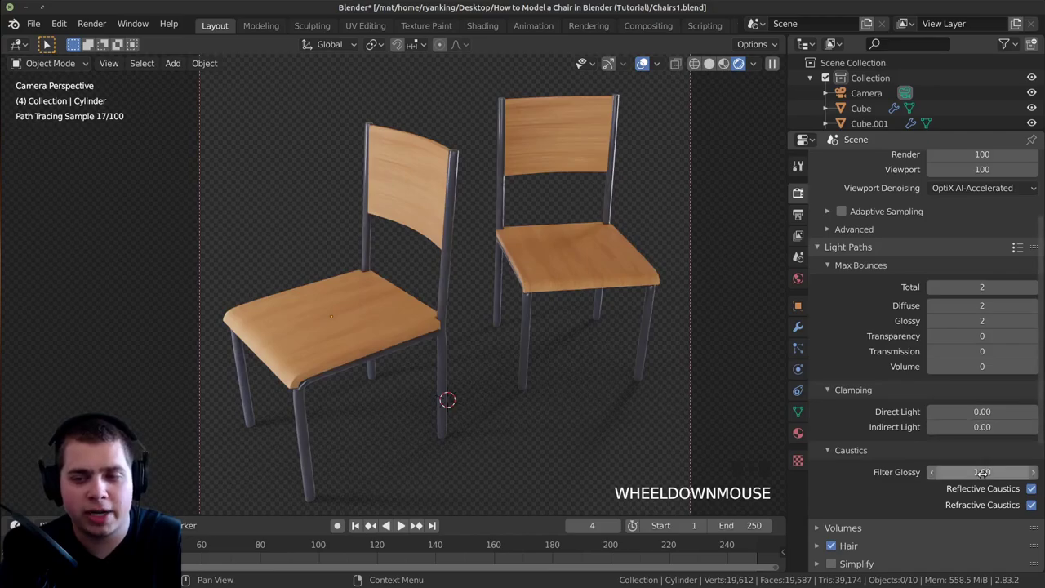
left_click_drag(980, 472, 940, 472)
left_click(1032, 488)
left_click(1032, 504)
scroll(1032, 505, "up", 1)
scroll(931, 396, "up", 4)
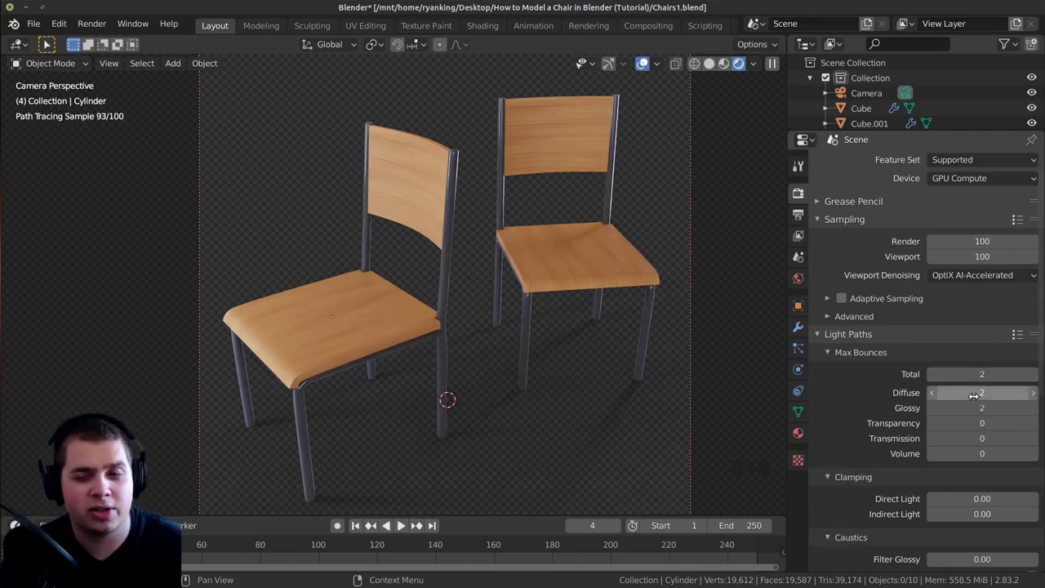
scroll(980, 376, "up", 1)
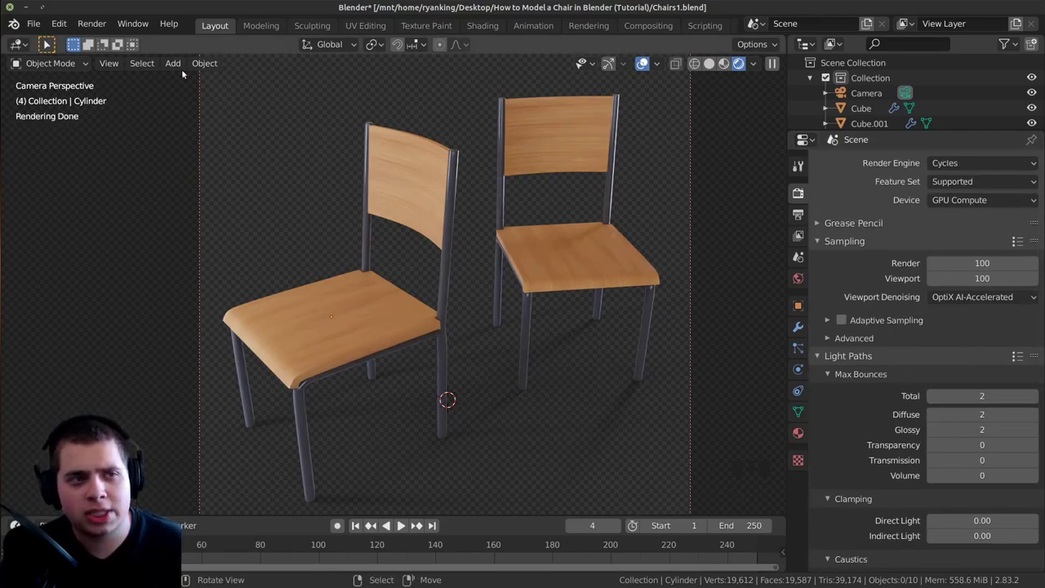
Save the file, render the image and view the complete result
left_click(34, 23)
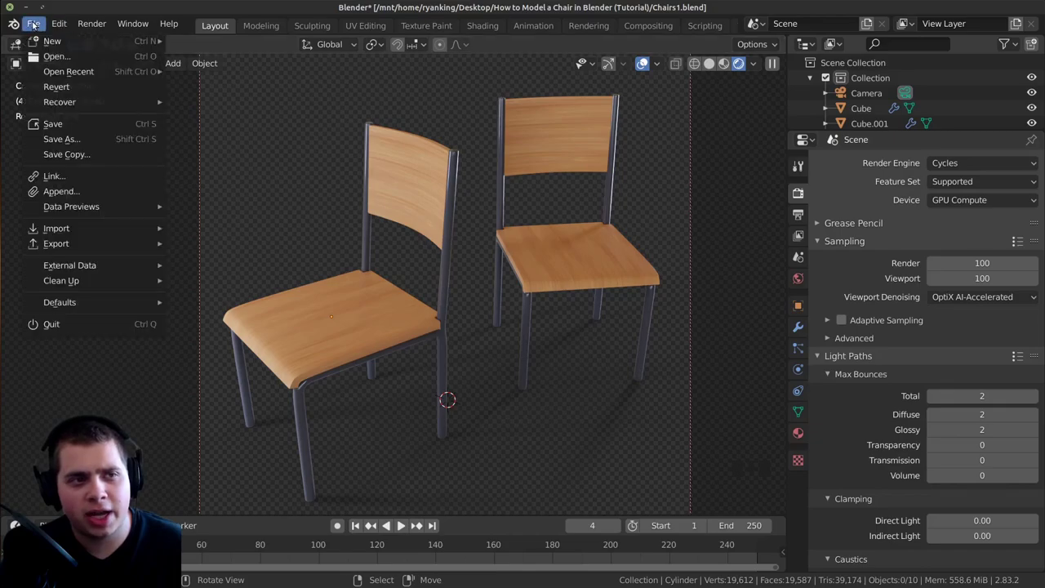
left_click(86, 126)
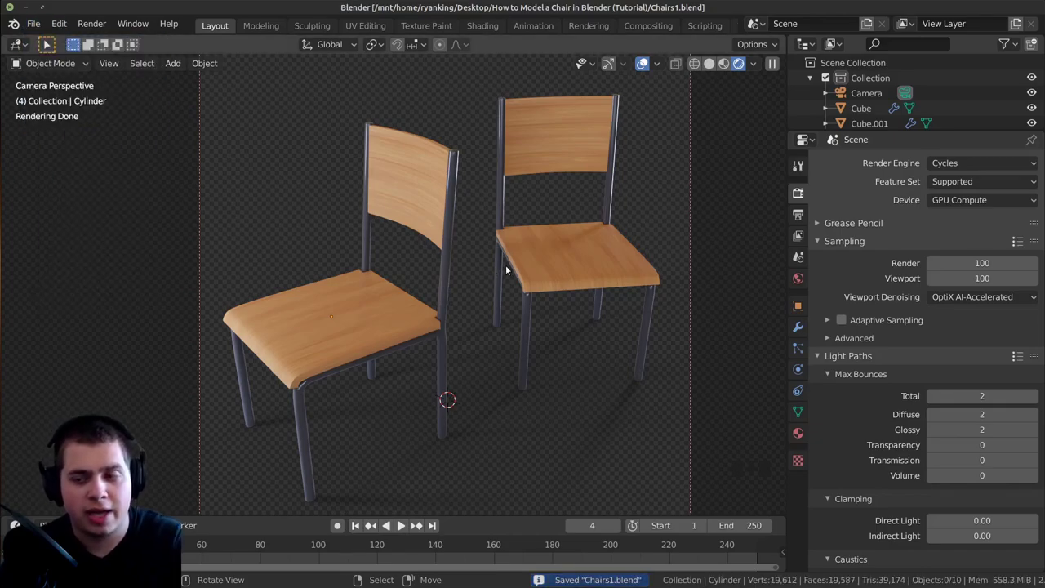
key("F12")
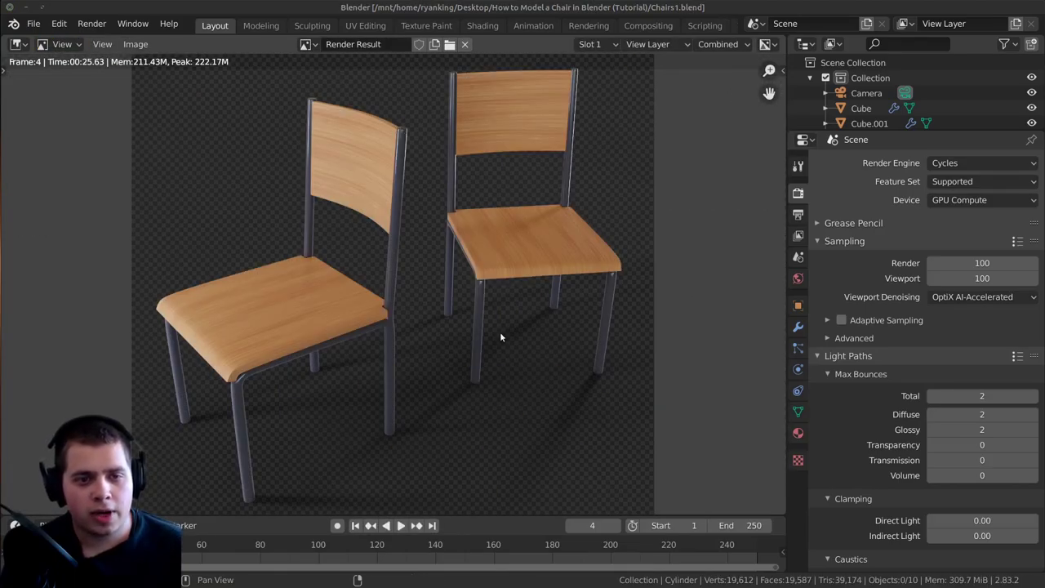
scroll(500, 338, "down", 1)
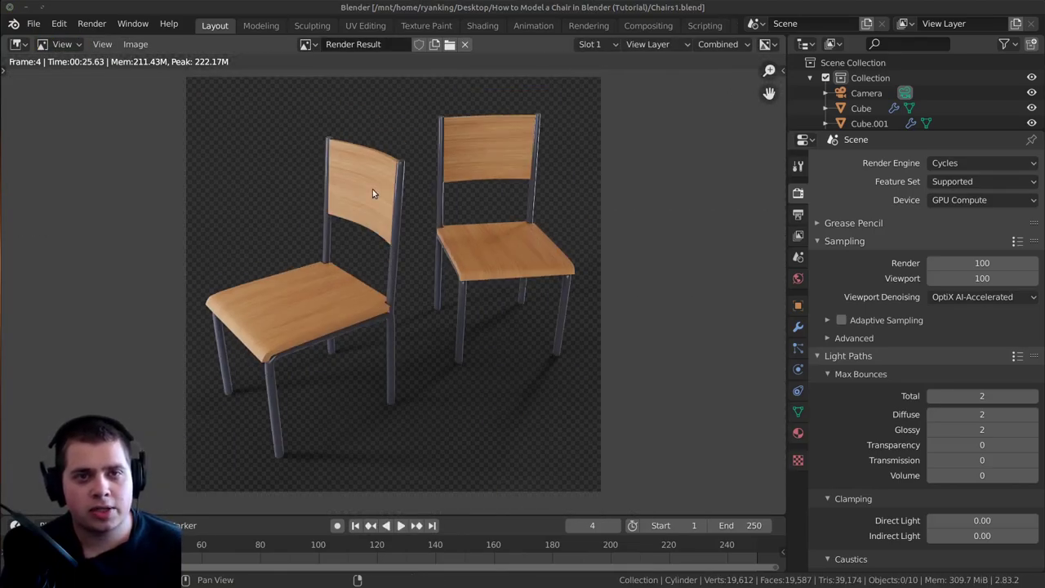
Switch to the Compositing workspace and enable nodes for the scene
left_click(648, 25)
left_click(170, 45)
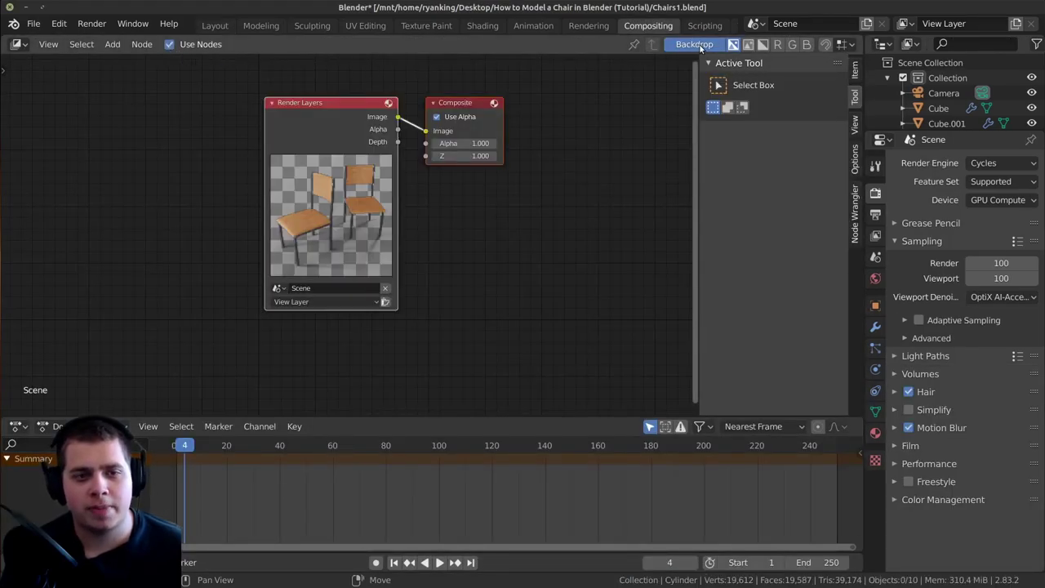
key("Home")
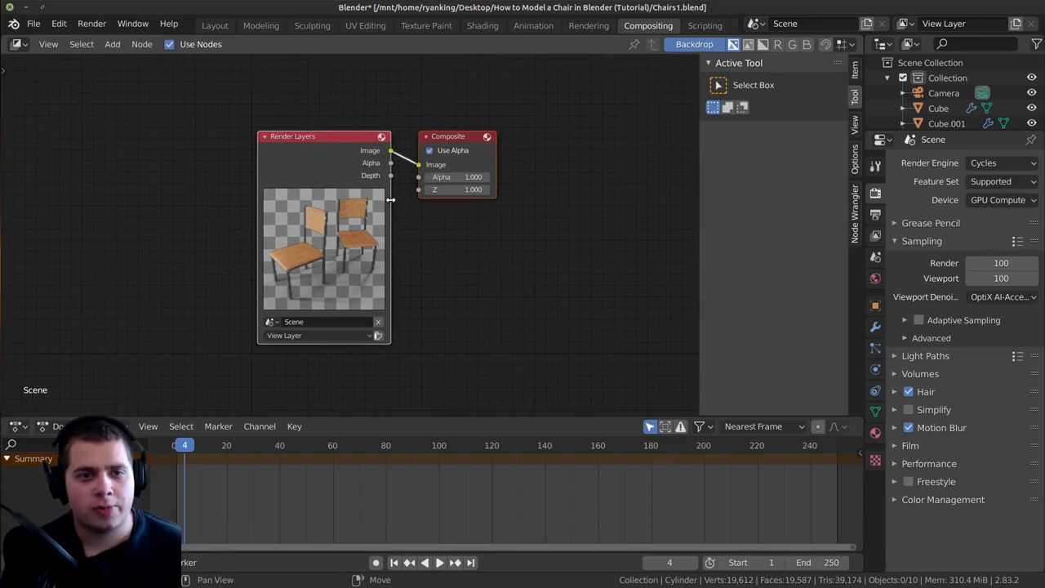
Insert an Alpha Over node between the Render Layers and Composite nodes
key("shift+a")
left_click(389, 200)
type("a")
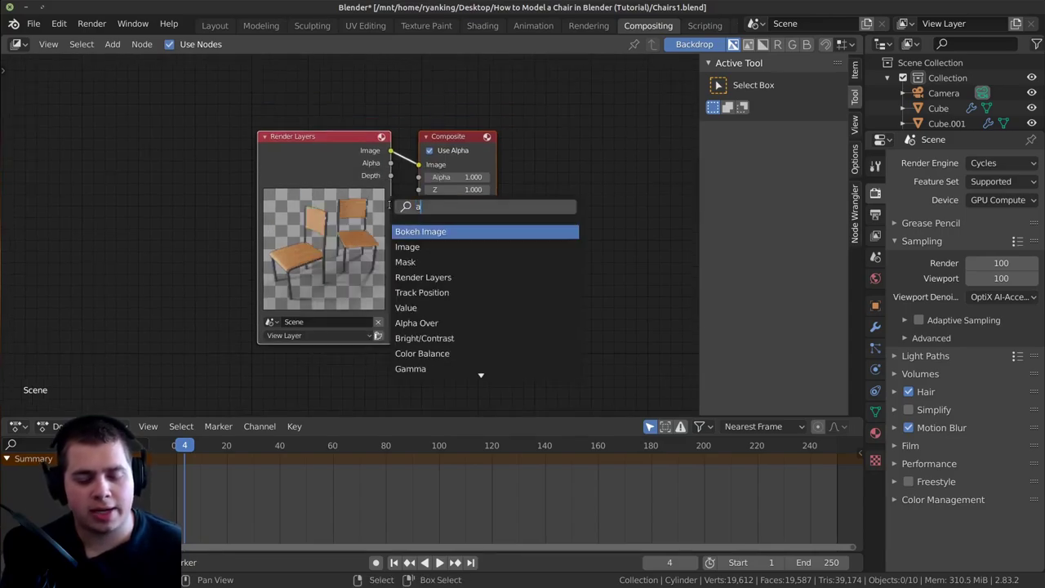
type("l")
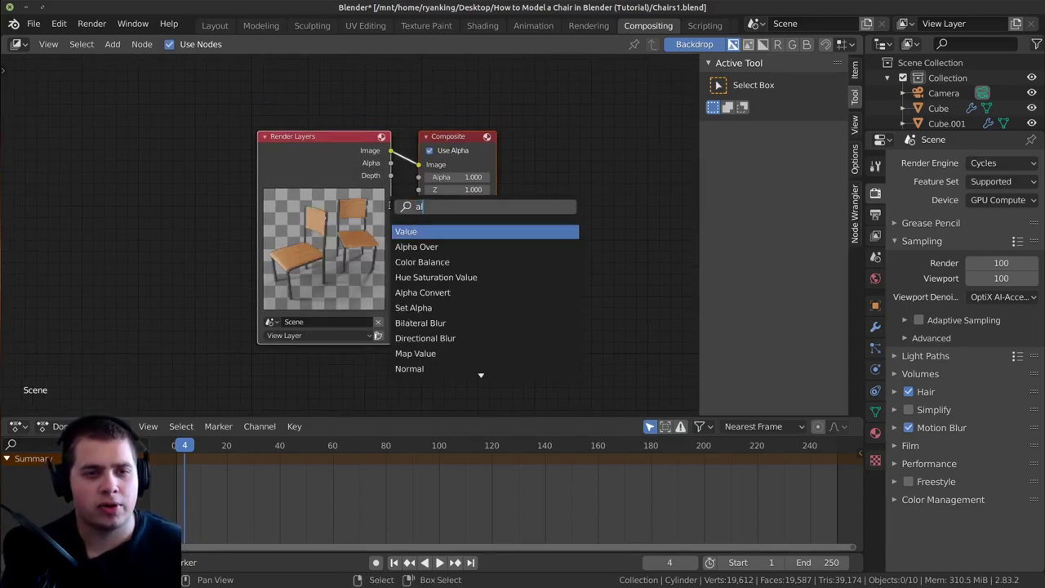
left_click(420, 247)
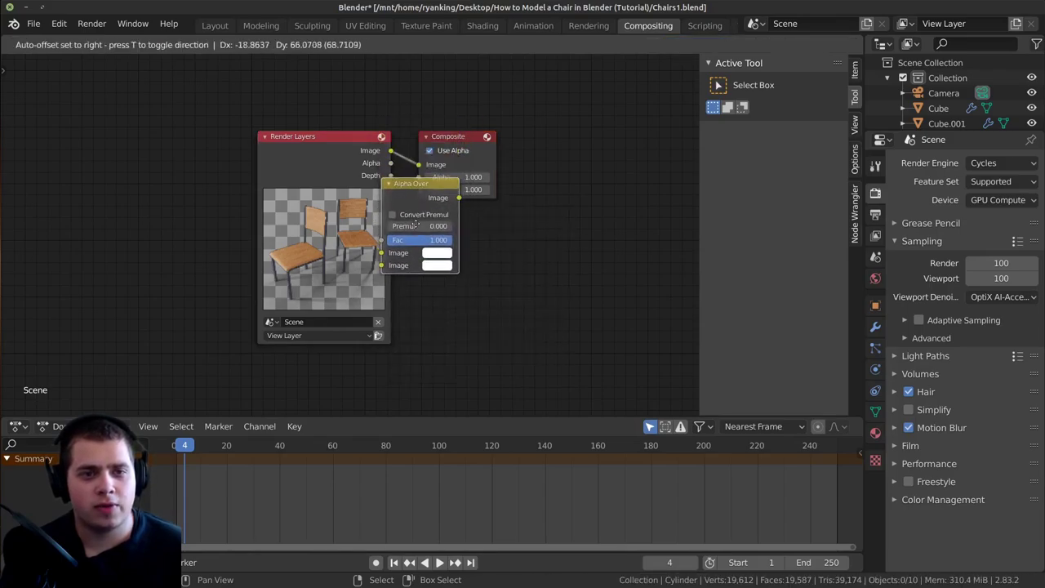
left_click(454, 183)
Reconnect the rendered image to Alpha Over's second Image input, leaving the first for the background color, and inspect that color
scroll(408, 184, "up", 2)
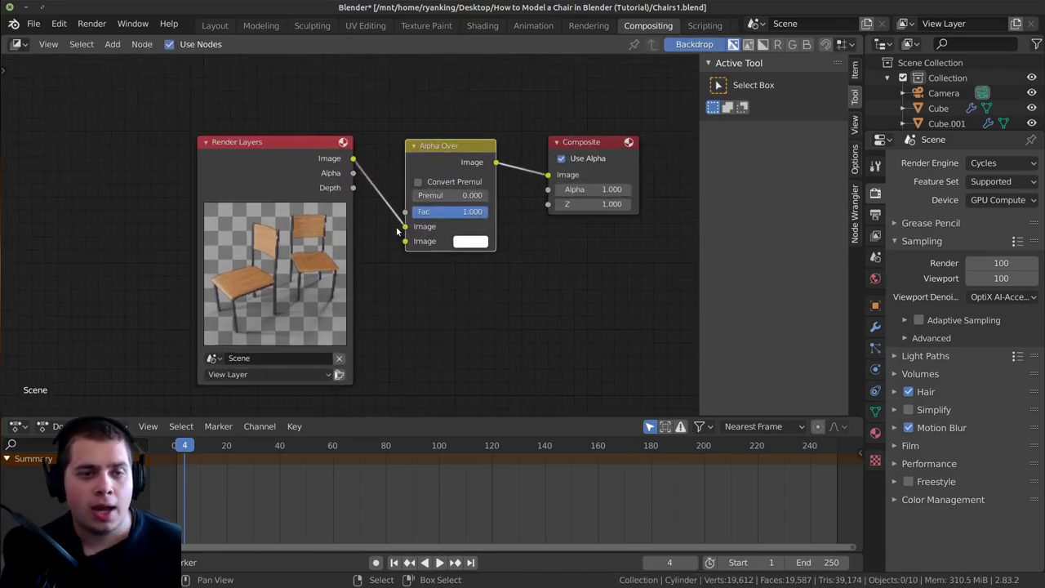
left_click_drag(411, 231, 410, 243)
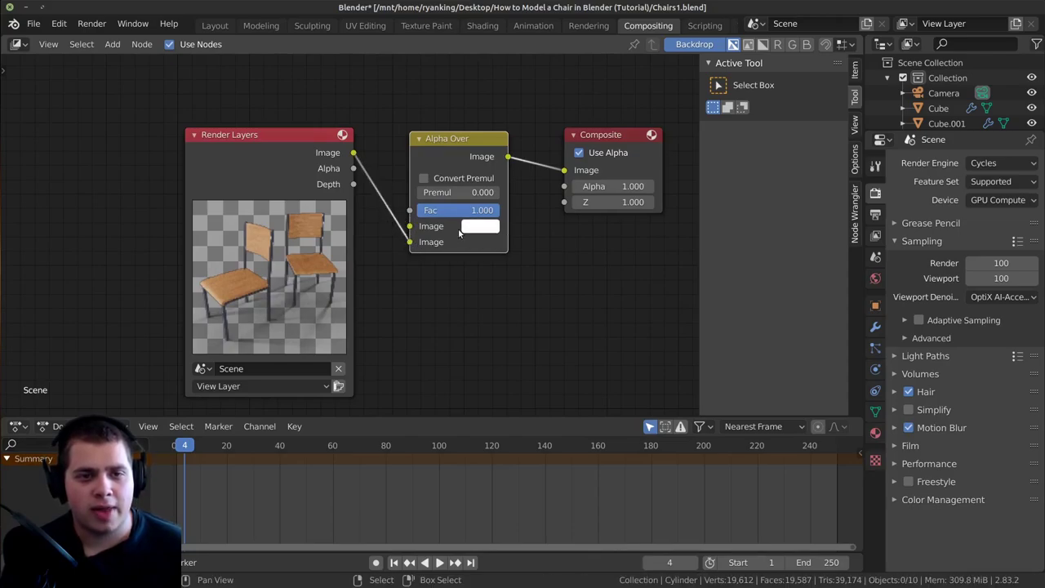
middle_click_drag(272, 290, 271, 311)
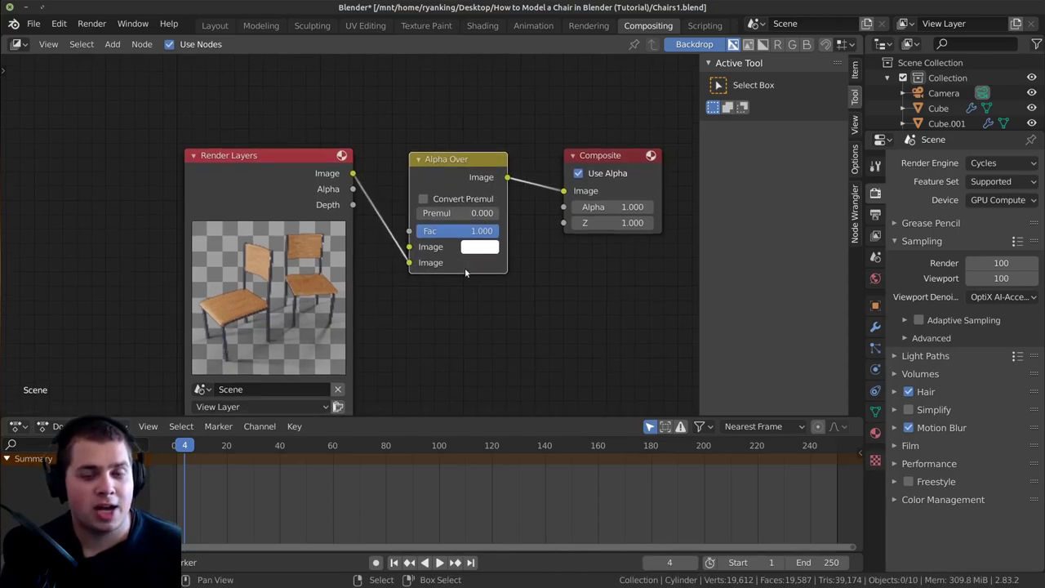
left_click(472, 248)
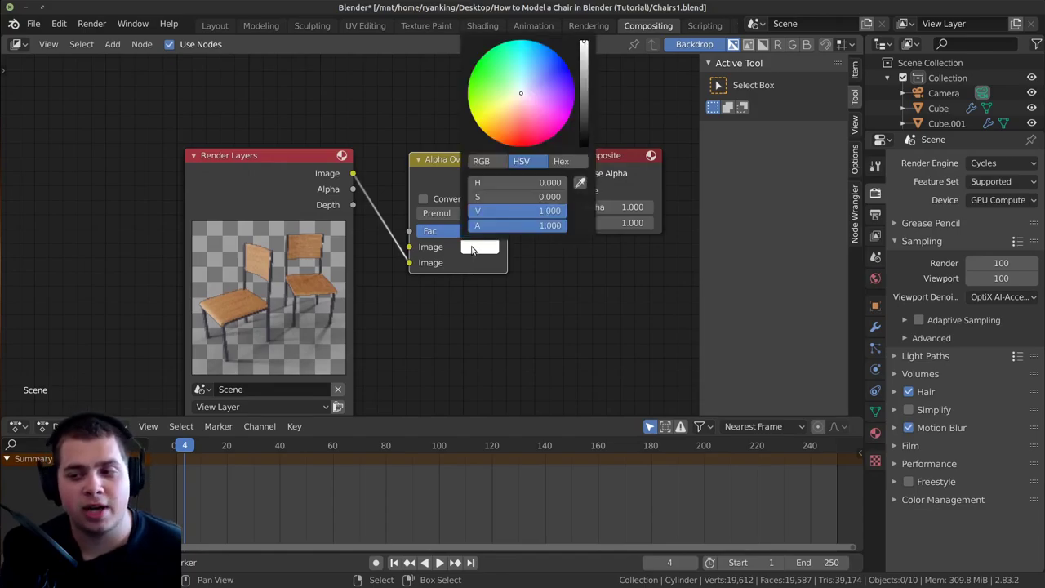
scroll(441, 224, "down", 1)
middle_click_drag(471, 214, 452, 233)
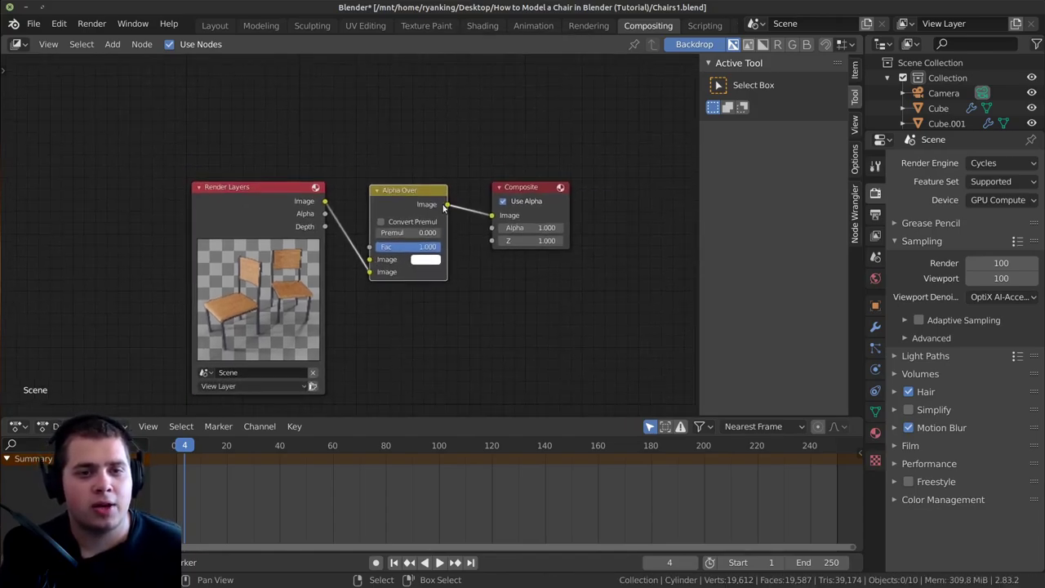
Insert a Denoise node between the Alpha Over and Composite nodes
key("shift+a")
left_click(442, 205)
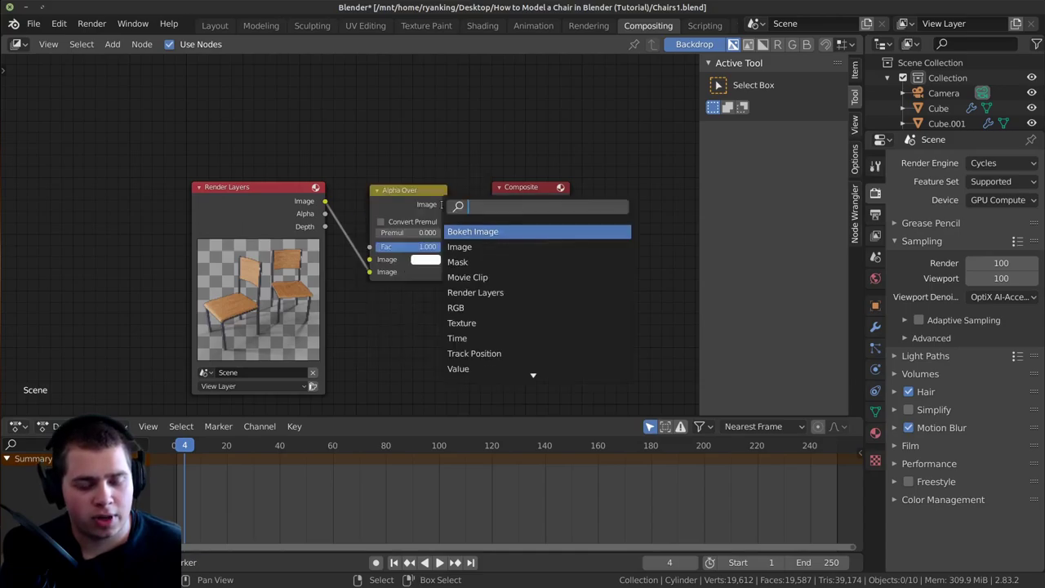
type("de")
key("Down")
key("Down")
key("Return")
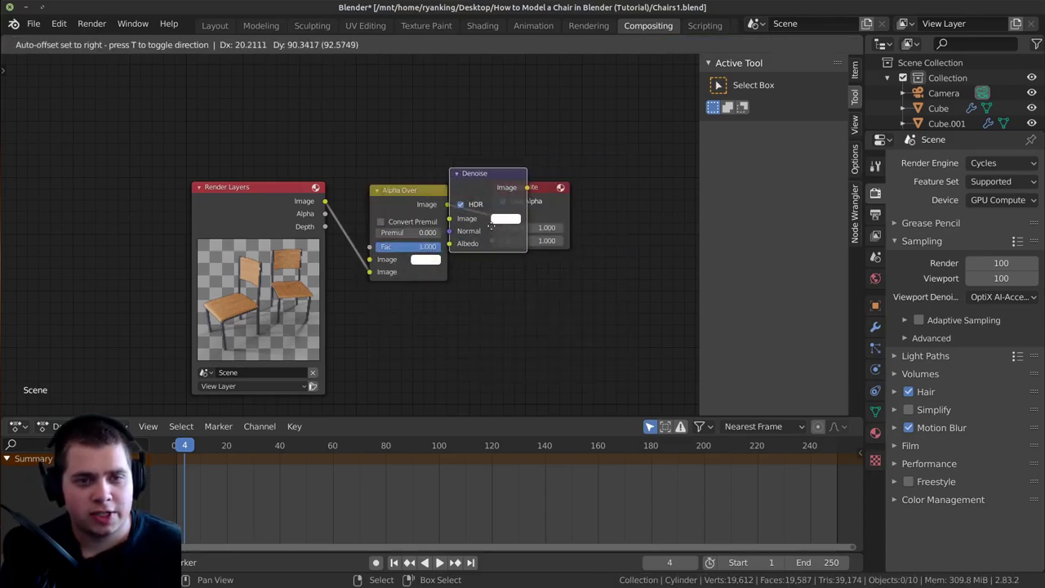
left_click(549, 226)
Connect a Viewer node to the Denoise output, place it above the Composite node and shrink the backdrop preview
scroll(540, 188, "up", 1)
middle_click_drag(539, 171, 385, 226)
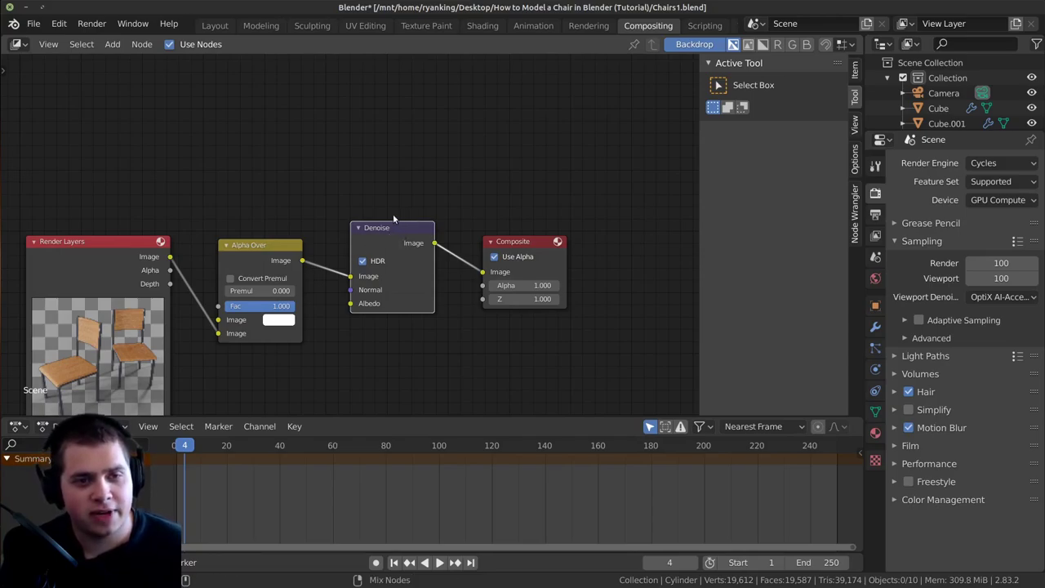
left_click(403, 229, "ctrl+shift")
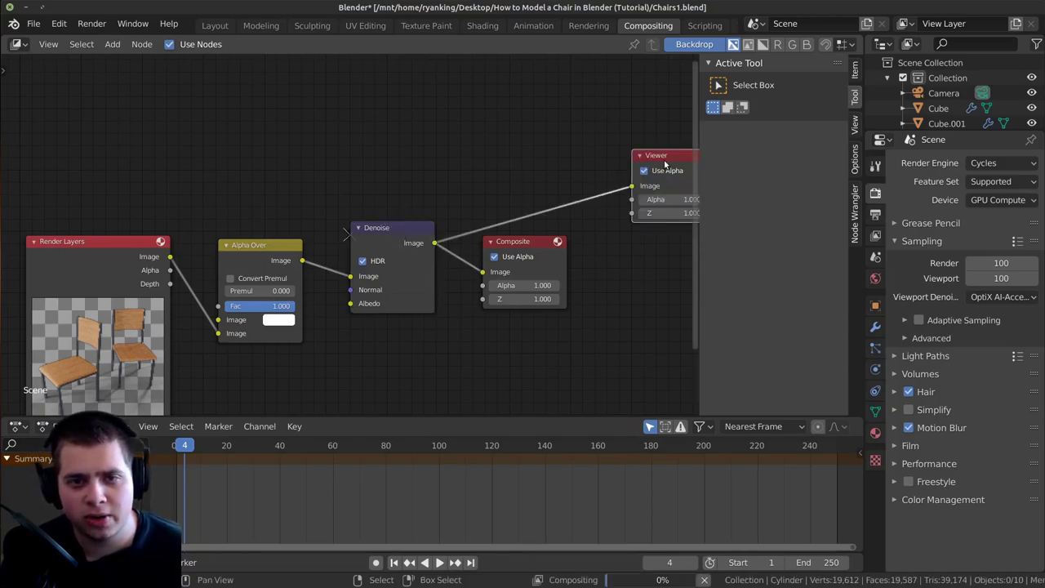
left_click_drag(667, 161, 504, 157)
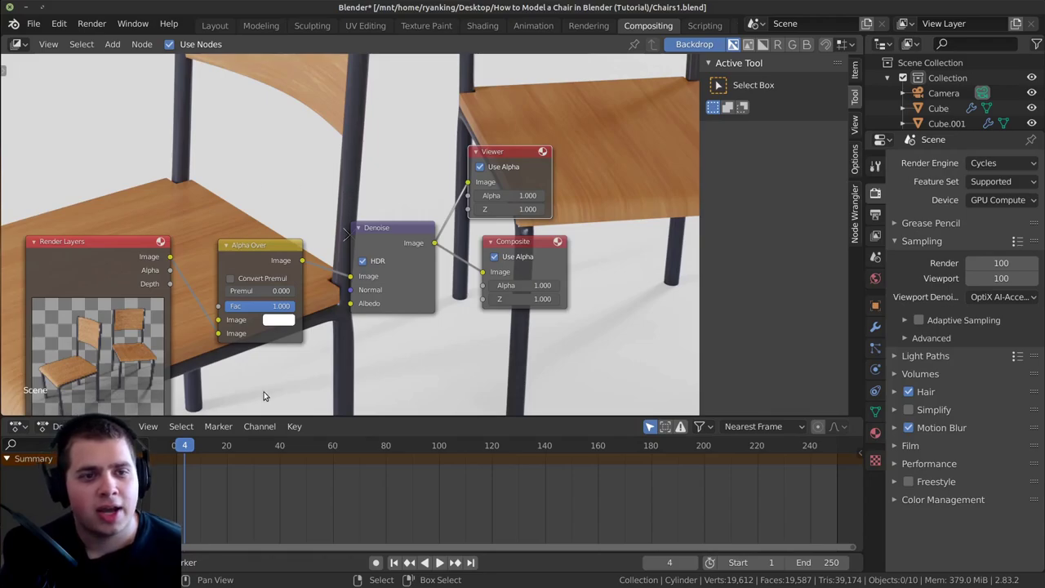
key("v")
key("v")
key("v")
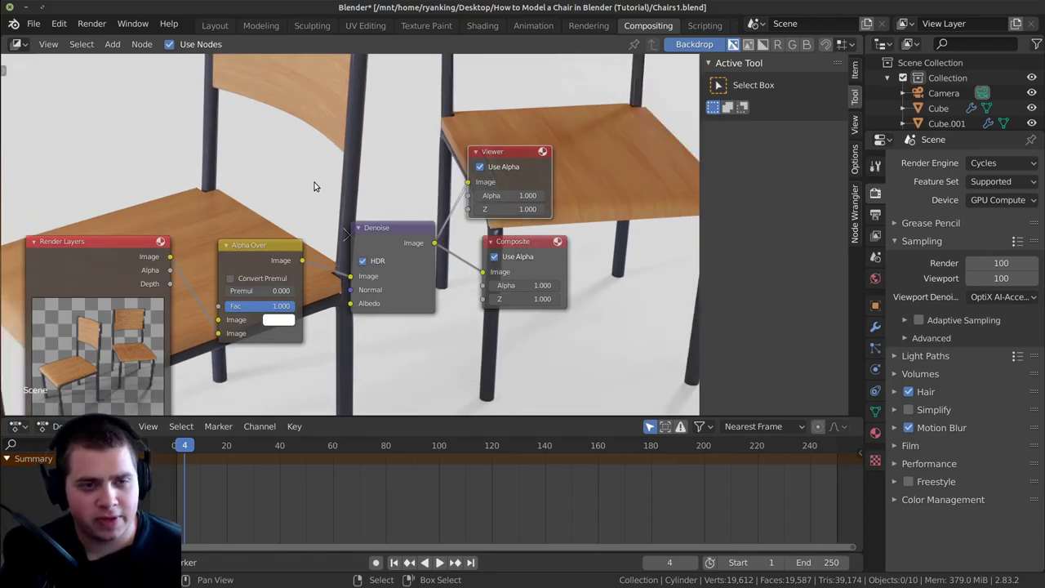
Fit the backdrop preview in the node editor and change Alpha Over's background color from white to a light blue
key("v")
key("v")
key("v")
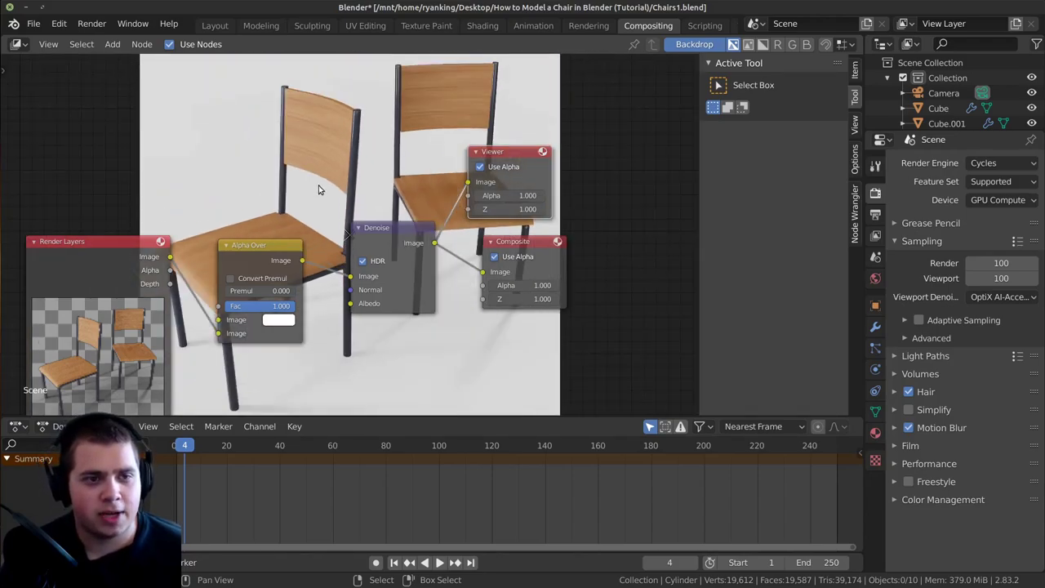
key("Home")
left_click(314, 331)
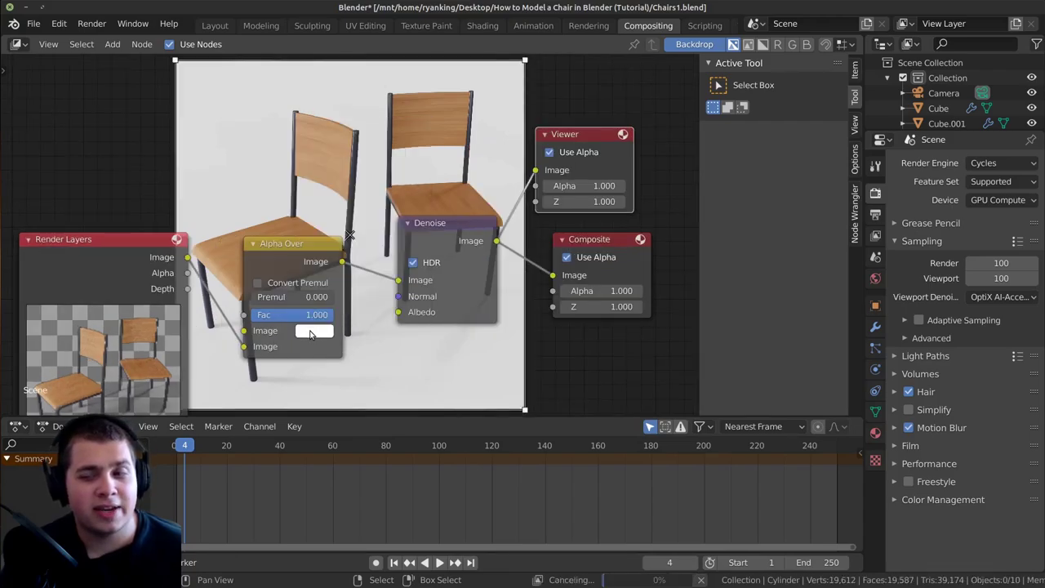
left_click(314, 330)
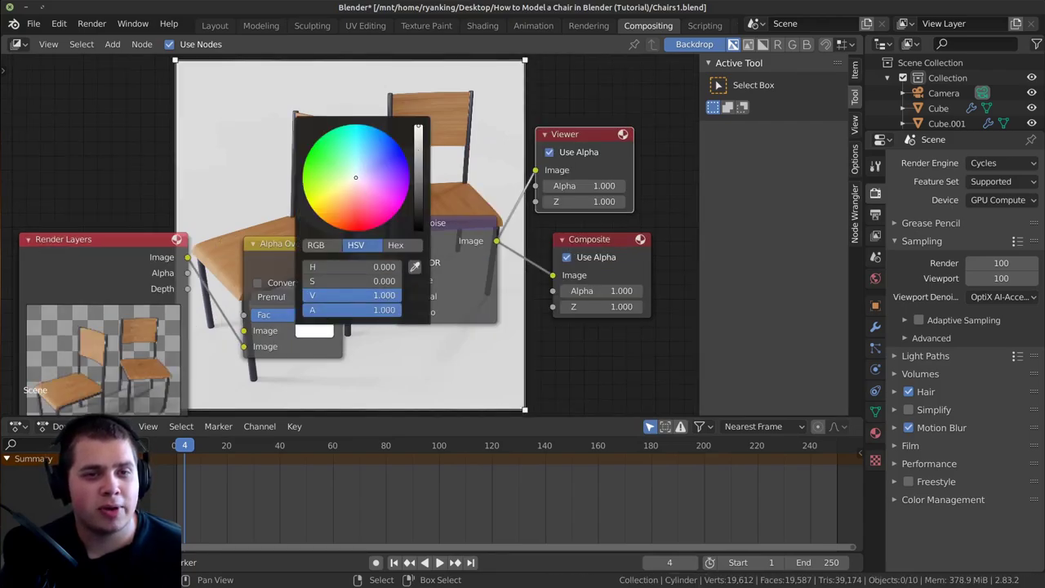
left_click(419, 151)
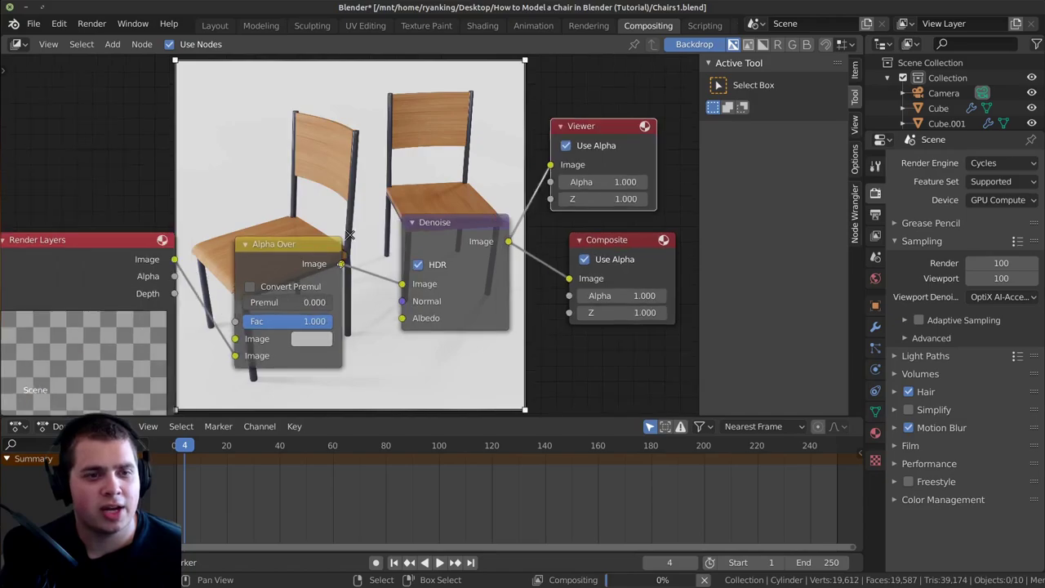
scroll(382, 188, "up", 2)
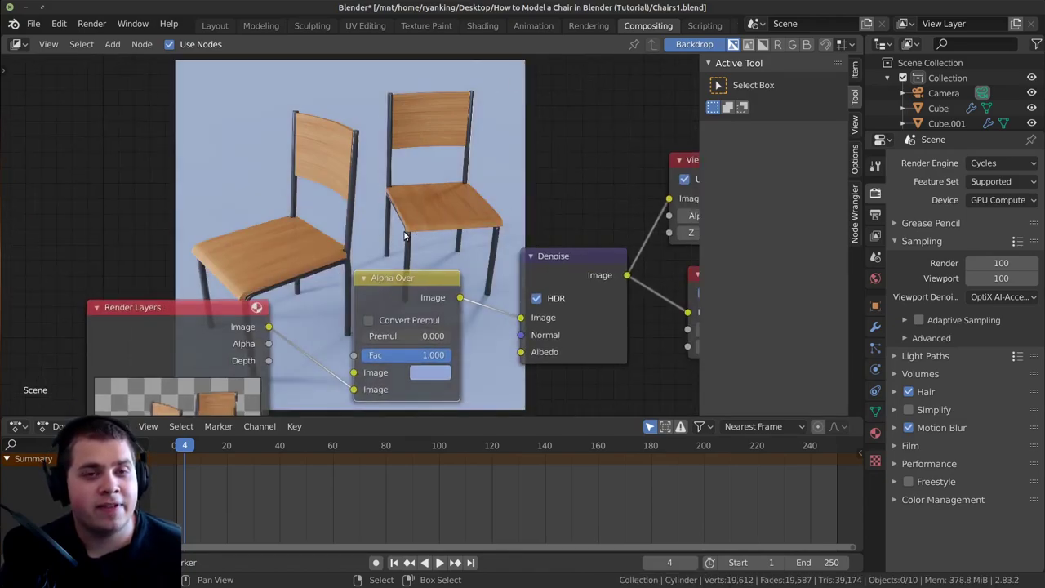
Display the Viewer Node image in the Rendering workspace and save it as Final Render.png, overwriting the existing file
left_click(589, 26)
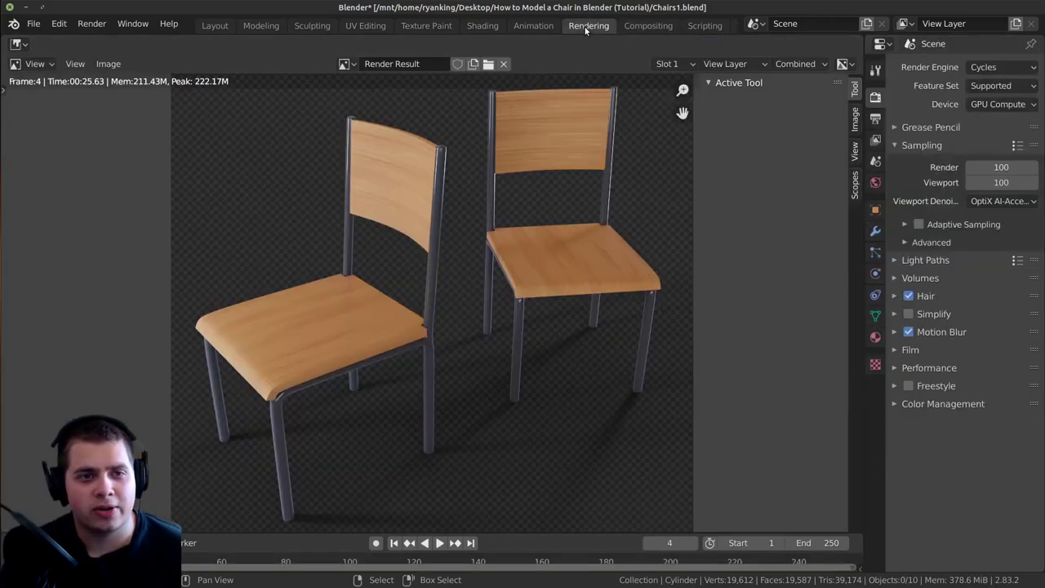
left_click(346, 65)
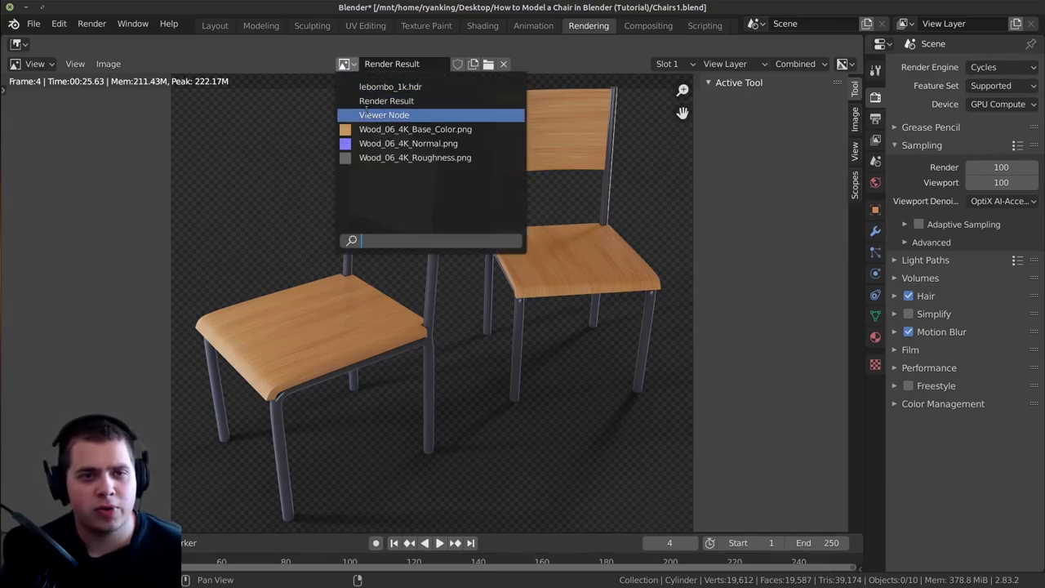
left_click(408, 115)
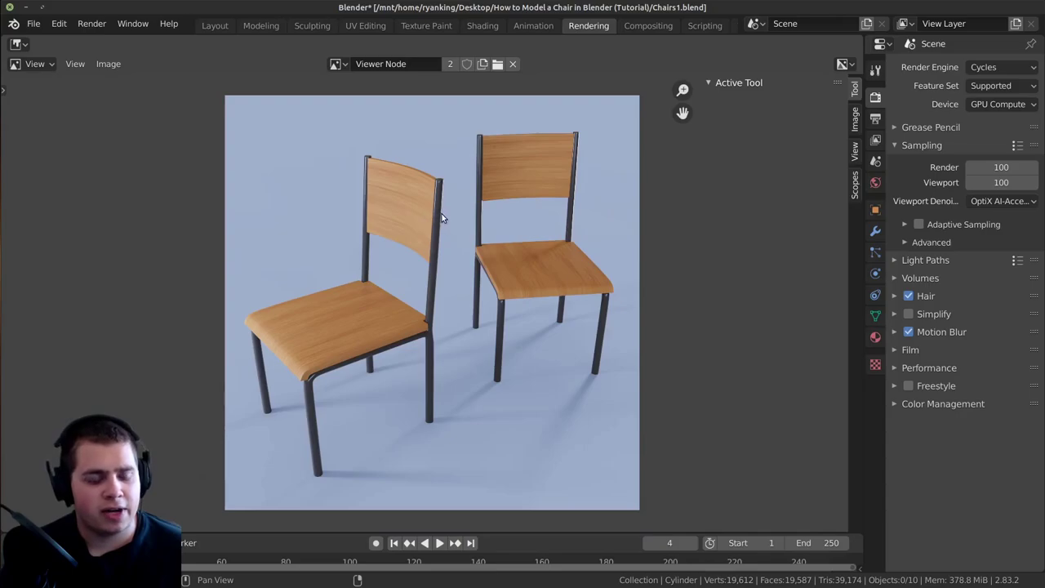
scroll(460, 211, "down", 1)
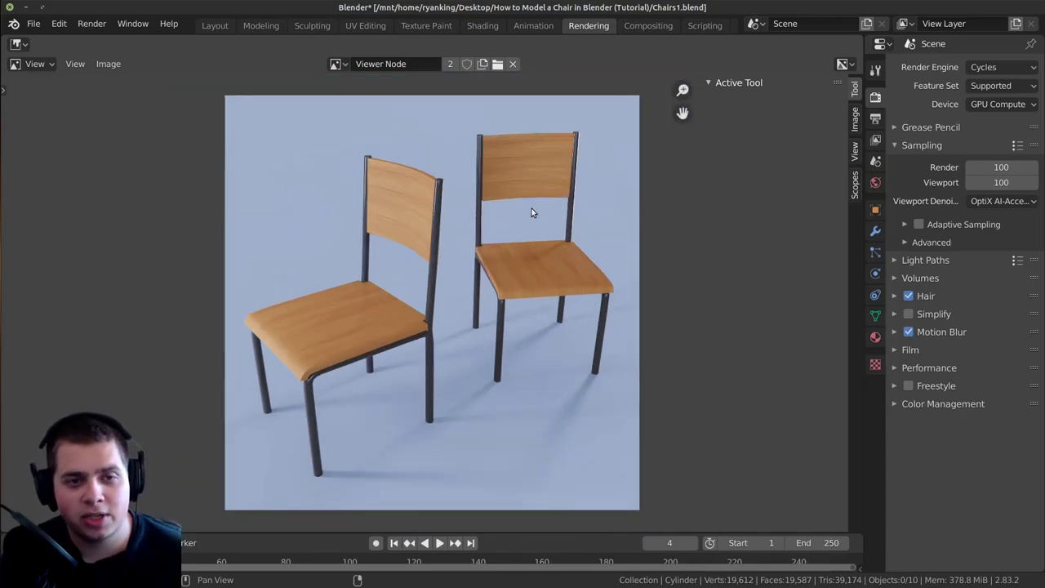
key("shift+alt+s")
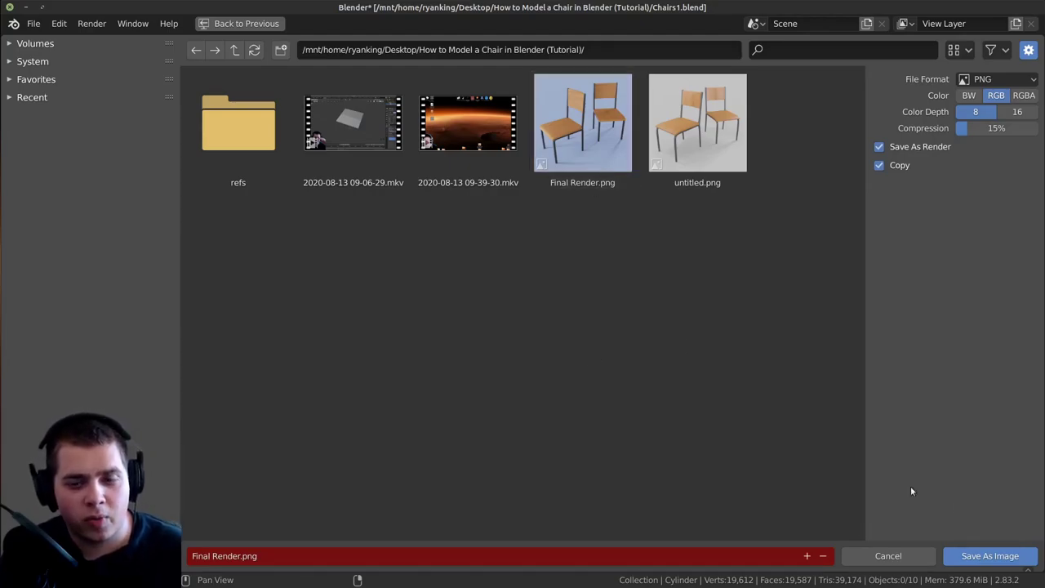
left_click(1002, 557)
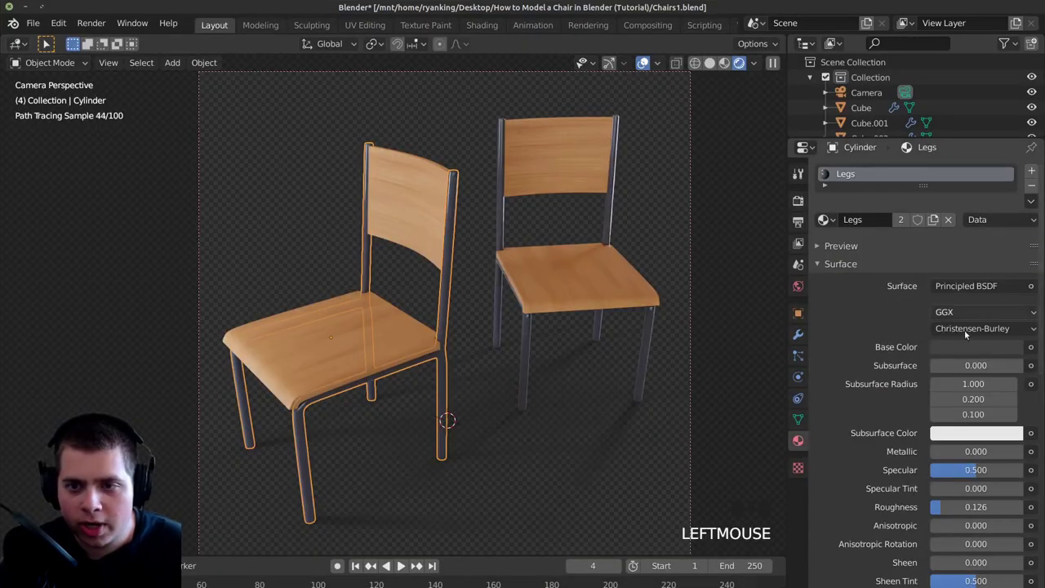
Lighten the Legs material's base color to a medium grey and render the image
left_click(976, 348)
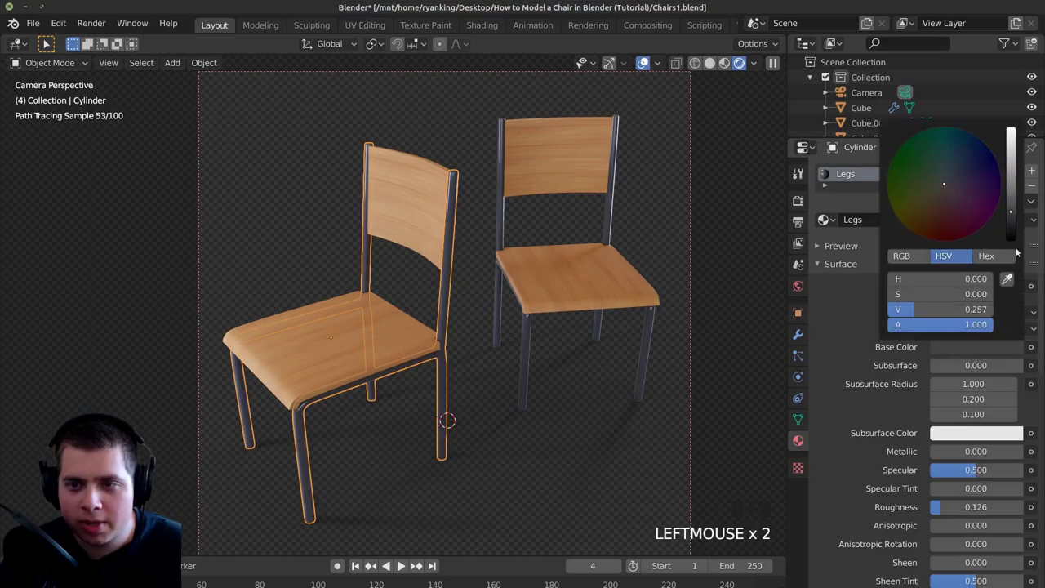
left_click_drag(1011, 211, 1011, 193)
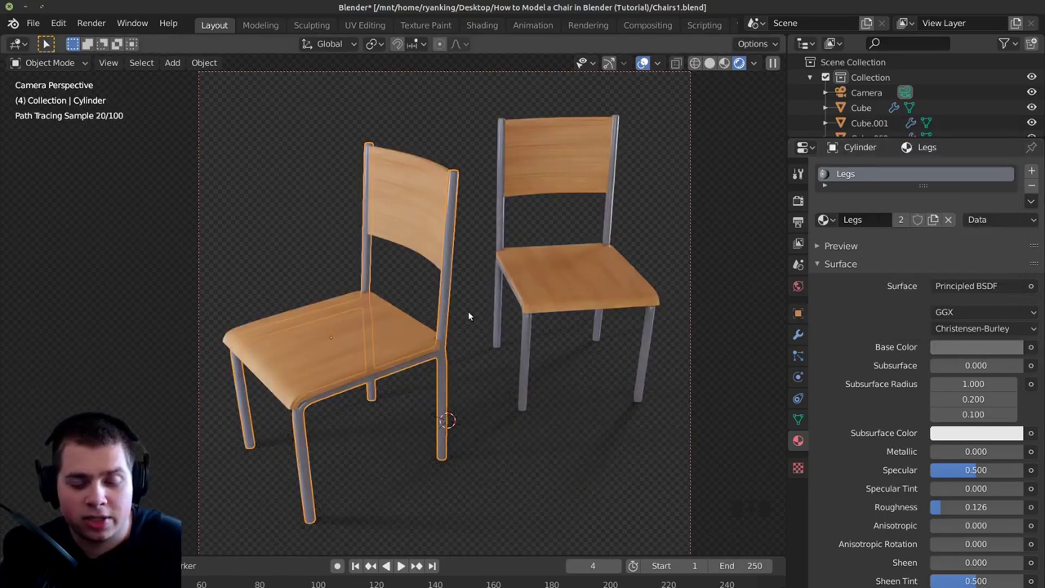
key("F12")
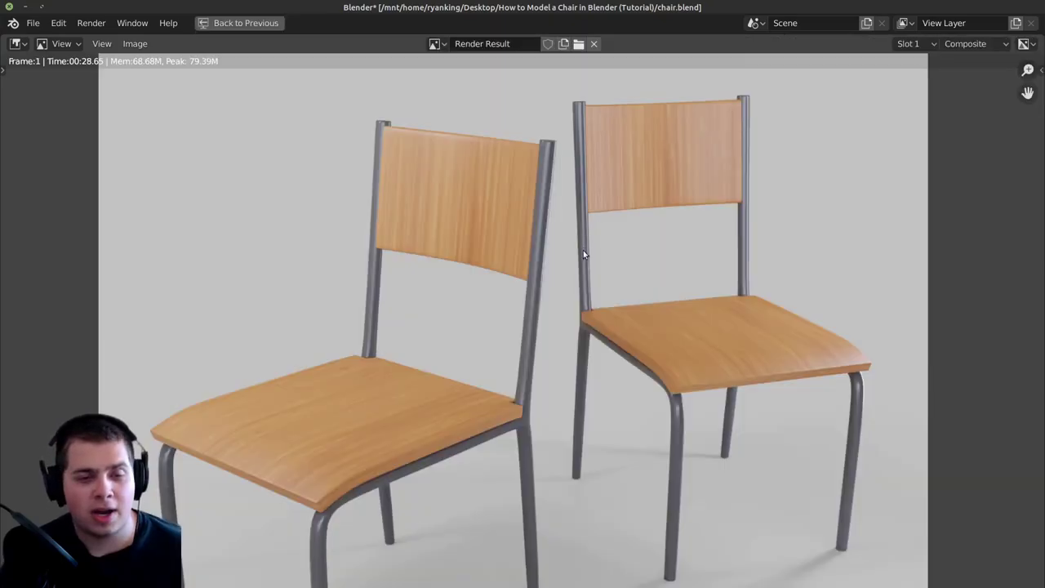
Examine the wood grain and metal legs up close in the render of the two chairs
scroll(535, 280, "up", 3)
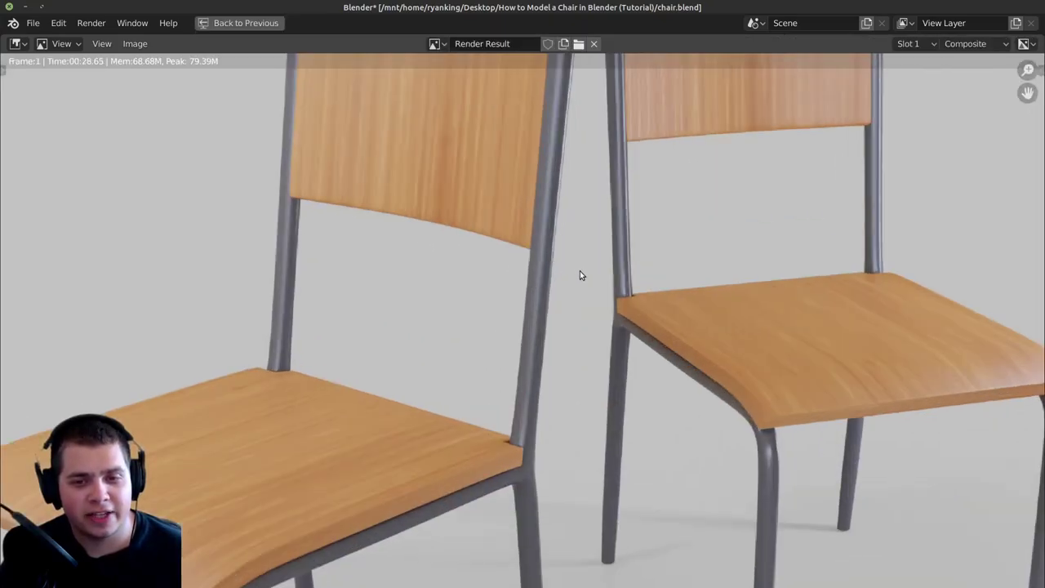
scroll(572, 294, "down", 3)
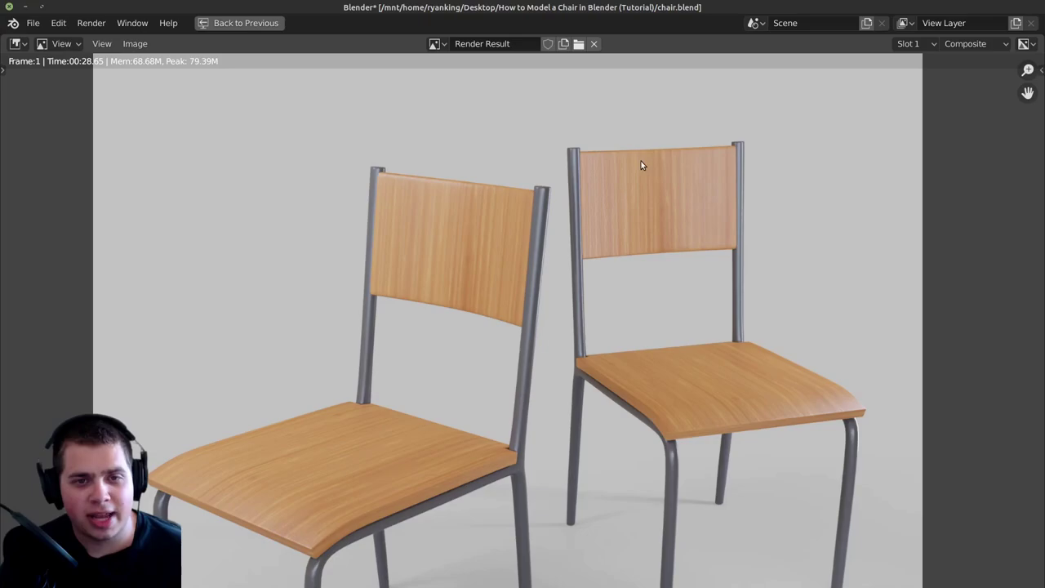
scroll(576, 298, "up", 3)
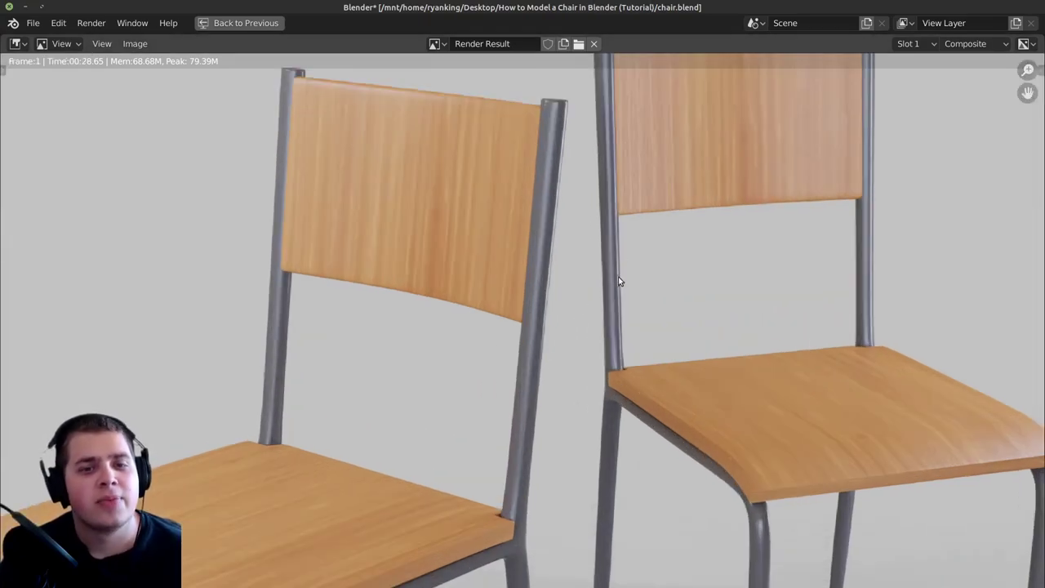
scroll(617, 294, "down", 3)
scroll(649, 269, "down", 3)
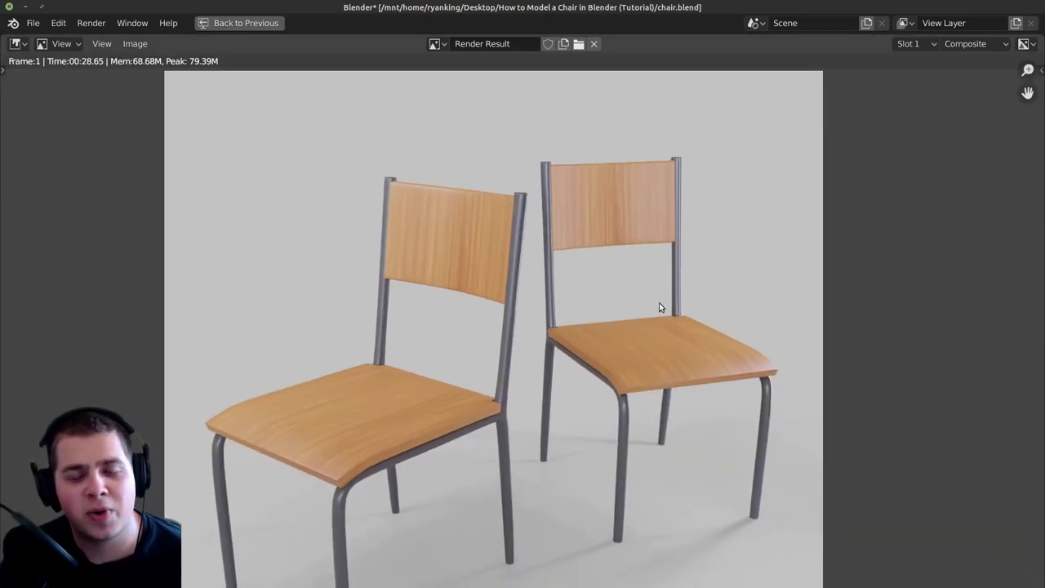